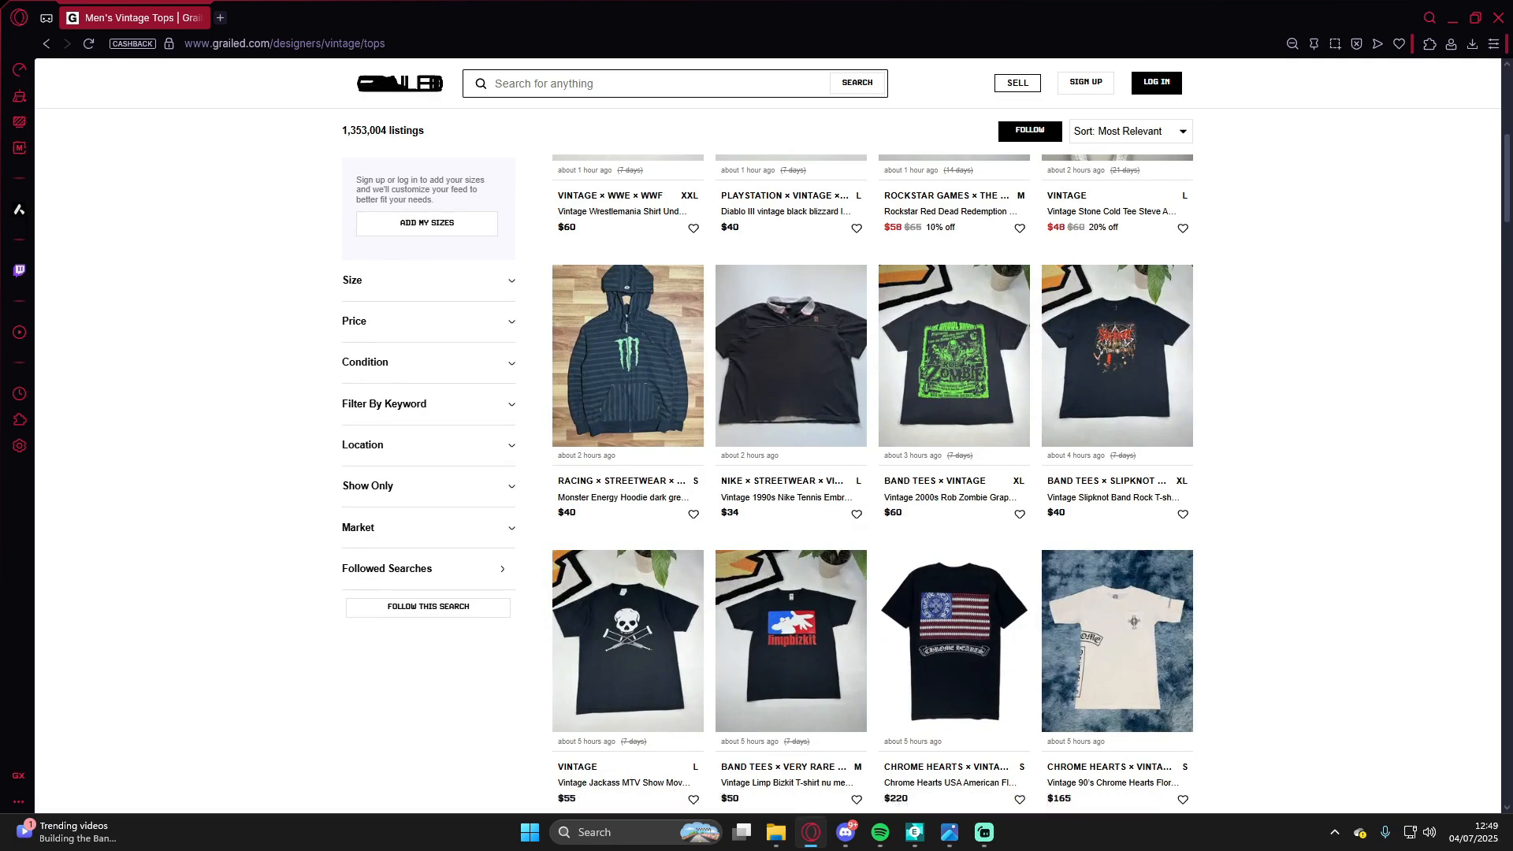
# Step: Scroll through the vintage tops listings to look for a shirt design
pyautogui.scroll(2, 792, 434)
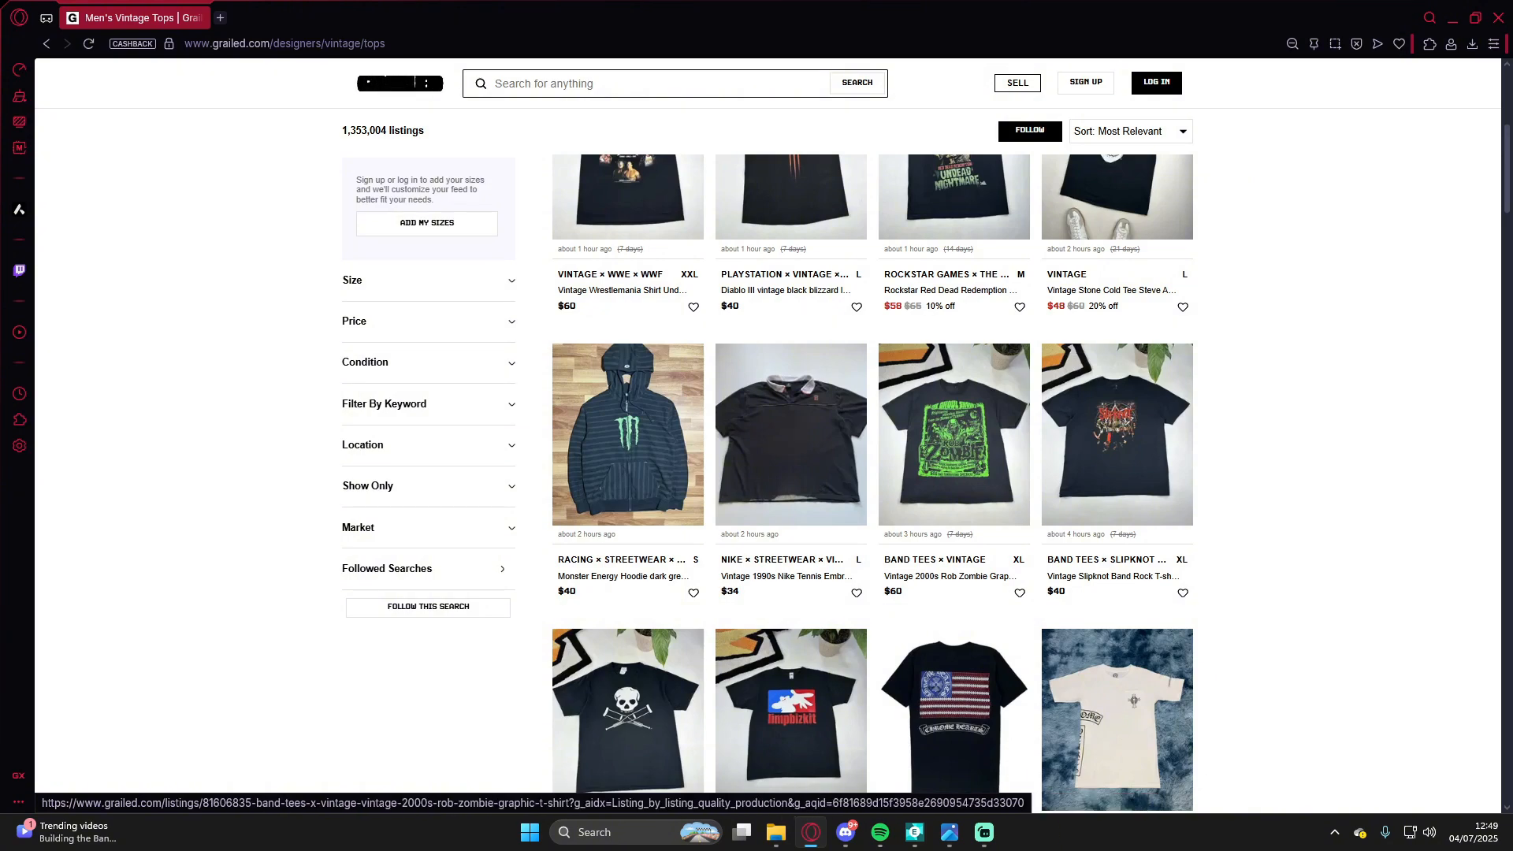
pyautogui.scroll(-5, 791, 434)
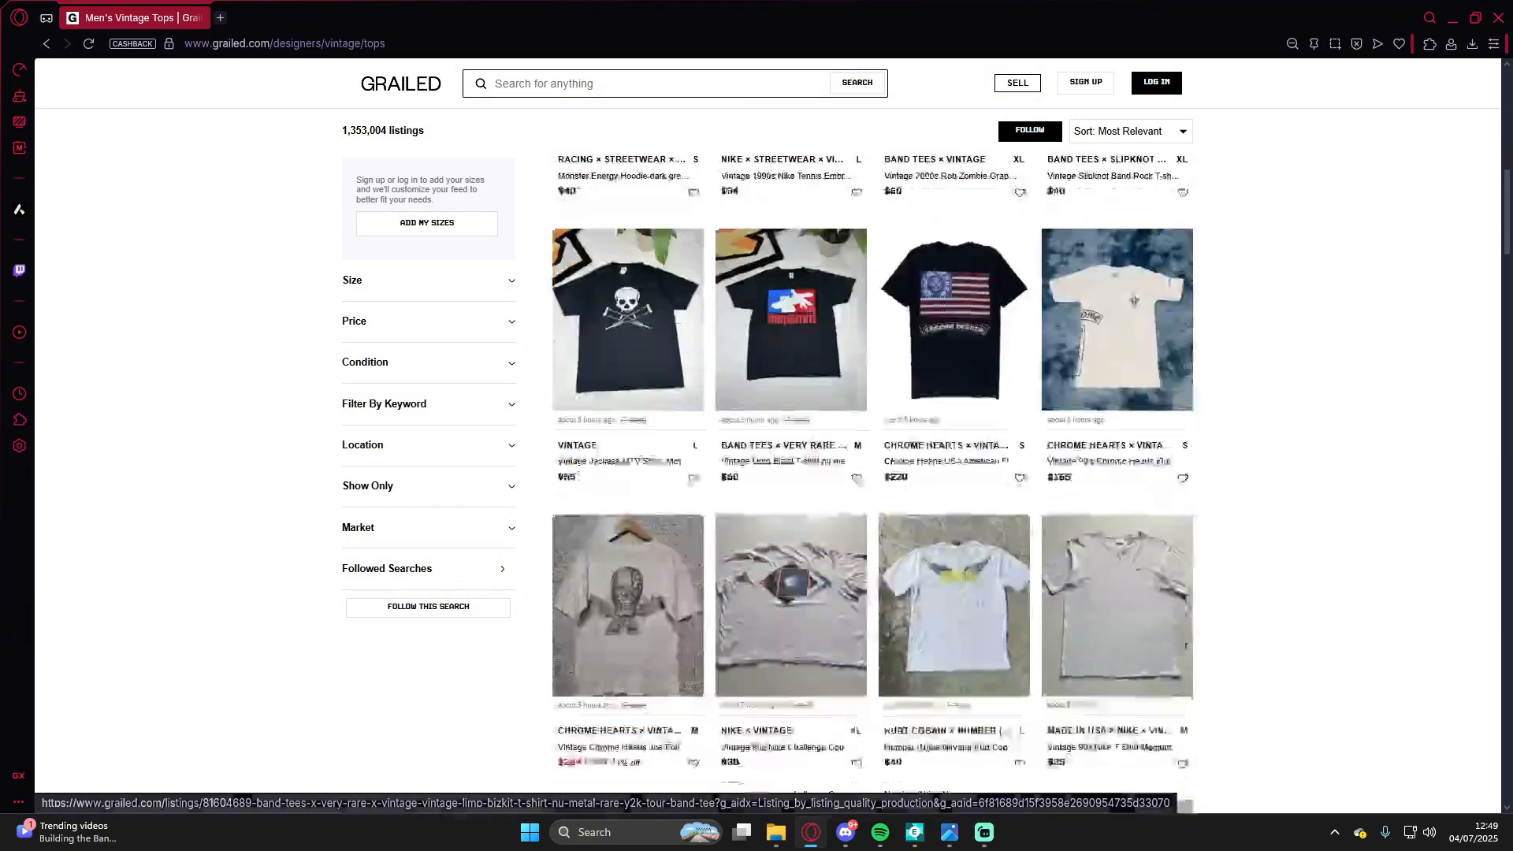
pyautogui.scroll(-14, 791, 434)
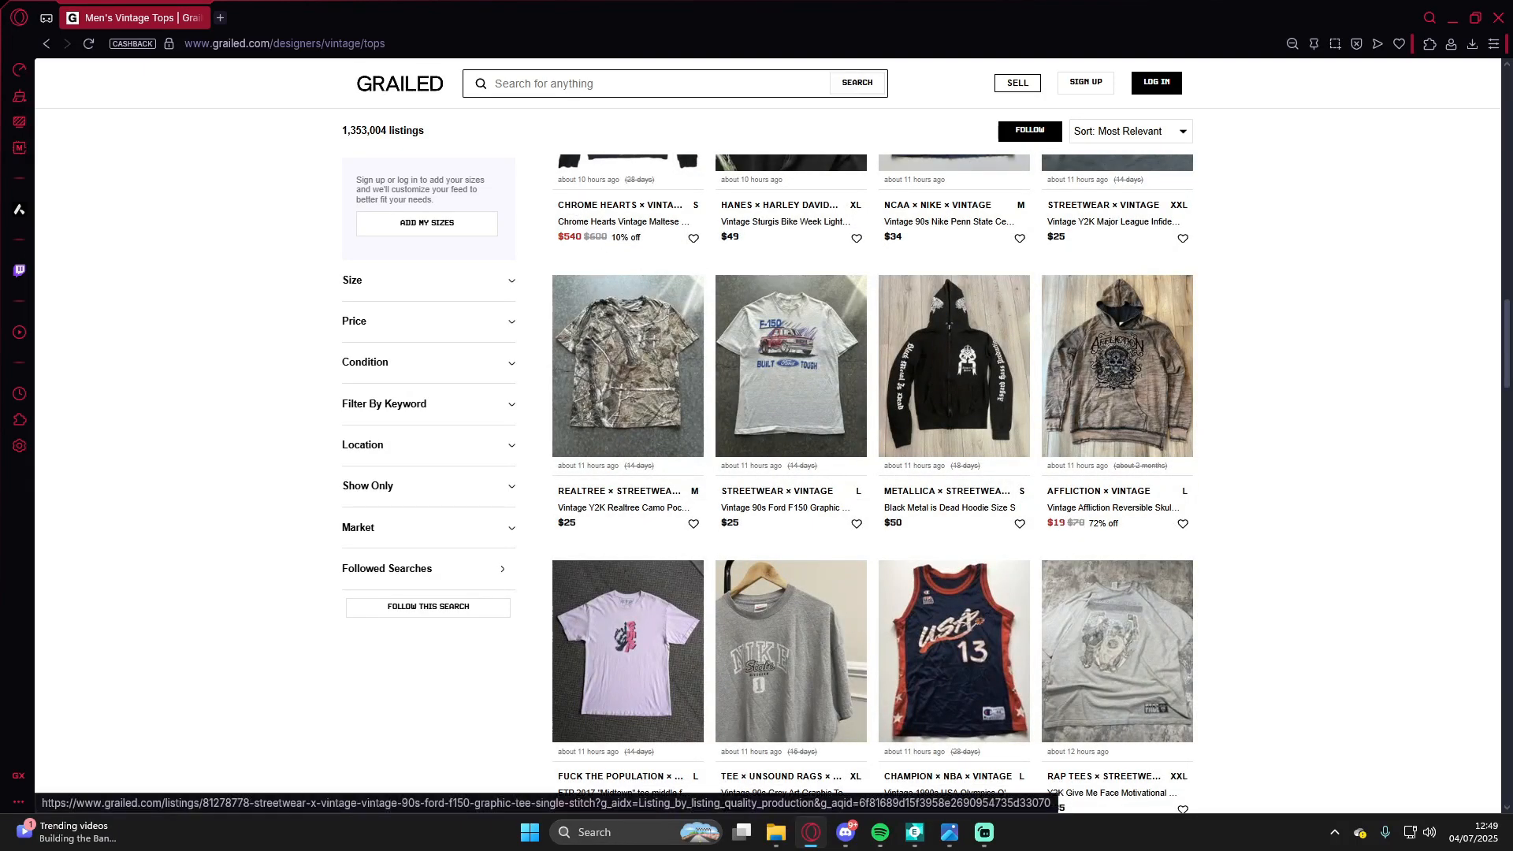
pyautogui.scroll(10, 791, 272)
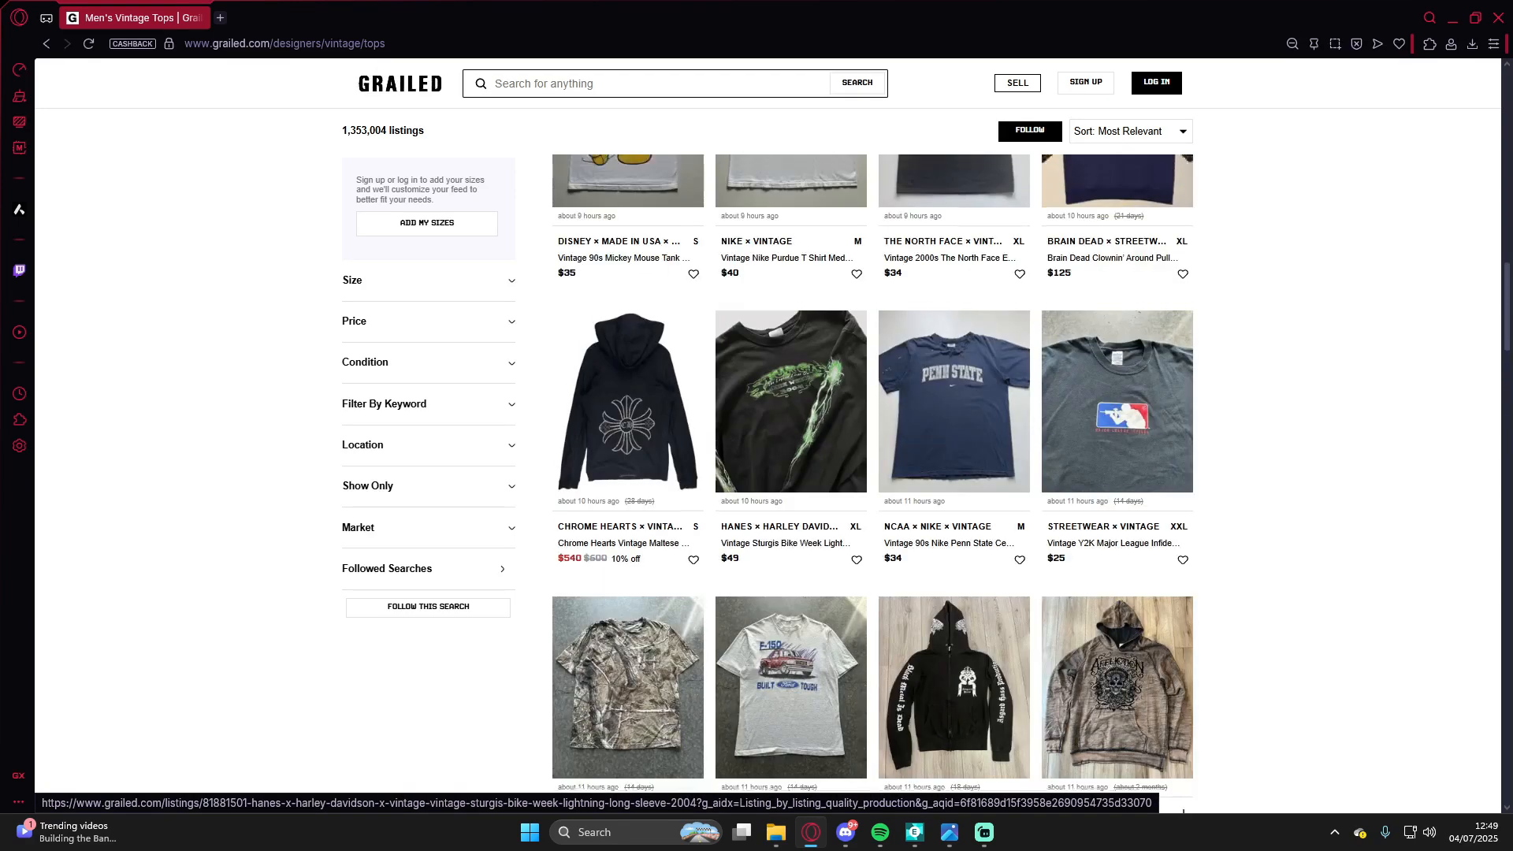
pyautogui.scroll(4, 872, 473)
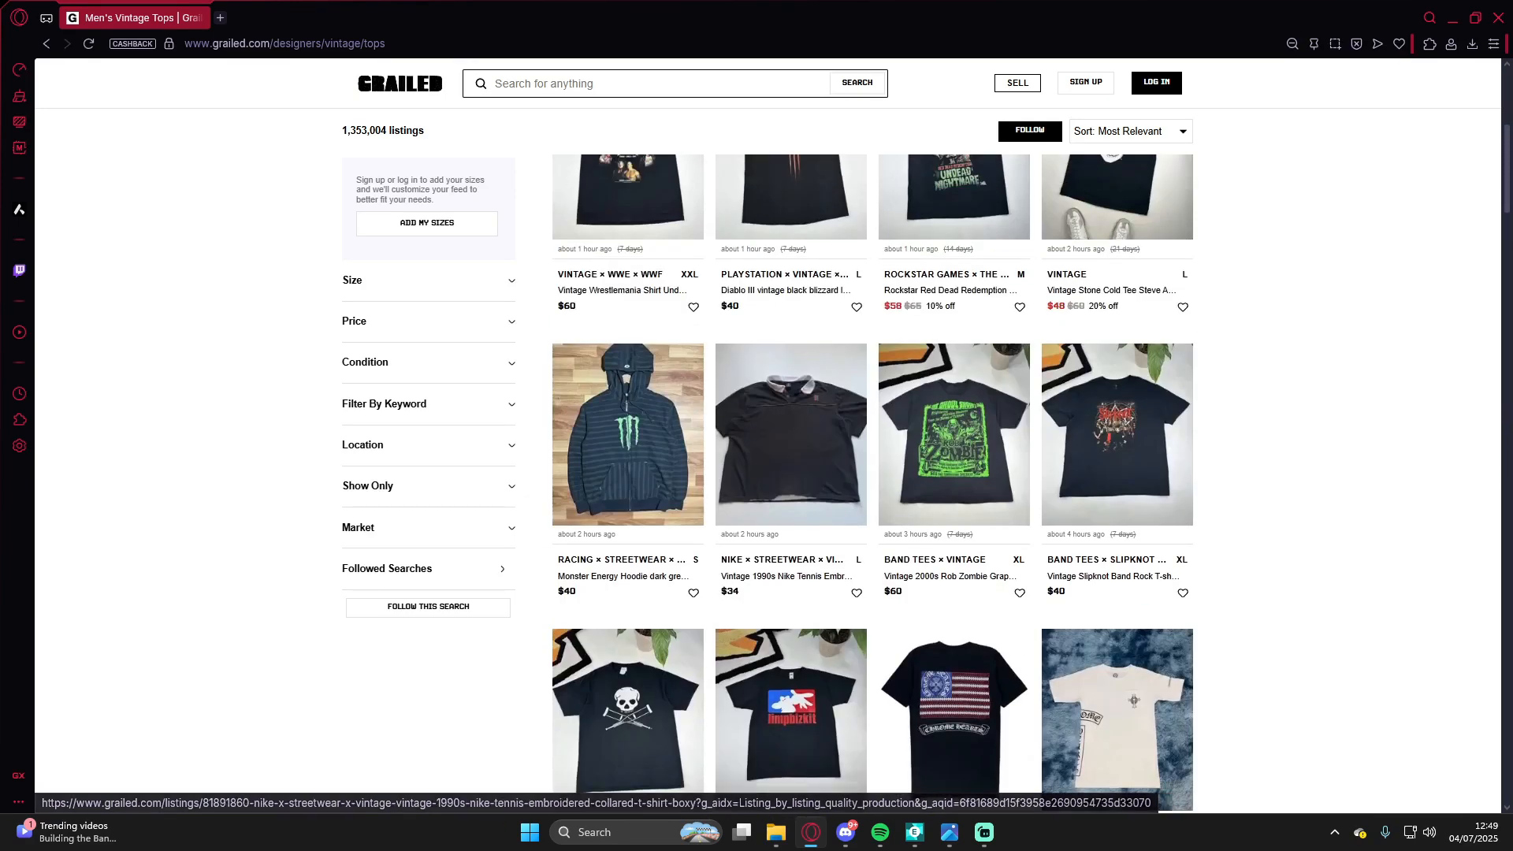
# Step: Open the Vintage Slipknot Band Rock T-shirt listing and page through its photos
pyautogui.click(1117, 434)
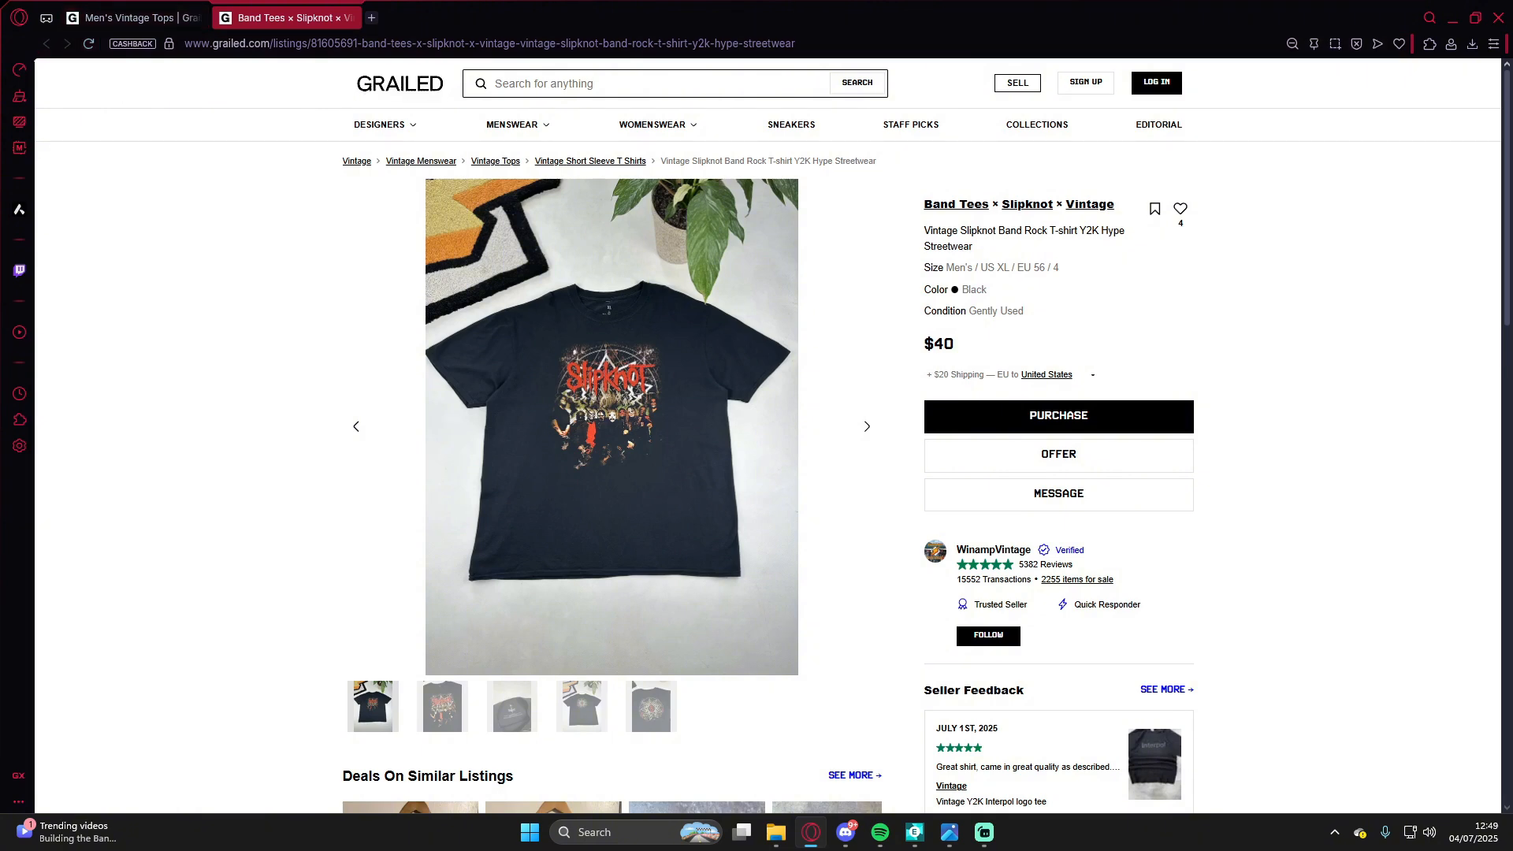
pyautogui.click(867, 426)
pyautogui.click(867, 426)
pyautogui.click(867, 426)
pyautogui.click(867, 426)
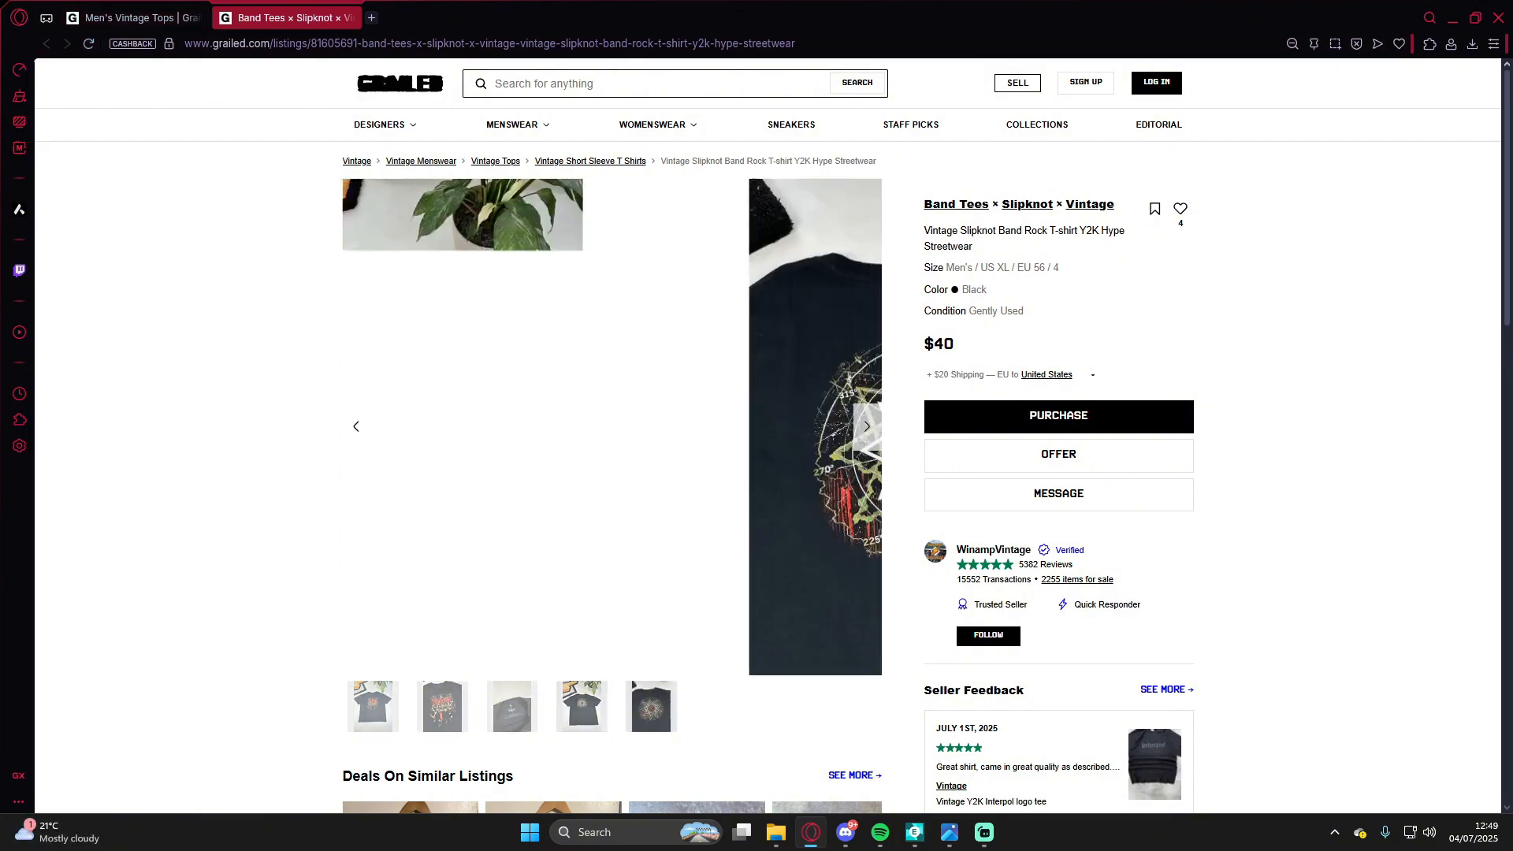
# Step: Return to the vintage tops listings and scroll through more items
pyautogui.click(130, 17)
pyautogui.scroll(-5, 628, 426)
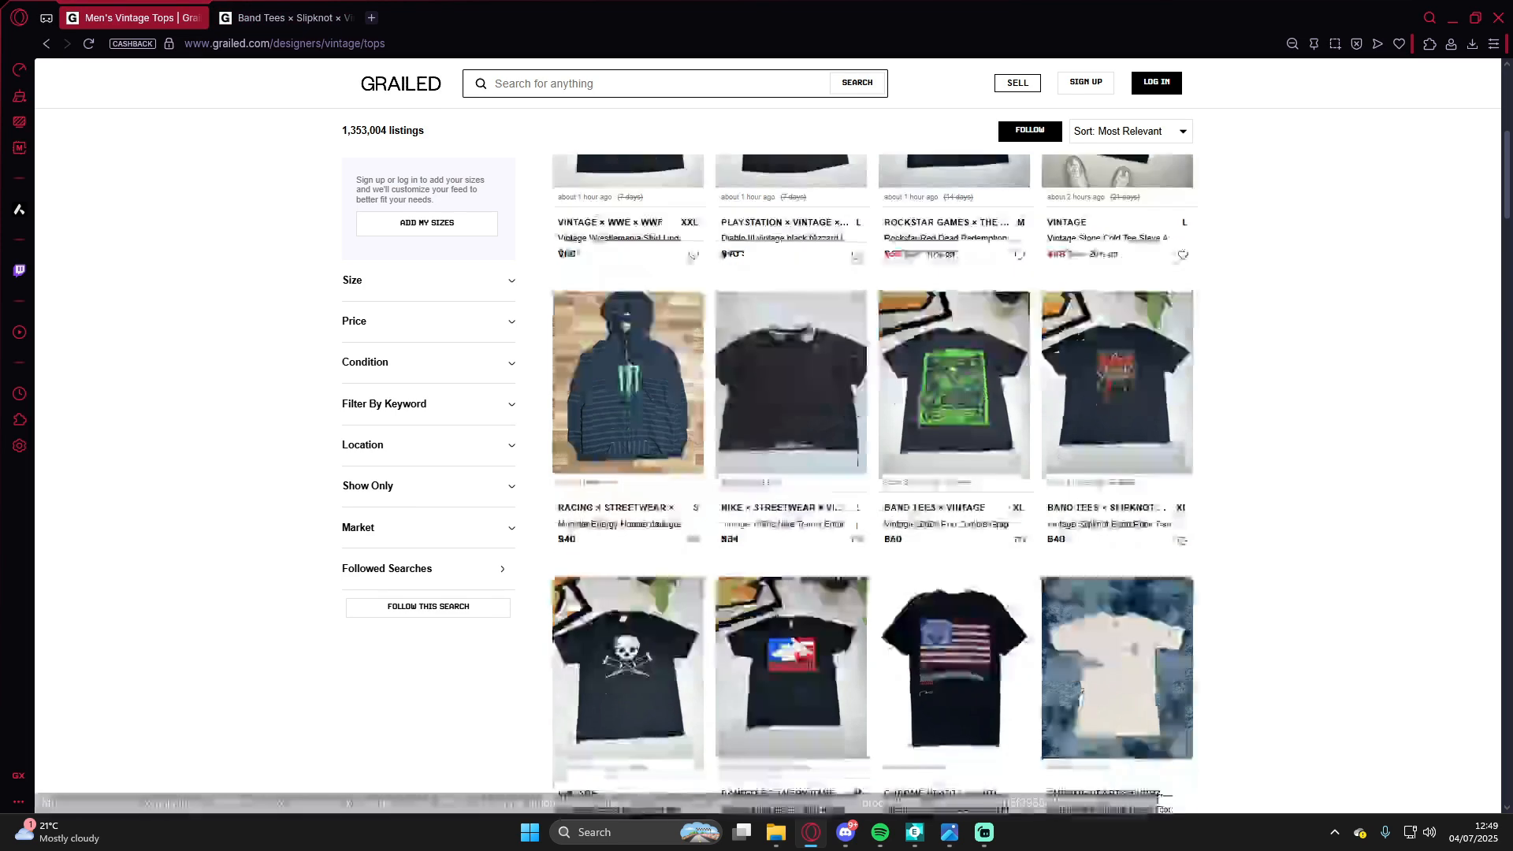
pyautogui.scroll(2, 628, 426)
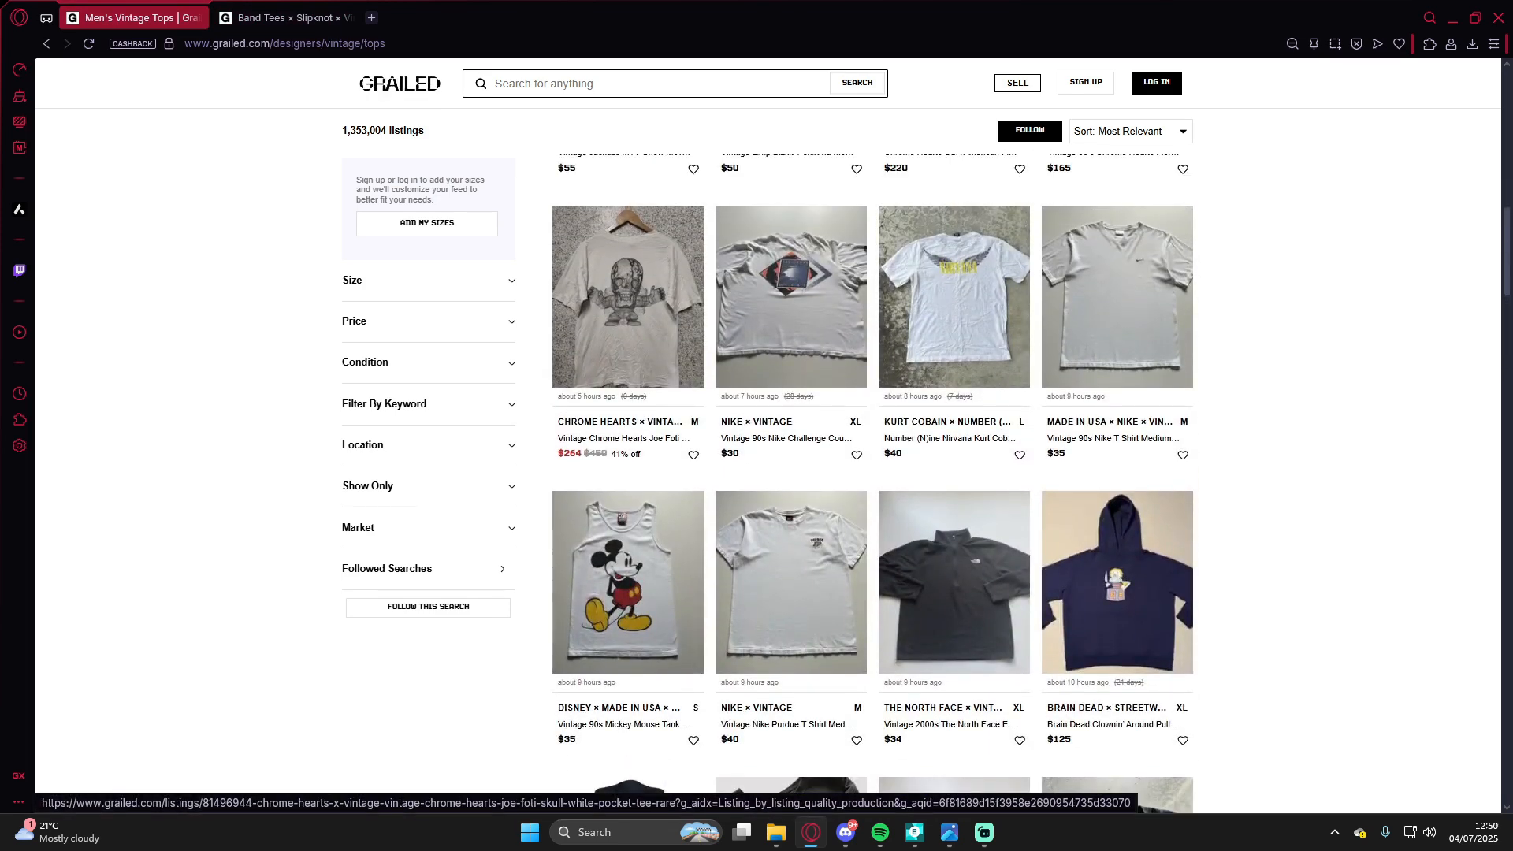
pyautogui.scroll(-6, 628, 426)
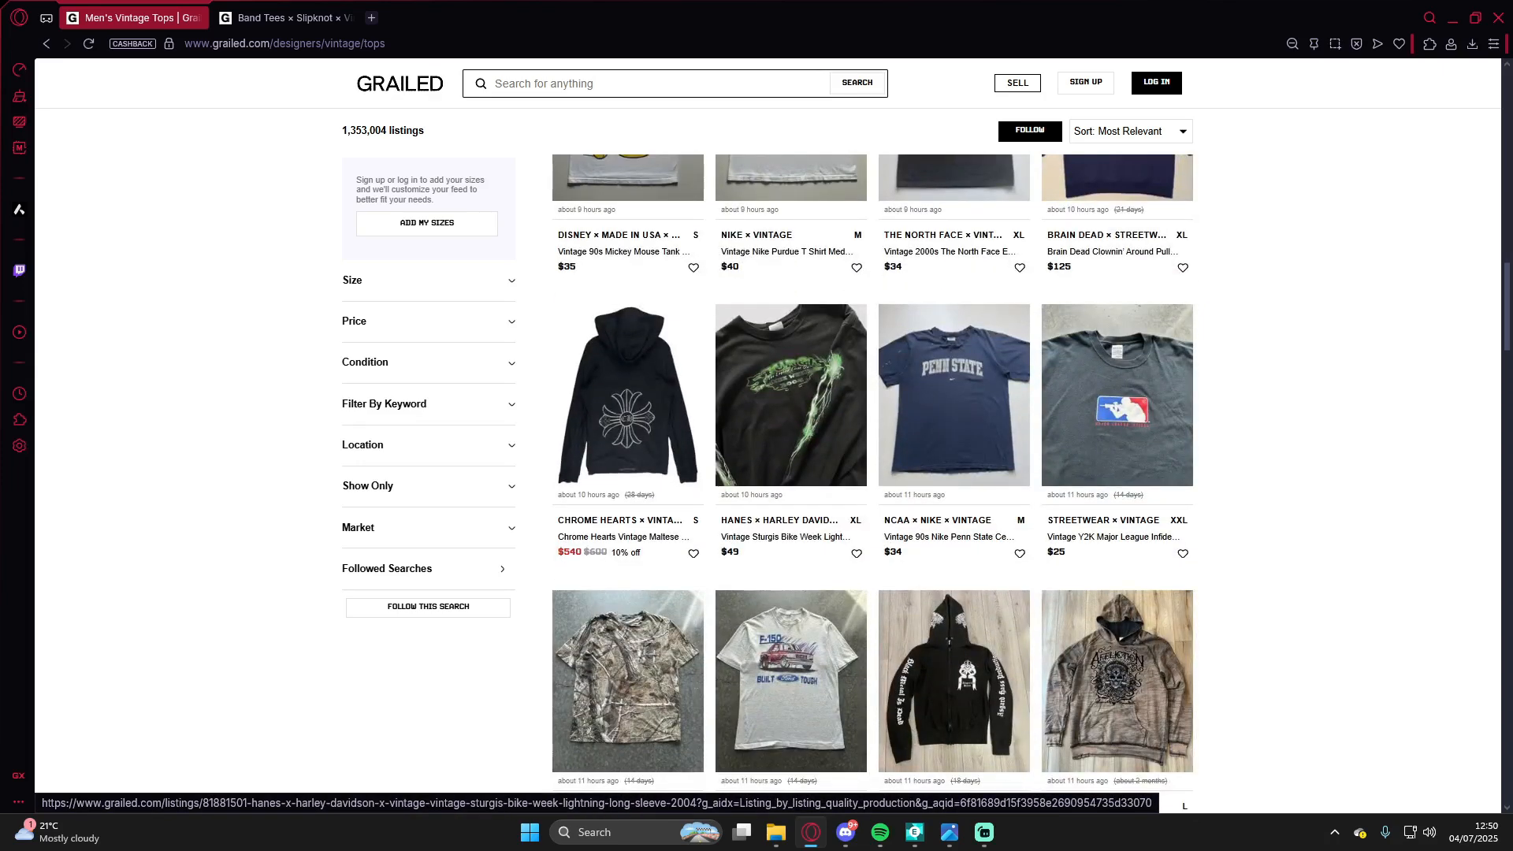
# Step: Open the Vintage Sturgis Bike Week Lightning Long Sleeve listing and browse its photos
pyautogui.click(791, 394)
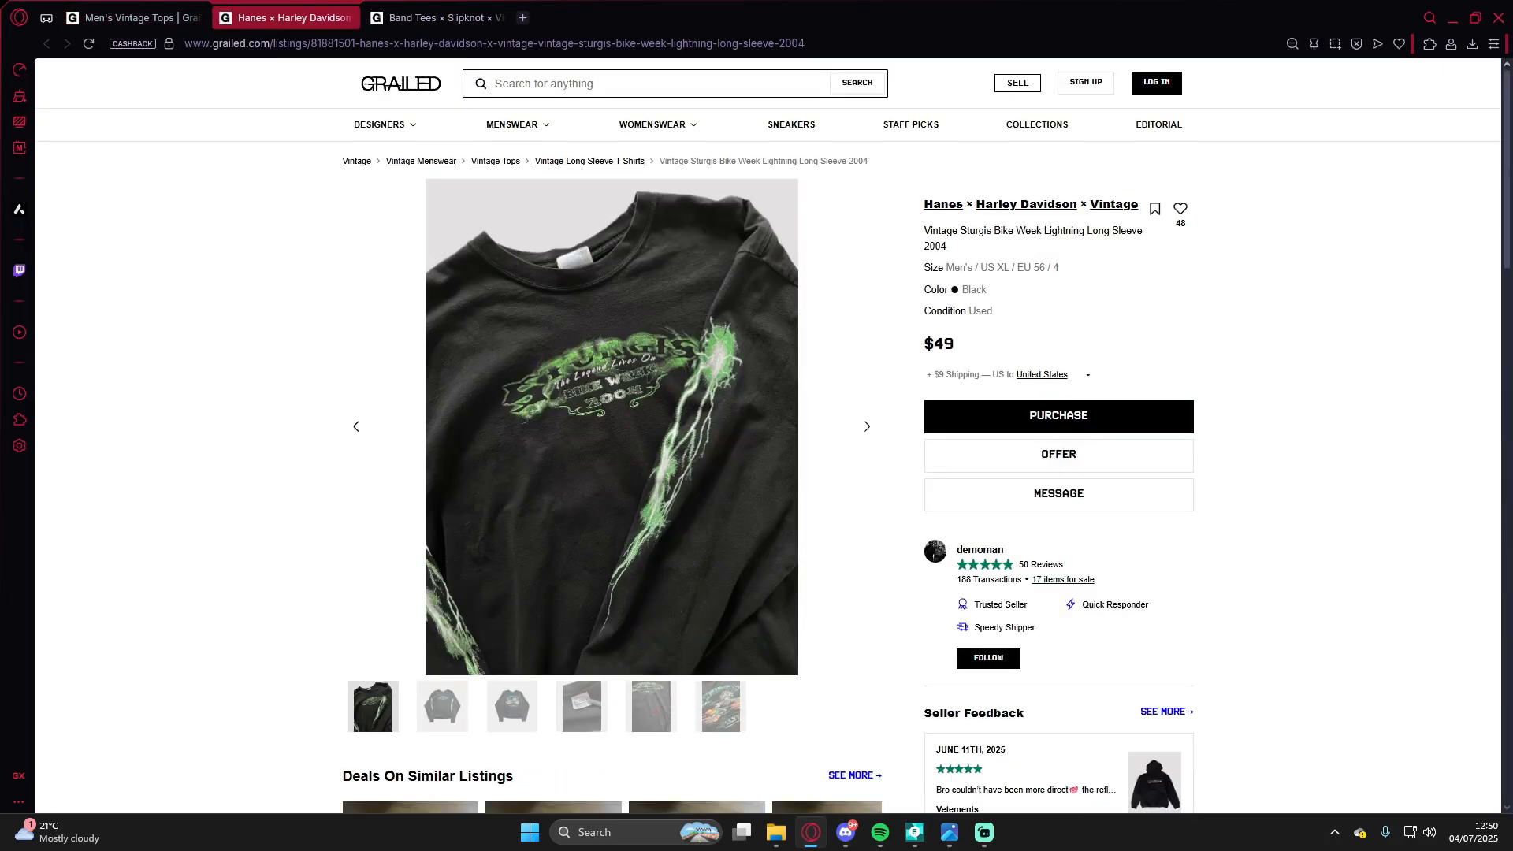
pyautogui.press('Right')
pyautogui.press('Right')
pyautogui.press('Left')
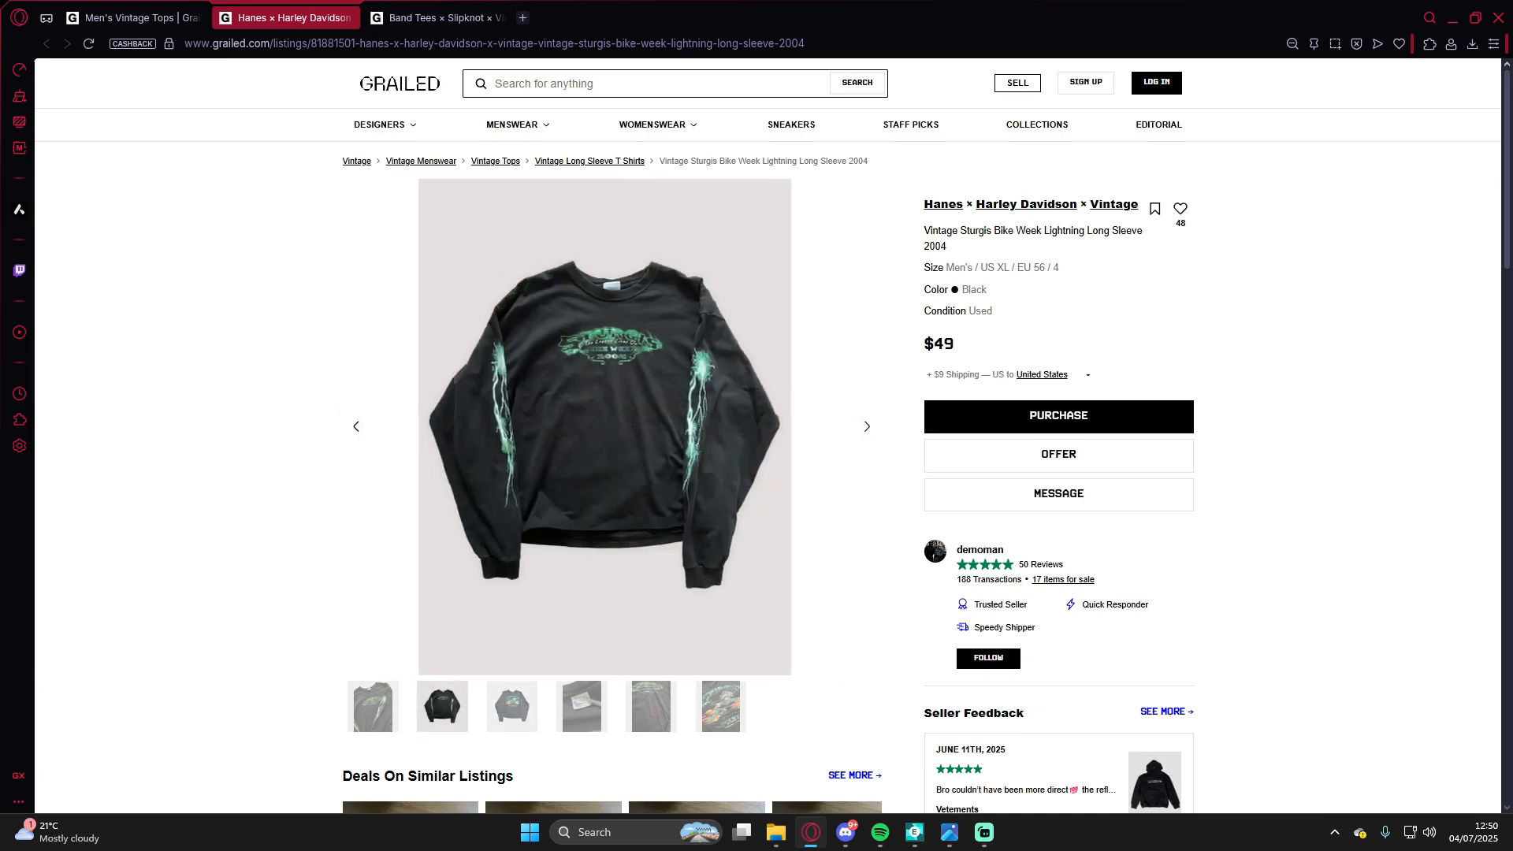
pyautogui.press('Right')
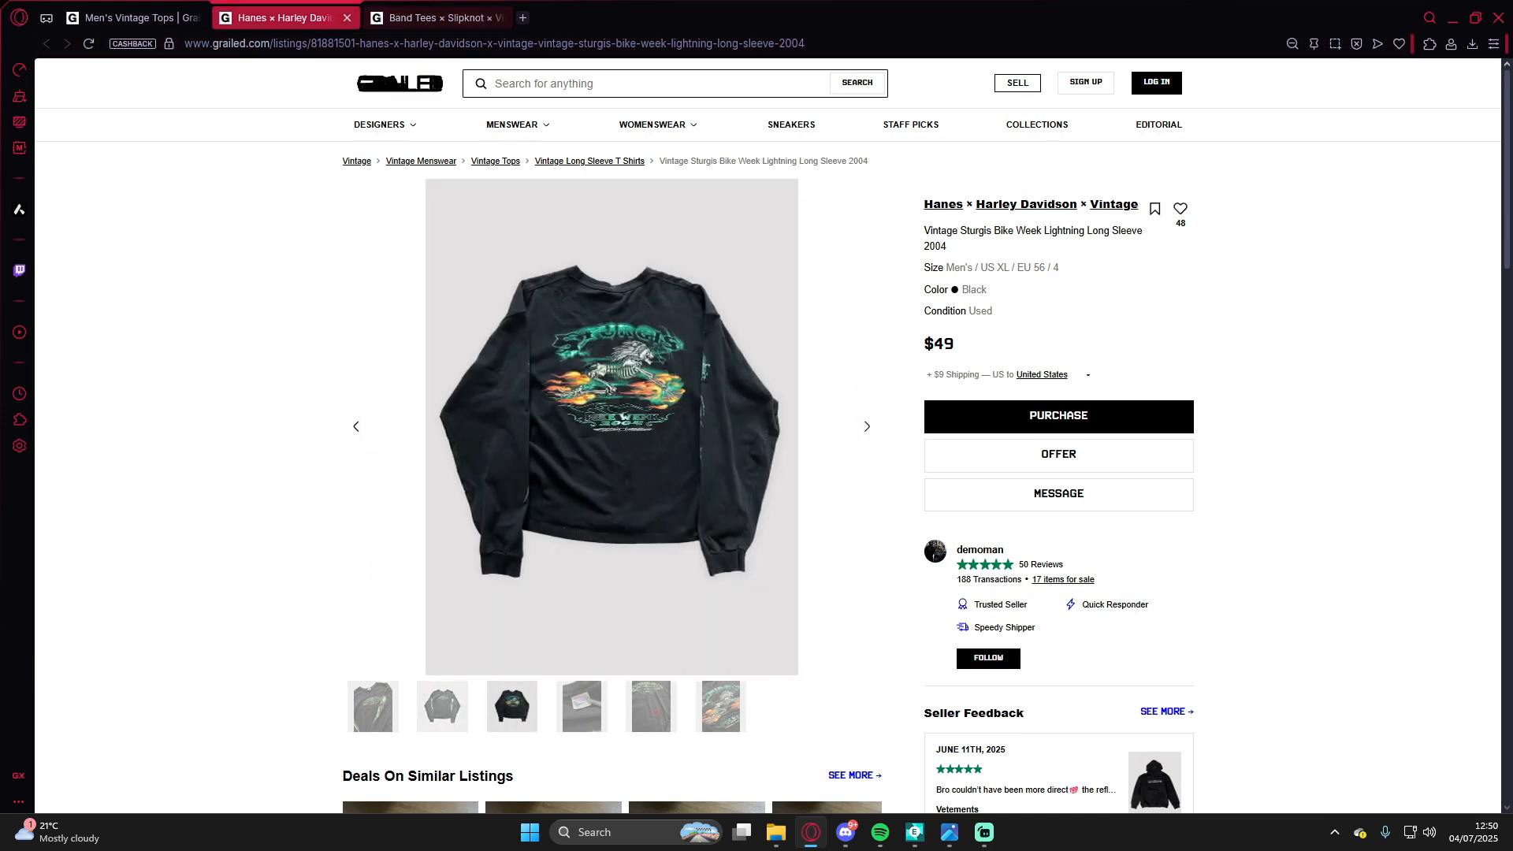
# Step: Open the Vintage 90s Ford F150 Graphic Tee listing from the listings and copy its main photo
pyautogui.click(133, 17)
pyautogui.scroll(-4, 654, 394)
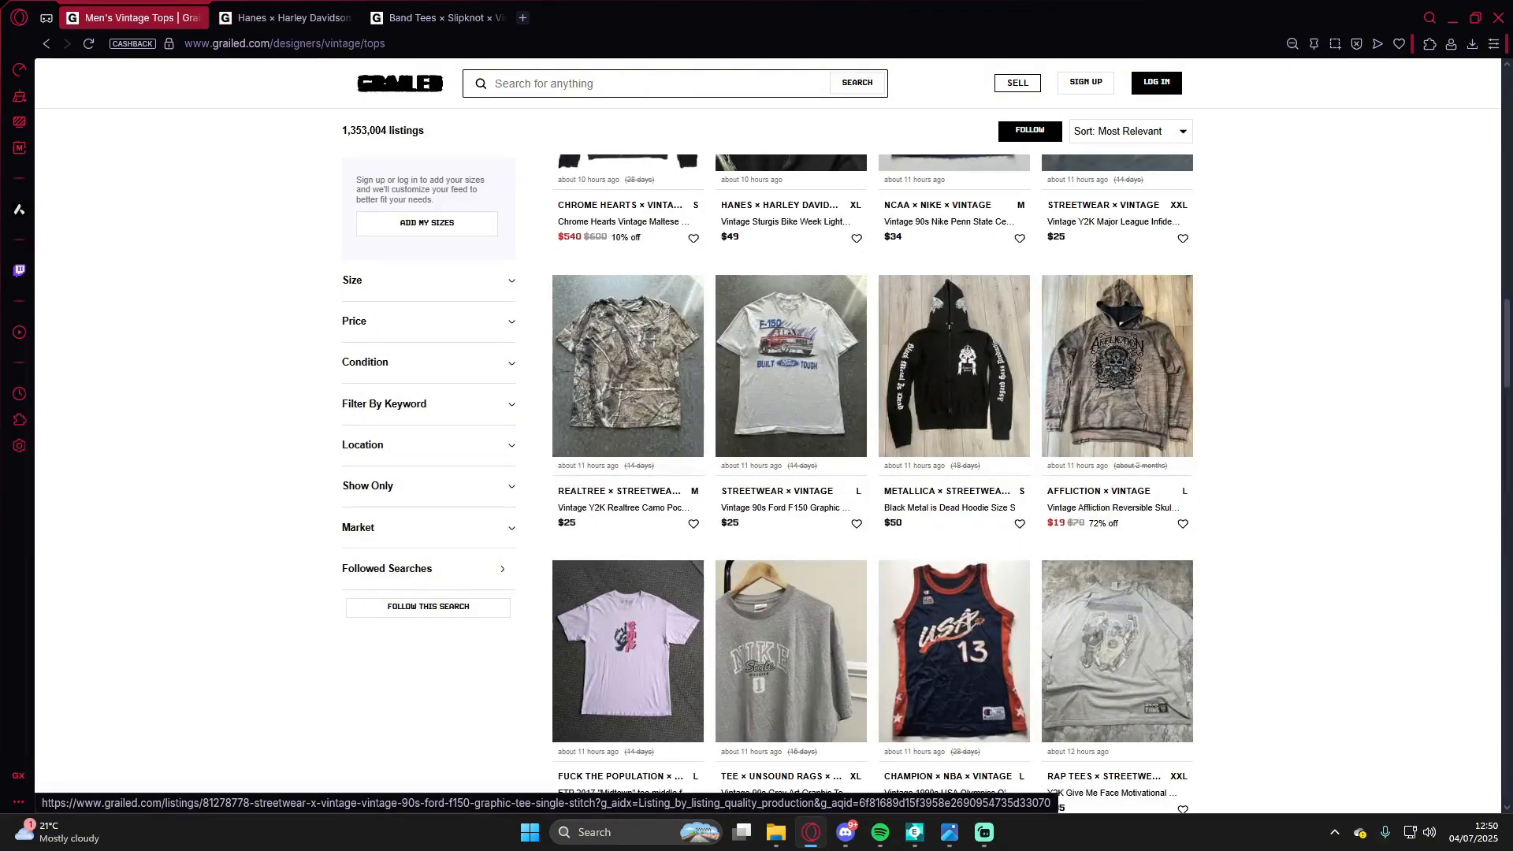
pyautogui.click(789, 370)
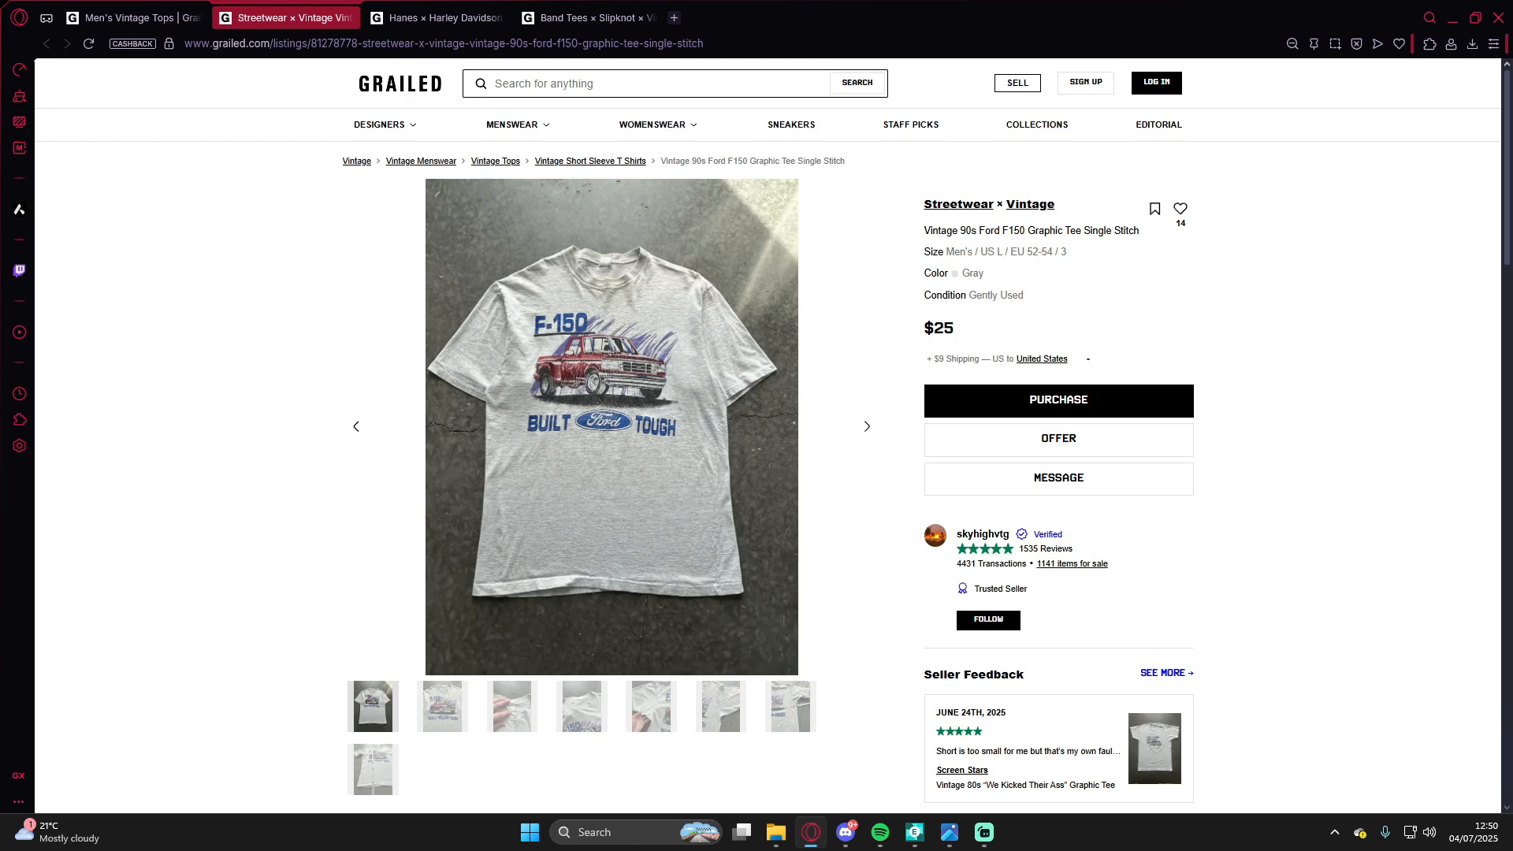
pyautogui.rightClick(622, 403)
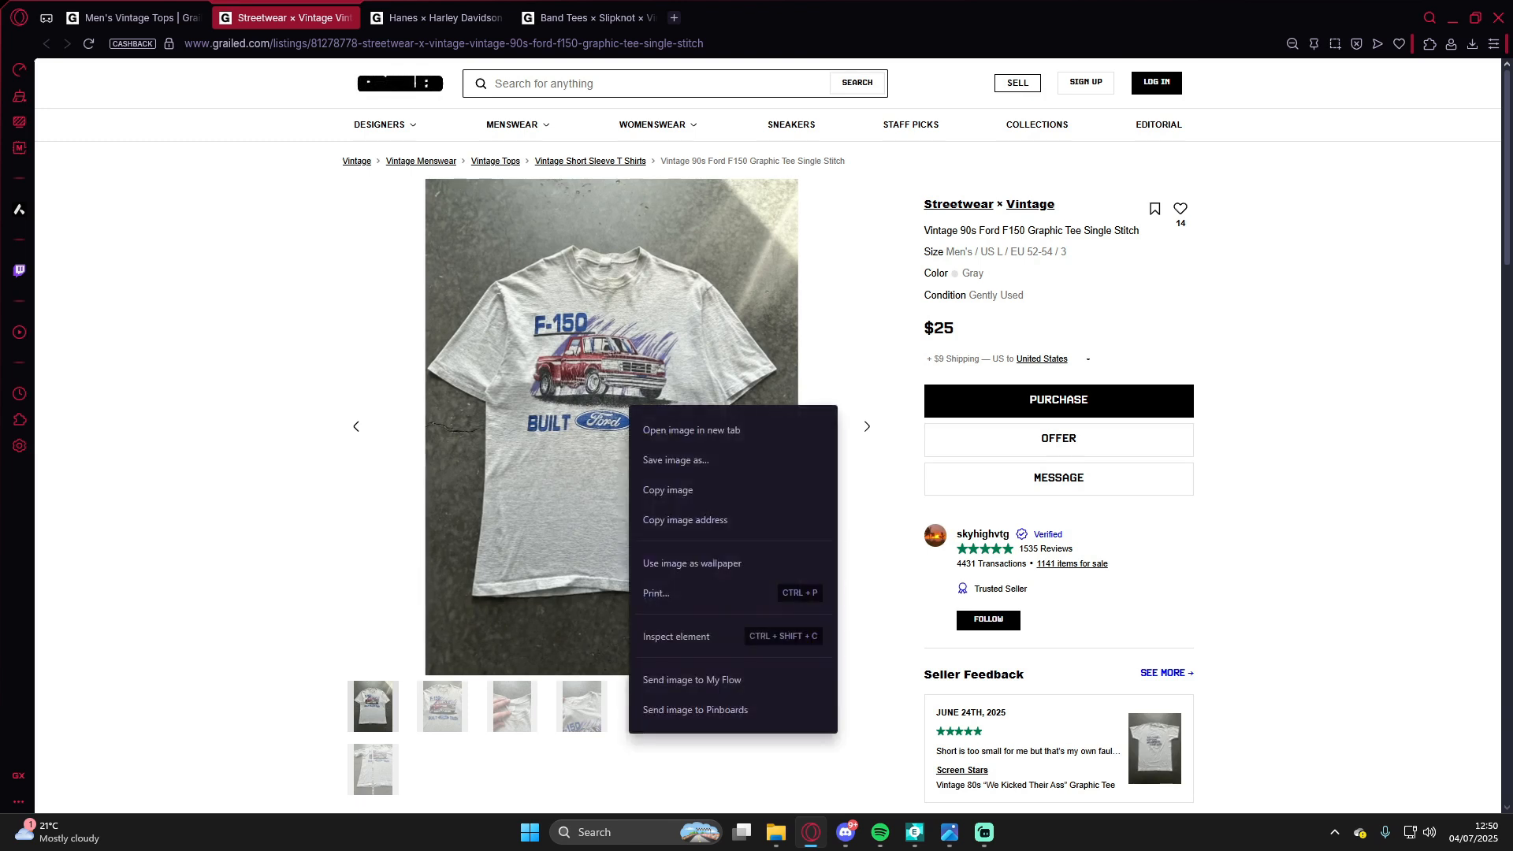
pyautogui.click(662, 489)
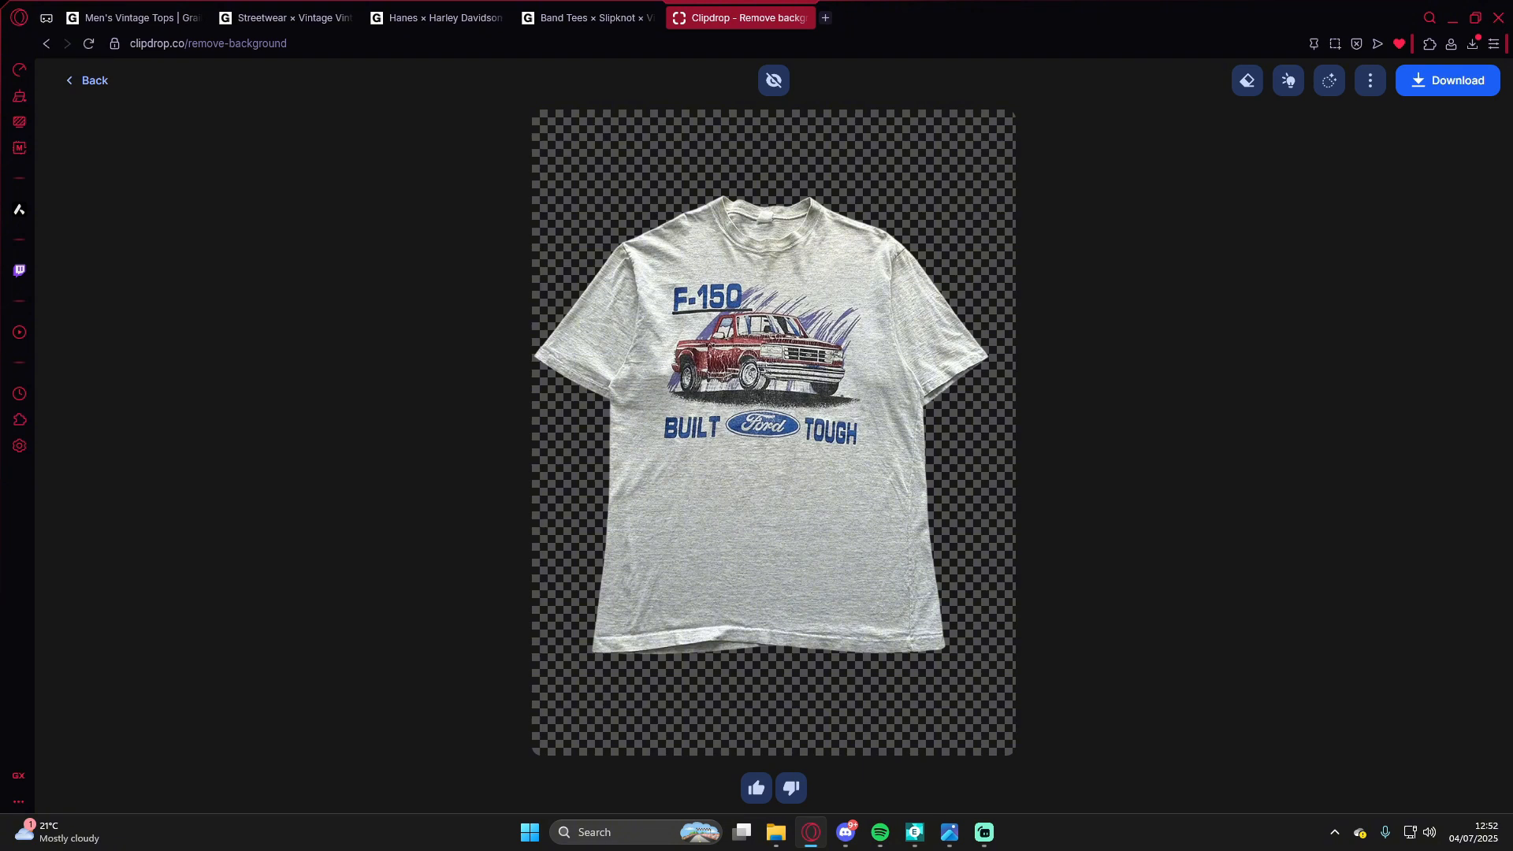
# Step: Switch to the photo editor and open the background-removed F150 shirt image as a new document
pyautogui.click(914, 832)
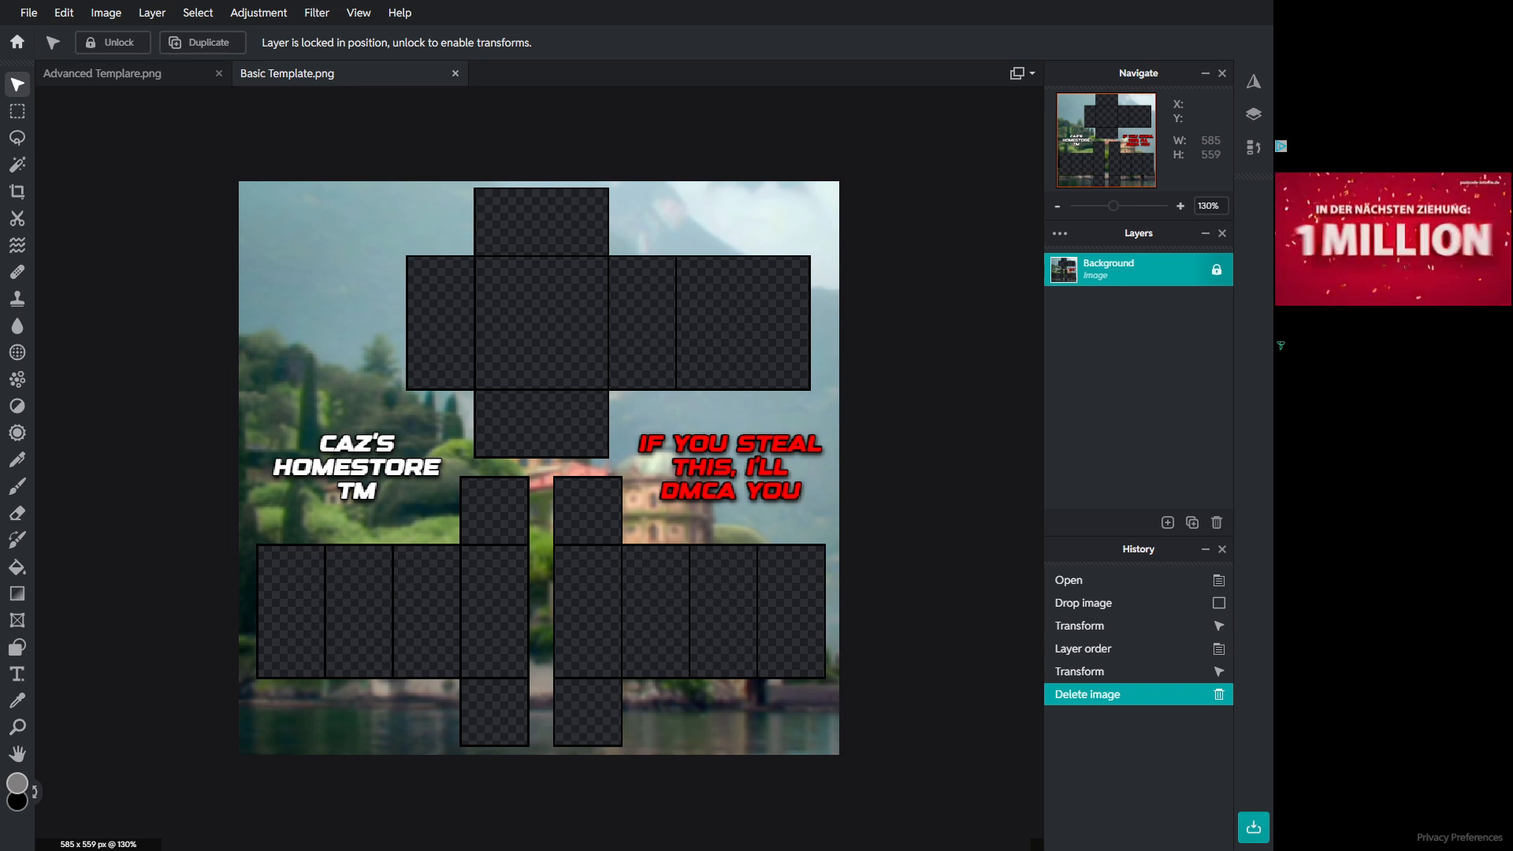
pyautogui.moveTo(0, 307); pyautogui.dragTo(255, 315)
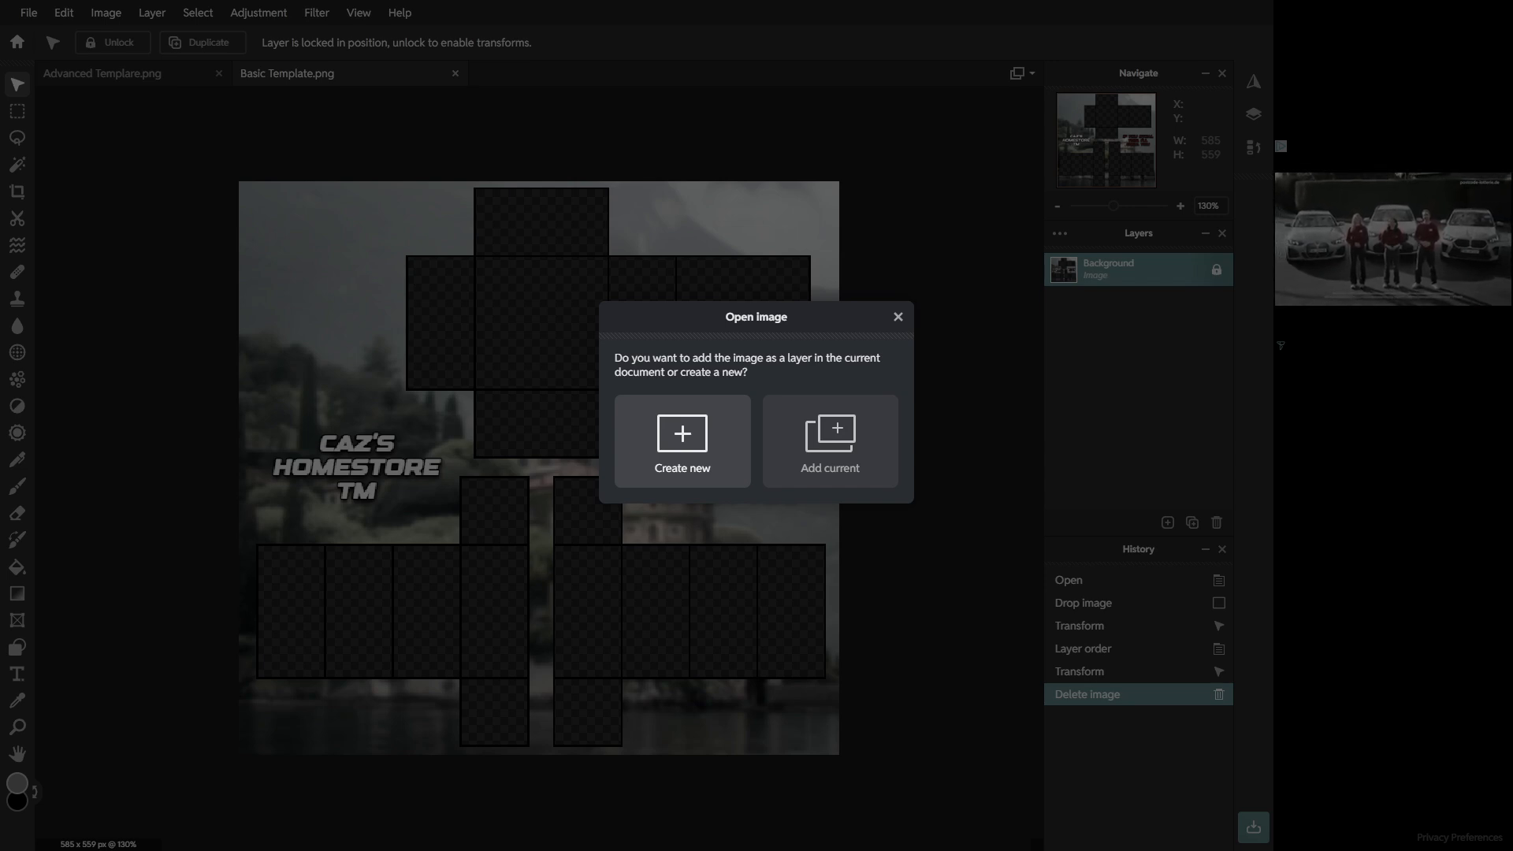
pyautogui.click(682, 441)
# Step: Select a rectangle about 386 × 580 px around the shirt's F-150 graphic
pyautogui.scroll(-3, 466, 284)
pyautogui.scroll(5, 466, 285)
pyautogui.scroll(-4, 466, 285)
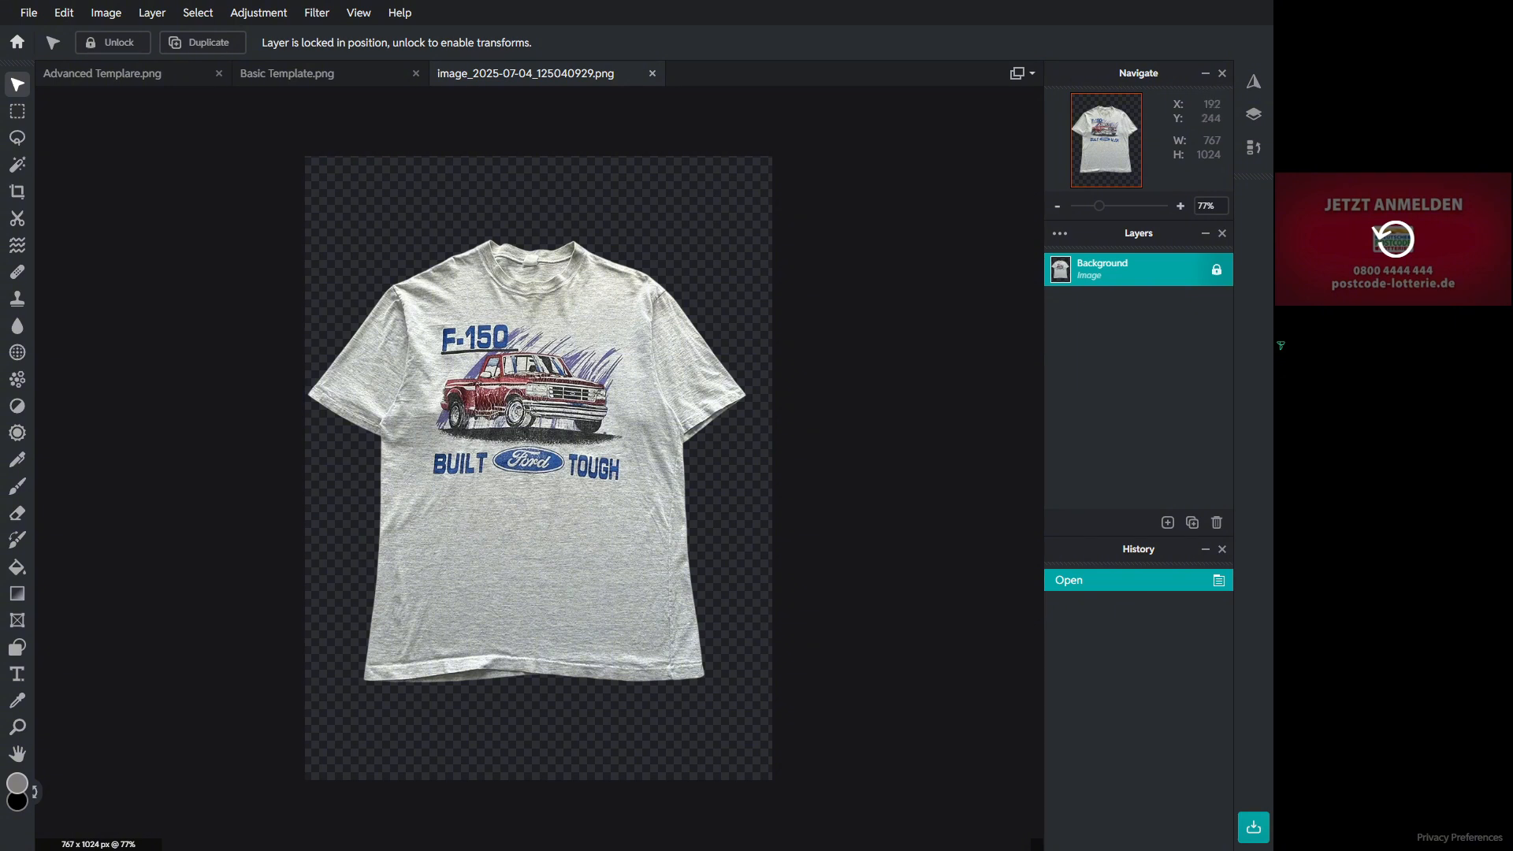
pyautogui.click(17, 111)
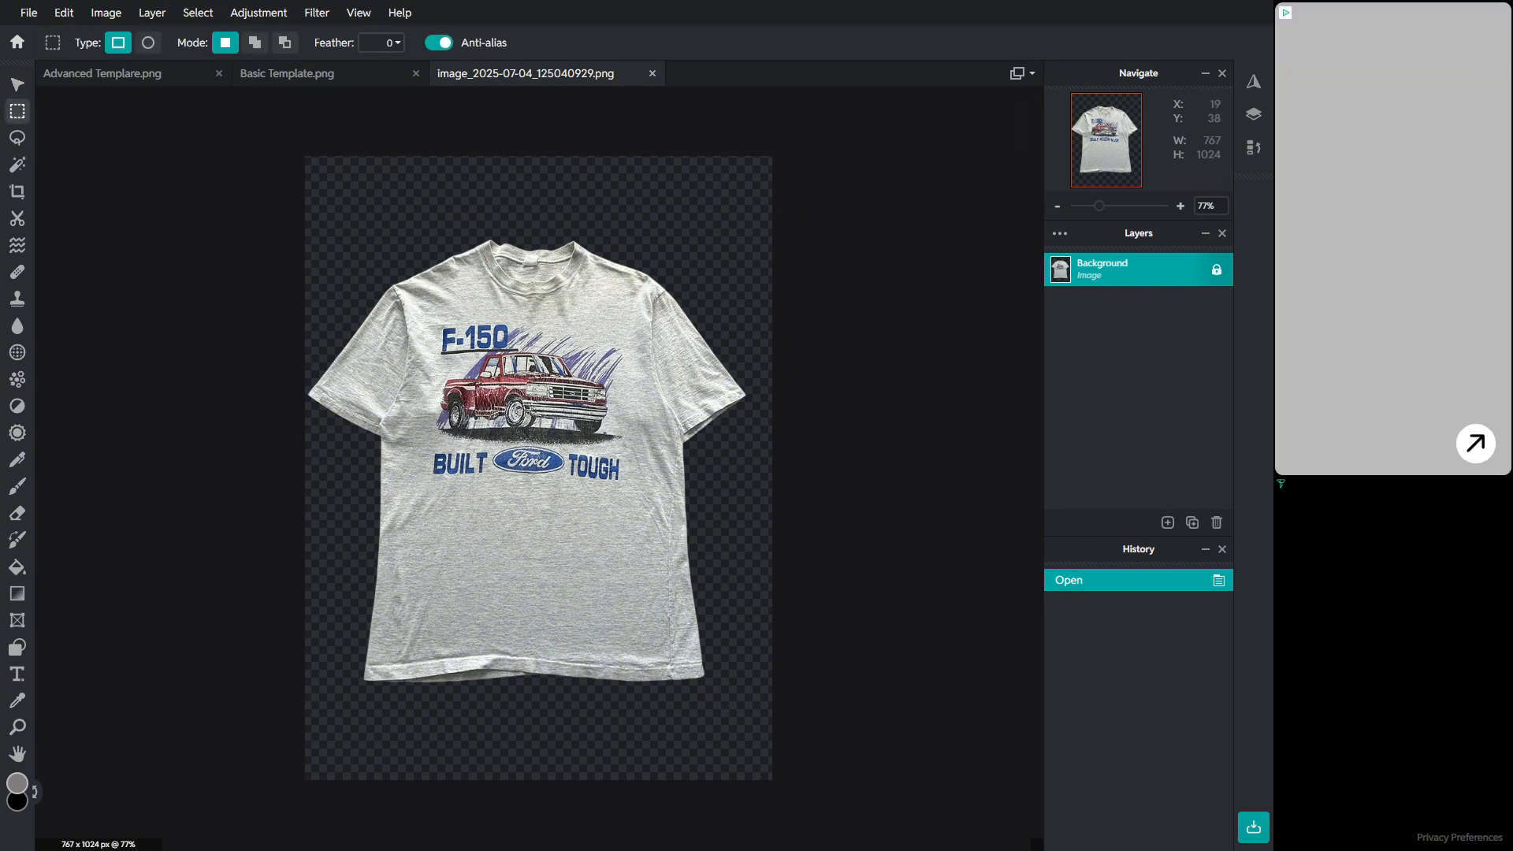
pyautogui.moveTo(417, 313); pyautogui.dragTo(652, 666)
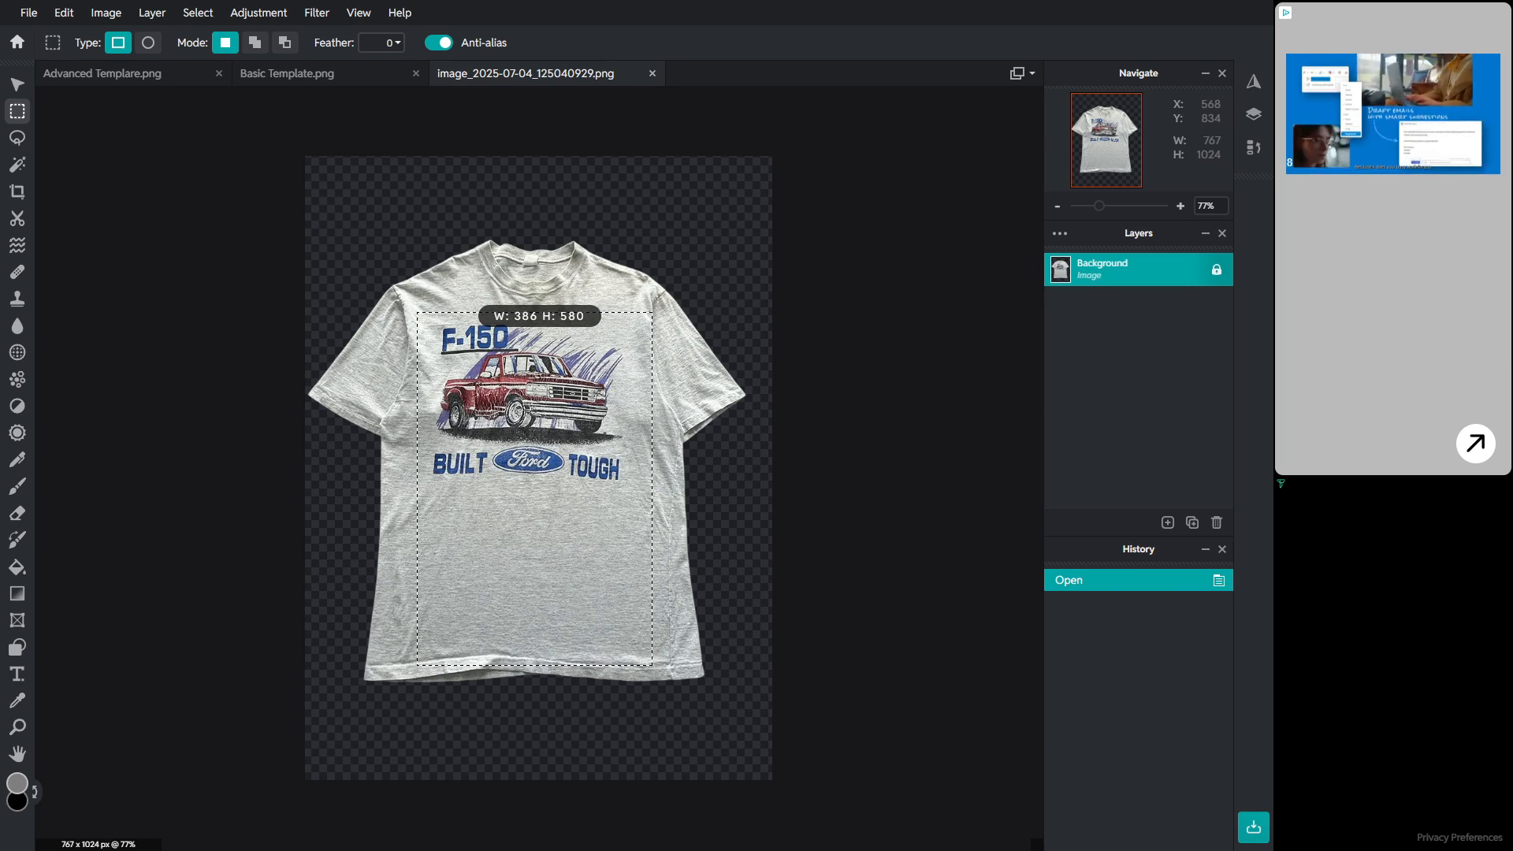
pyautogui.moveTo(652, 666); pyautogui.dragTo(652, 665)
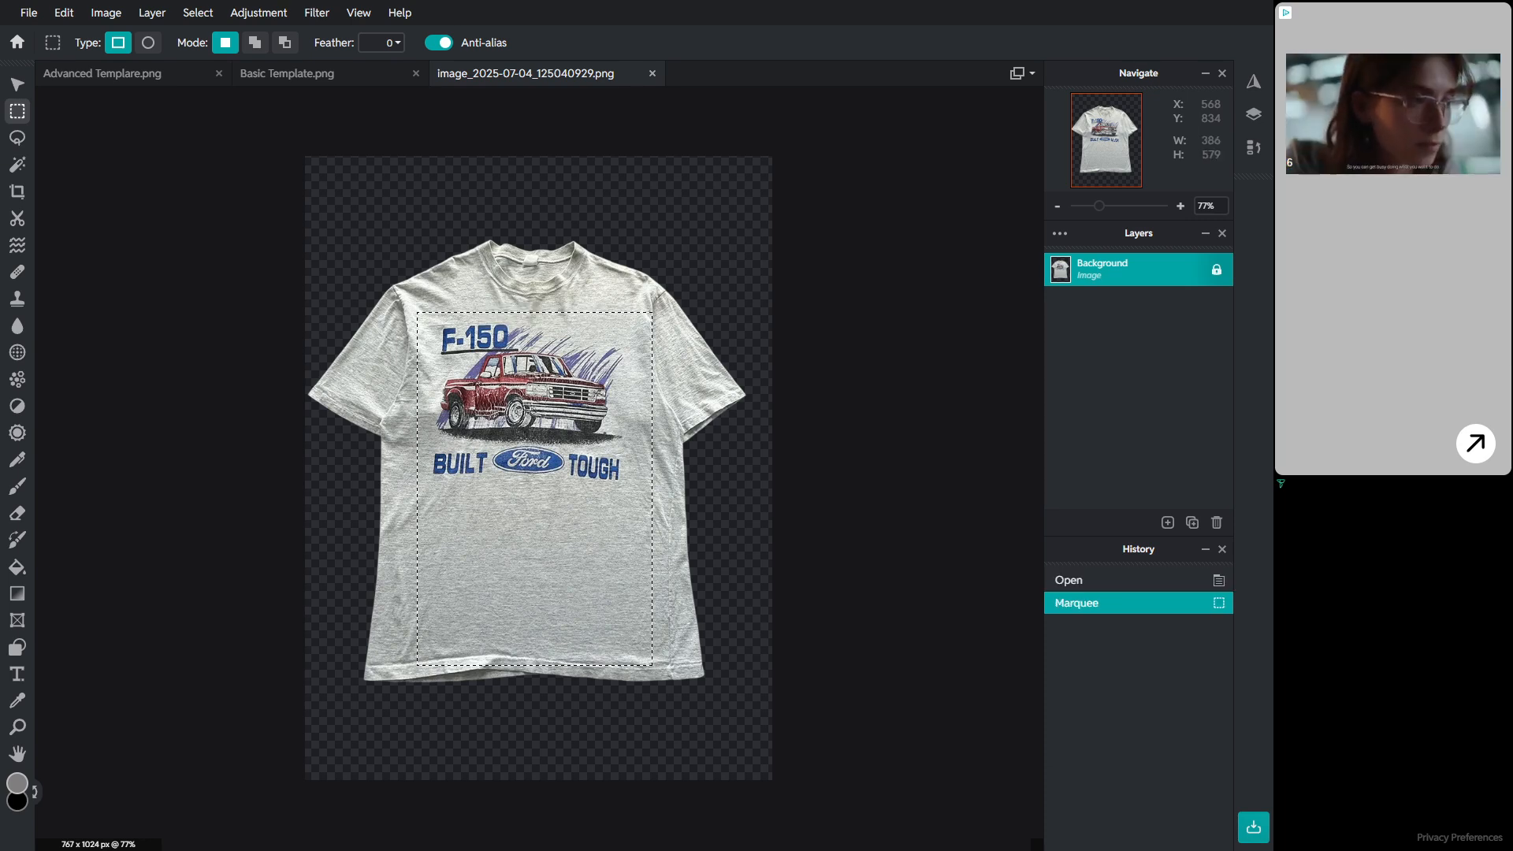
# Step: Copy the selection and paste it into the Basic Template document
pyautogui.hotkey('ctrl', 'c')
pyautogui.hotkey('ctrl', 'c')
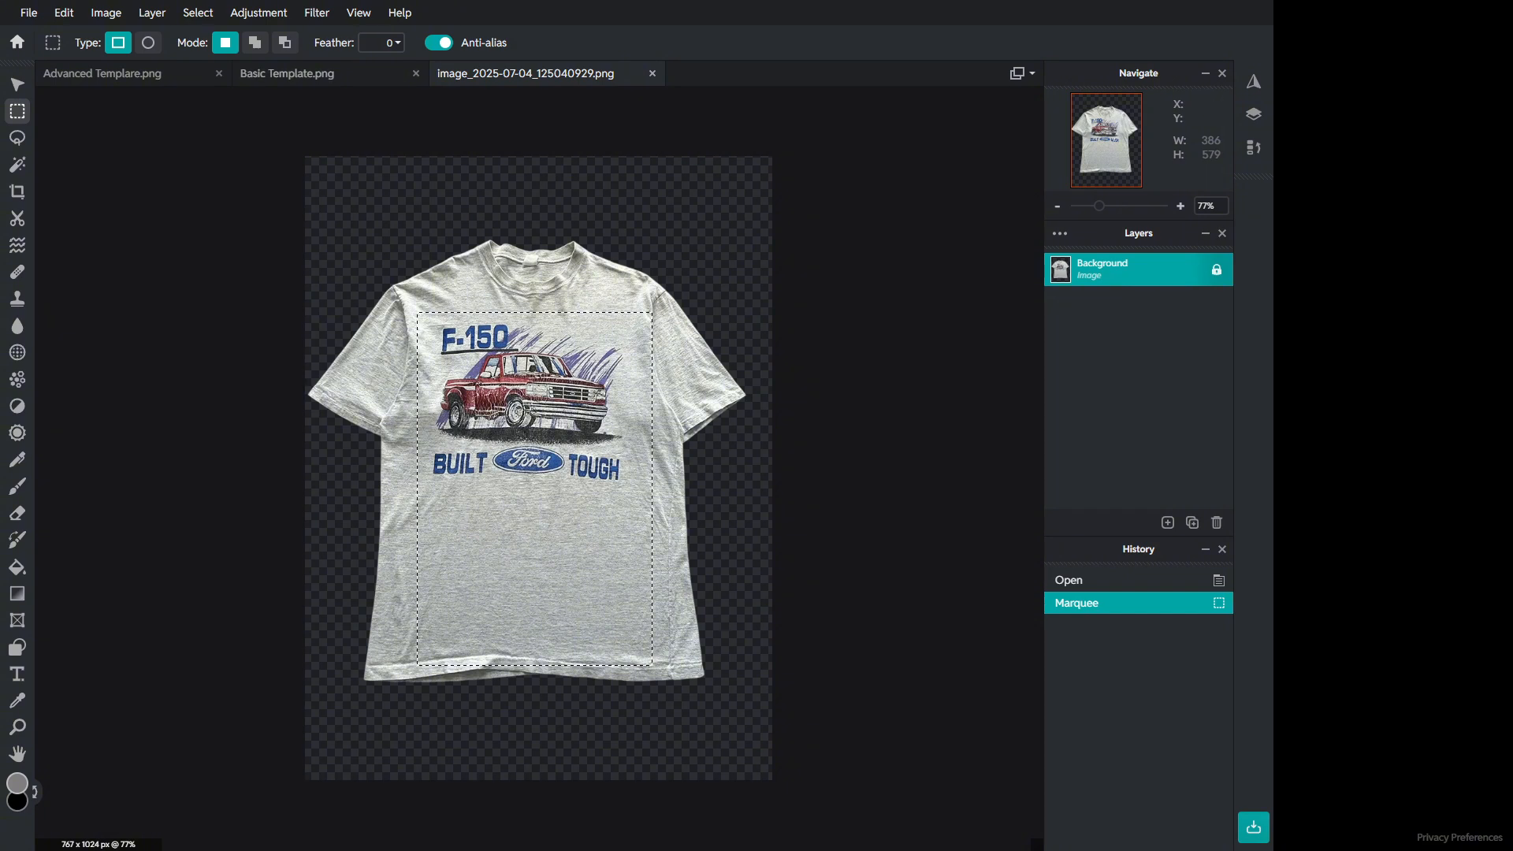
pyautogui.click(315, 73)
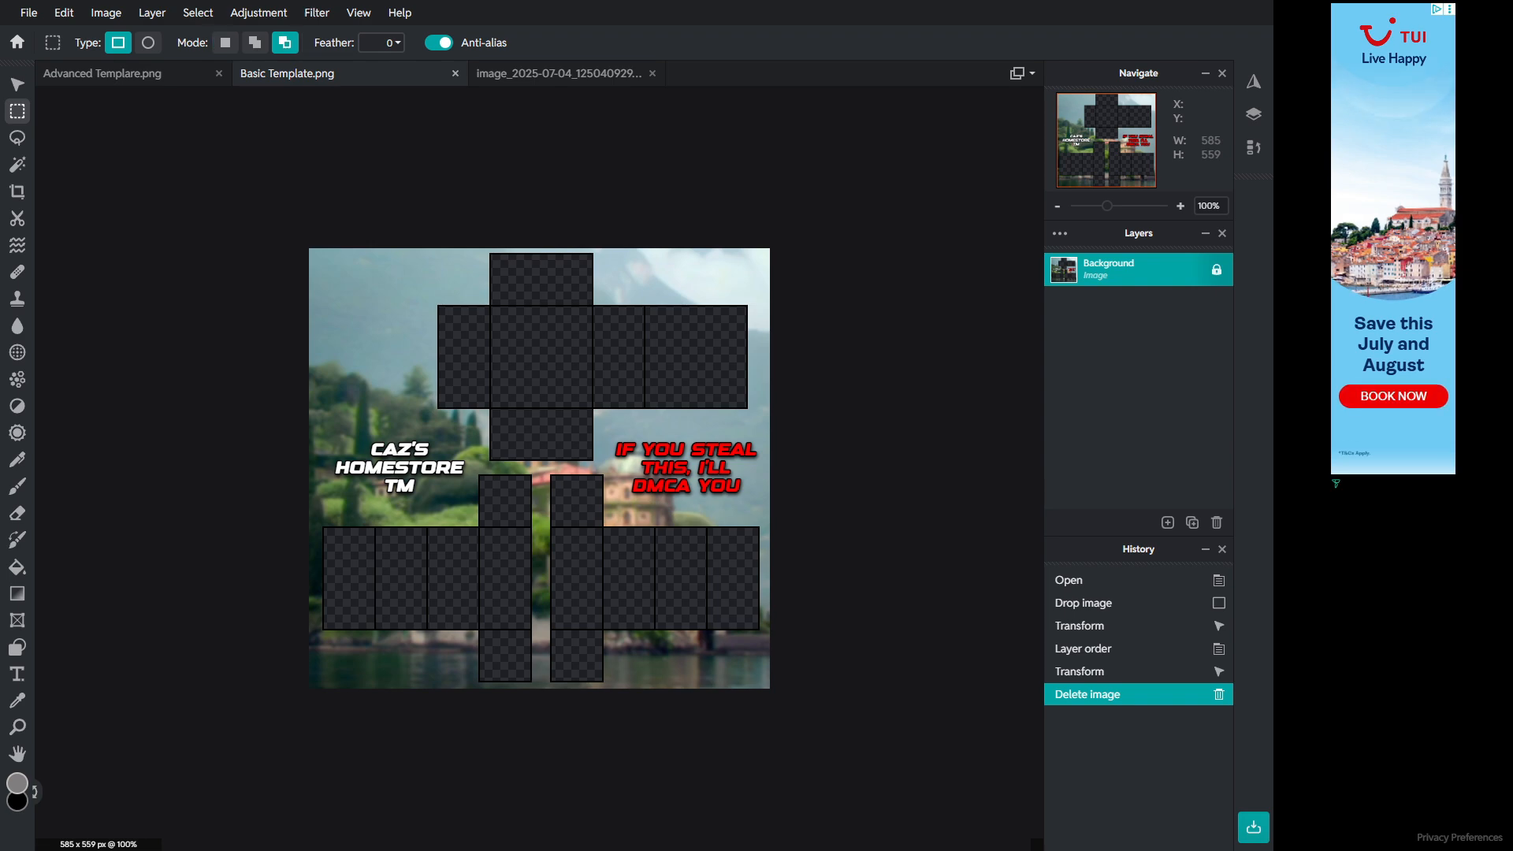
pyautogui.hotkey('ctrl', 'v')
pyautogui.press('v')
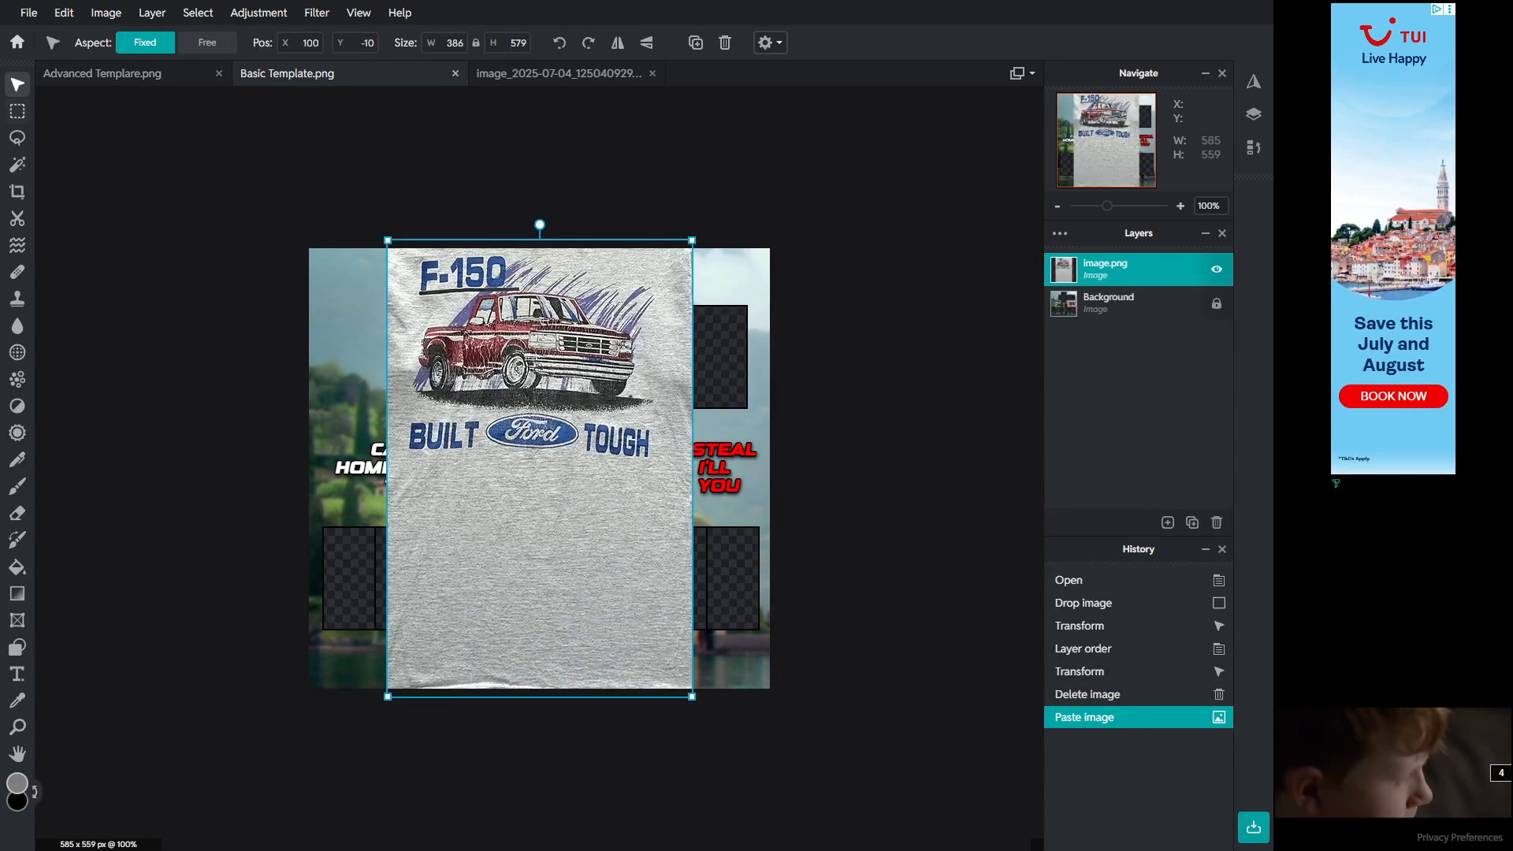
# Step: Scale the pasted graphic to about 219 × 329 px and move it over the torso area
pyautogui.moveTo(692, 240); pyautogui.dragTo(559, 442)
pyautogui.moveTo(516, 505); pyautogui.dragTo(582, 315)
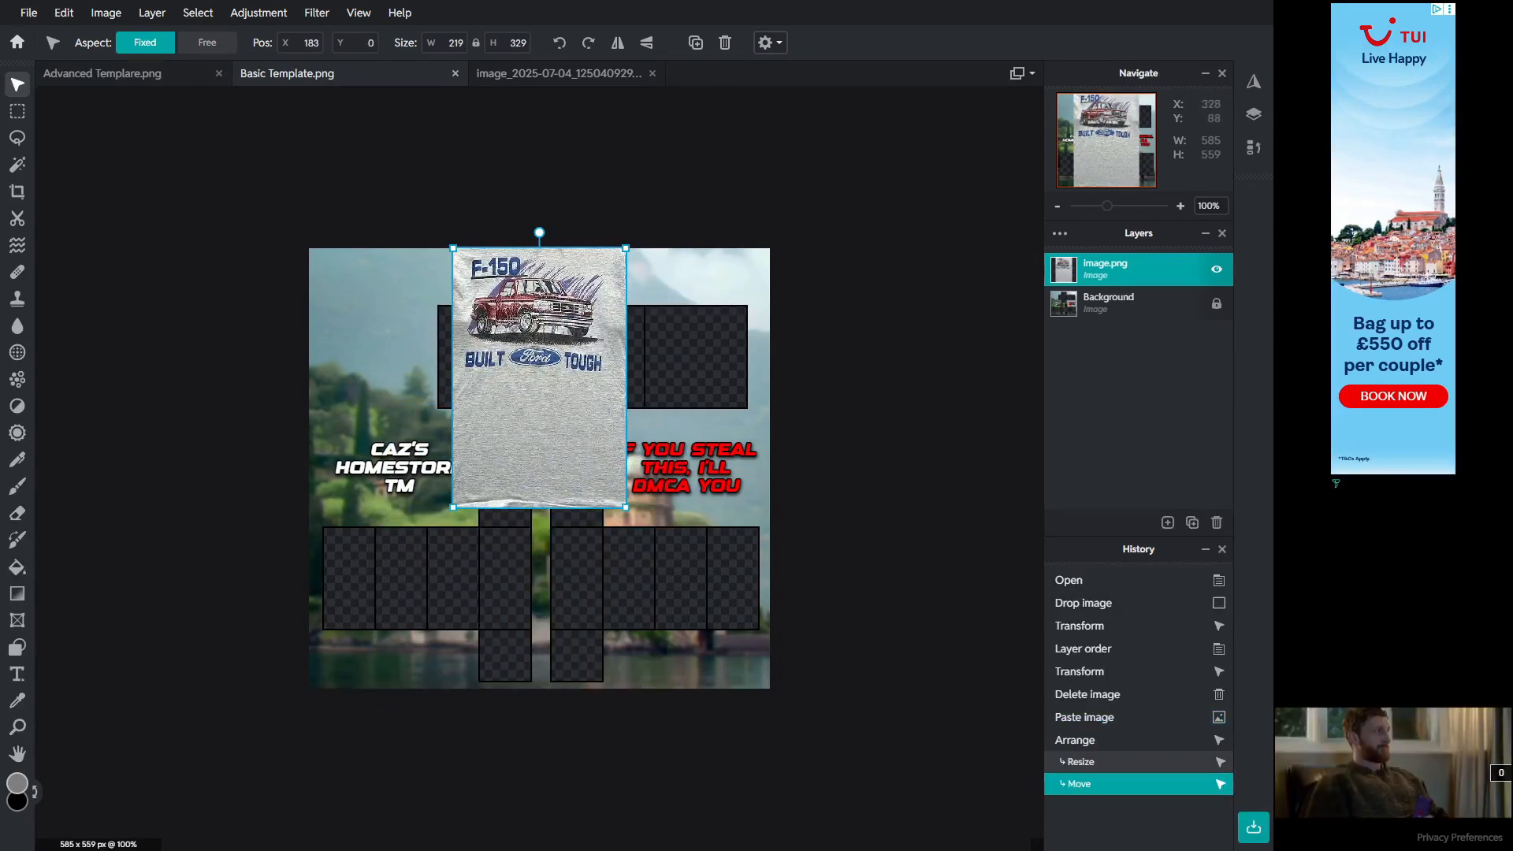
# Step: Place the graphic layer beneath the template layer and shrink it to about 164 × 246 px
pyautogui.moveTo(1134, 269); pyautogui.dragTo(1120, 335)
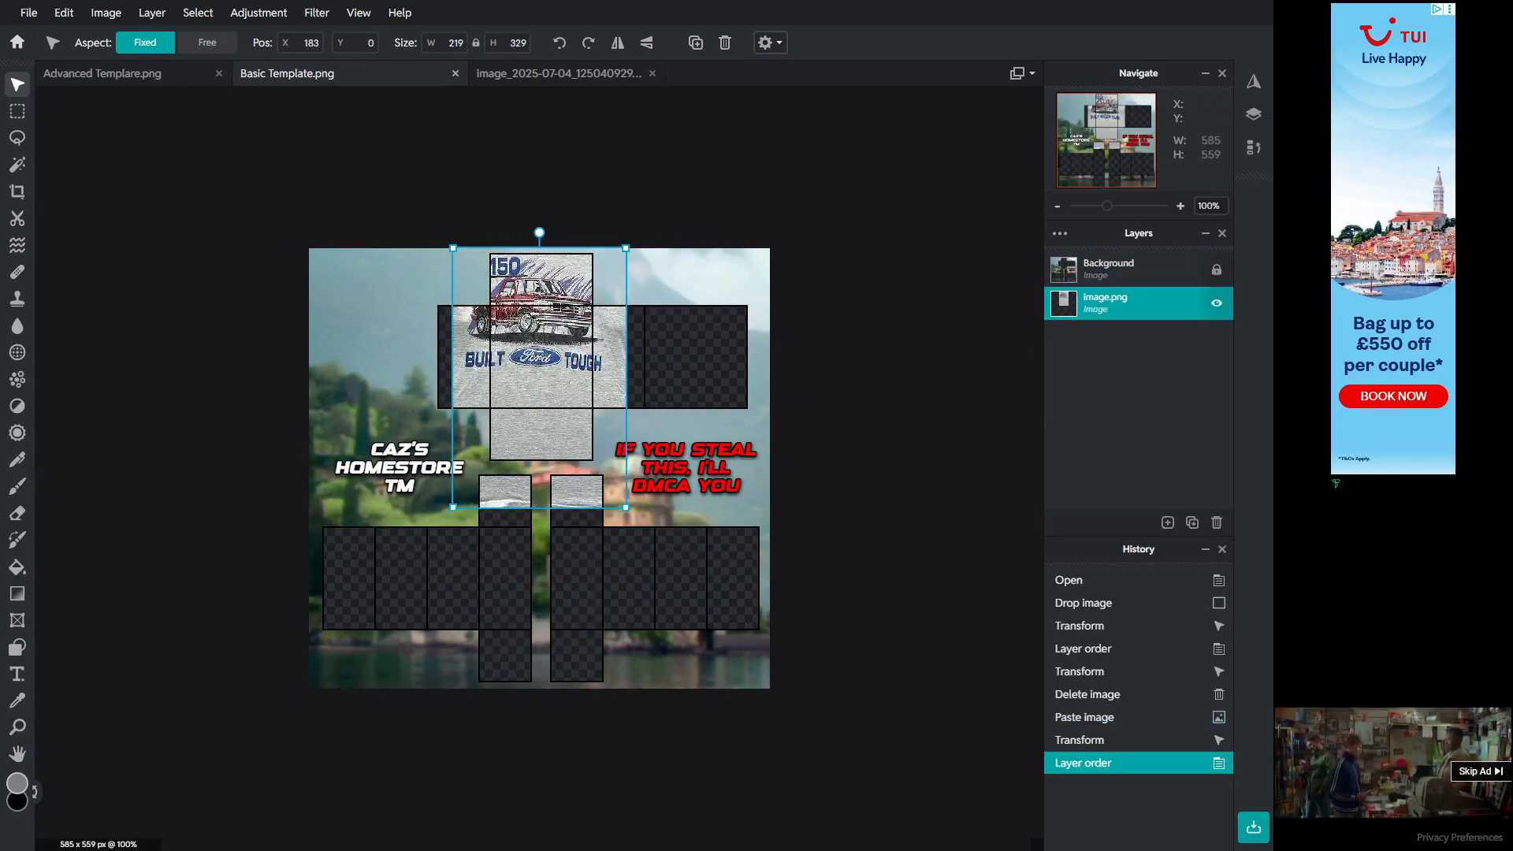
pyautogui.moveTo(626, 248); pyautogui.dragTo(542, 315)
pyautogui.scroll(4, 520, 326)
pyautogui.press('shift')
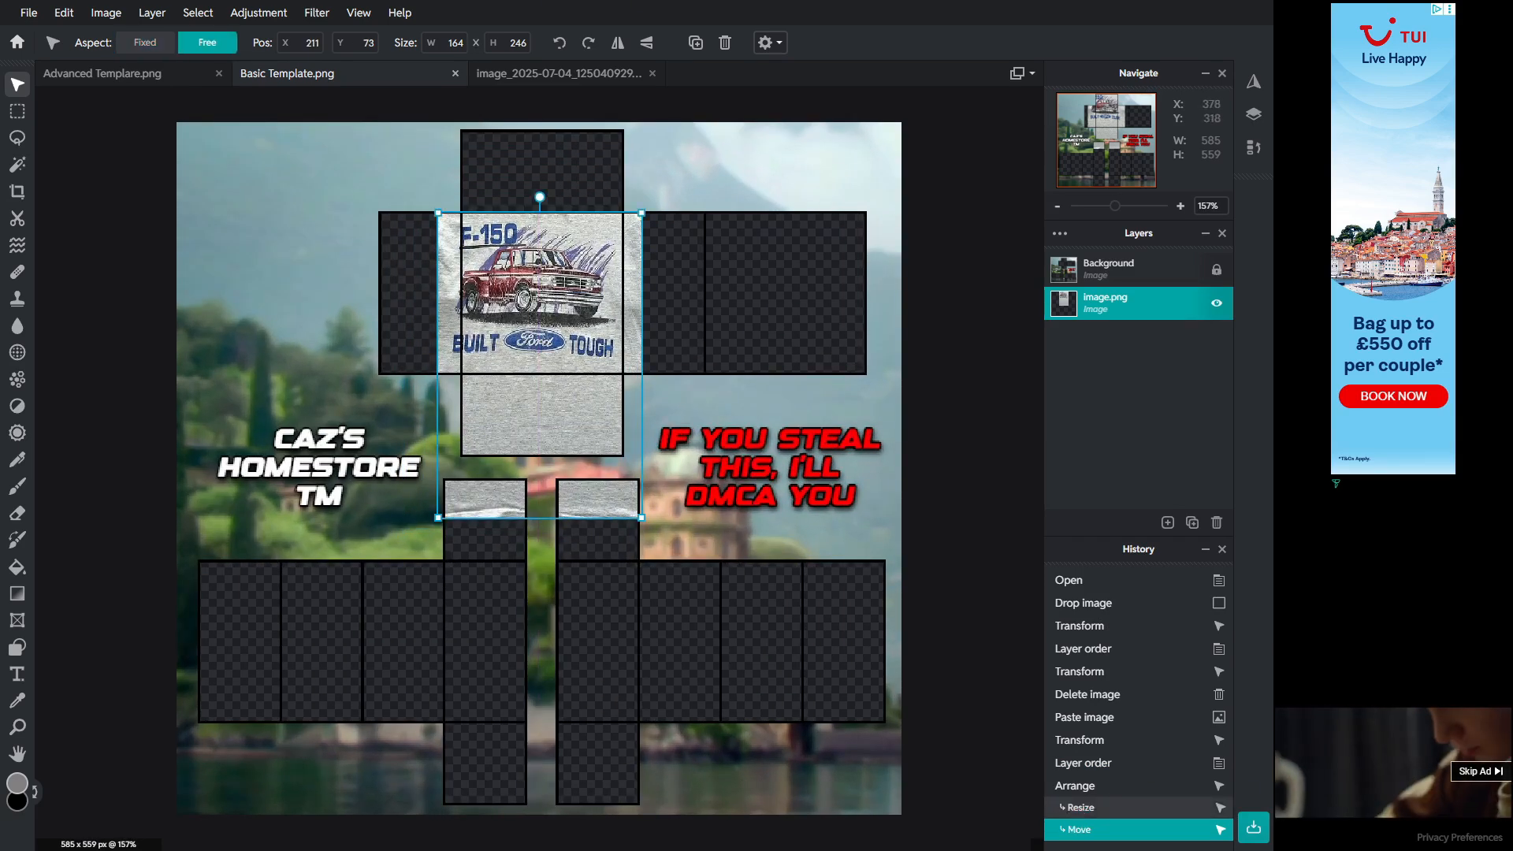
pyautogui.moveTo(643, 517); pyautogui.dragTo(639, 495)
pyautogui.hotkey('ctrl', 'z')
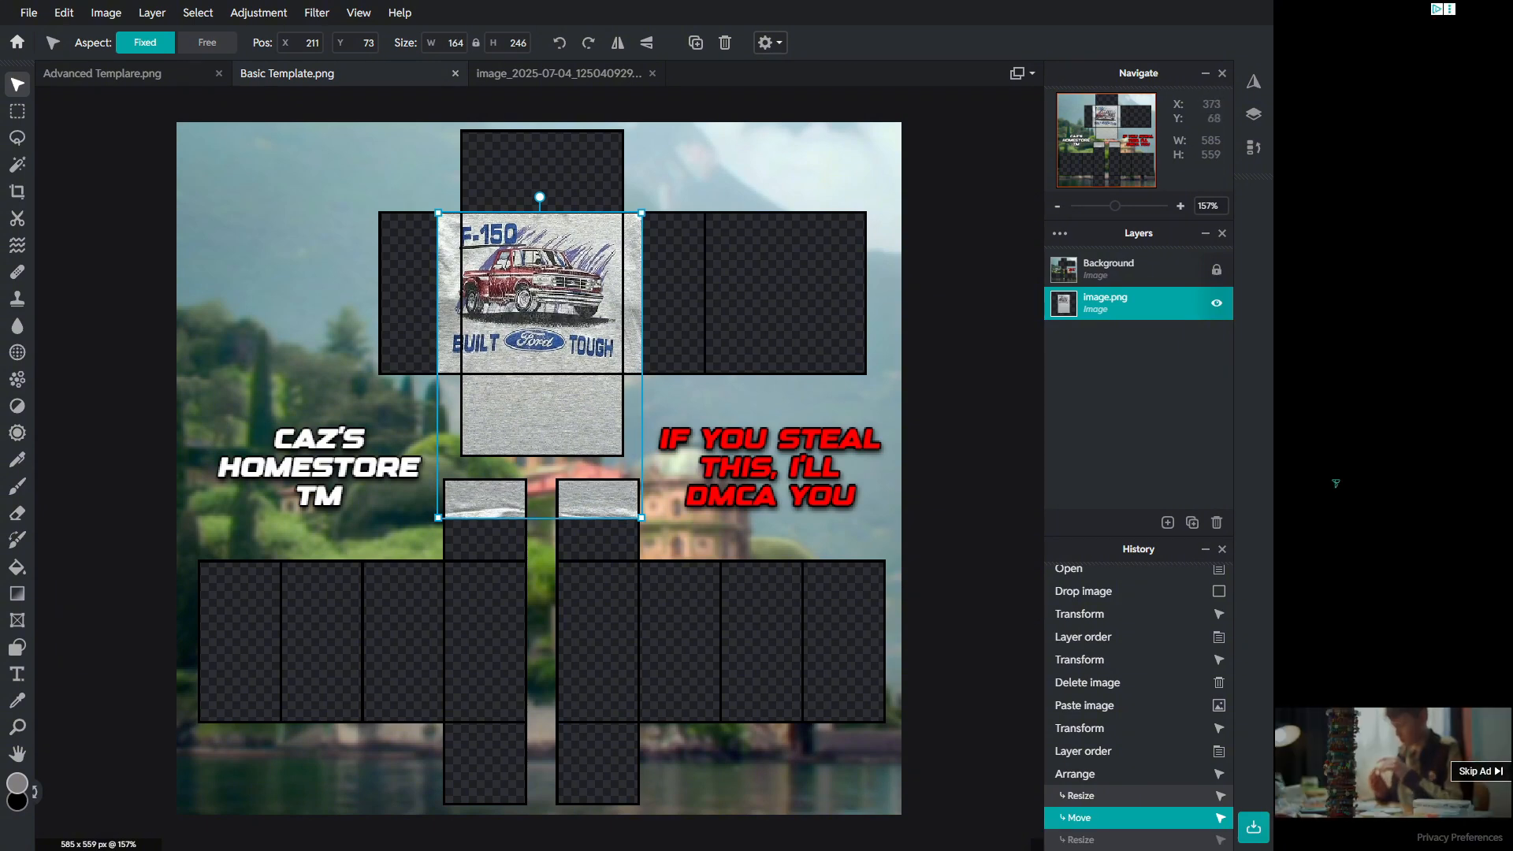
# Step: Resize and reposition the graphic to about 129 × 200 px to fit the front torso panel
pyautogui.moveTo(641, 212)
pyautogui.mouseDown()
pyautogui.moveTo(628, 232)
pyautogui.moveTo(618, 216)
pyautogui.mouseUp()
pyautogui.moveTo(588, 286); pyautogui.dragTo(617, 232)
pyautogui.moveTo(544, 275); pyautogui.dragTo(554, 255)
pyautogui.moveTo(457, 213); pyautogui.dragTo(462, 215)
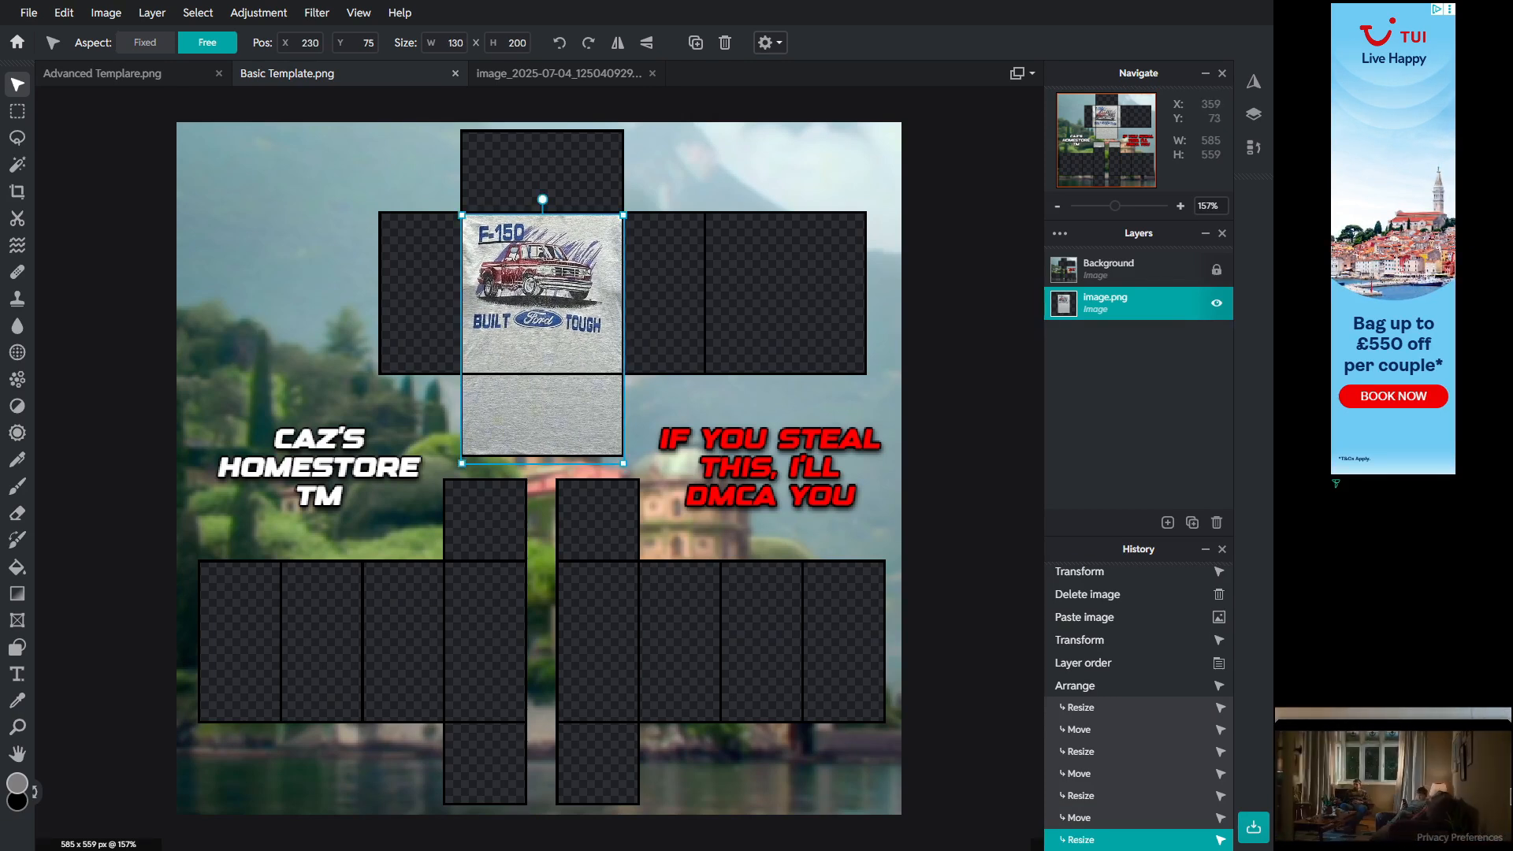
pyautogui.moveTo(623, 215); pyautogui.dragTo(622, 213)
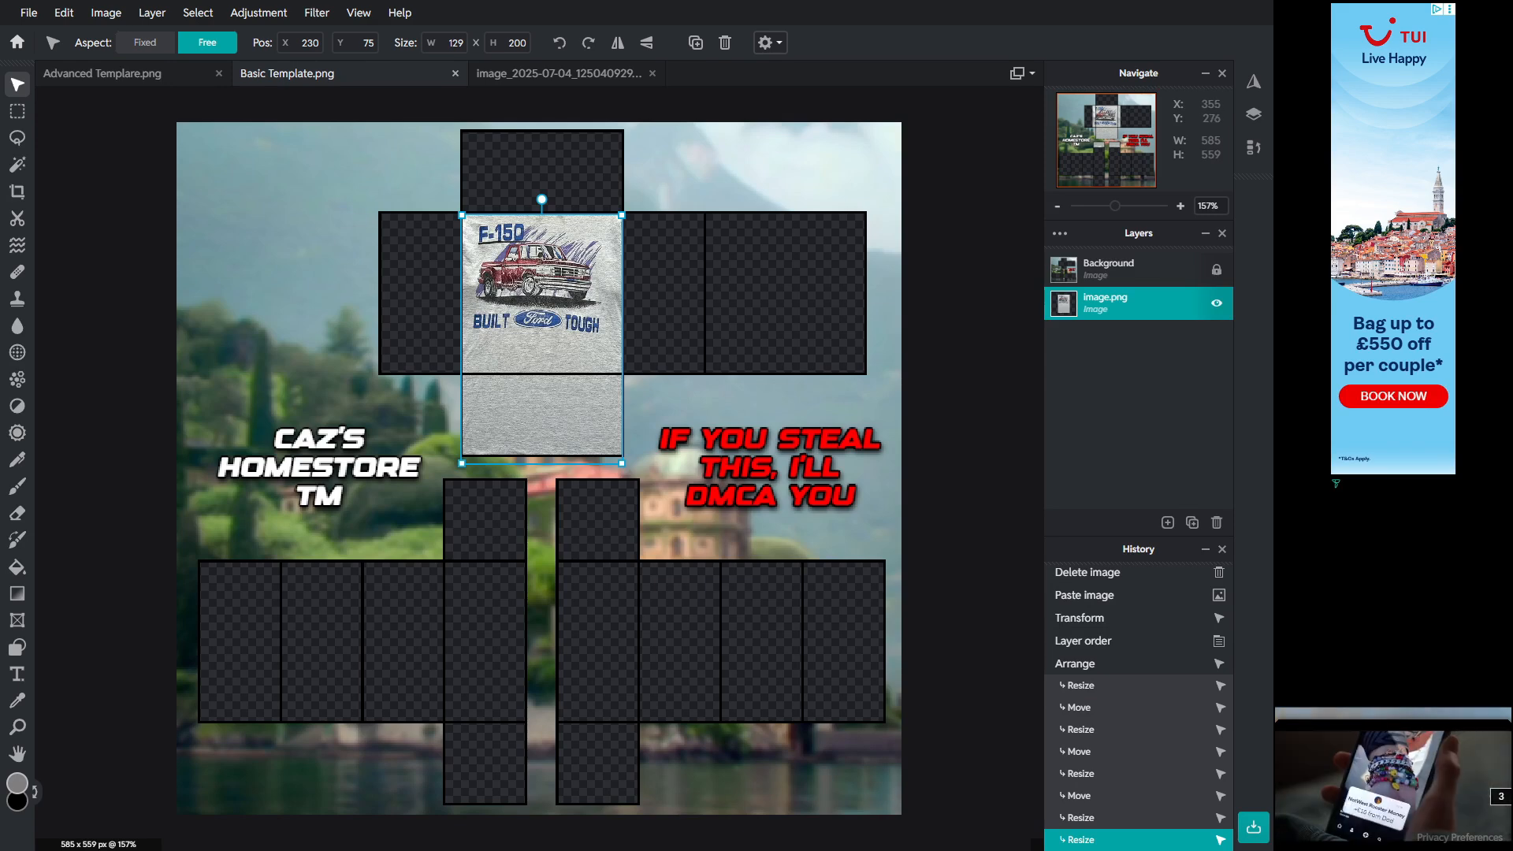
# Step: Shorten the graphic to about 129 × 166 px and deselect it
pyautogui.moveTo(621, 464); pyautogui.dragTo(621, 388)
pyautogui.hotkey('ctrl', 'z')
pyautogui.moveTo(622, 464); pyautogui.dragTo(622, 421)
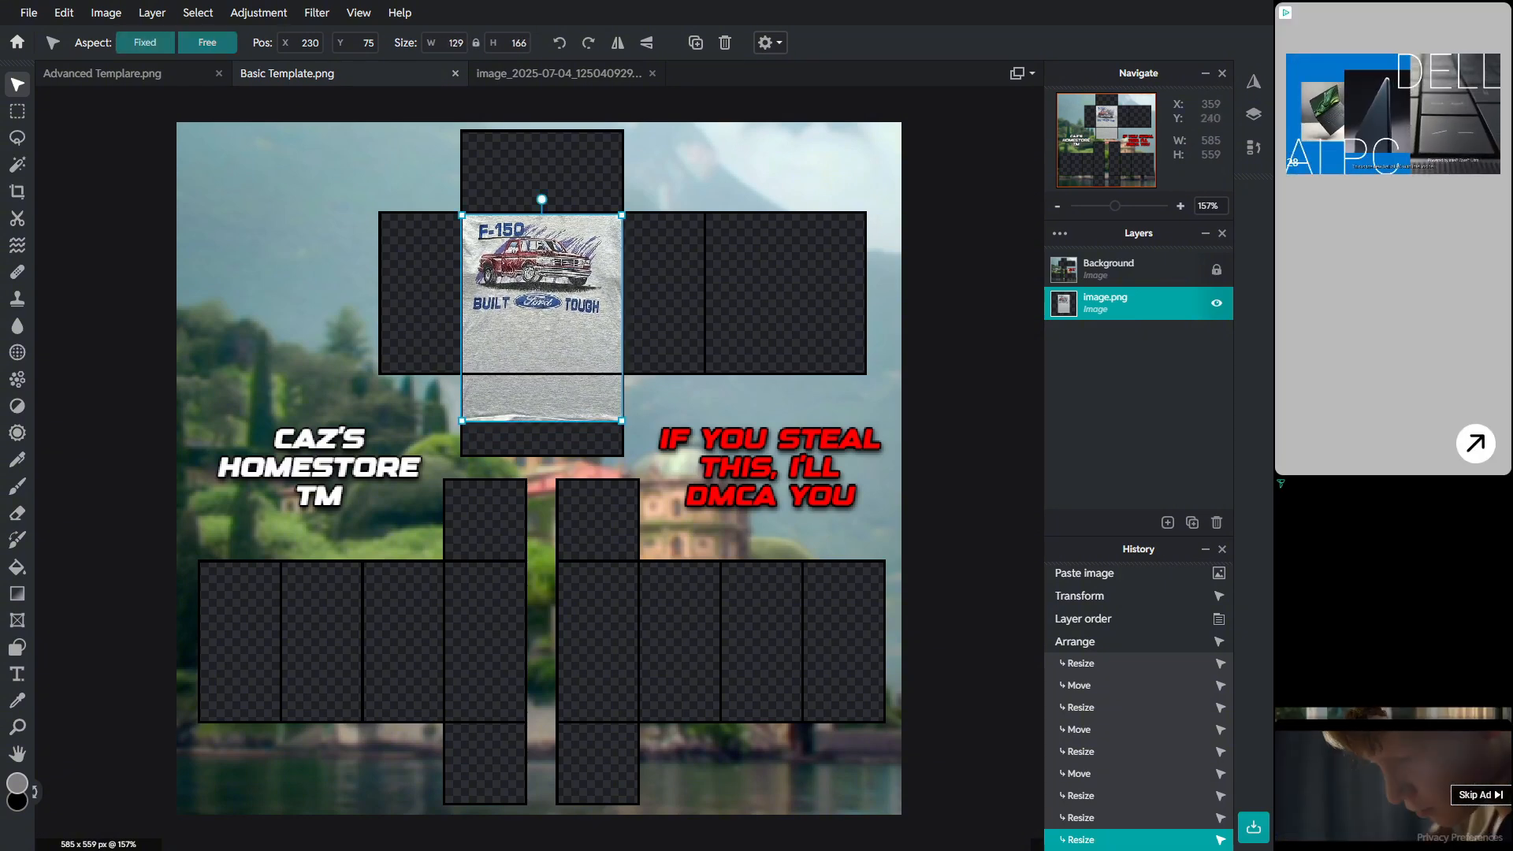
pyautogui.click(439, 258)
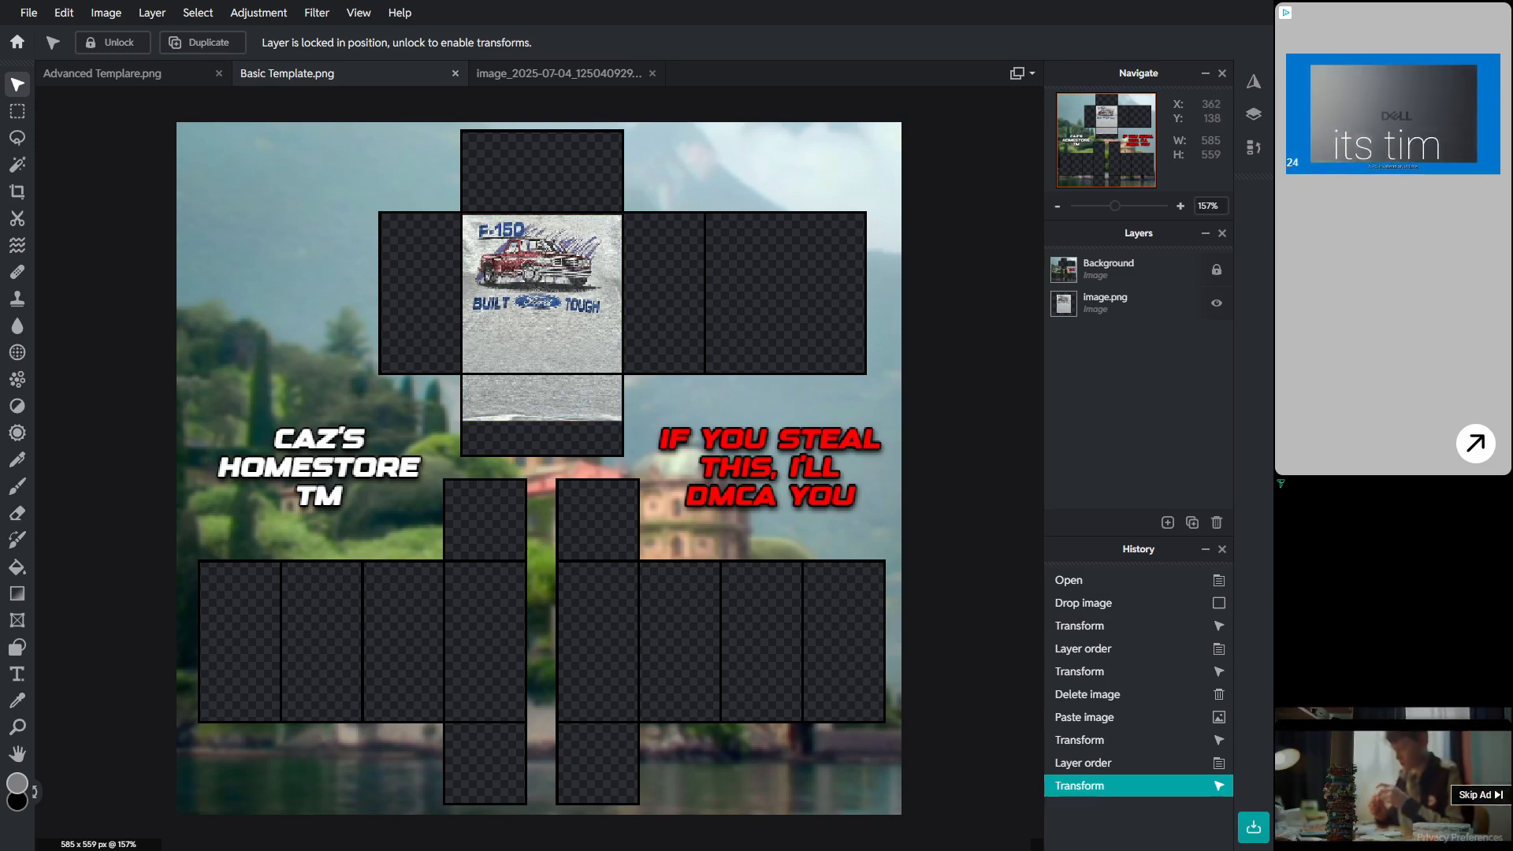
pyautogui.scroll(-5, 625, 294)
pyautogui.scroll(6, 625, 294)
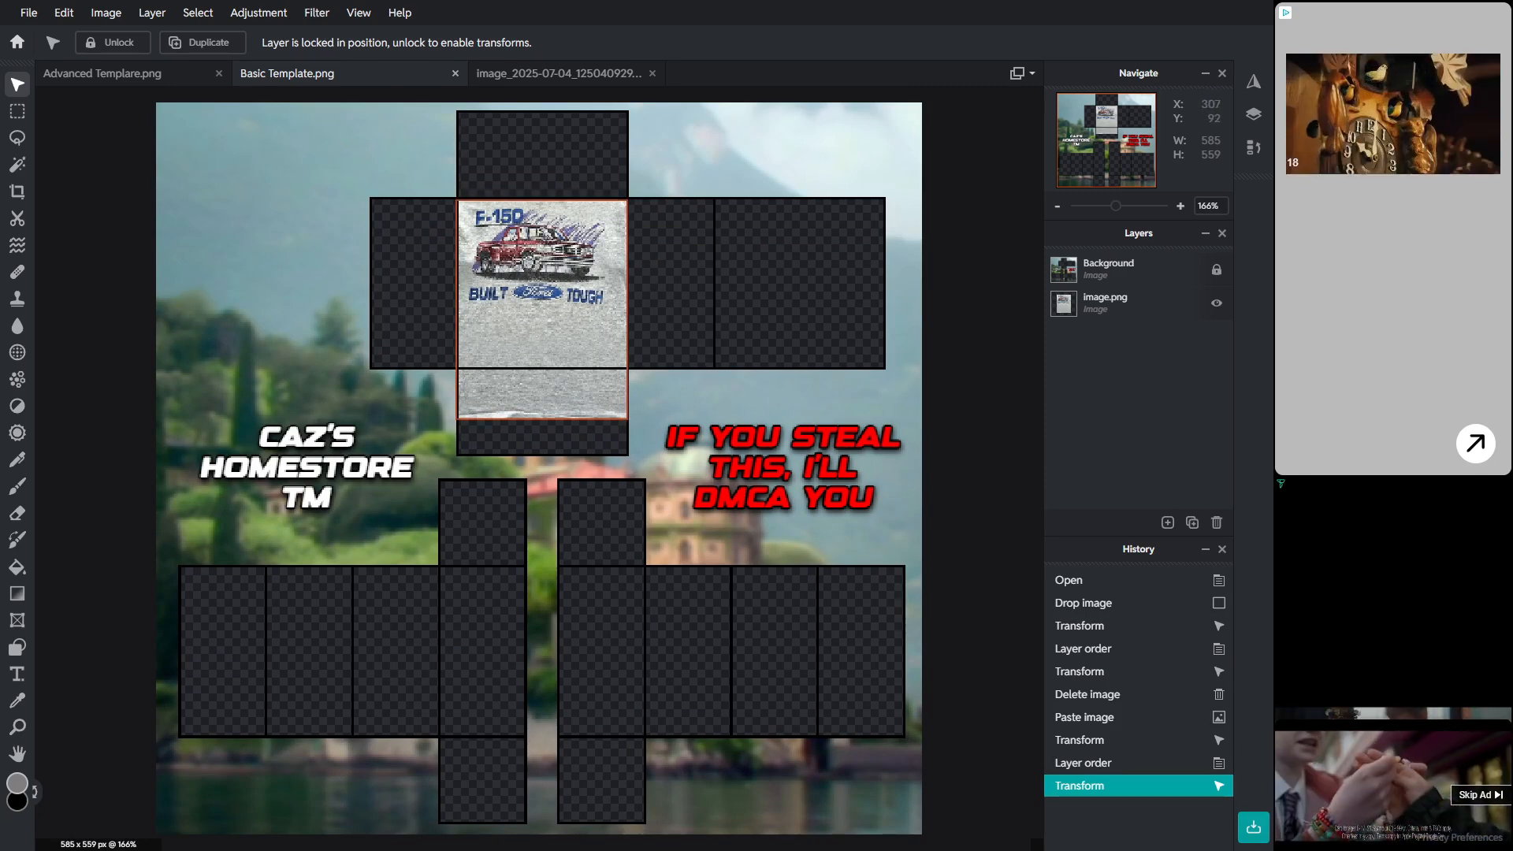
pyautogui.scroll(-5, 555, 299)
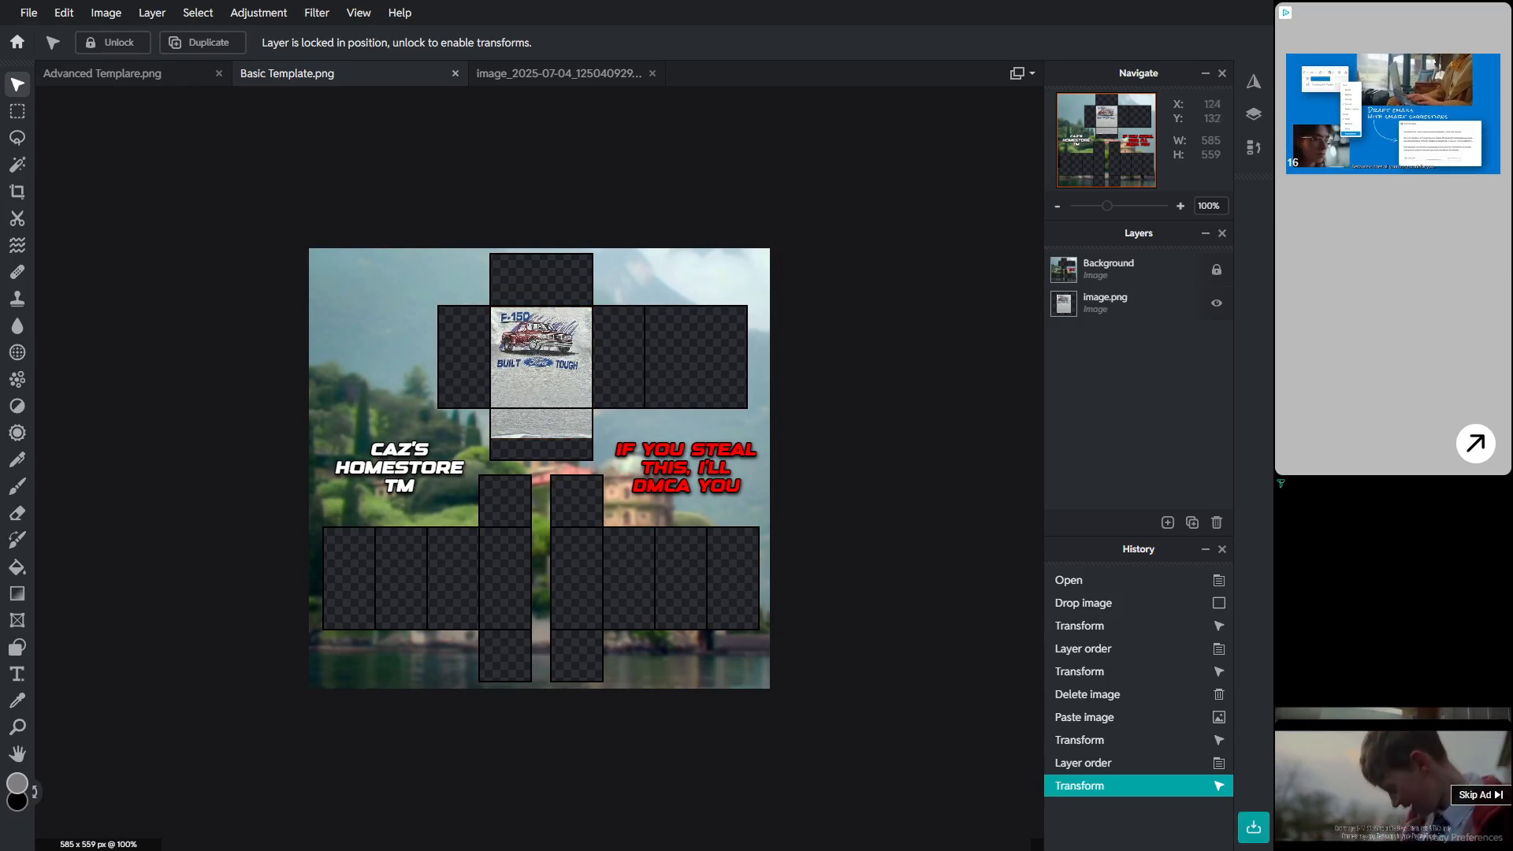
pyautogui.scroll(6, 543, 357)
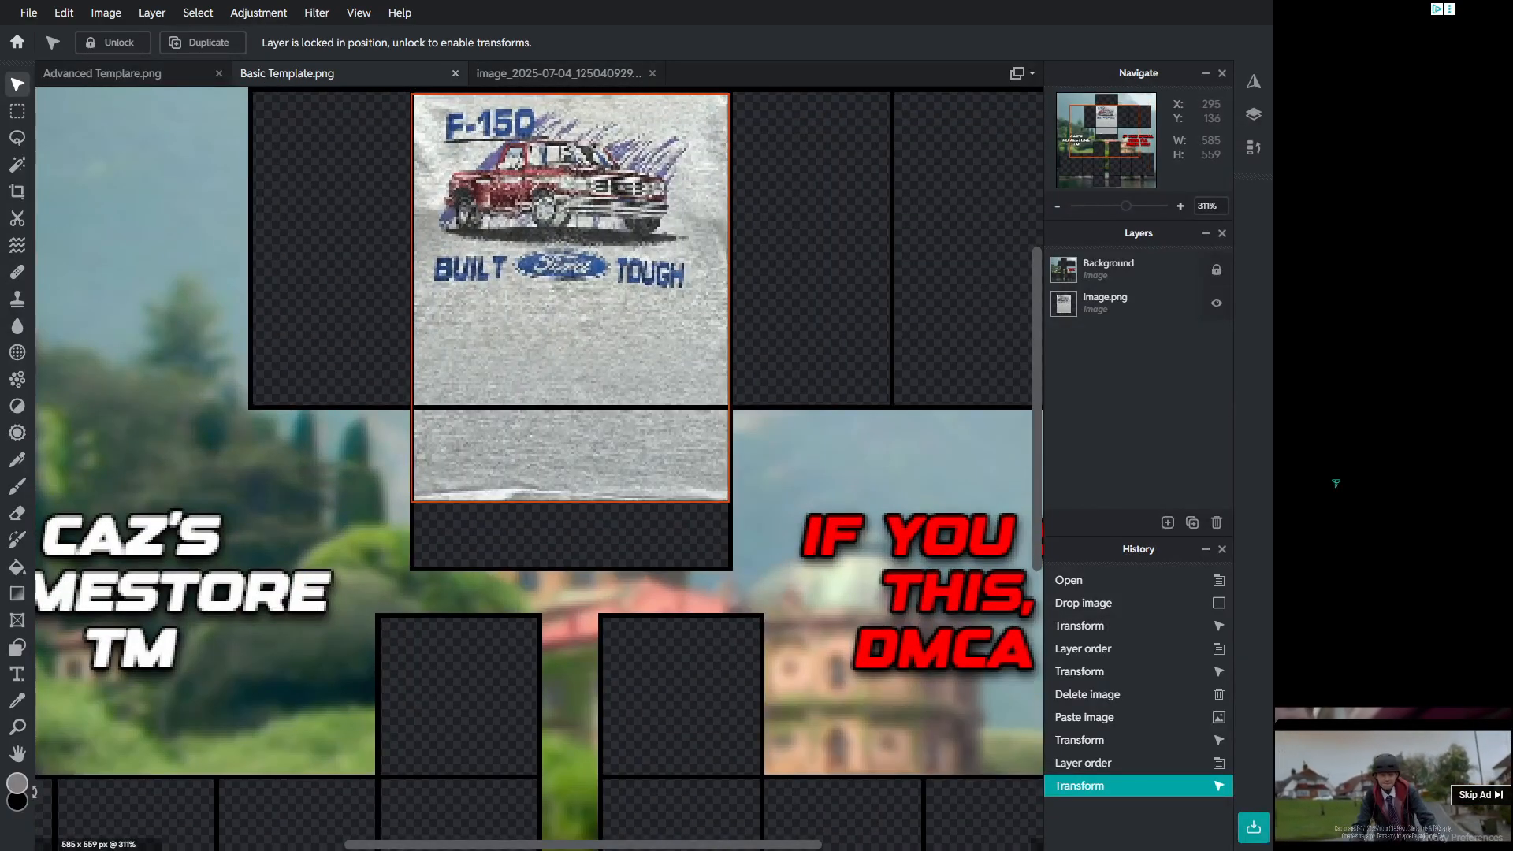
pyautogui.scroll(-2, 485, 217)
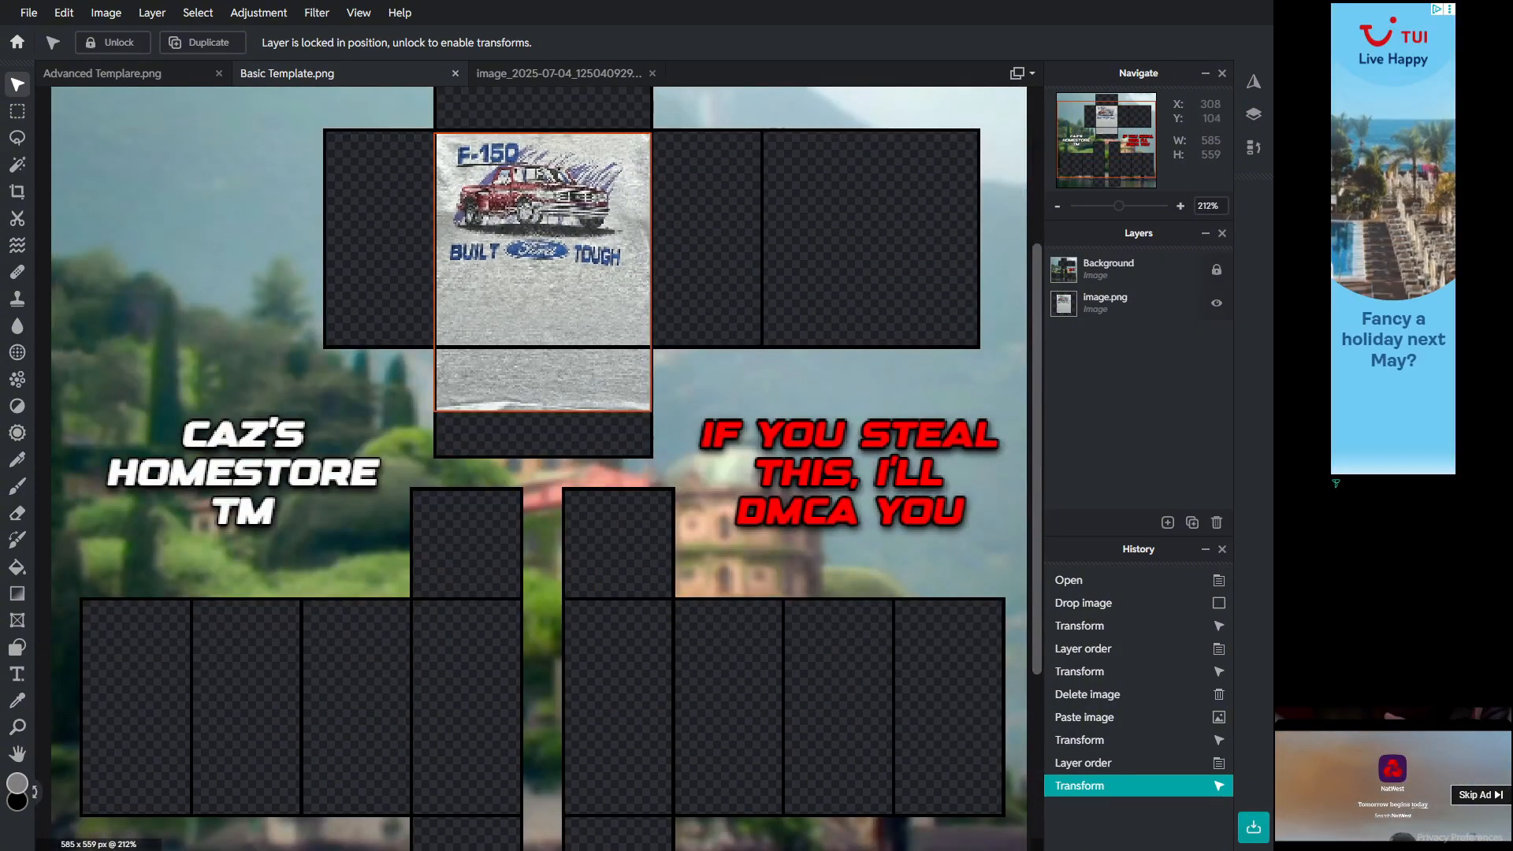
pyautogui.scroll(-2, 526, 229)
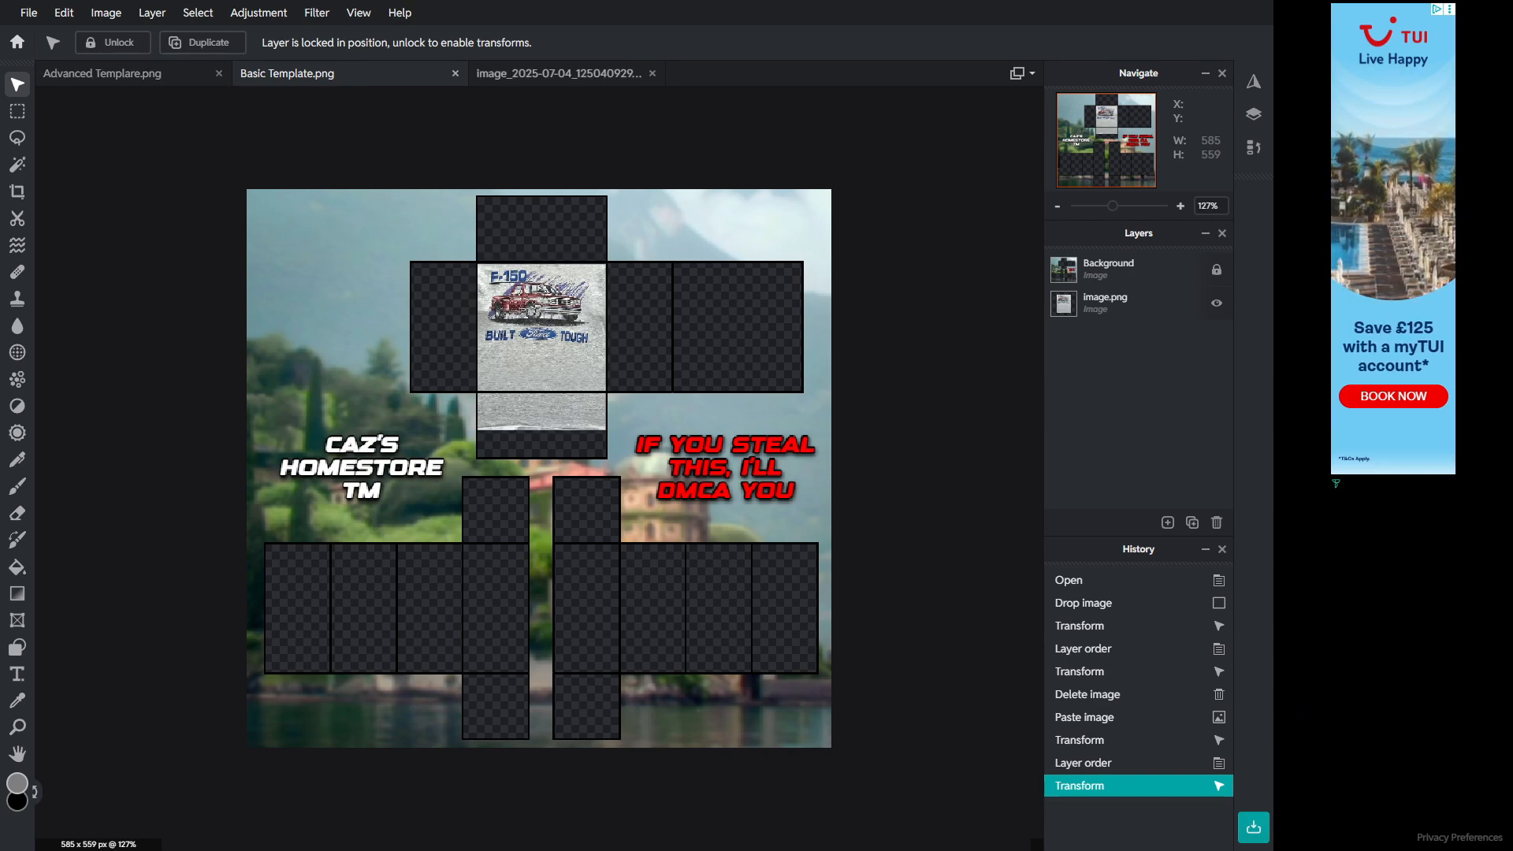
# Step: Copy a plain fabric area of about 119 × 224 px from the shirt photo and paste it into the template
pyautogui.click(558, 73)
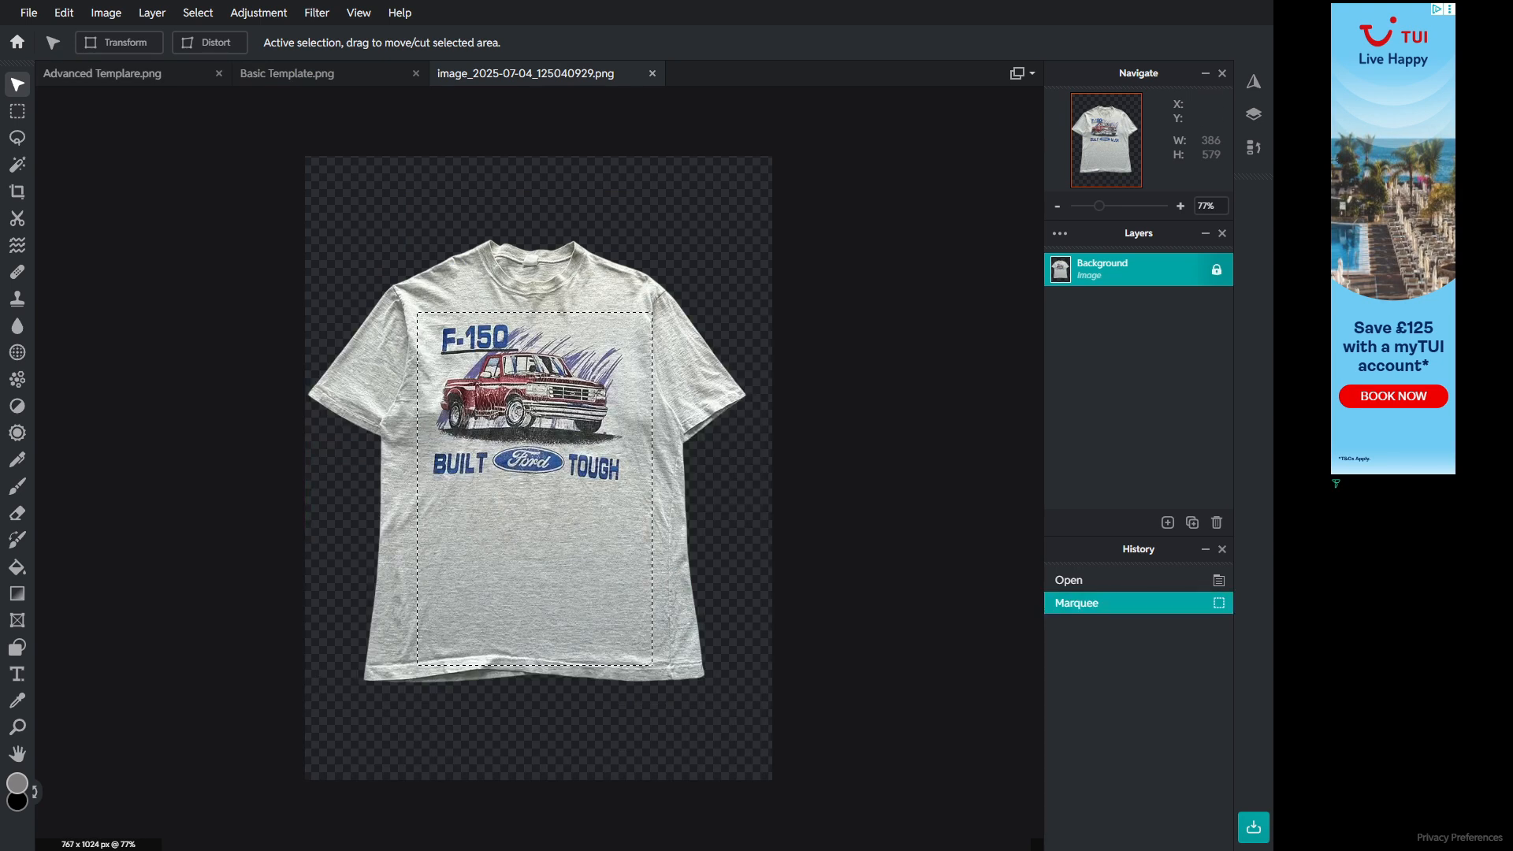
pyautogui.press('m')
pyautogui.hotkey('ctrl', 'd')
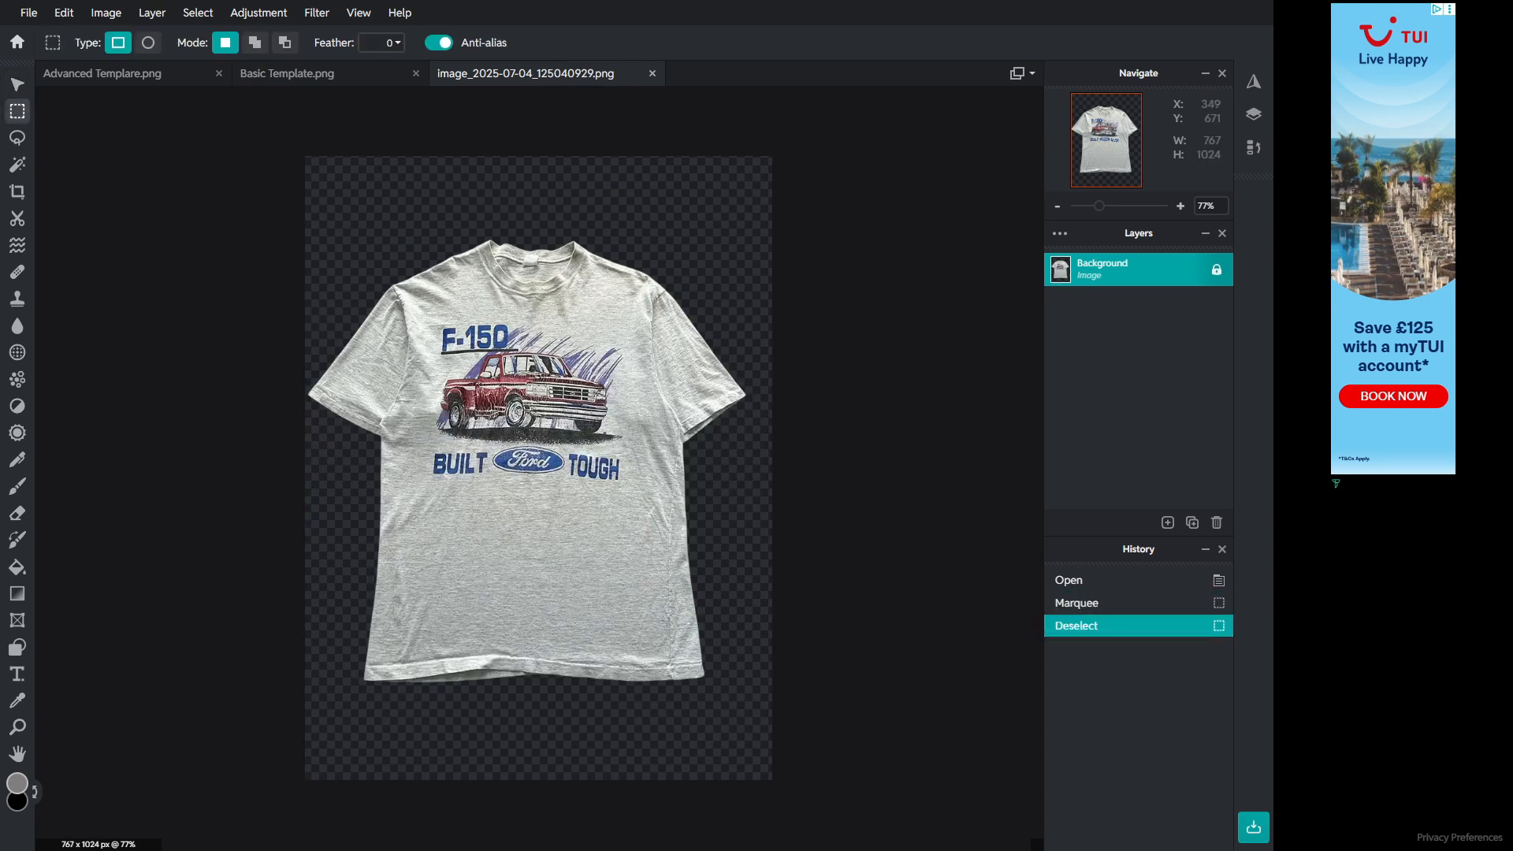
pyautogui.moveTo(480, 607); pyautogui.dragTo(503, 645)
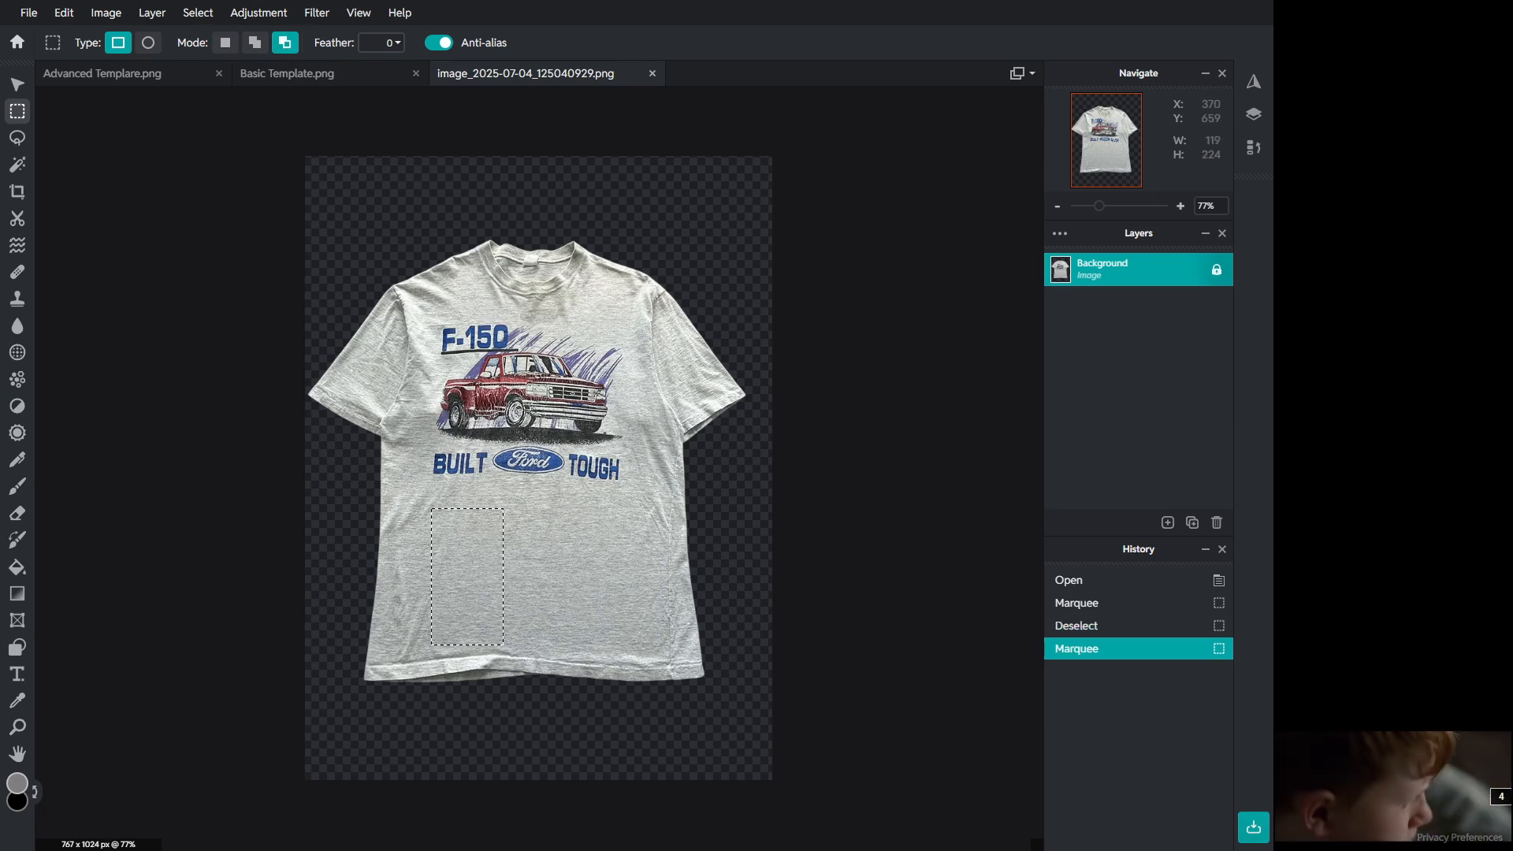
pyautogui.hotkey('ctrl', 'c')
pyautogui.click(286, 73)
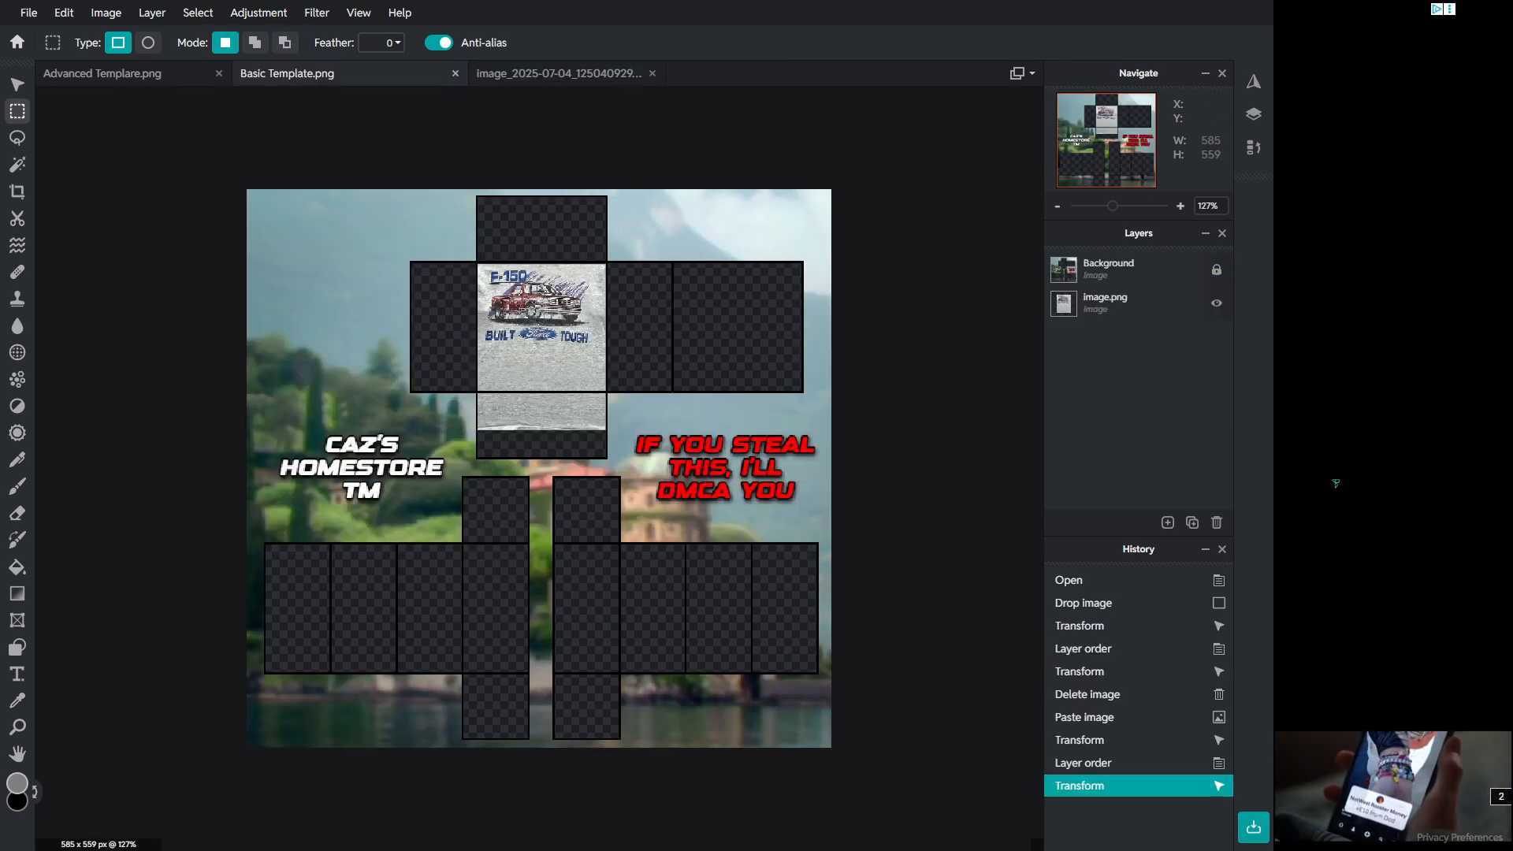
pyautogui.hotkey('ctrl', 'v')
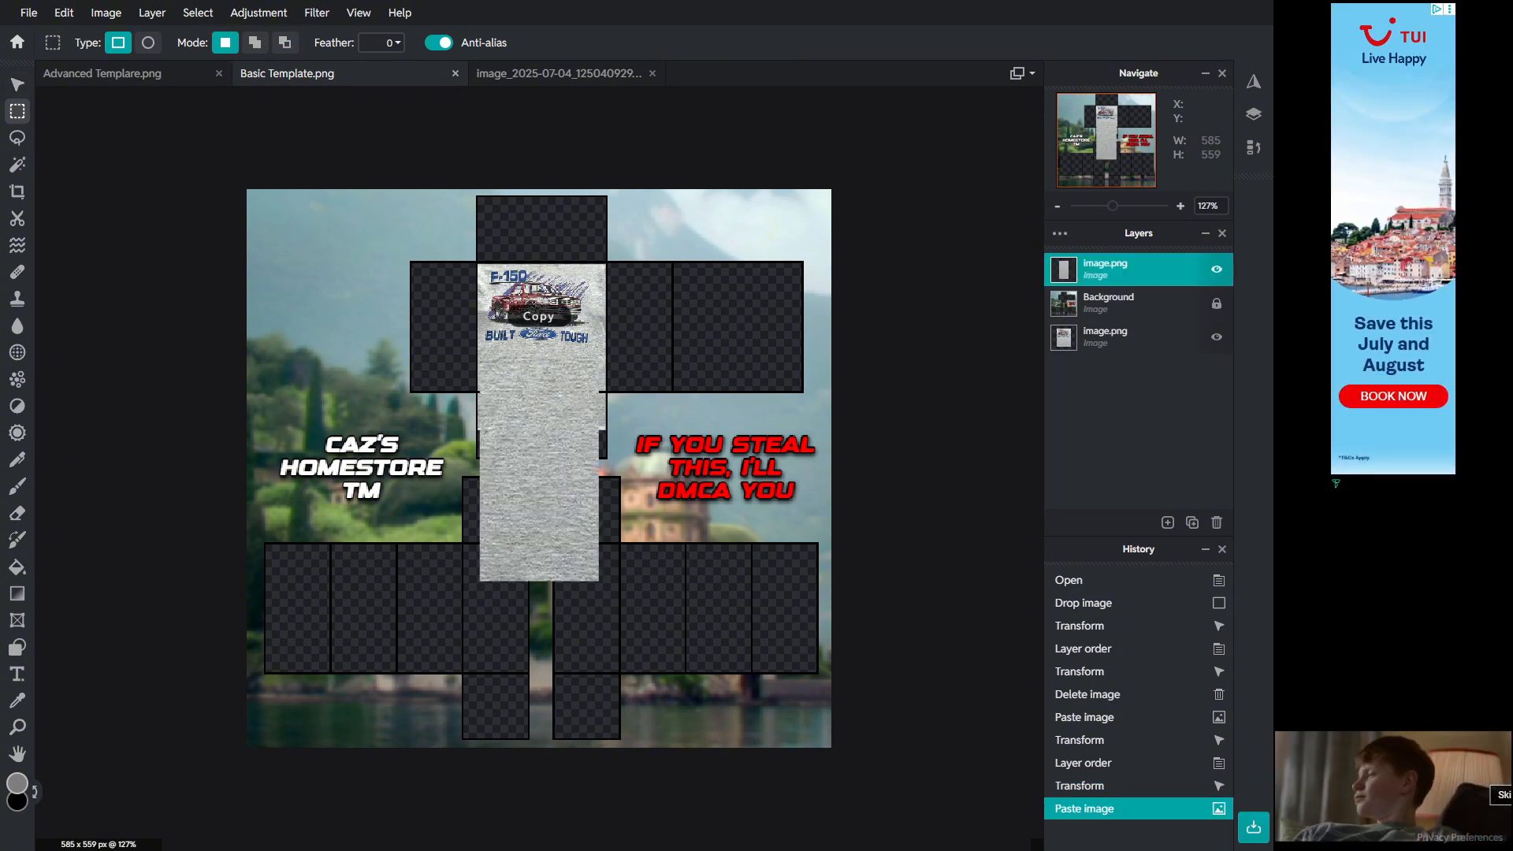
# Step: Move the pasted fabric patch beneath the template layer and size it to about 83 × 156 px beside the torso
pyautogui.press('v')
pyautogui.moveTo(599, 357); pyautogui.dragTo(563, 425)
pyautogui.moveTo(506, 495); pyautogui.dragTo(632, 330)
pyautogui.moveTo(1118, 275); pyautogui.dragTo(1118, 301)
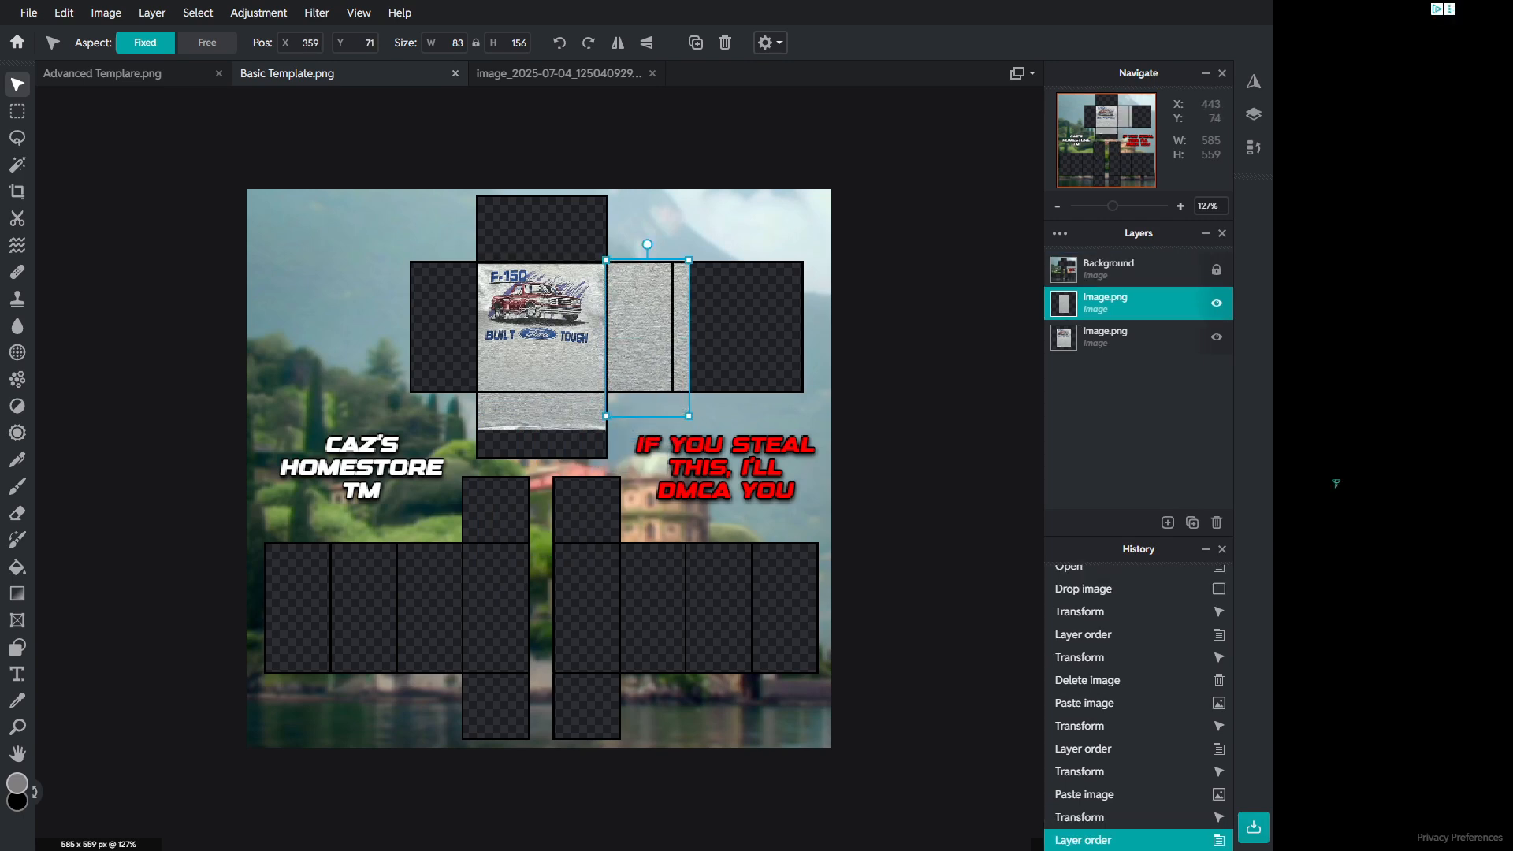
pyautogui.moveTo(688, 261); pyautogui.dragTo(678, 283)
pyautogui.moveTo(652, 310)
pyautogui.mouseDown()
pyautogui.moveTo(673, 265)
pyautogui.moveTo(652, 306)
pyautogui.mouseUp()
pyautogui.click(690, 222)
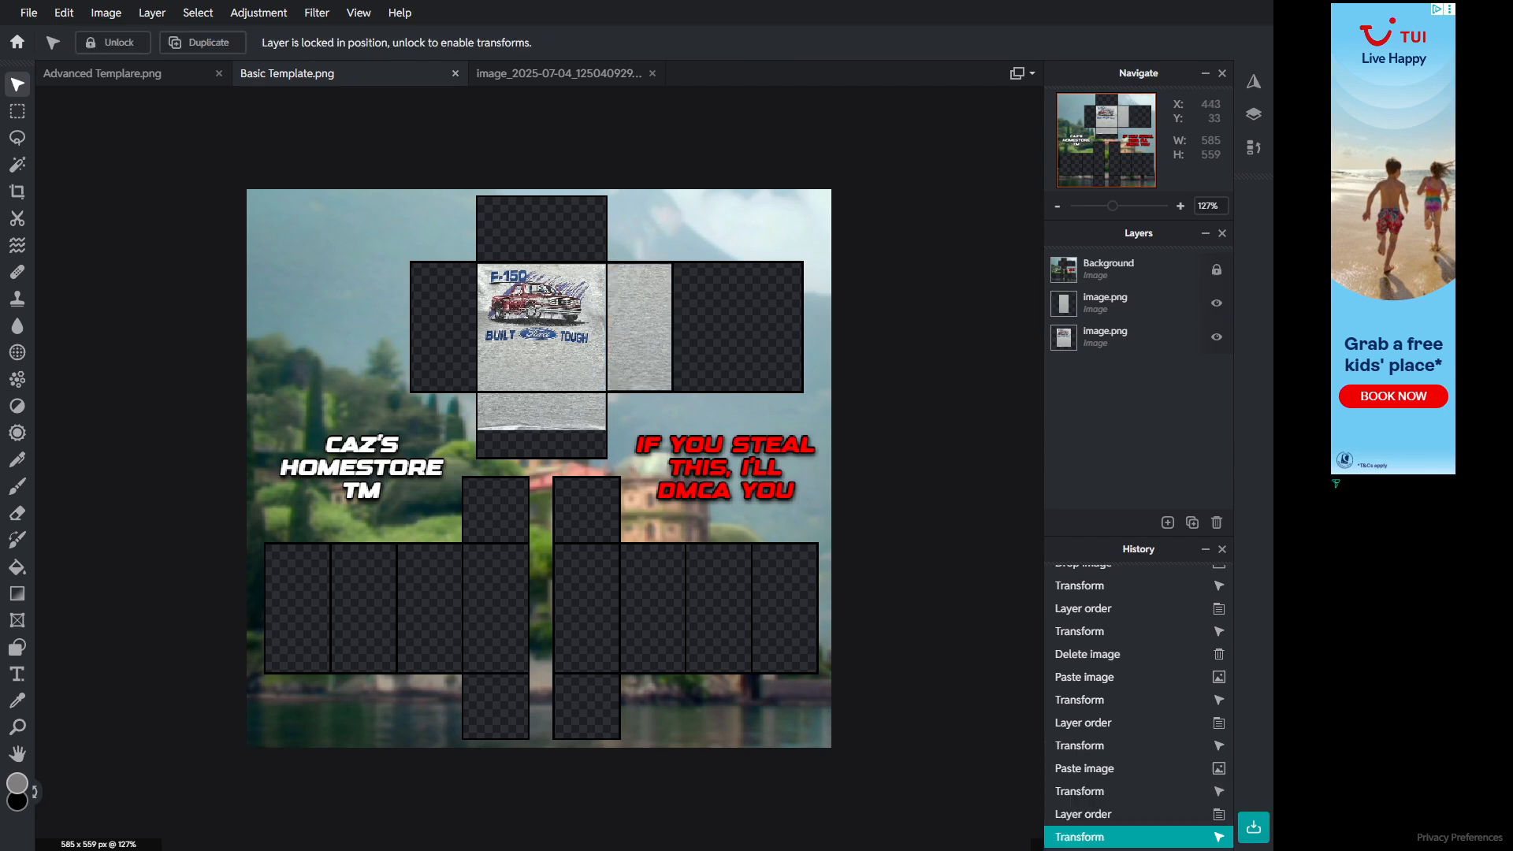
# Step: Resize the fabric patch to about 68 × 128 px and fit it into the panel right of the torso
pyautogui.scroll(4, 654, 378)
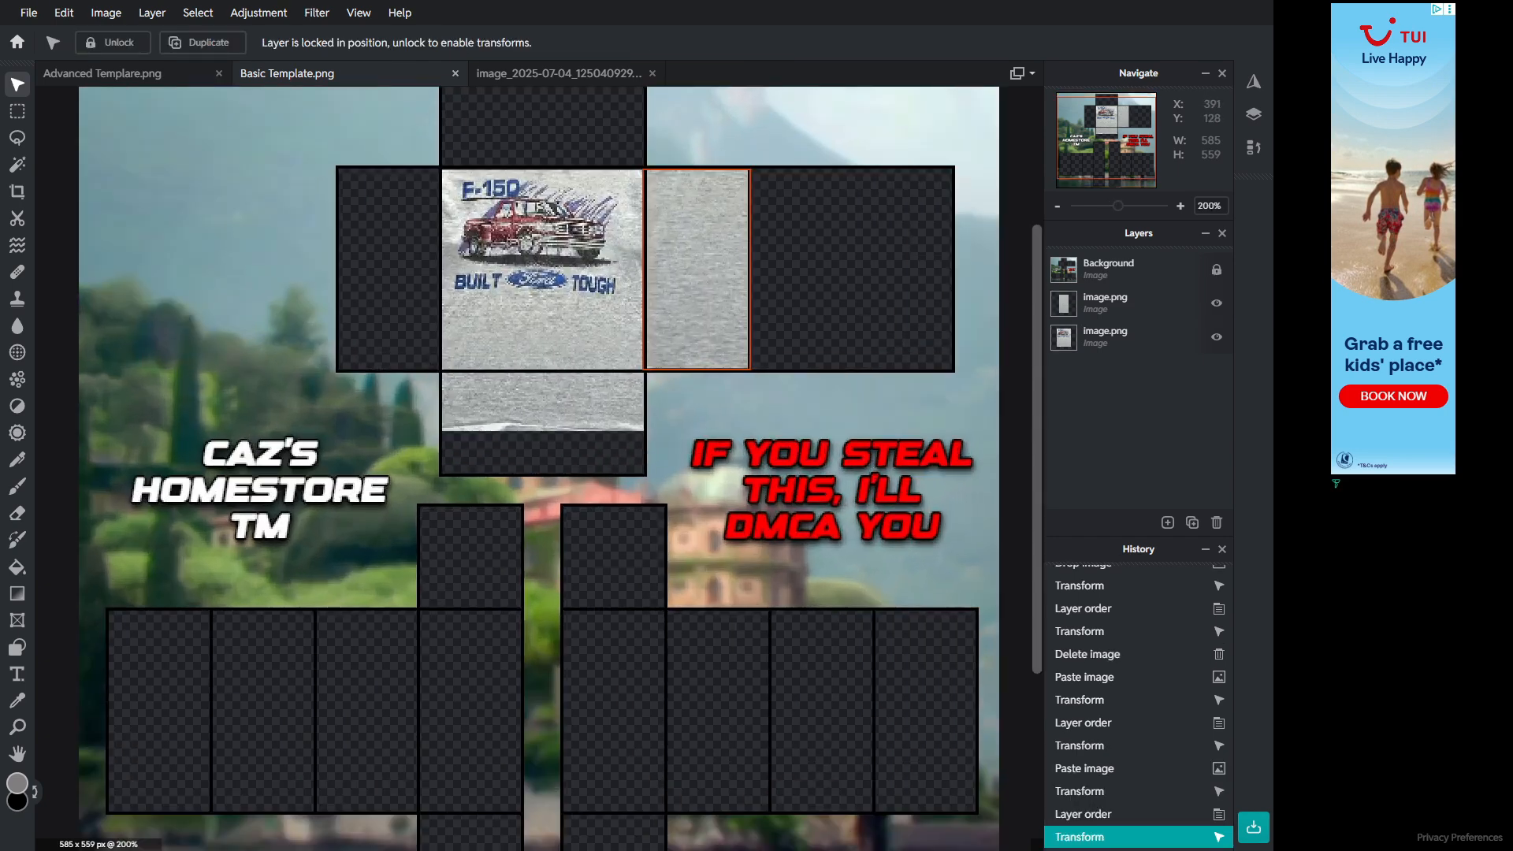
pyautogui.click(716, 202)
pyautogui.moveTo(749, 168); pyautogui.dragTo(749, 166)
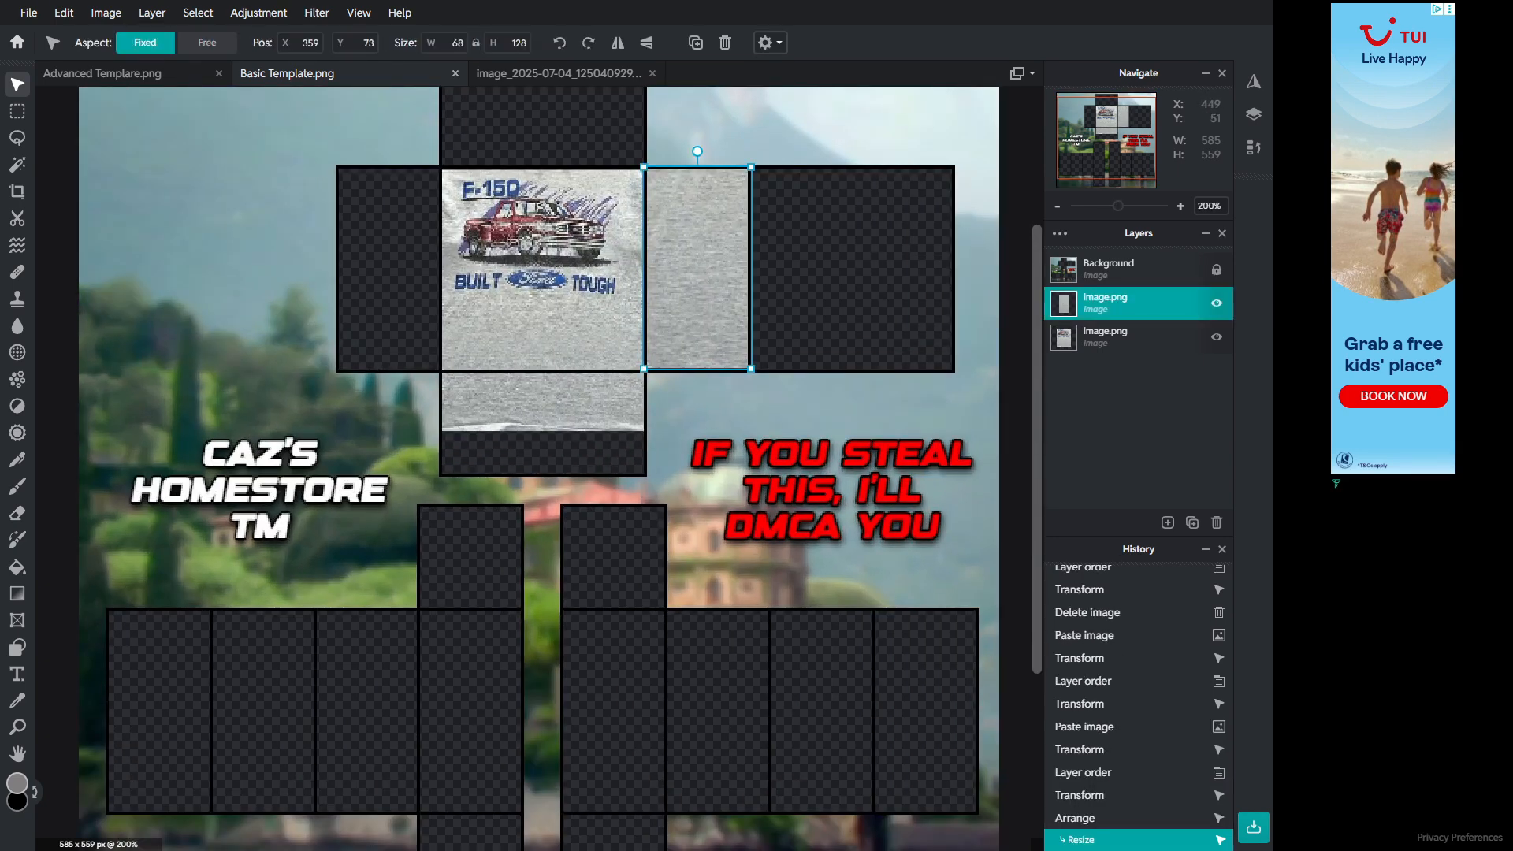
pyautogui.click(791, 131)
pyautogui.moveTo(730, 224); pyautogui.dragTo(730, 225)
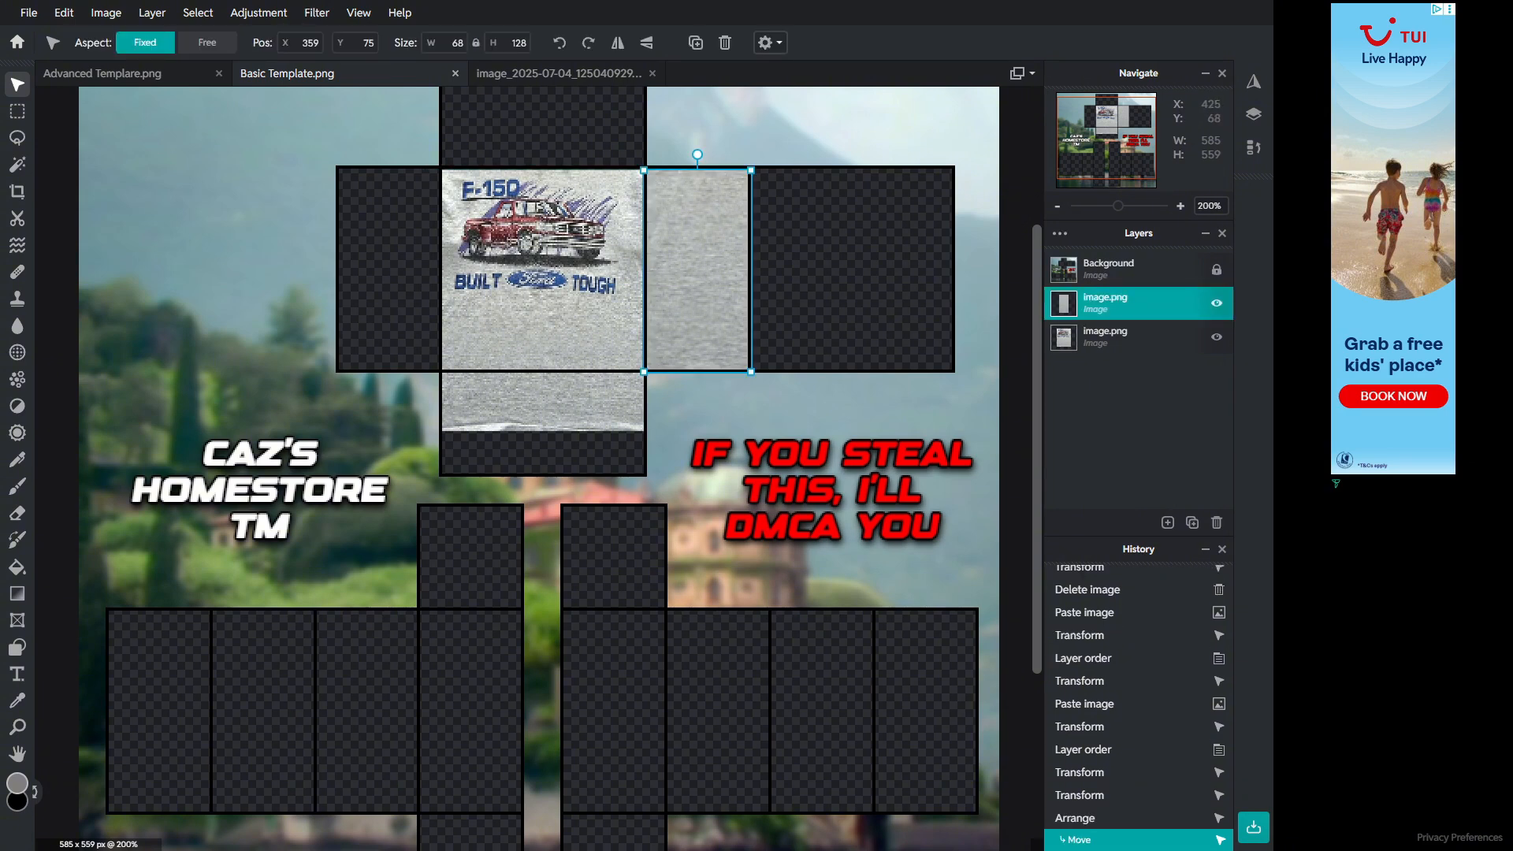
pyautogui.click(741, 132)
# Step: Select both the graphic and fabric patch layers and nudge them upward together slightly
pyautogui.scroll(7, 605, 177)
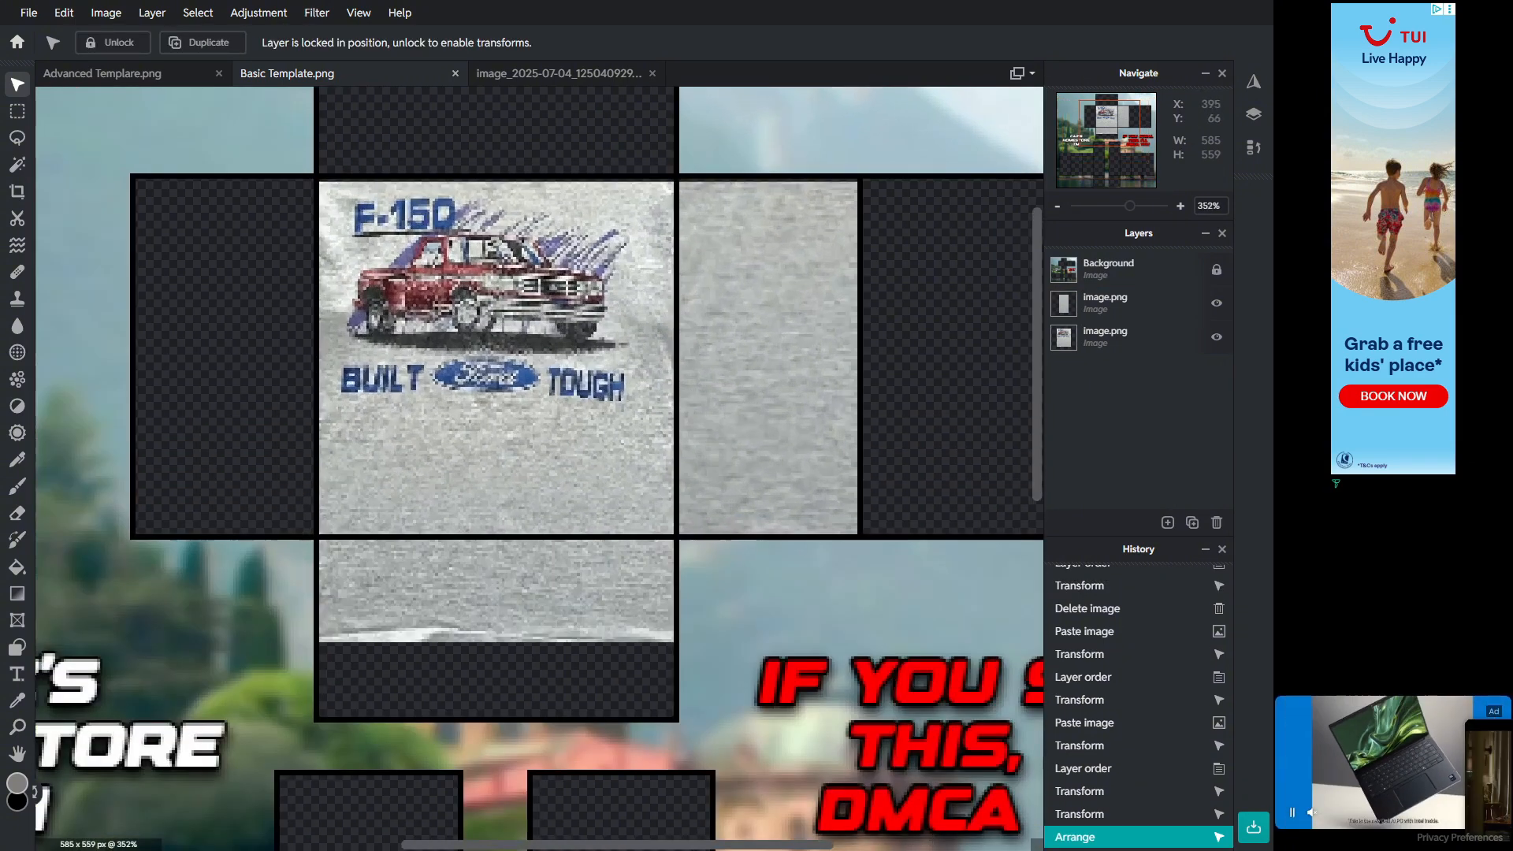
pyautogui.click(539, 217)
pyautogui.click(207, 42)
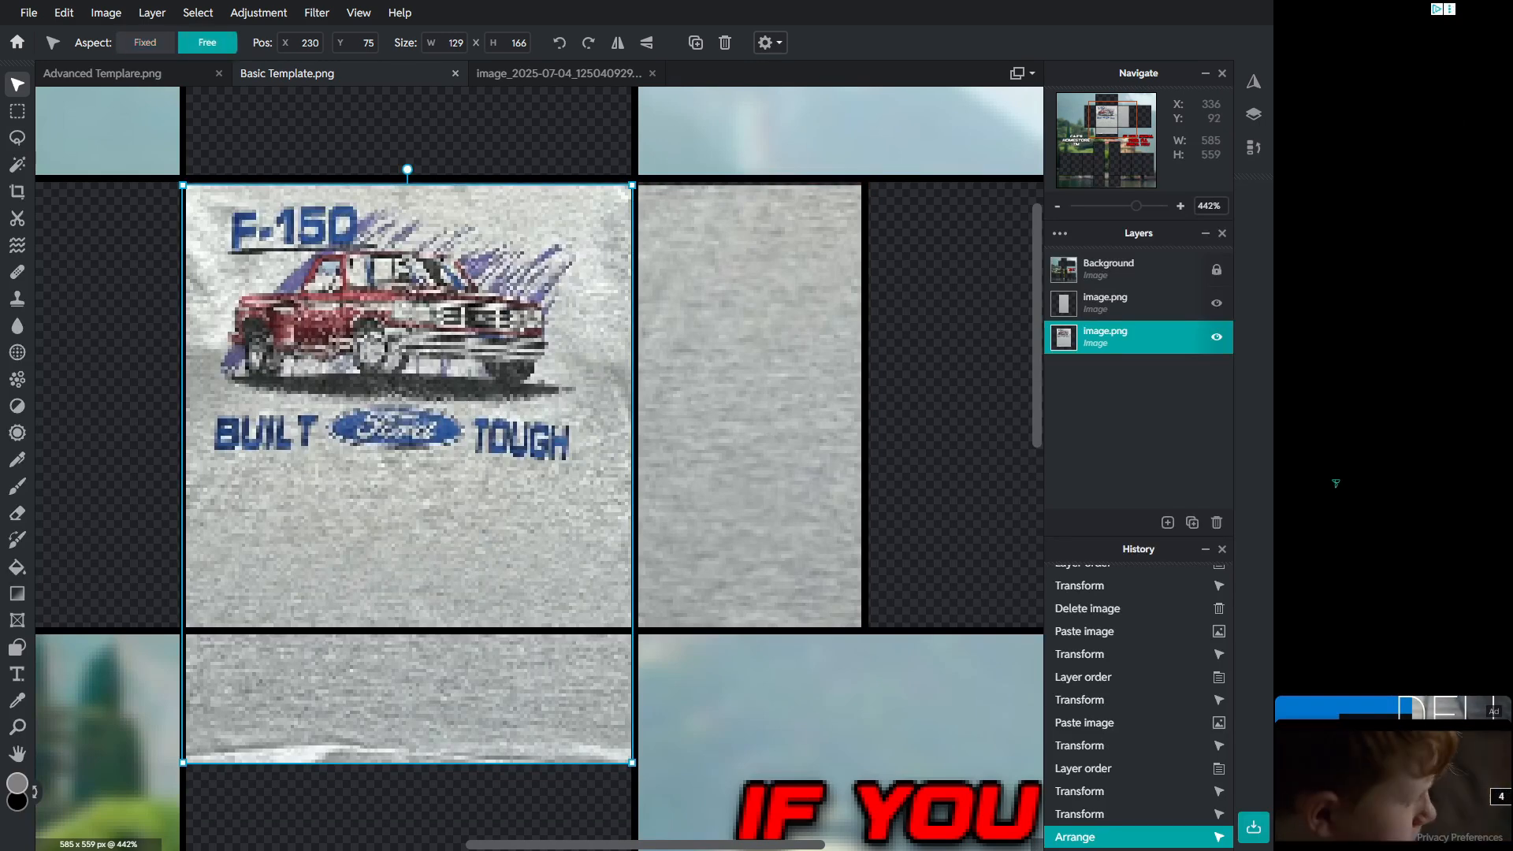
pyautogui.moveTo(551, 245); pyautogui.dragTo(552, 236)
pyautogui.keyDown('shift'); pyautogui.click(779, 234); pyautogui.keyUp('shift')
pyautogui.press('Up')
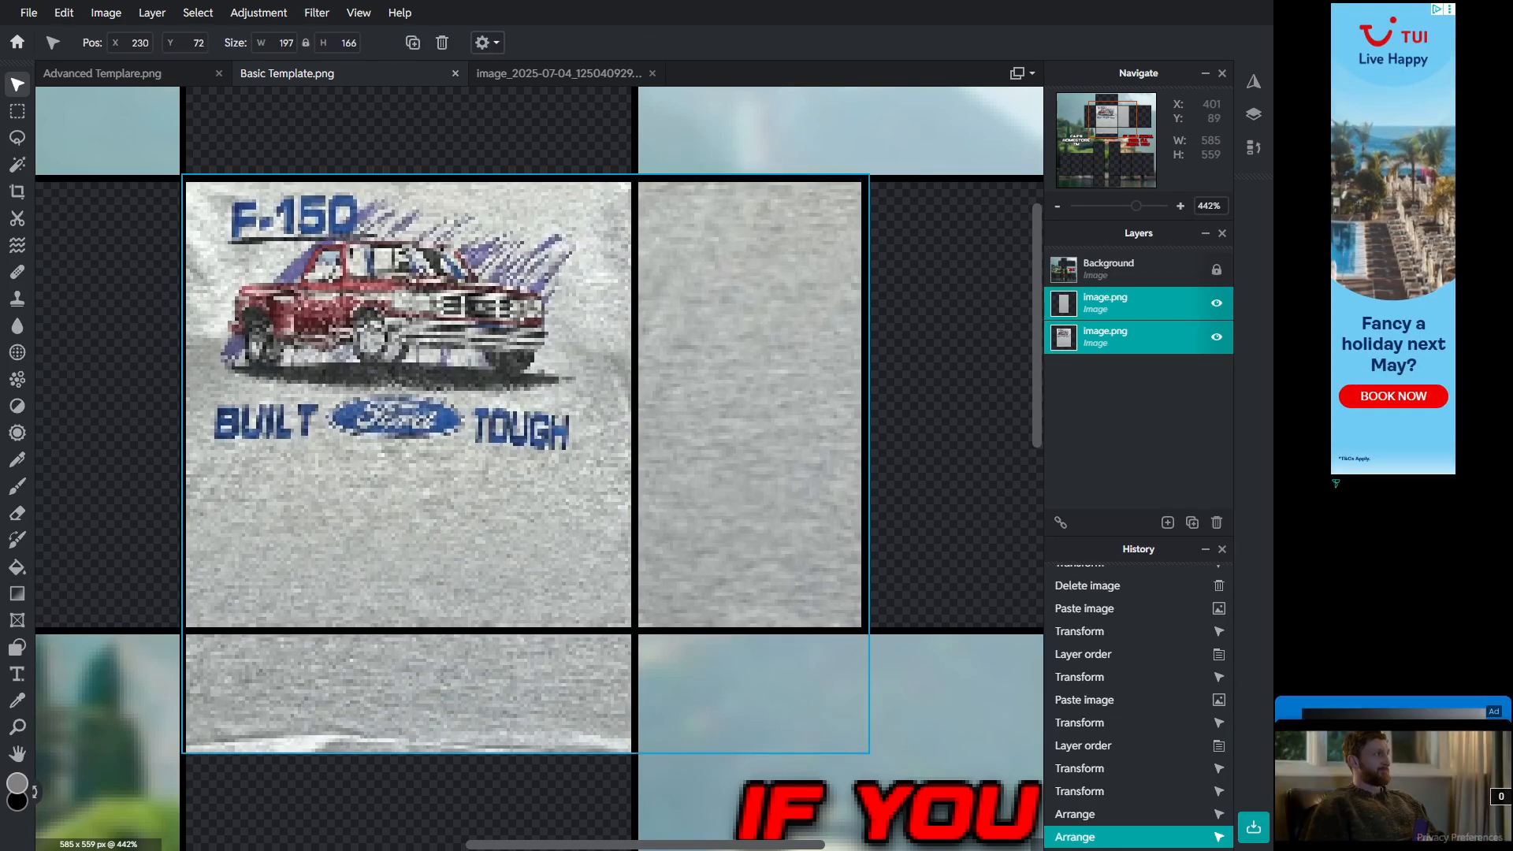
pyautogui.click(934, 426)
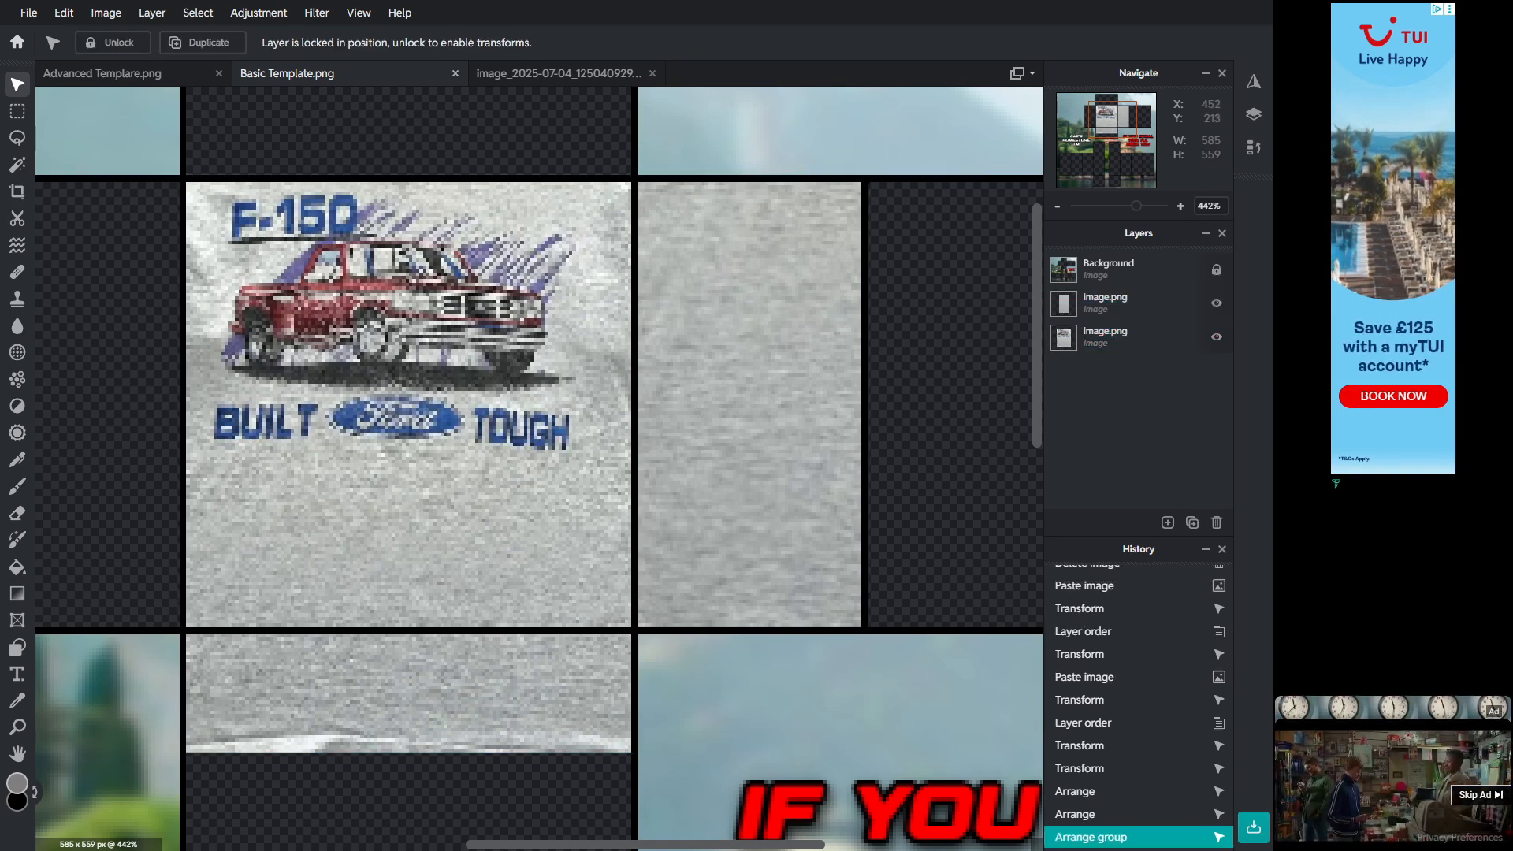
# Step: Paste another copy of the fabric patch, move it onto the panel left of the torso and rotate it
pyautogui.scroll(-2, 762, 503)
pyautogui.click(756, 473)
pyautogui.scroll(-2, 529, 176)
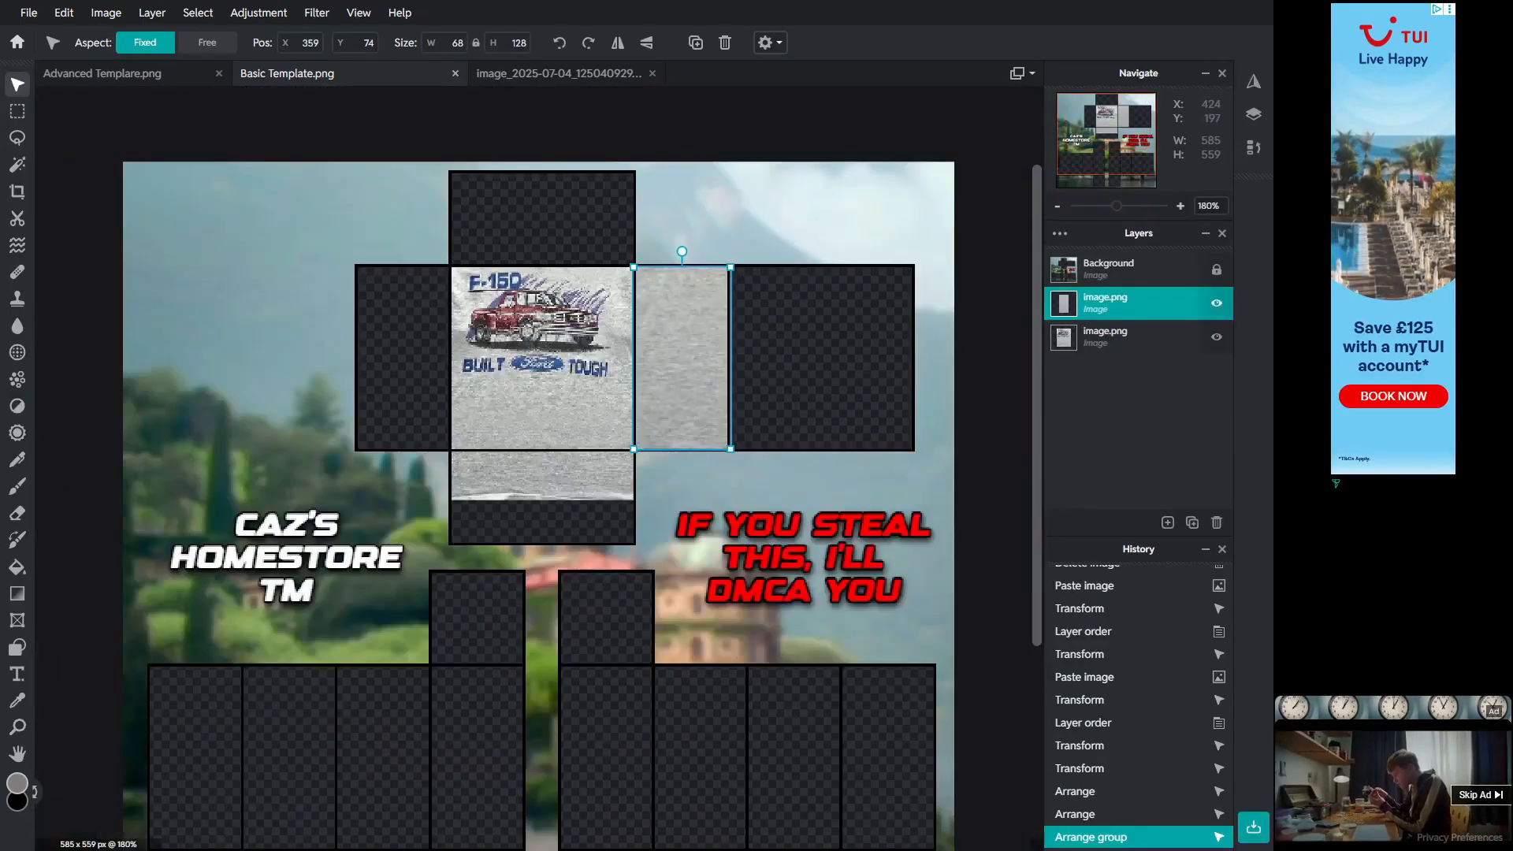
pyautogui.hotkey('ctrl', 'v')
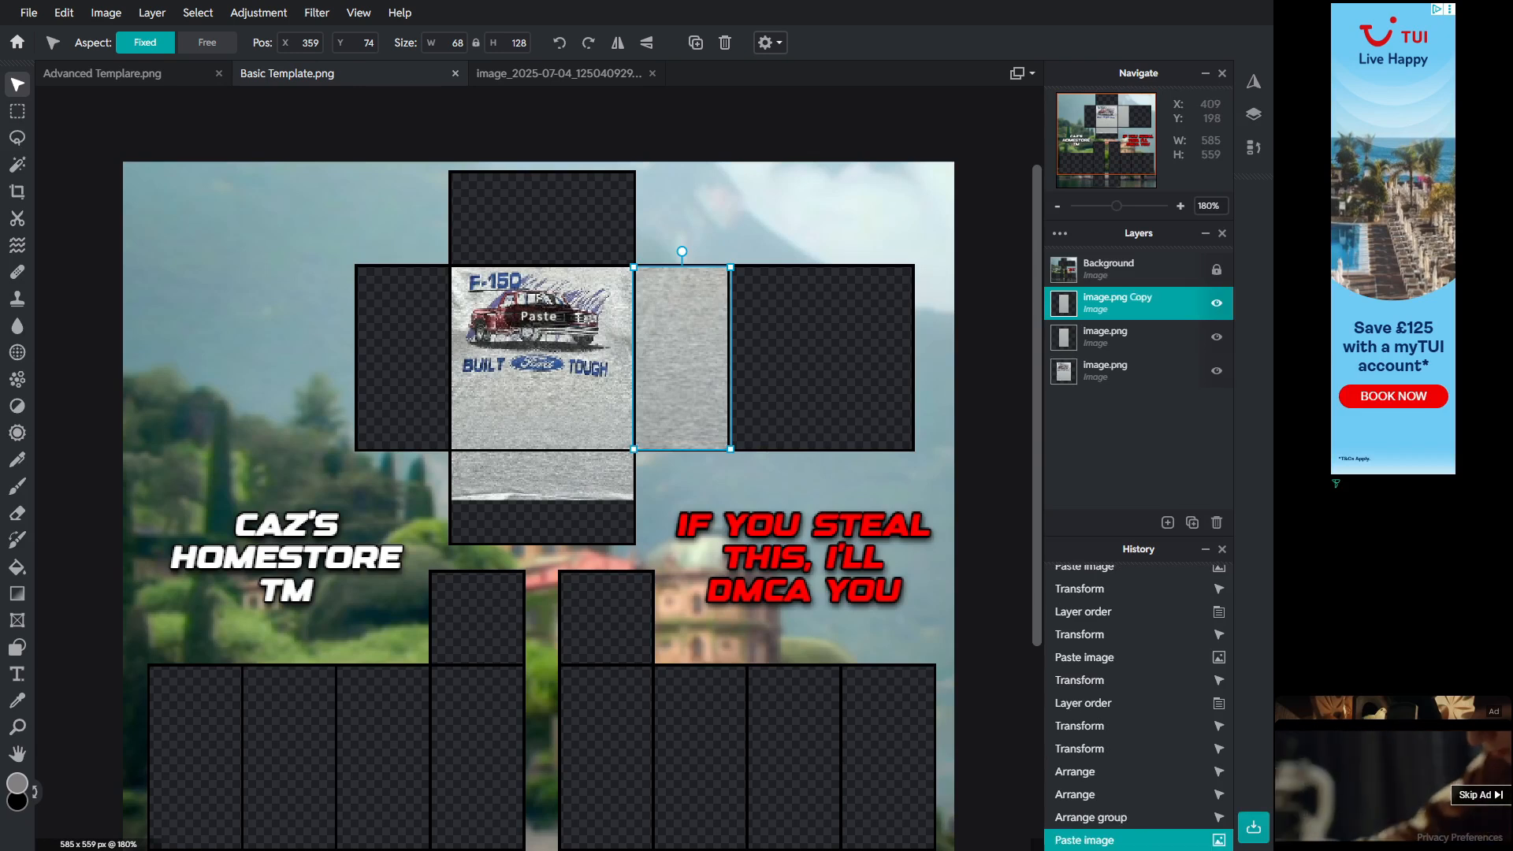
pyautogui.moveTo(684, 385); pyautogui.dragTo(401, 393)
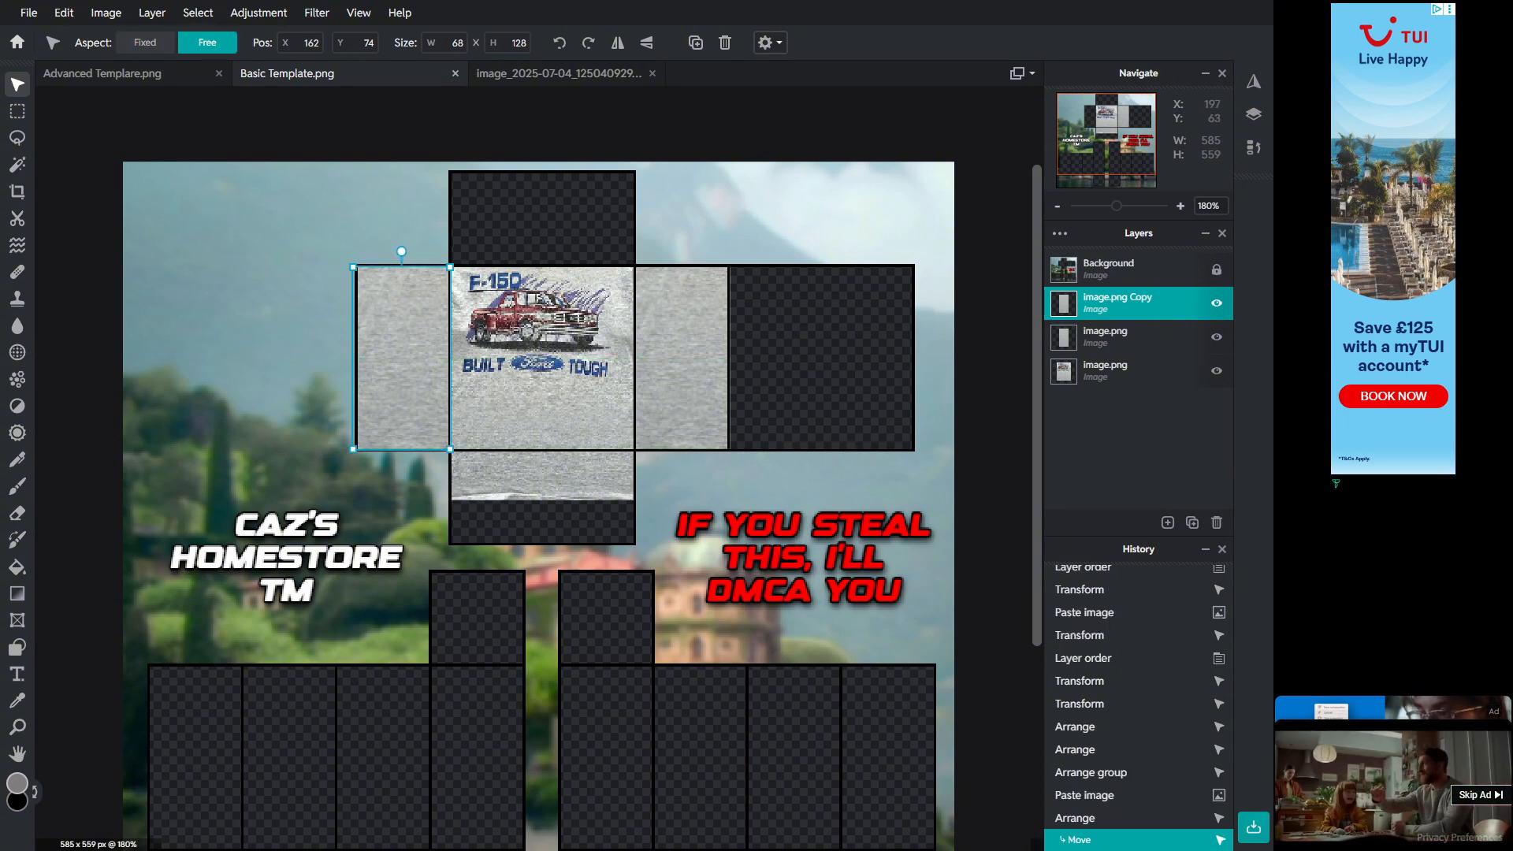
pyautogui.moveTo(402, 249); pyautogui.dragTo(402, 465)
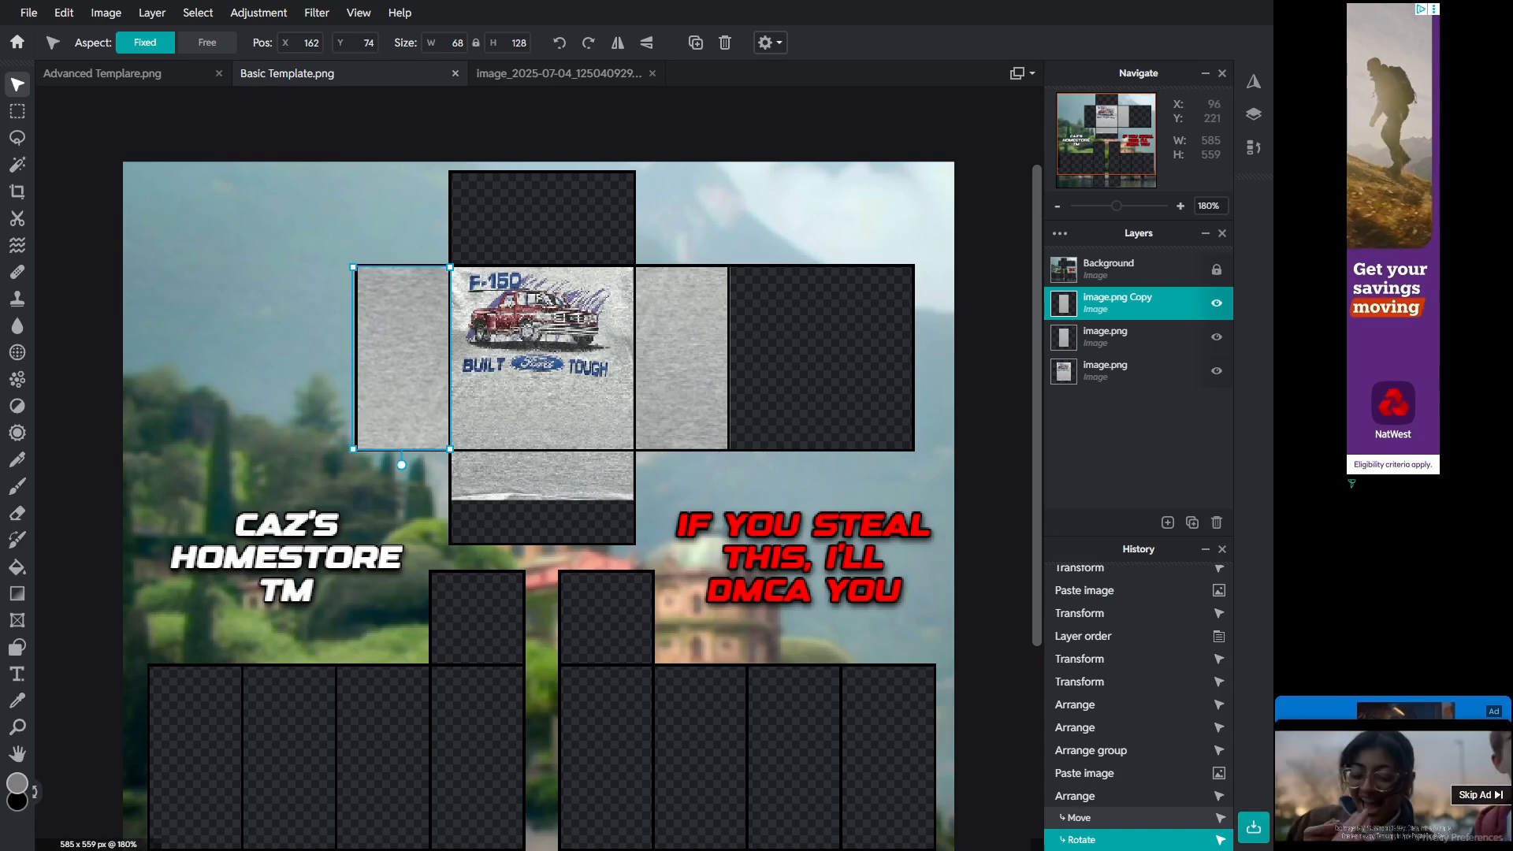
pyautogui.click(369, 498)
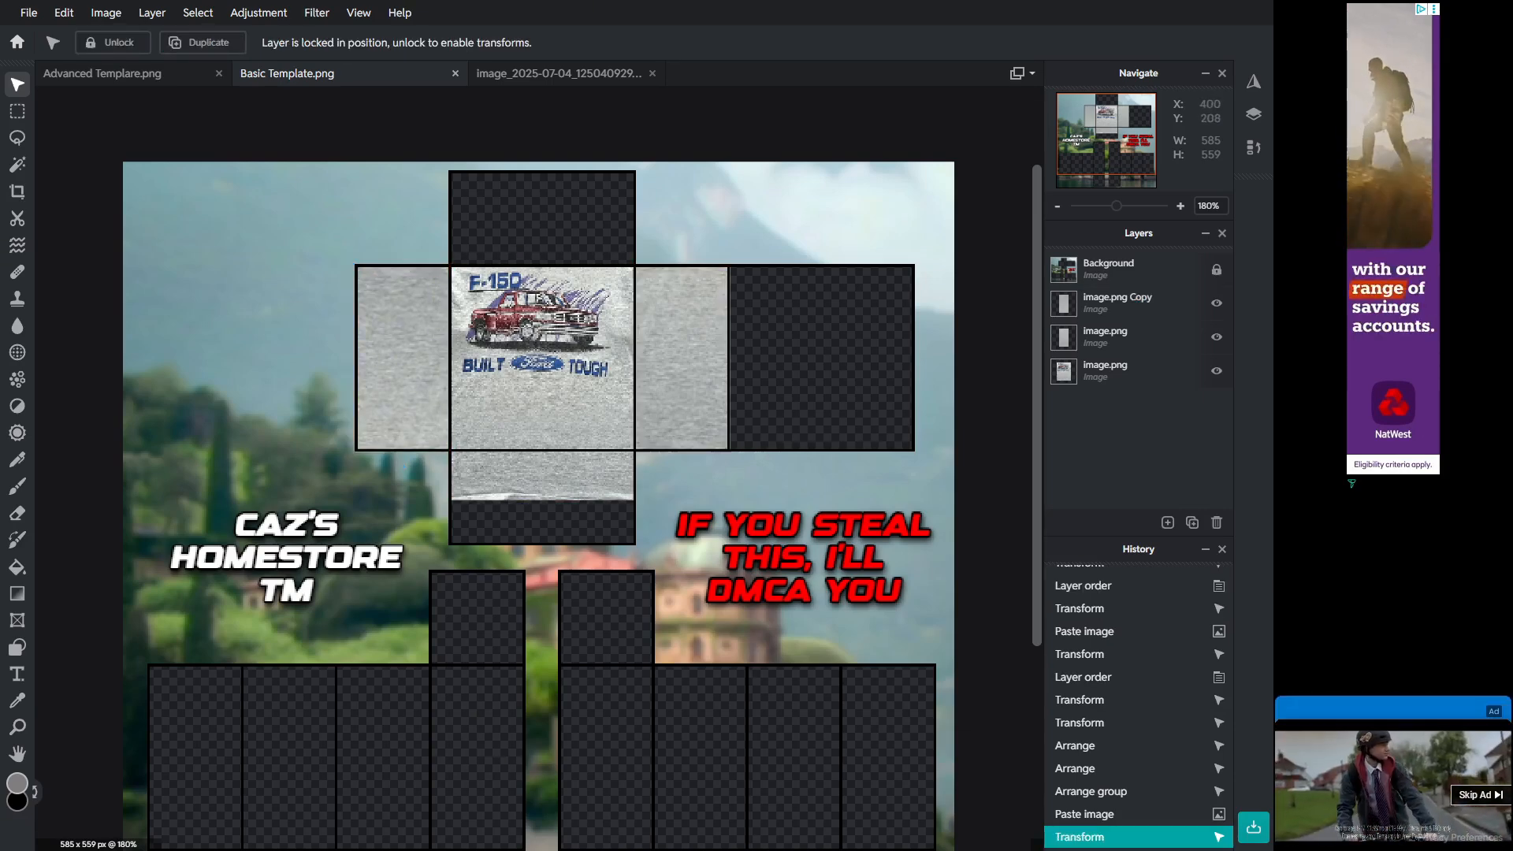
# Step: Switch to the Clone Stamp tool on the graphic layer and clone fabric texture within the front torso panel
pyautogui.scroll(2, 635, 410)
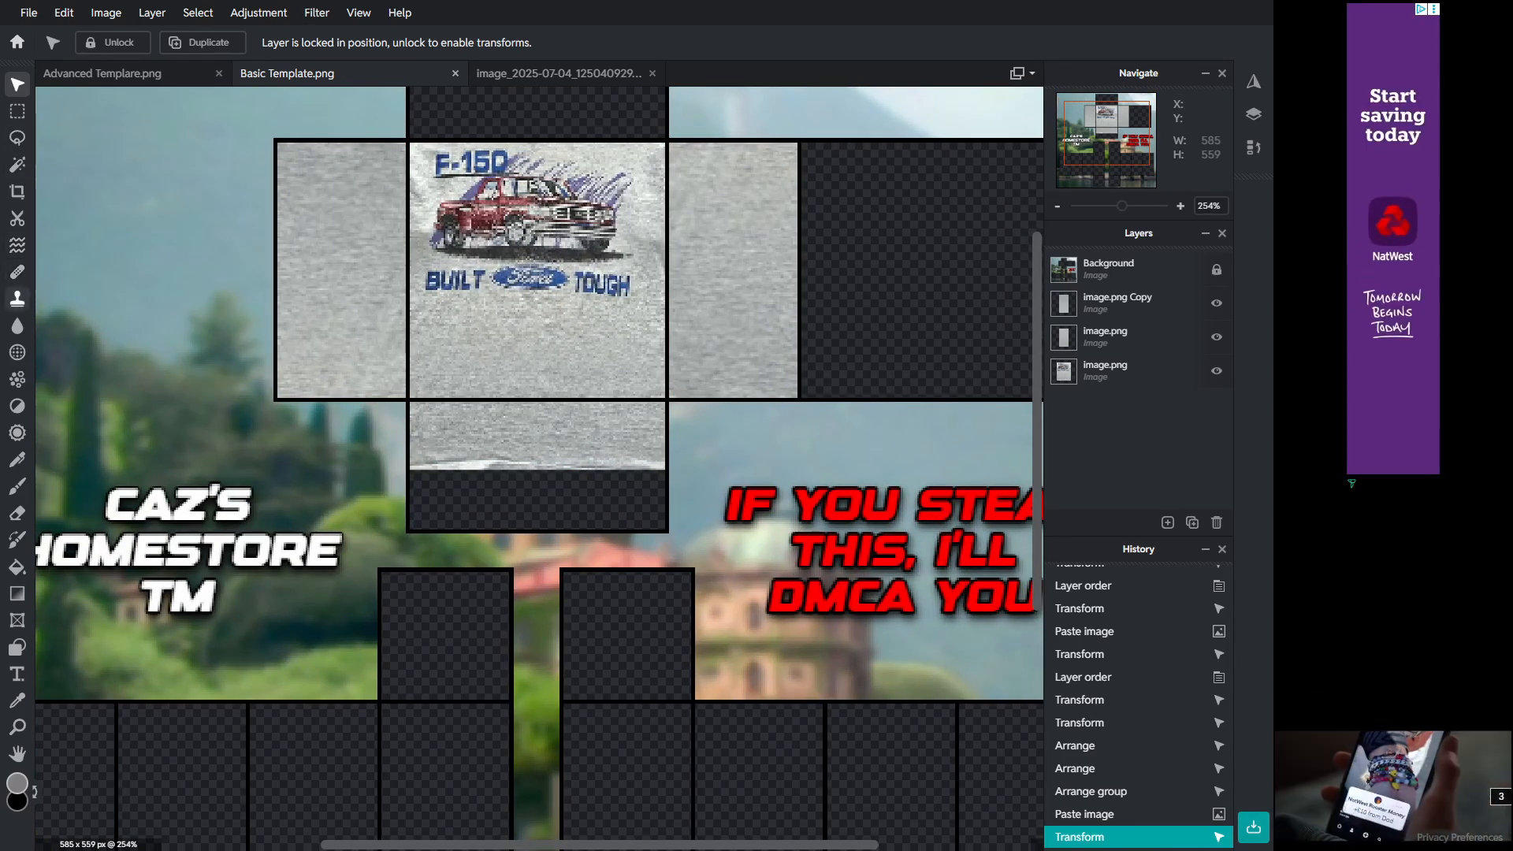
pyautogui.click(17, 298)
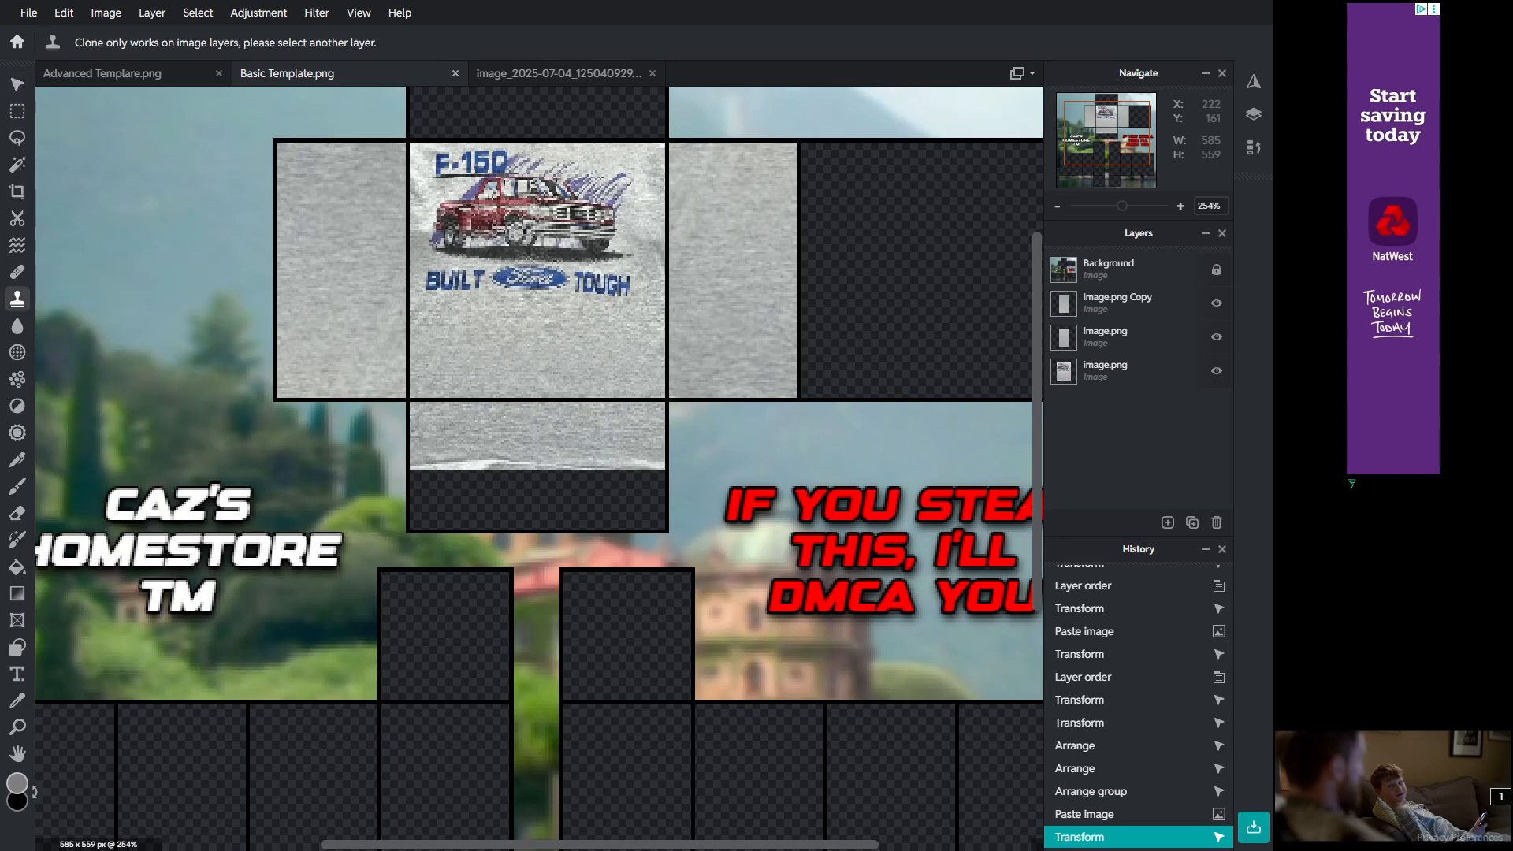
pyautogui.click(1117, 303)
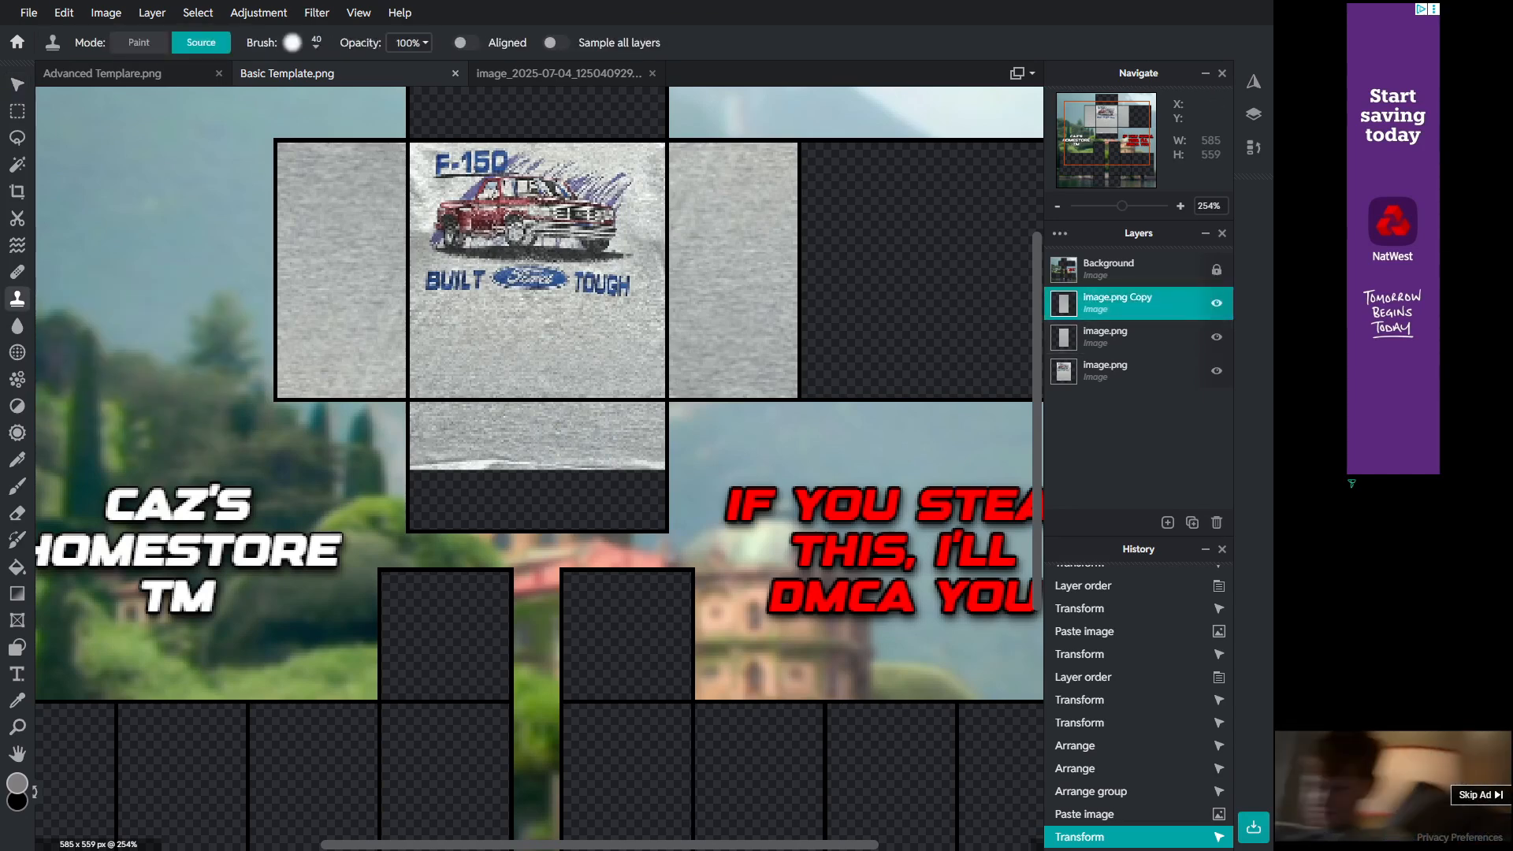
pyautogui.scroll(-2, 579, 275)
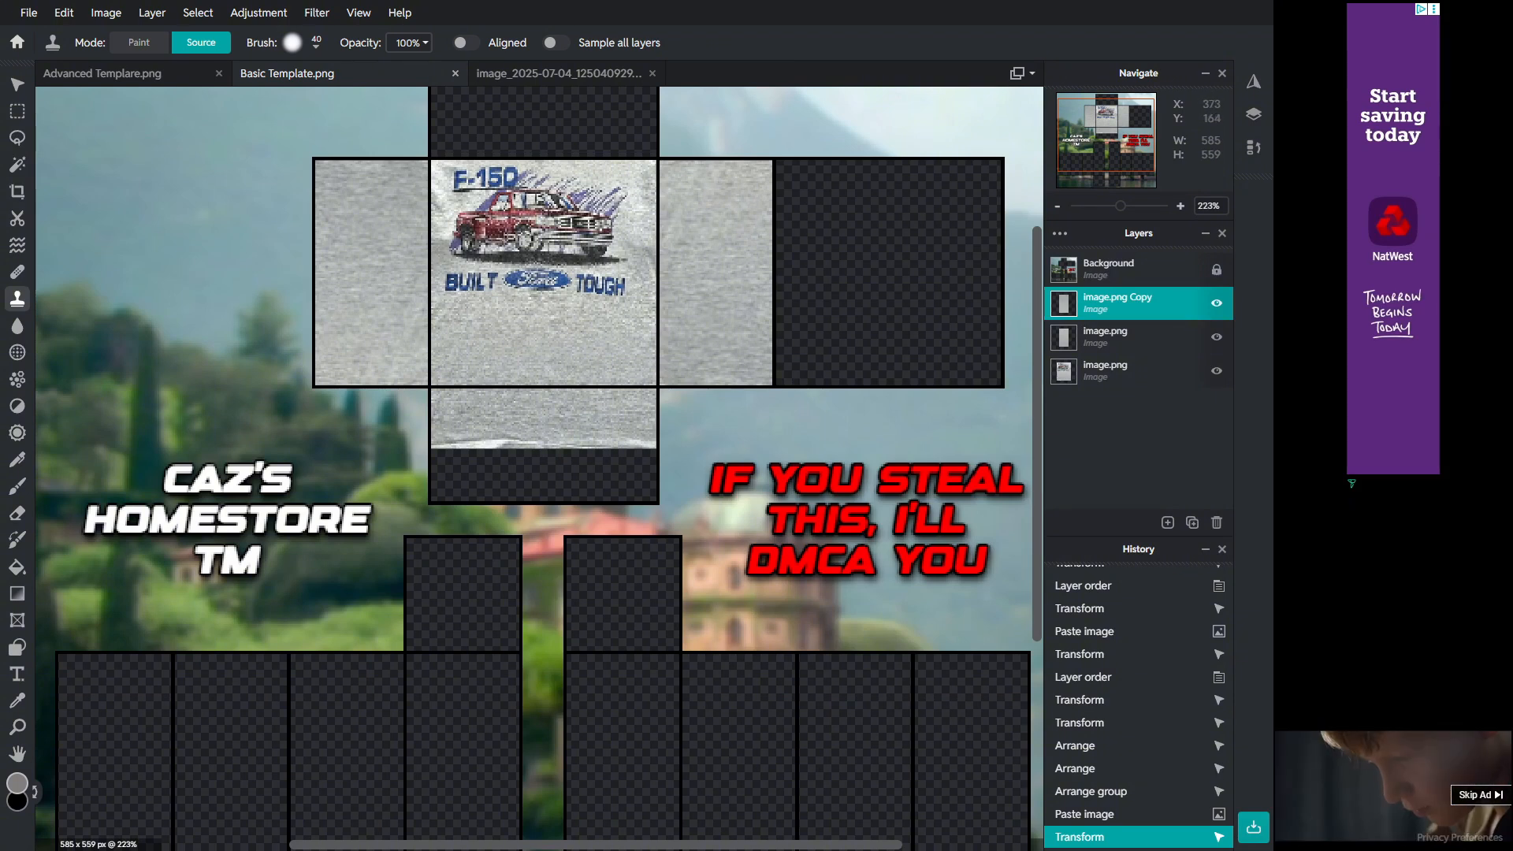
pyautogui.click(1117, 371)
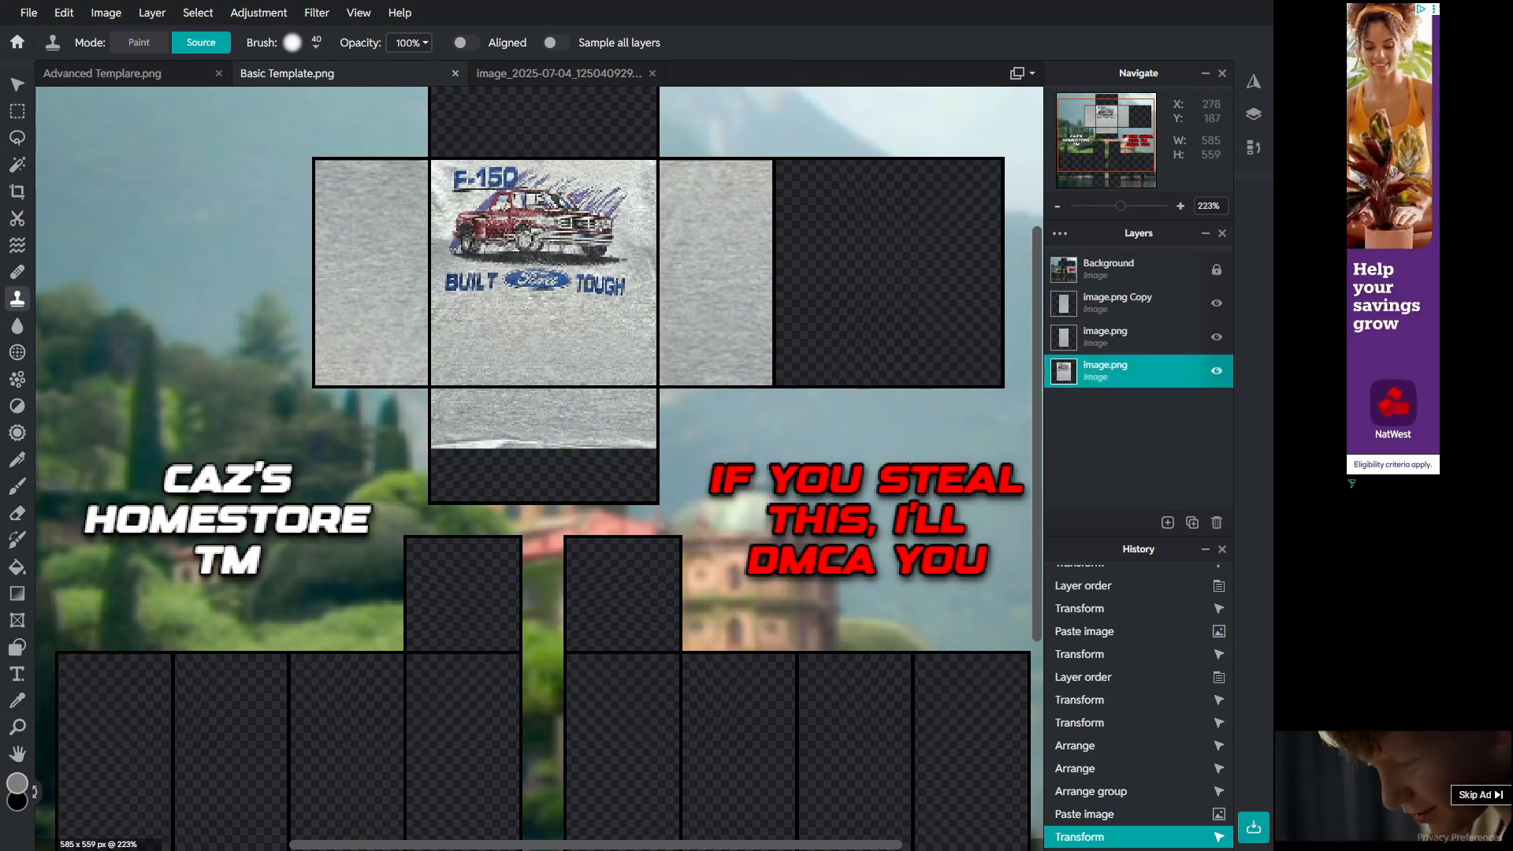
pyautogui.click(139, 43)
pyautogui.click(201, 42)
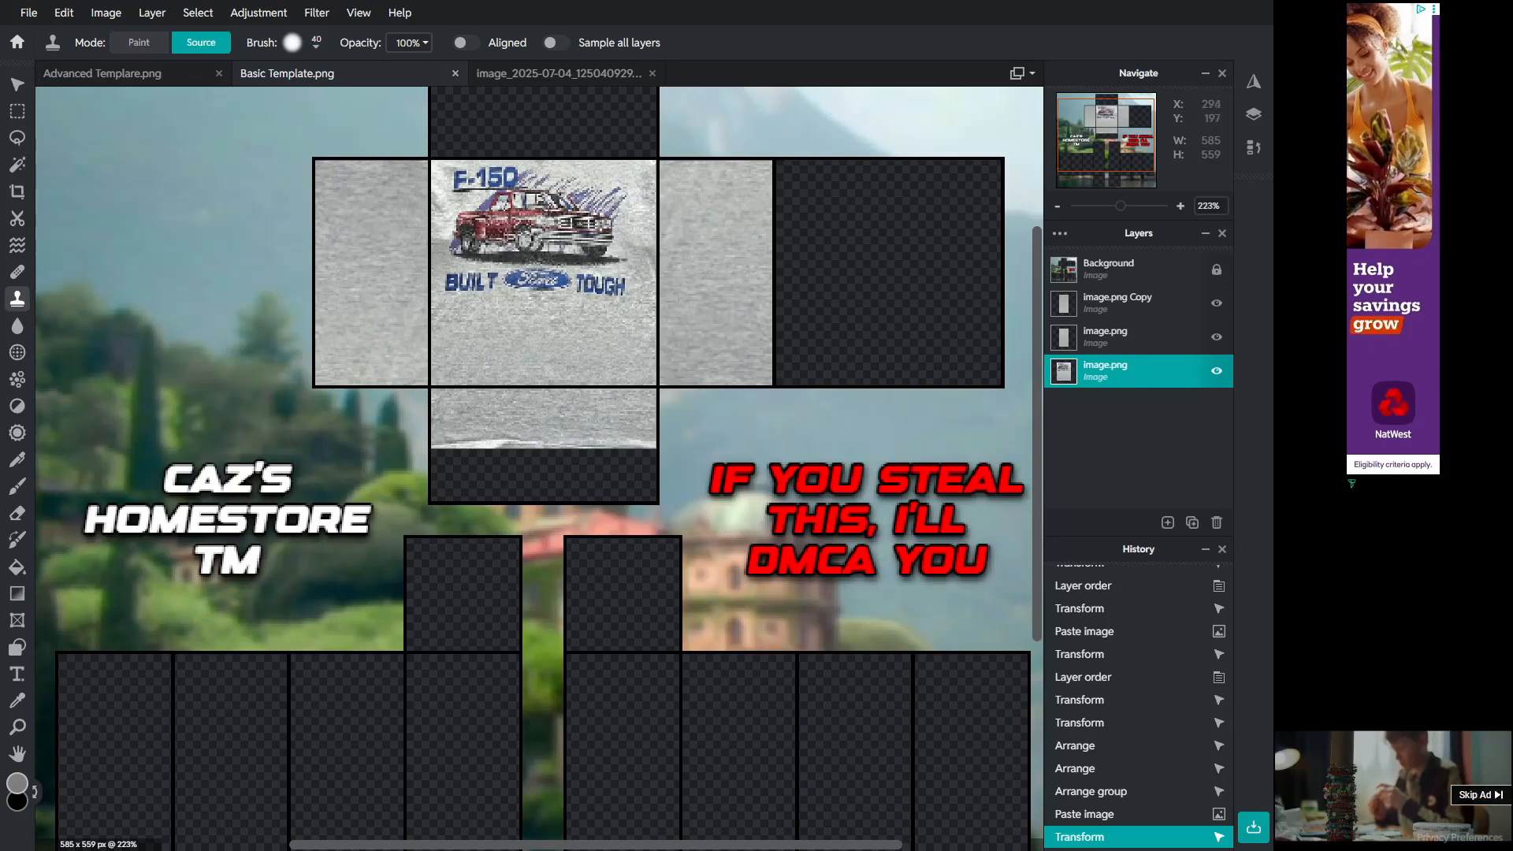
pyautogui.click(576, 366)
pyautogui.moveTo(577, 366); pyautogui.dragTo(590, 361)
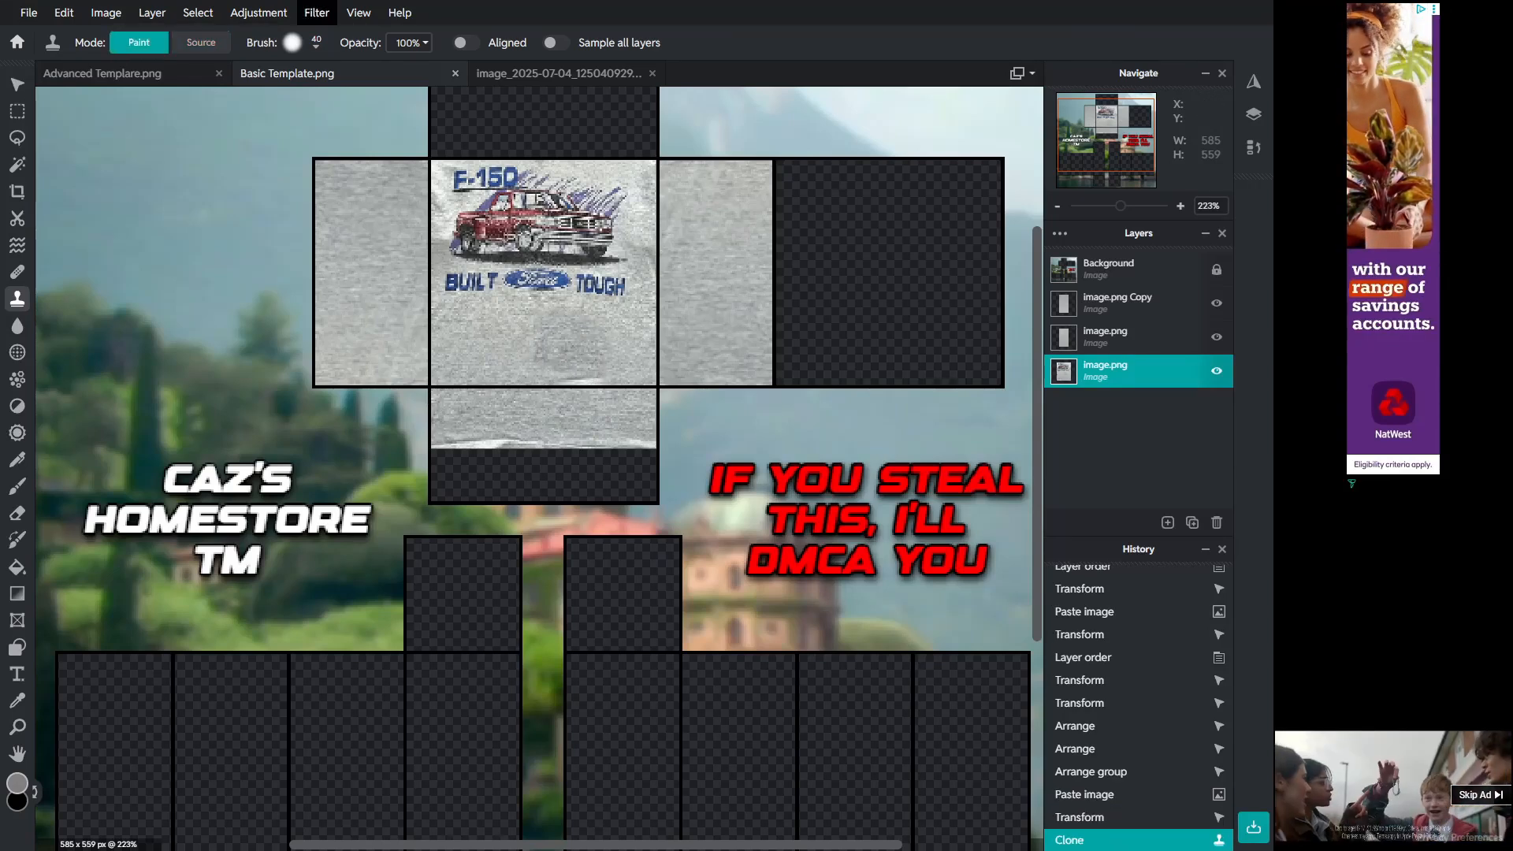
# Step: Set the clone brush size to 22 px and clone more fabric texture over the lower front torso area
pyautogui.click(305, 42)
pyautogui.moveTo(321, 99); pyautogui.dragTo(313, 99)
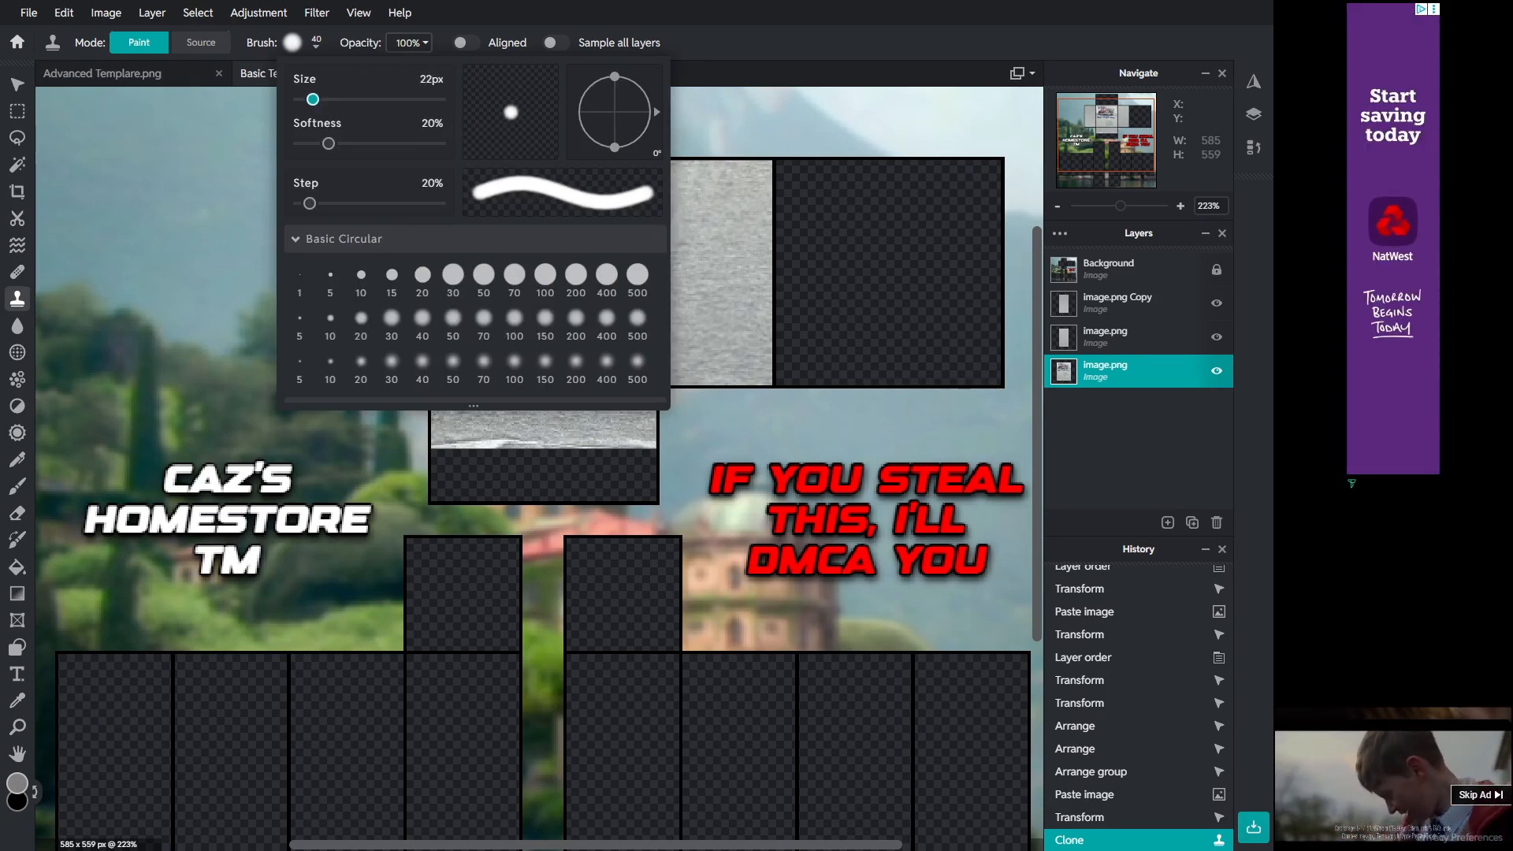
pyautogui.click(305, 42)
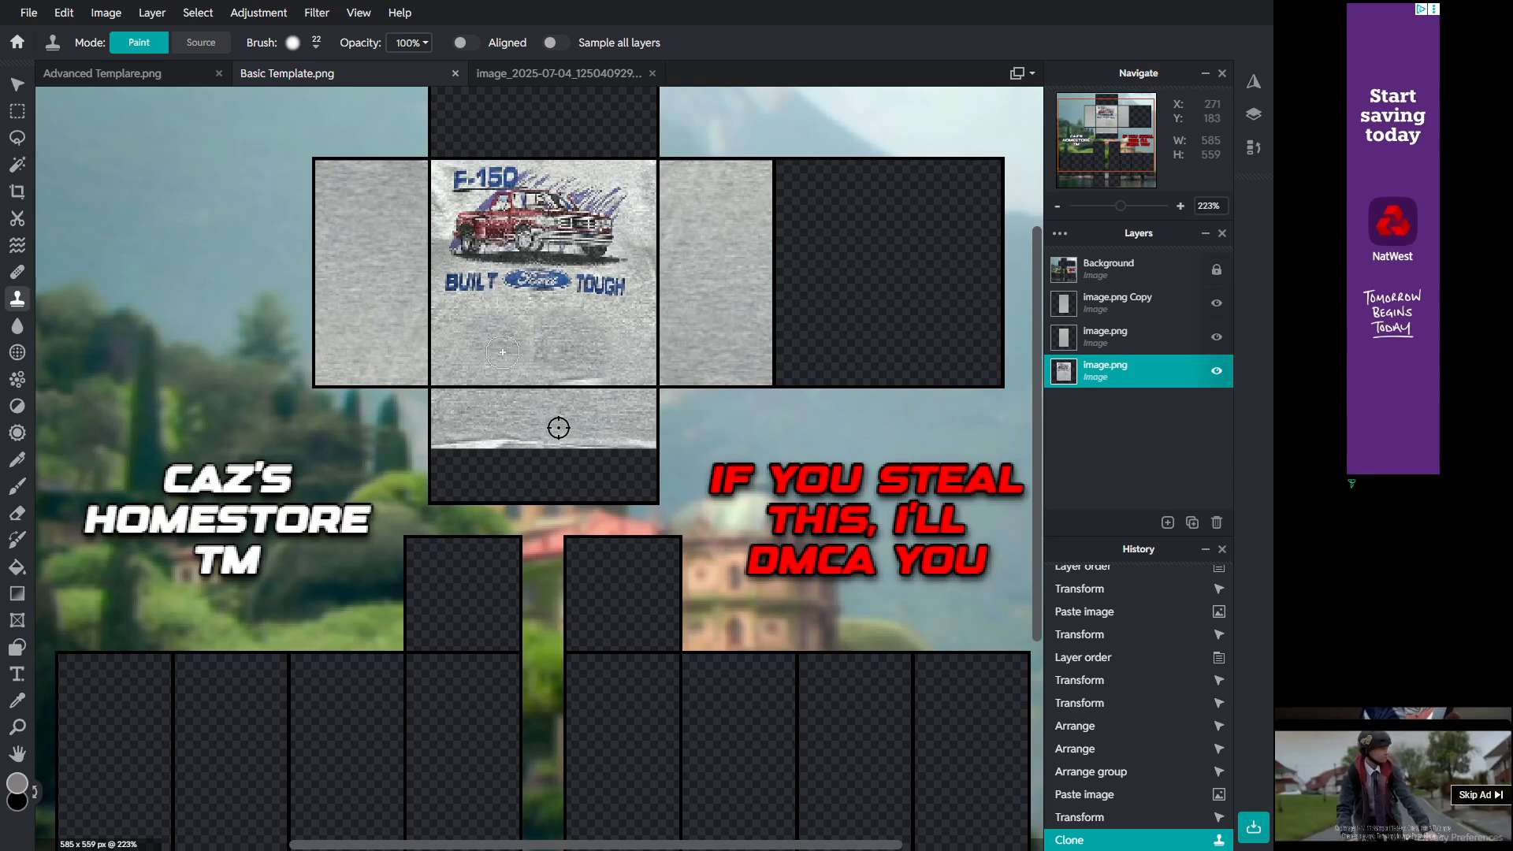
pyautogui.click(503, 353)
pyautogui.press('alt')
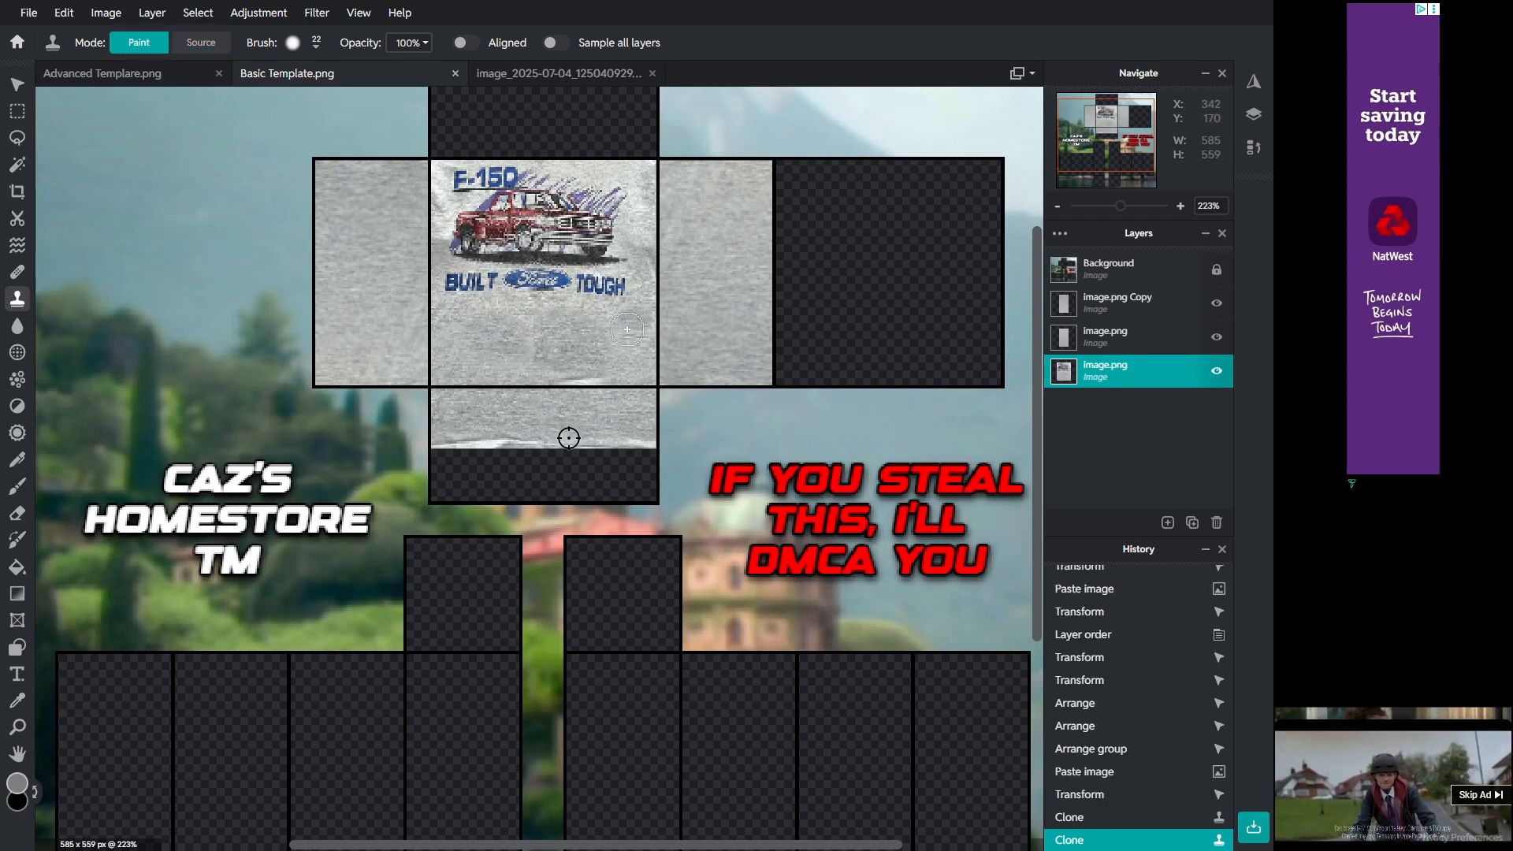
pyautogui.moveTo(597, 327); pyautogui.dragTo(618, 357)
pyautogui.press('alt')
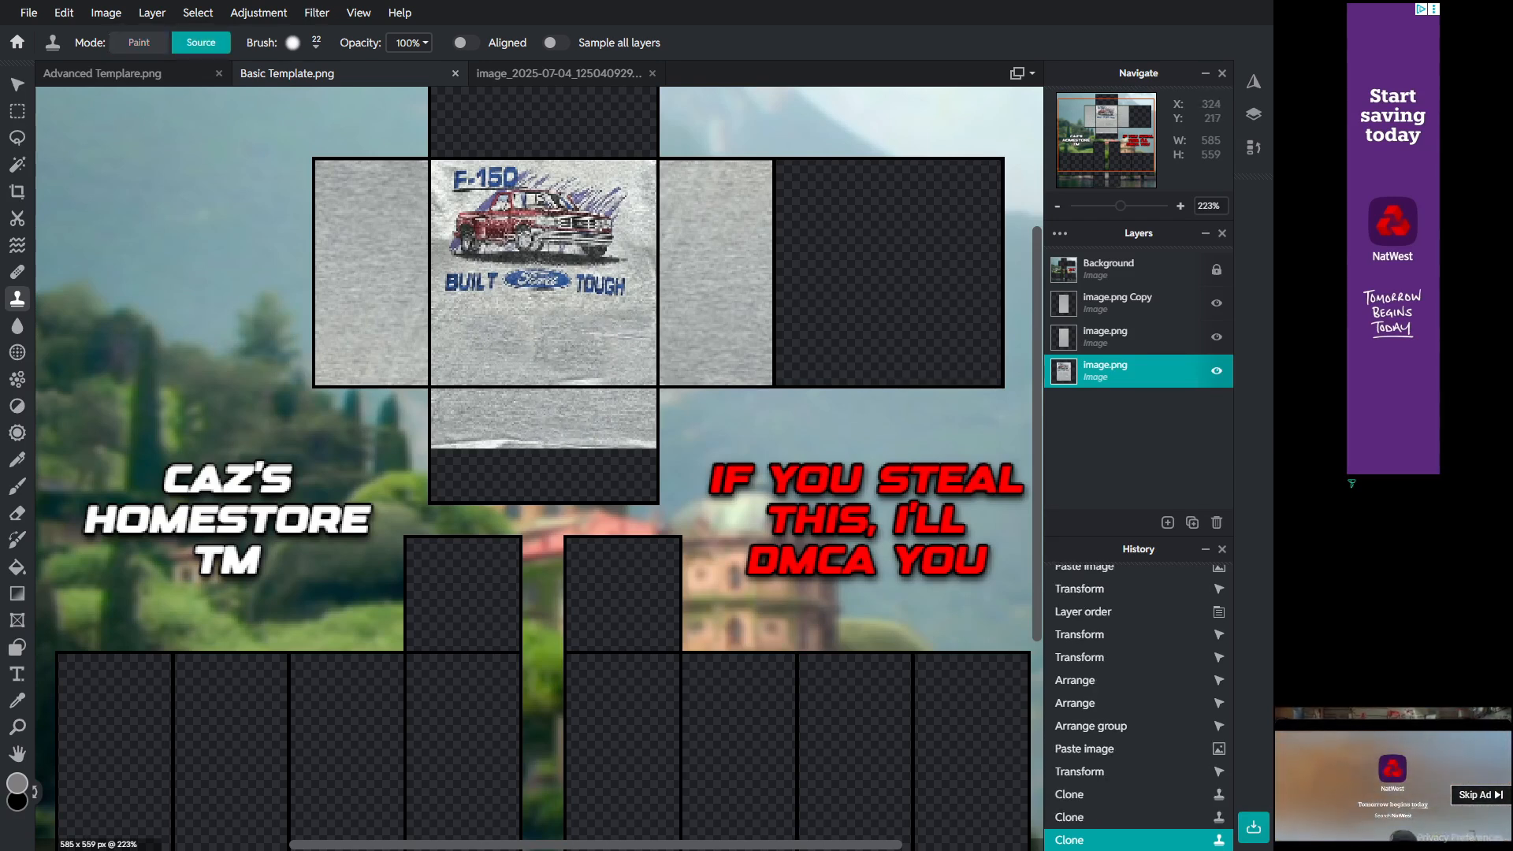
pyautogui.keyDown('alt'); pyautogui.click(623, 420); pyautogui.keyUp('alt')
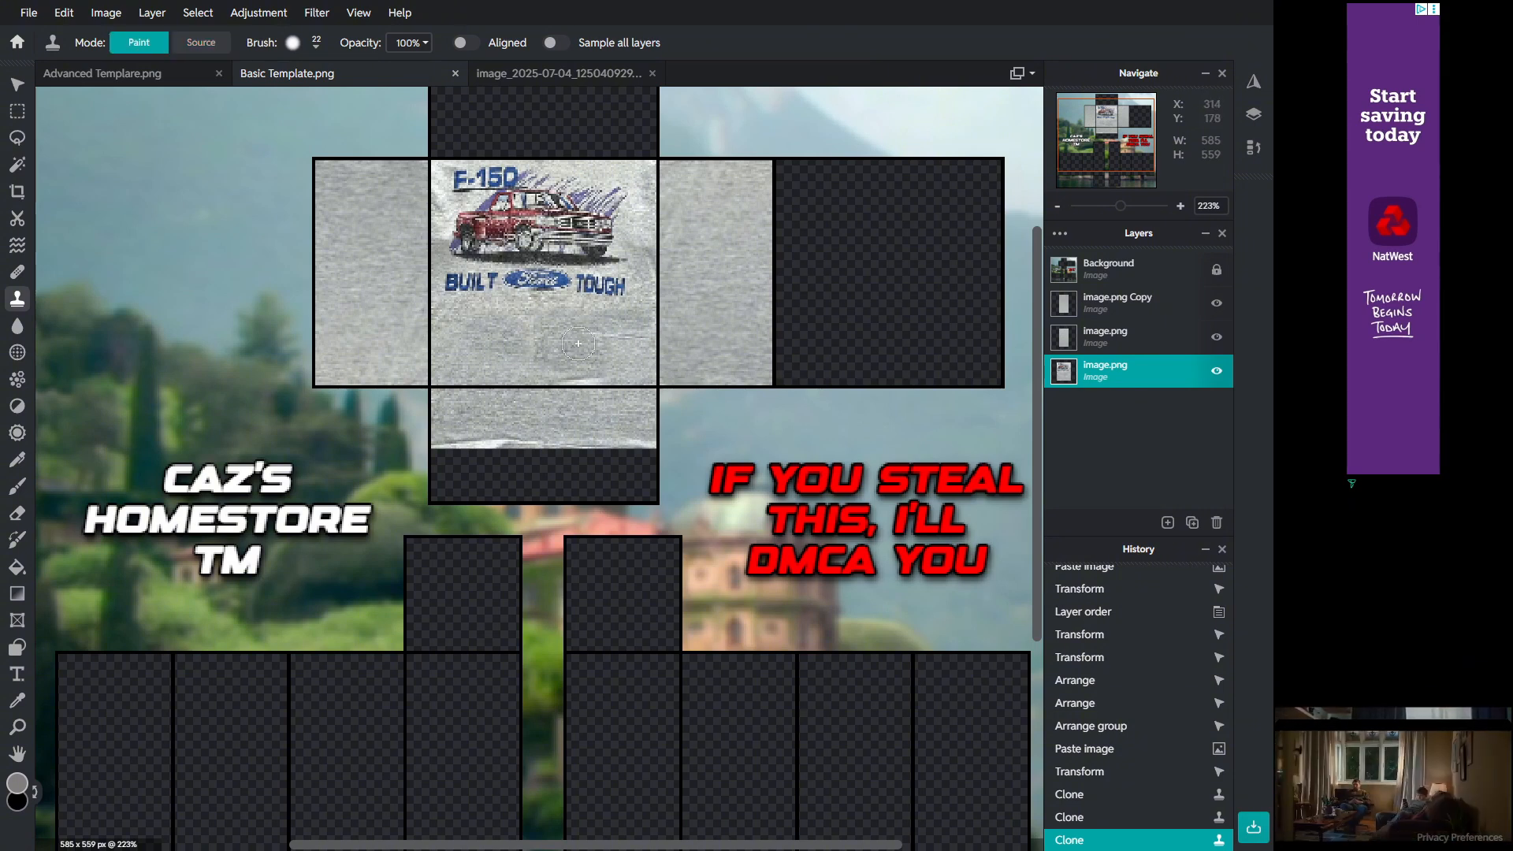
# Step: Clone more fabric texture over the upper front torso panel around the F-150 graphic
pyautogui.moveTo(575, 312)
pyautogui.mouseDown()
pyautogui.moveTo(515, 317)
pyautogui.moveTo(496, 344)
pyautogui.moveTo(531, 366)
pyautogui.moveTo(530, 341)
pyautogui.moveTo(588, 421)
pyautogui.moveTo(614, 331)
pyautogui.mouseUp()
pyautogui.keyDown('alt'); pyautogui.click(495, 419); pyautogui.keyUp('alt')
pyautogui.scroll(-3, 462, 346)
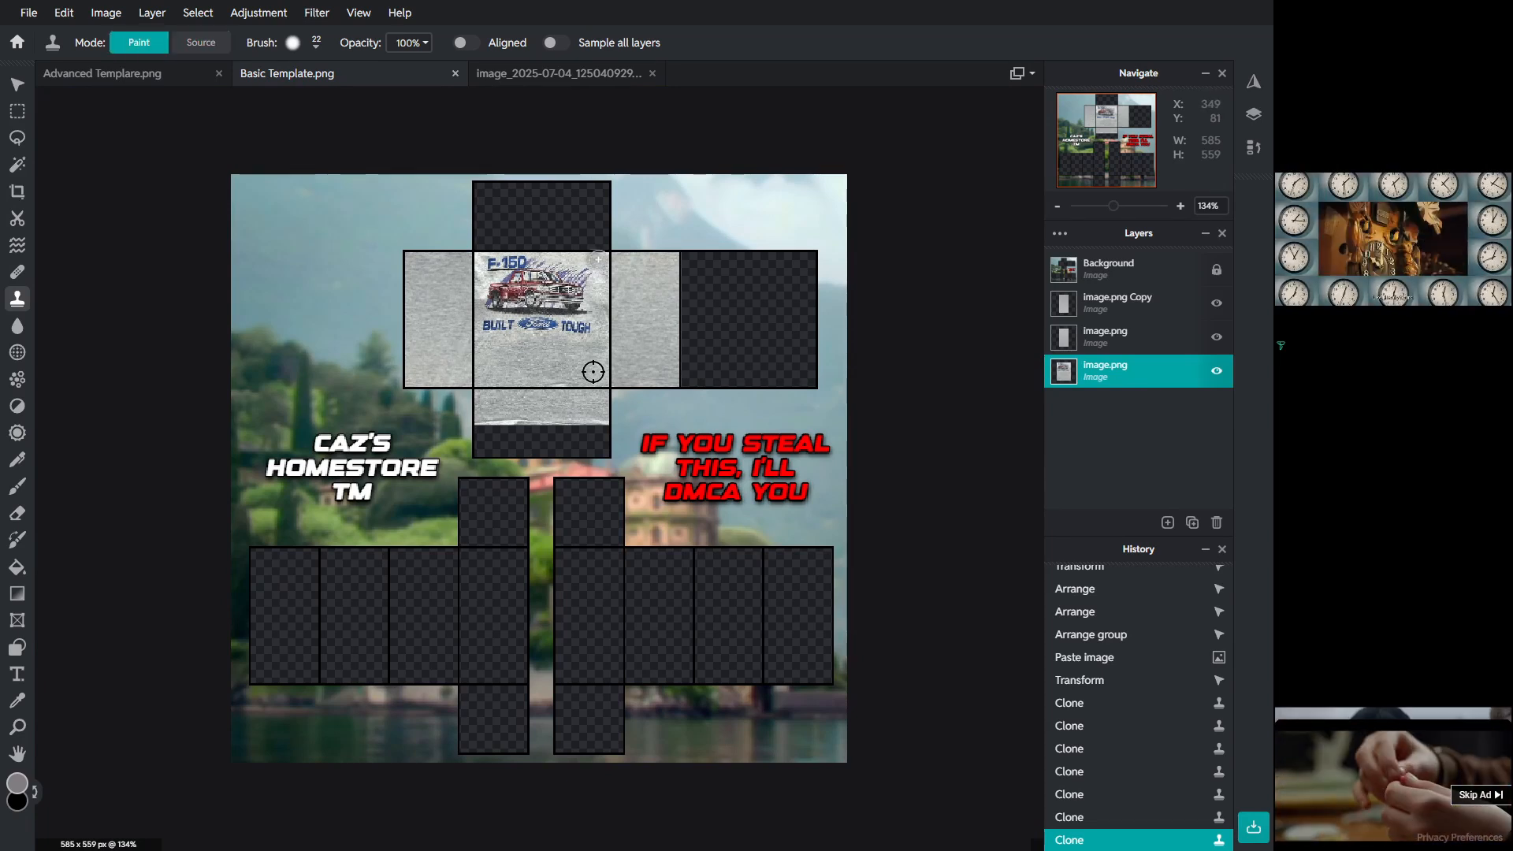
pyautogui.moveTo(599, 269); pyautogui.dragTo(576, 257)
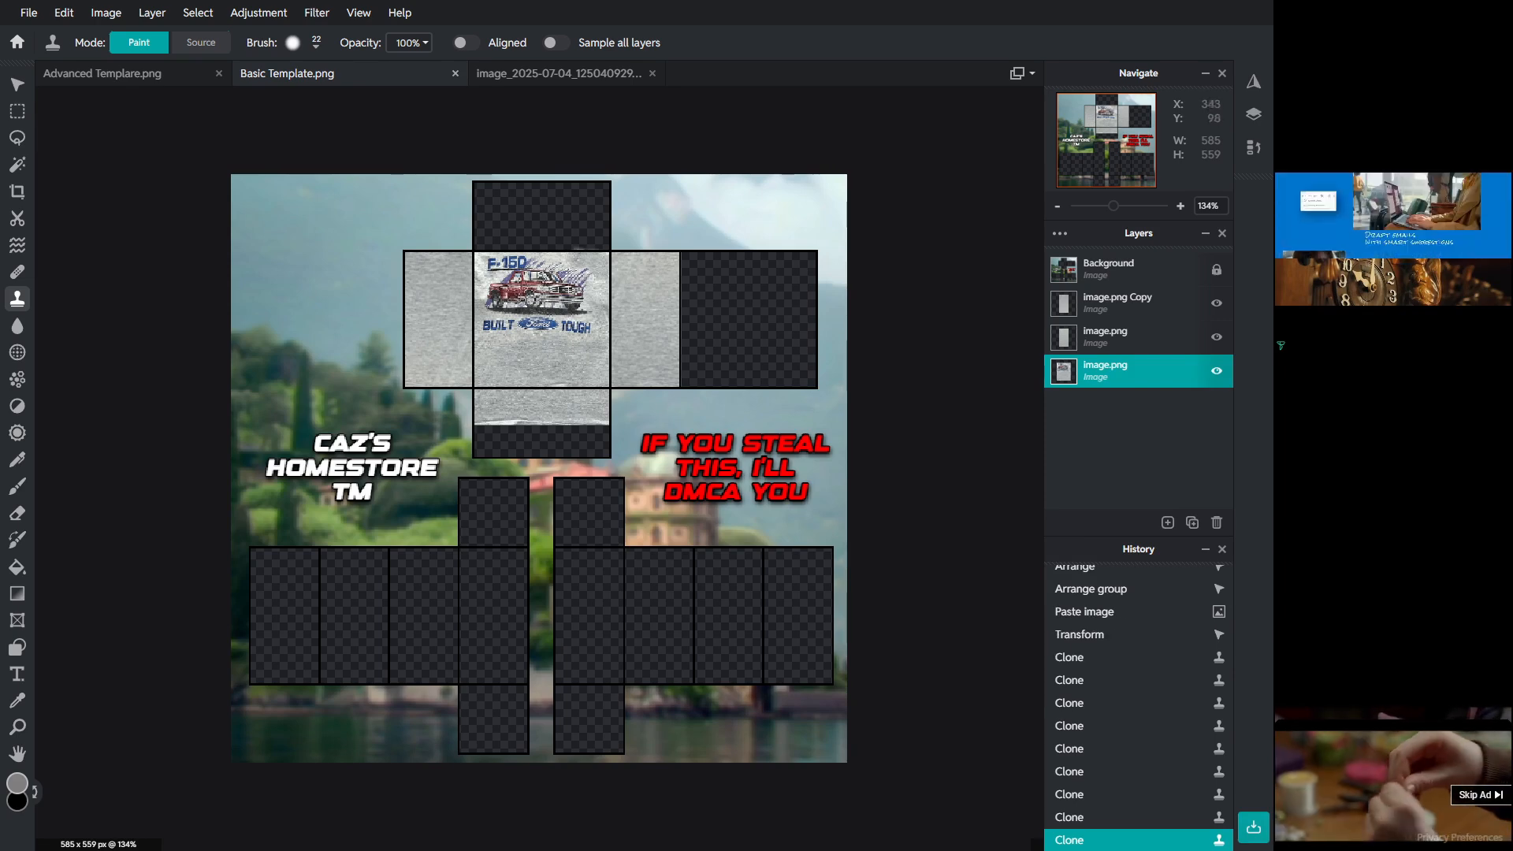
pyautogui.scroll(2, 542, 481)
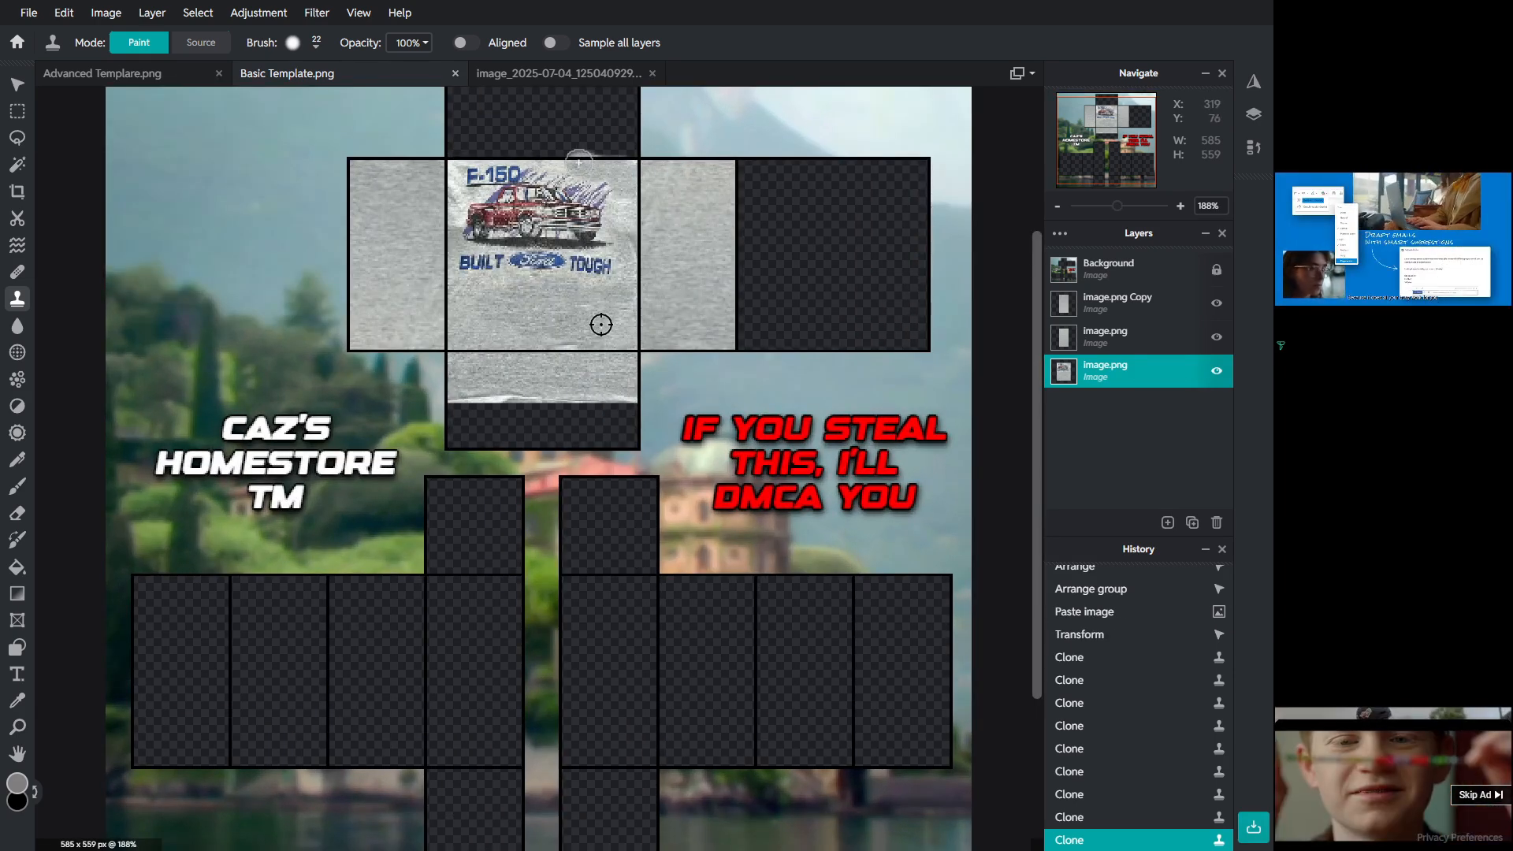
pyautogui.moveTo(579, 162); pyautogui.dragTo(578, 162)
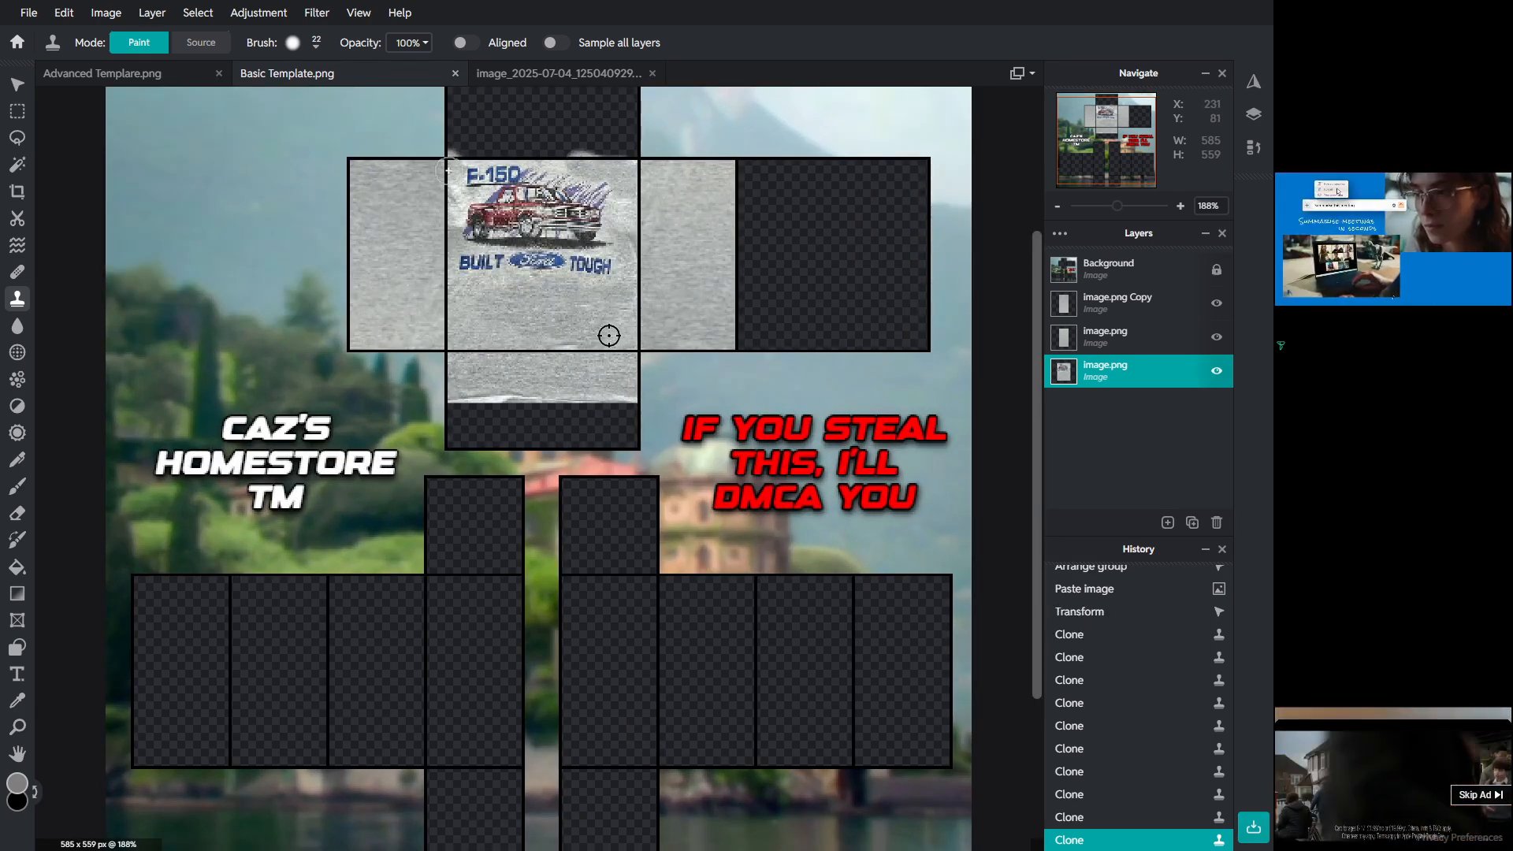
pyautogui.scroll(-2, 593, 202)
pyautogui.scroll(1, 530, 192)
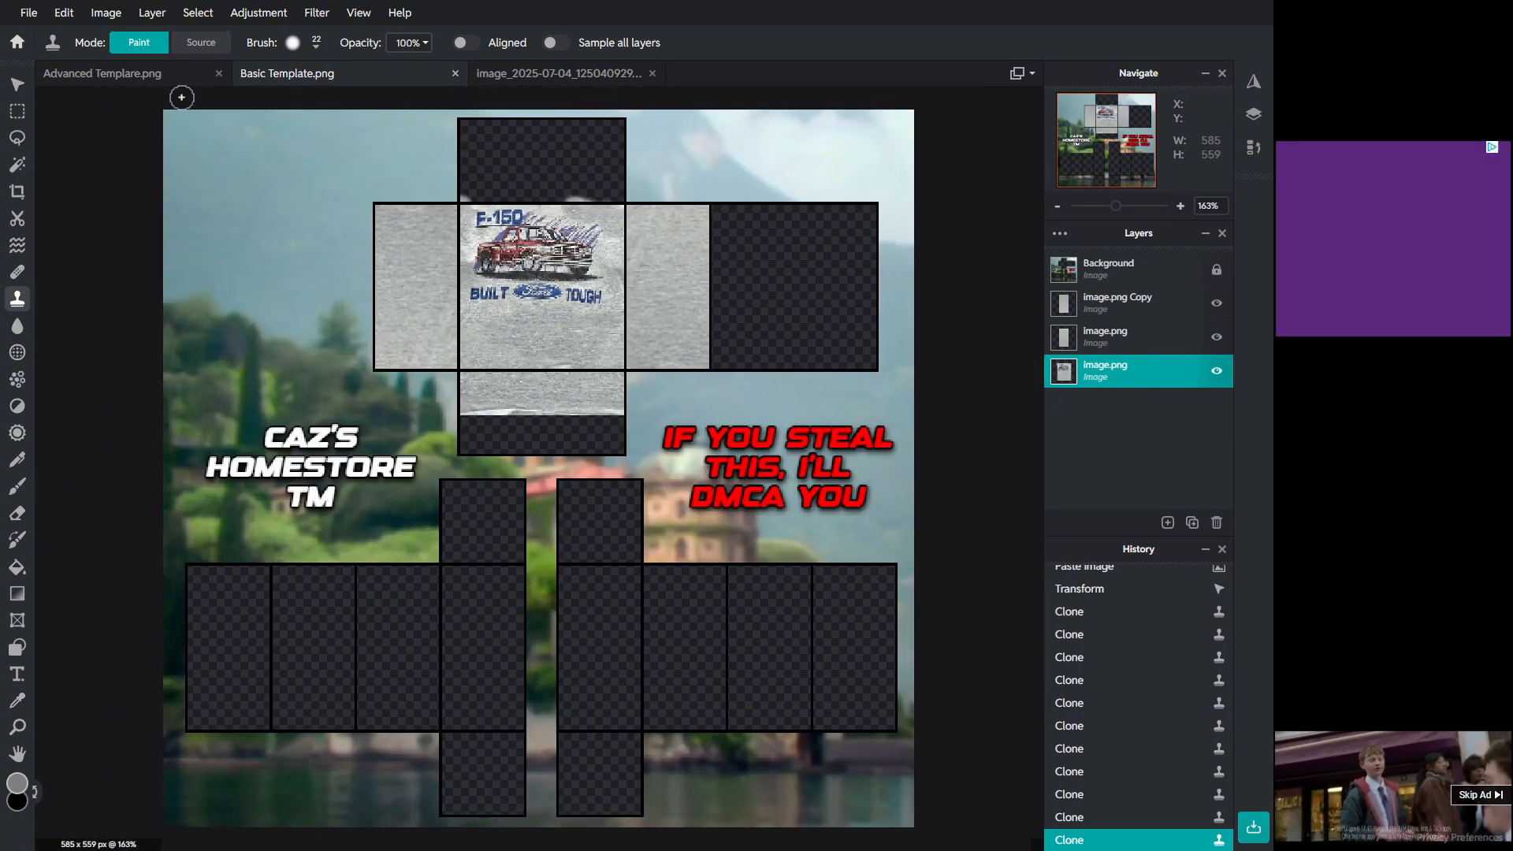
# Step: Select the stray strip of pixels above the front torso panel, delete it and deselect
pyautogui.click(17, 191)
pyautogui.scroll(2, 534, 223)
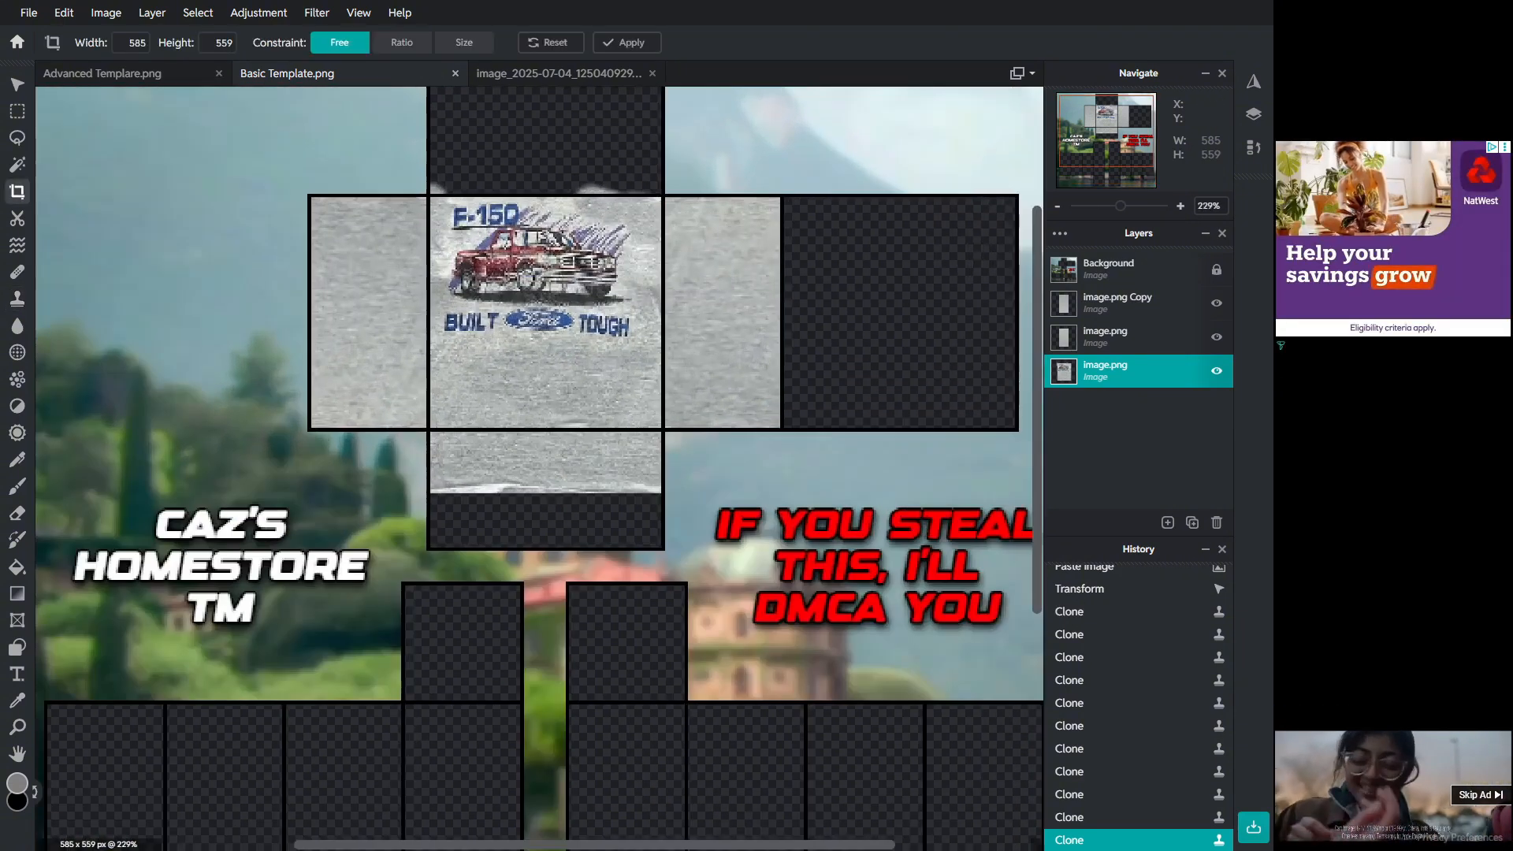
pyautogui.press('m')
pyautogui.scroll(2, 672, 135)
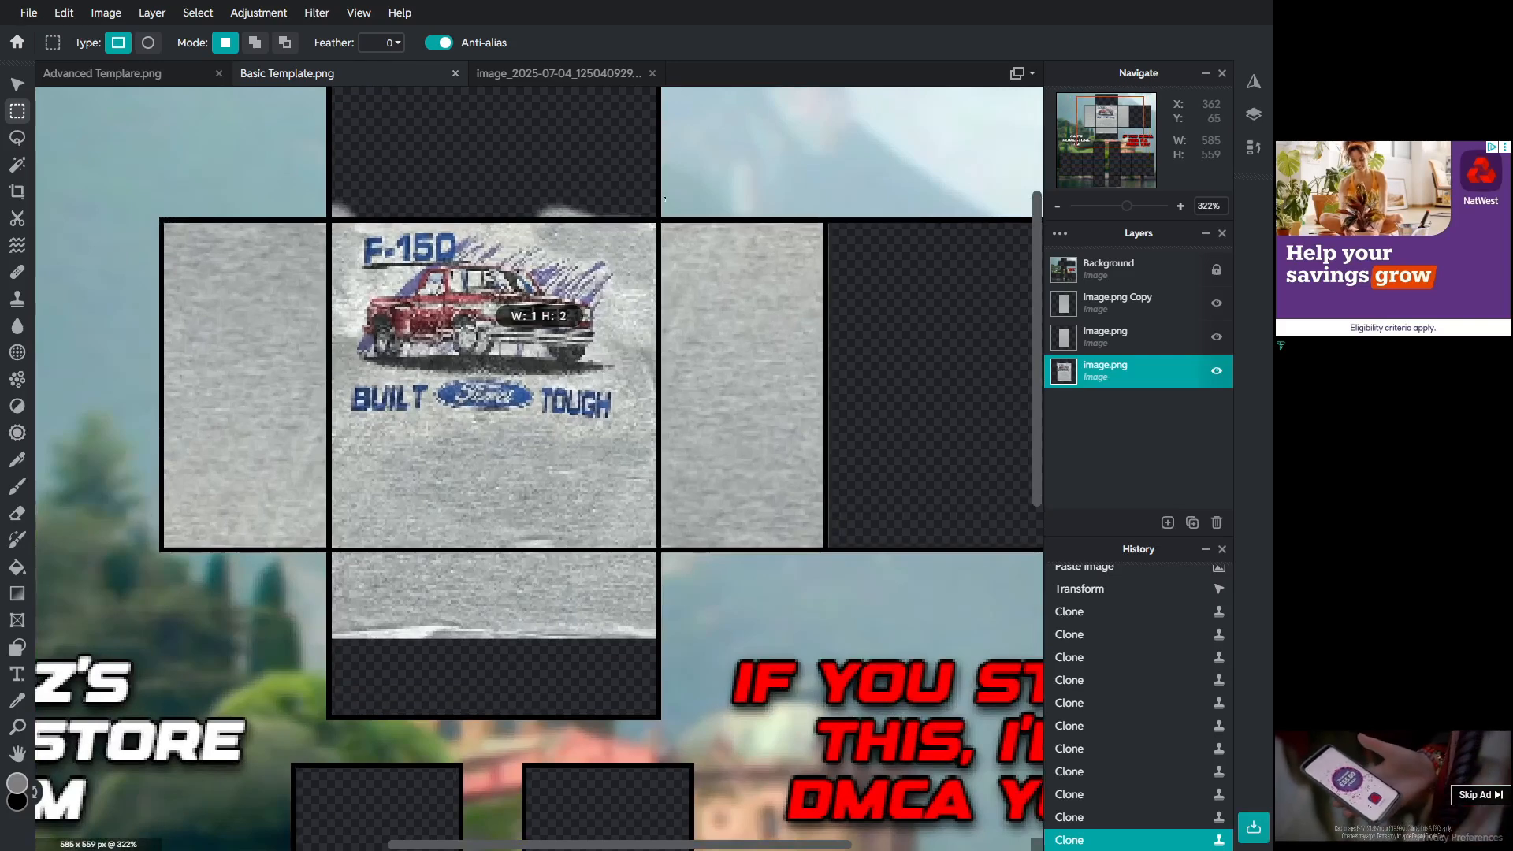
pyautogui.moveTo(665, 199); pyautogui.dragTo(565, 223)
pyautogui.moveTo(349, 218); pyautogui.dragTo(316, 219)
pyautogui.press('Delete')
pyautogui.scroll(-3, 619, 148)
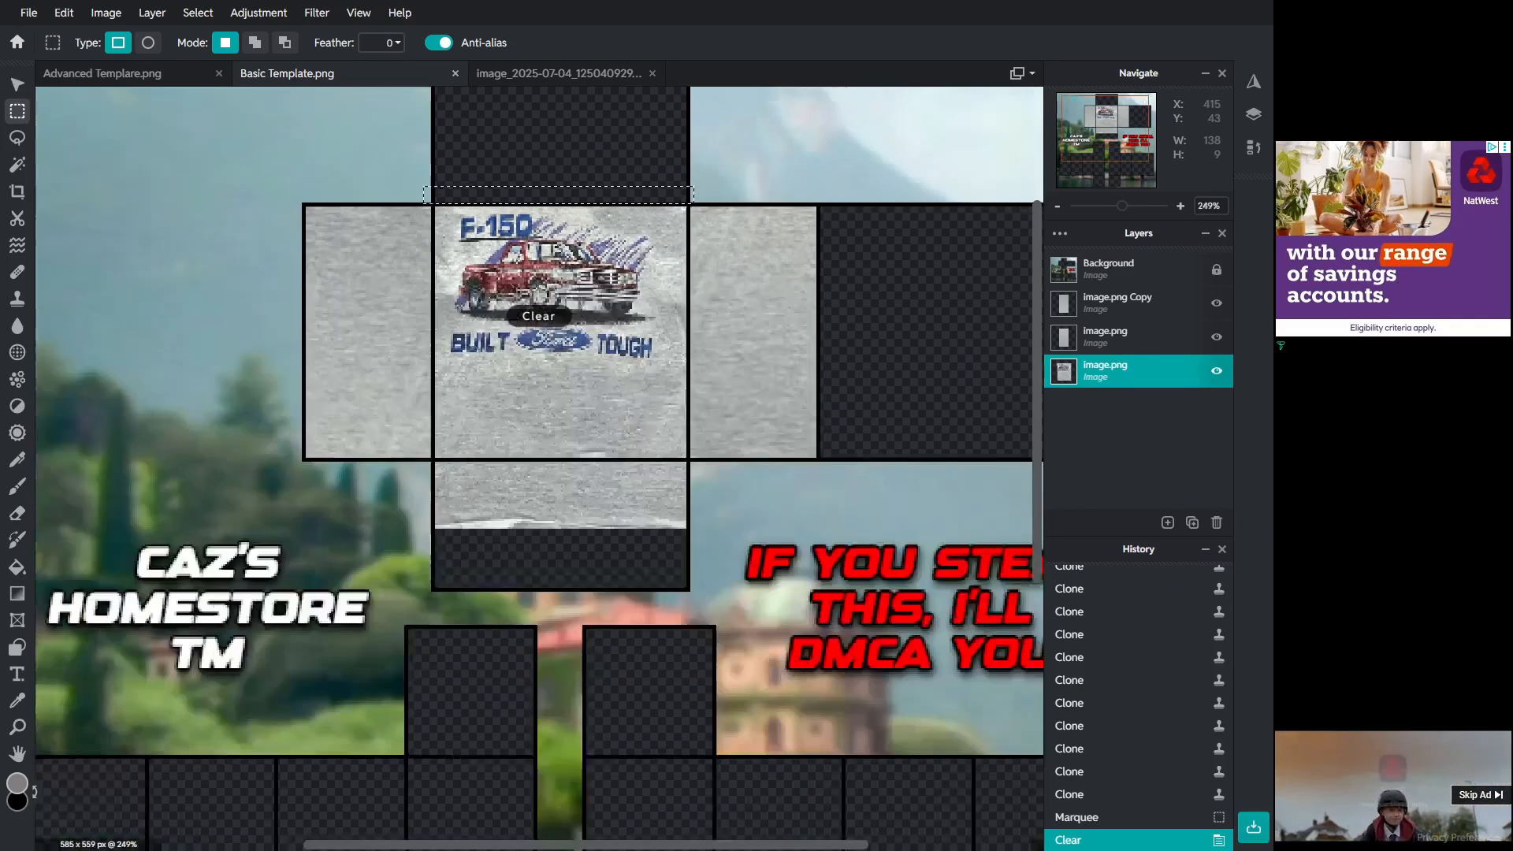
pyautogui.hotkey('ctrl', 'd')
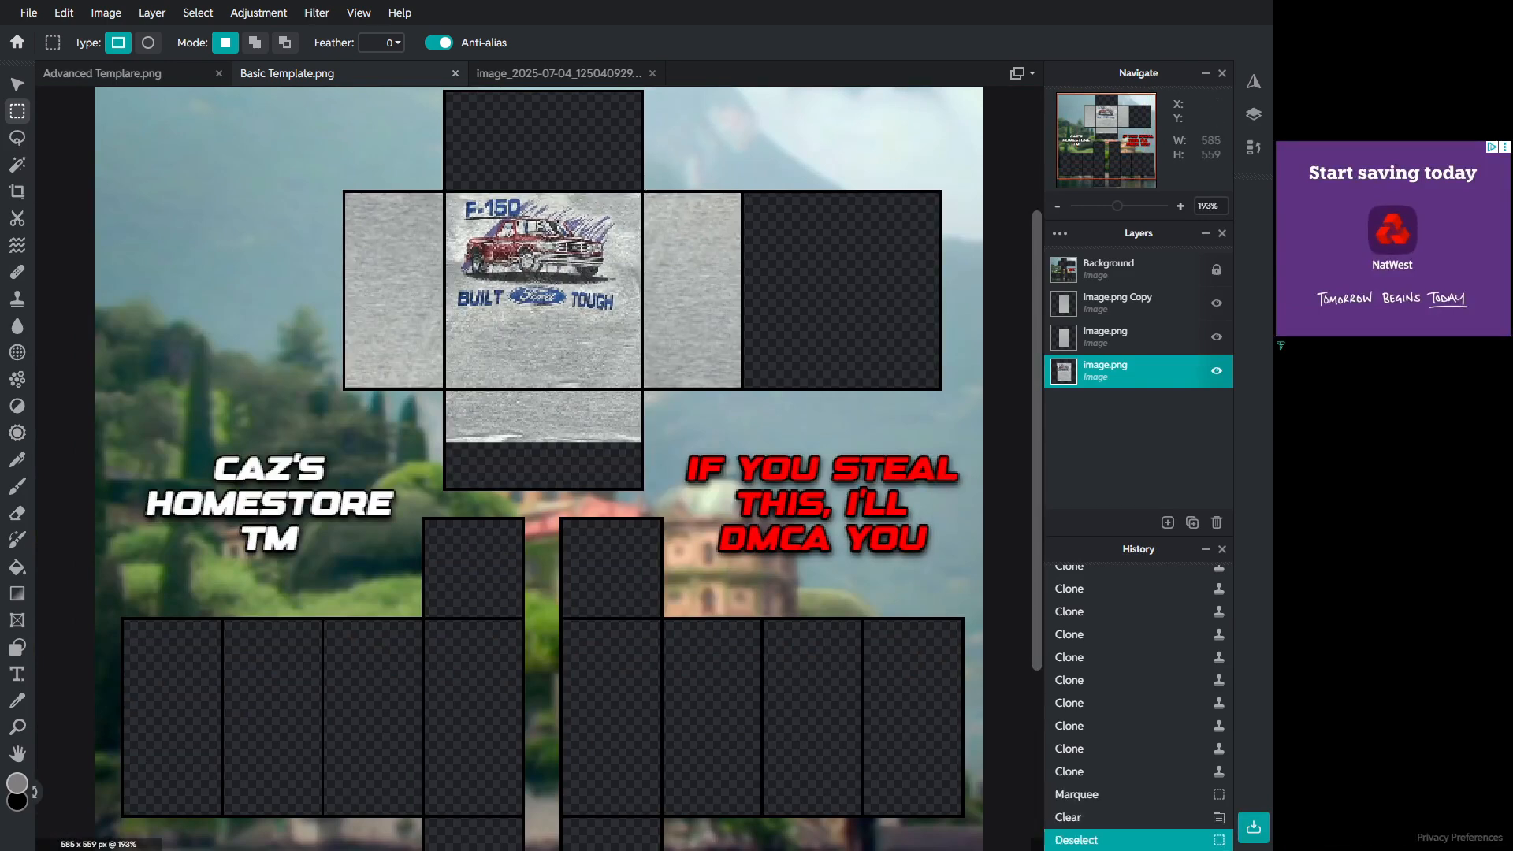
# Step: Switch to the original tee photo and clear its existing selection
pyautogui.click(570, 73)
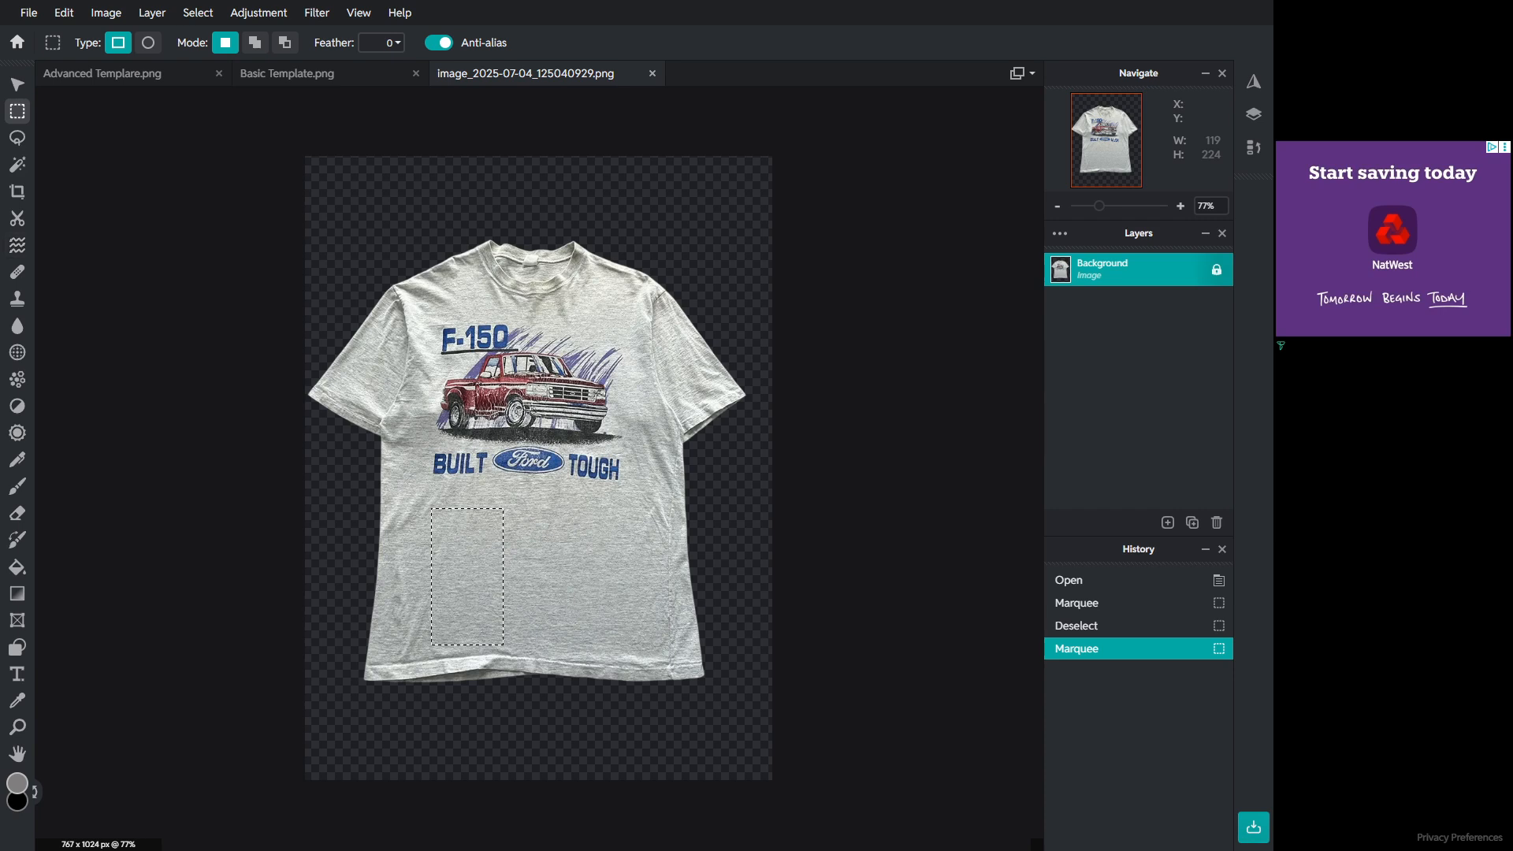
pyautogui.press('s')
pyautogui.click(561, 570)
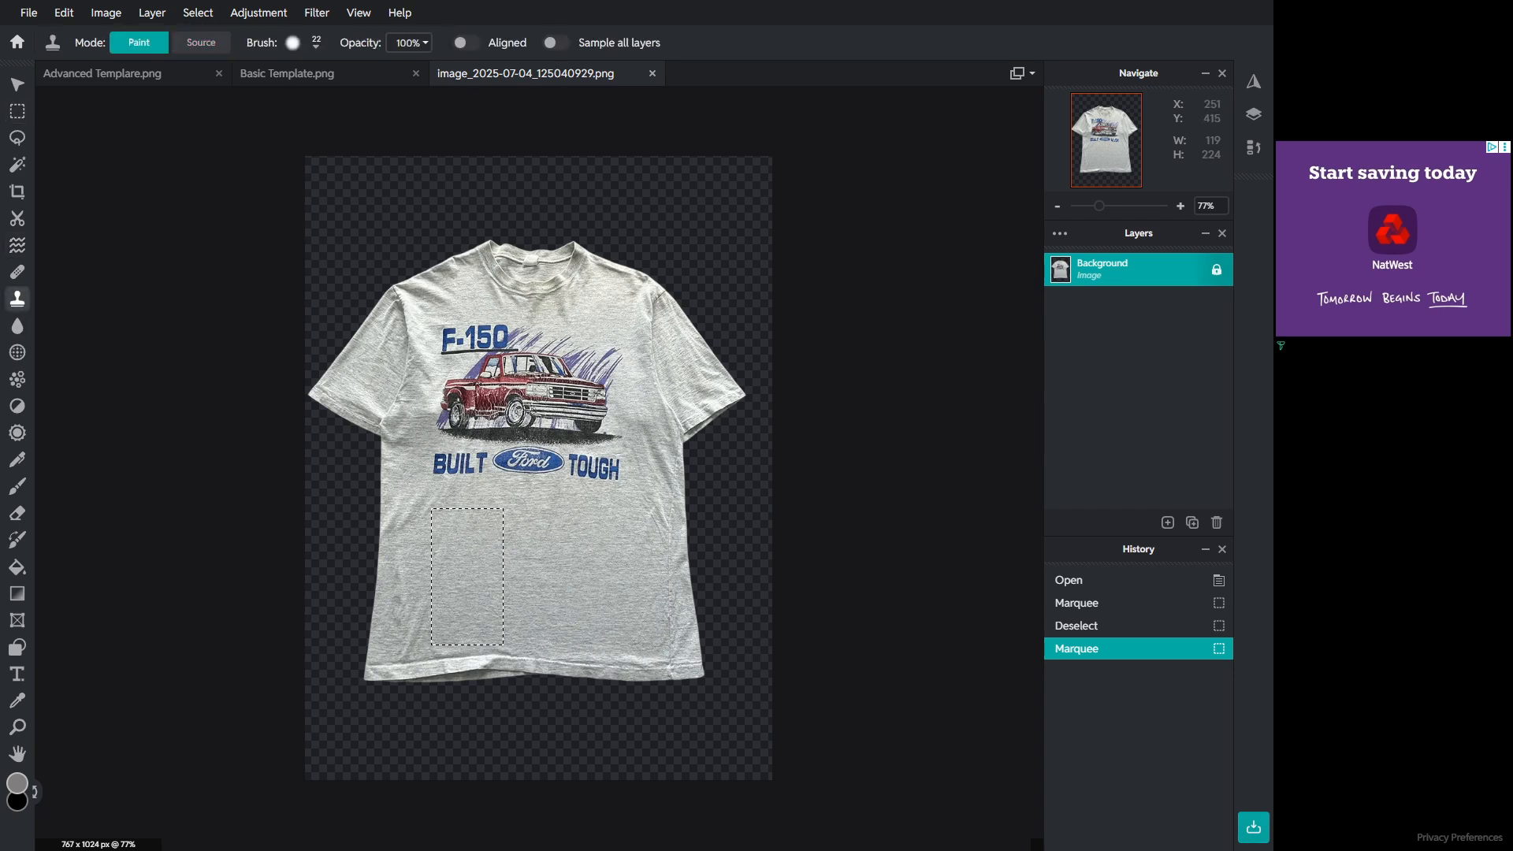
pyautogui.press('m')
pyautogui.hotkey('ctrl', 'd')
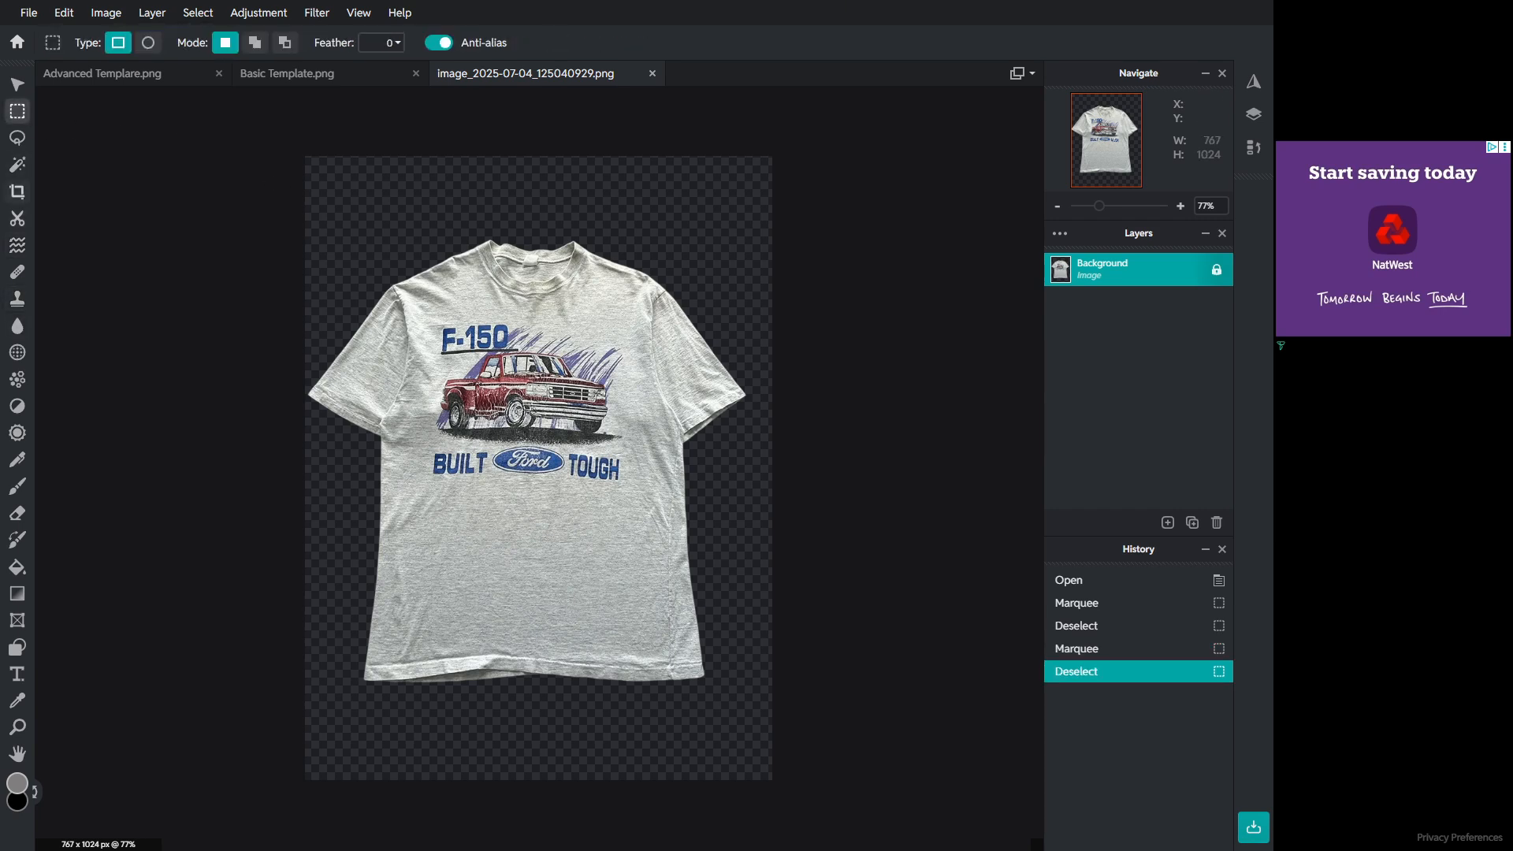
# Step: Set a clone source on plain fabric and clone over the lower part of the truck graphic
pyautogui.press('s')
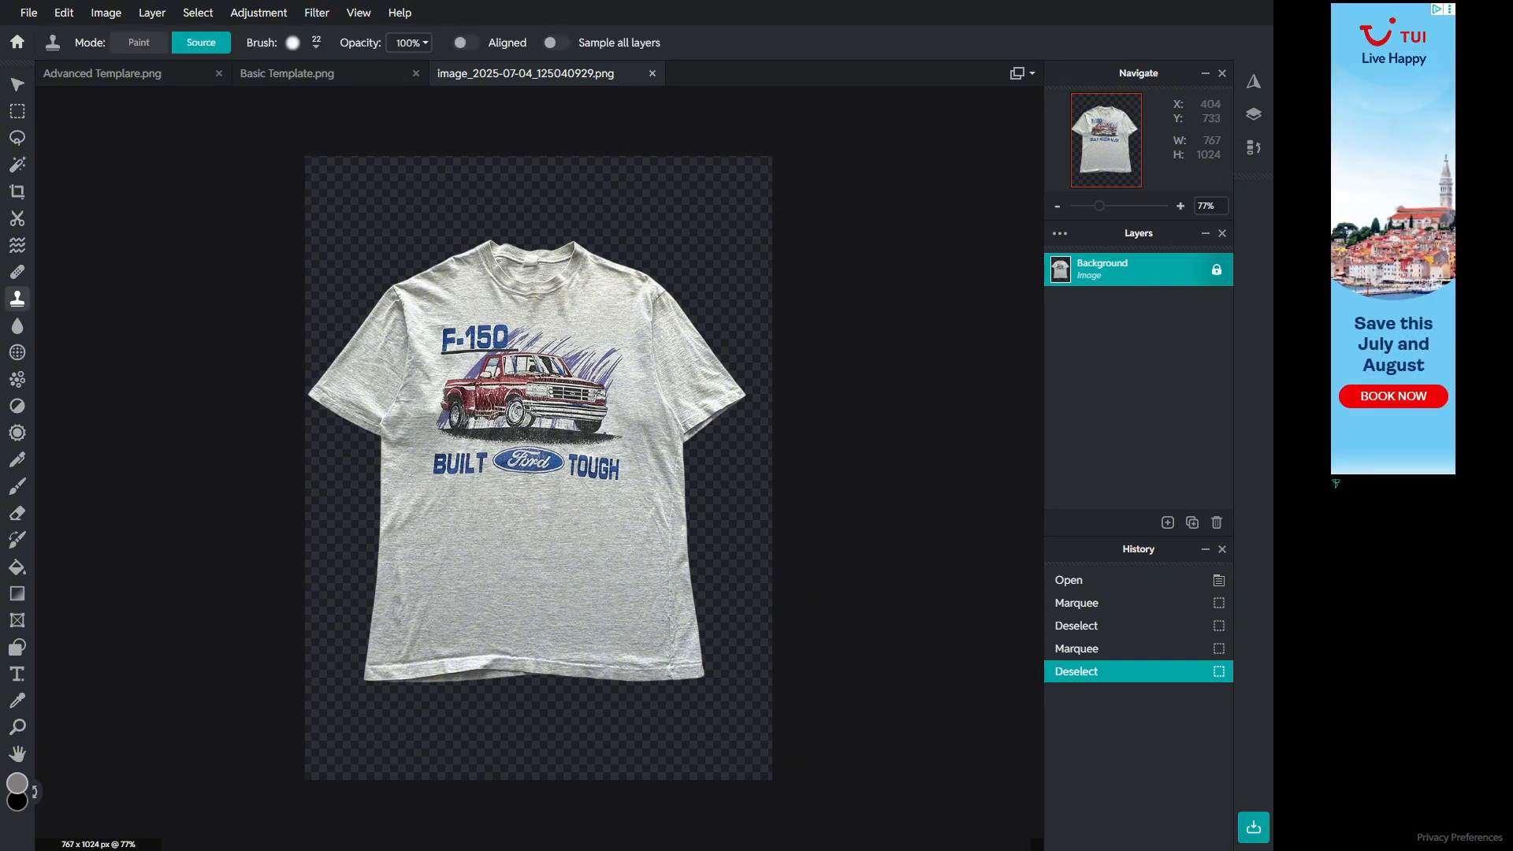
pyautogui.click(544, 503)
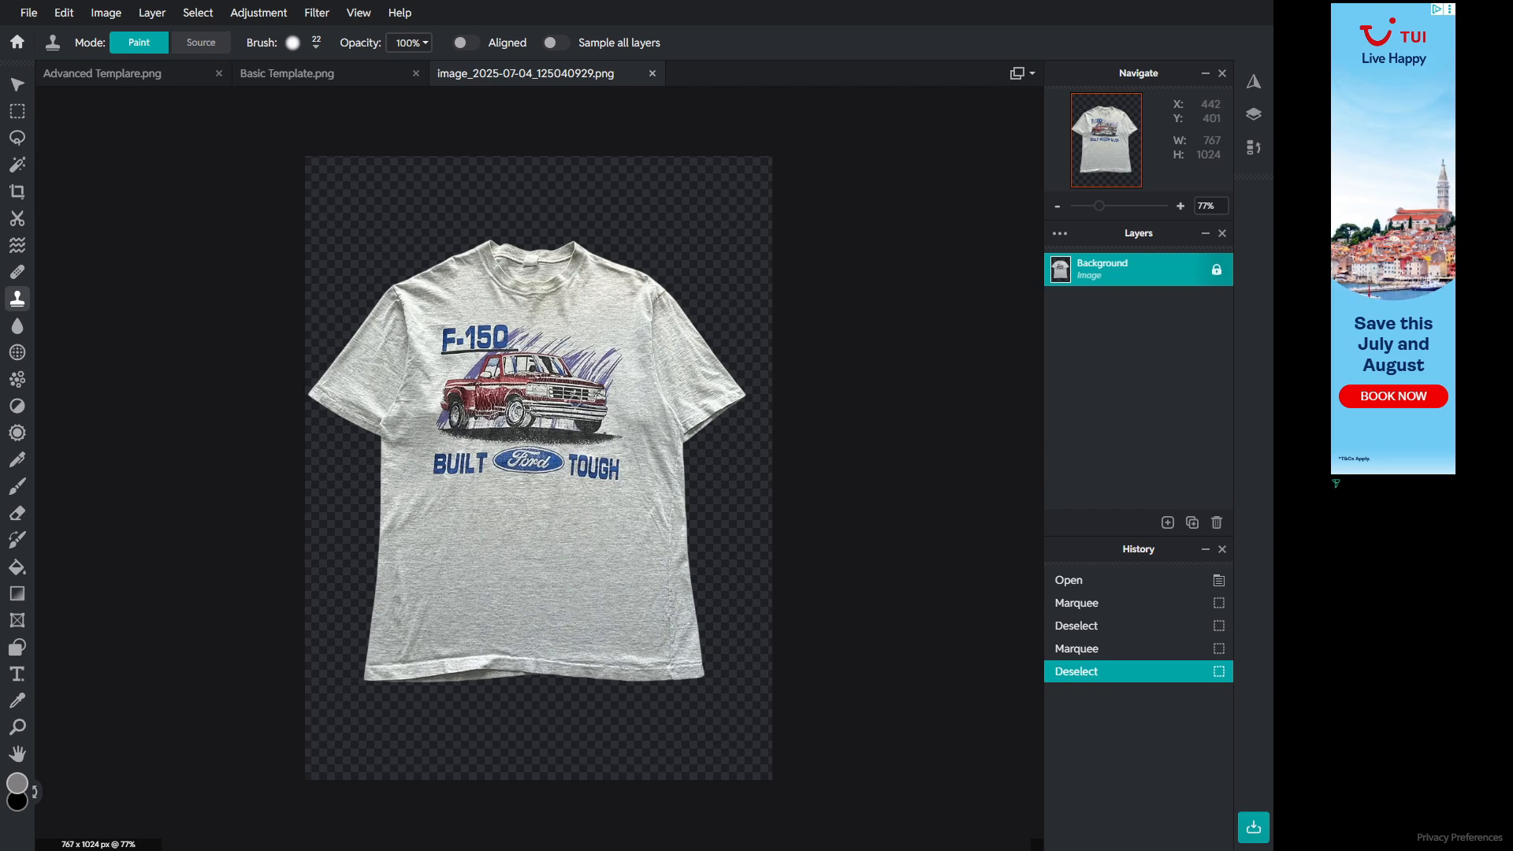
pyautogui.moveTo(573, 400)
pyautogui.mouseDown()
pyautogui.moveTo(608, 391)
pyautogui.moveTo(558, 397)
pyautogui.moveTo(592, 469)
pyautogui.mouseUp()
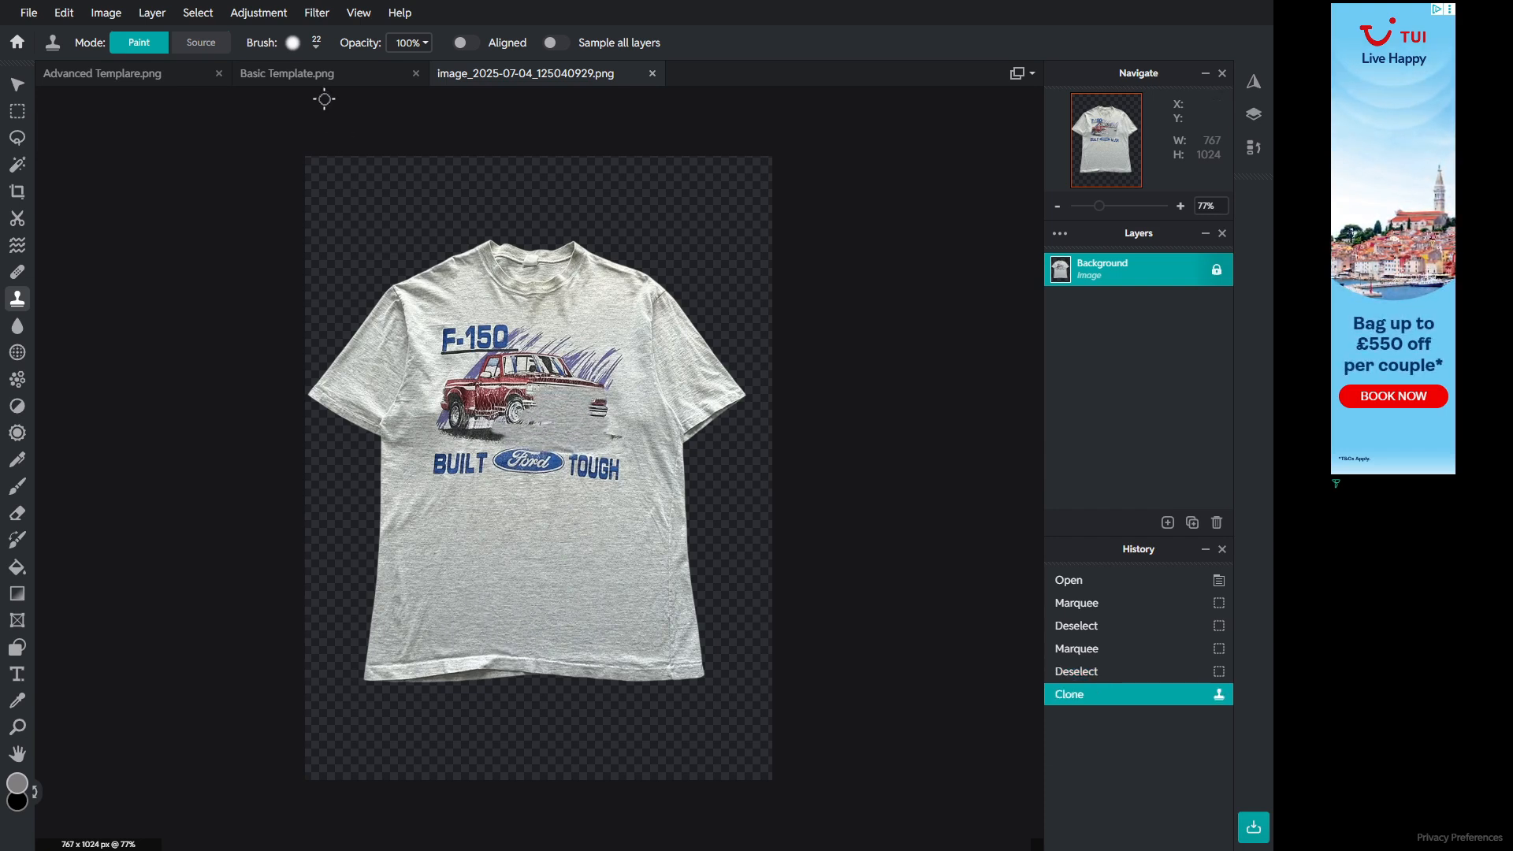
# Step: Set the clone brush size to 43 px and clone fabric over the BUILT Ford TOUGH lettering
pyautogui.click(303, 43)
pyautogui.moveTo(312, 99); pyautogui.dragTo(327, 100)
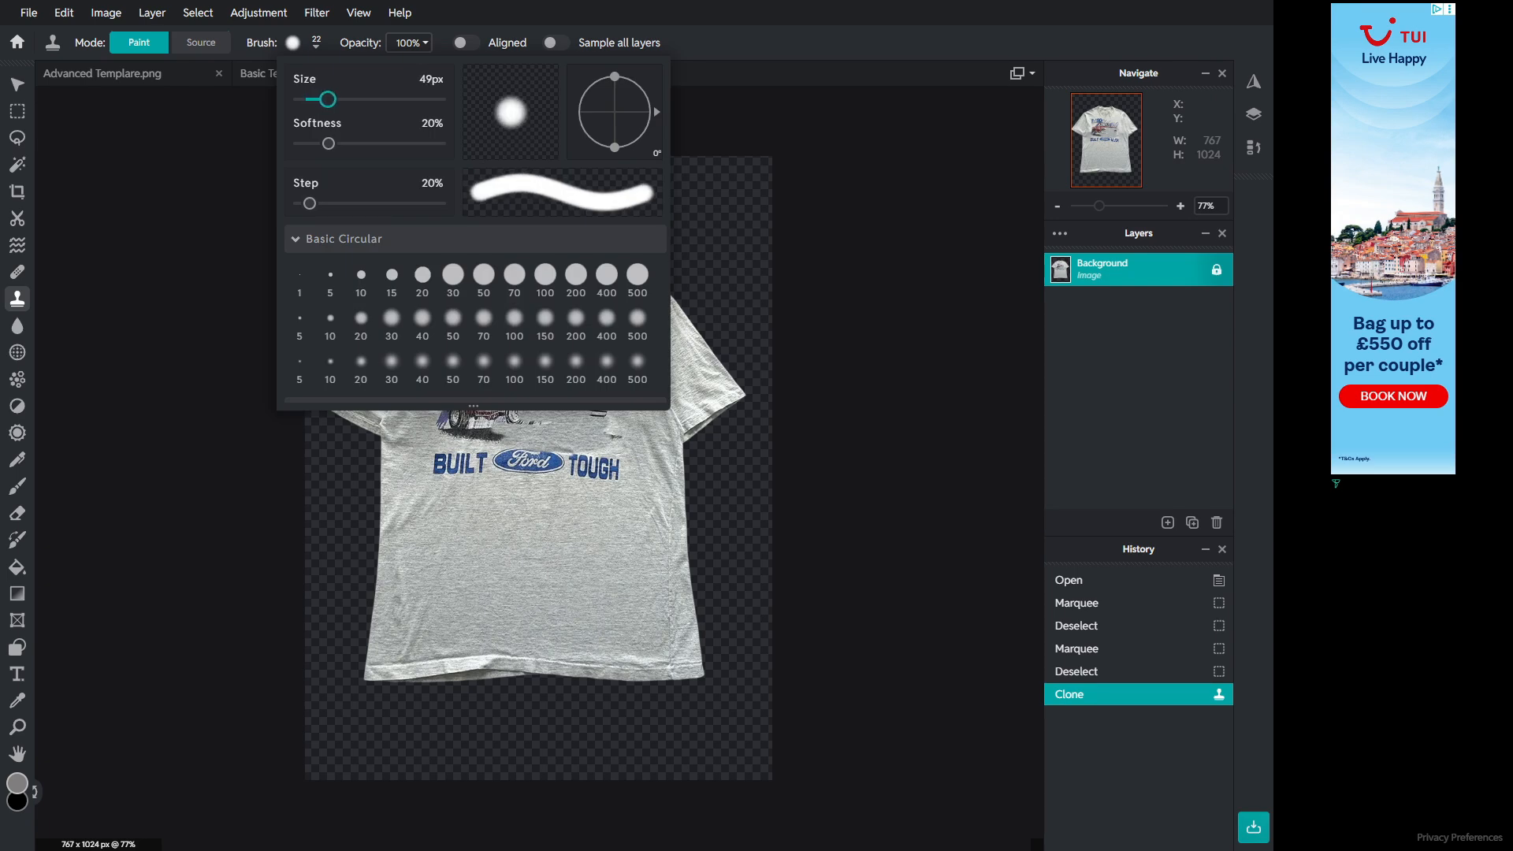
pyautogui.click(587, 451)
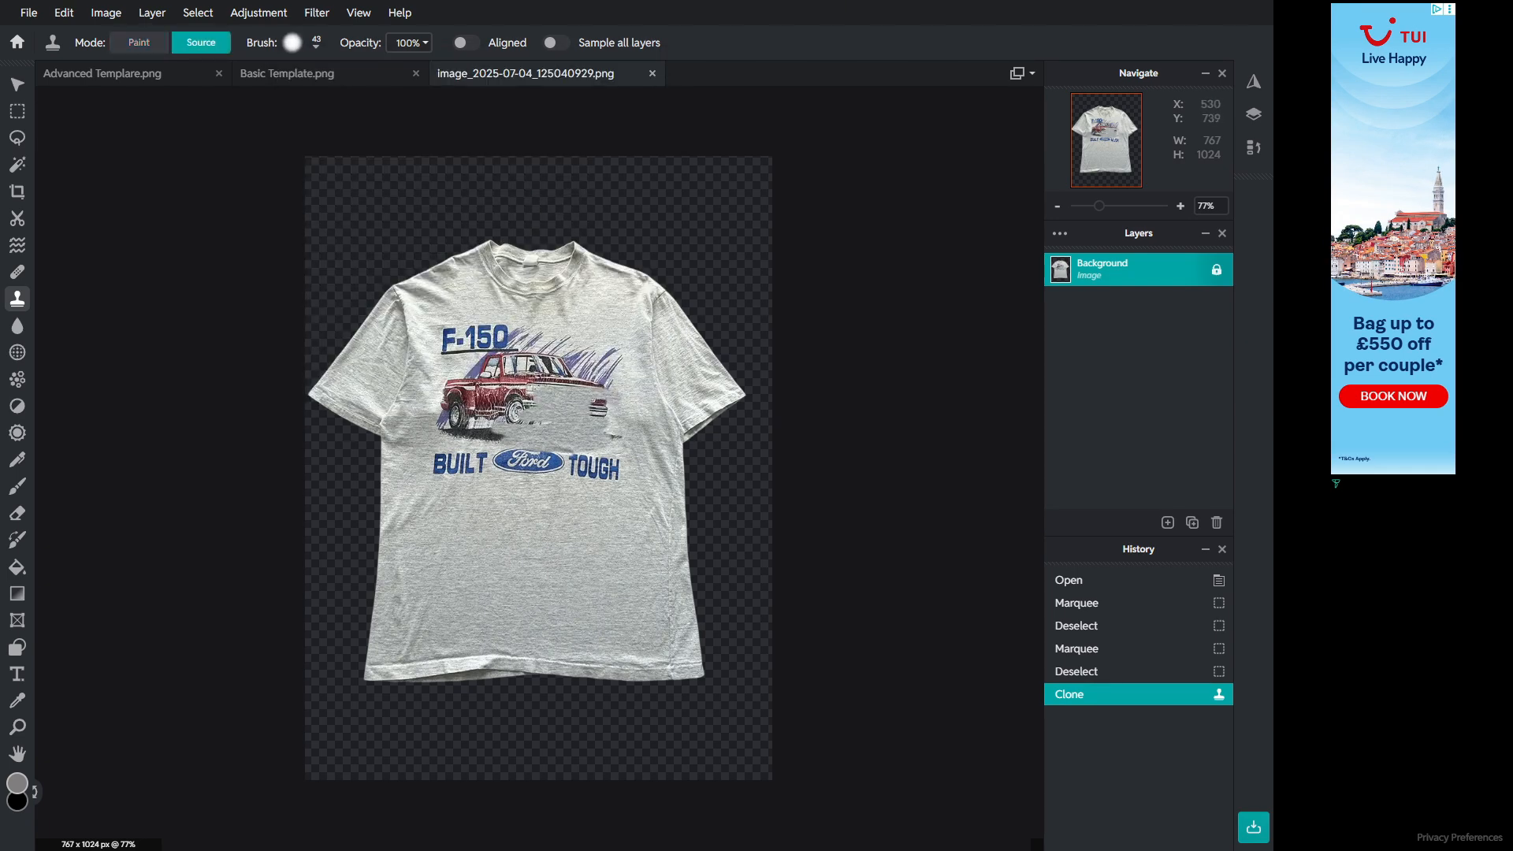
pyautogui.keyDown('alt'); pyautogui.click(592, 440); pyautogui.keyUp('alt')
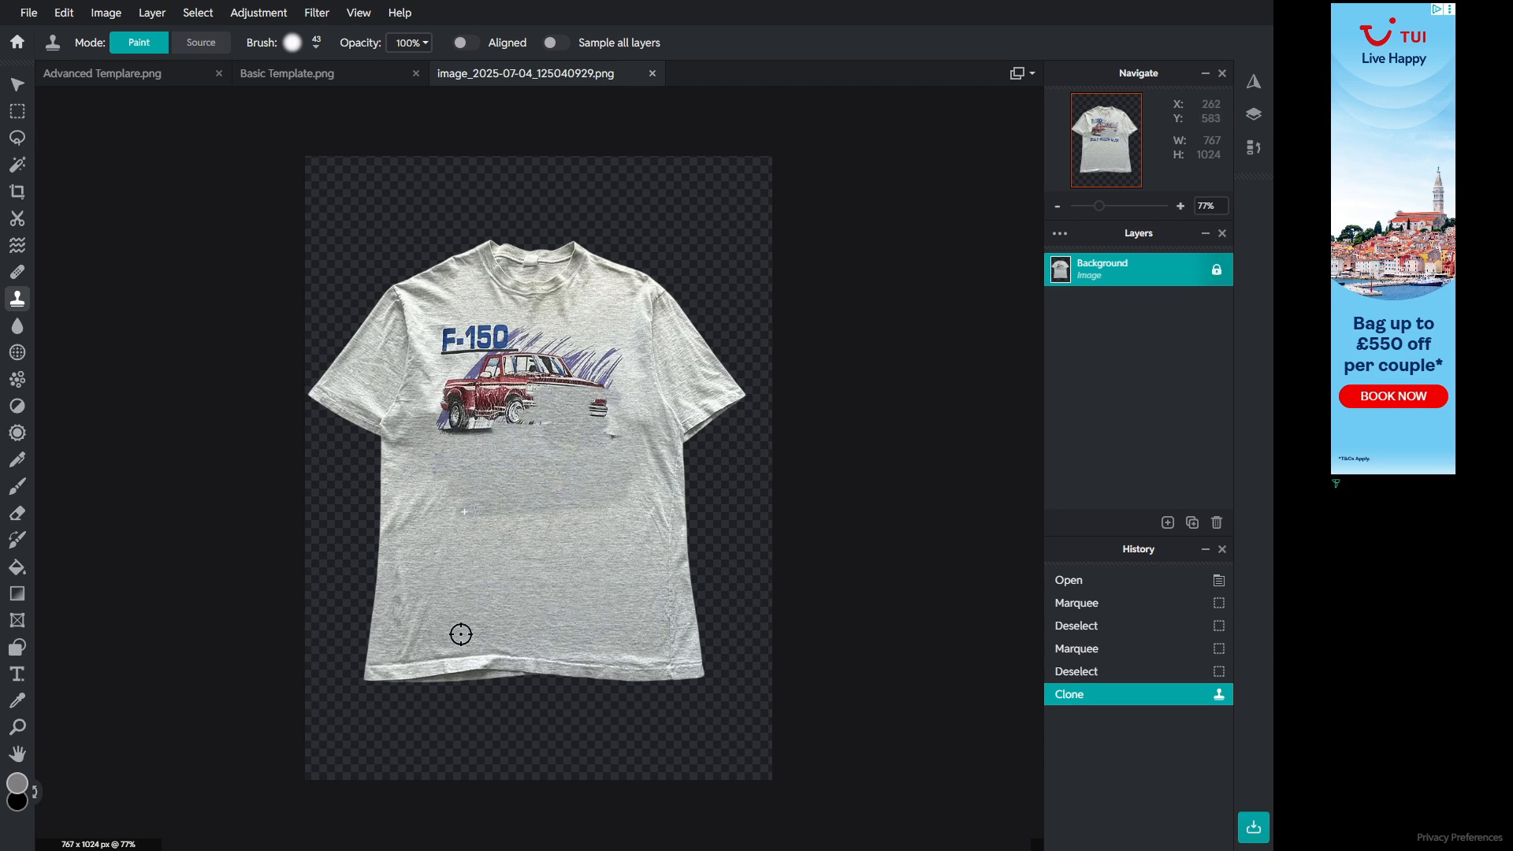
pyautogui.moveTo(464, 511); pyautogui.dragTo(576, 531)
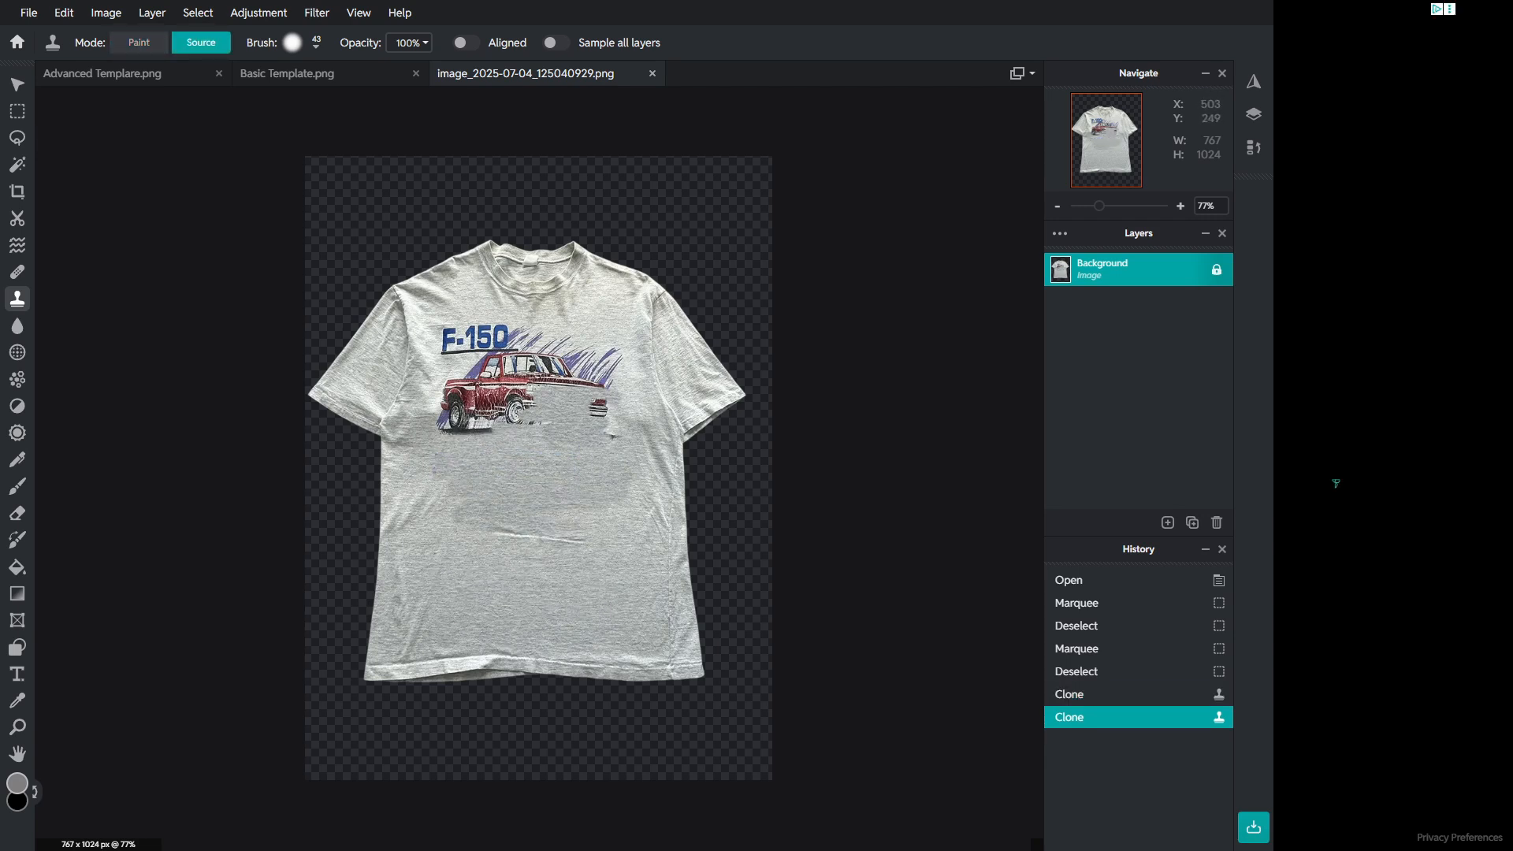
# Step: Clone plain fabric over the remaining lower chest area below the truck
pyautogui.keyDown('alt'); pyautogui.click(613, 308); pyautogui.keyUp('alt')
pyautogui.moveTo(534, 533)
pyautogui.mouseDown()
pyautogui.moveTo(592, 533)
pyautogui.moveTo(514, 508)
pyautogui.moveTo(580, 532)
pyautogui.moveTo(497, 527)
pyautogui.mouseUp()
pyautogui.keyDown('alt'); pyautogui.click(463, 611); pyautogui.keyUp('alt')
pyautogui.keyDown('alt'); pyautogui.click(637, 615); pyautogui.keyUp('alt')
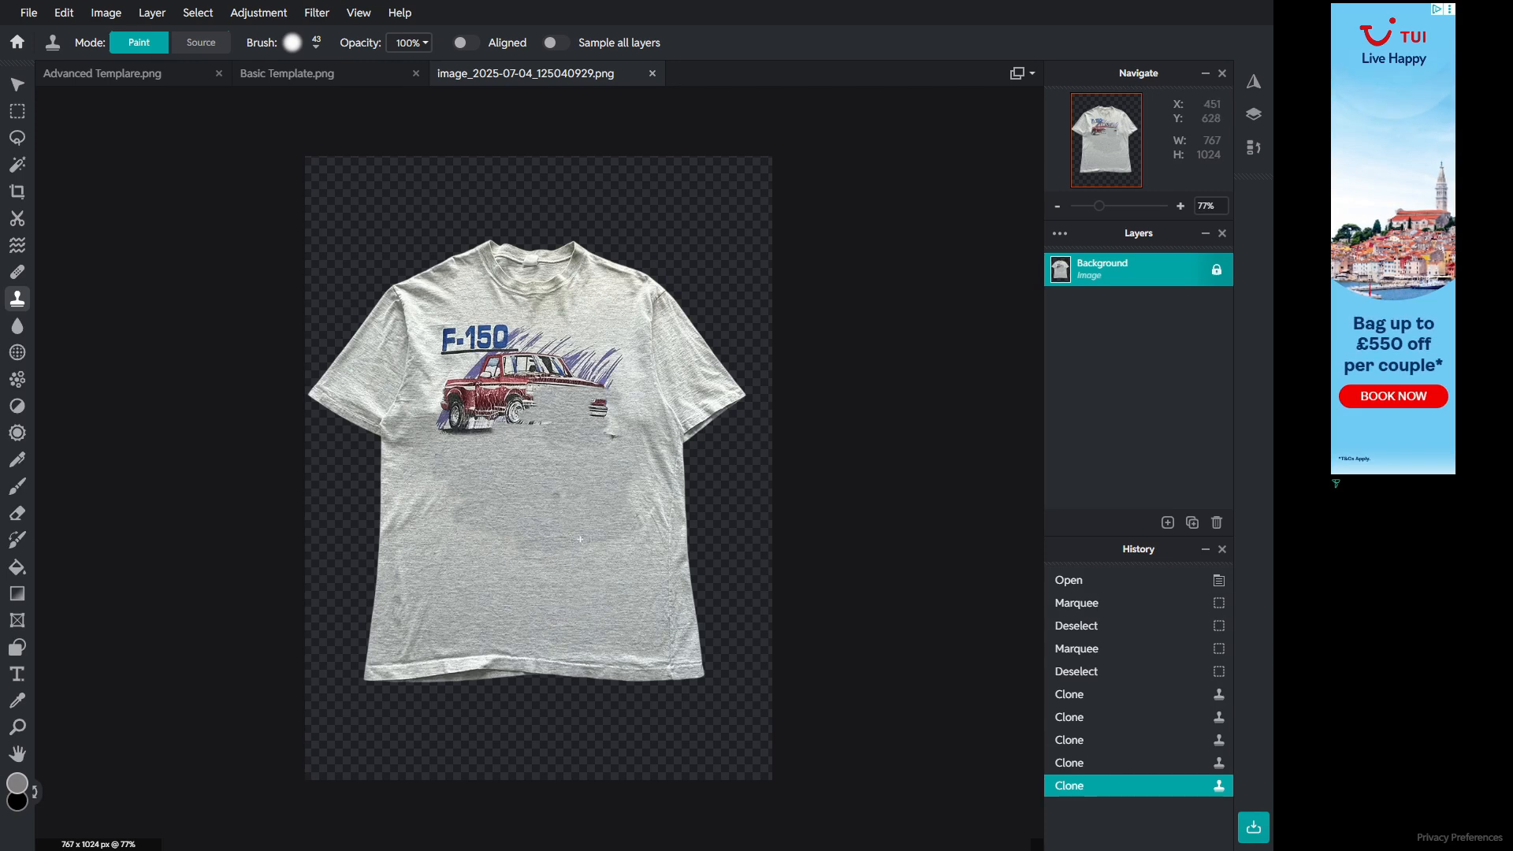
pyautogui.keyDown('alt'); pyautogui.click(642, 576); pyautogui.keyUp('alt')
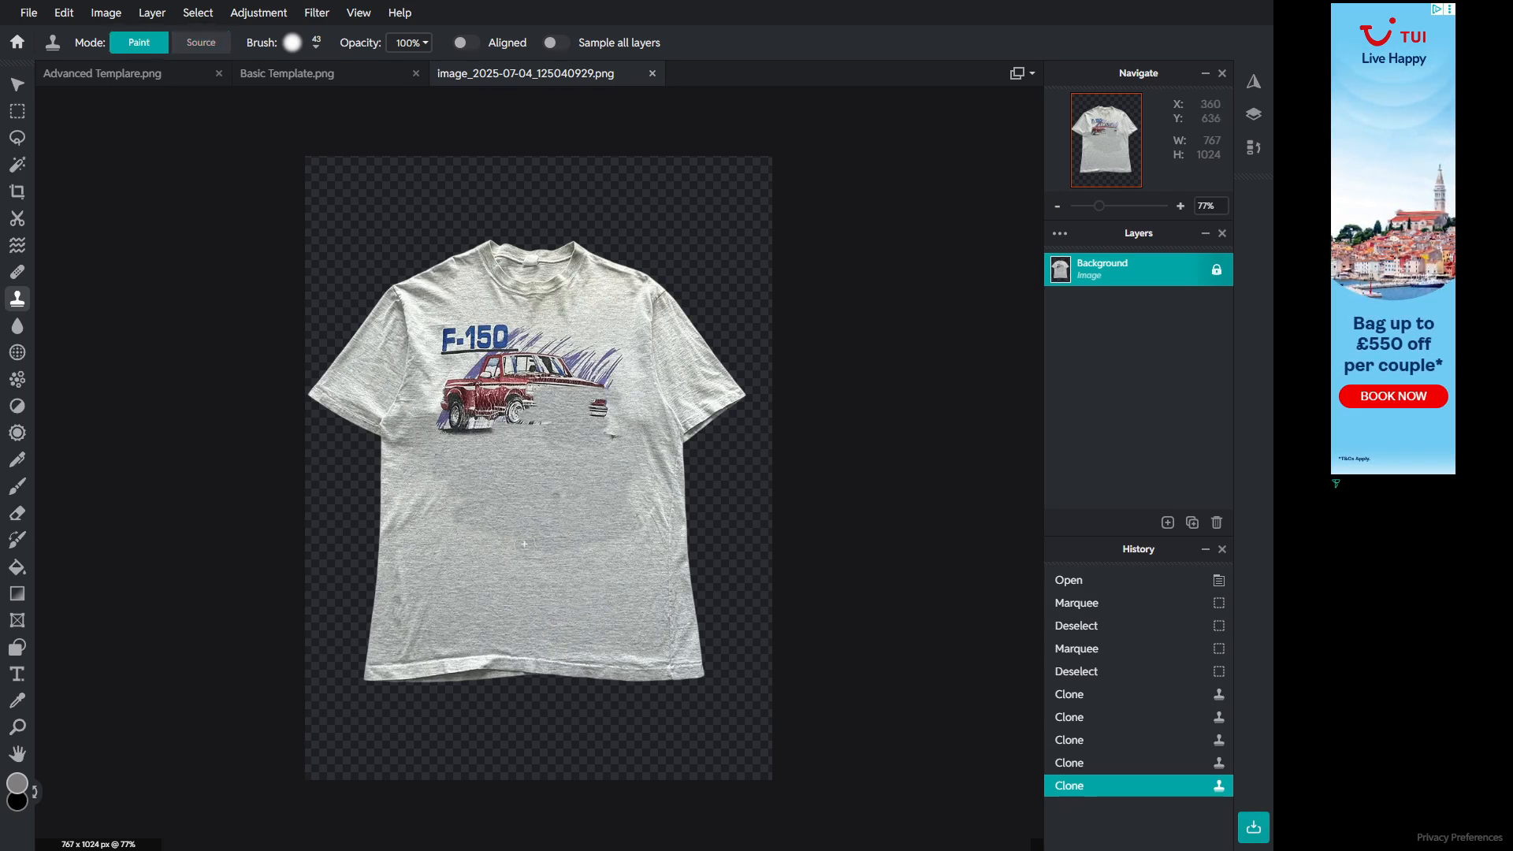
pyautogui.moveTo(593, 545); pyautogui.dragTo(657, 555)
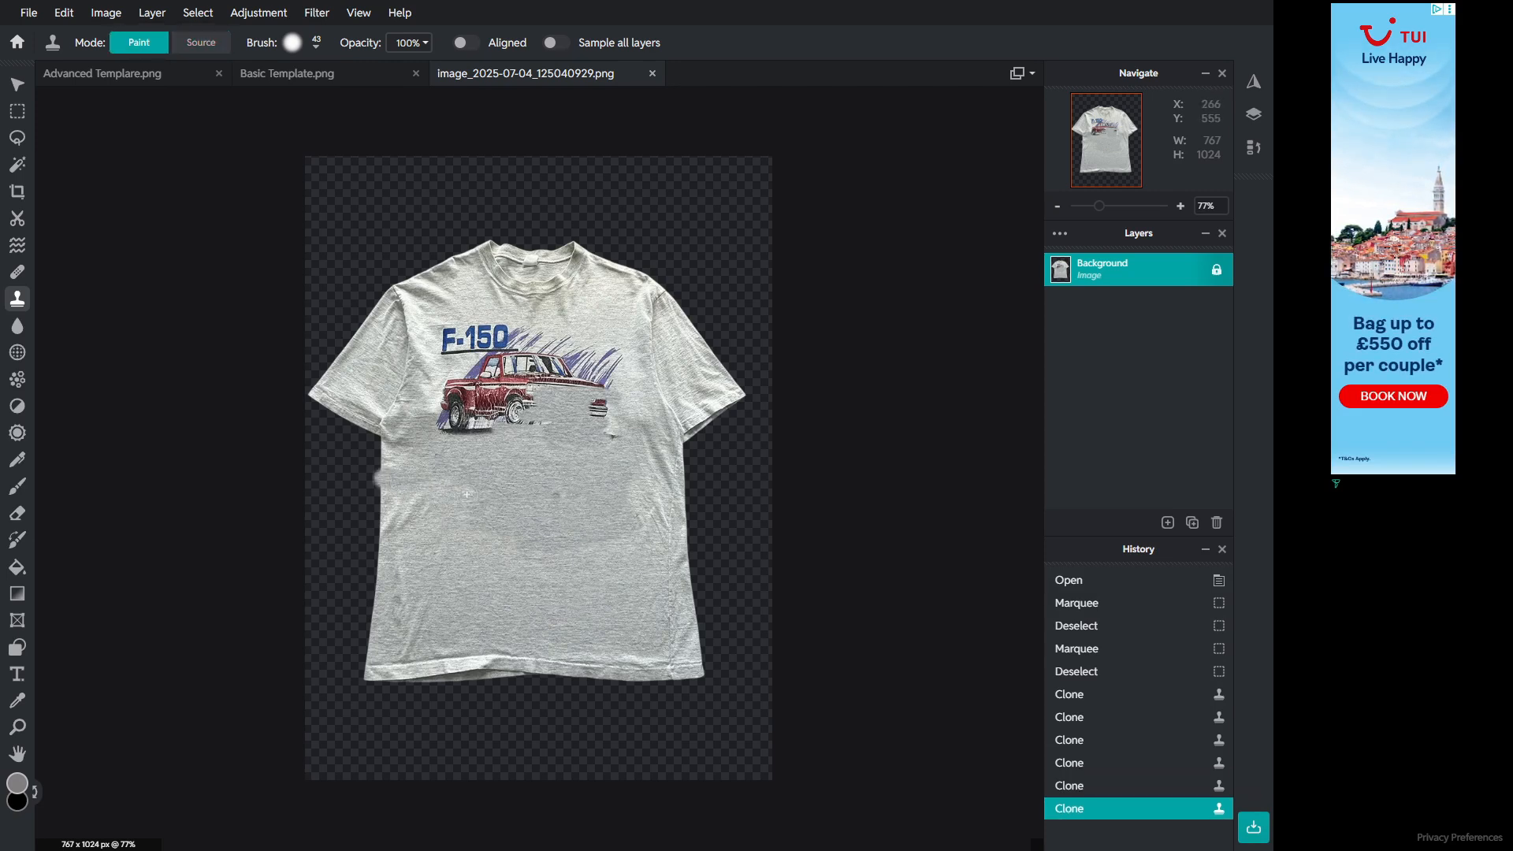
pyautogui.hotkey('ctrl', 'z')
pyautogui.hotkey('ctrl', 'shift', 'z')
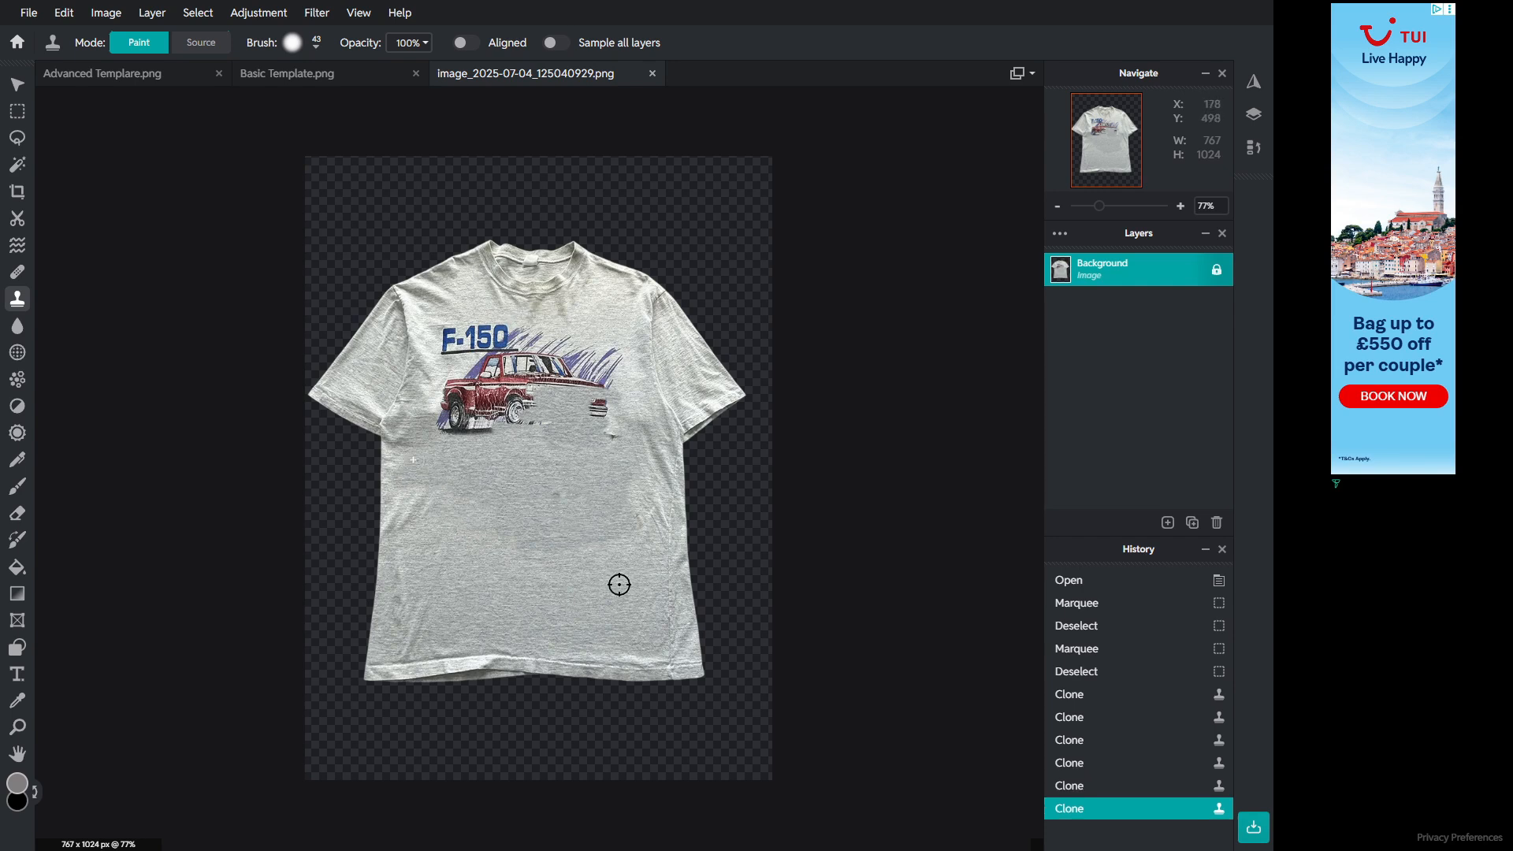
# Step: Clone fabric over the truck body and the F-150 logo on the chest
pyautogui.moveTo(413, 459); pyautogui.dragTo(393, 460)
pyautogui.keyDown('alt'); pyautogui.click(493, 594); pyautogui.keyUp('alt')
pyautogui.moveTo(480, 402)
pyautogui.mouseDown()
pyautogui.moveTo(529, 410)
pyautogui.moveTo(519, 389)
pyautogui.moveTo(474, 405)
pyautogui.moveTo(489, 428)
pyautogui.mouseUp()
pyautogui.keyDown('alt'); pyautogui.click(544, 580); pyautogui.keyUp('alt')
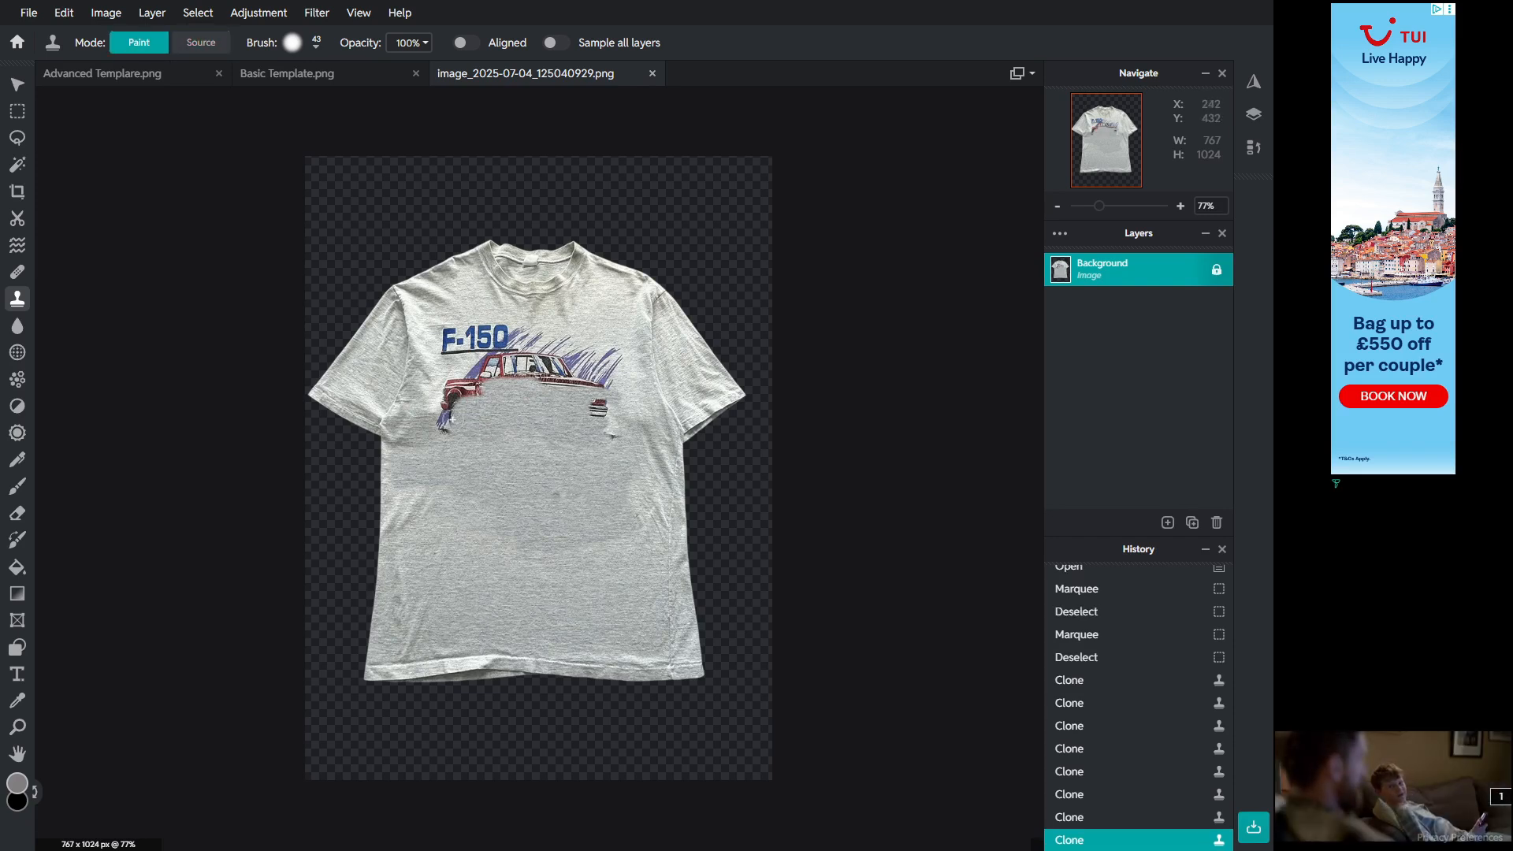
pyautogui.click(447, 395)
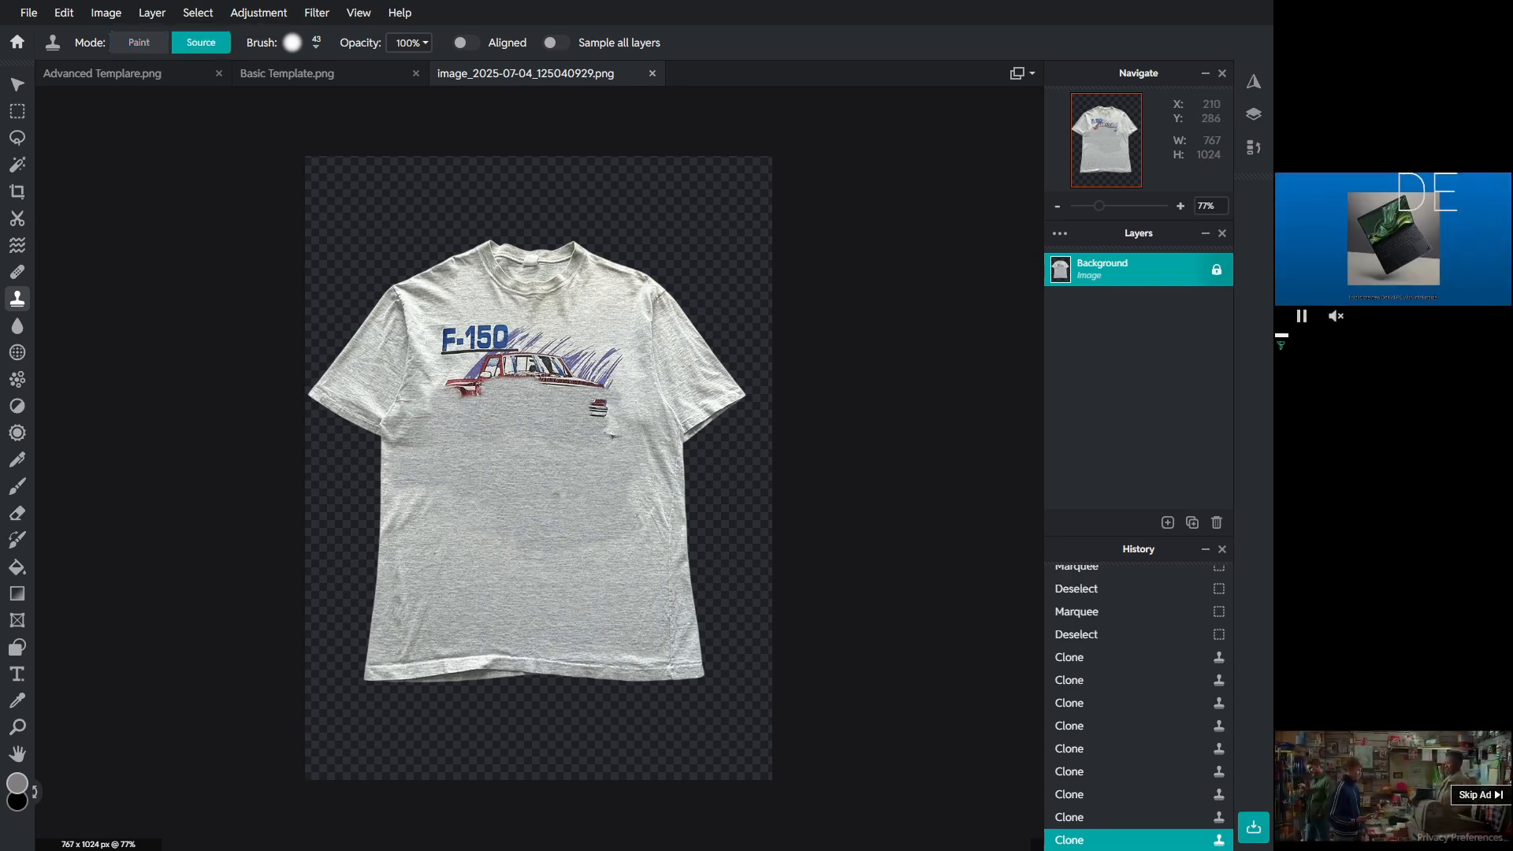
pyautogui.keyDown('alt'); pyautogui.click(433, 330); pyautogui.keyUp('alt')
pyautogui.moveTo(464, 390)
pyautogui.mouseDown()
pyautogui.moveTo(475, 381)
pyautogui.moveTo(449, 334)
pyautogui.mouseUp()
pyautogui.hotkey('ctrl', 'z')
pyautogui.keyDown('alt'); pyautogui.click(637, 499); pyautogui.keyUp('alt')
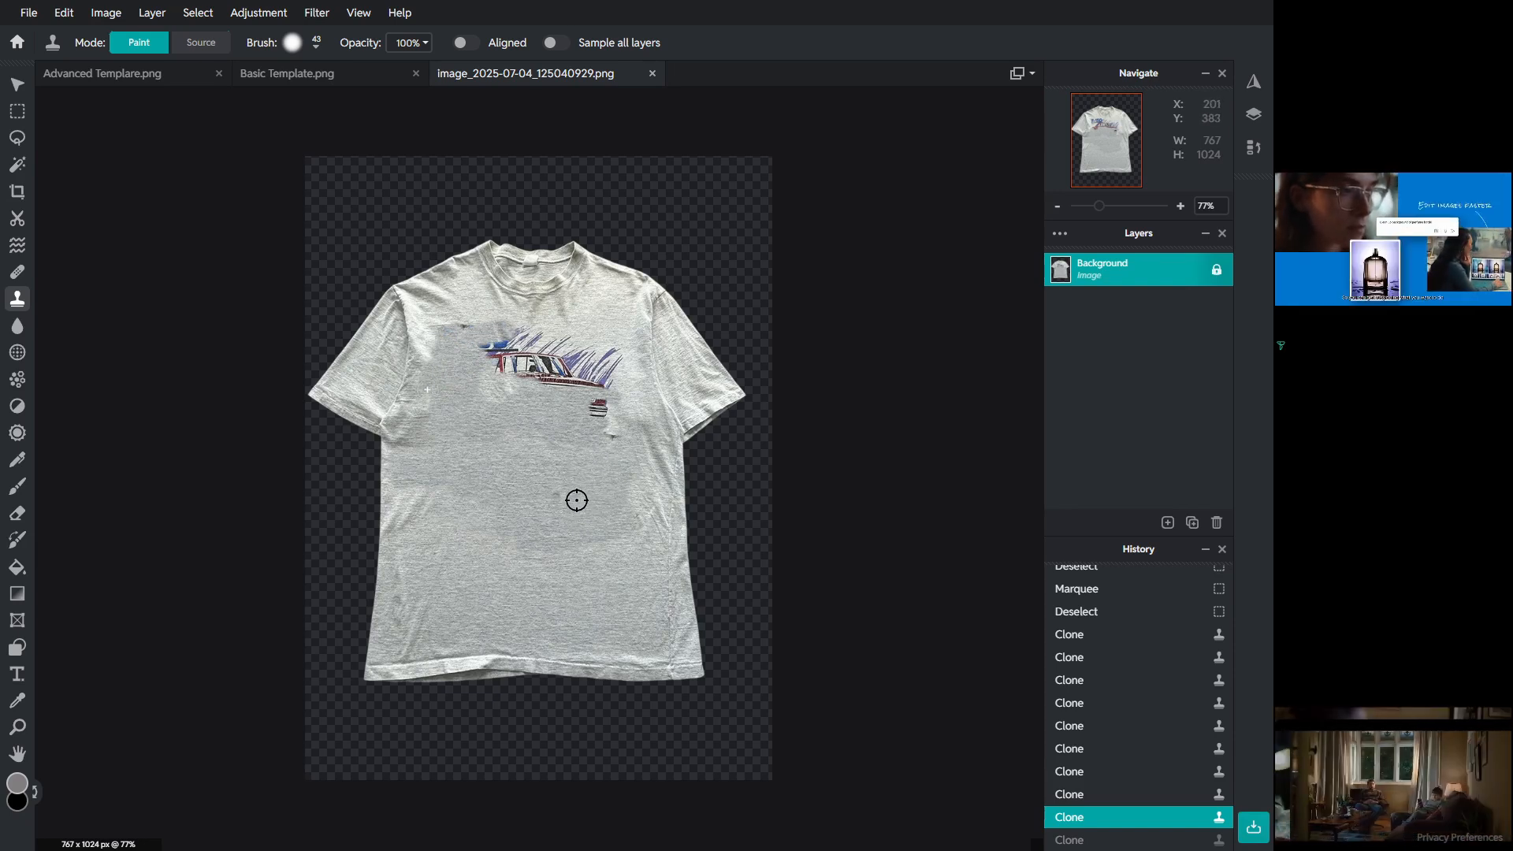
pyautogui.moveTo(427, 389)
pyautogui.mouseDown()
pyautogui.moveTo(417, 516)
pyautogui.moveTo(416, 500)
pyautogui.mouseUp()
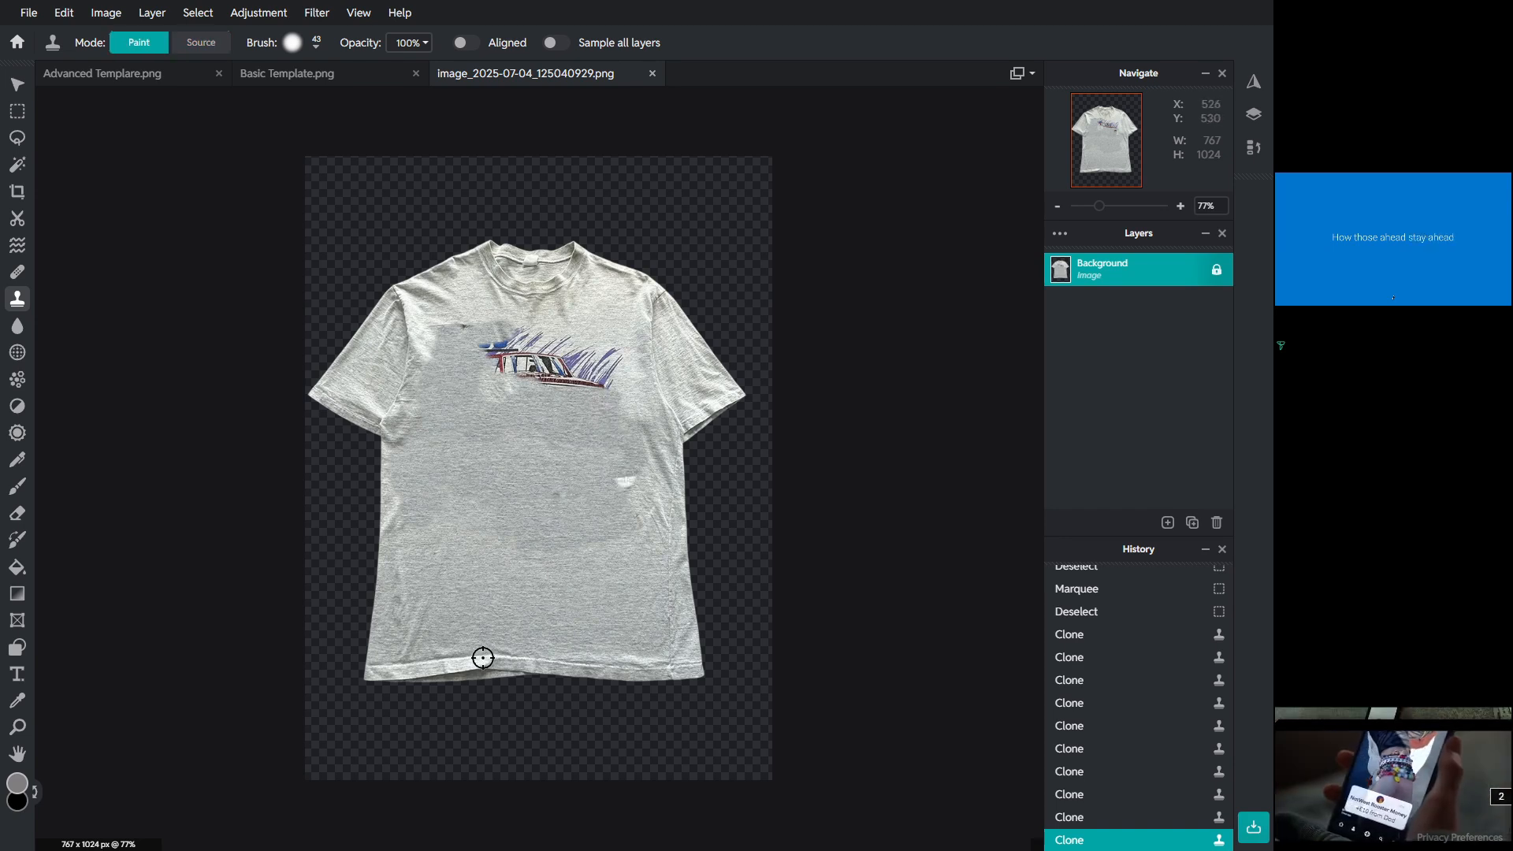
# Step: Clone fabric over the remaining purple streaks and truck remnants on the chest
pyautogui.keyDown('alt'); pyautogui.click(531, 623); pyautogui.keyUp('alt')
pyautogui.moveTo(627, 486); pyautogui.dragTo(645, 502)
pyautogui.keyDown('alt'); pyautogui.click(634, 447); pyautogui.keyUp('alt')
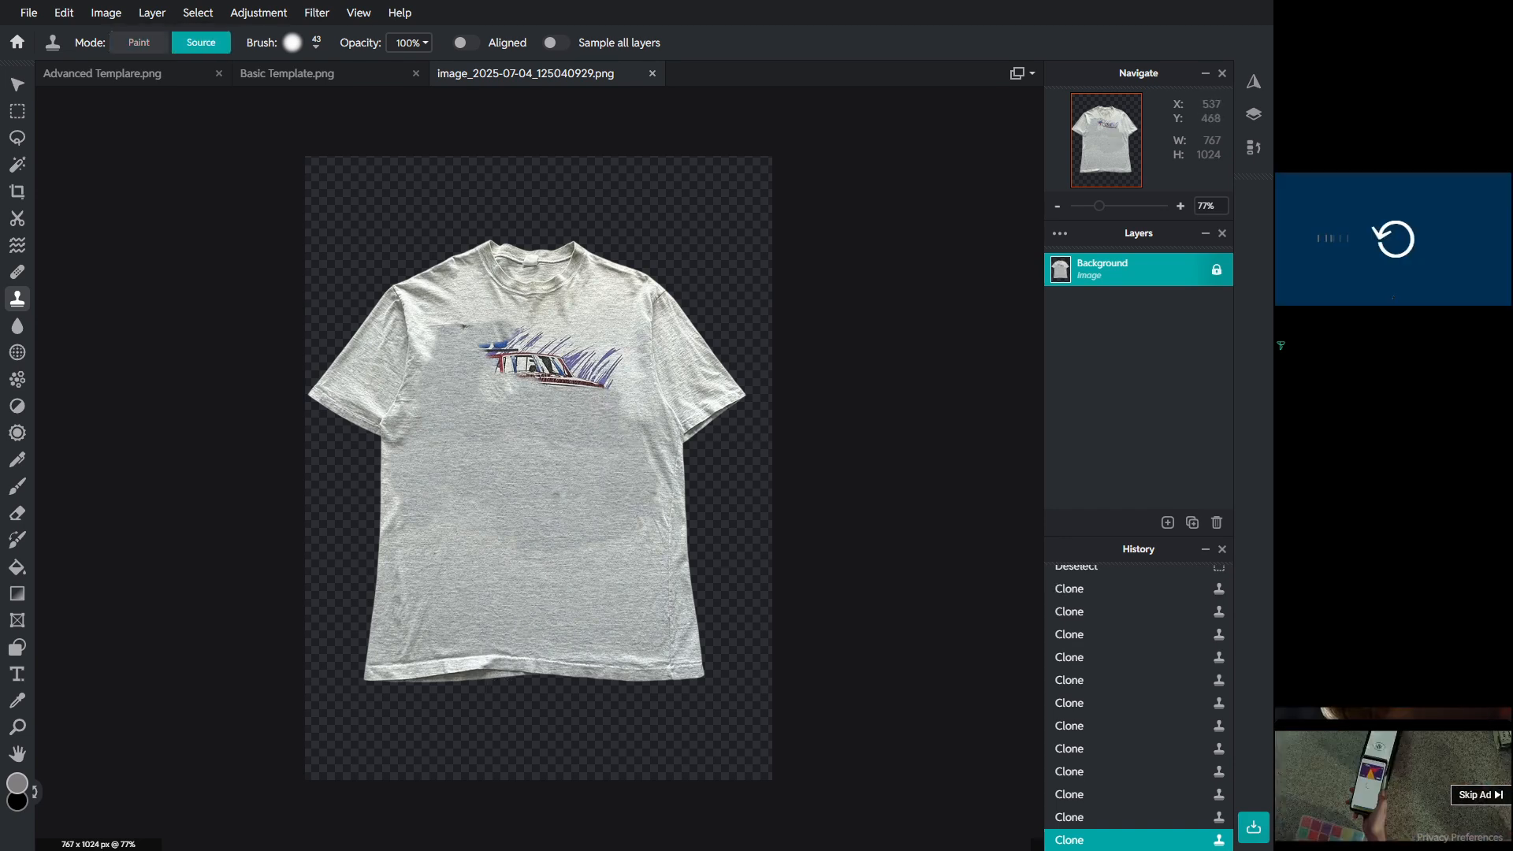
pyautogui.moveTo(608, 383)
pyautogui.mouseDown()
pyautogui.moveTo(506, 388)
pyautogui.moveTo(611, 405)
pyautogui.mouseUp()
pyautogui.keyDown('alt'); pyautogui.click(537, 445); pyautogui.keyUp('alt')
pyautogui.moveTo(613, 365); pyautogui.dragTo(558, 353)
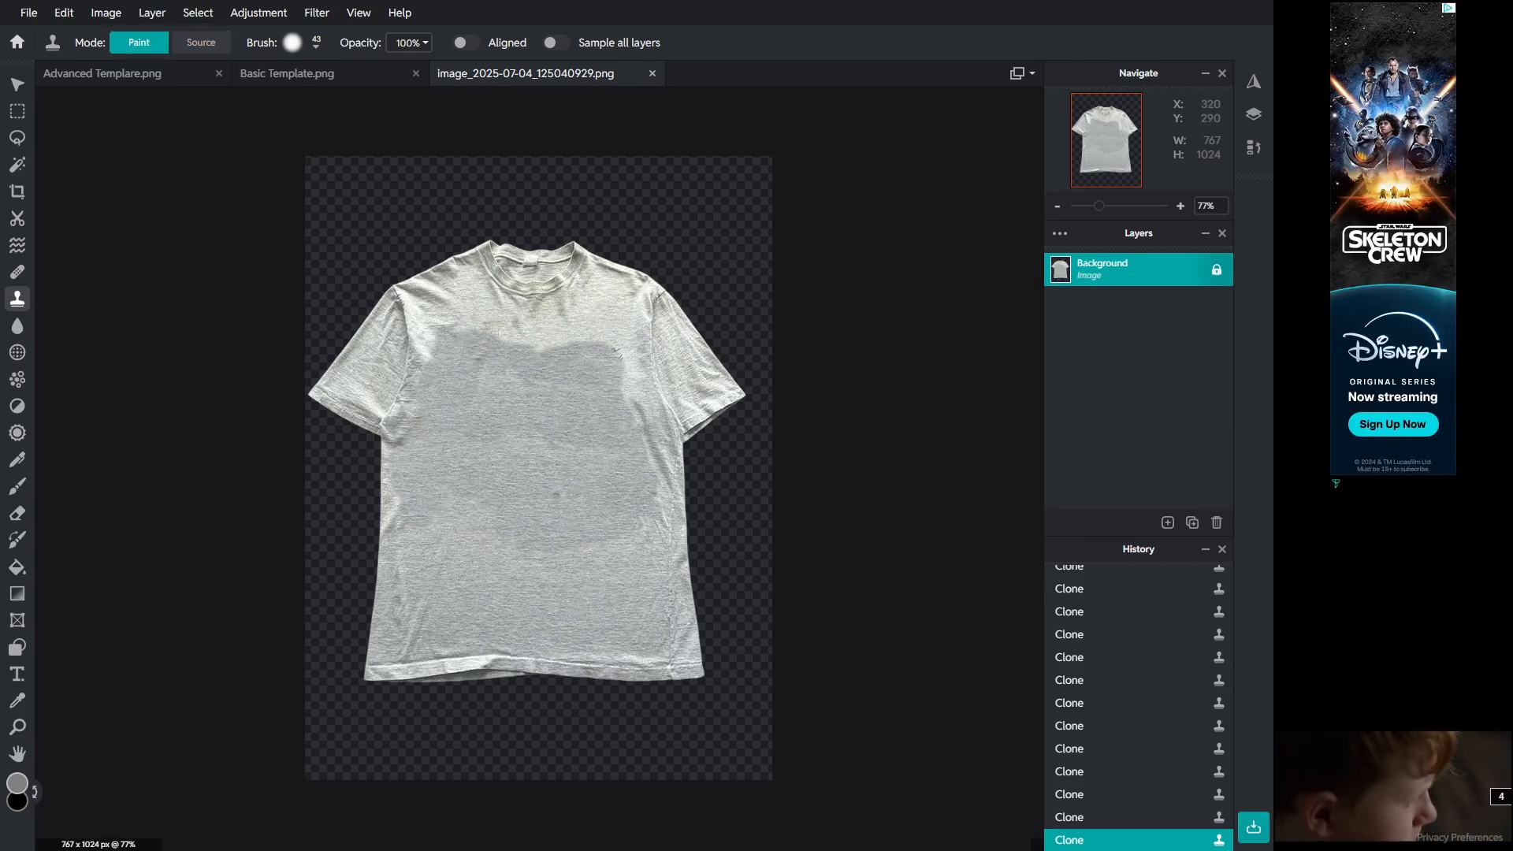
pyautogui.hotkey('ctrl', 'z')
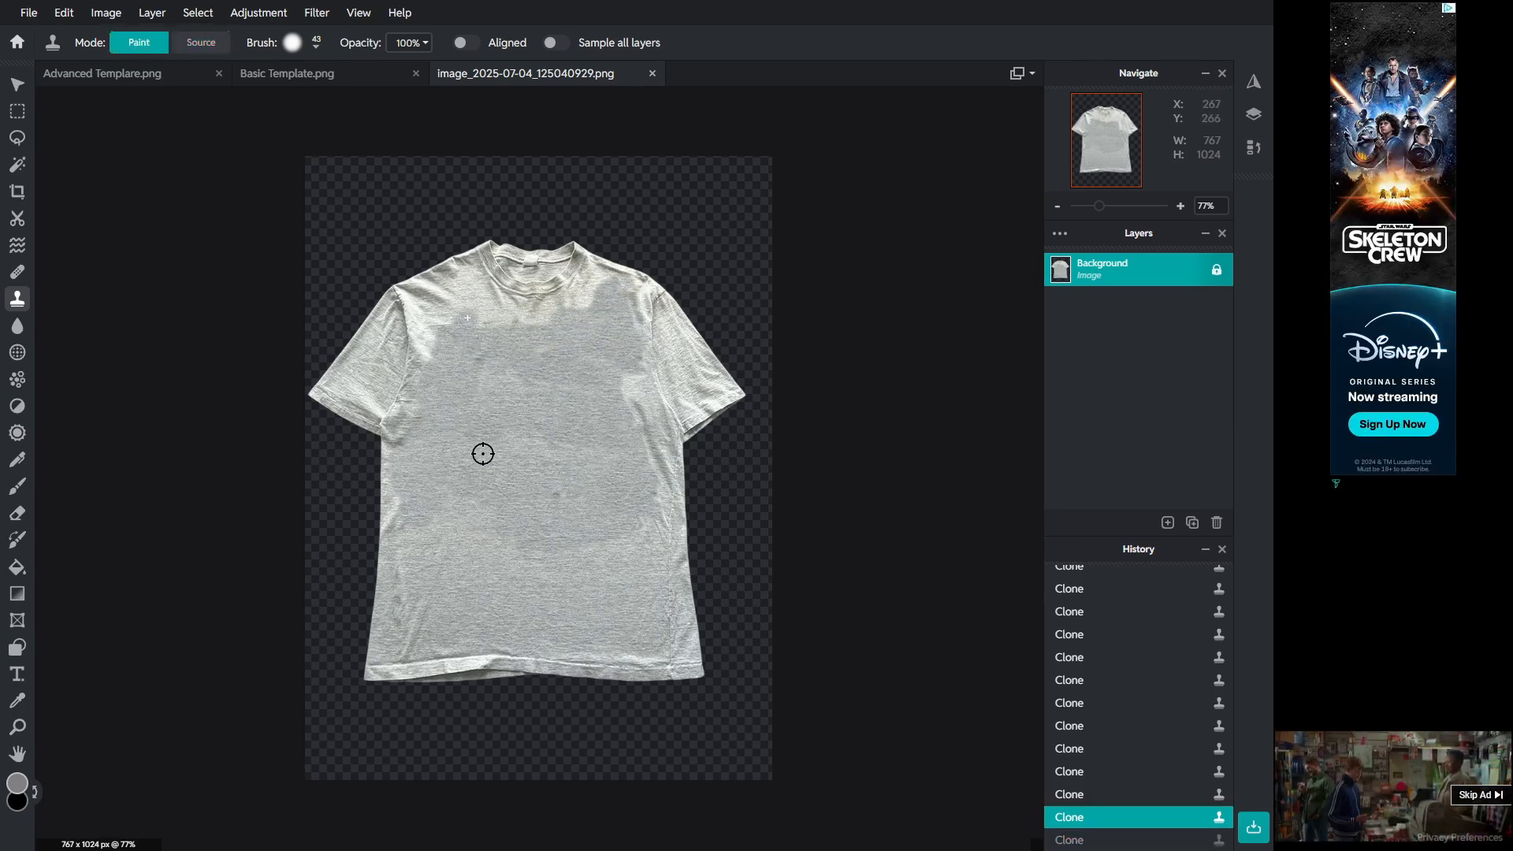
pyautogui.hotkey('ctrl', 'shift', 'z')
# Step: Clone fabric across blotchy patches on the chest and sleeves to even out the texture
pyautogui.keyDown('ctrl'); pyautogui.click(457, 305); pyautogui.keyUp('ctrl')
pyautogui.moveTo(477, 315)
pyautogui.mouseDown()
pyautogui.moveTo(509, 317)
pyautogui.moveTo(459, 330)
pyautogui.mouseUp()
pyautogui.keyDown('ctrl'); pyautogui.click(685, 362); pyautogui.keyUp('ctrl')
pyautogui.moveTo(605, 290)
pyautogui.mouseDown()
pyautogui.moveTo(635, 331)
pyautogui.moveTo(593, 332)
pyautogui.moveTo(612, 339)
pyautogui.moveTo(608, 298)
pyautogui.moveTo(597, 325)
pyautogui.moveTo(531, 322)
pyautogui.moveTo(611, 300)
pyautogui.mouseUp()
pyautogui.keyDown('ctrl'); pyautogui.click(654, 413); pyautogui.keyUp('ctrl')
pyautogui.keyDown('ctrl'); pyautogui.click(628, 381); pyautogui.keyUp('ctrl')
pyautogui.keyDown('ctrl'); pyautogui.click(453, 493); pyautogui.keyUp('ctrl')
pyautogui.keyDown('ctrl'); pyautogui.click(335, 382); pyautogui.keyUp('ctrl')
pyautogui.keyDown('ctrl'); pyautogui.click(366, 382); pyautogui.keyUp('ctrl')
pyautogui.keyDown('ctrl'); pyautogui.click(621, 432); pyautogui.keyUp('ctrl')
# Step: Sample fabric near the collar and clone over the blotches on the upper chest
pyautogui.scroll(-4, 621, 431)
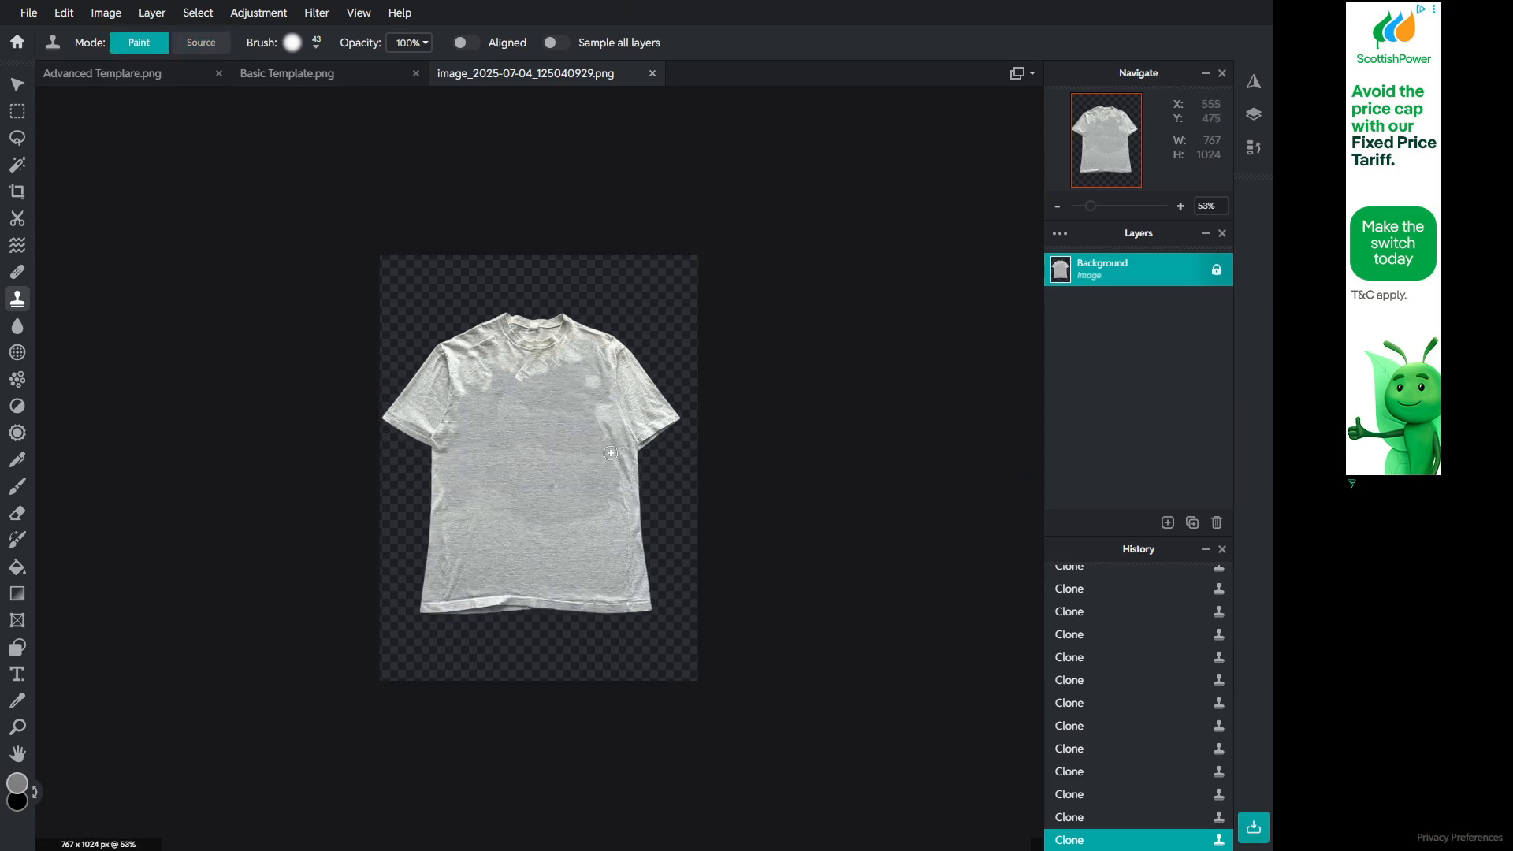
pyautogui.scroll(5, 621, 432)
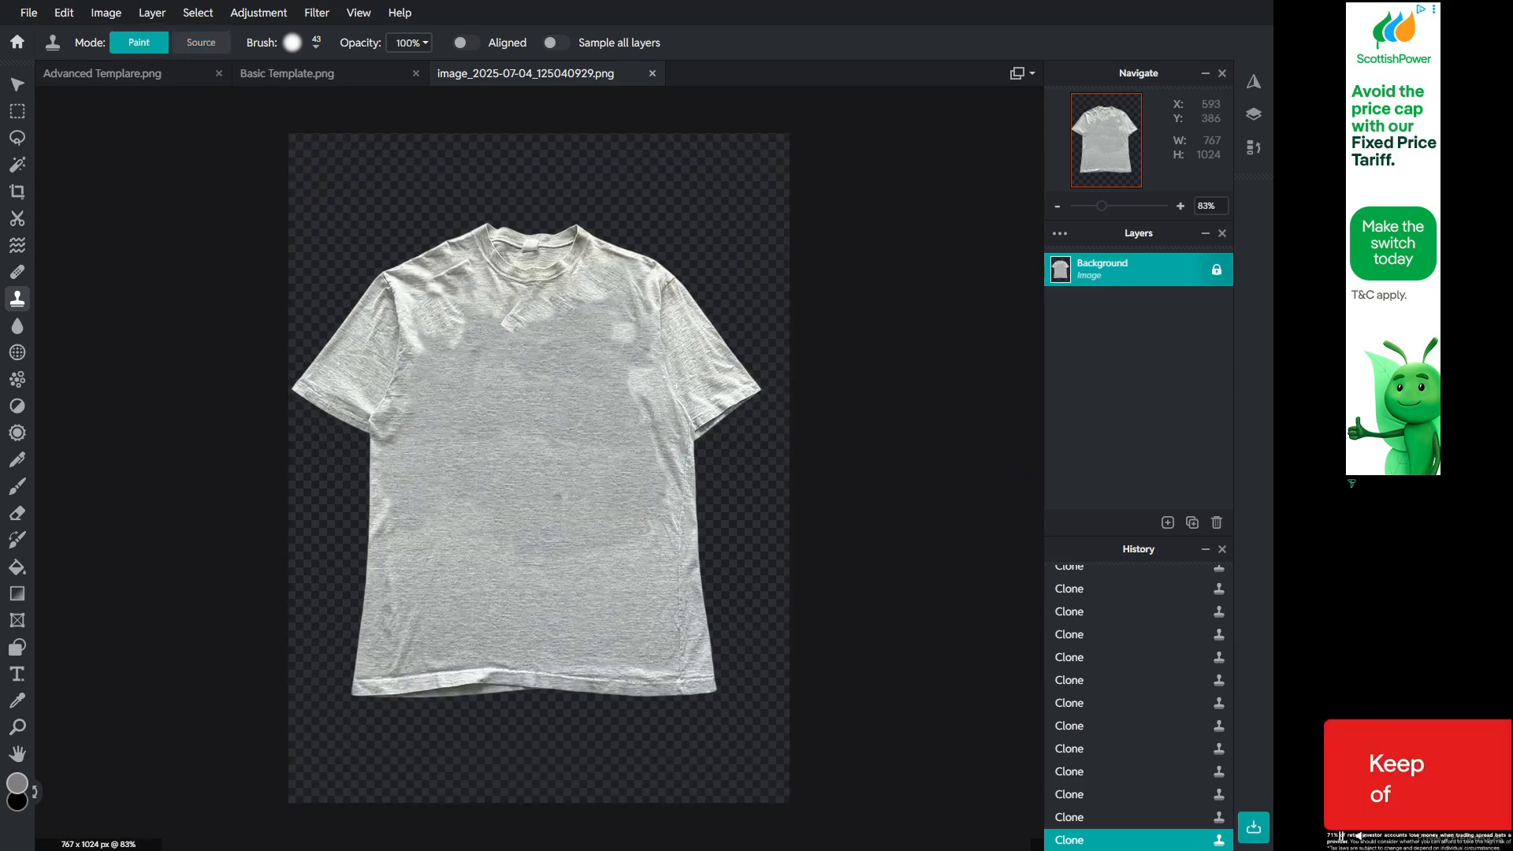
pyautogui.click(501, 308)
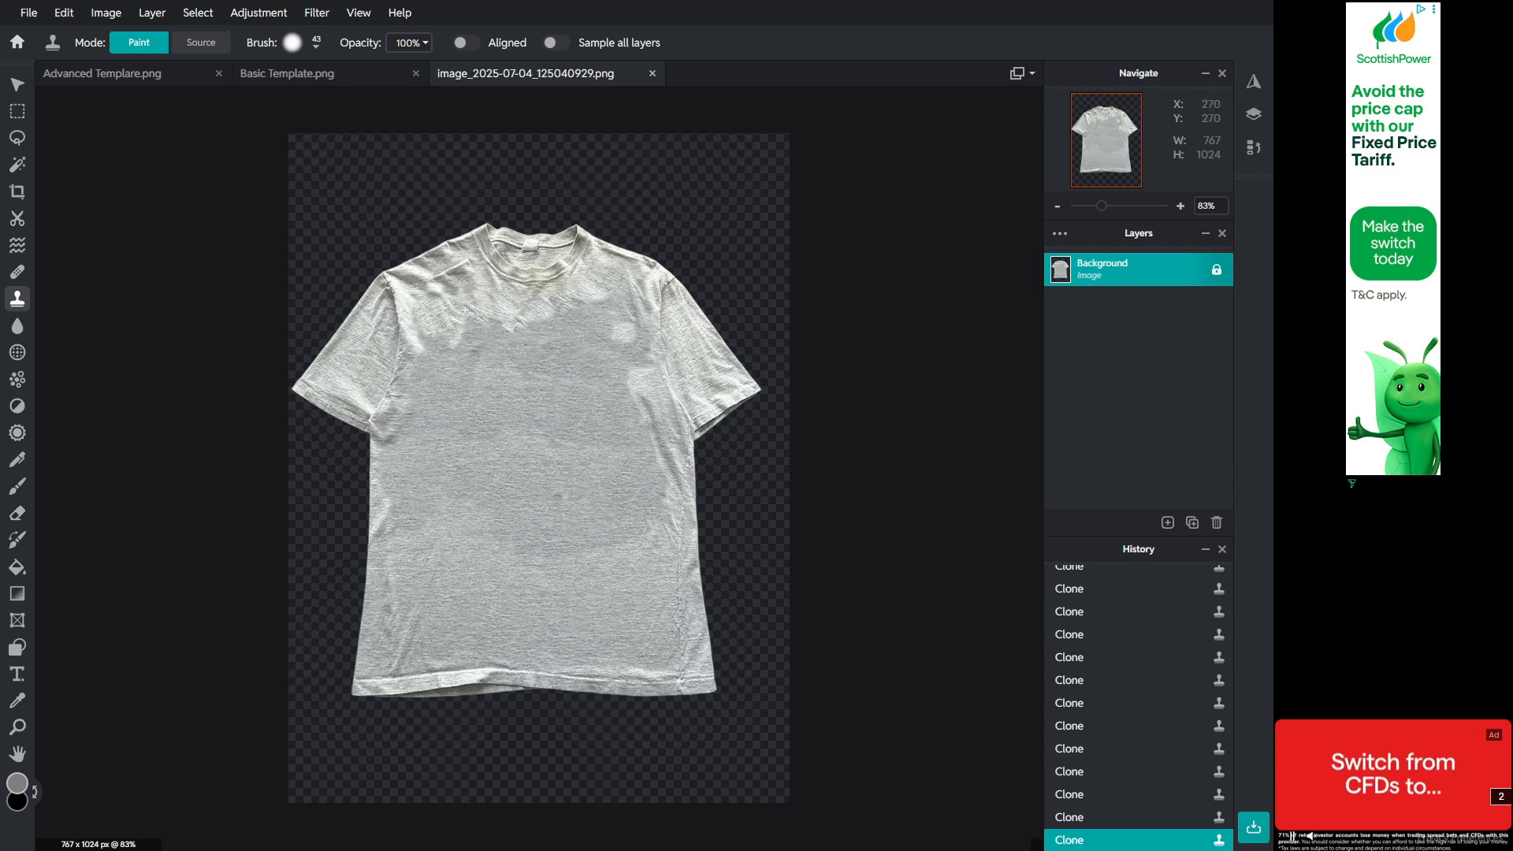
pyautogui.press('alt')
pyautogui.keyDown('alt'); pyautogui.click(593, 313); pyautogui.keyUp('alt')
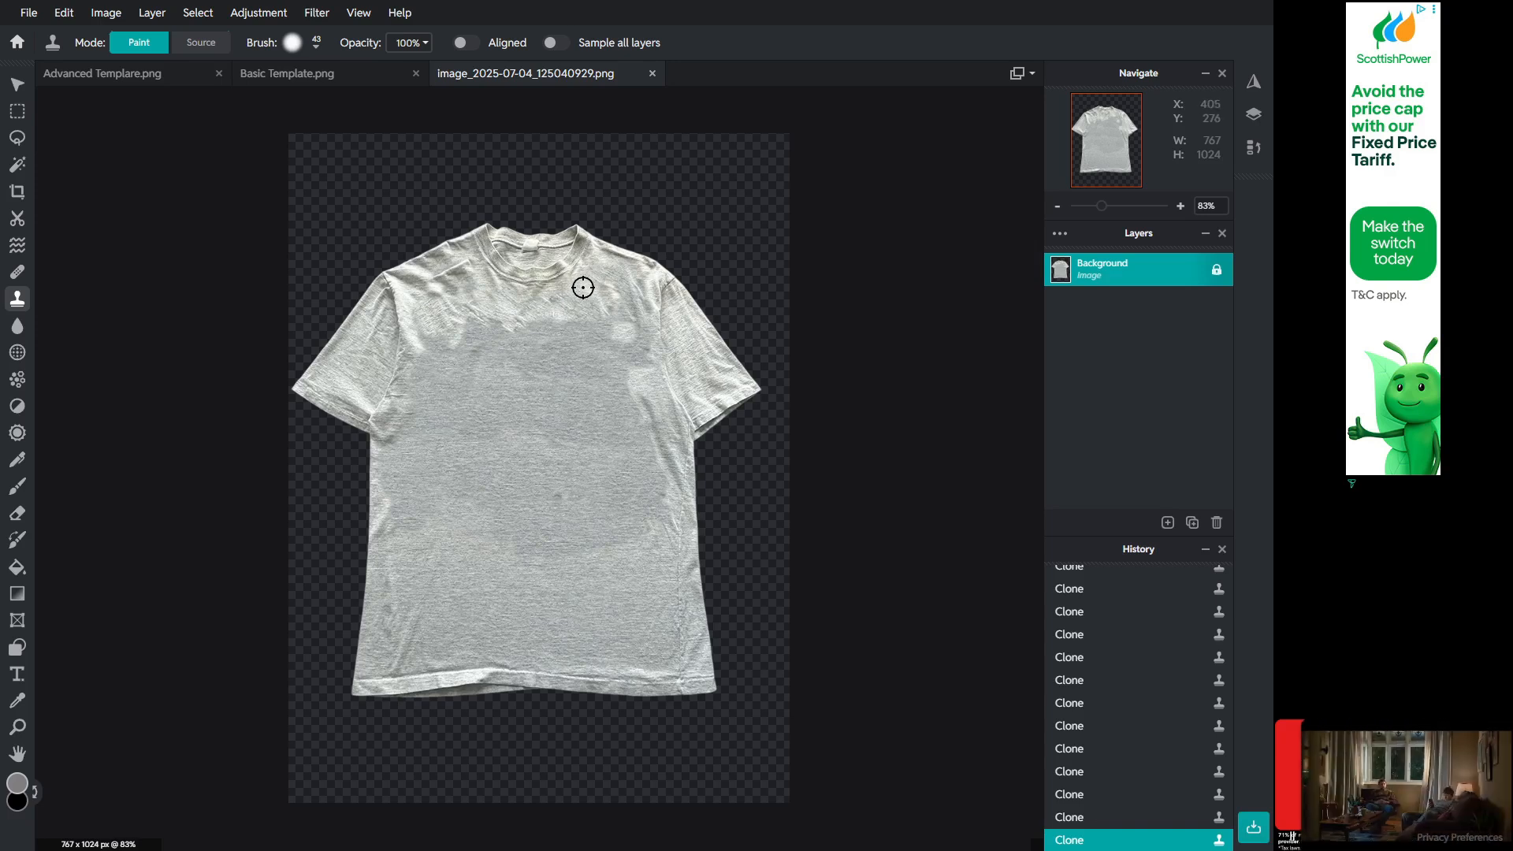
pyautogui.press('alt')
pyautogui.keyDown('alt'); pyautogui.click(598, 326); pyautogui.keyUp('alt')
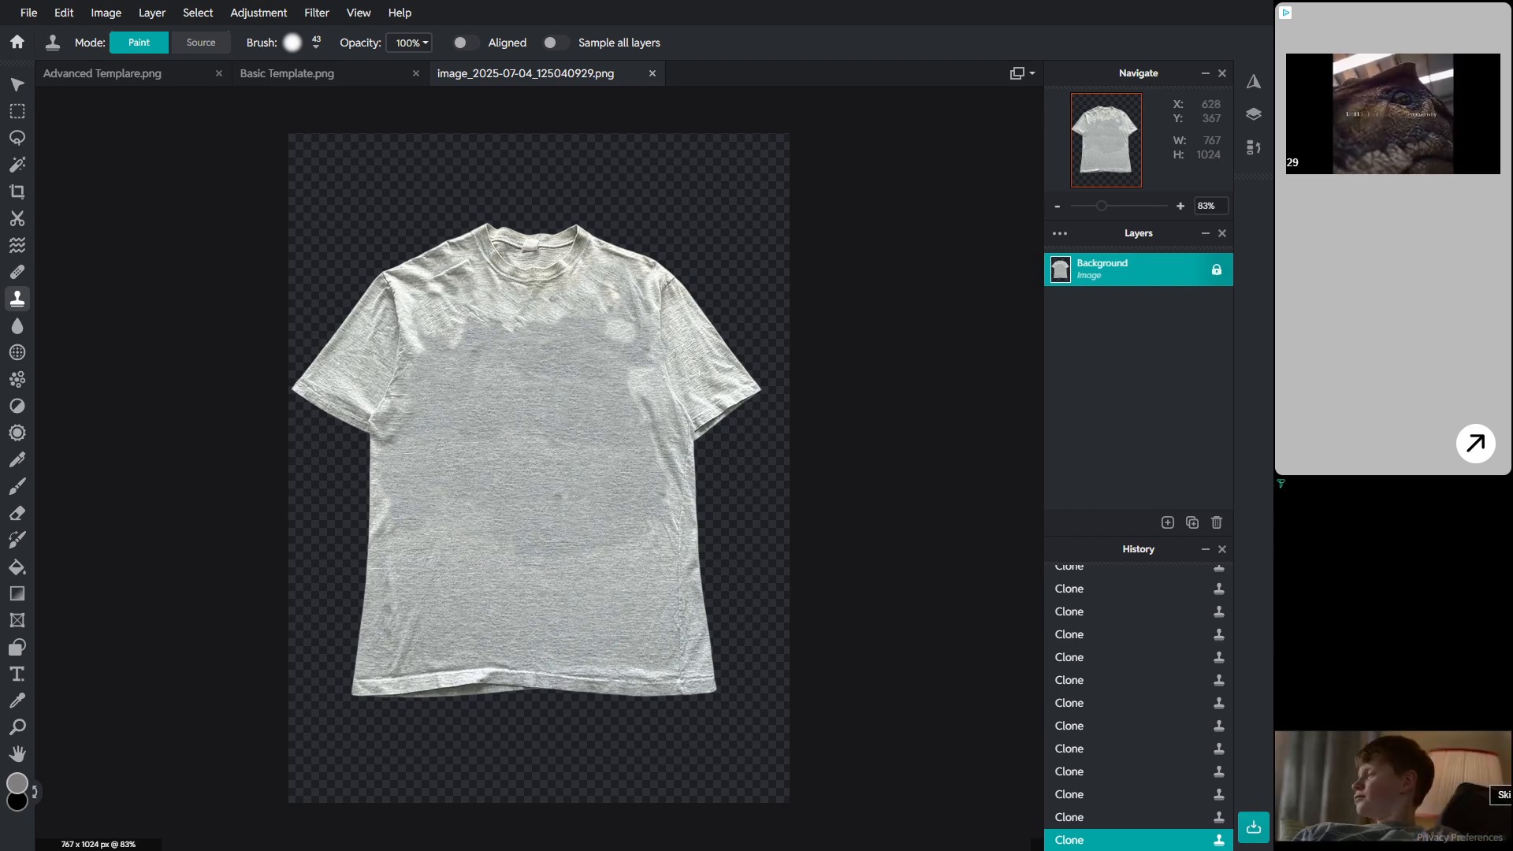
# Step: Try cloning fabric near the collar, then undo the most recent clone strokes on the upper chest
pyautogui.press('alt')
pyautogui.keyDown('alt'); pyautogui.click(645, 277); pyautogui.keyUp('alt')
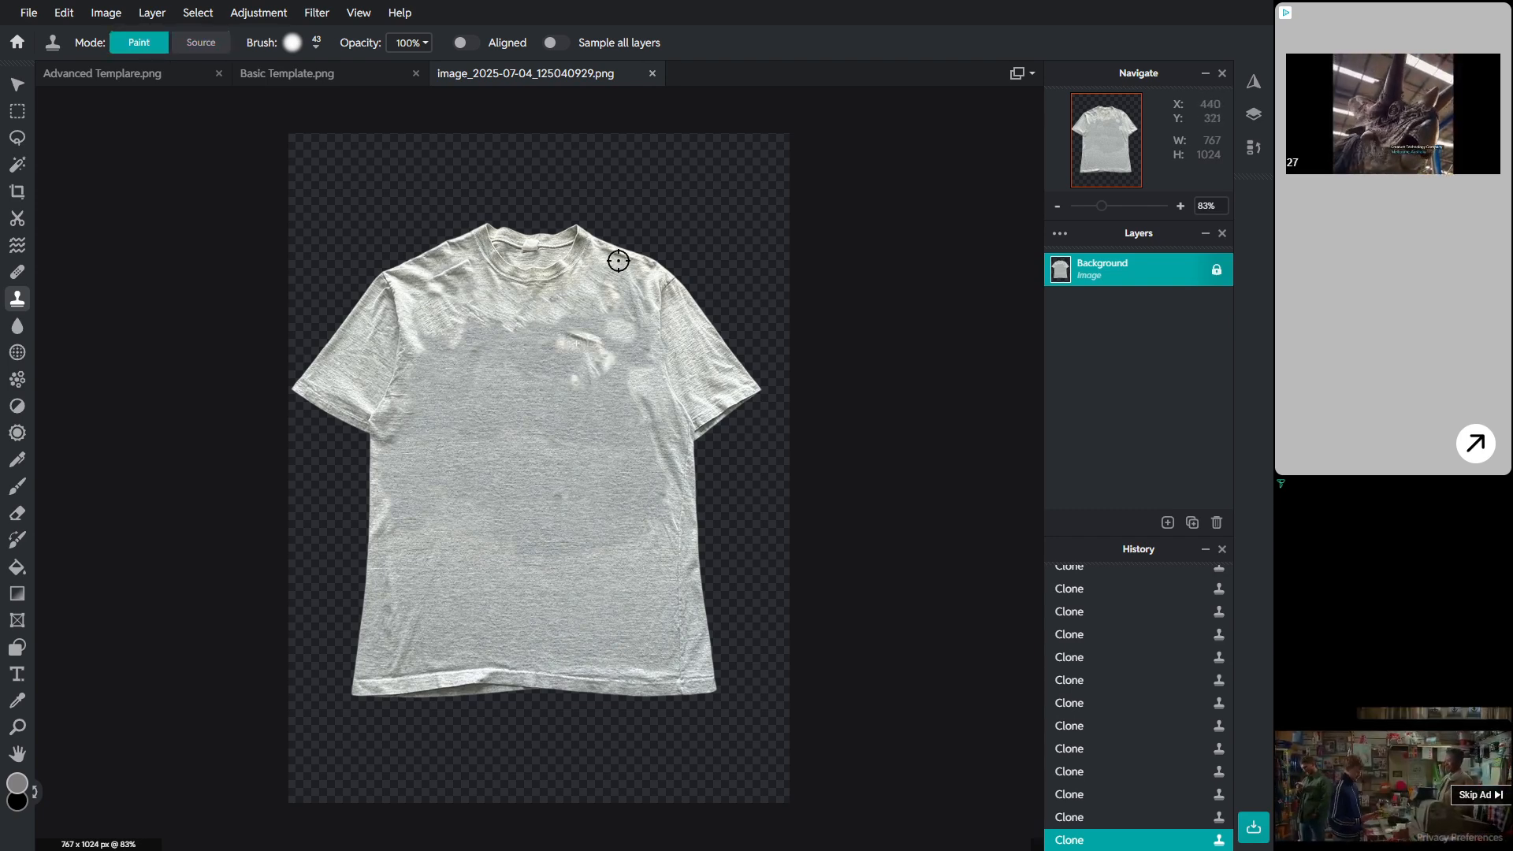
pyautogui.hotkey('ctrl', 'z')
pyautogui.press('alt')
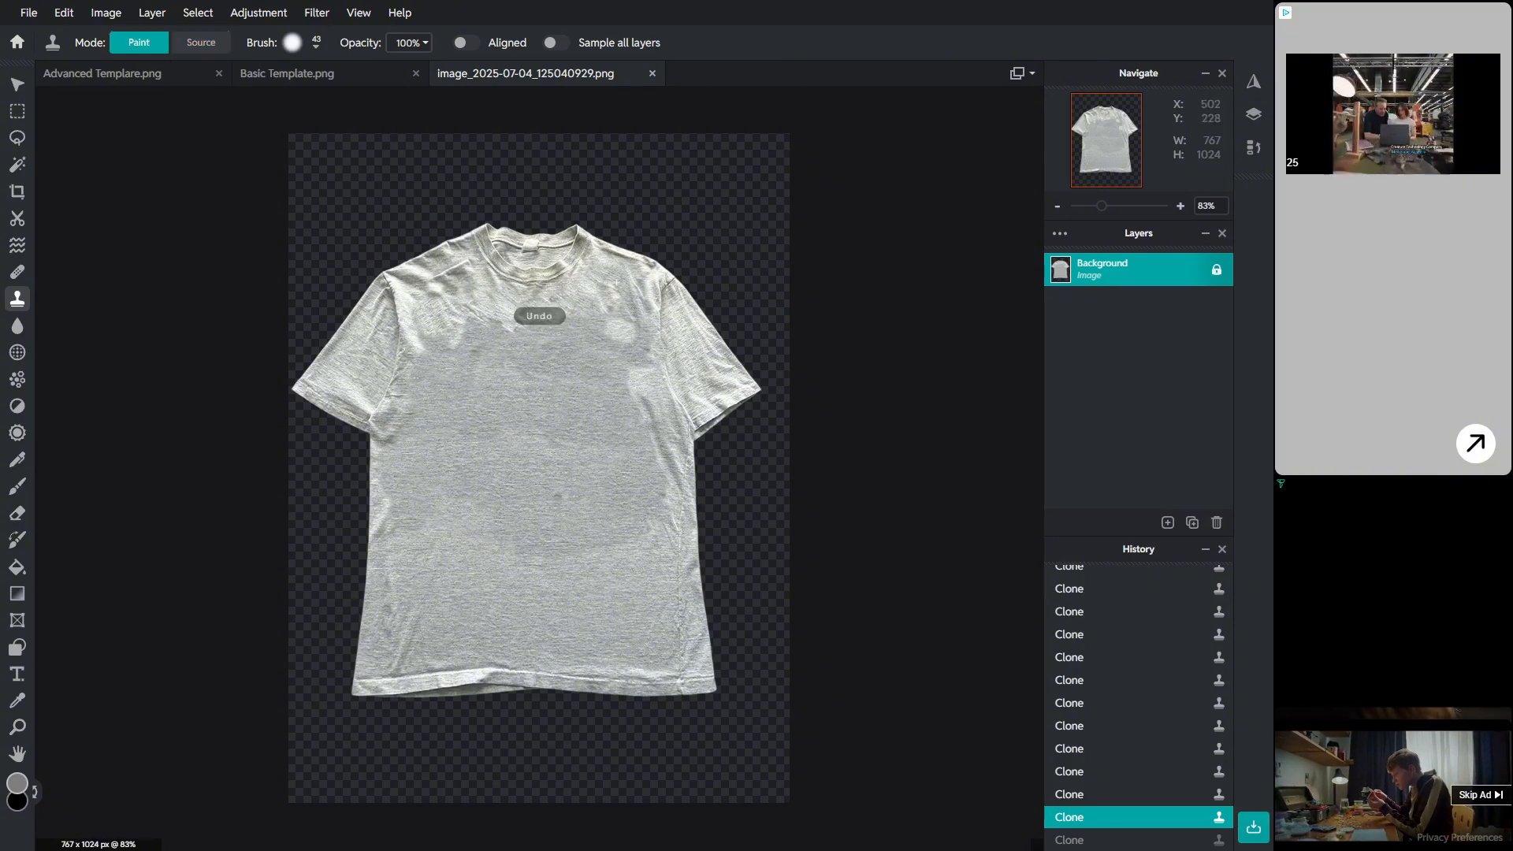
pyautogui.click(589, 323)
pyautogui.press('alt')
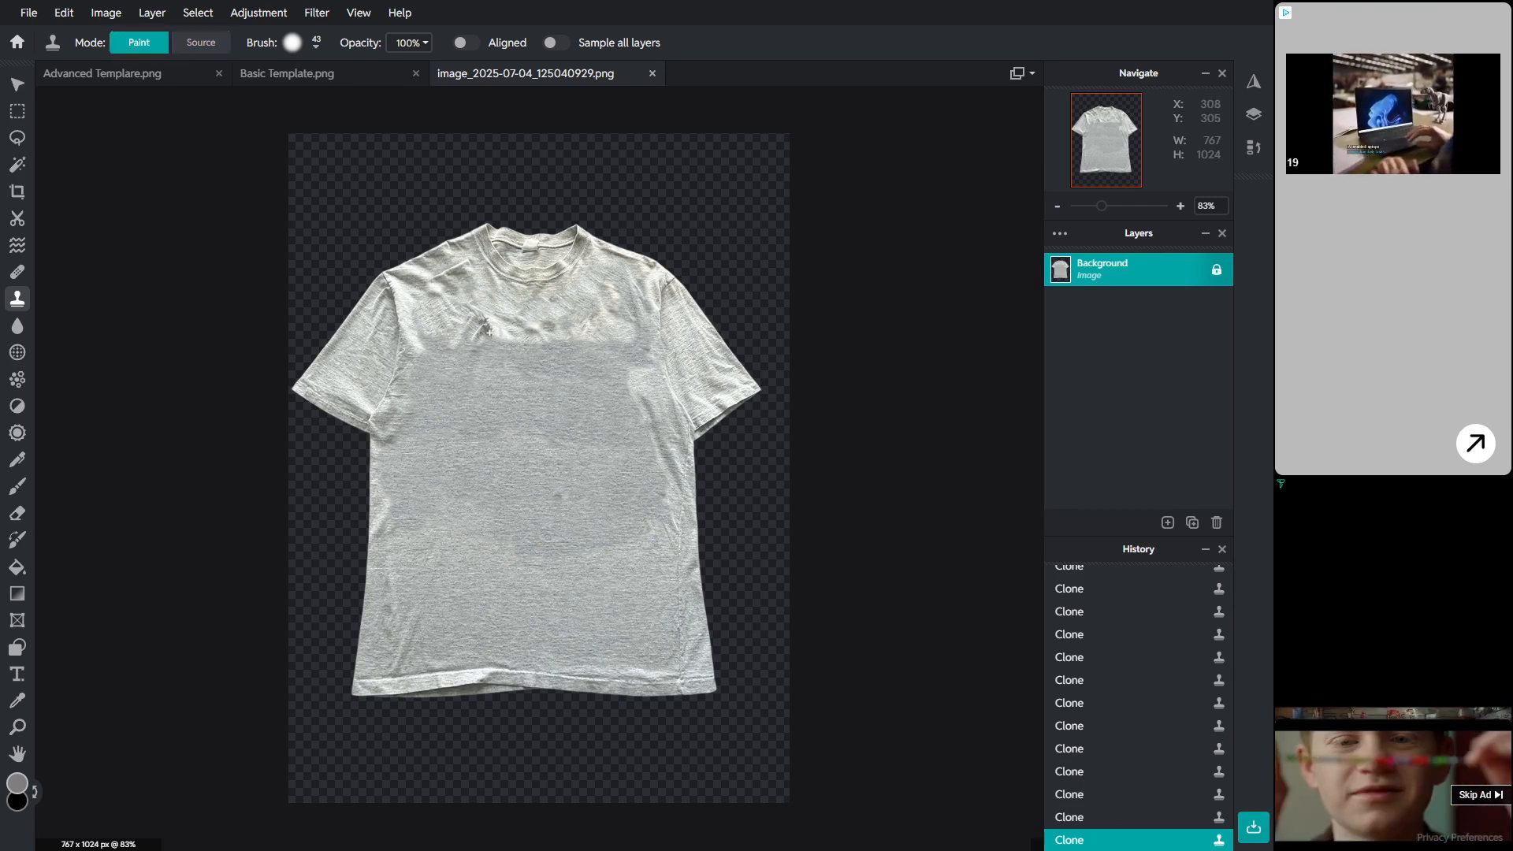
pyautogui.hotkey('ctrl', 'z')
pyautogui.hotkey('ctrl', 'z')
pyautogui.hotkey('ctrl', 'z')
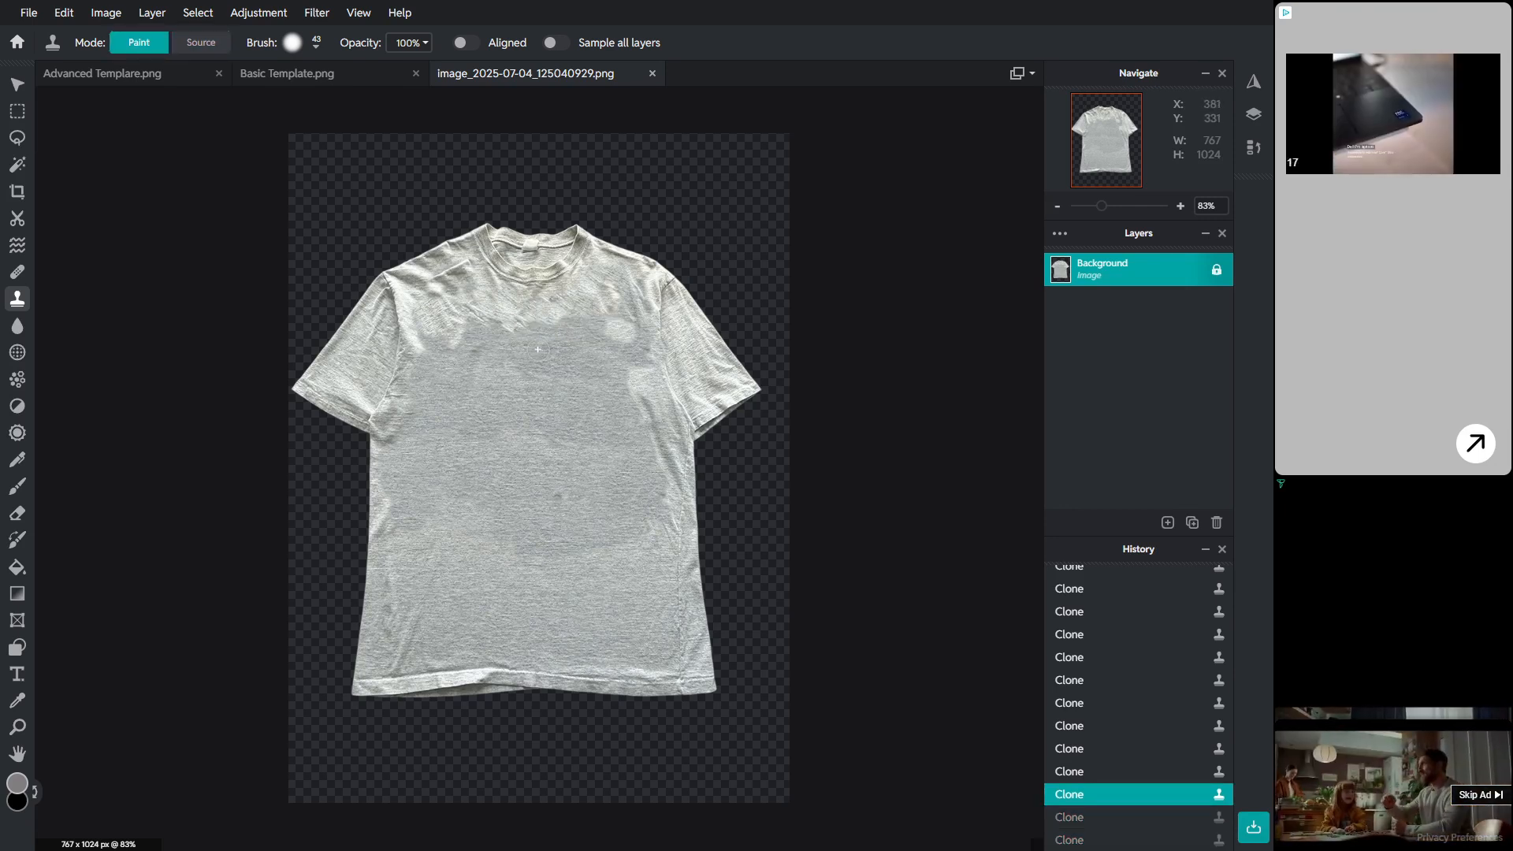
pyautogui.hotkey('ctrl', 'z')
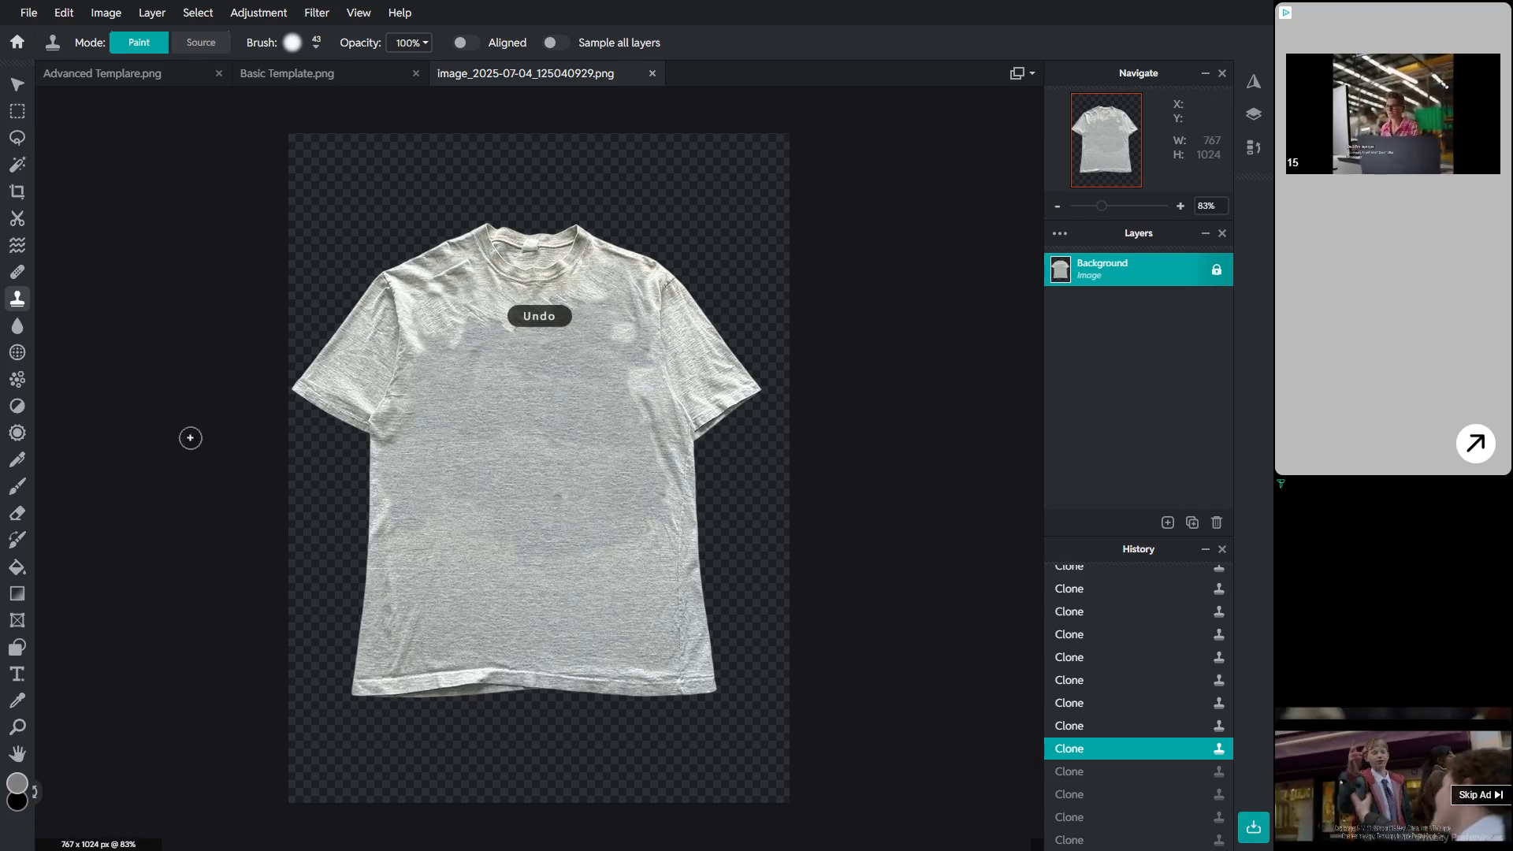
# Step: Select a rectangular patch of blank fabric on the shirt body and copy it
pyautogui.scroll(-2, 508, 385)
pyautogui.scroll(3, 486, 386)
pyautogui.scroll(-1, 531, 644)
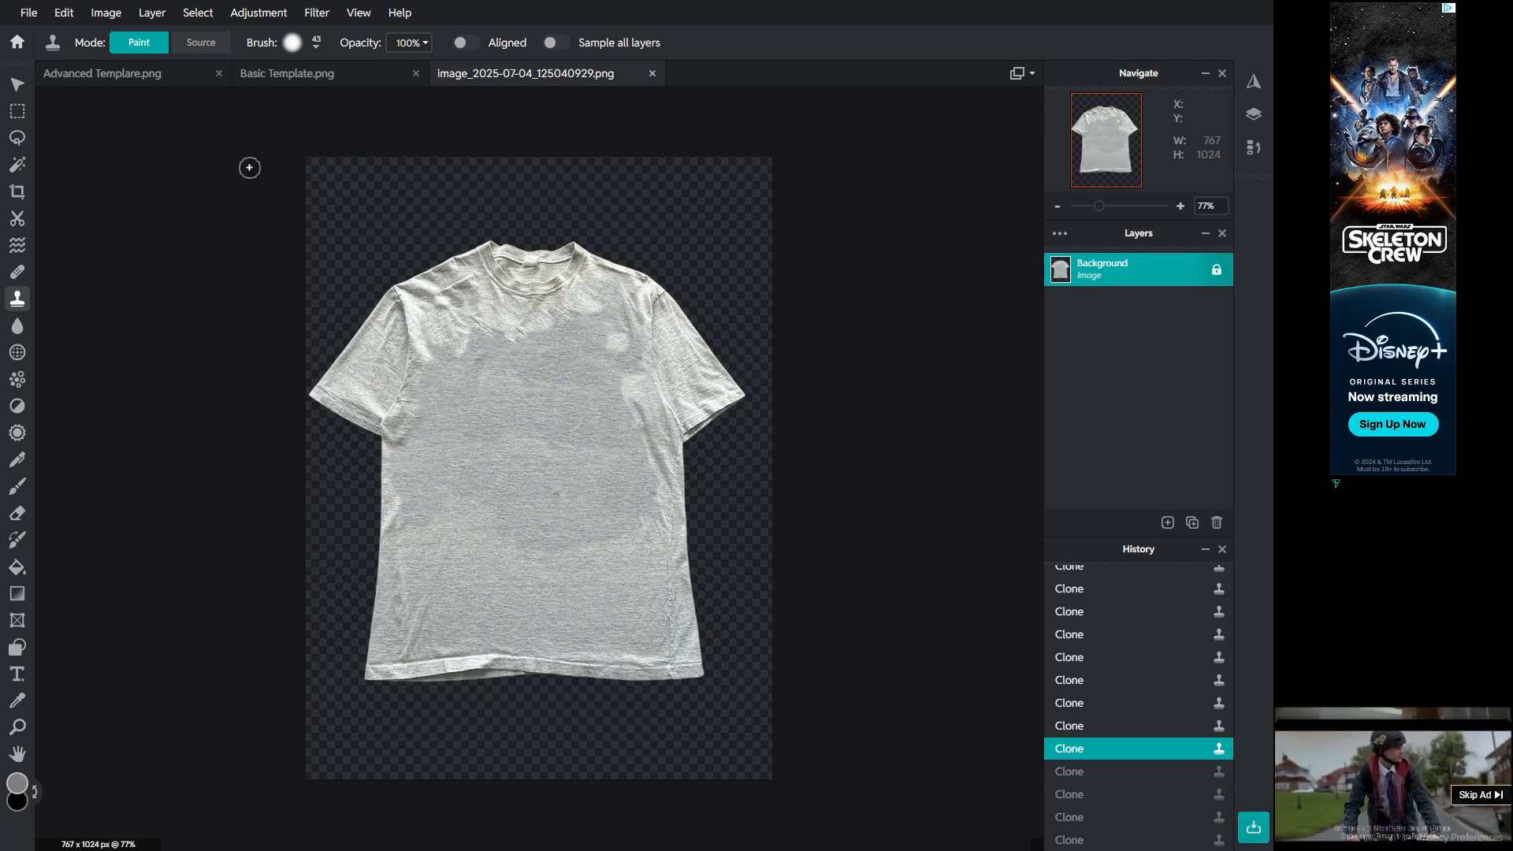
pyautogui.click(18, 111)
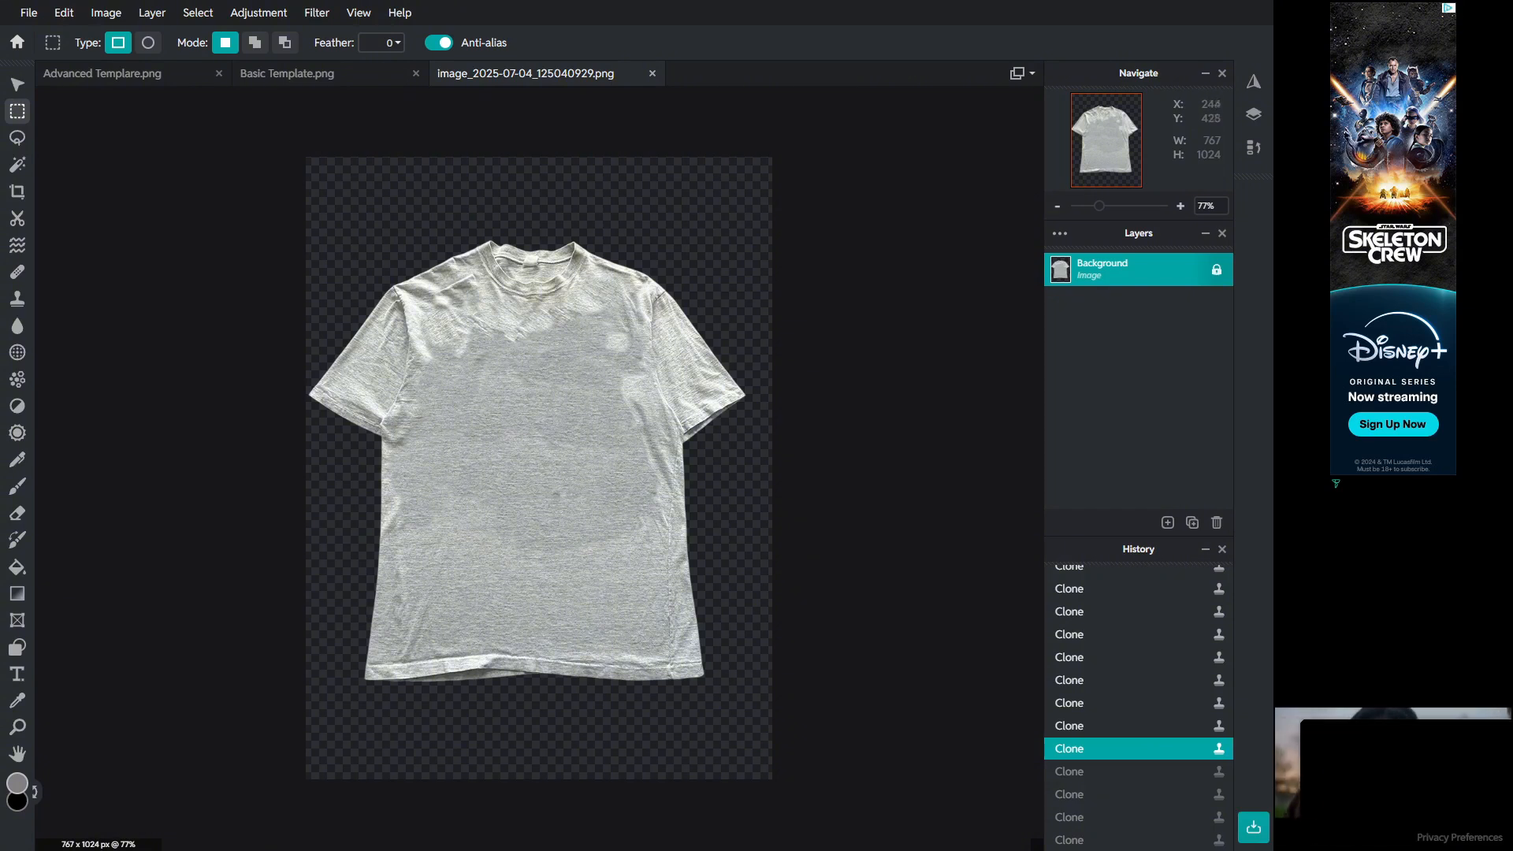
pyautogui.moveTo(460, 380); pyautogui.dragTo(633, 634)
pyautogui.hotkey('ctrl', 'z')
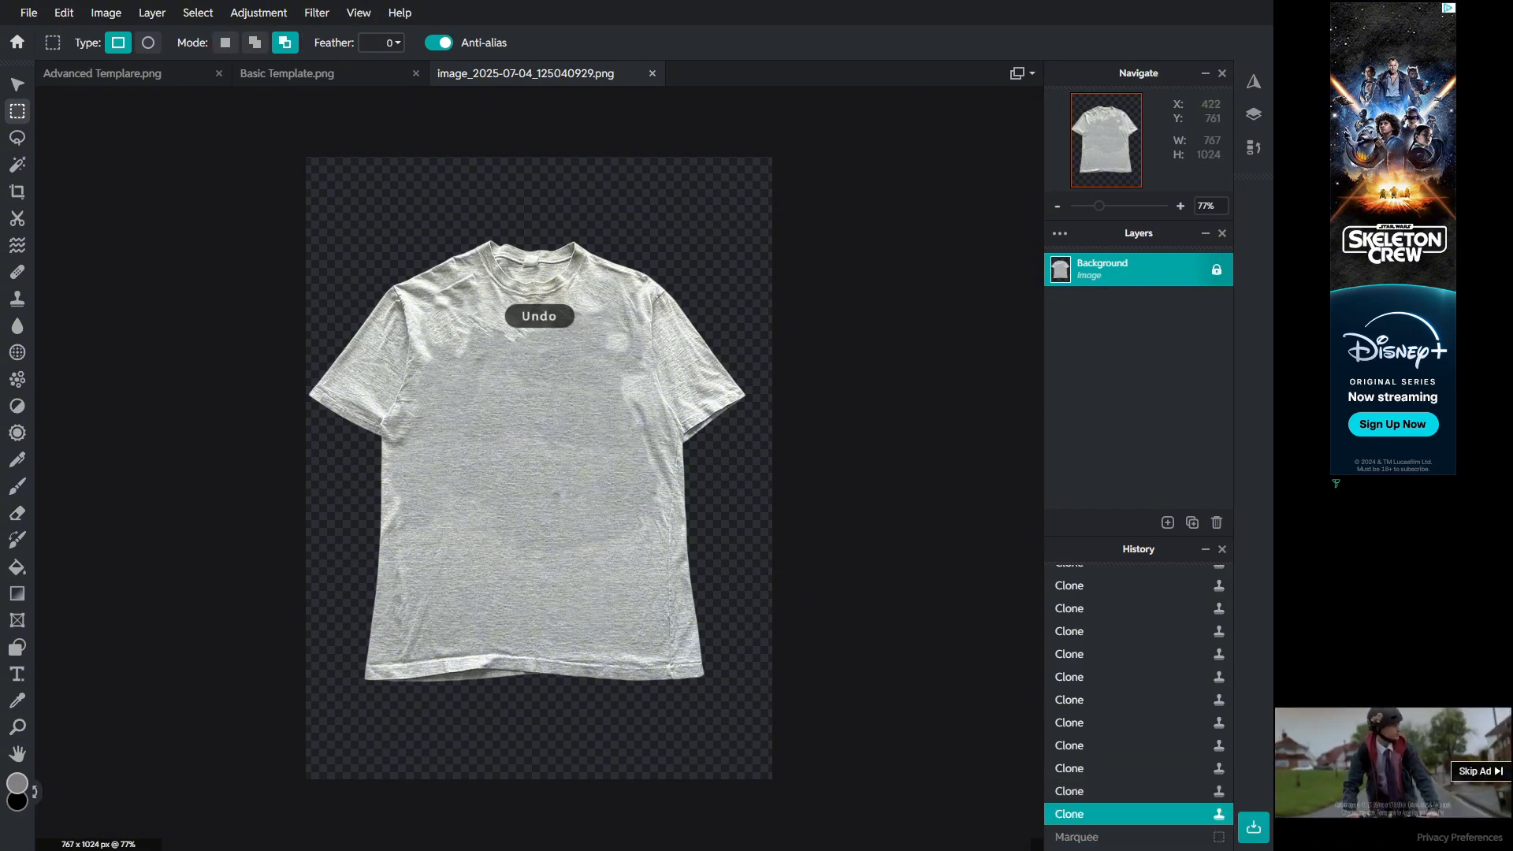
pyautogui.moveTo(439, 358); pyautogui.dragTo(560, 561)
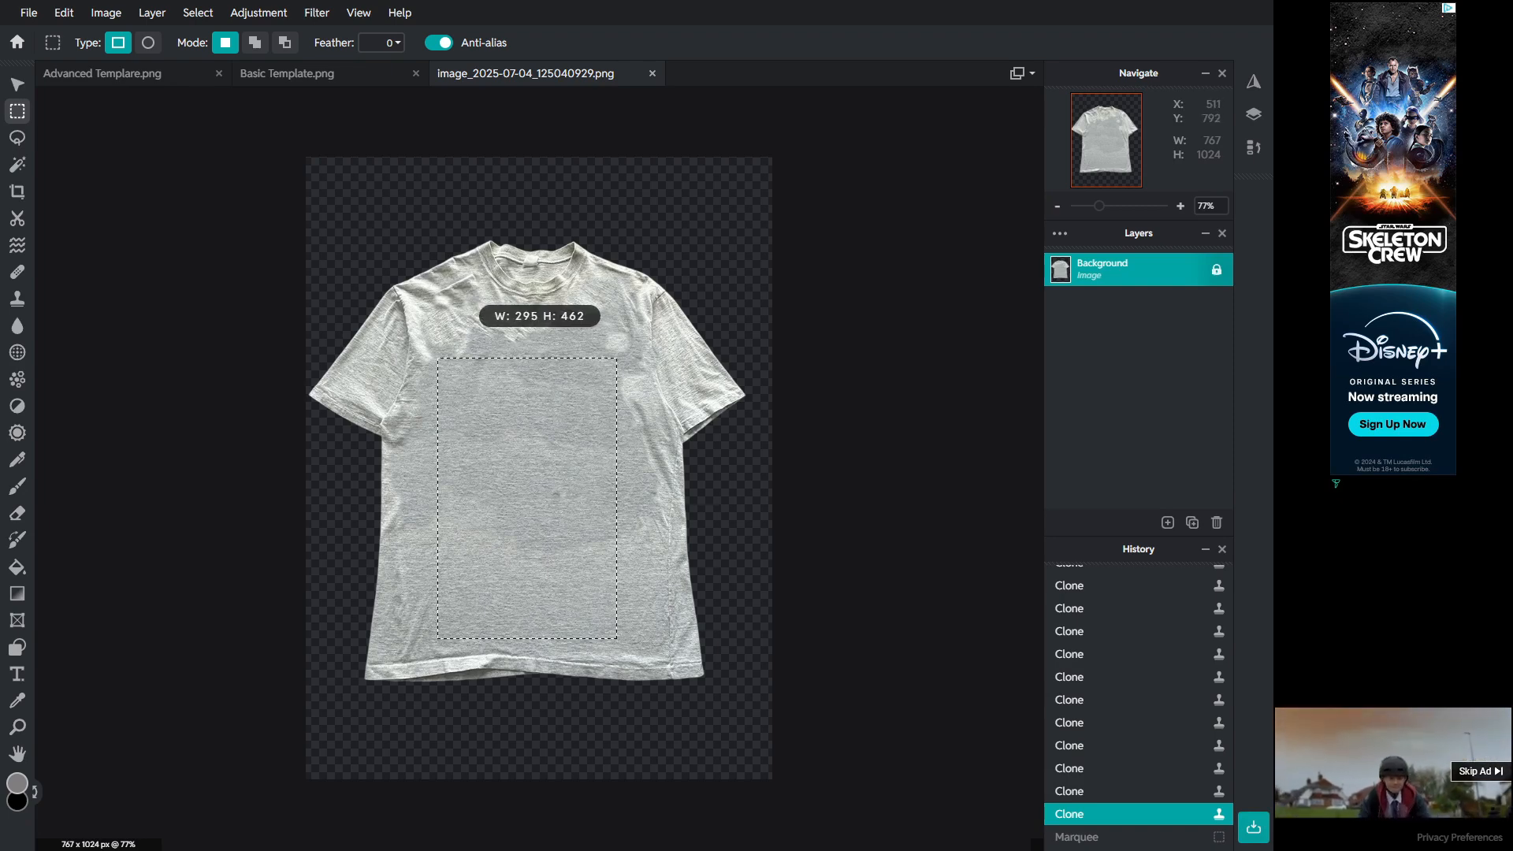
pyautogui.moveTo(617, 638); pyautogui.dragTo(618, 643)
pyautogui.hotkey('ctrl', 'c')
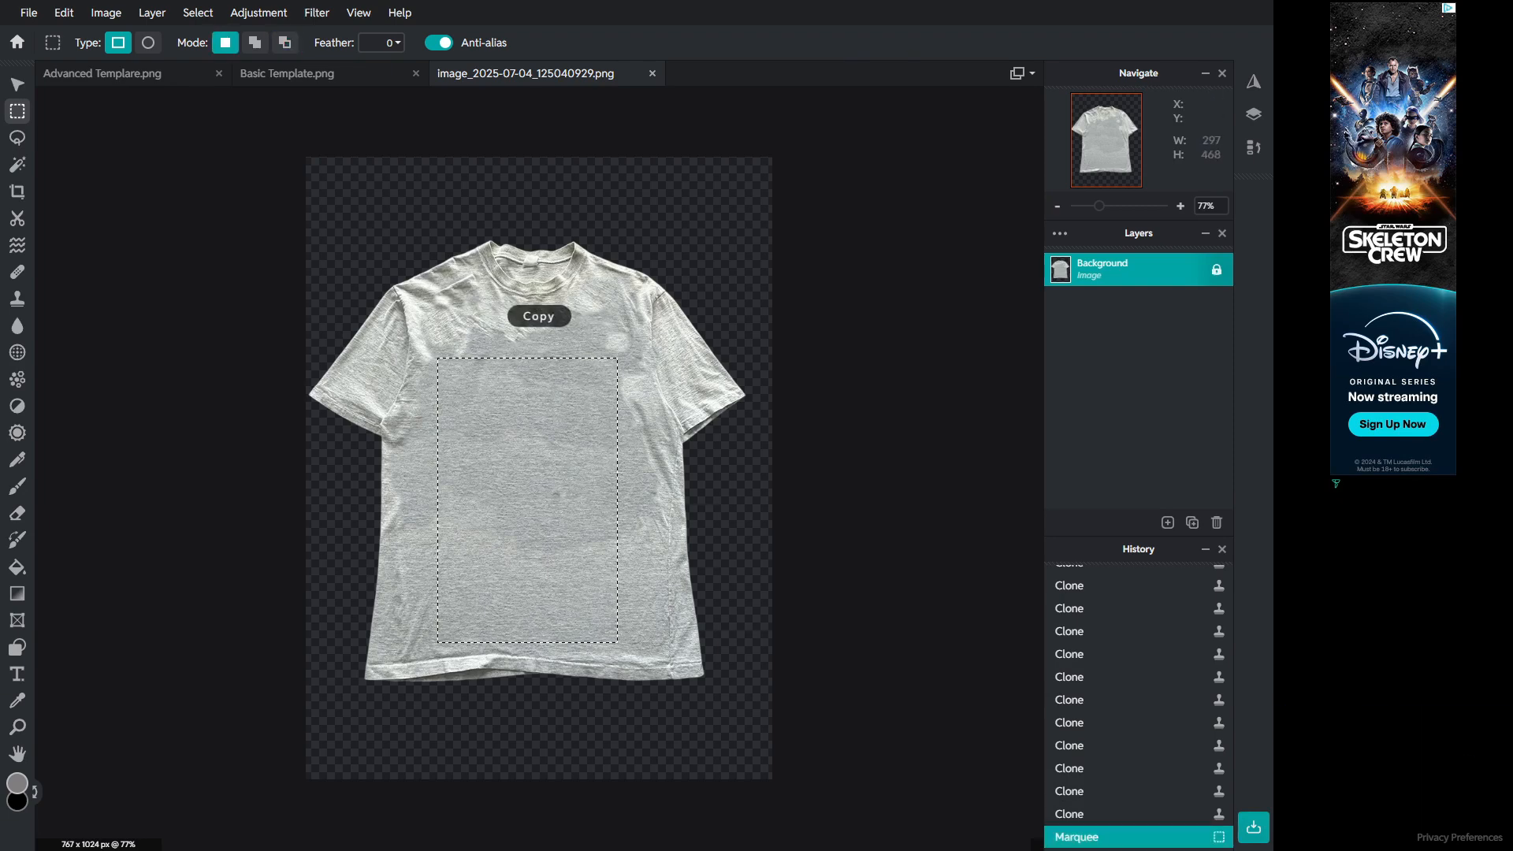
# Step: Paste the fabric patch into the Basic Template, resize it over the right torso panel and place it beneath the template layer
pyautogui.click(102, 73)
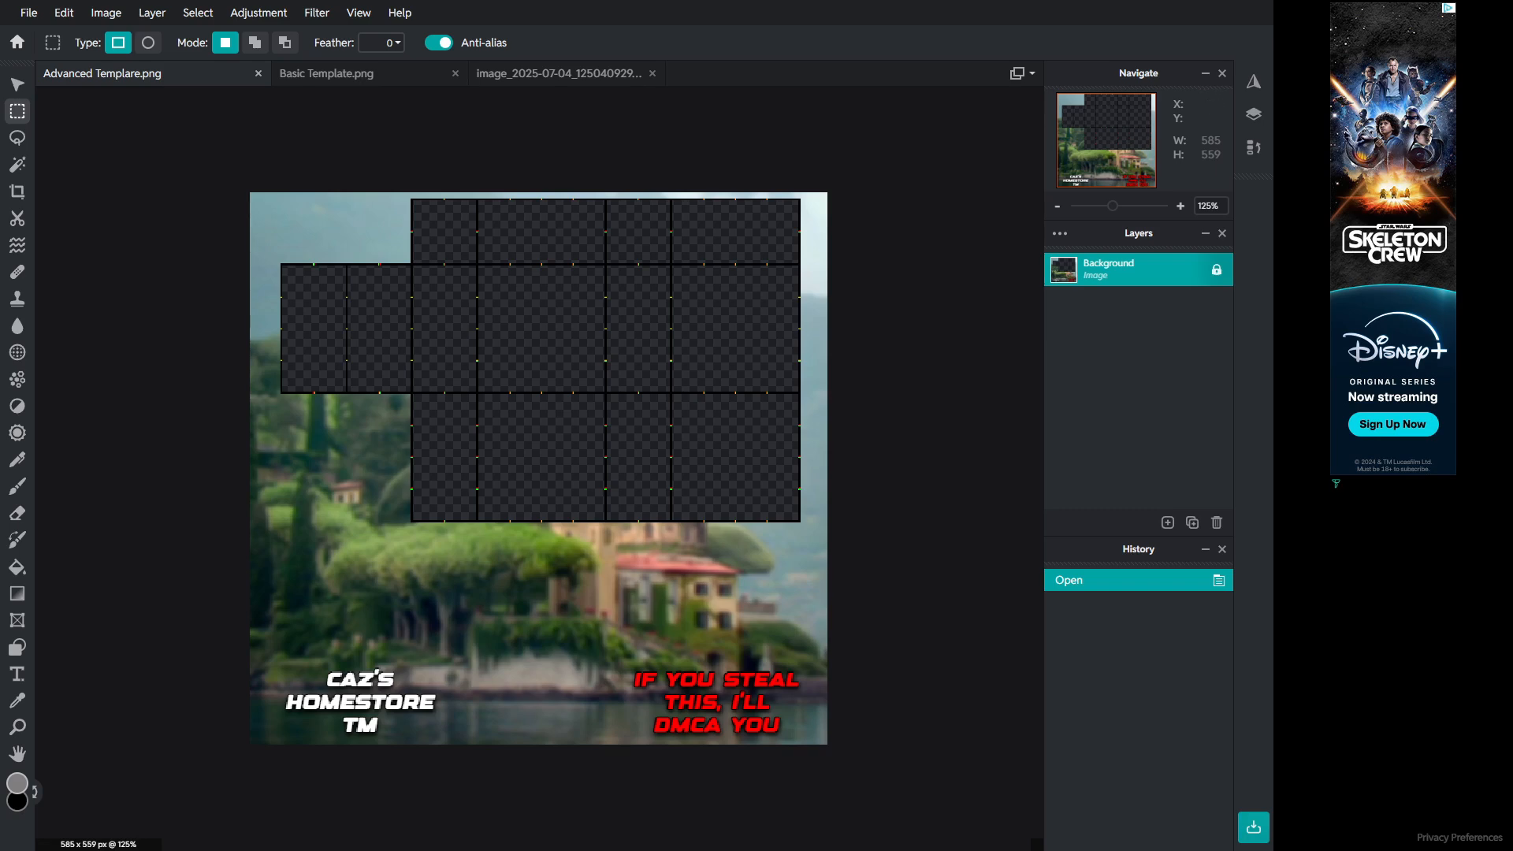
pyautogui.click(326, 73)
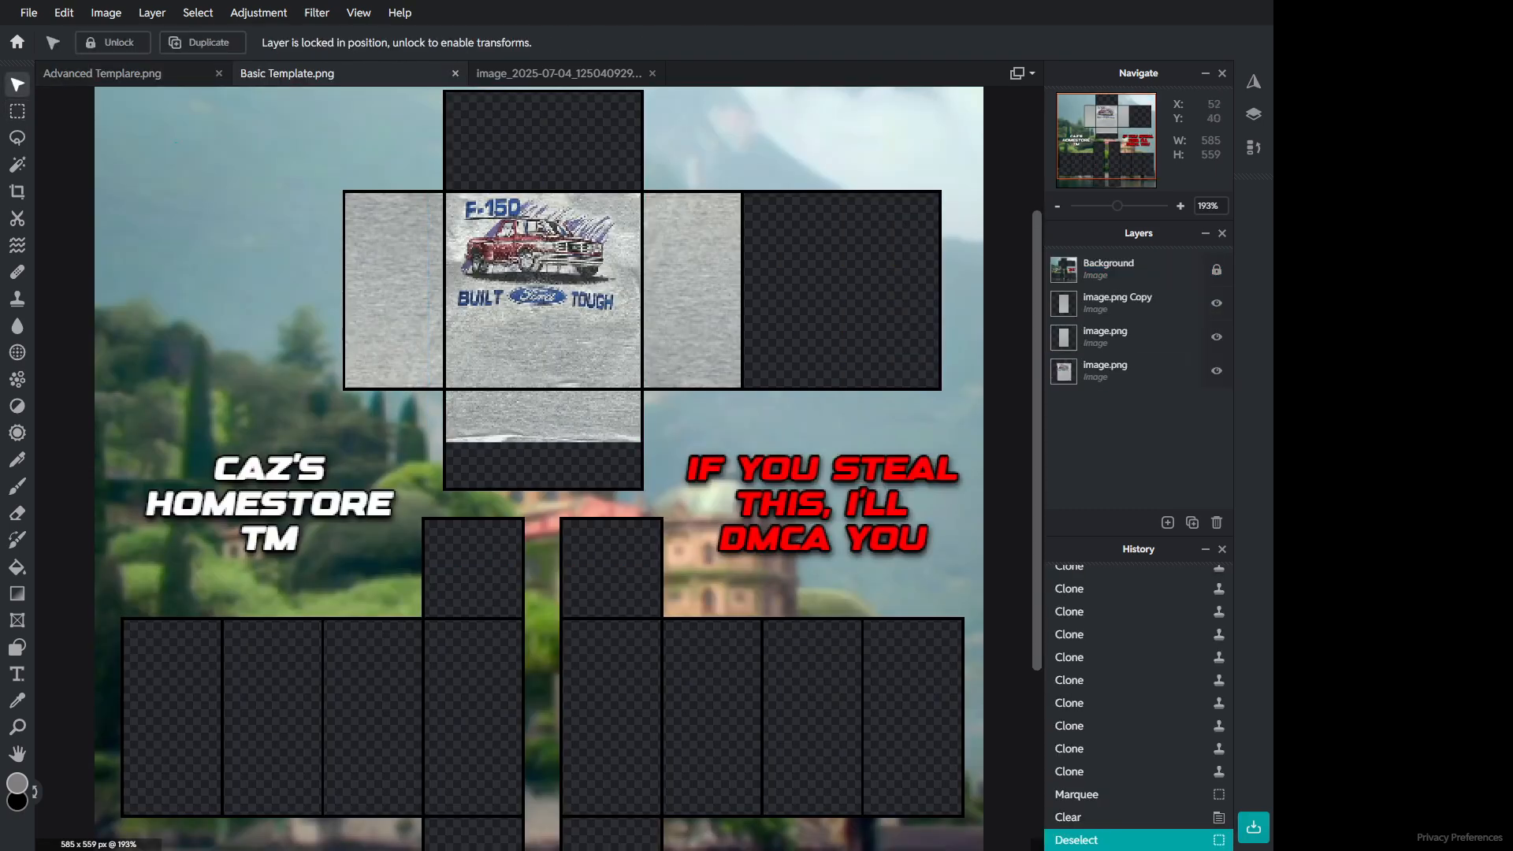
pyautogui.hotkey('ctrl', 'v')
pyautogui.moveTo(766, 113); pyautogui.dragTo(542, 467)
pyautogui.moveTo(540, 542); pyautogui.dragTo(498, 561)
pyautogui.moveTo(456, 708); pyautogui.dragTo(887, 323)
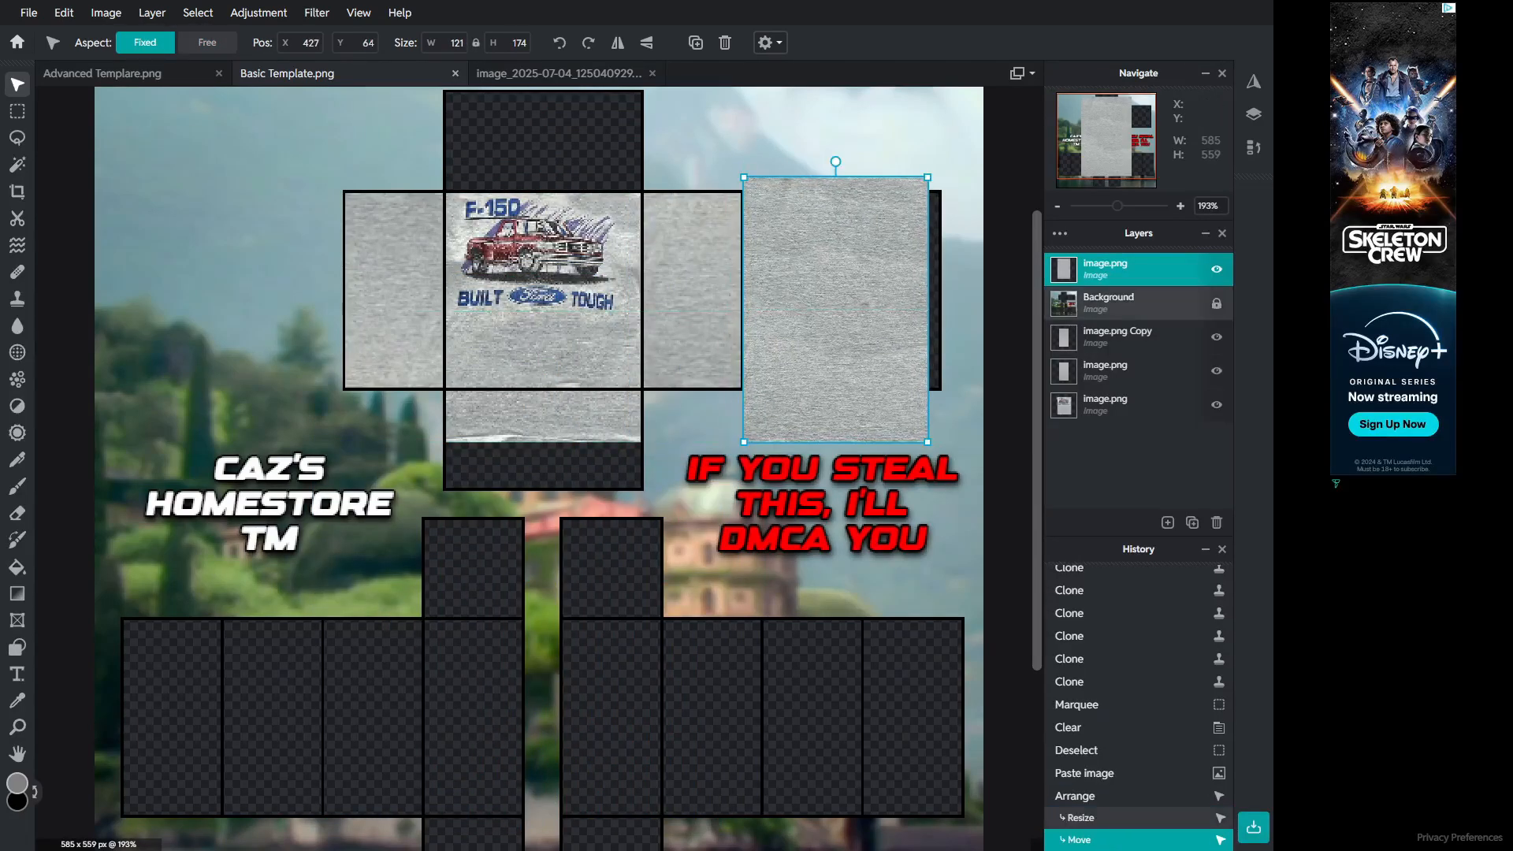
pyautogui.moveTo(1112, 271); pyautogui.dragTo(1111, 310)
pyautogui.moveTo(928, 177); pyautogui.dragTo(942, 180)
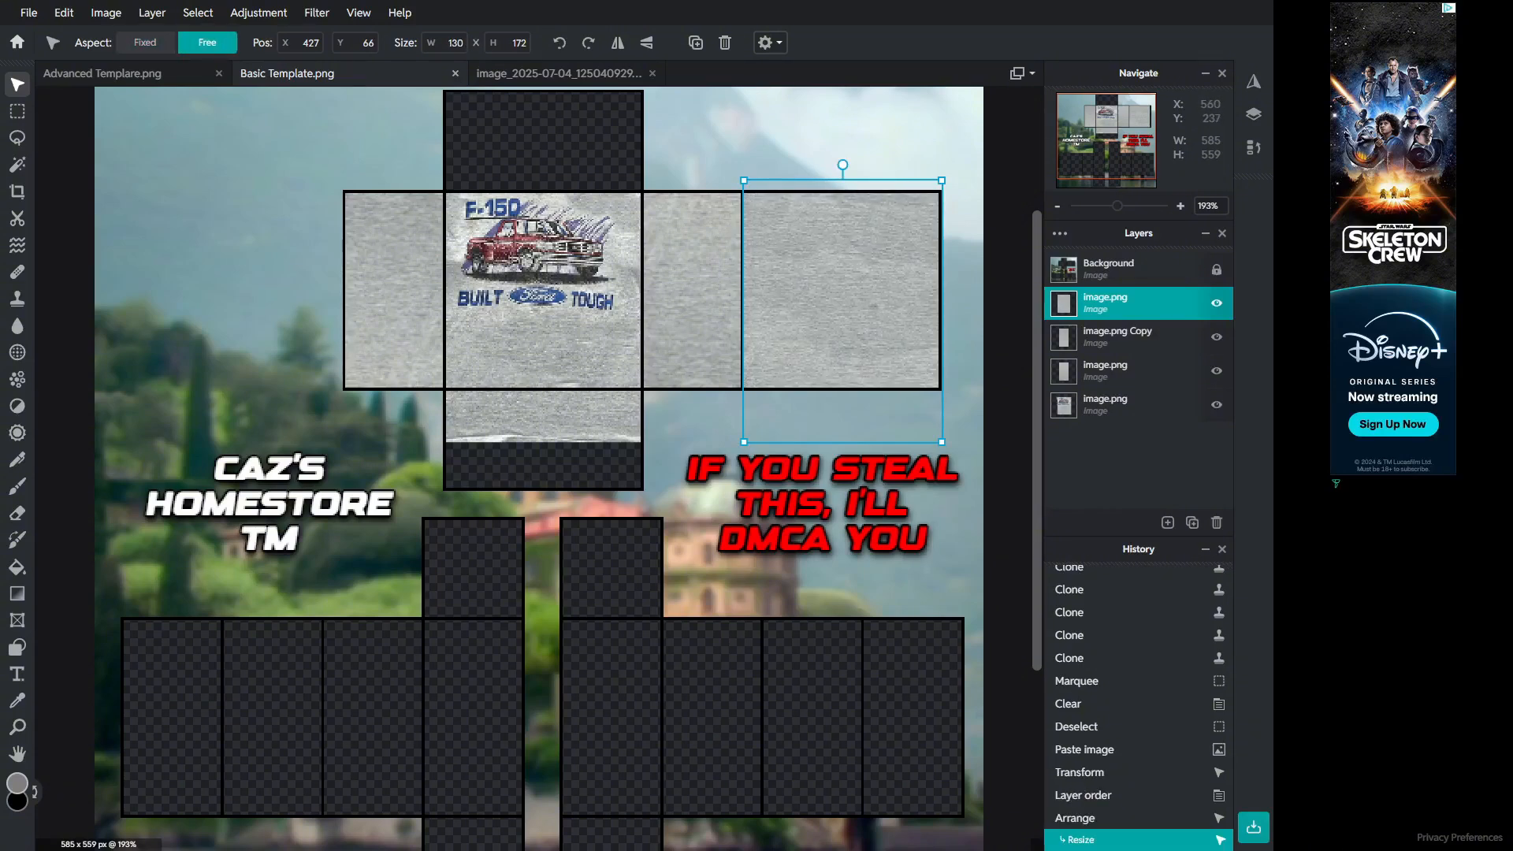
pyautogui.click(971, 432)
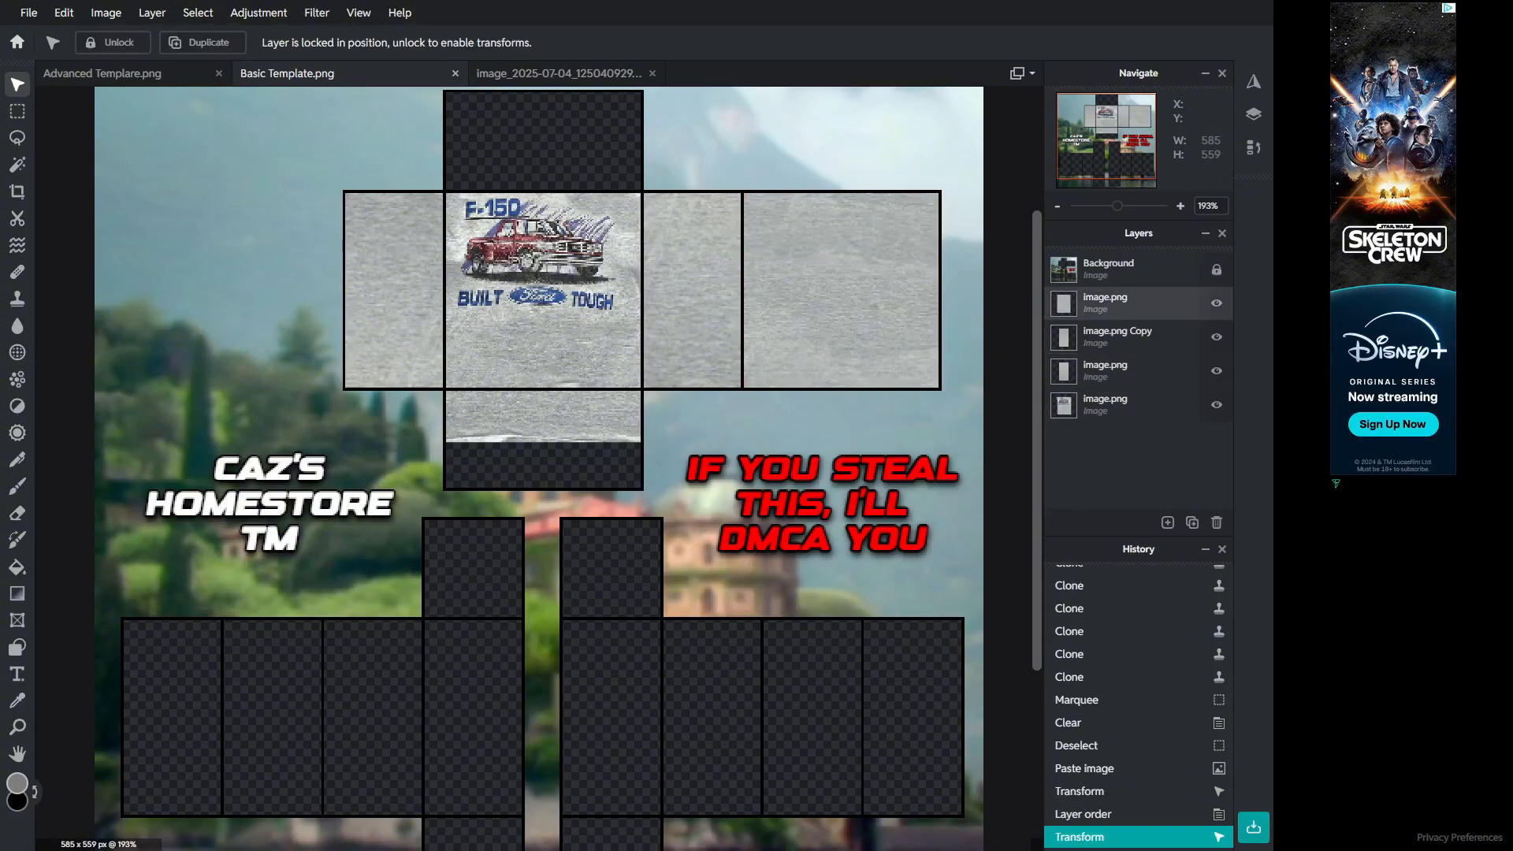
# Step: Merge the pasted fabric layer down with the other image layers into a single layer
pyautogui.doubleClick(1111, 303)
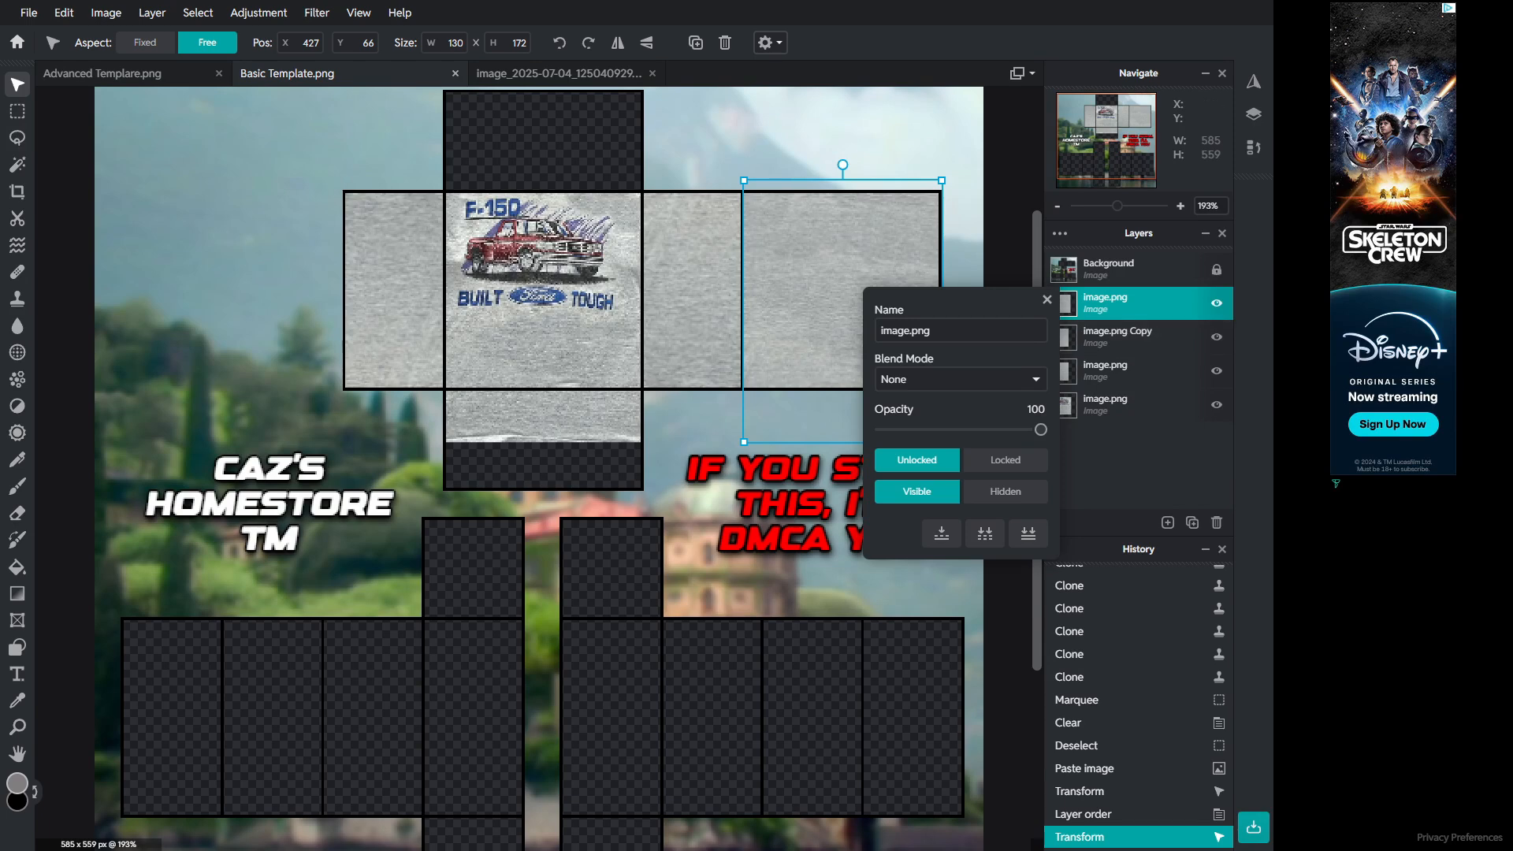
pyautogui.click(942, 533)
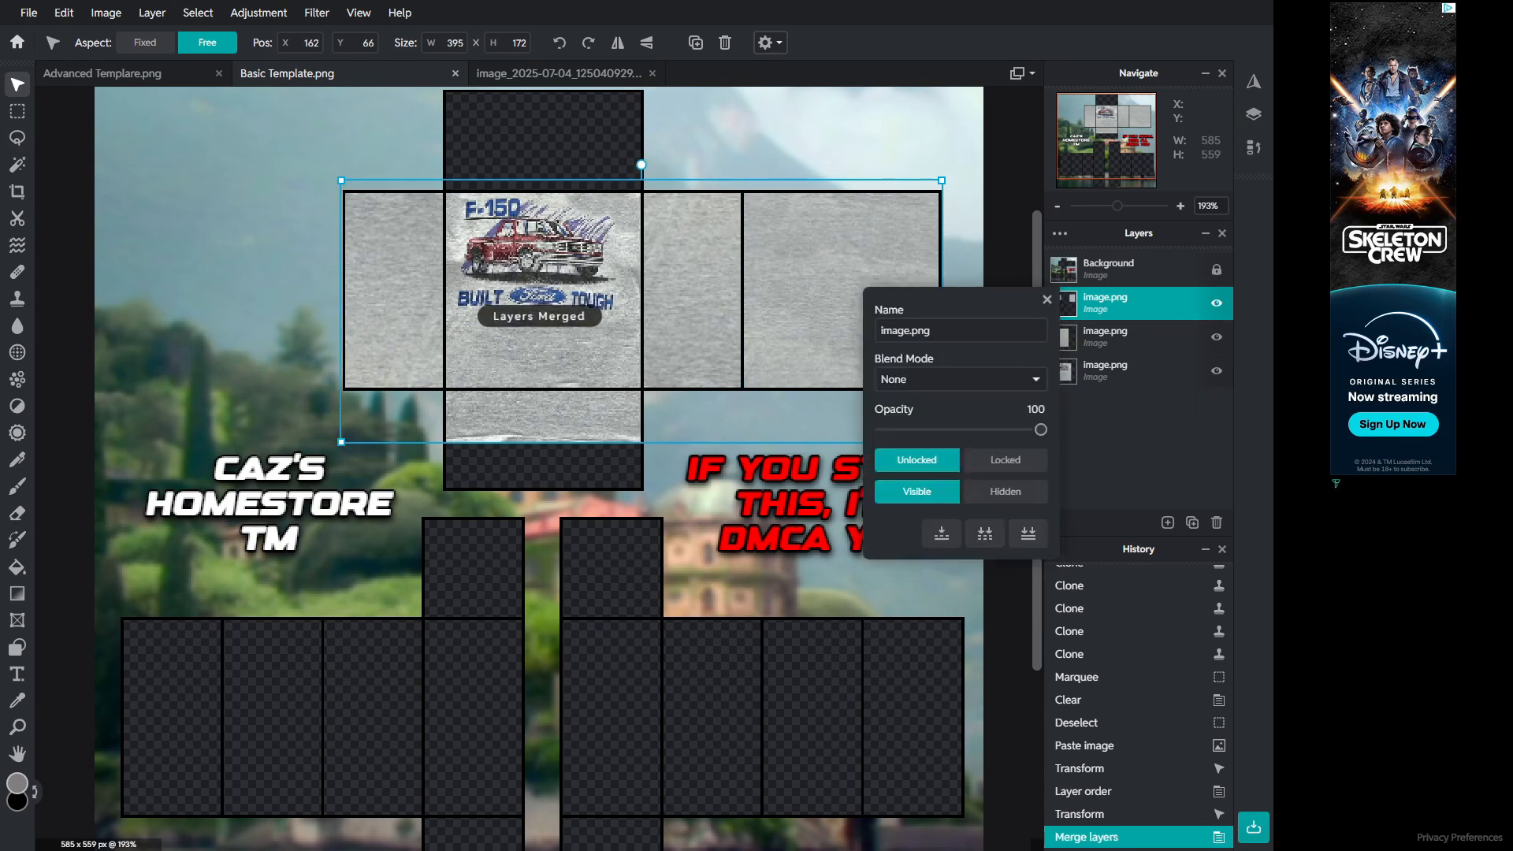
pyautogui.click(942, 533)
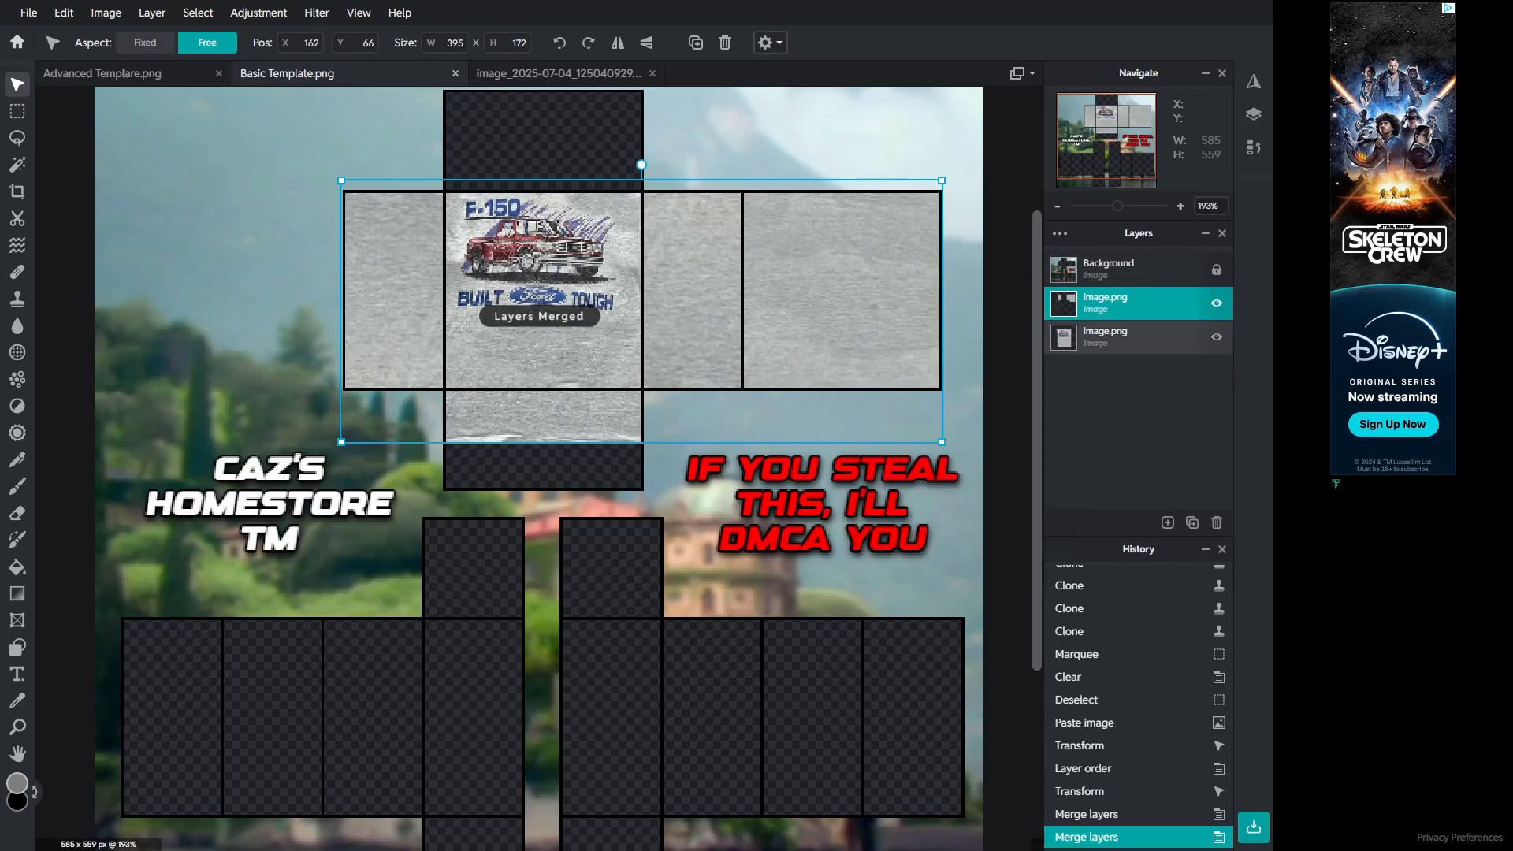
pyautogui.rightClick(1108, 304)
pyautogui.click(942, 533)
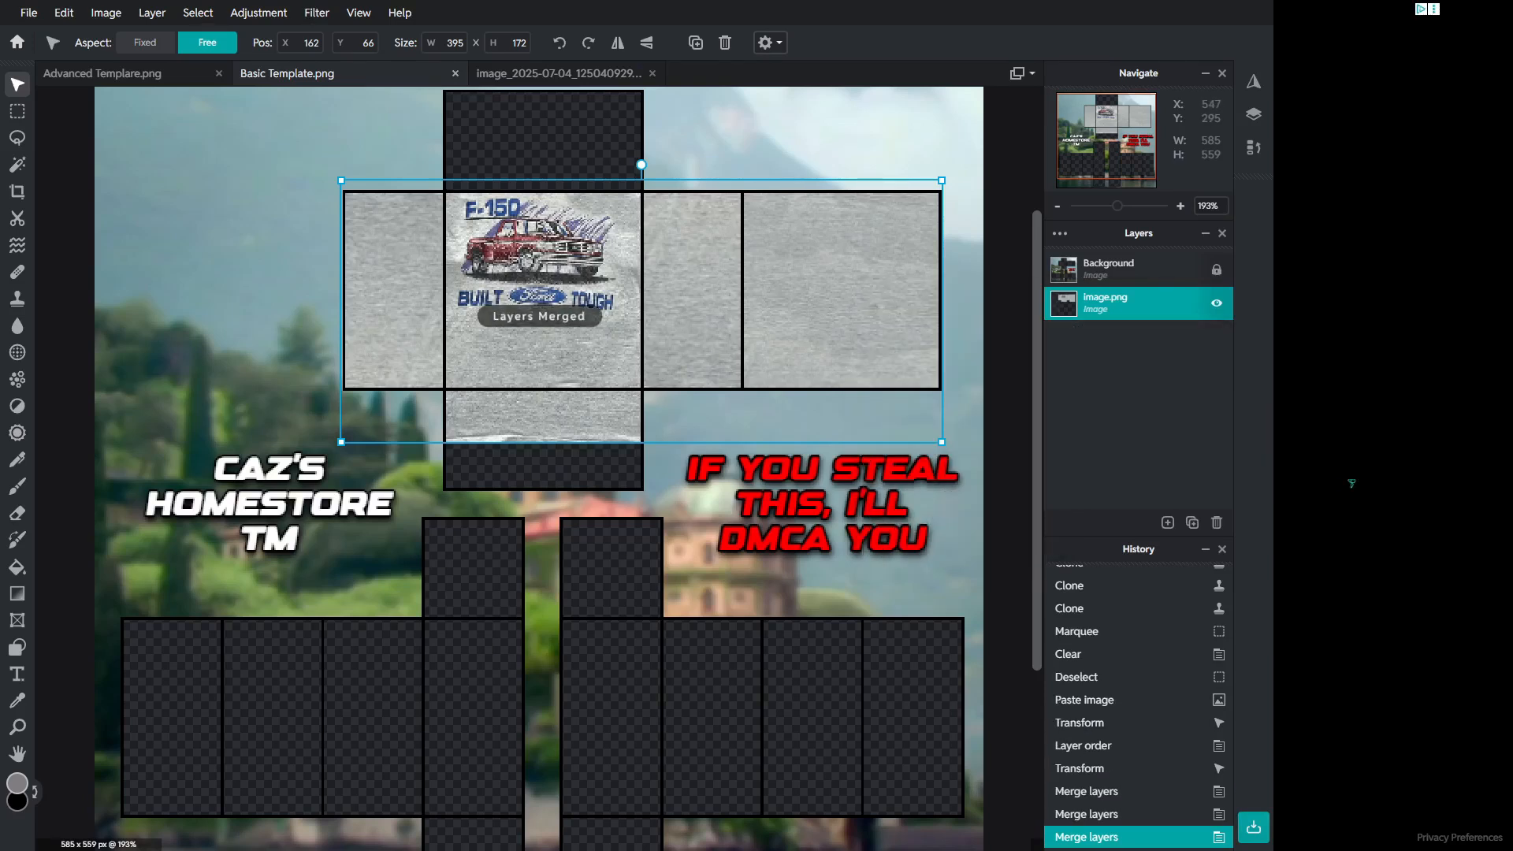
# Step: Pick the Clone Stamp on the merged fabric layer and clone fabric over the seam between the front and side panels
pyautogui.click(843, 482)
pyautogui.press('s')
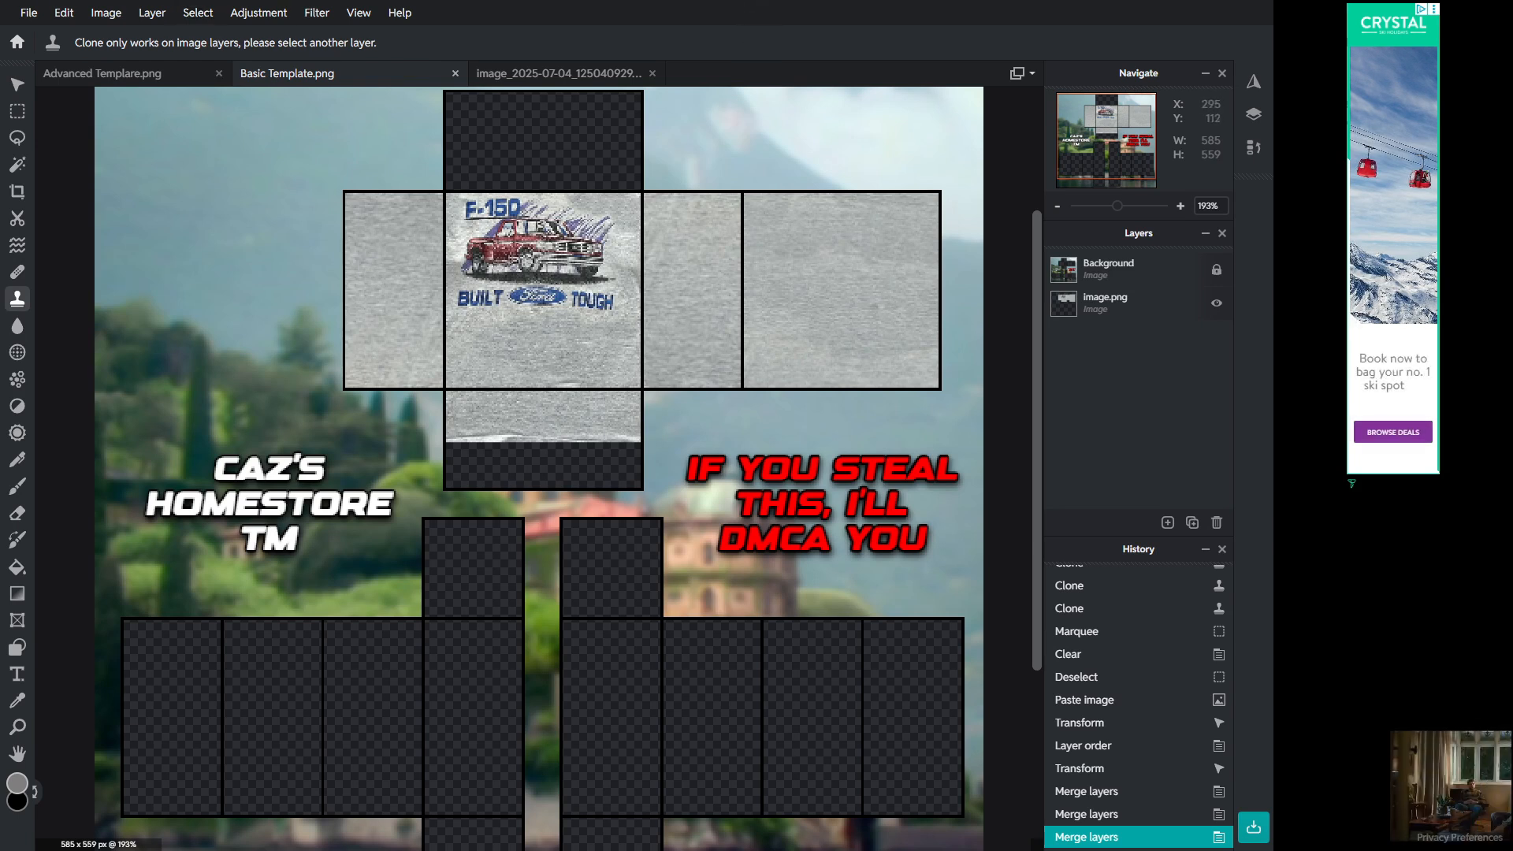
pyautogui.click(1129, 303)
pyautogui.click(584, 354)
pyautogui.moveTo(666, 362); pyautogui.dragTo(692, 351)
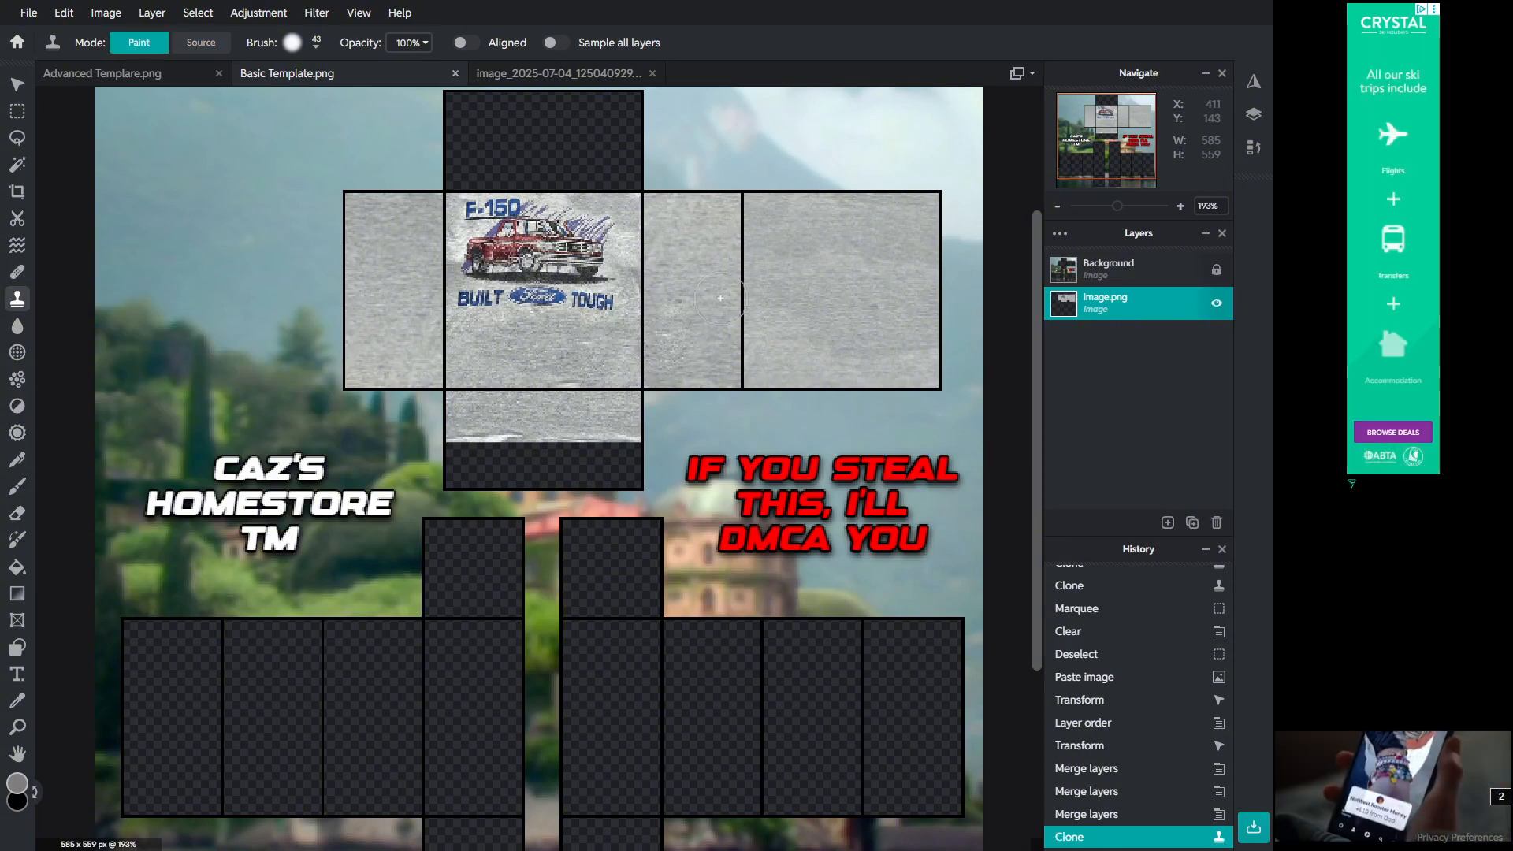
pyautogui.moveTo(684, 246); pyautogui.dragTo(674, 263)
pyautogui.click(201, 43)
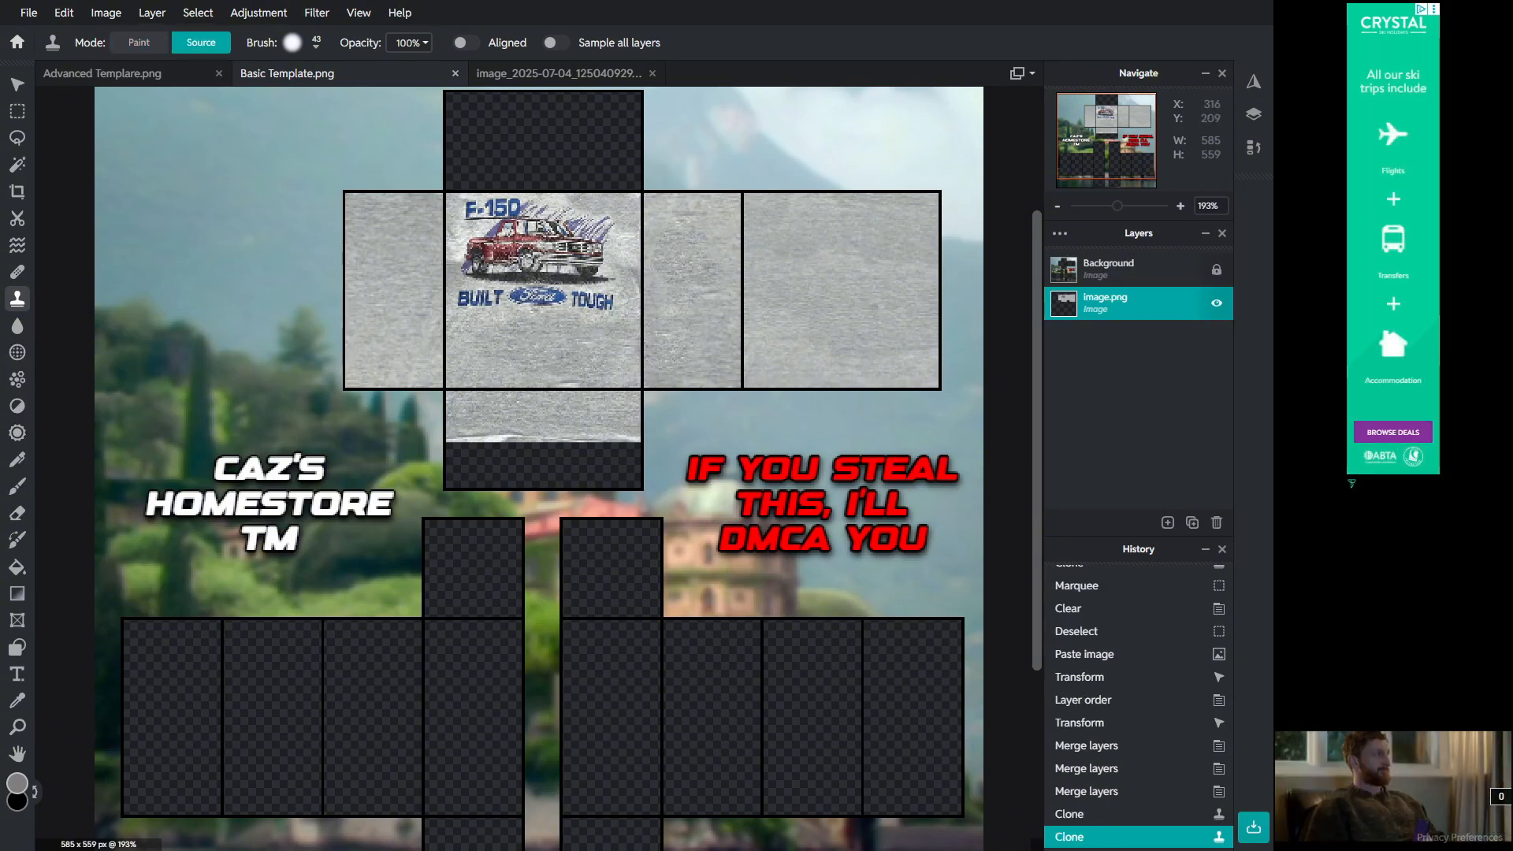
pyautogui.click(703, 347)
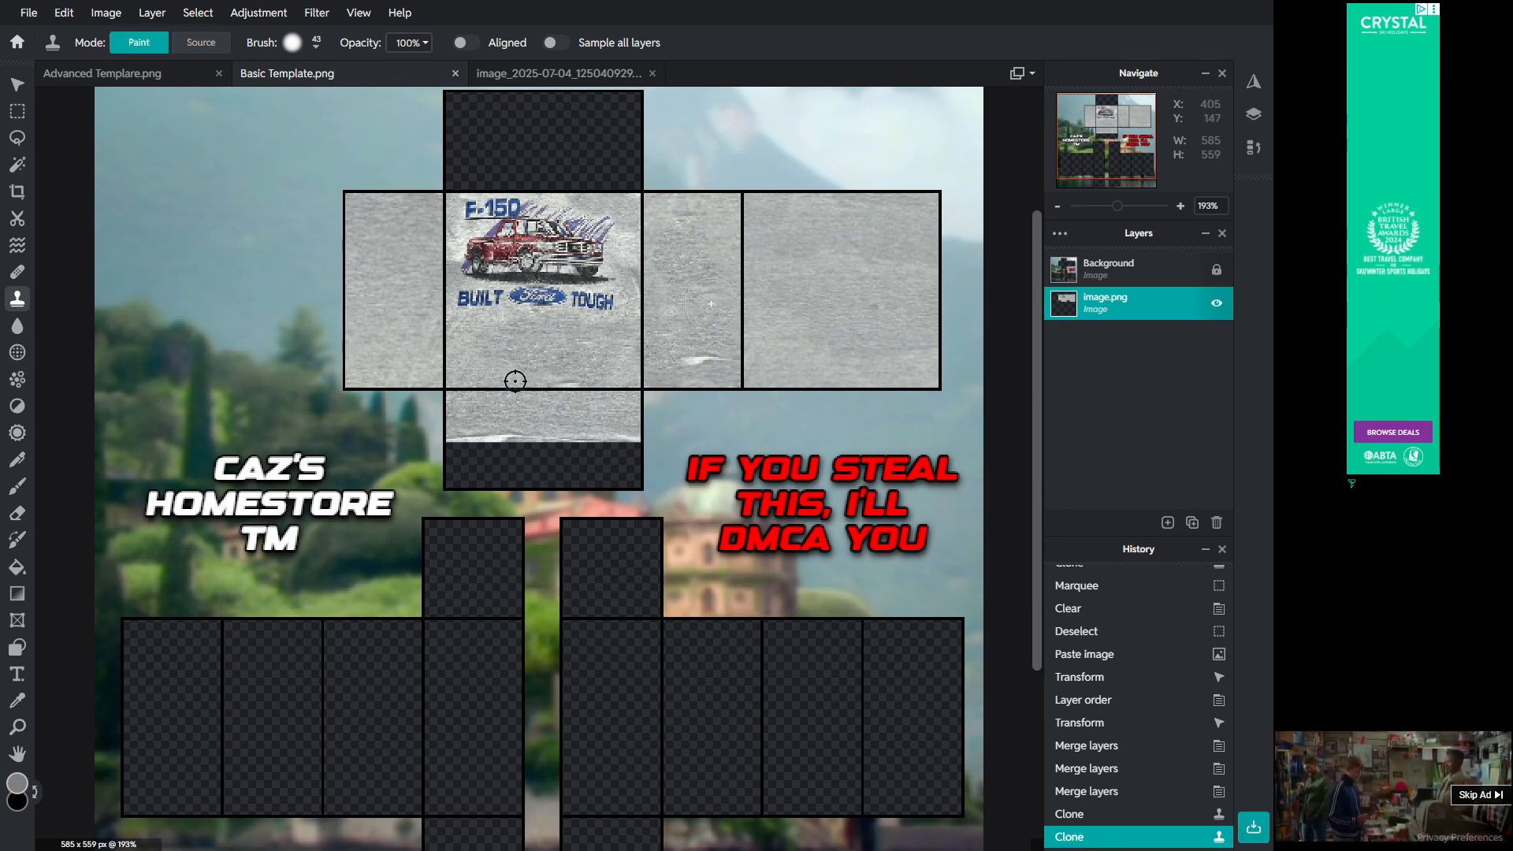
pyautogui.moveTo(707, 260); pyautogui.dragTo(699, 249)
pyautogui.press('alt')
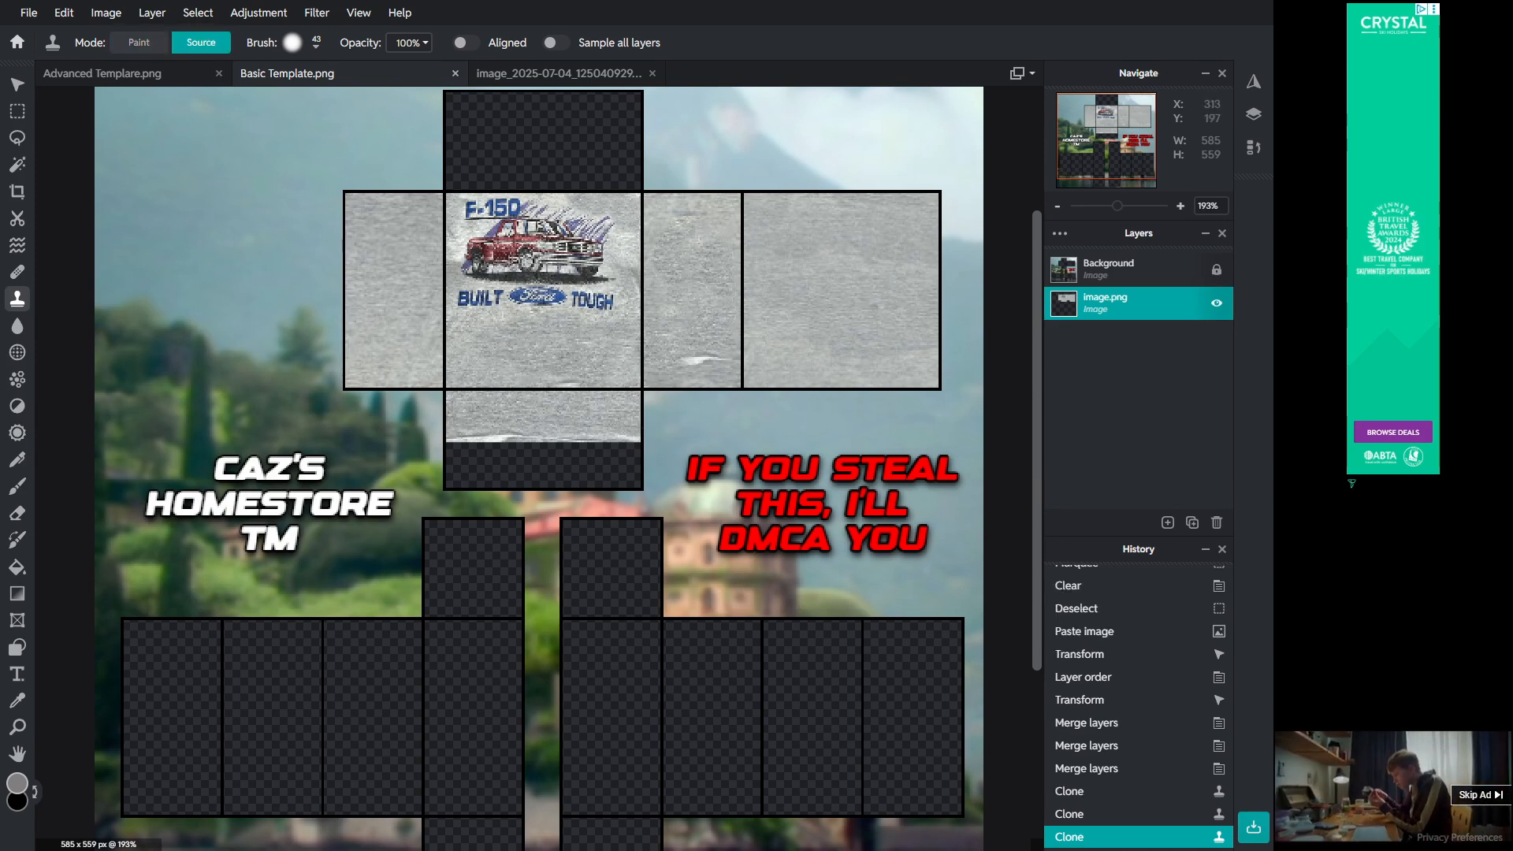
pyautogui.keyDown('alt'); pyautogui.click(473, 323); pyautogui.keyUp('alt')
pyautogui.click(885, 336)
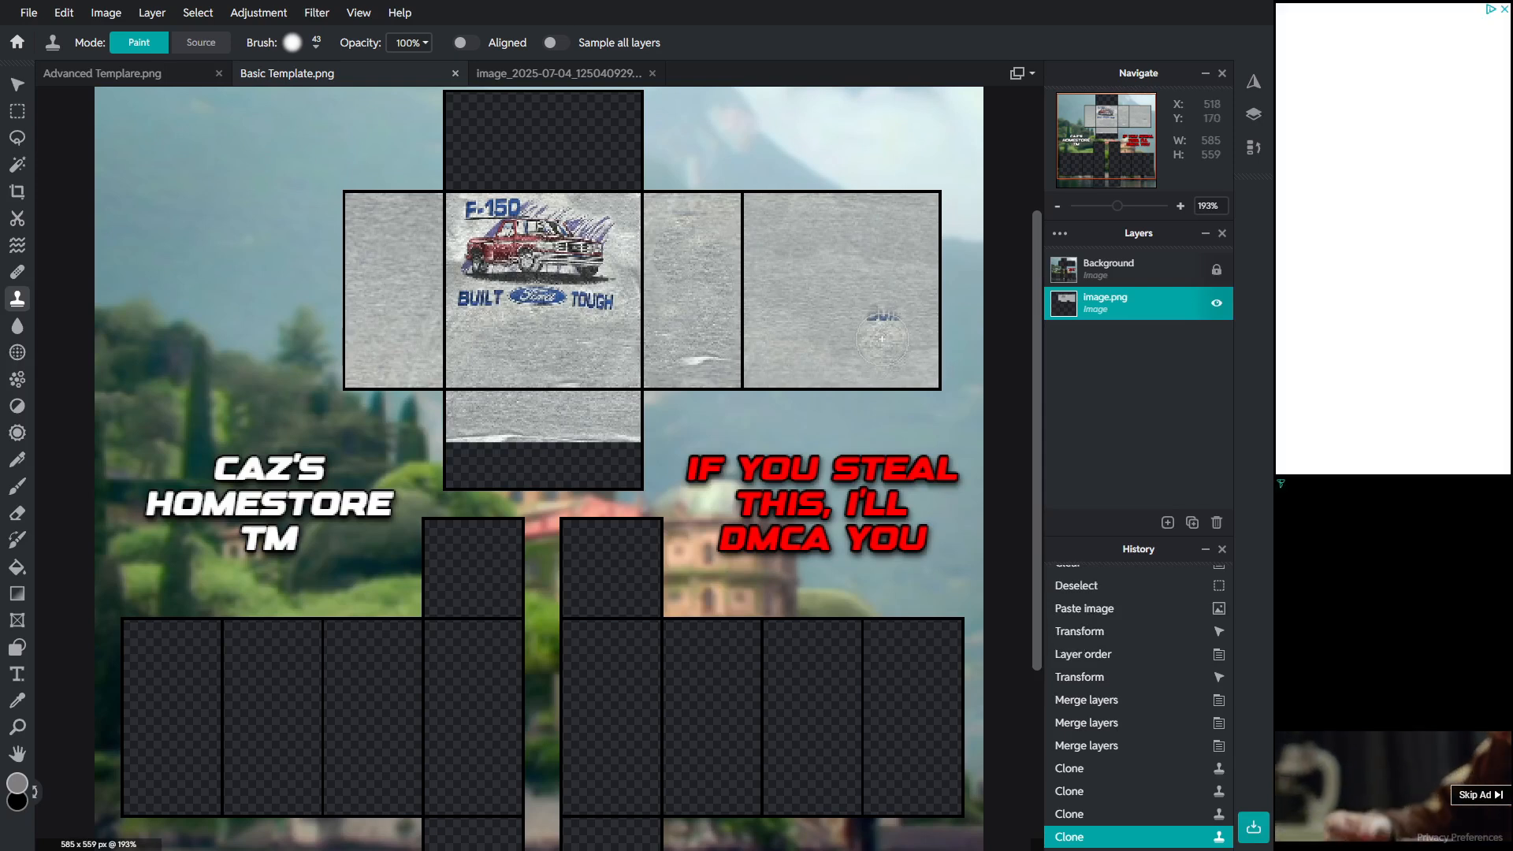
pyautogui.hotkey('ctrl', 'z')
# Step: Clone fabric from the torso front onto the back and left side panels to blend their texture
pyautogui.keyDown('alt'); pyautogui.click(513, 397); pyautogui.keyUp('alt')
pyautogui.click(877, 316)
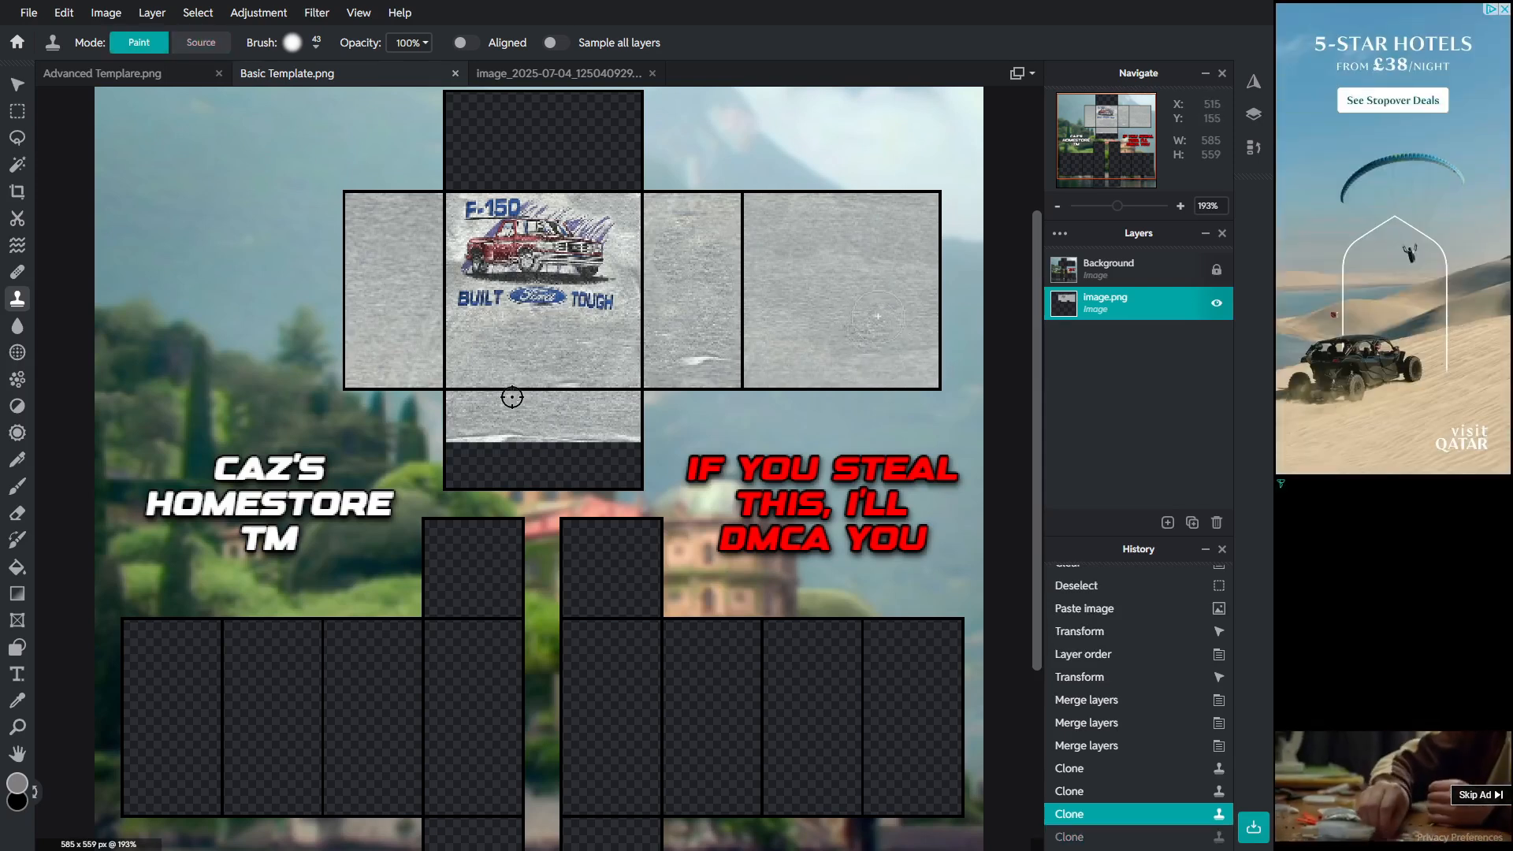
pyautogui.click(813, 272)
pyautogui.press('alt')
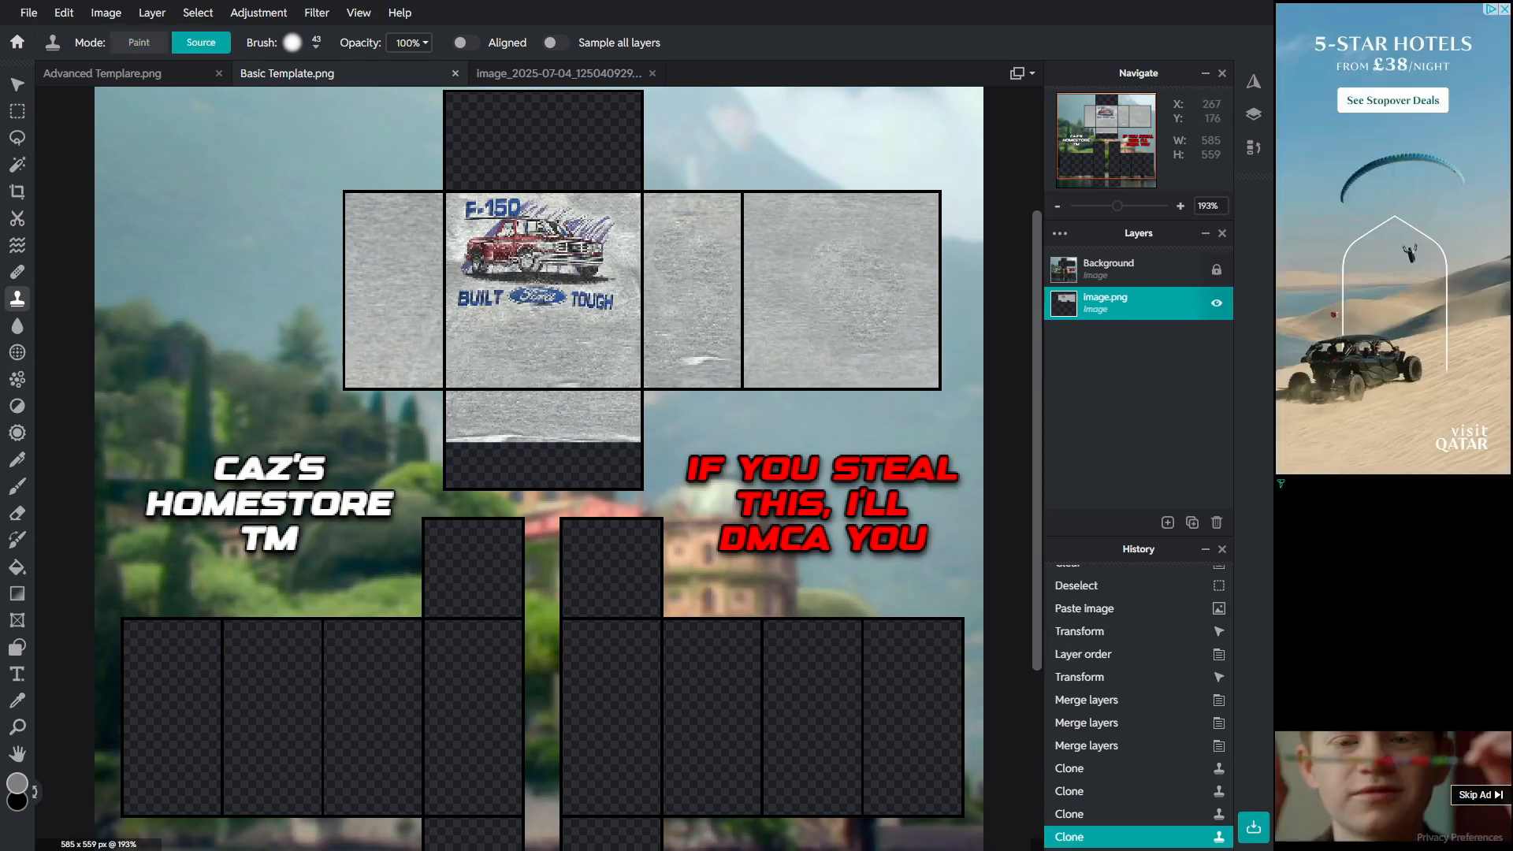
pyautogui.keyDown('alt'); pyautogui.click(399, 306); pyautogui.keyUp('alt')
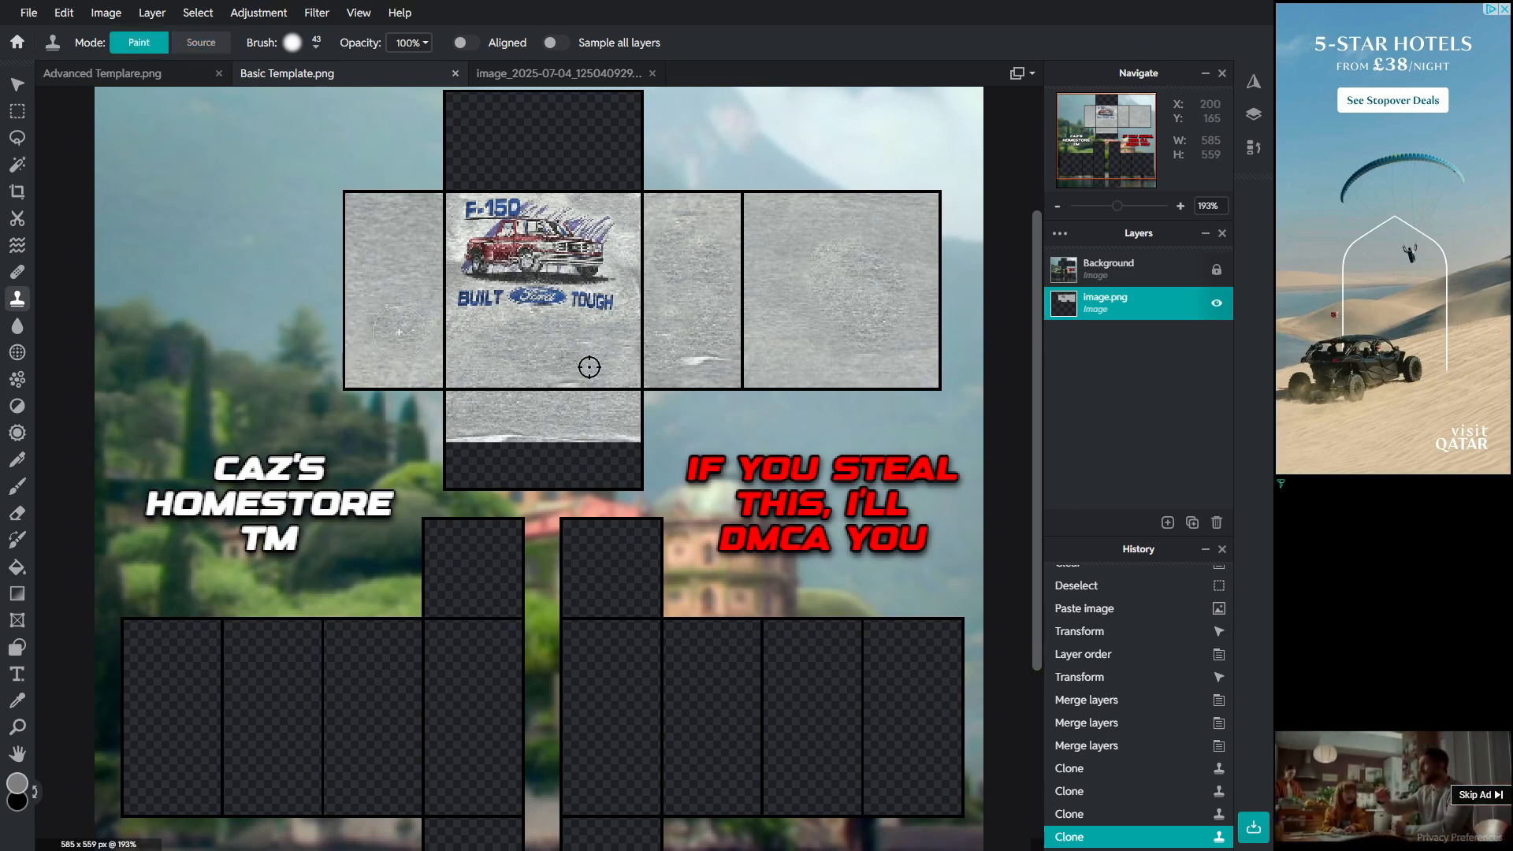
pyautogui.click(589, 368)
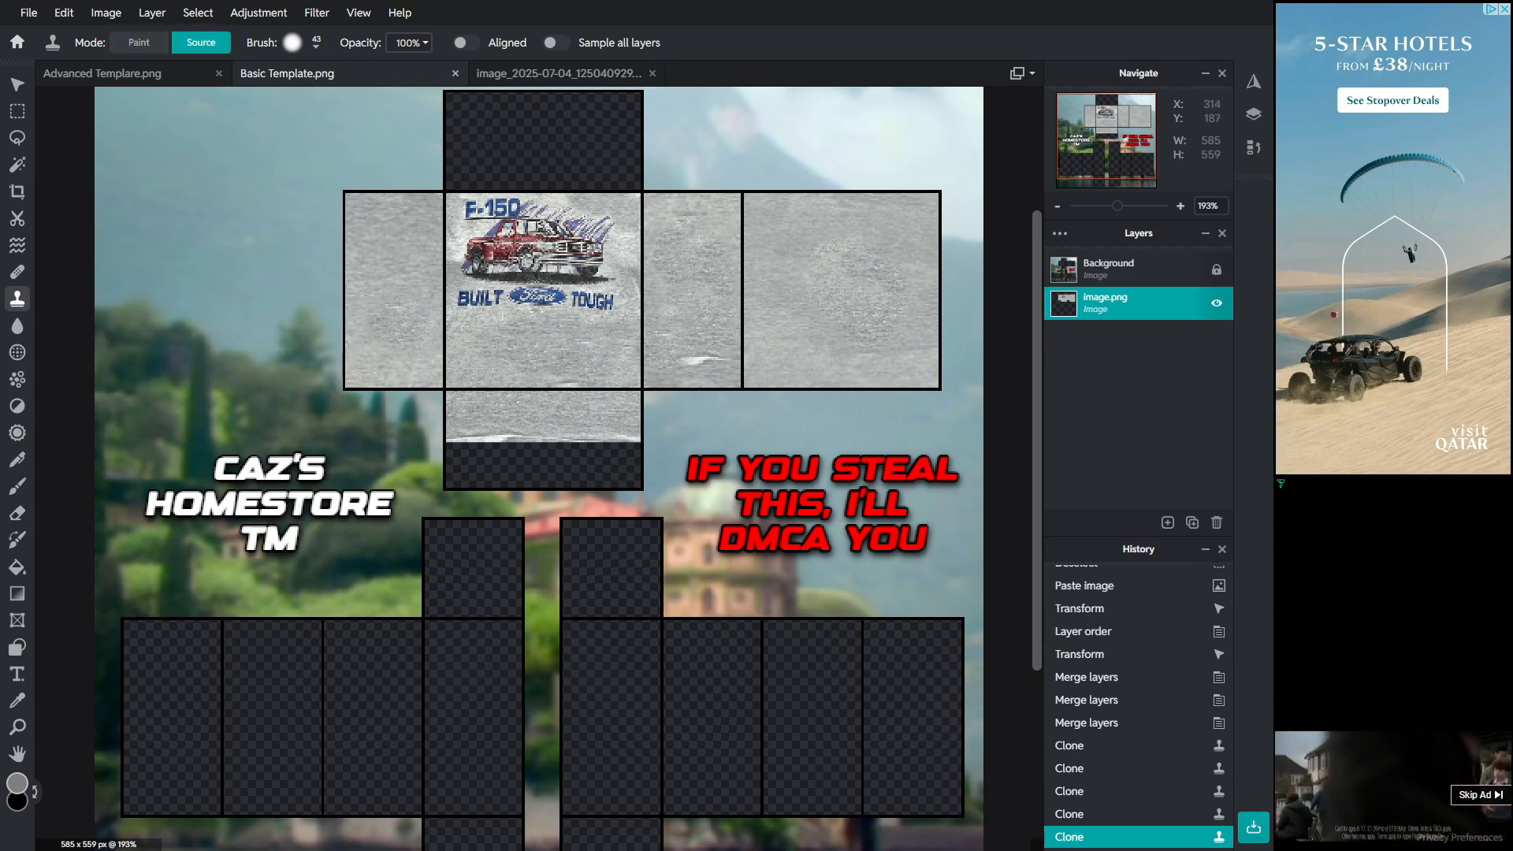
pyautogui.click(535, 372)
pyautogui.press('alt')
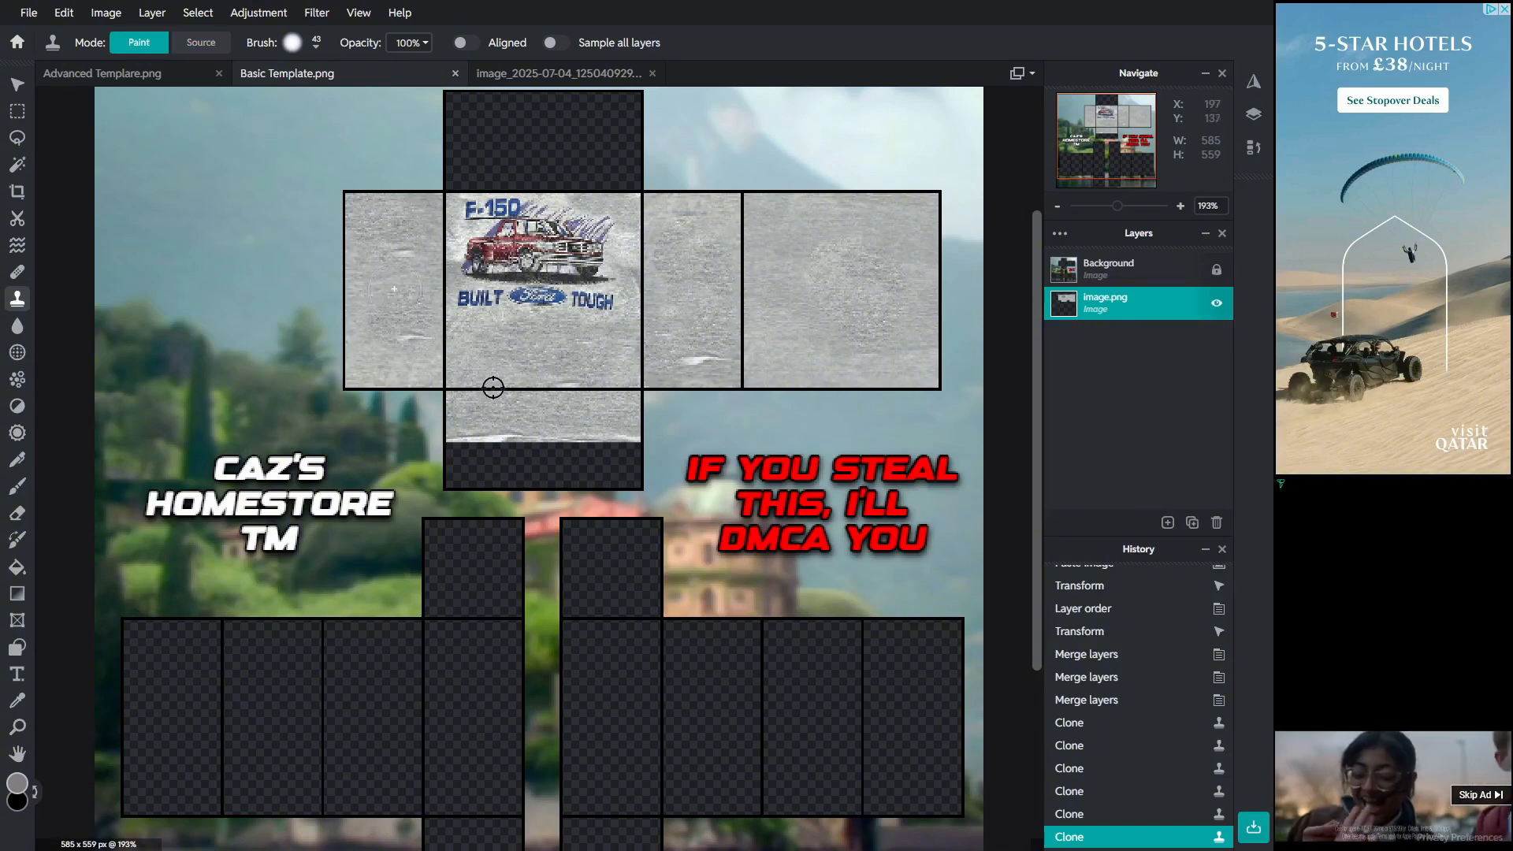
# Step: Continue cloning fabric across the back panel and lower front to smooth out blotches and seams
pyautogui.click(476, 423)
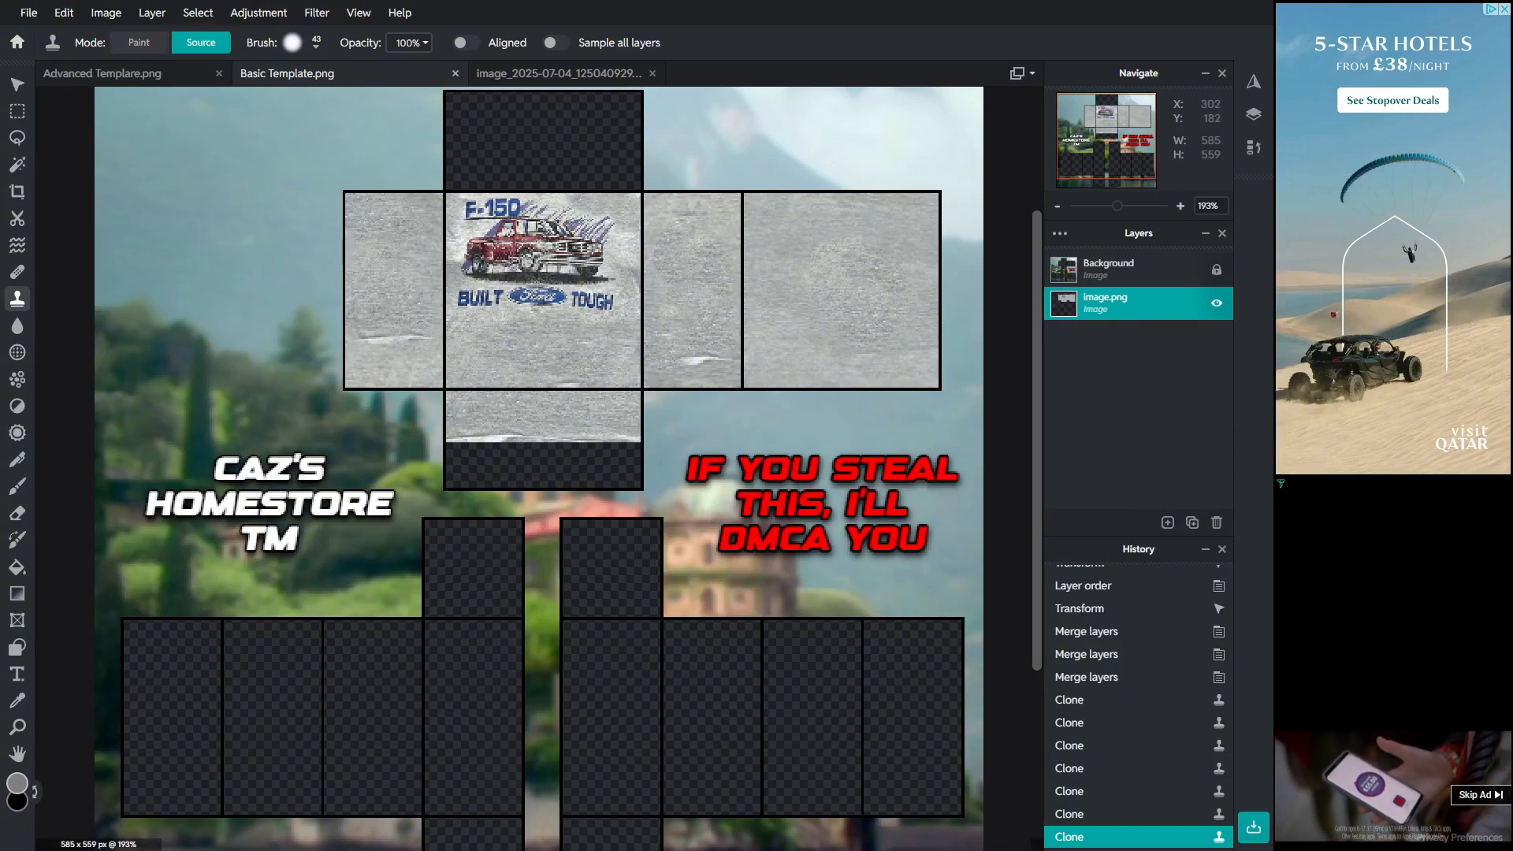
pyautogui.keyDown('alt'); pyautogui.click(870, 297); pyautogui.keyUp('alt')
pyautogui.click(588, 348)
pyautogui.press('alt')
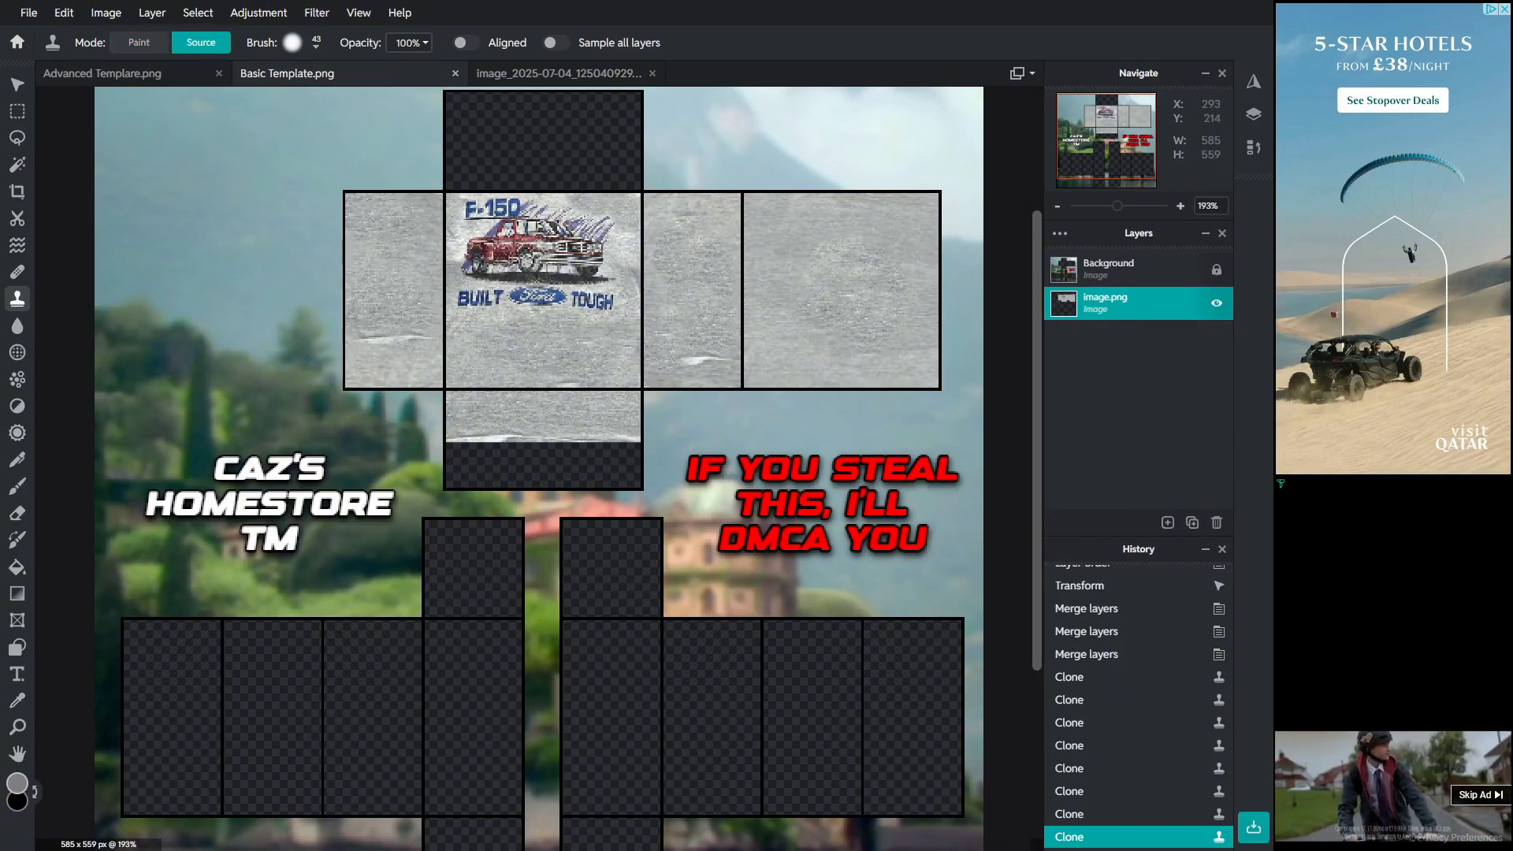
pyautogui.click(471, 348)
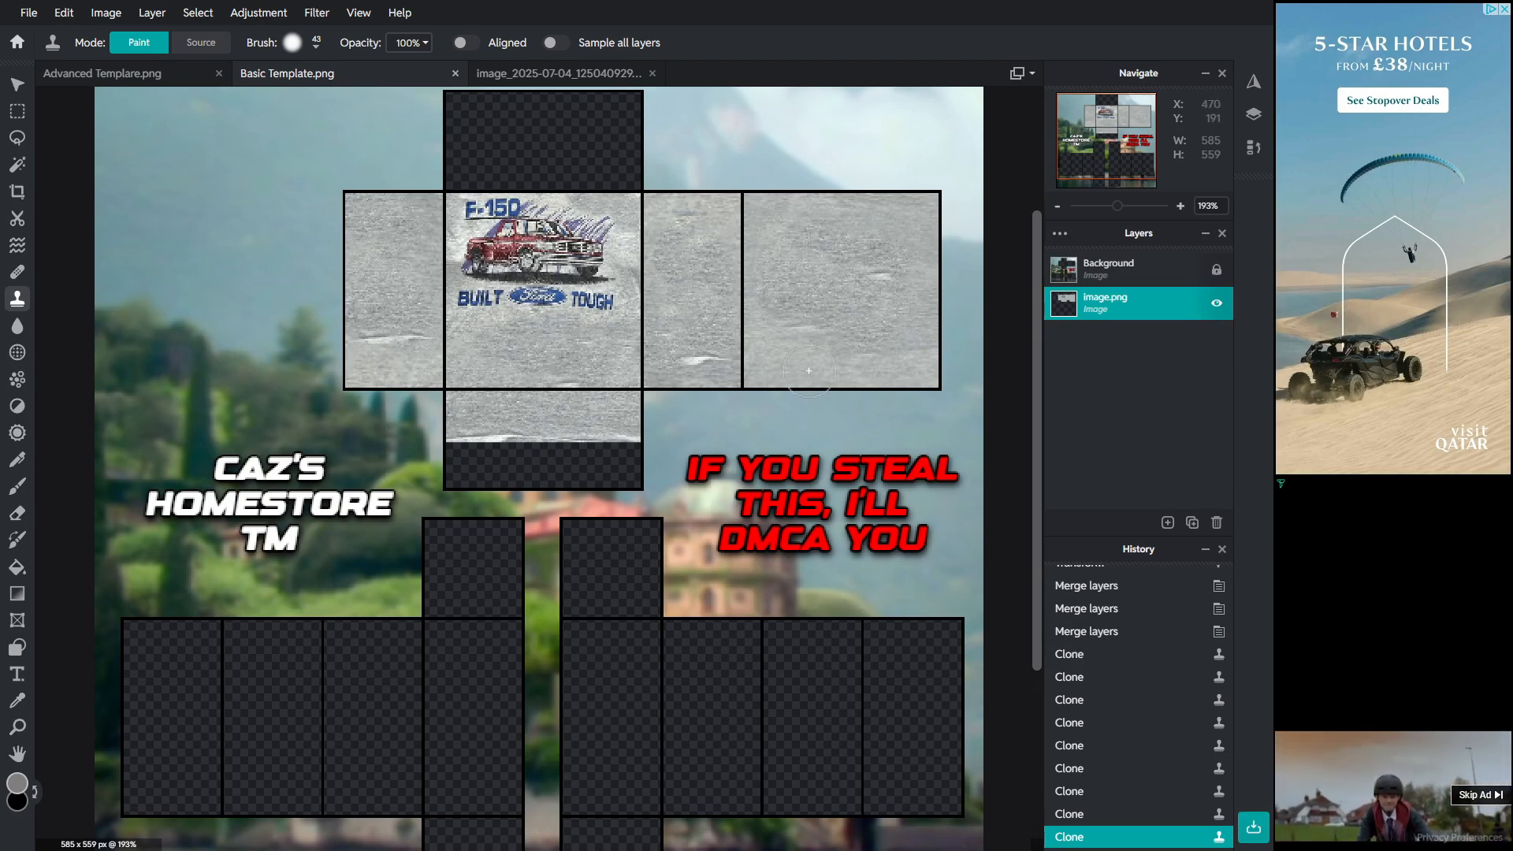
pyautogui.press('alt')
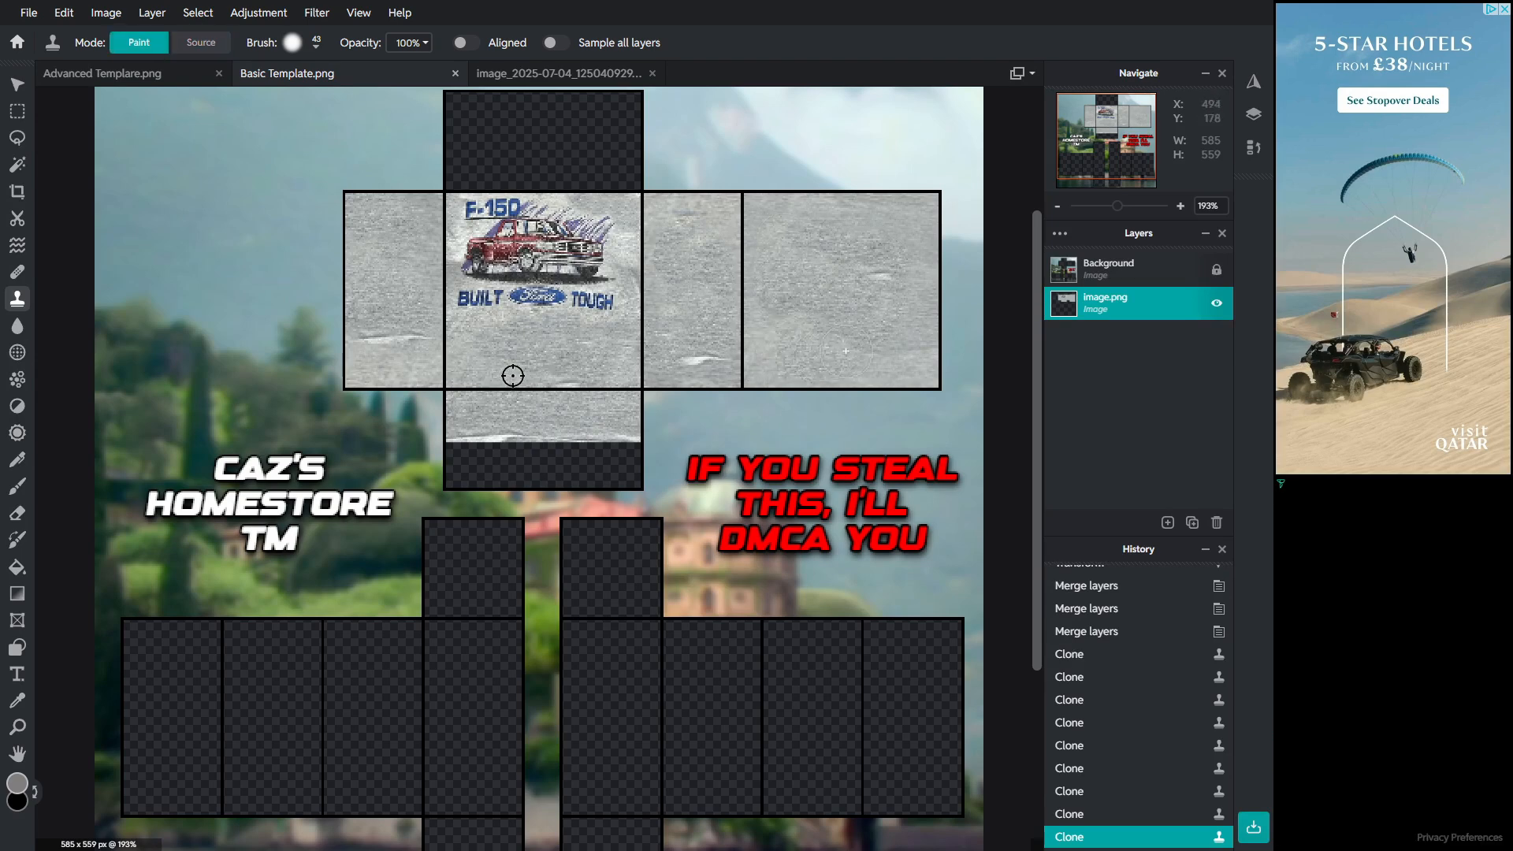
pyautogui.moveTo(883, 351); pyautogui.dragTo(885, 352)
pyautogui.click(882, 352)
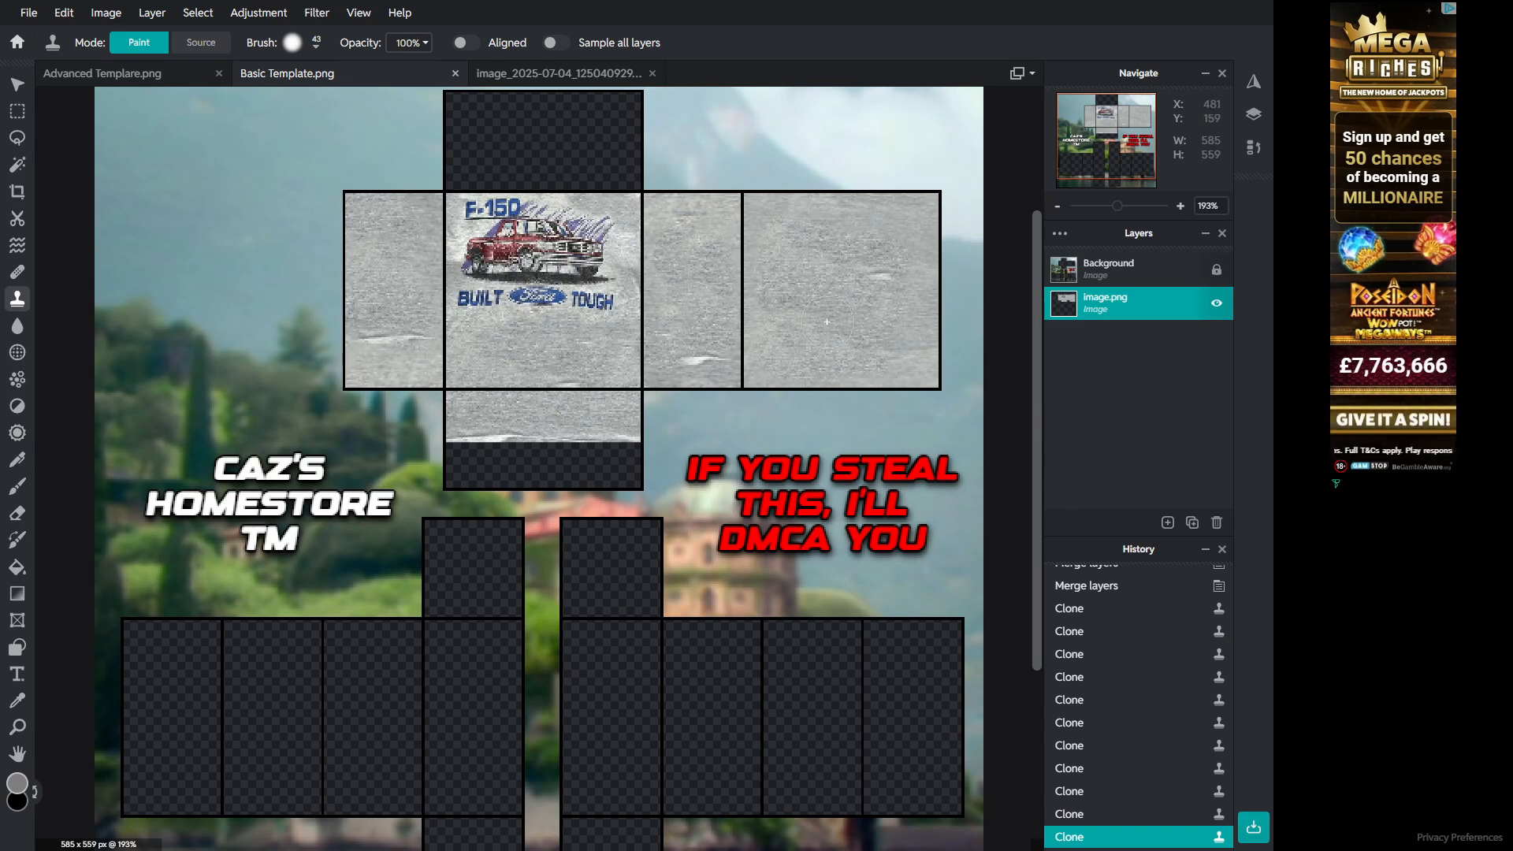
pyautogui.scroll(-5, 617, 350)
pyautogui.scroll(6, 617, 350)
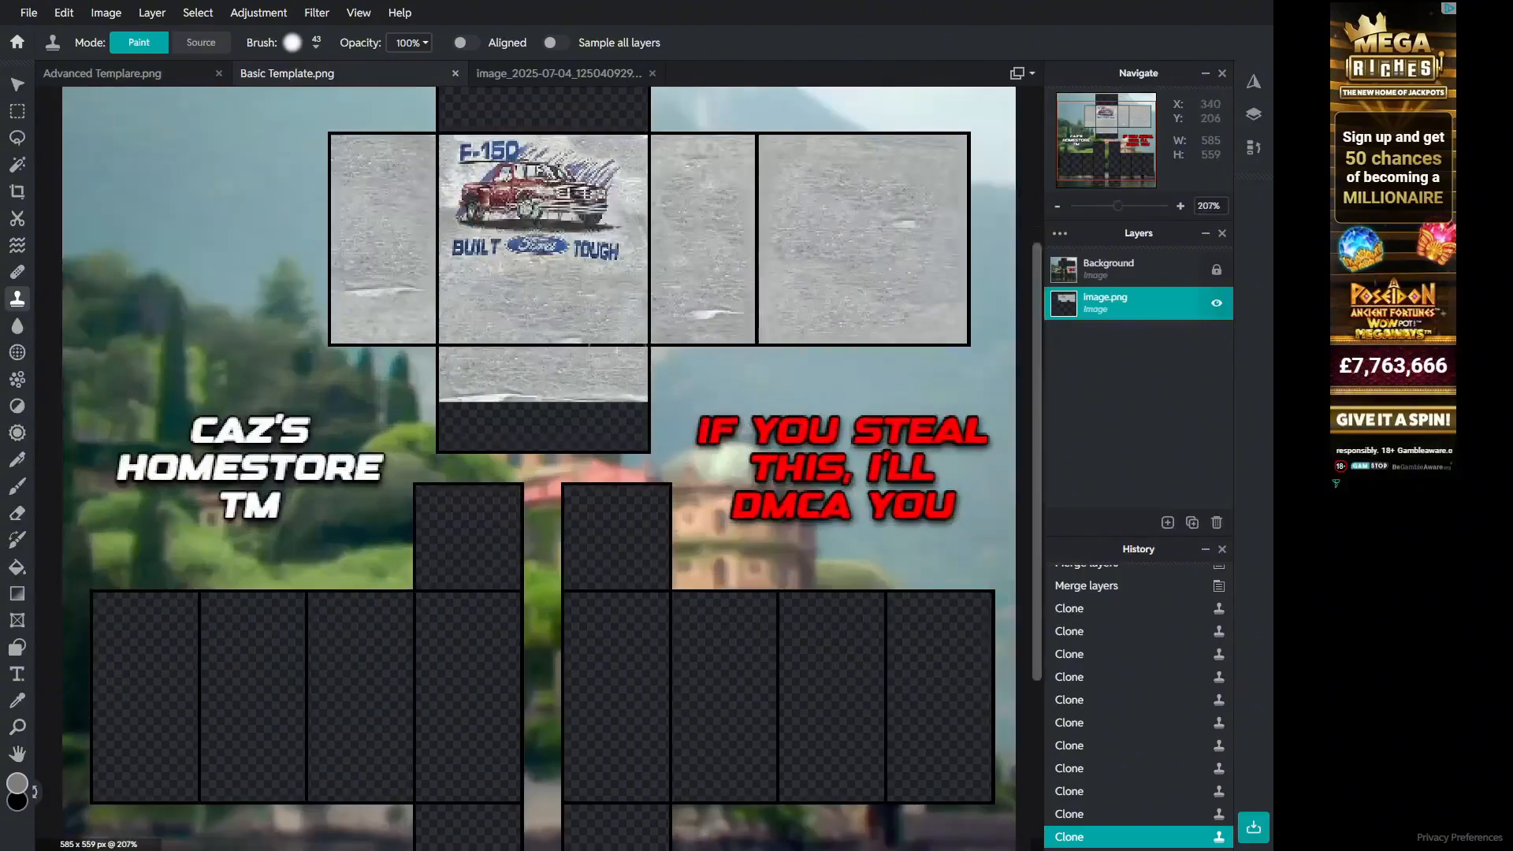
pyautogui.scroll(-1, 617, 350)
pyautogui.moveTo(1038, 517); pyautogui.dragTo(1037, 469)
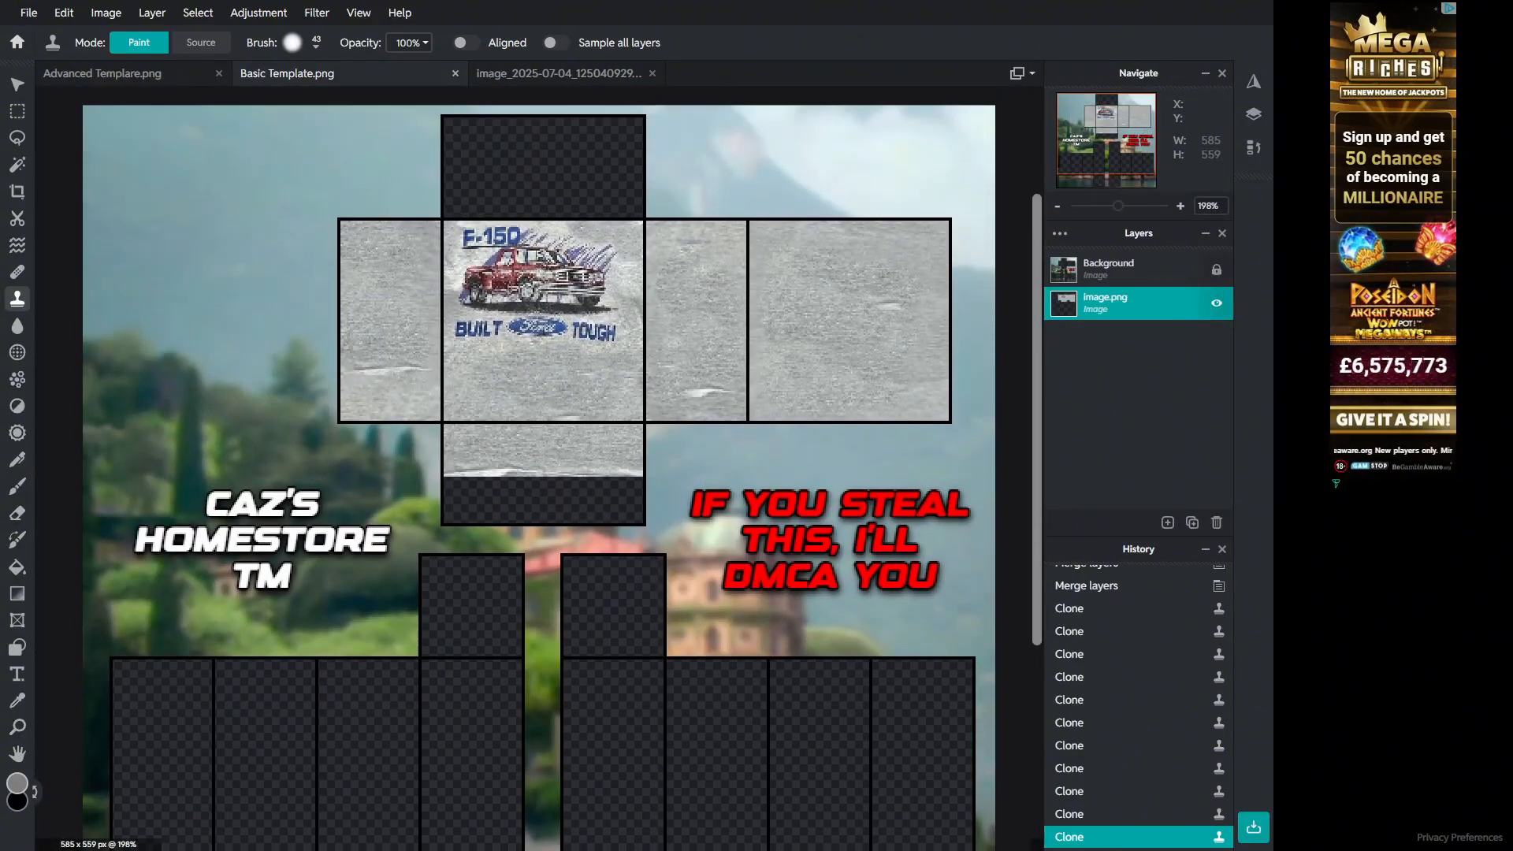
pyautogui.press('alt')
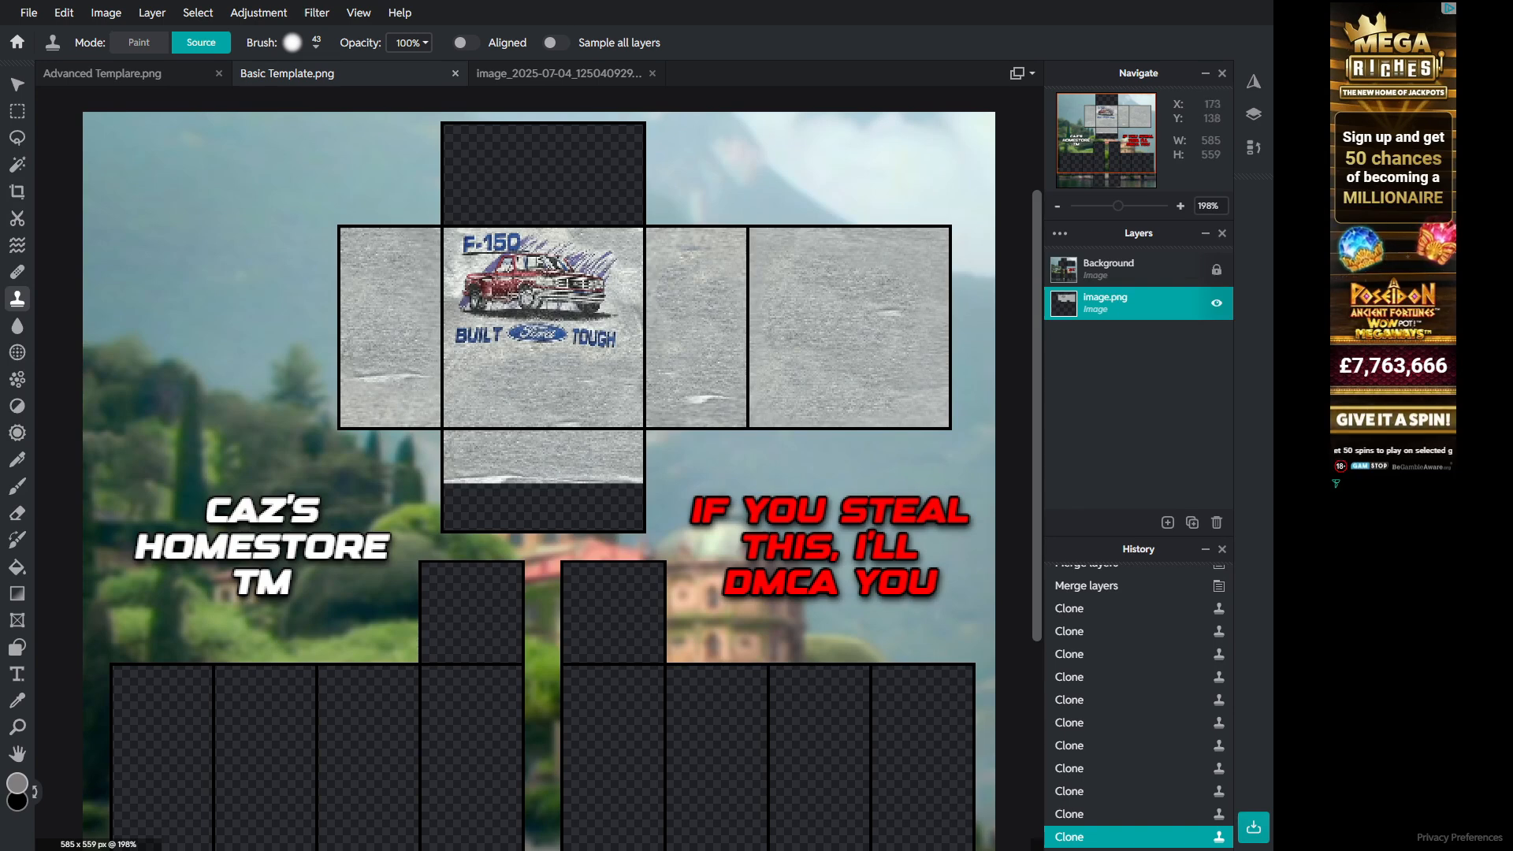
# Step: In the tee photo, replace the old selection with a rectangle around the collar and copy it
pyautogui.click(559, 73)
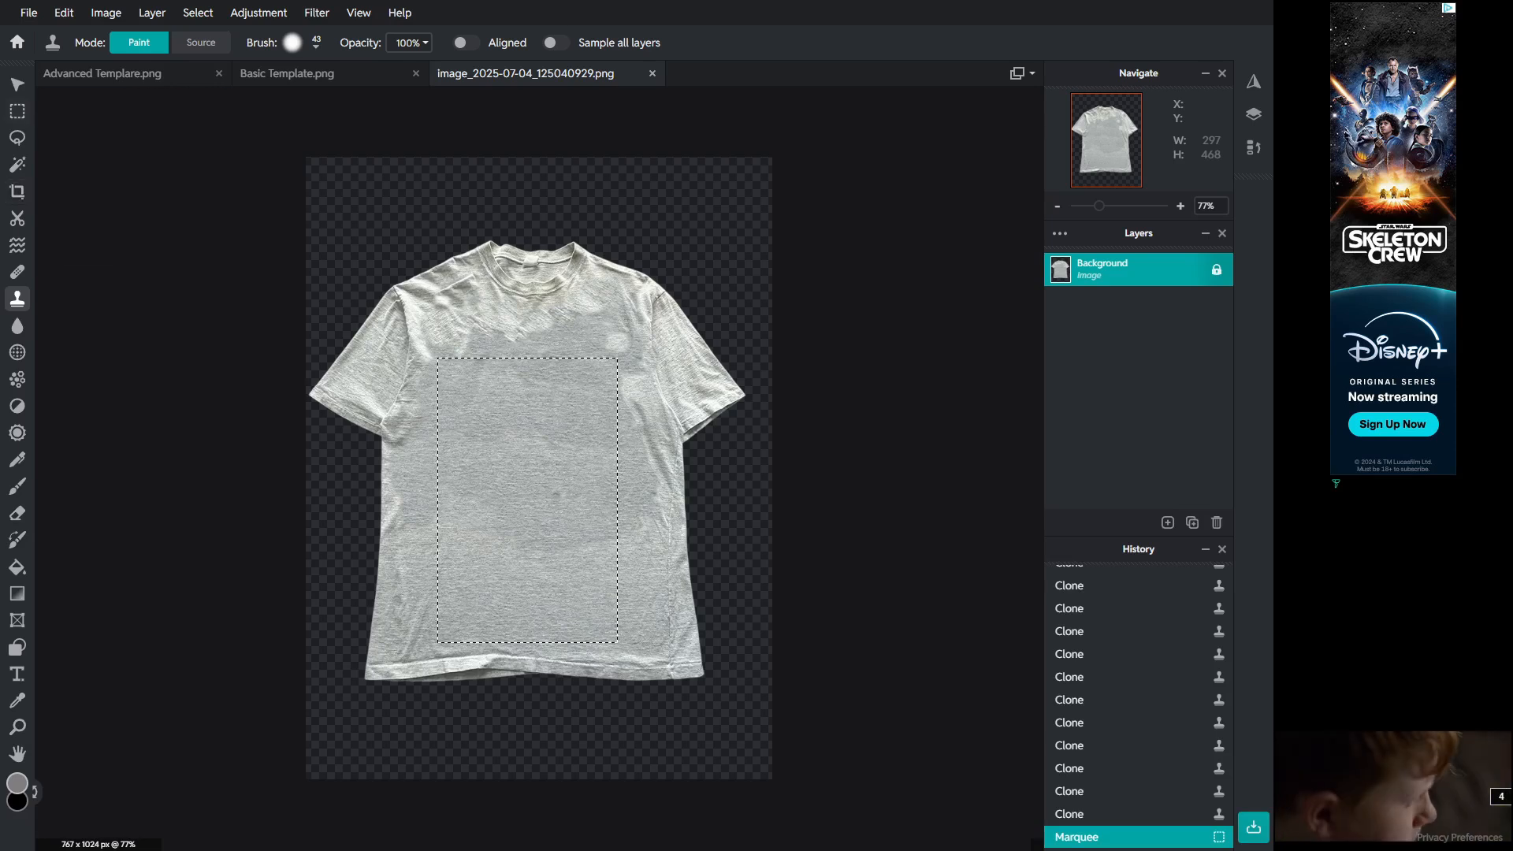
pyautogui.press('m')
pyautogui.hotkey('ctrl', 'd')
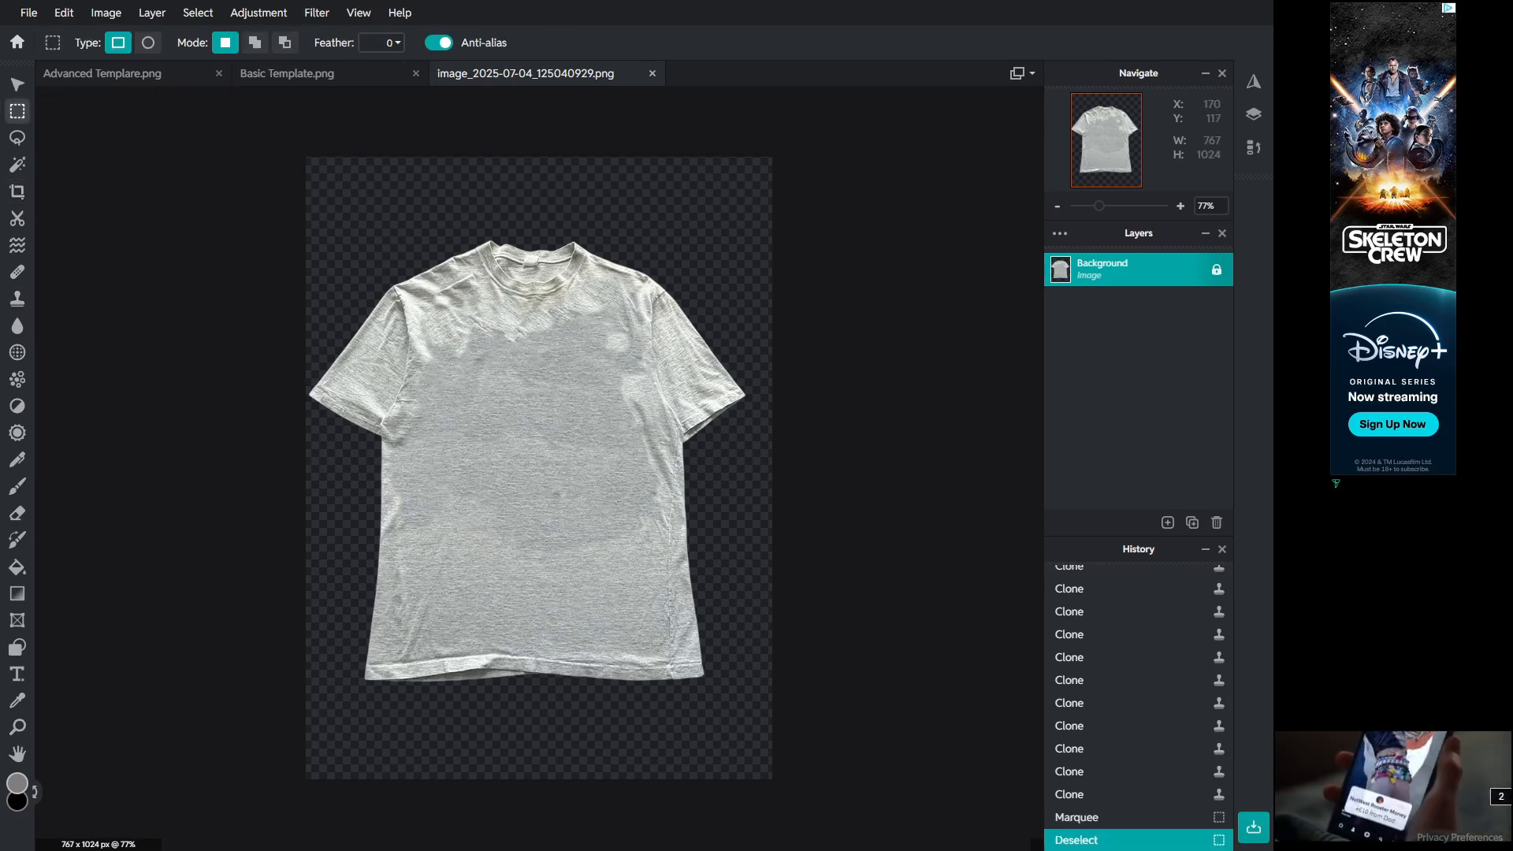
pyautogui.moveTo(418, 226); pyautogui.dragTo(647, 310)
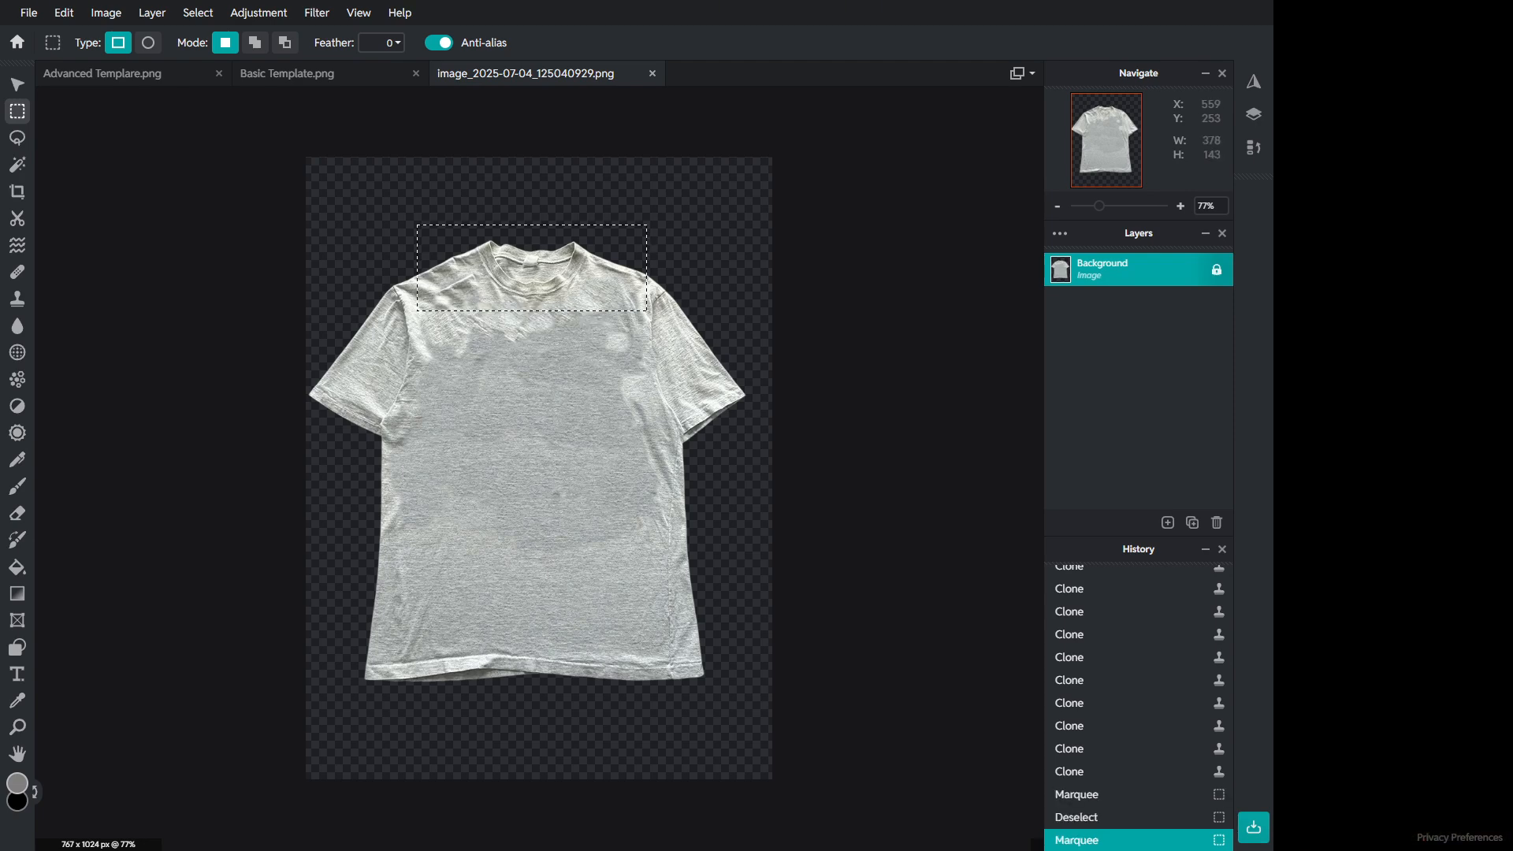
pyautogui.hotkey('ctrl', 'c')
# Step: Paste the collar into the Basic Template, shrink it onto the top of the torso front, and send it one layer down
pyautogui.click(315, 73)
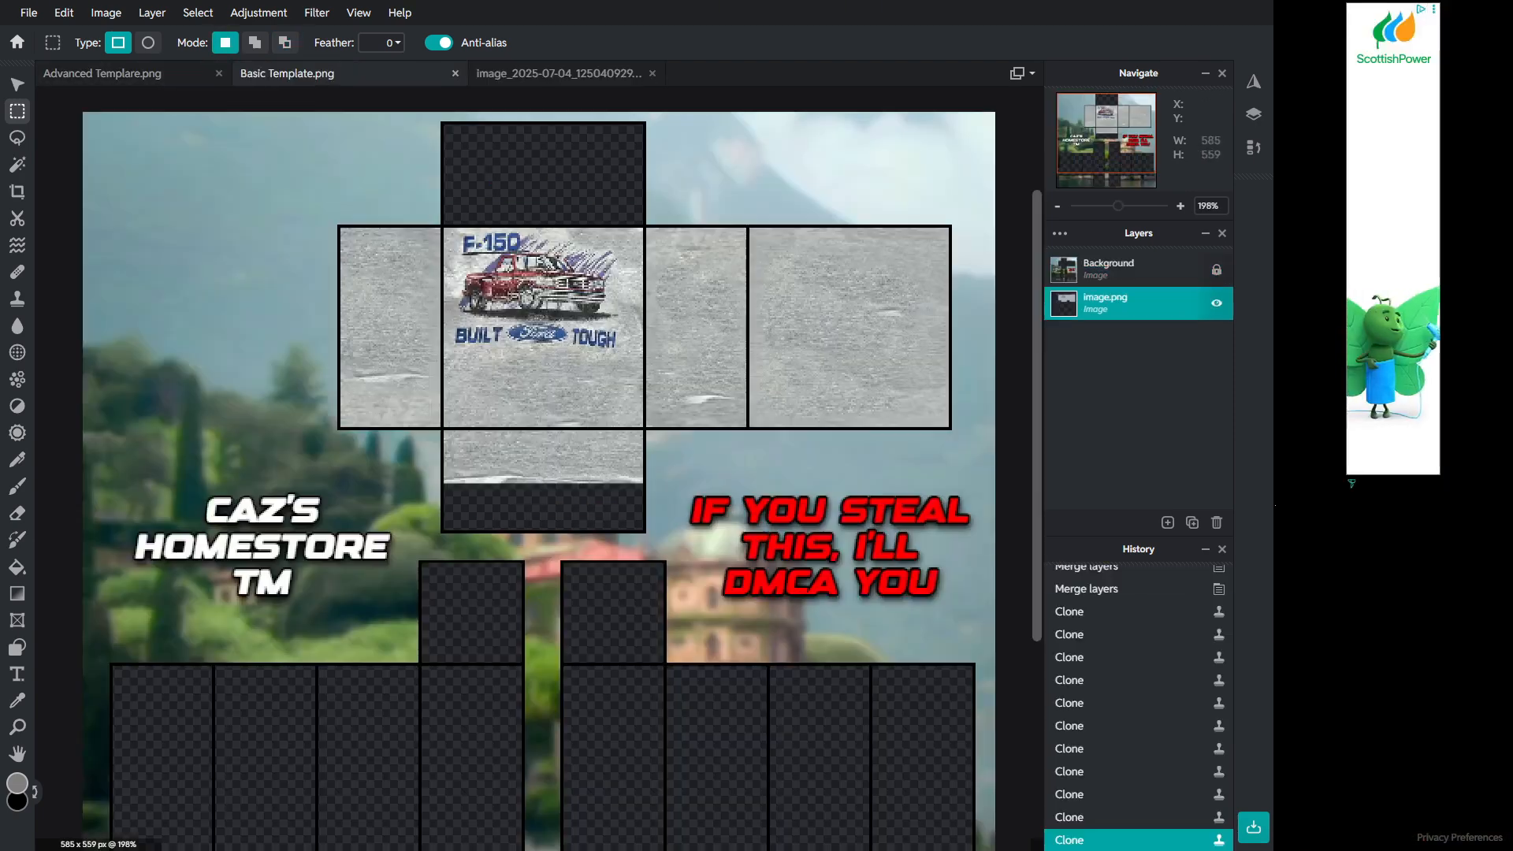
pyautogui.hotkey('ctrl', 'v')
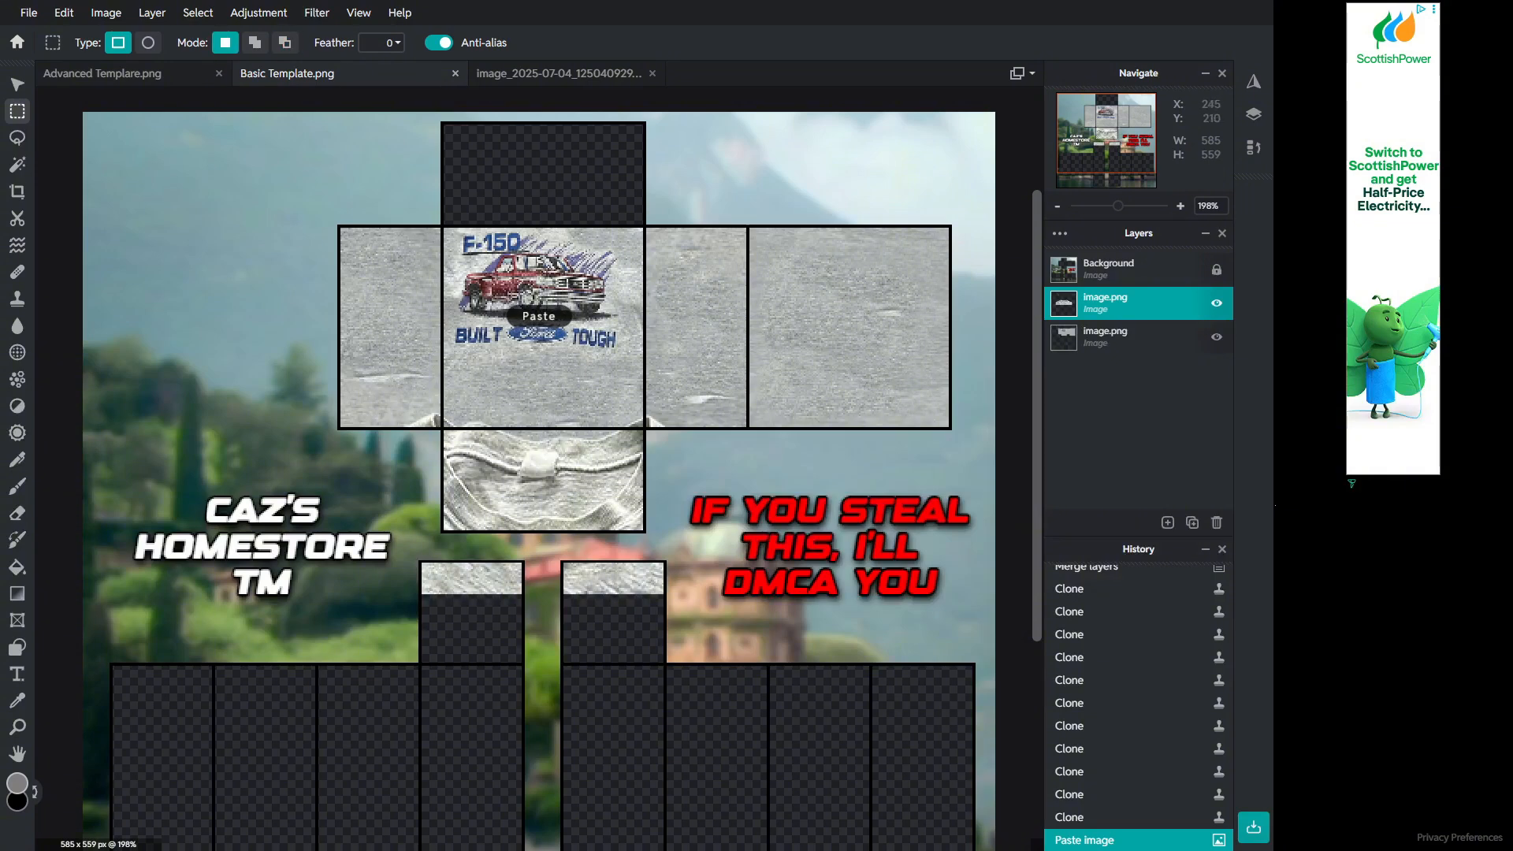
pyautogui.press('v')
pyautogui.moveTo(552, 504); pyautogui.dragTo(560, 249)
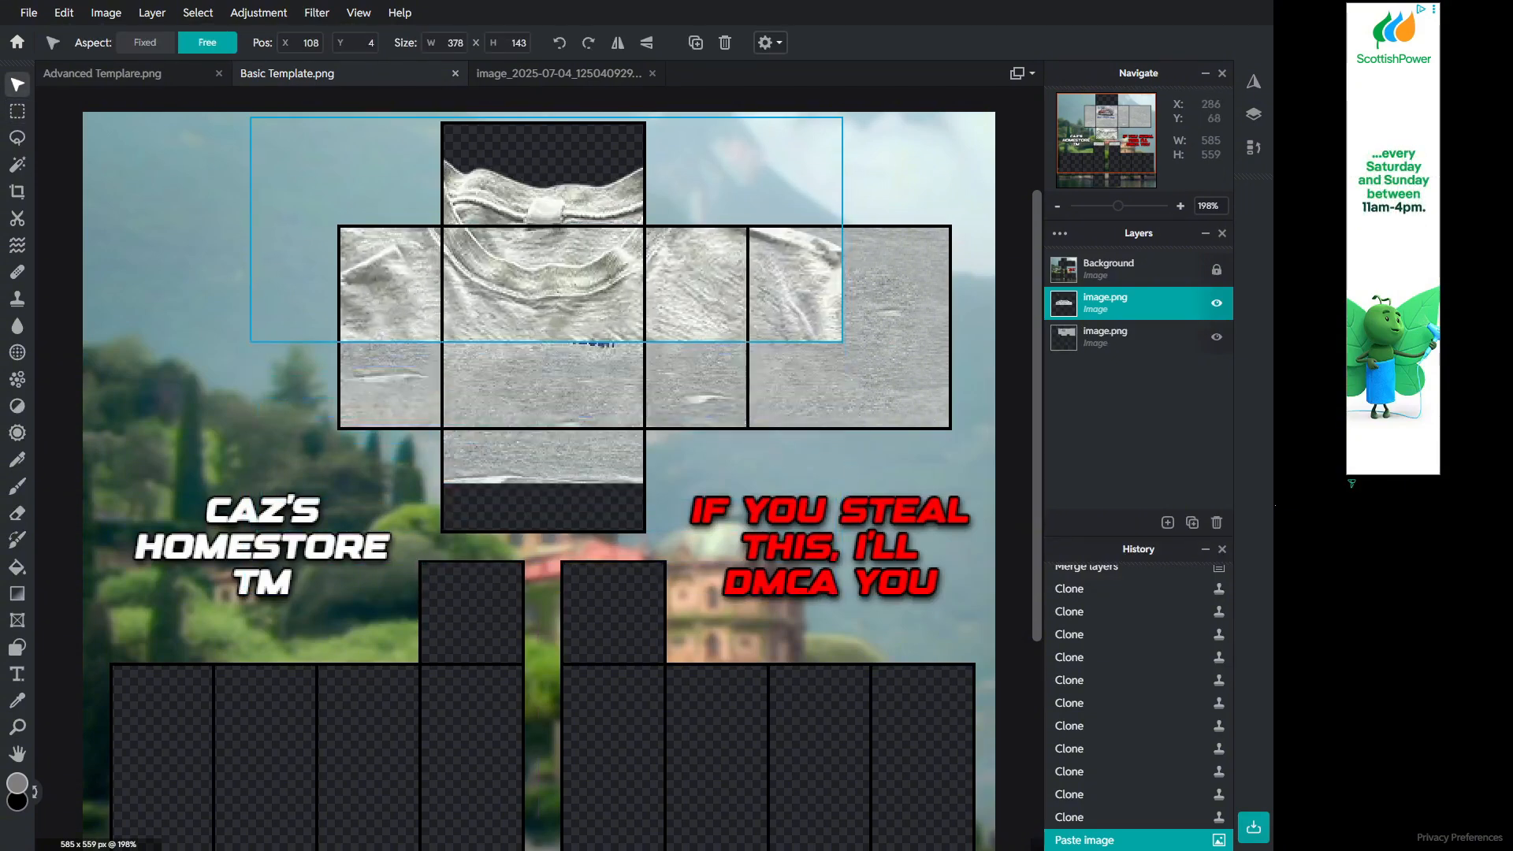
pyautogui.moveTo(841, 341); pyautogui.dragTo(584, 224)
pyautogui.hotkey('ctrl', '[')
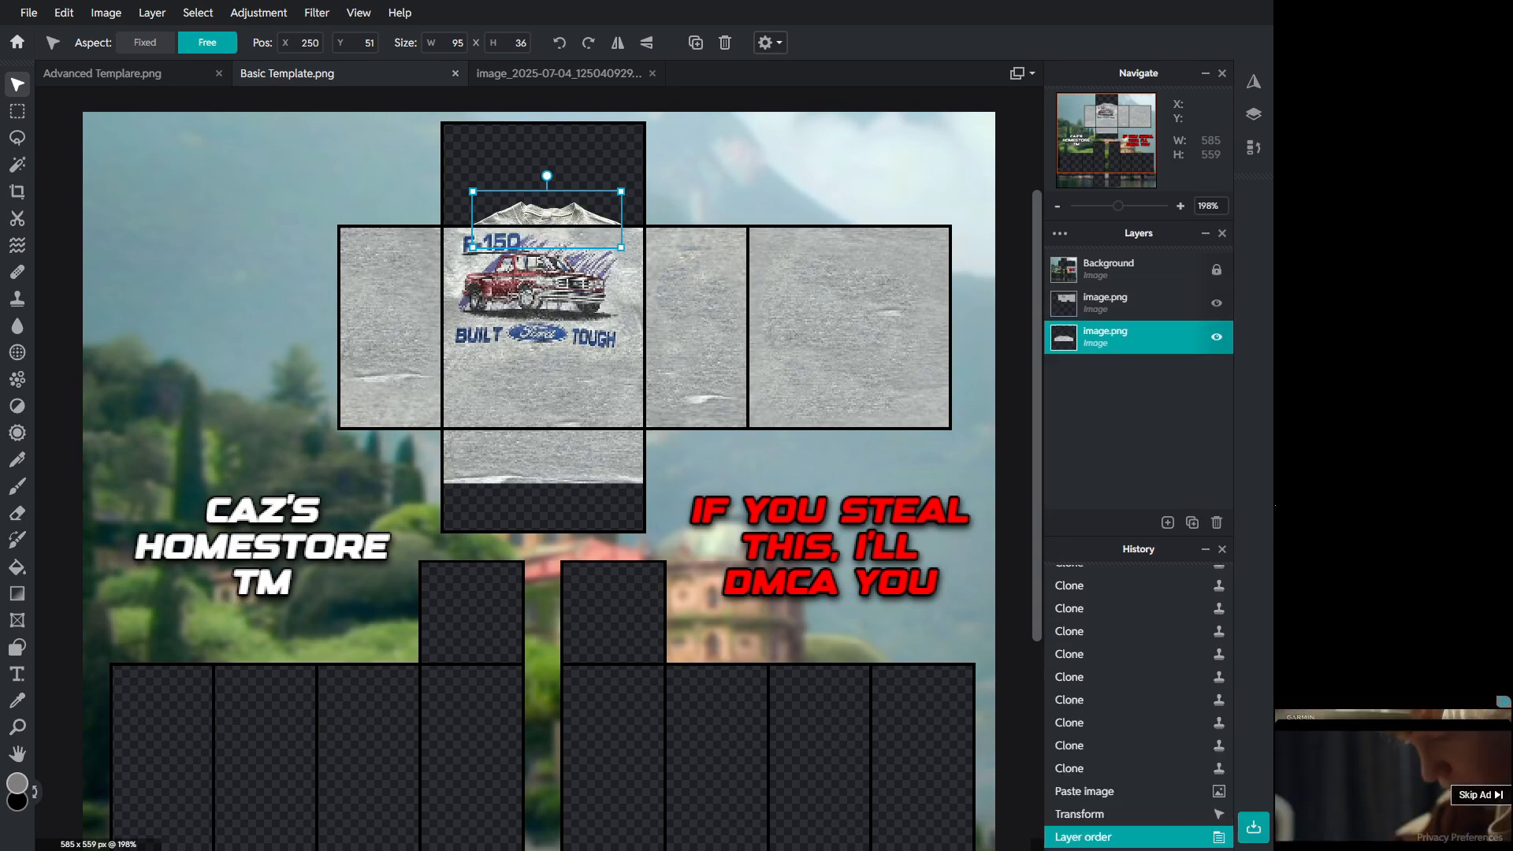
# Step: Stretch the collar to the width of the torso front and fine-tune its position and layer order
pyautogui.moveTo(588, 218); pyautogui.dragTo(640, 246)
pyautogui.hotkey('ctrl', 'z')
pyautogui.click(582, 204)
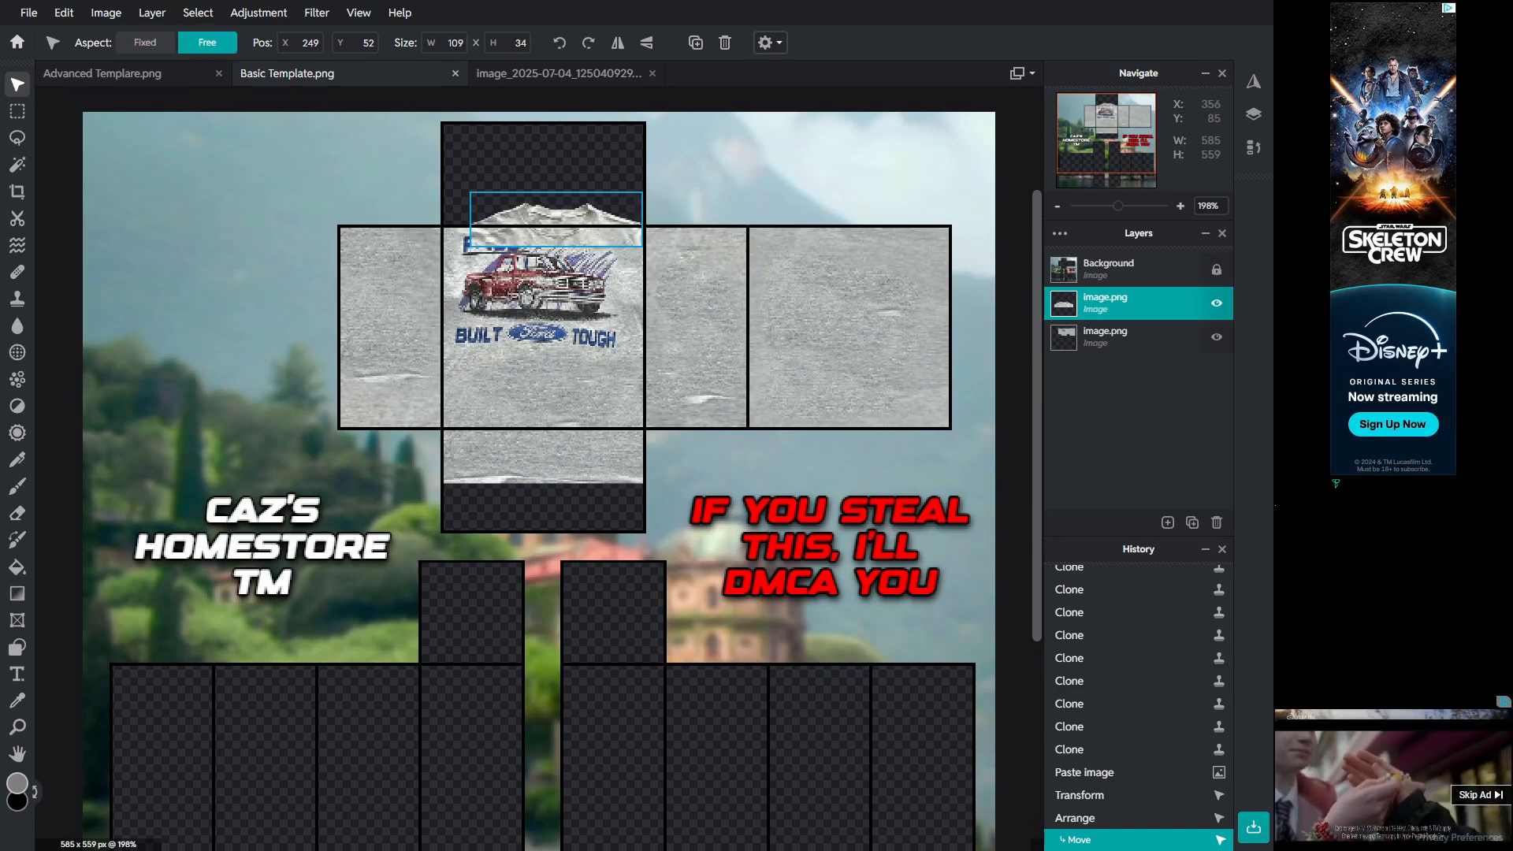
pyautogui.moveTo(470, 246); pyautogui.dragTo(442, 244)
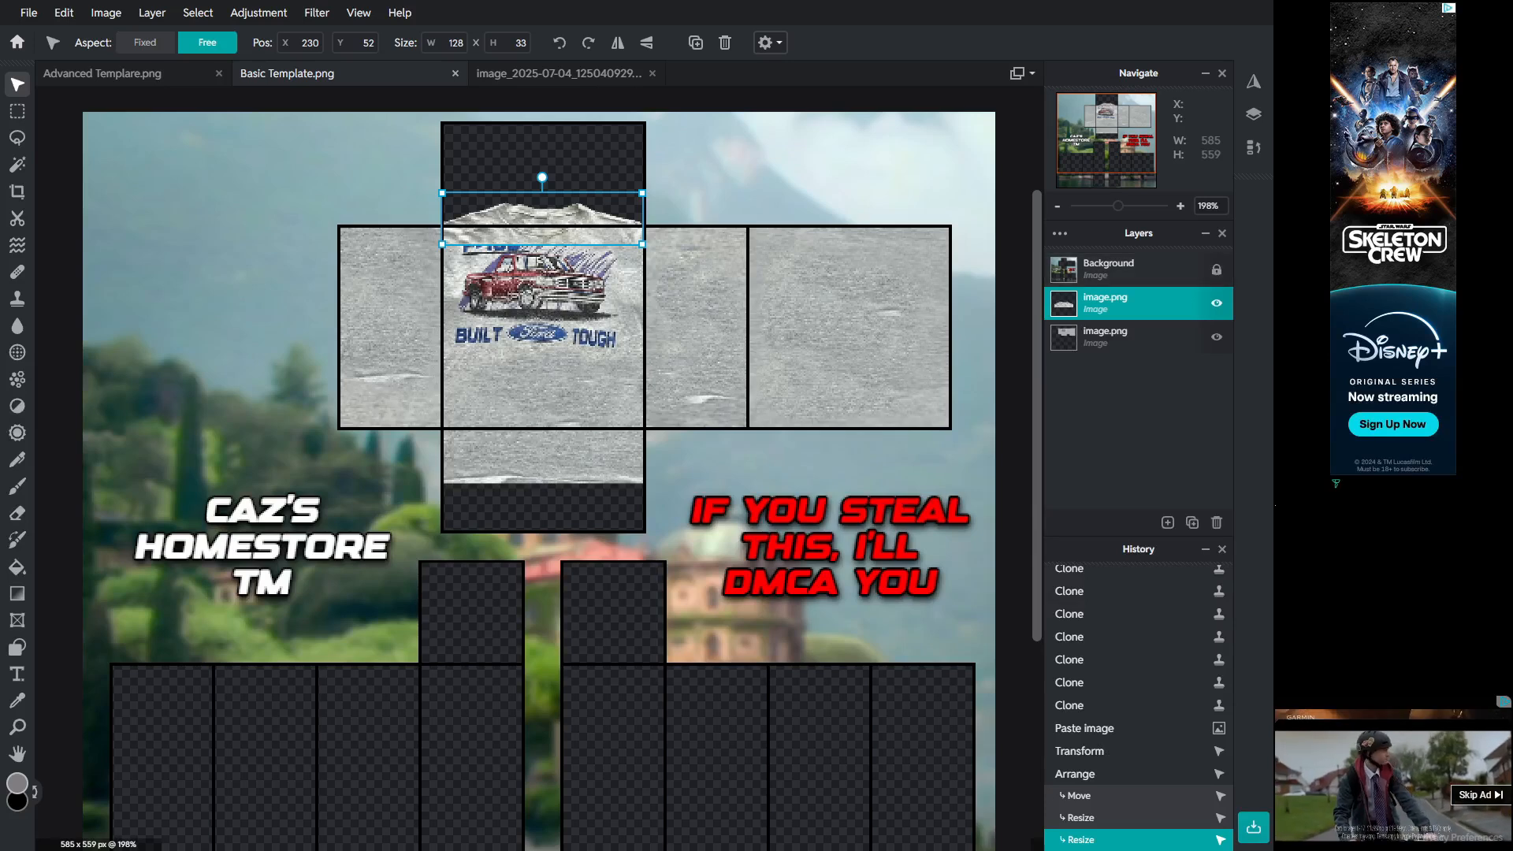
pyautogui.moveTo(1127, 303); pyautogui.dragTo(1127, 337)
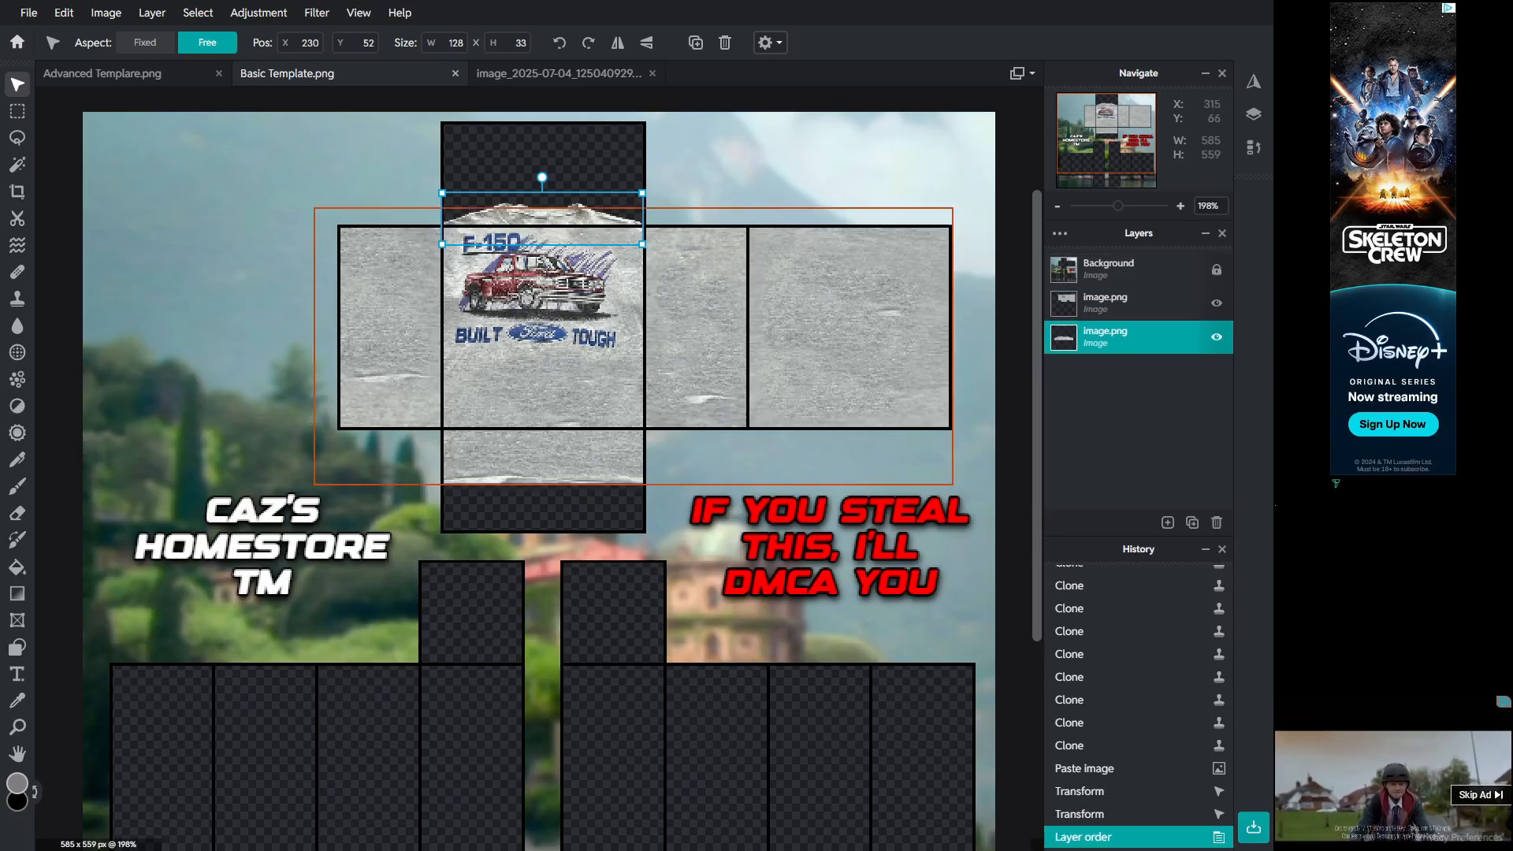
pyautogui.moveTo(575, 215); pyautogui.dragTo(590, 201)
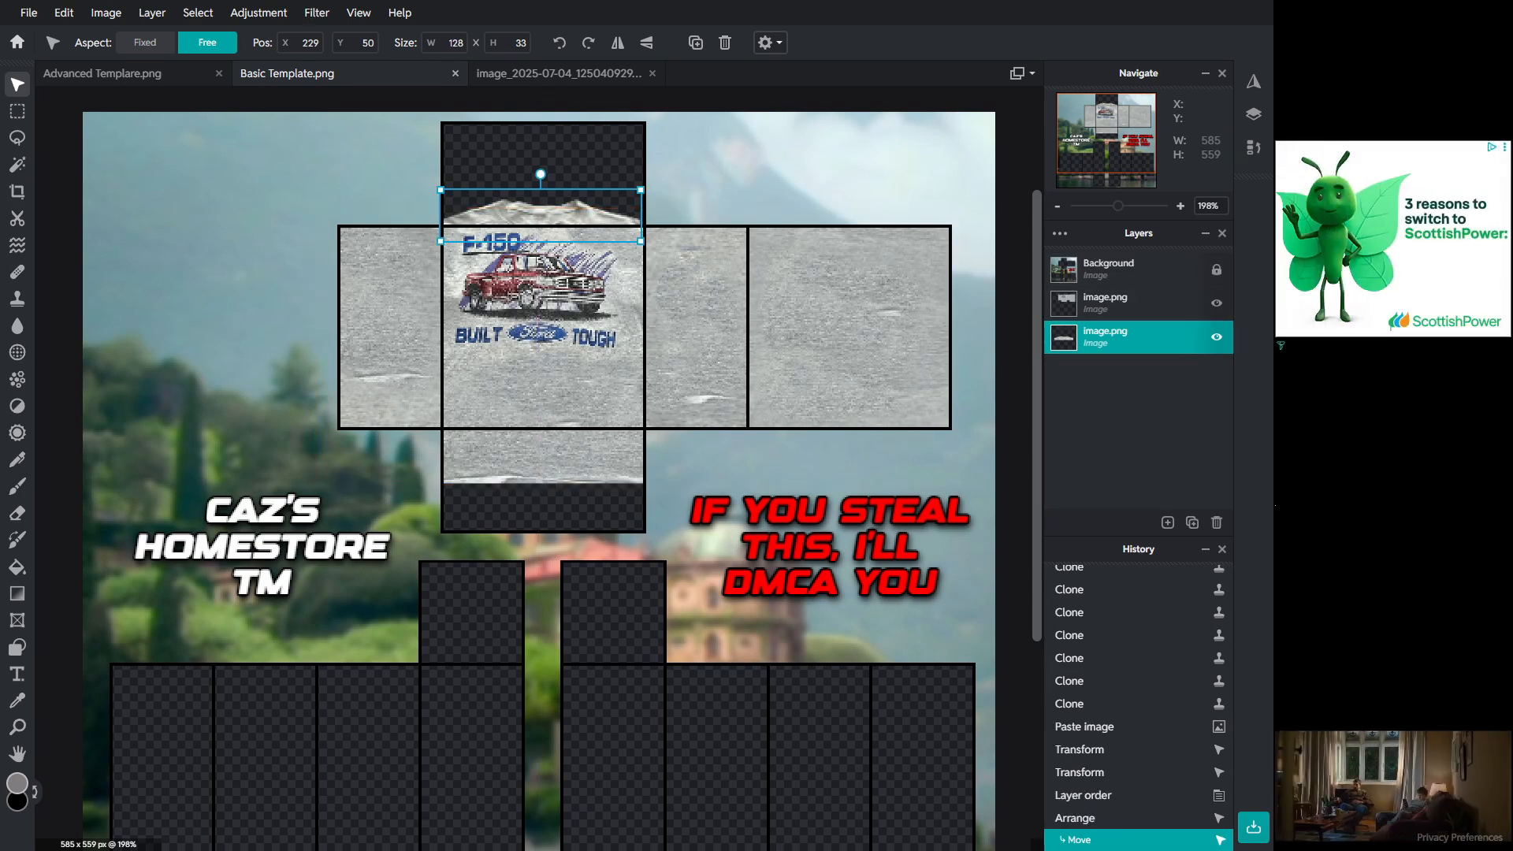
pyautogui.moveTo(1131, 336); pyautogui.dragTo(1131, 304)
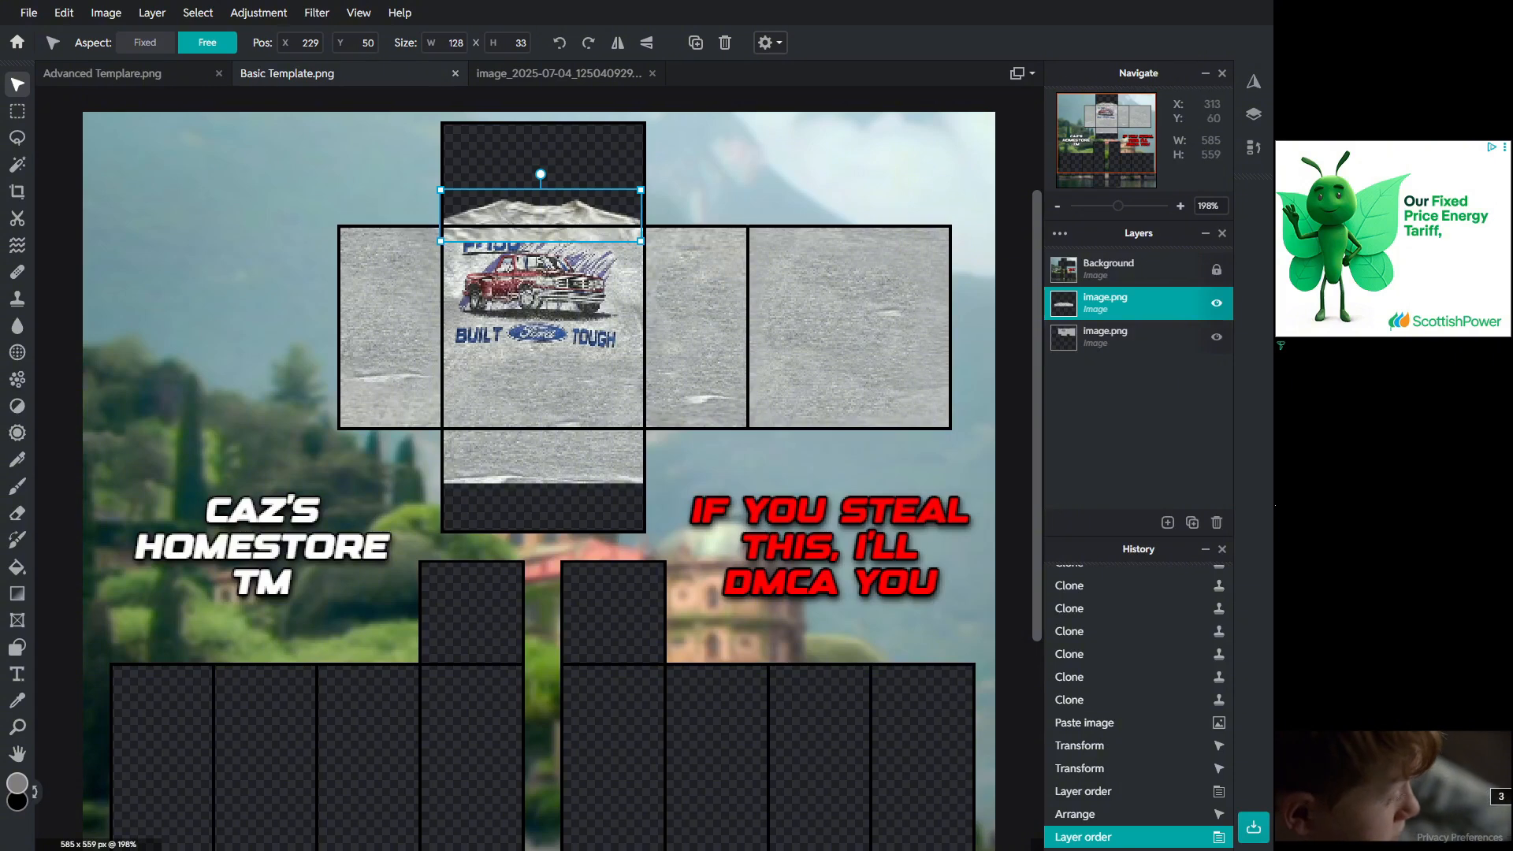
pyautogui.moveTo(614, 202); pyautogui.dragTo(614, 207)
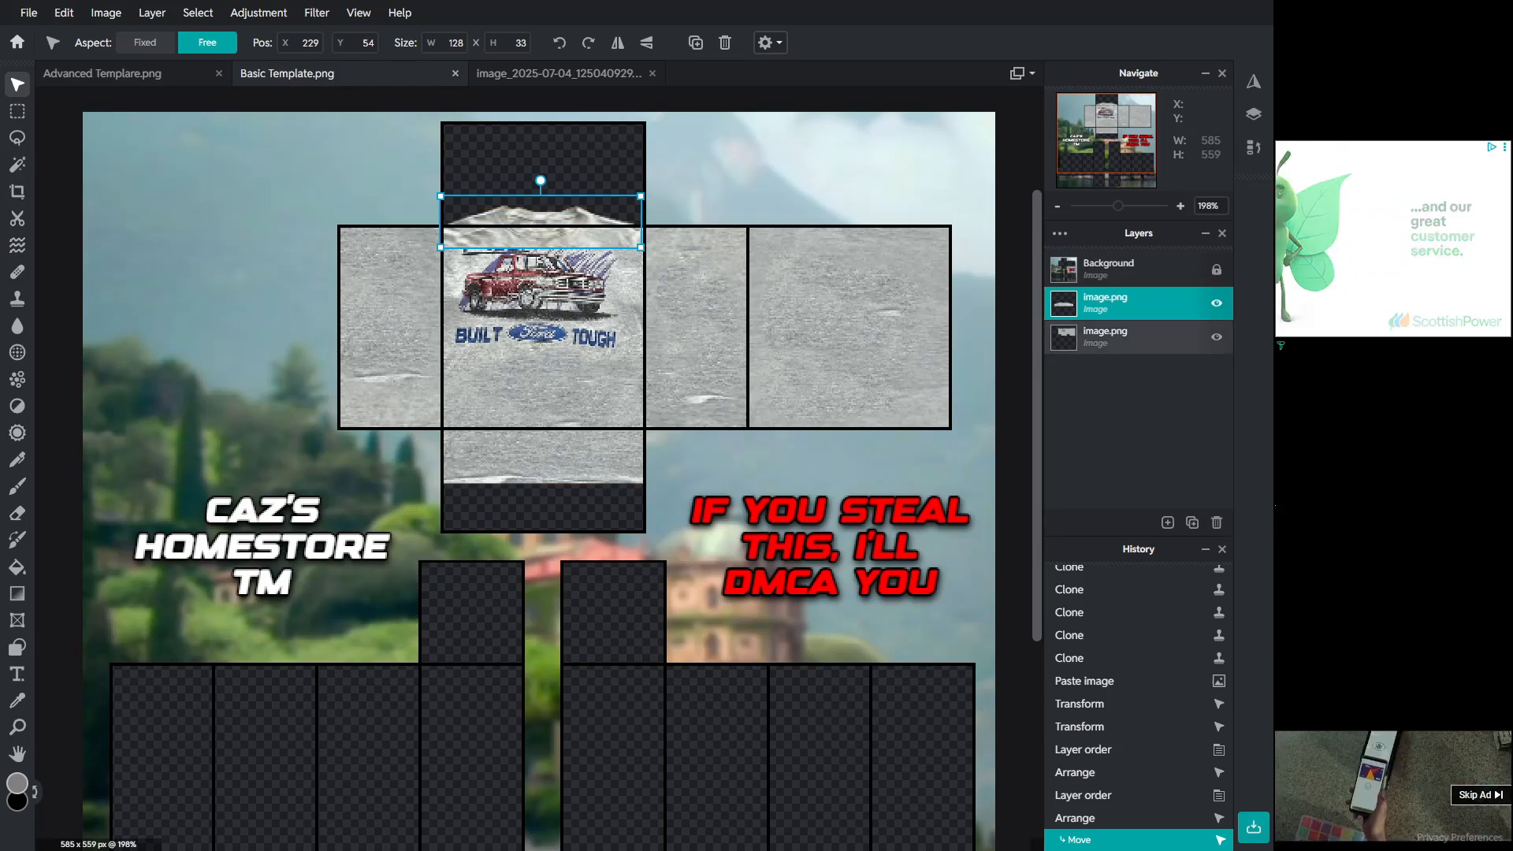
pyautogui.keyDown('shift'); pyautogui.click(1132, 338); pyautogui.keyUp('shift')
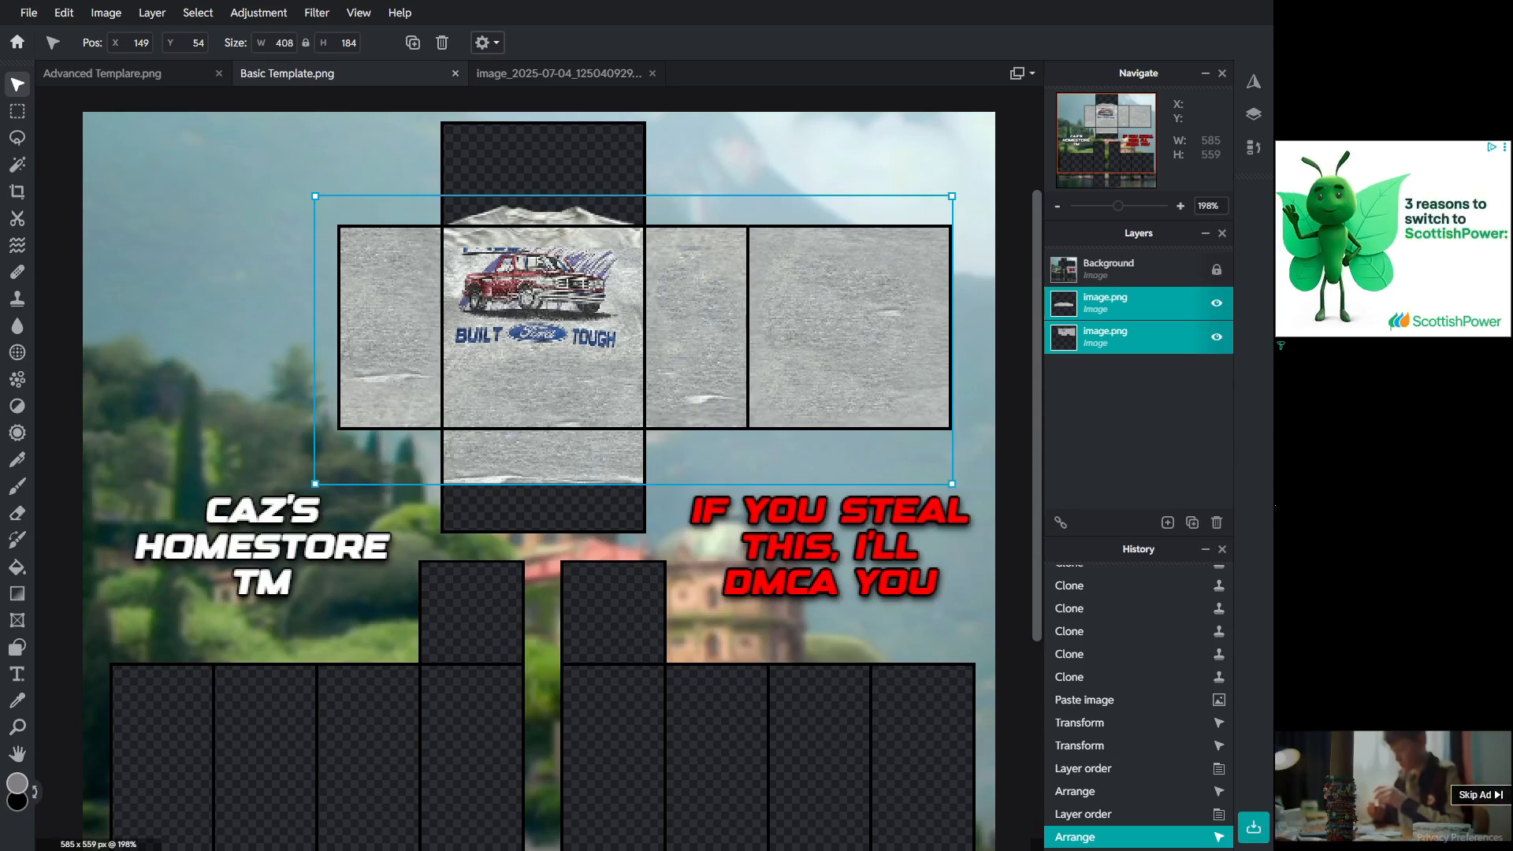
pyautogui.click(105, 12)
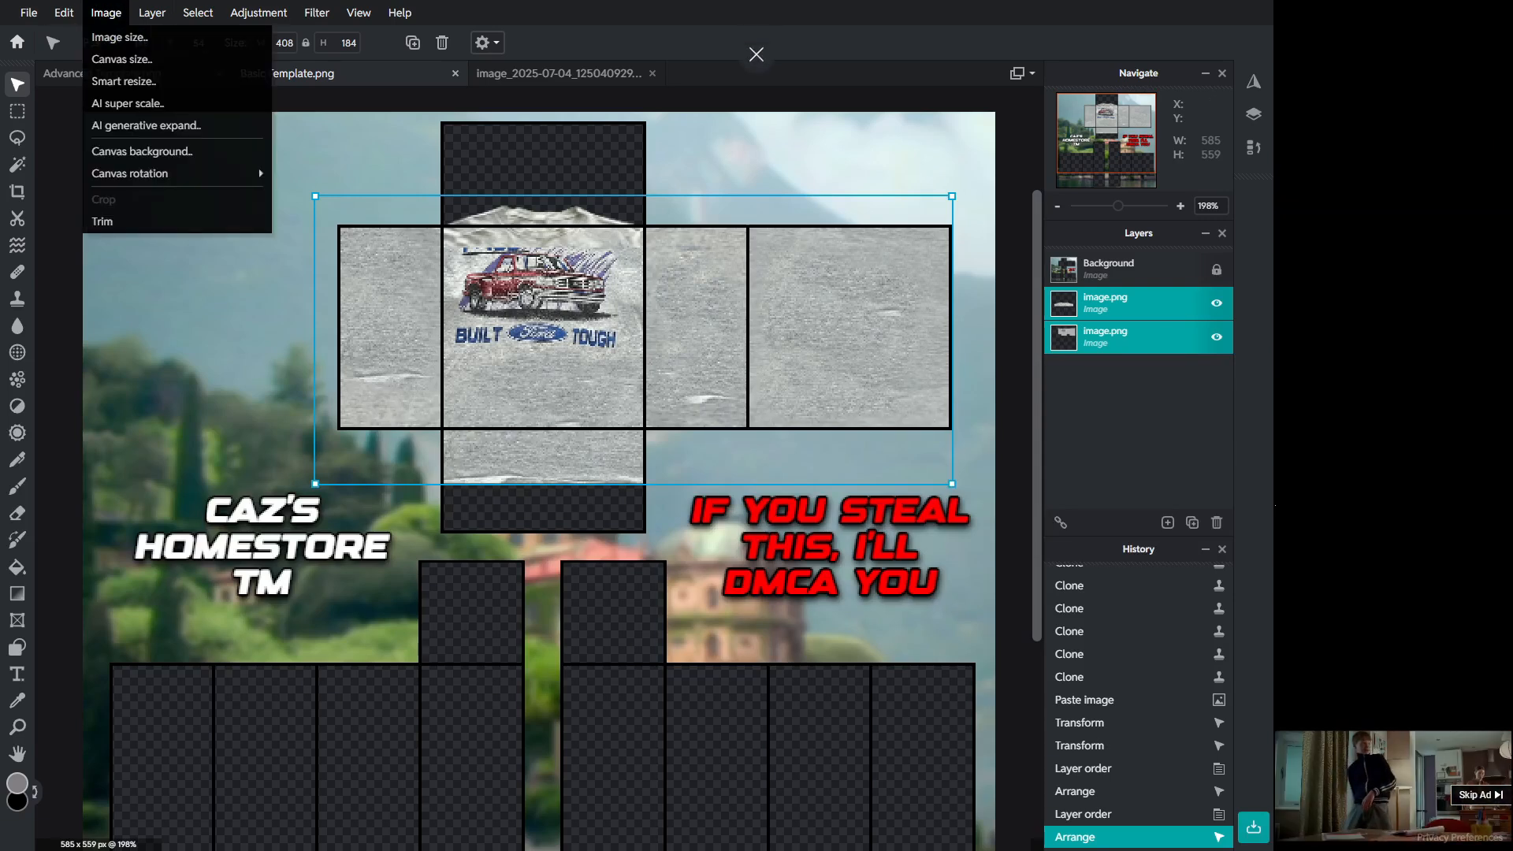
pyautogui.click(152, 13)
pyautogui.click(152, 12)
pyautogui.click(97, 249)
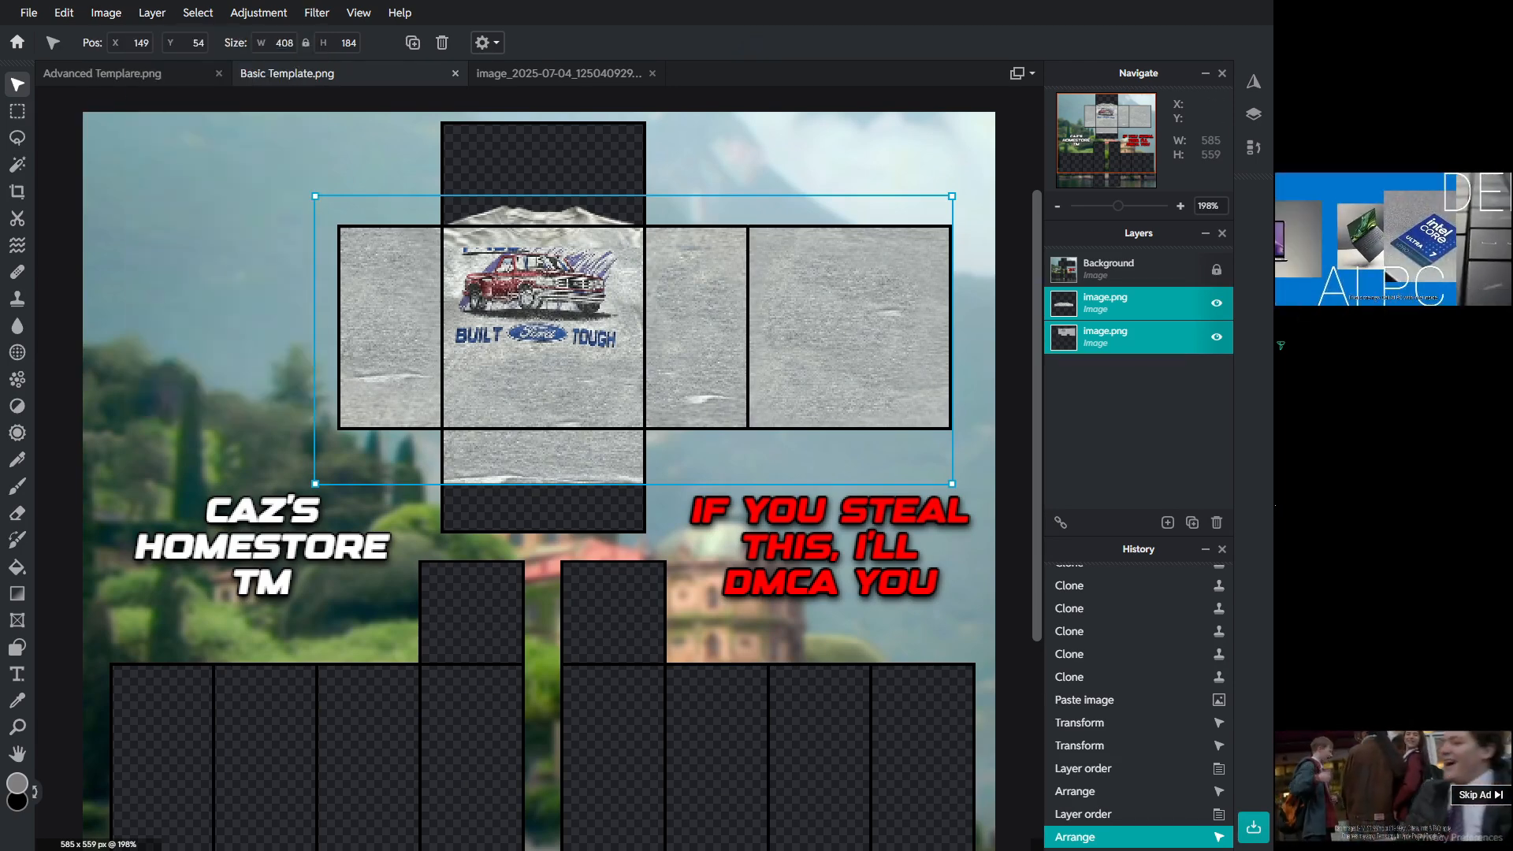
# Step: Select an ellipse at the top of the torso front and clear it from both image layers to cut a neck opening
pyautogui.click(17, 111)
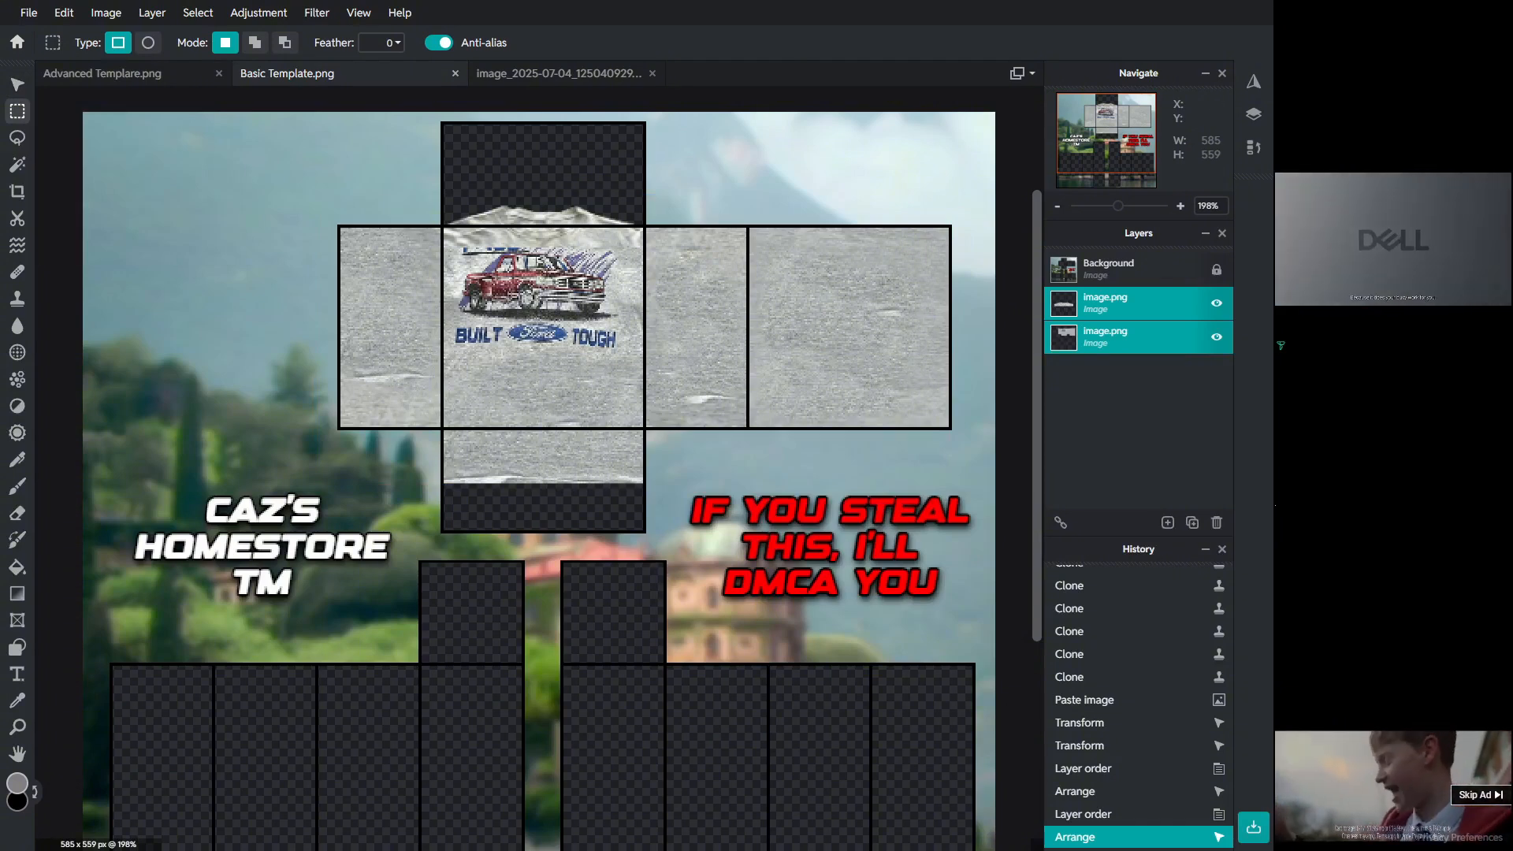
pyautogui.click(148, 42)
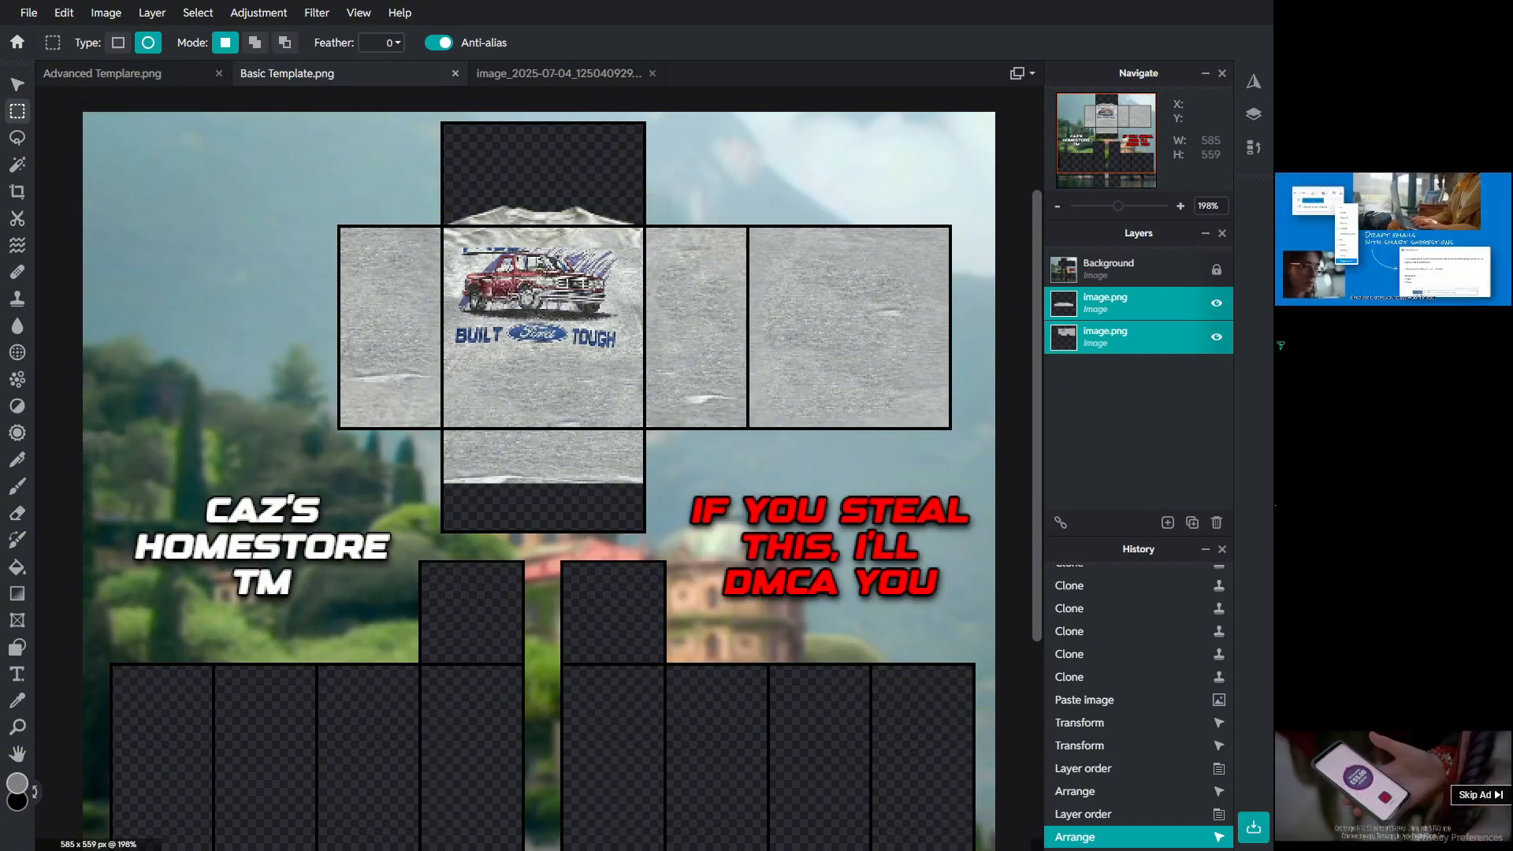
pyautogui.scroll(4, 504, 194)
pyautogui.moveTo(512, 193); pyautogui.dragTo(663, 291)
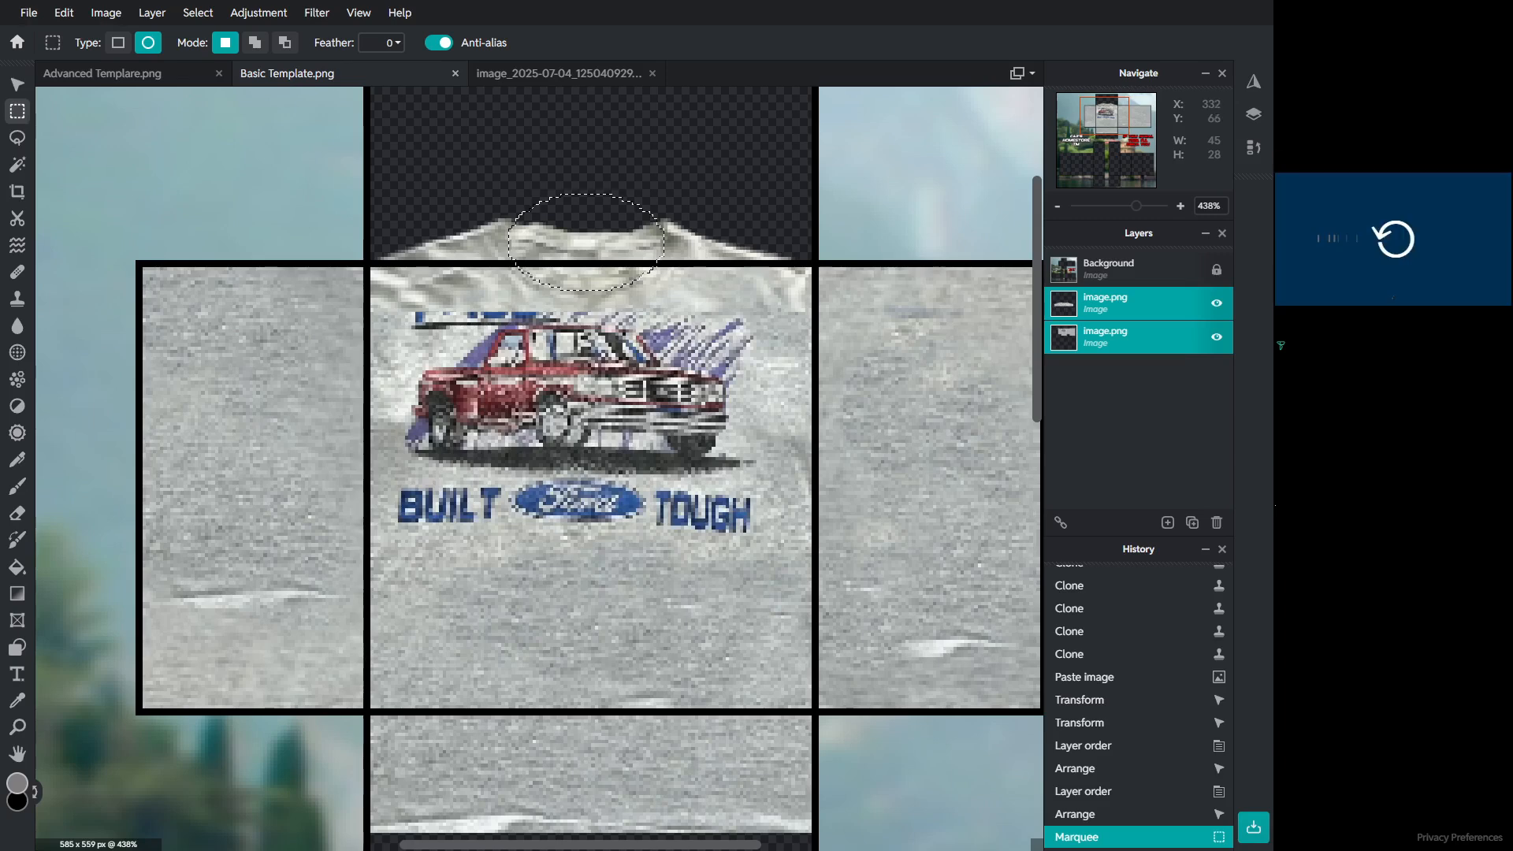
pyautogui.press('Delete')
pyautogui.click(1129, 304)
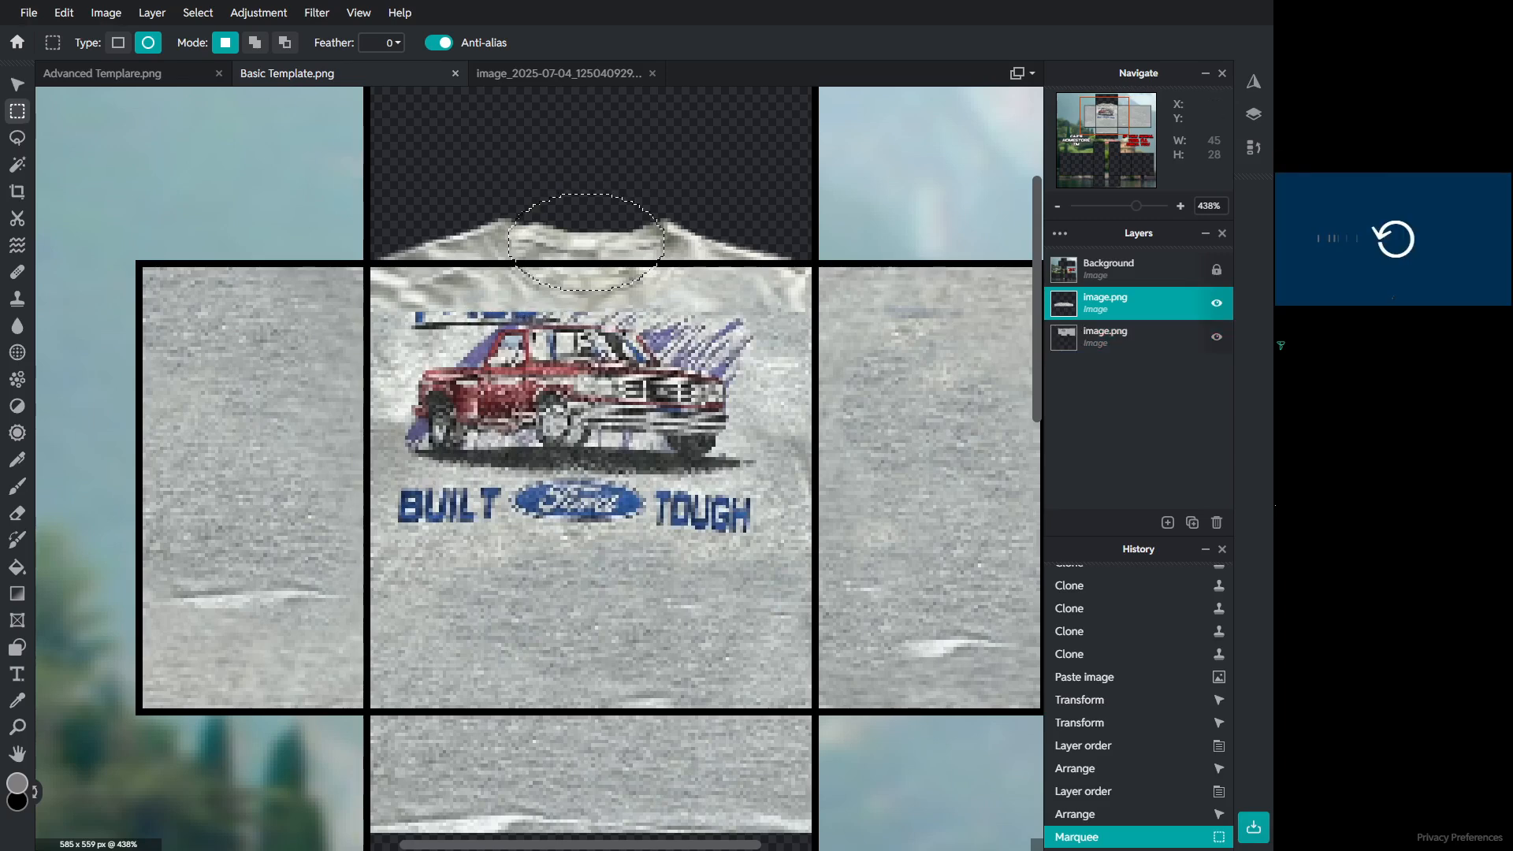
pyautogui.press('Delete')
pyautogui.click(1128, 337)
pyautogui.press('Delete')
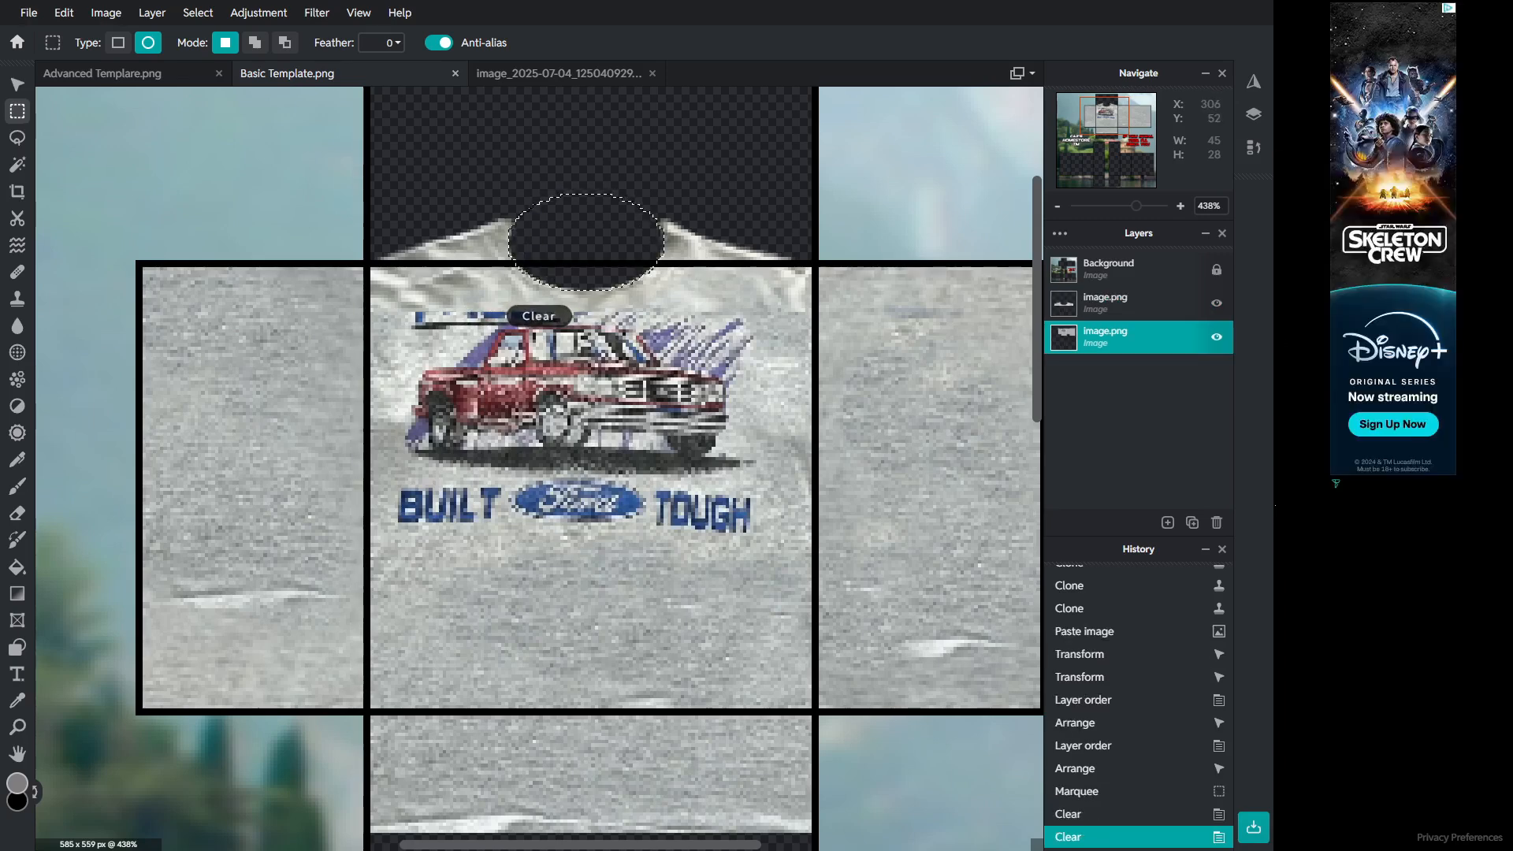
# Step: Deselect and reorder the two image layers
pyautogui.scroll(-5, 668, 200)
pyautogui.click(829, 191)
pyautogui.moveTo(1129, 337); pyautogui.dragTo(1128, 302)
pyautogui.scroll(7, 619, 208)
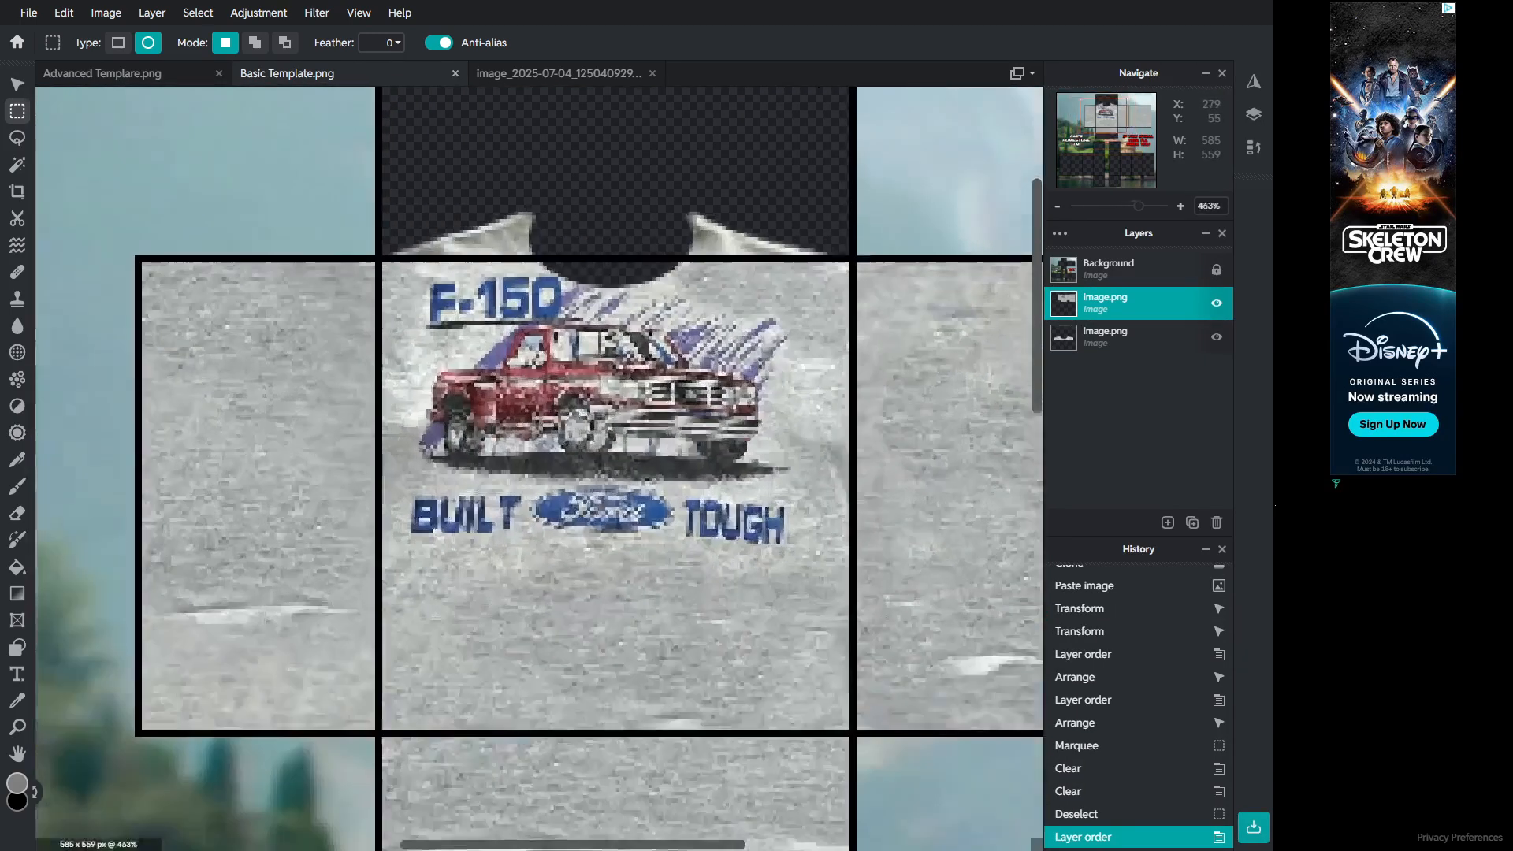
pyautogui.scroll(-3, 484, 286)
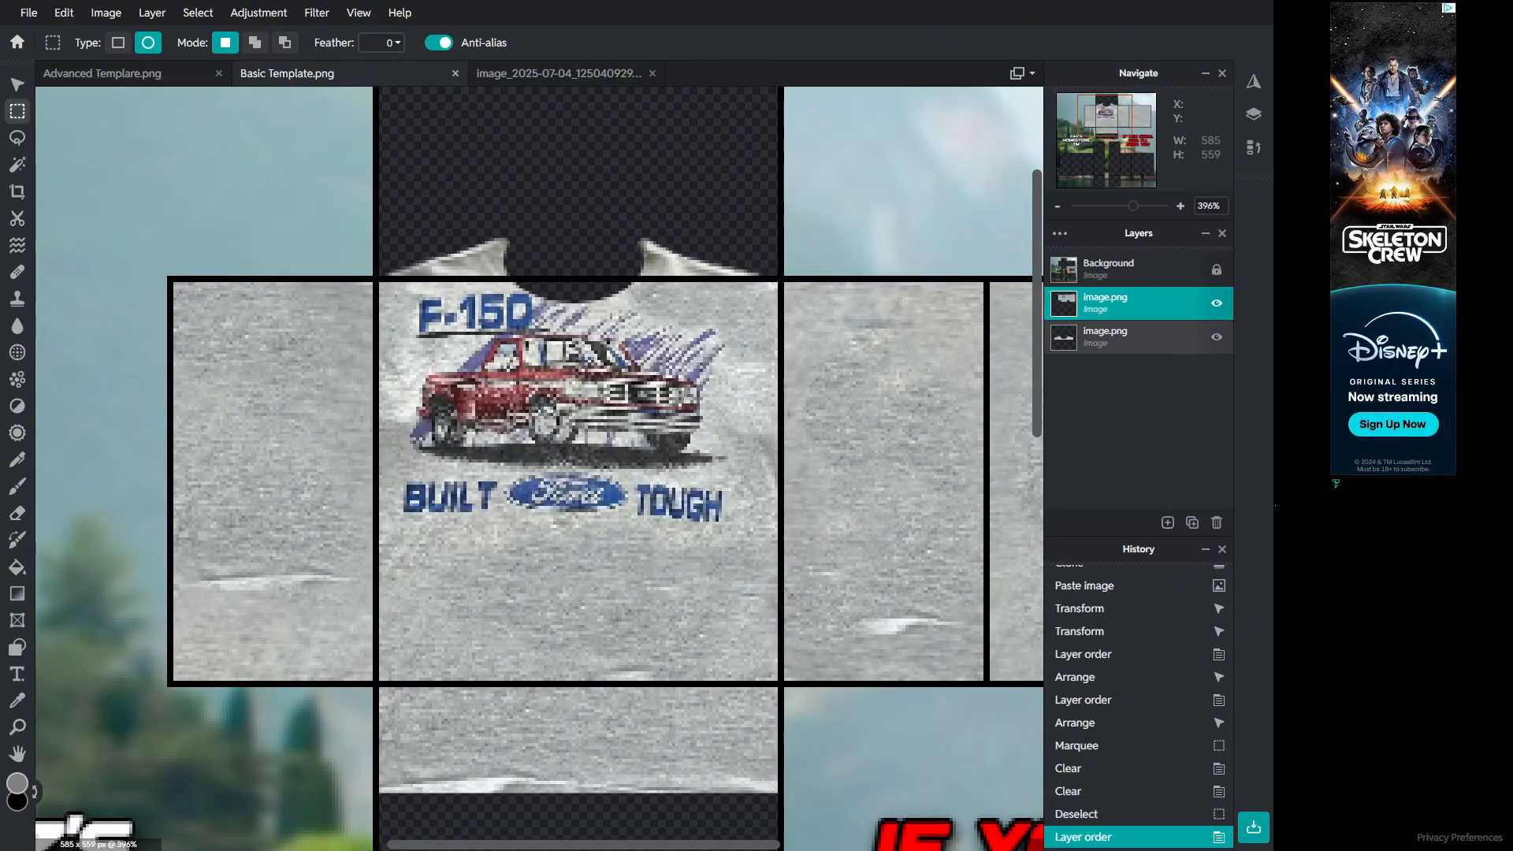
# Step: On the collar layer, erase the stray collar pieces beside the neck opening with a smaller Eraser brush
pyautogui.click(1119, 337)
pyautogui.click(18, 164)
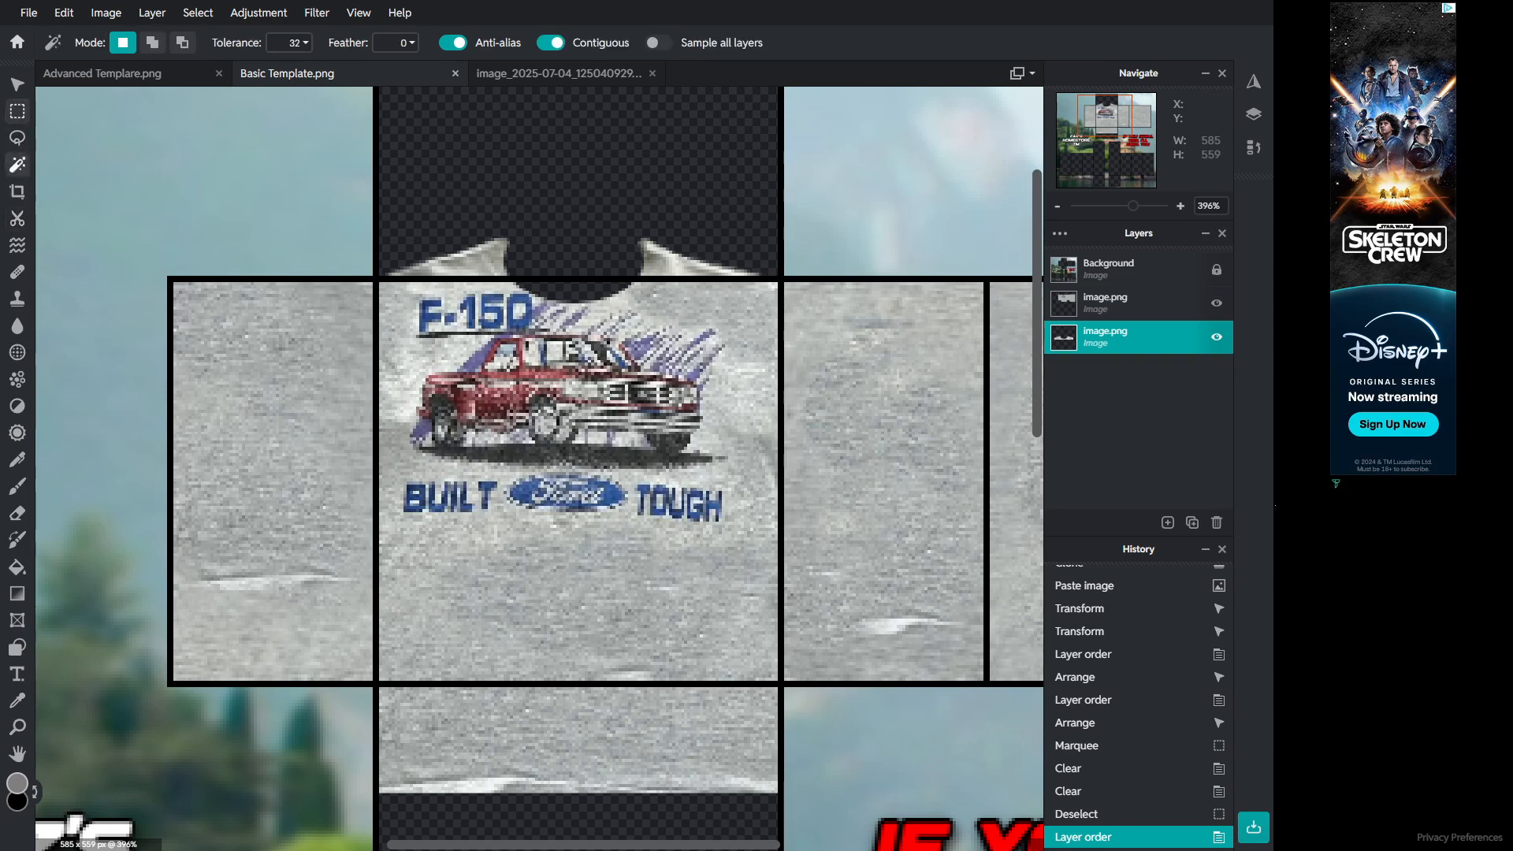
pyautogui.scroll(3, 653, 245)
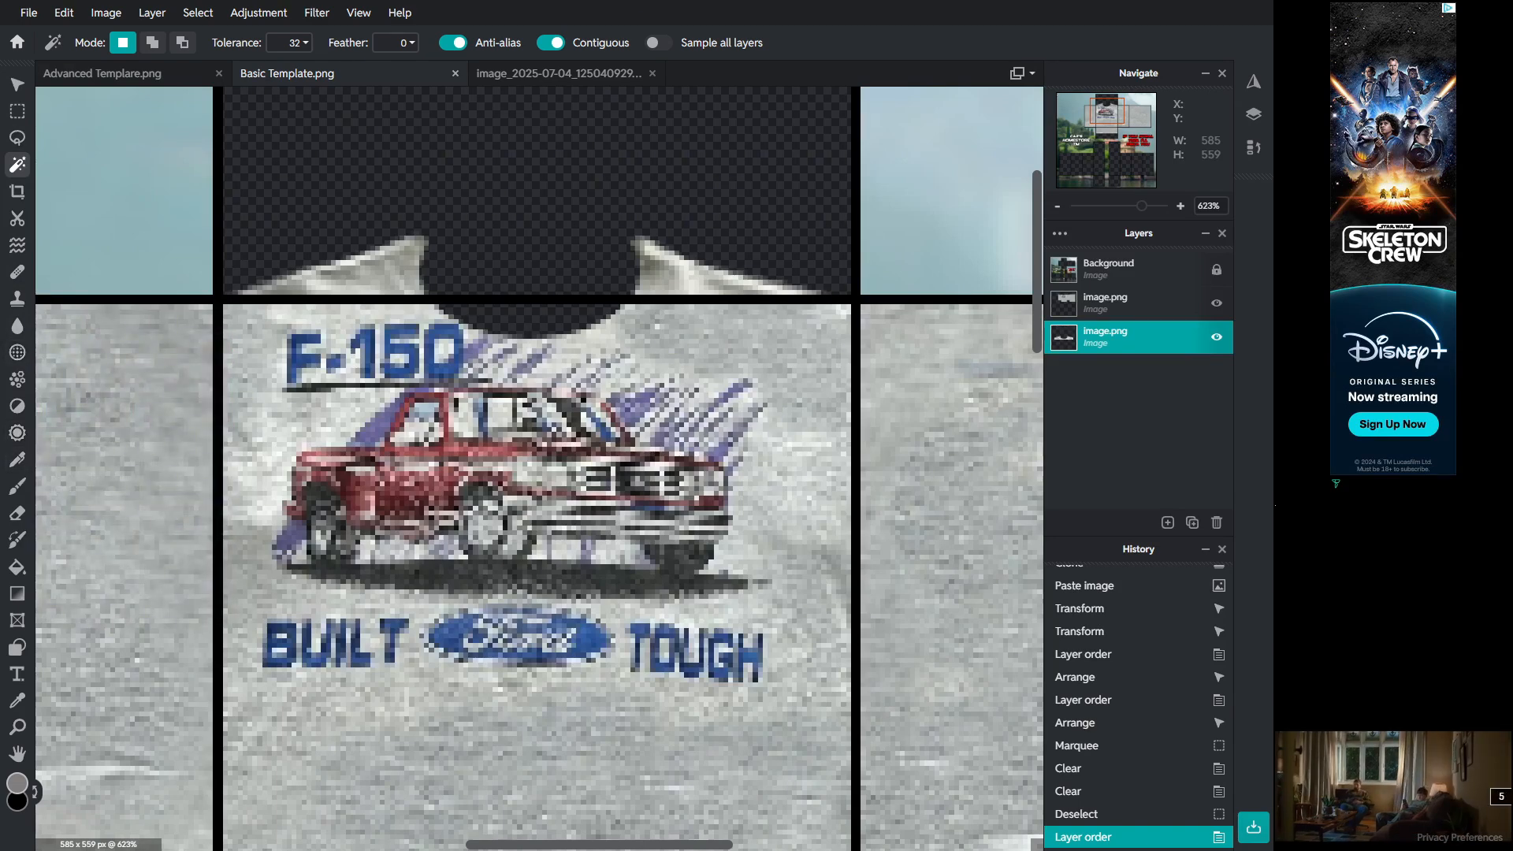
pyautogui.click(18, 513)
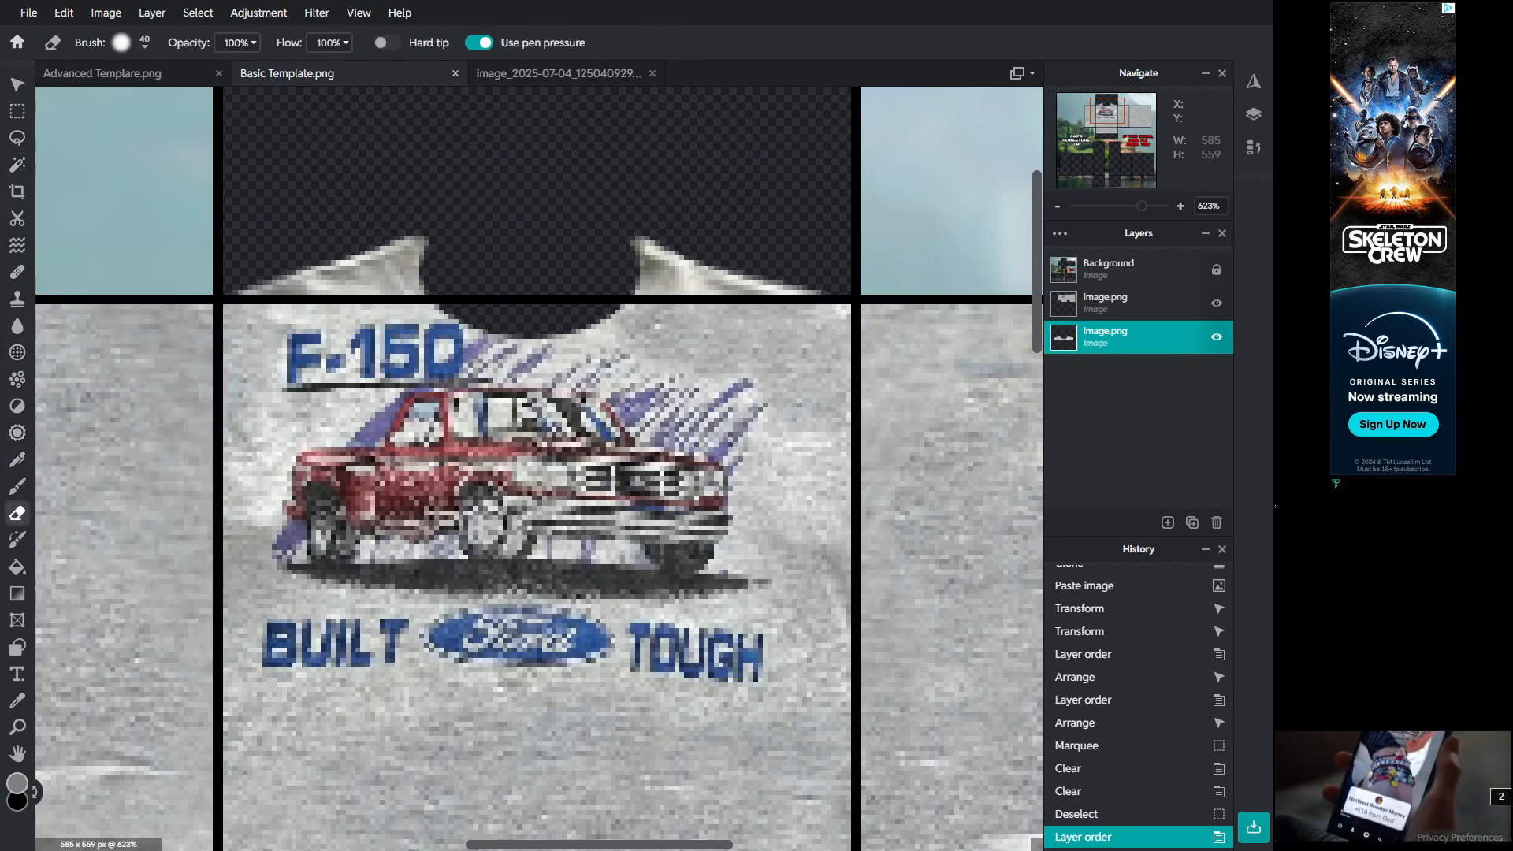
pyautogui.click(121, 43)
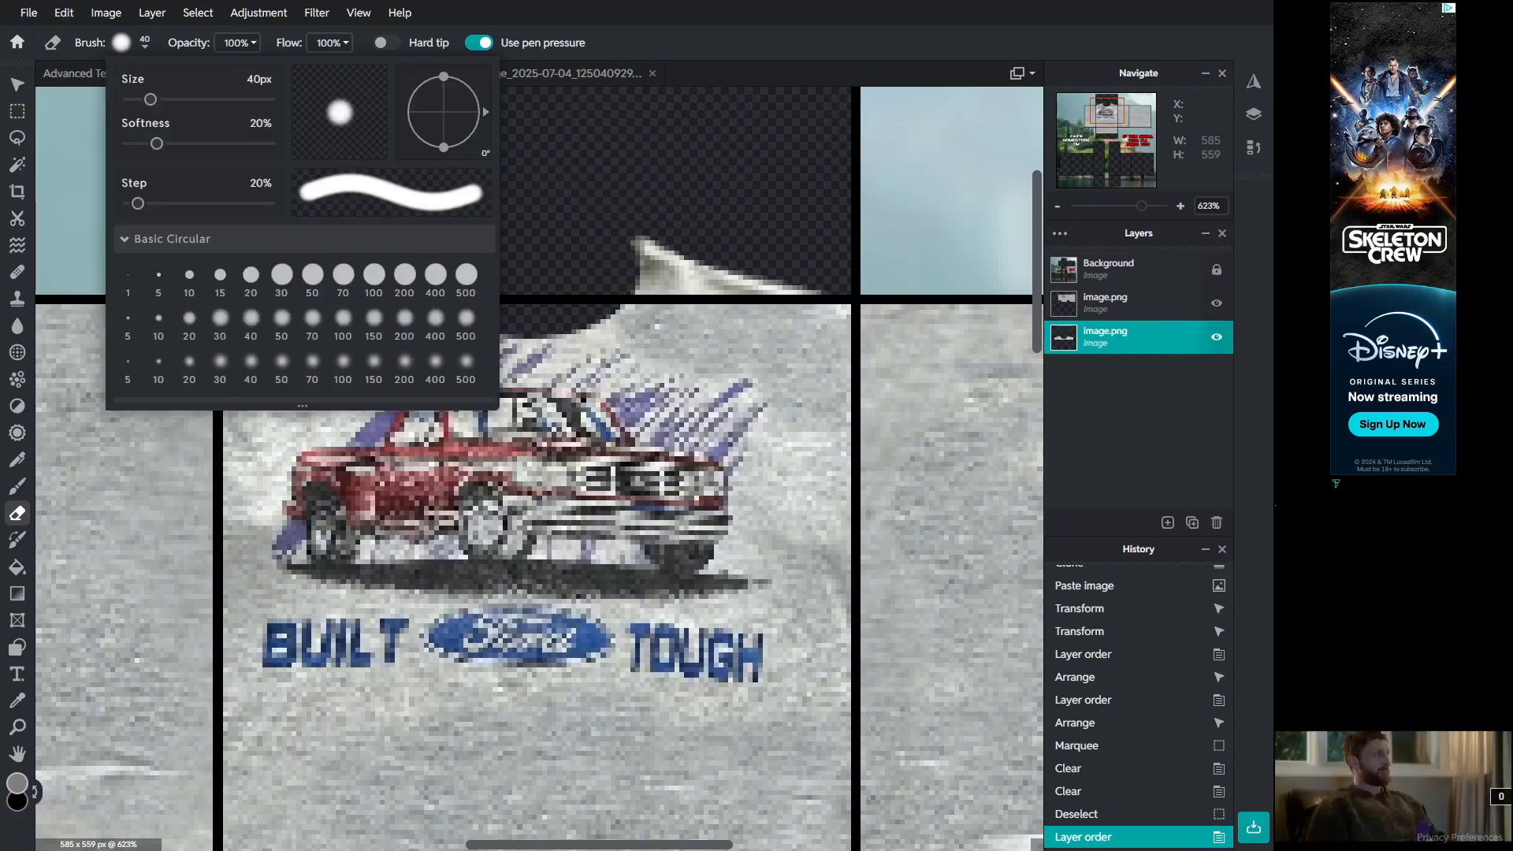
pyautogui.moveTo(151, 99); pyautogui.dragTo(137, 99)
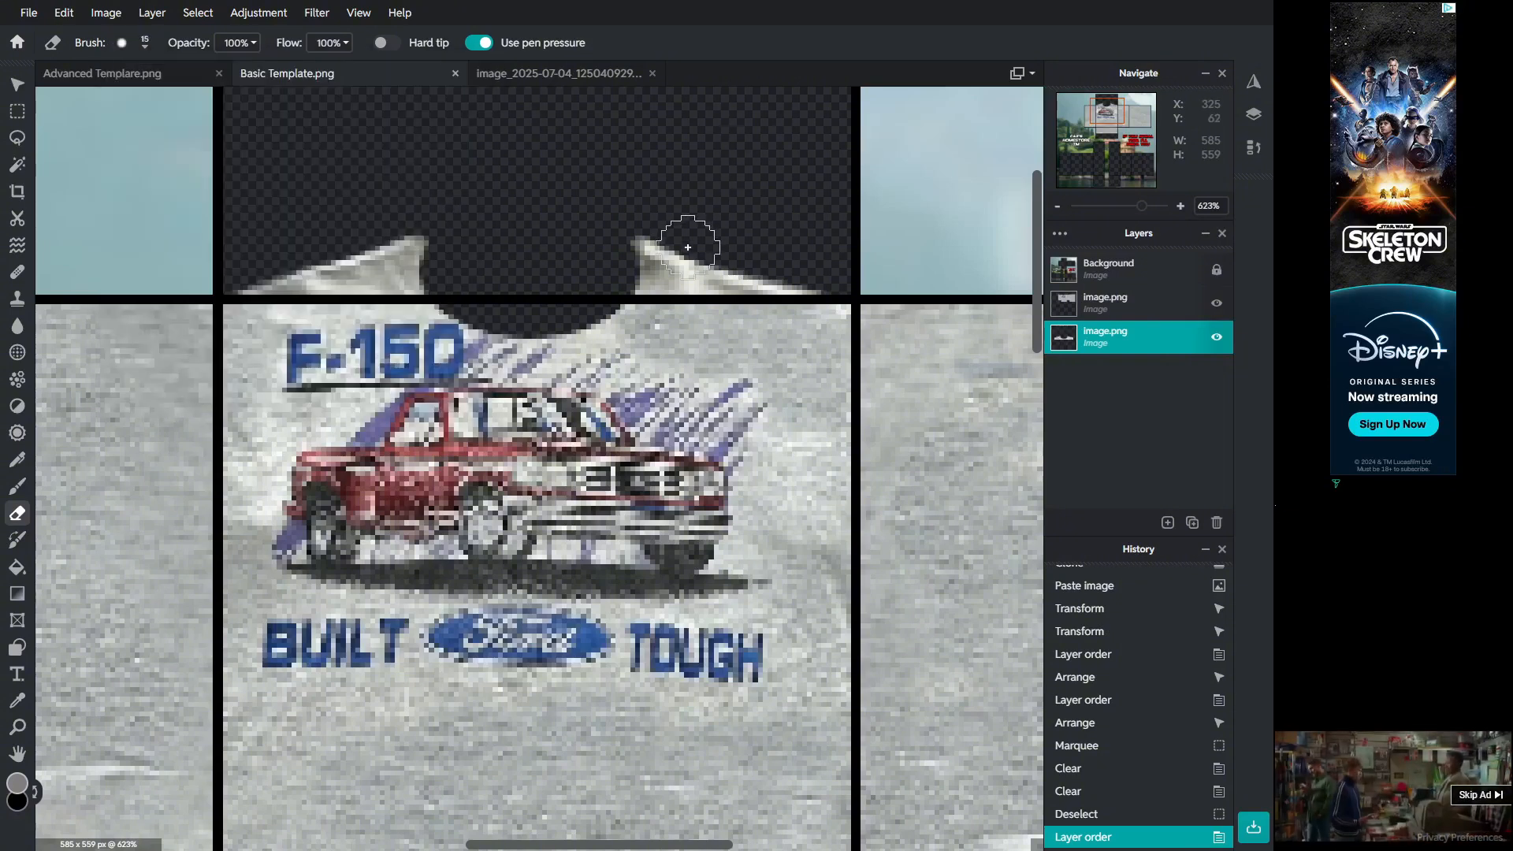
pyautogui.moveTo(703, 257); pyautogui.dragTo(804, 277)
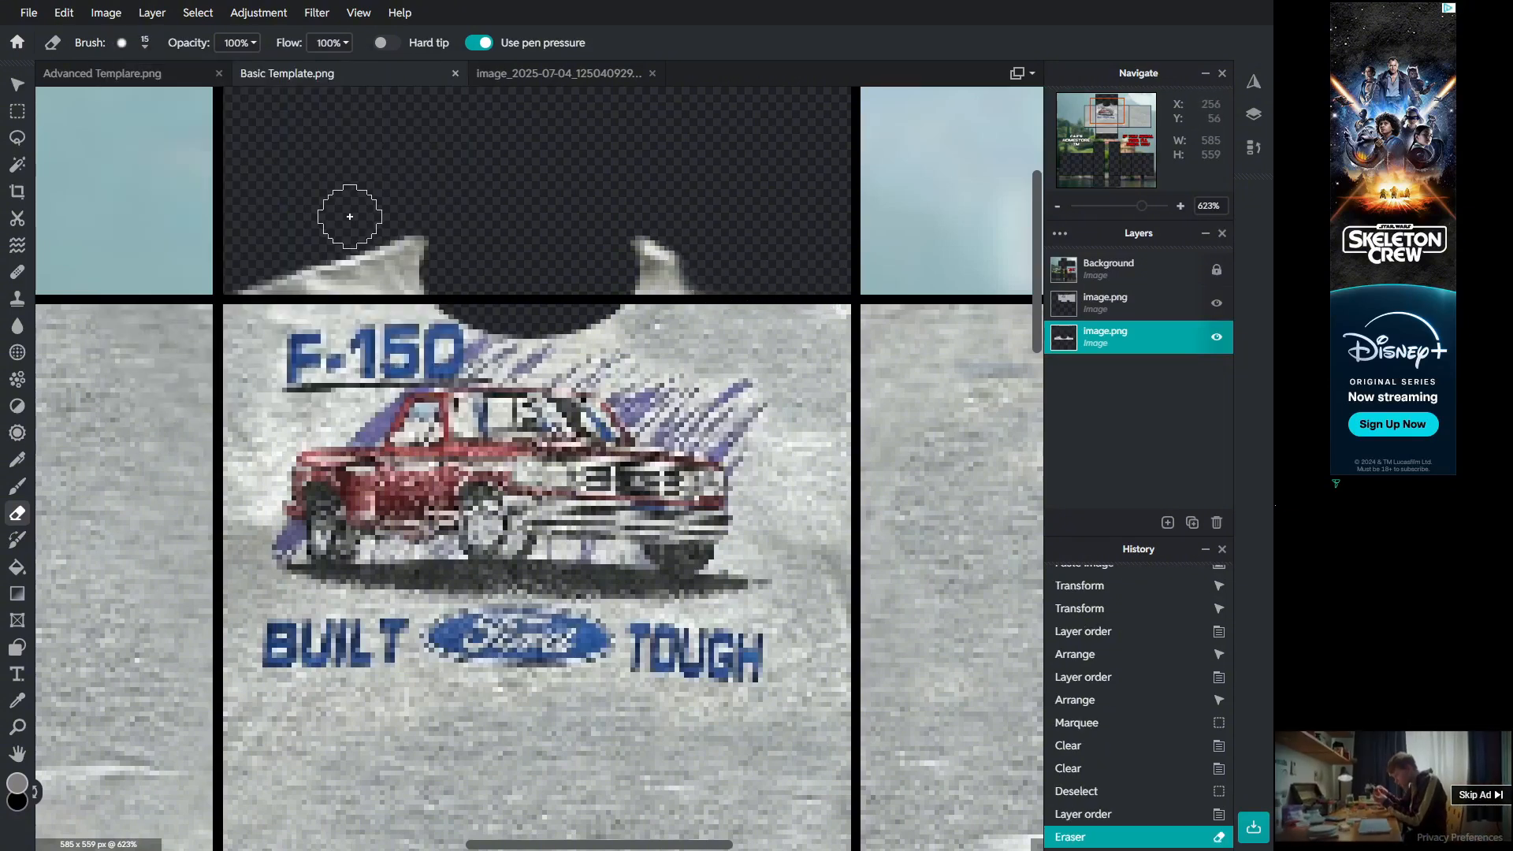
pyautogui.moveTo(360, 235)
pyautogui.mouseDown()
pyautogui.moveTo(359, 281)
pyautogui.moveTo(253, 275)
pyautogui.mouseUp()
# Step: Switch back to the tee photo document
pyautogui.scroll(-2, 591, 269)
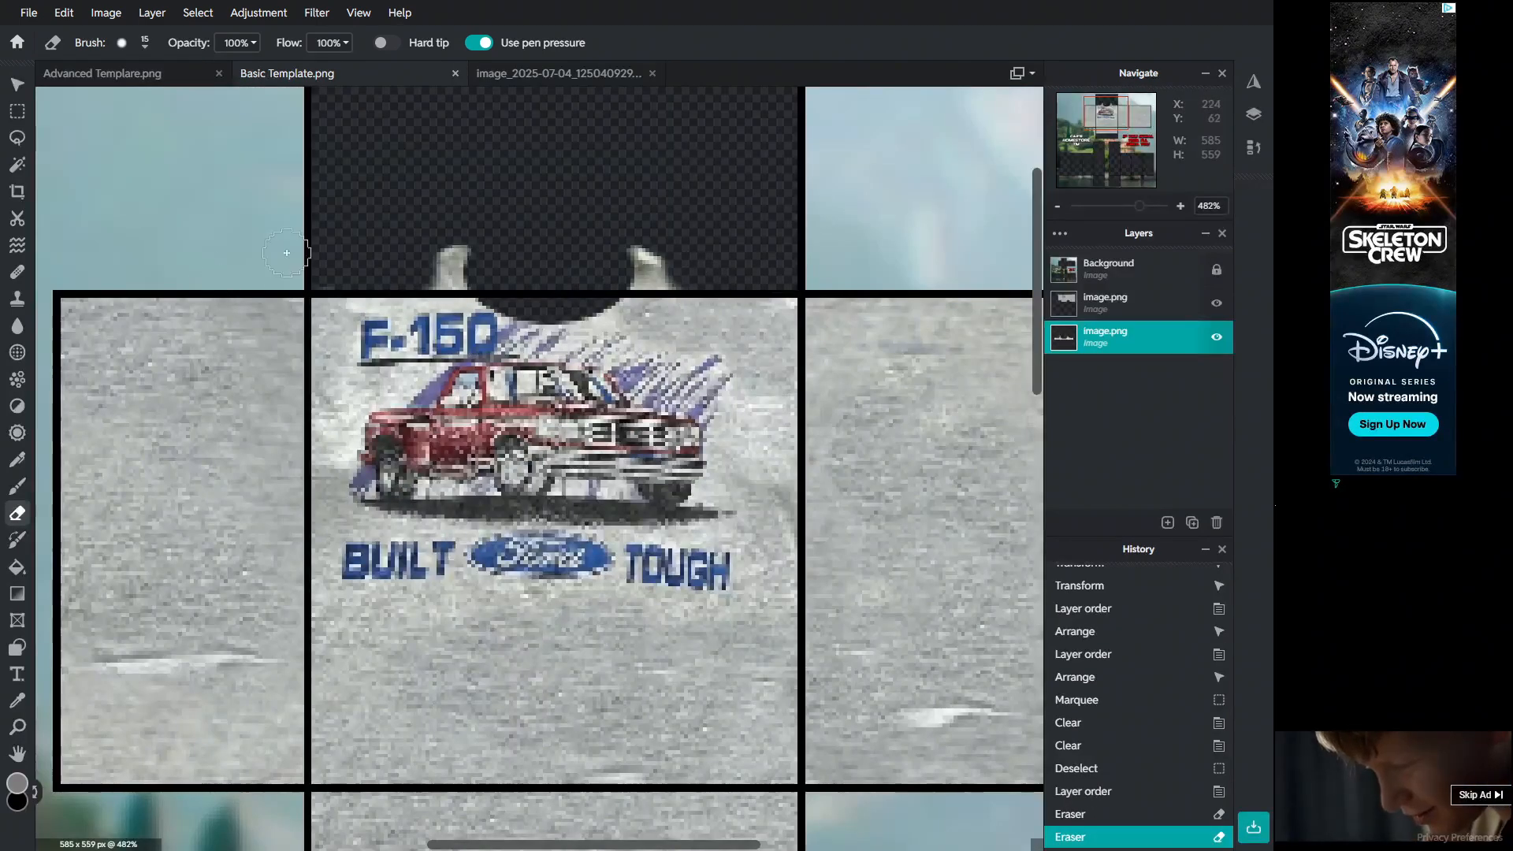
pyautogui.scroll(-2, 286, 253)
pyautogui.click(102, 73)
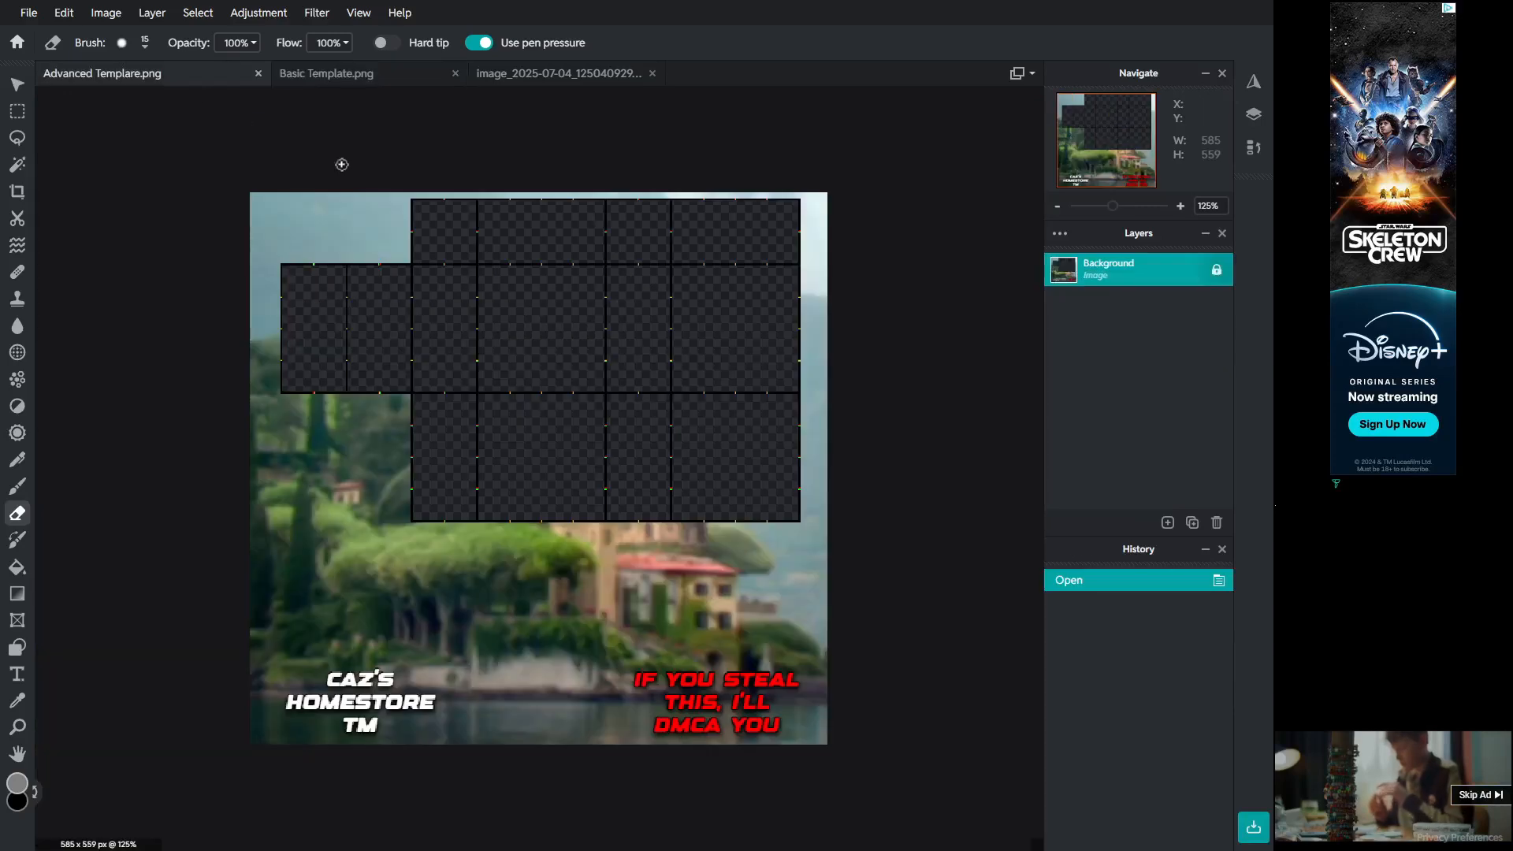
pyautogui.click(552, 73)
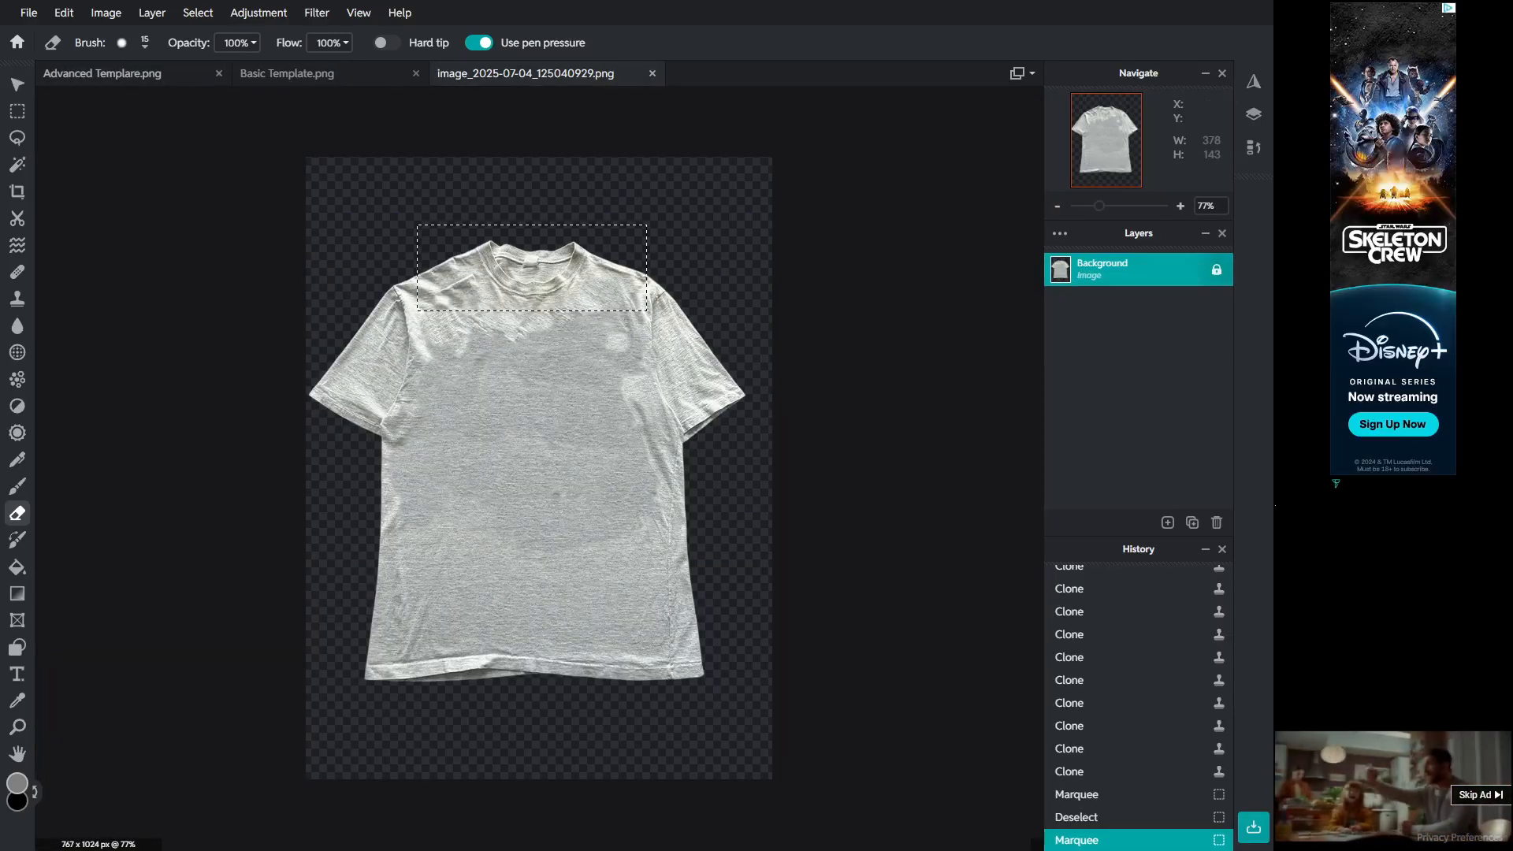
# Step: Select a rectangular patch of plain fabric on the tee's lower front and copy it
pyautogui.press('m')
pyautogui.hotkey('ctrl', 'd')
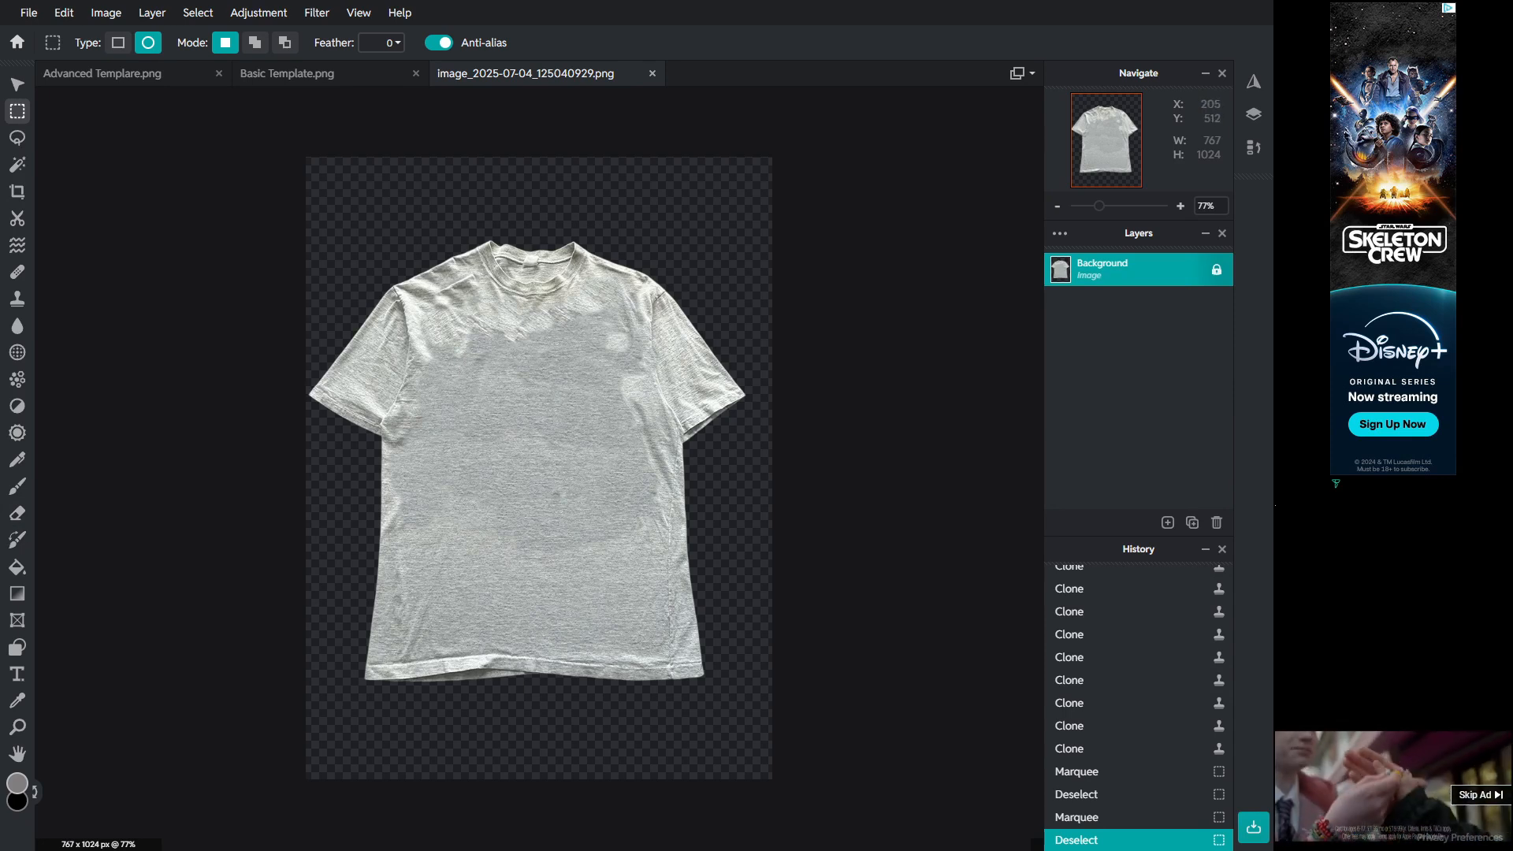
pyautogui.moveTo(445, 518); pyautogui.dragTo(544, 586)
pyautogui.hotkey('ctrl', 'z')
pyautogui.click(118, 43)
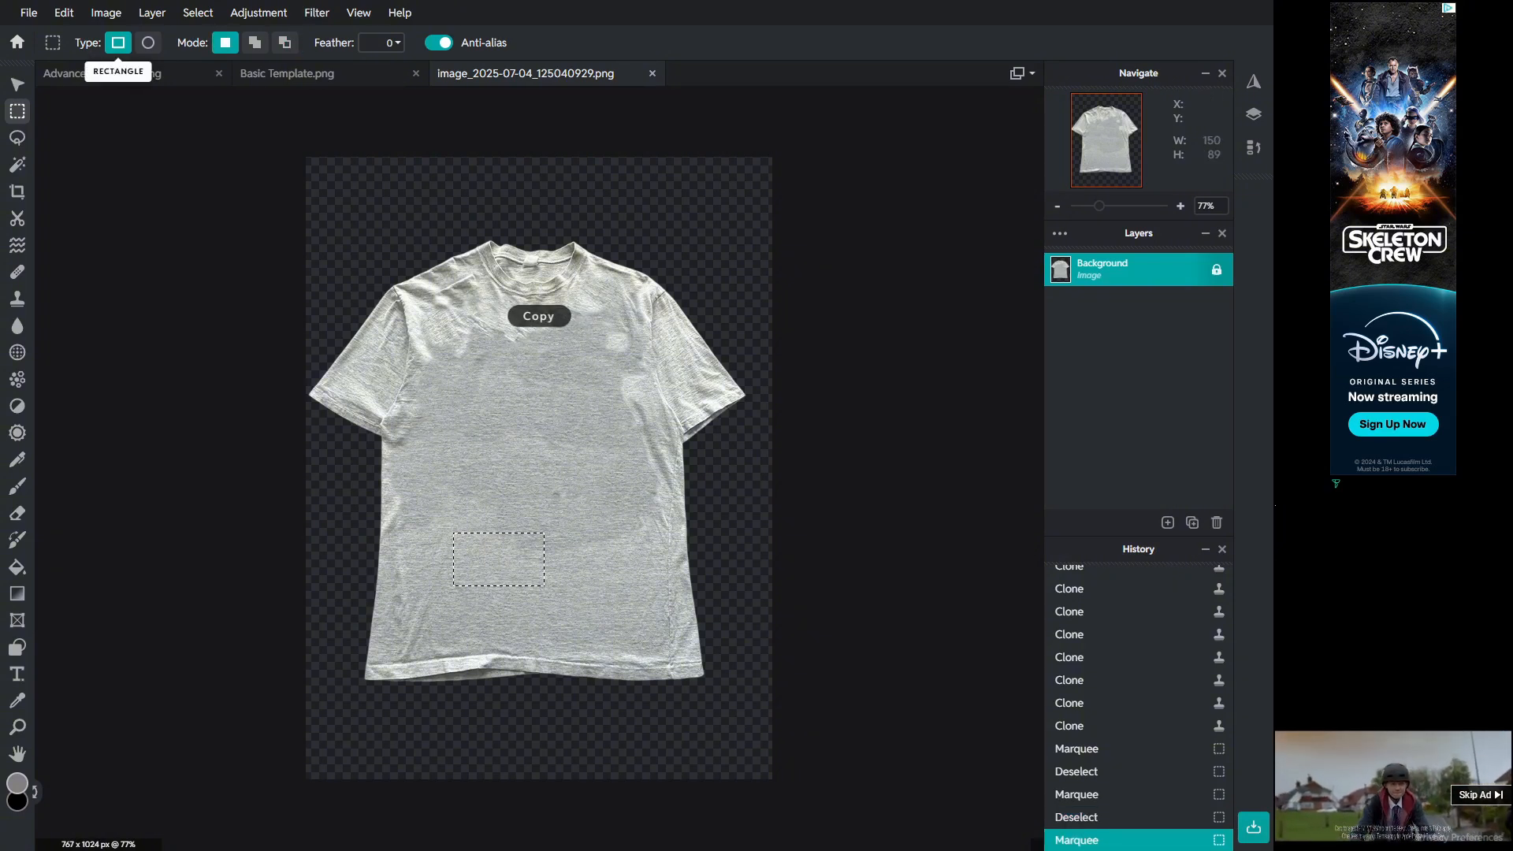
# Step: Switch to the Basic Template document, paste the fabric patch and move it up over the top section
pyautogui.click(111, 73)
pyautogui.click(326, 73)
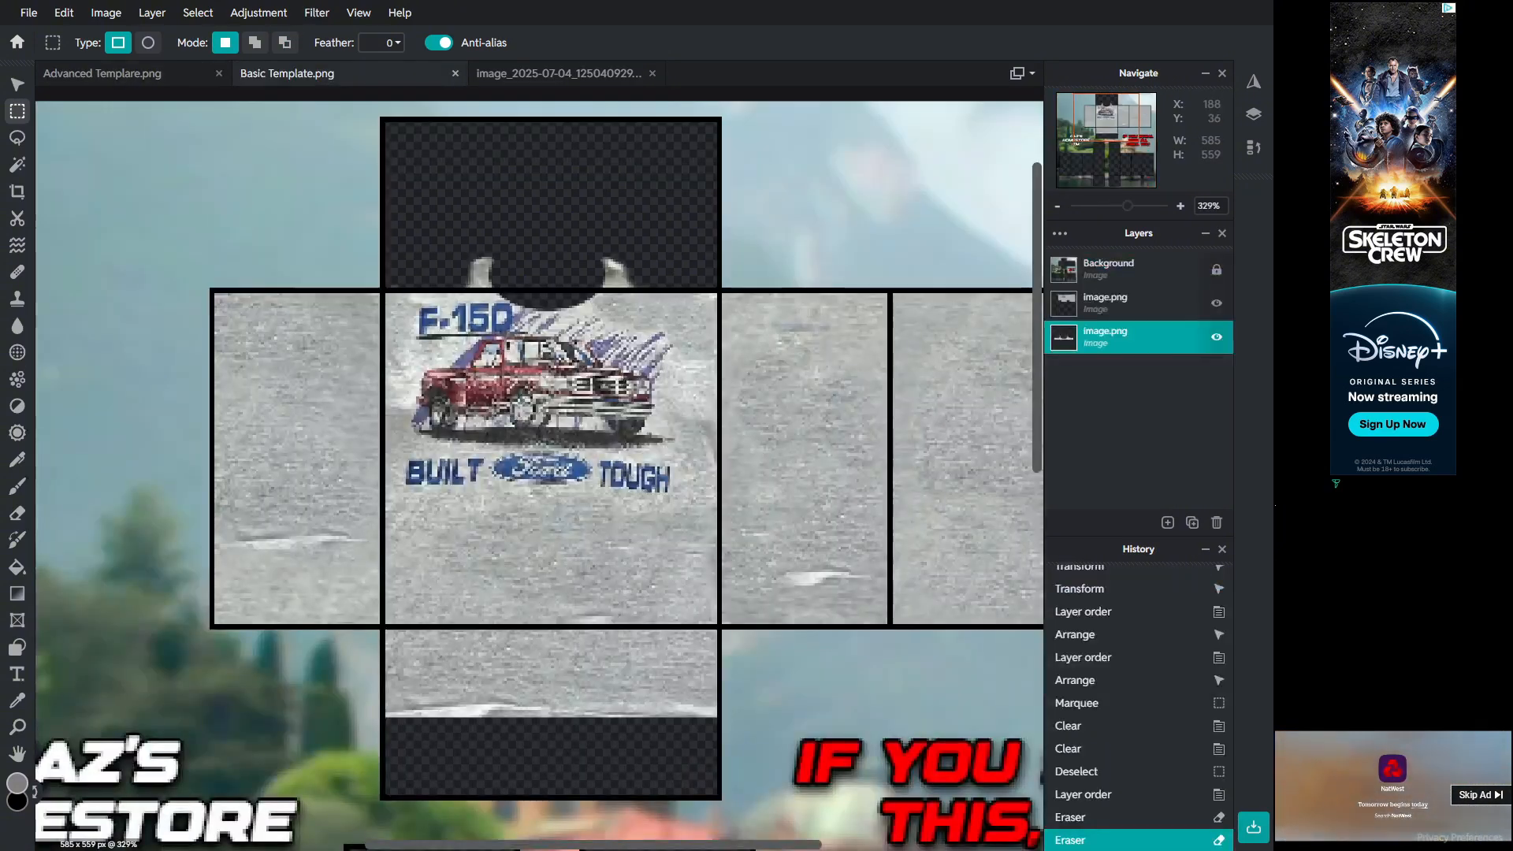
pyautogui.click(17, 84)
pyautogui.click(231, 188)
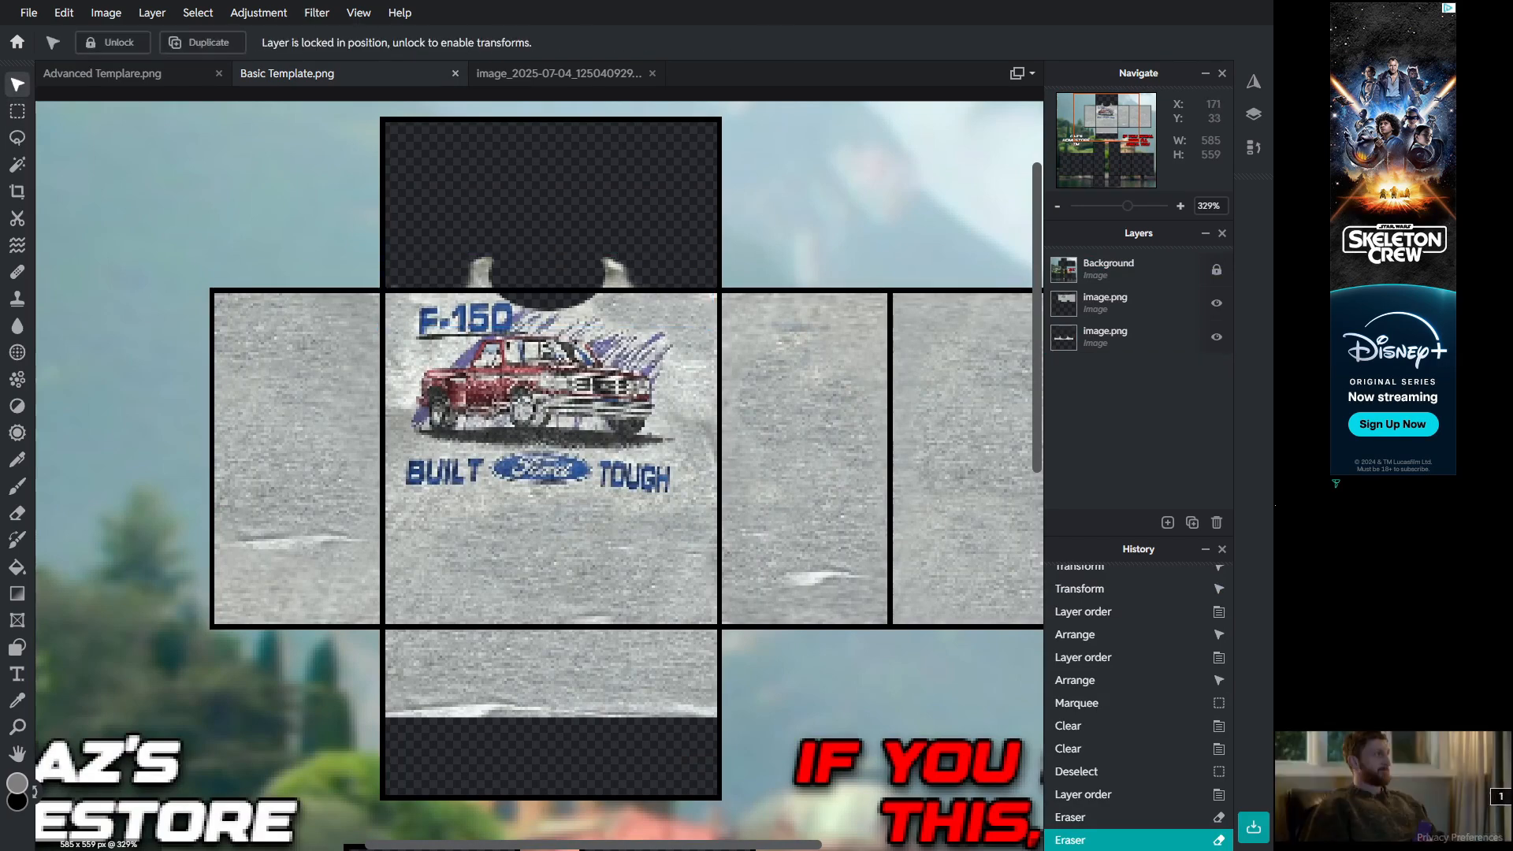
pyautogui.hotkey('ctrl', 'v')
pyautogui.moveTo(658, 488); pyautogui.dragTo(664, 219)
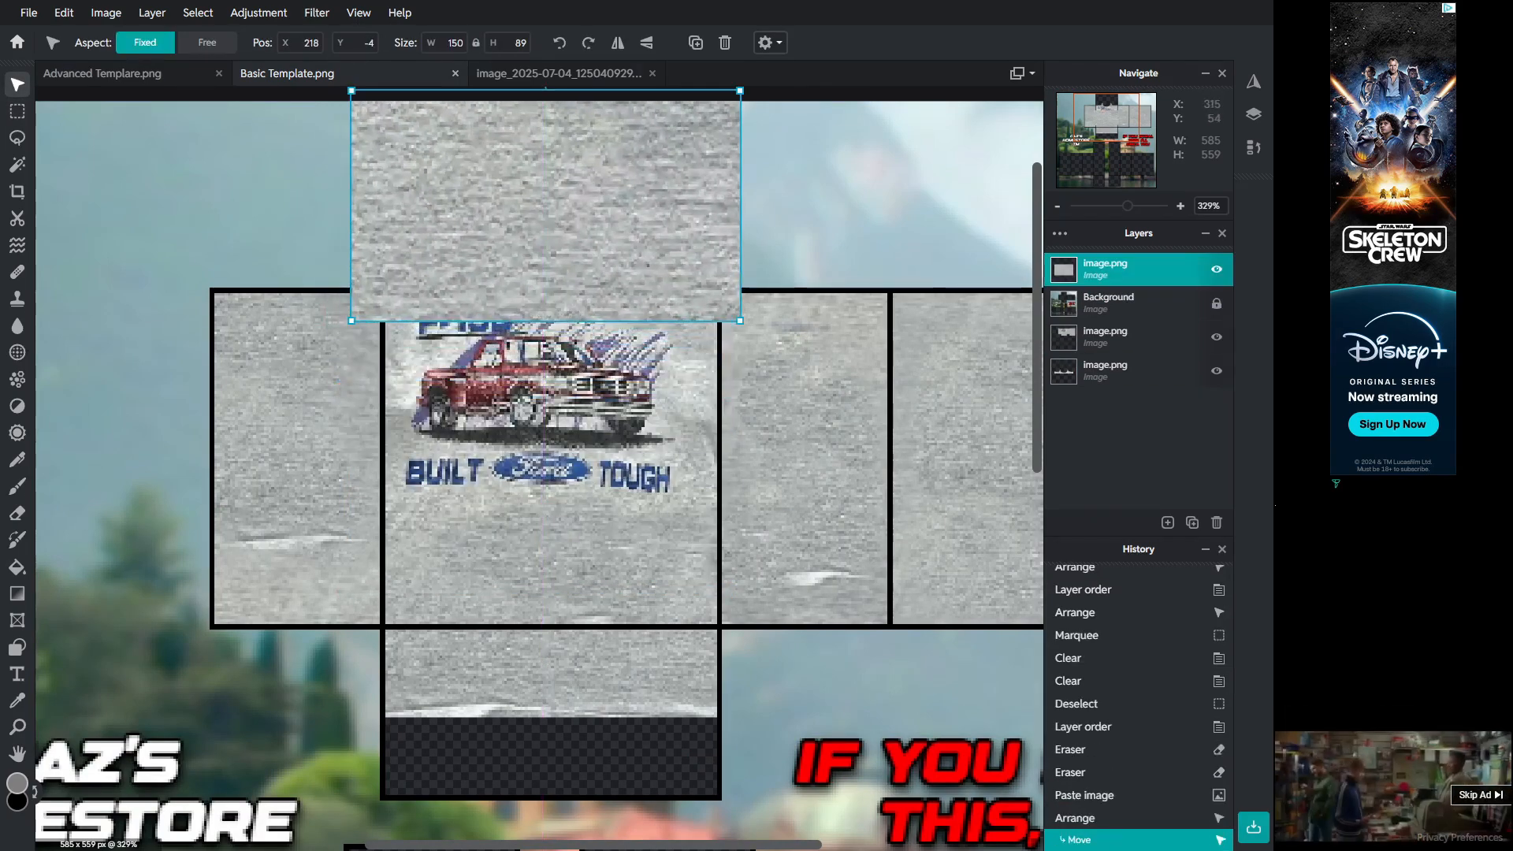
# Step: Resize the pasted patch to cover the torso's top square and move its layer to the bottom of the stack
pyautogui.scroll(-3, 664, 219)
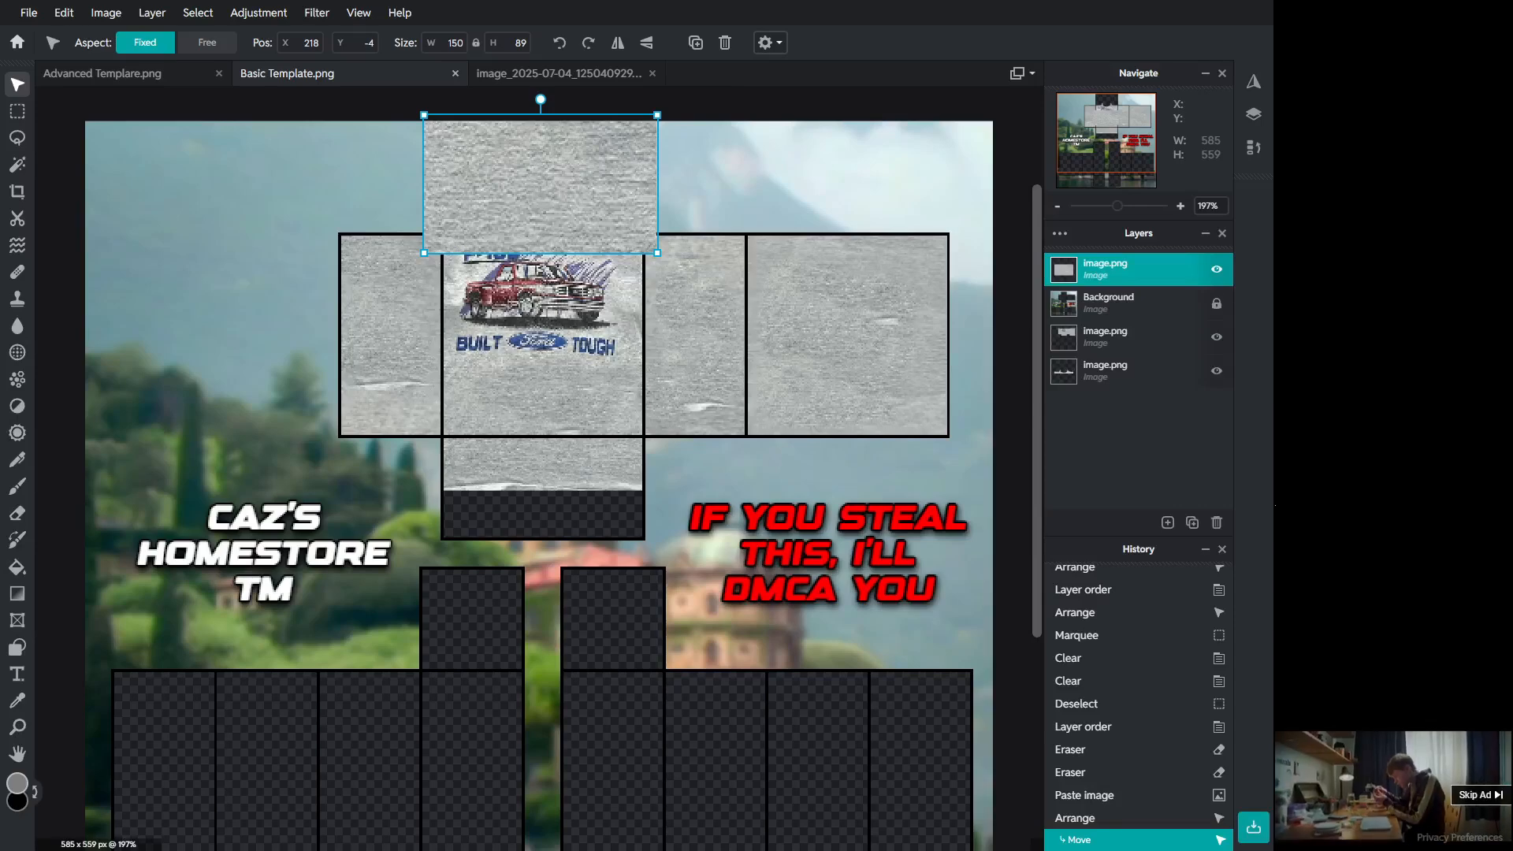
pyautogui.moveTo(657, 115); pyautogui.dragTo(630, 130)
pyautogui.moveTo(603, 165); pyautogui.dragTo(620, 163)
pyautogui.moveTo(1127, 271); pyautogui.dragTo(1127, 376)
pyautogui.click(709, 182)
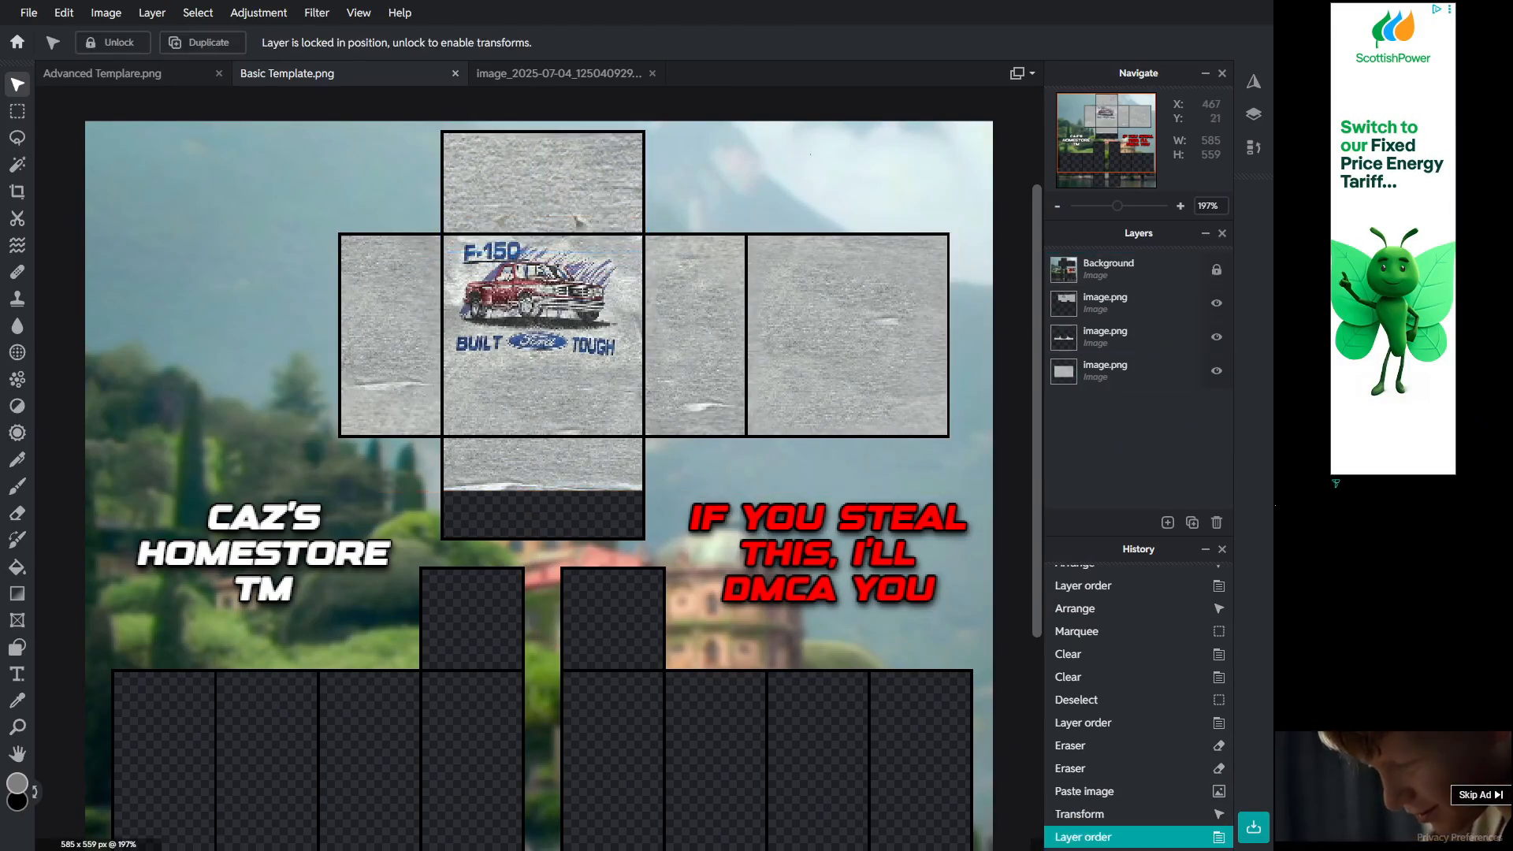
# Step: Merge the collar layer down into the fabric patch layer
pyautogui.scroll(3, 637, 240)
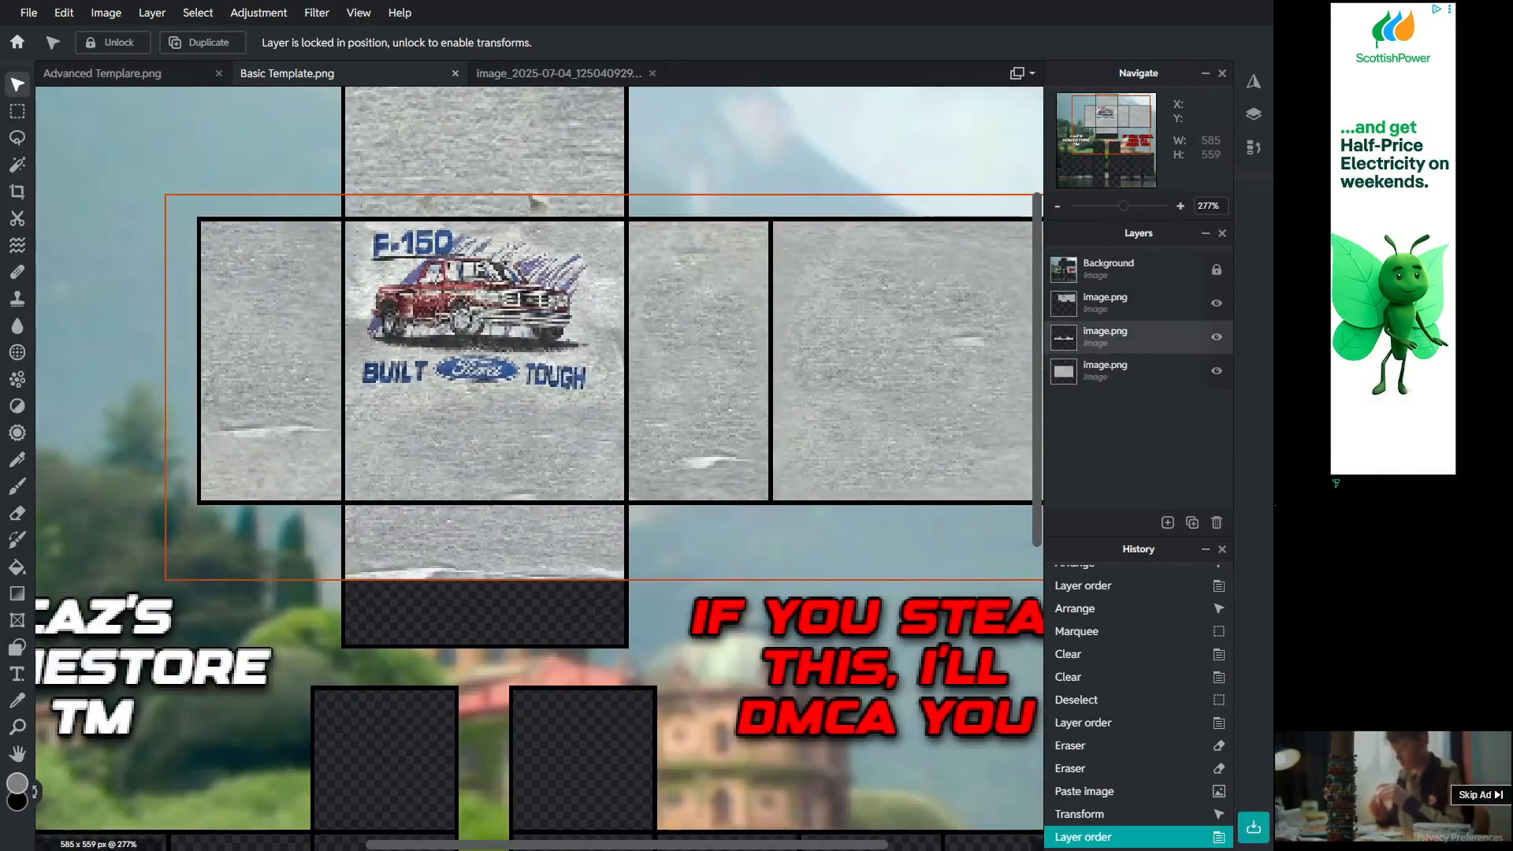
pyautogui.rightClick(1127, 337)
pyautogui.click(941, 566)
pyautogui.click(760, 169)
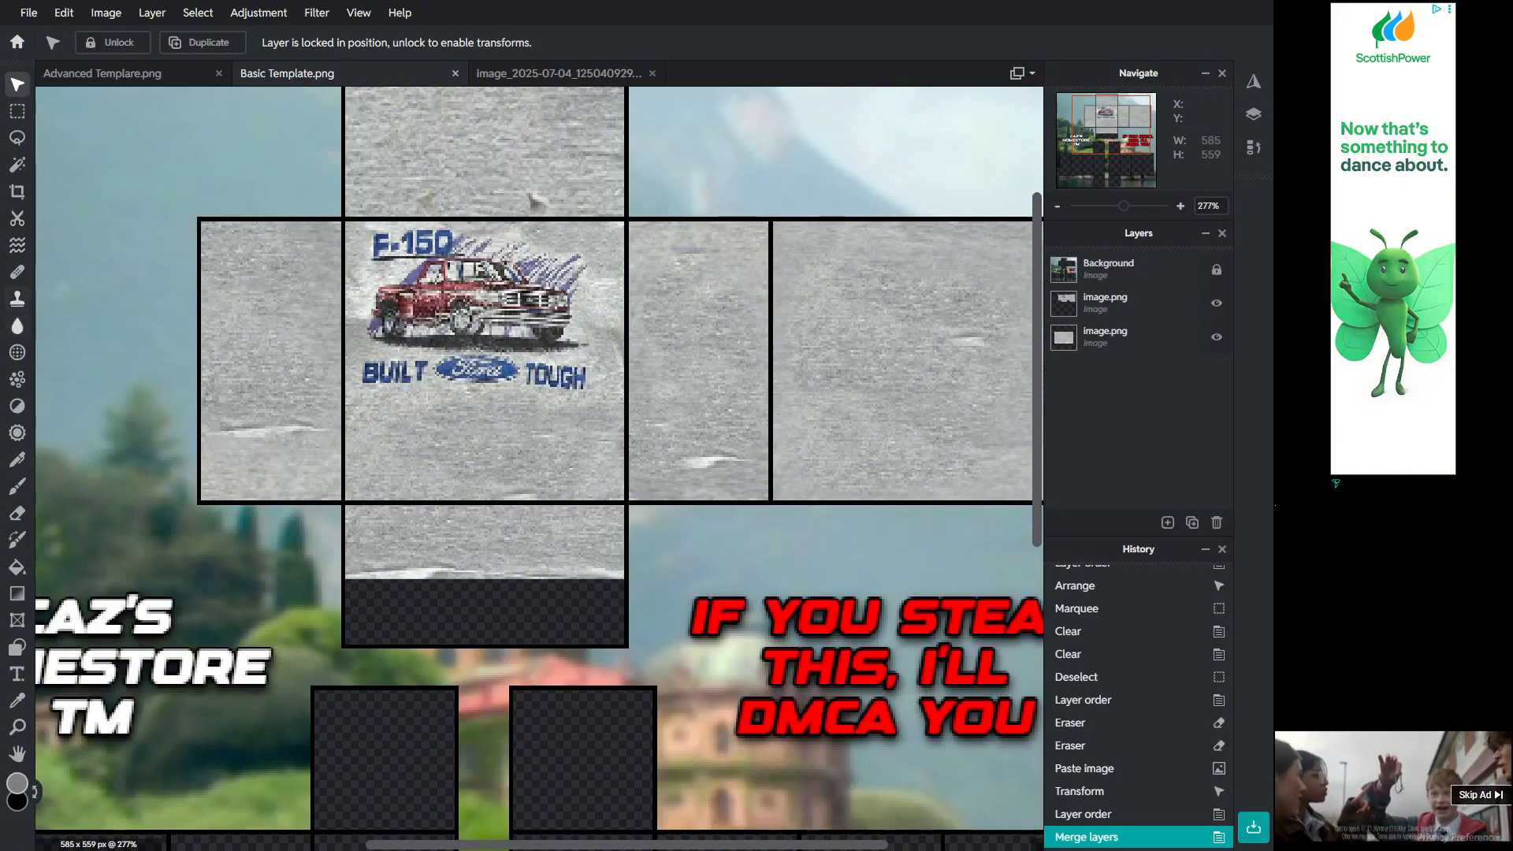
# Step: Try a Clone Stamp stroke on the merged fabric layer and undo it
pyautogui.press('s')
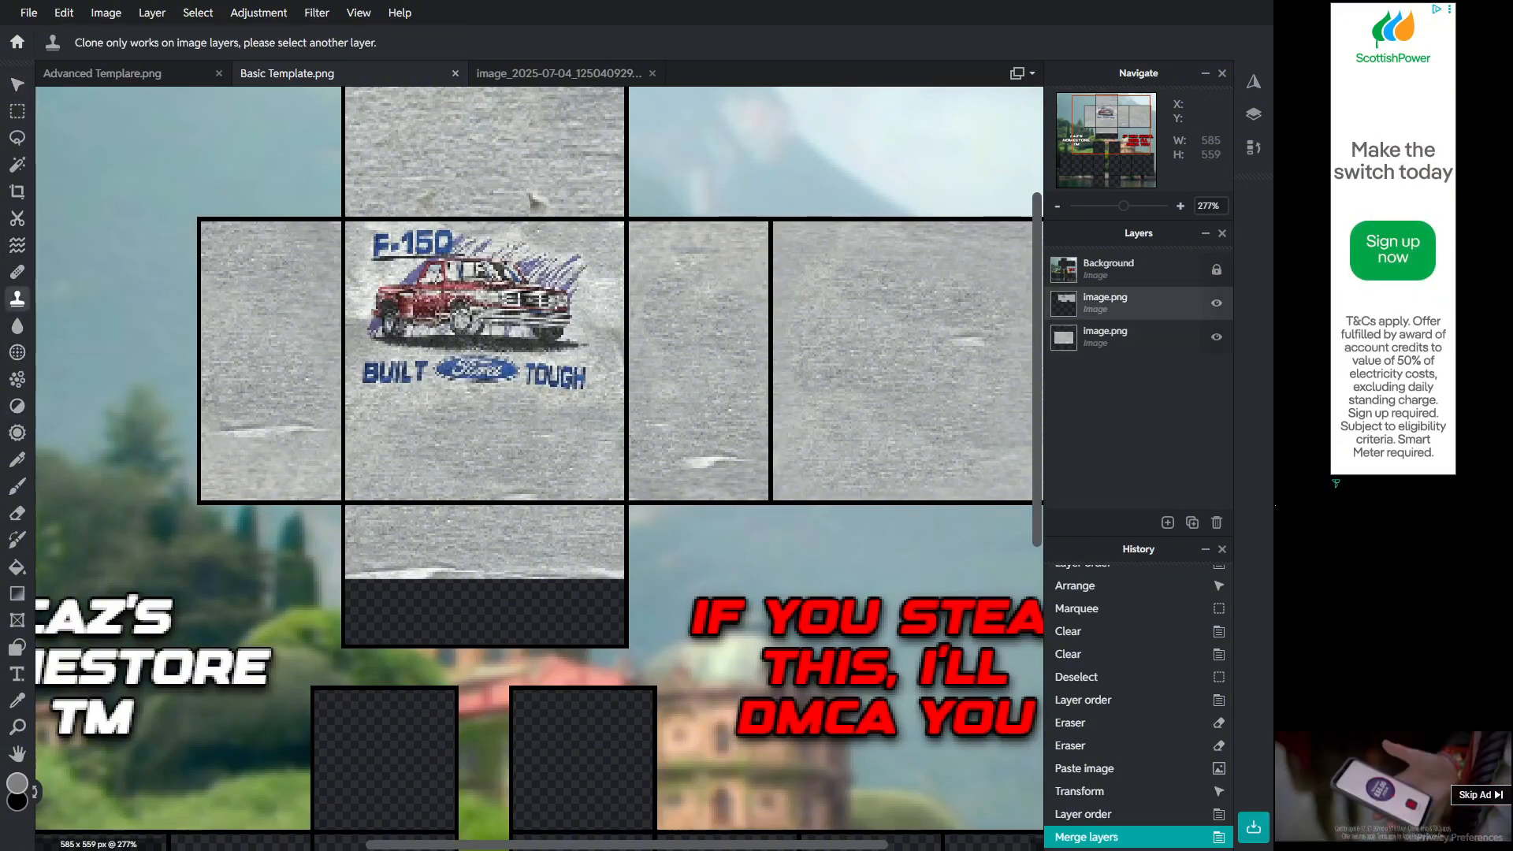
pyautogui.click(1135, 337)
pyautogui.click(546, 203)
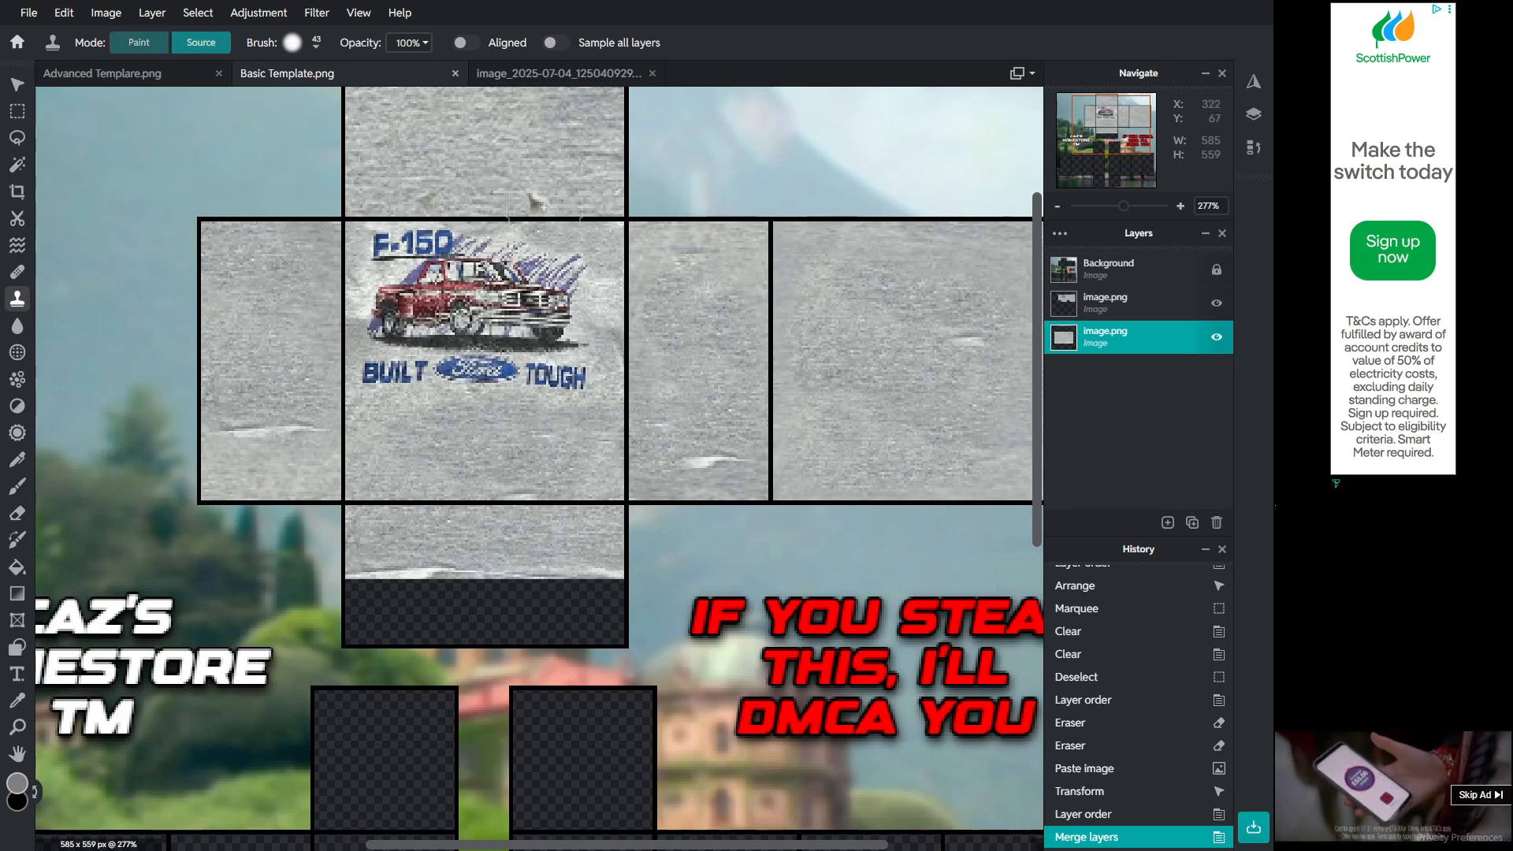
pyautogui.click(570, 171)
pyautogui.hotkey('ctrl', 'z')
pyautogui.hotkey('ctrl', 'shift', 'z')
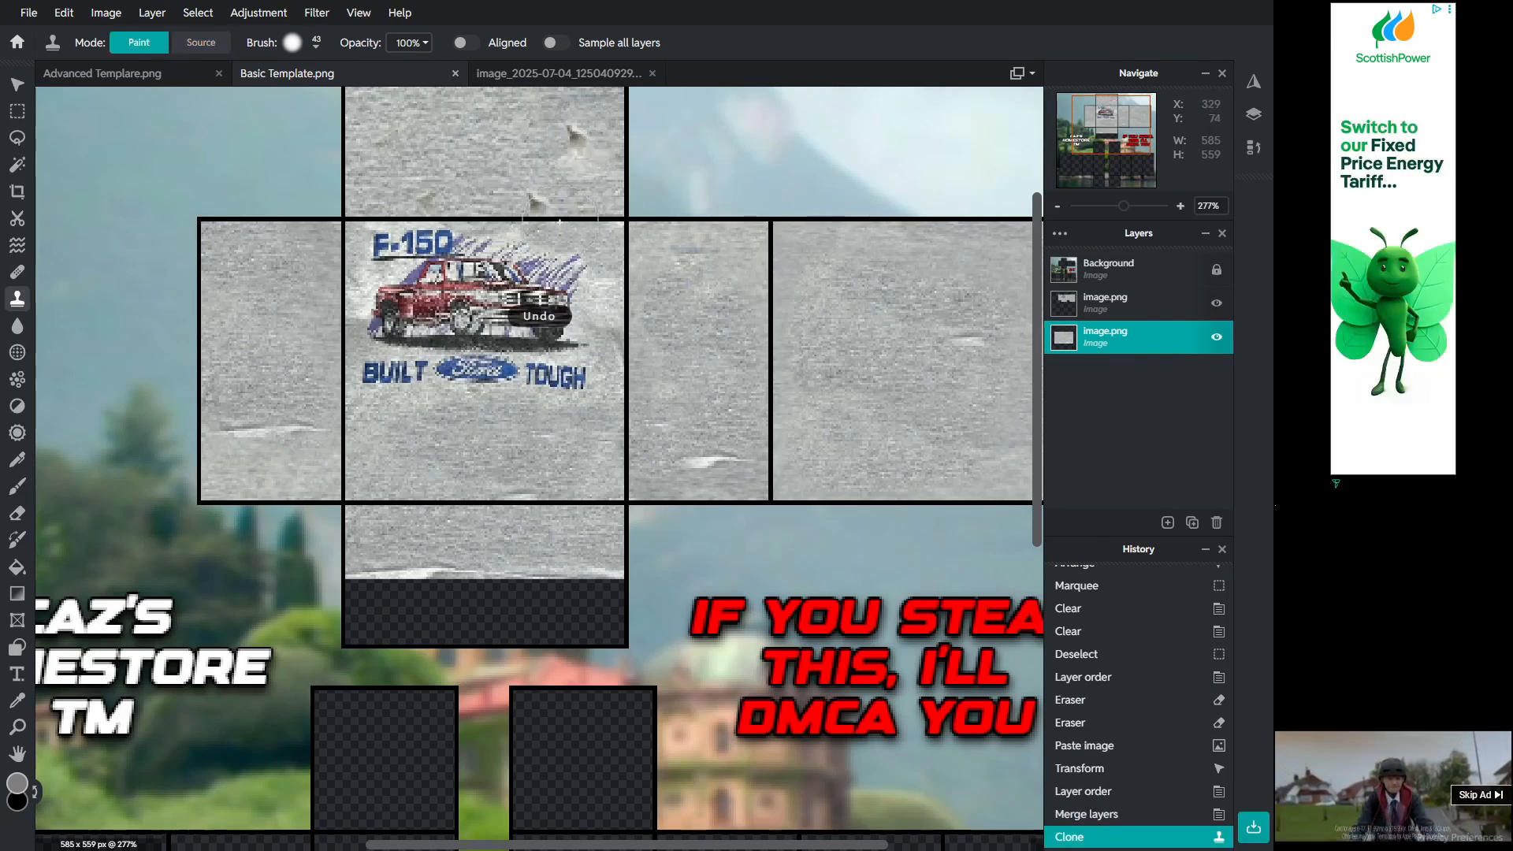
pyautogui.hotkey('ctrl', 'z')
# Step: Hide the tee-design layer to work on the fabric layer alone
pyautogui.scroll(-5, 649, 234)
pyautogui.scroll(6, 597, 254)
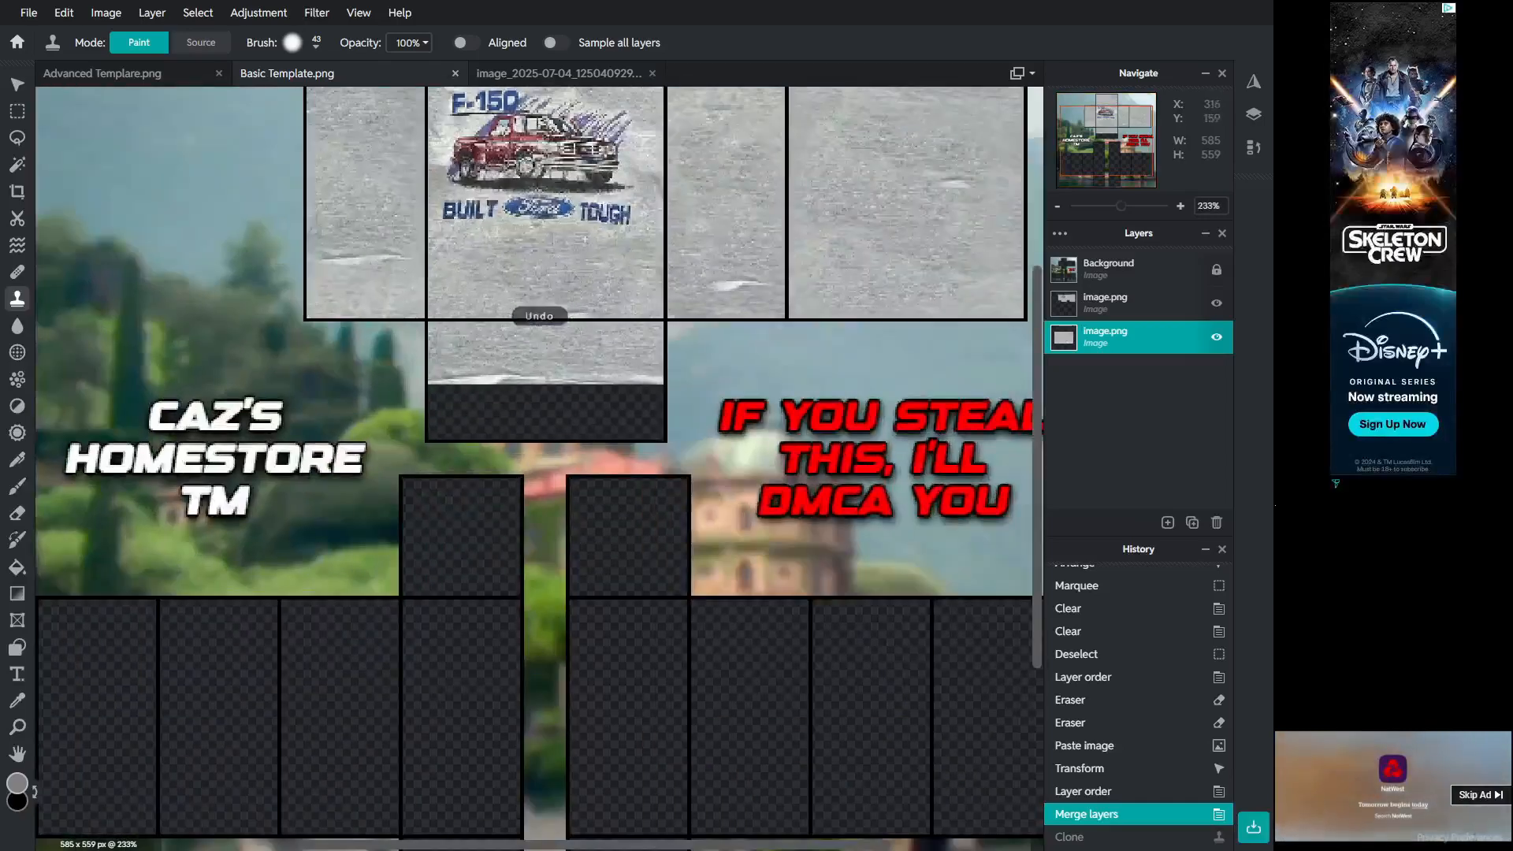
pyautogui.moveTo(1037, 379); pyautogui.dragTo(1037, 195)
pyautogui.scroll(3, 535, 169)
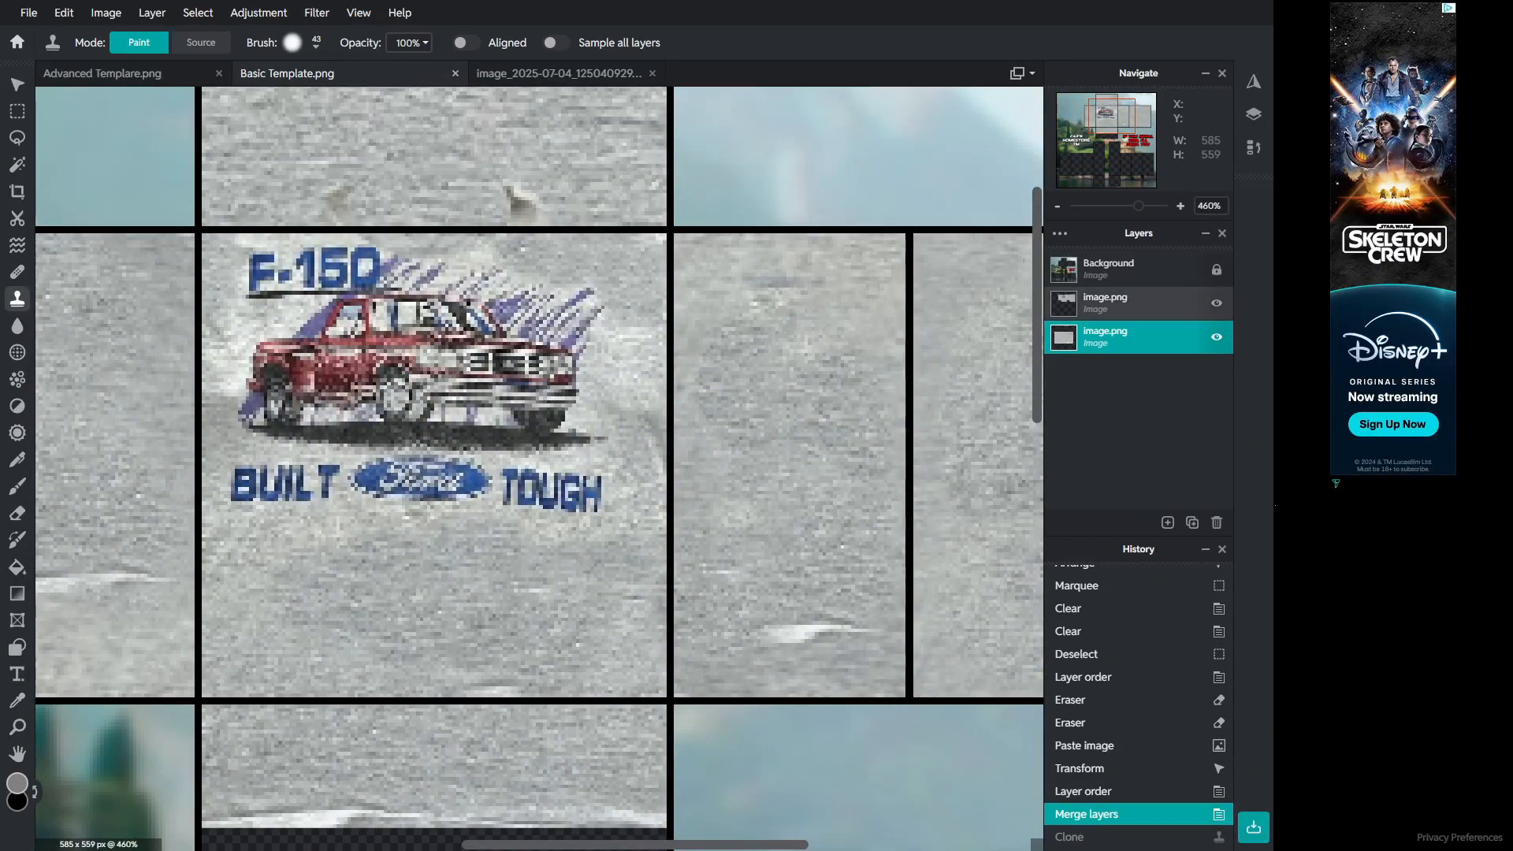
pyautogui.click(1217, 304)
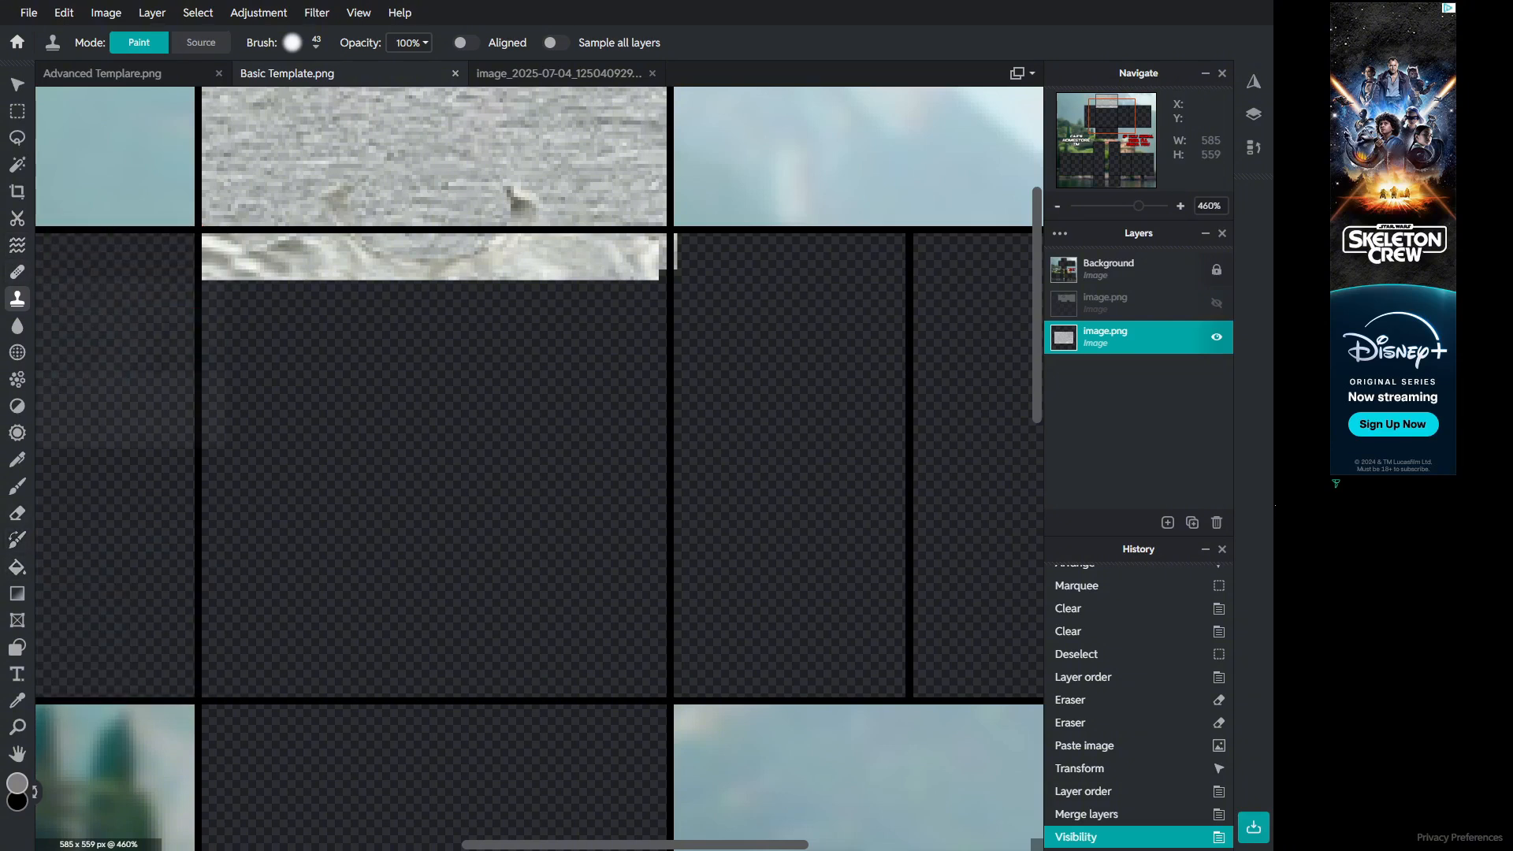
# Step: Set the Clone Stamp brush to 11 px, sample fabric in the top section and clone near its lower edge
pyautogui.click(294, 43)
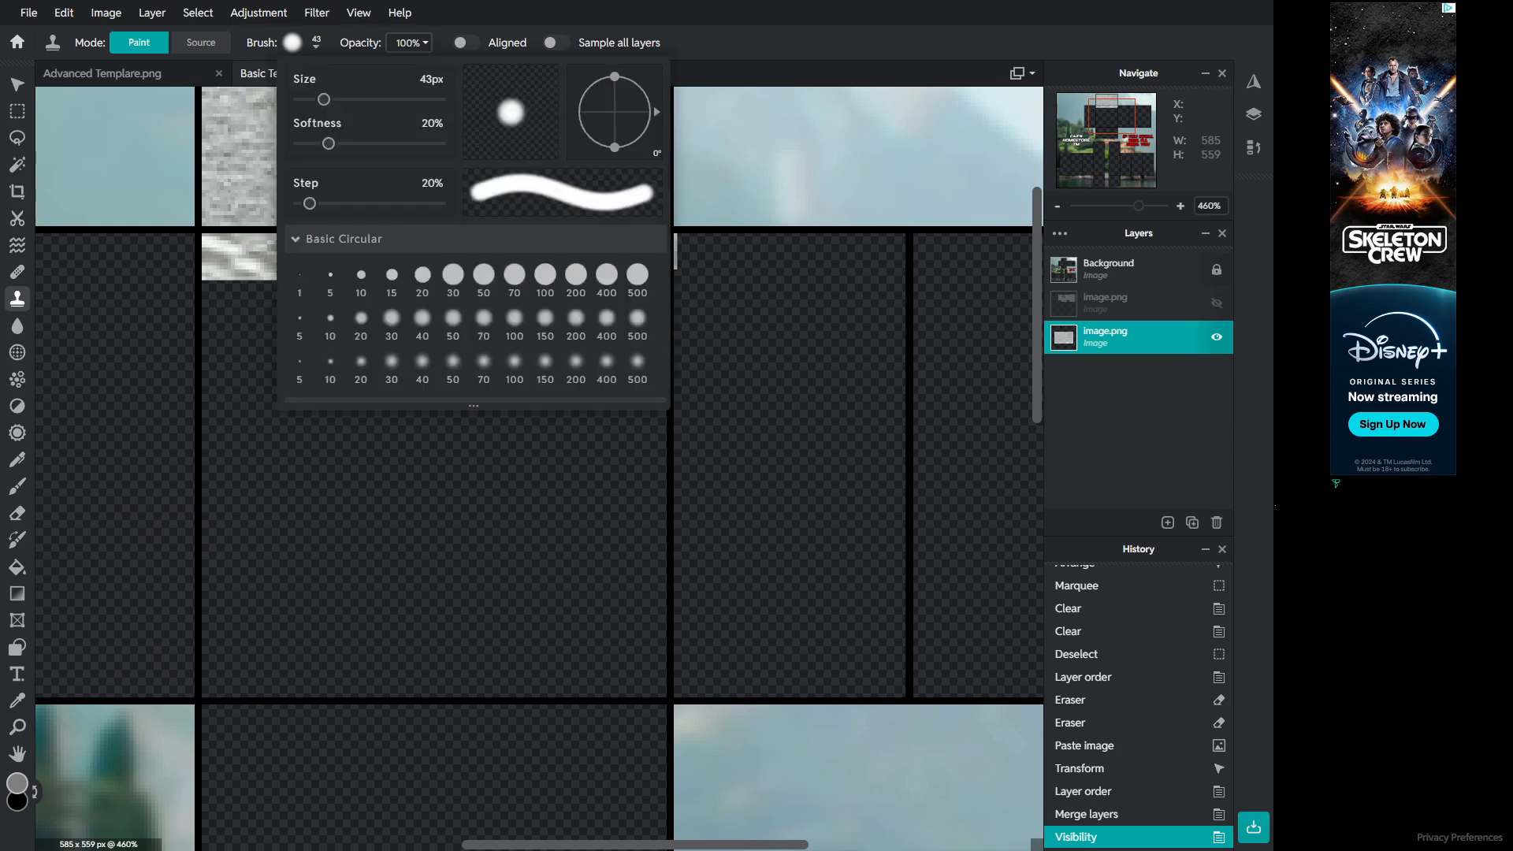
pyautogui.moveTo(324, 99); pyautogui.dragTo(307, 99)
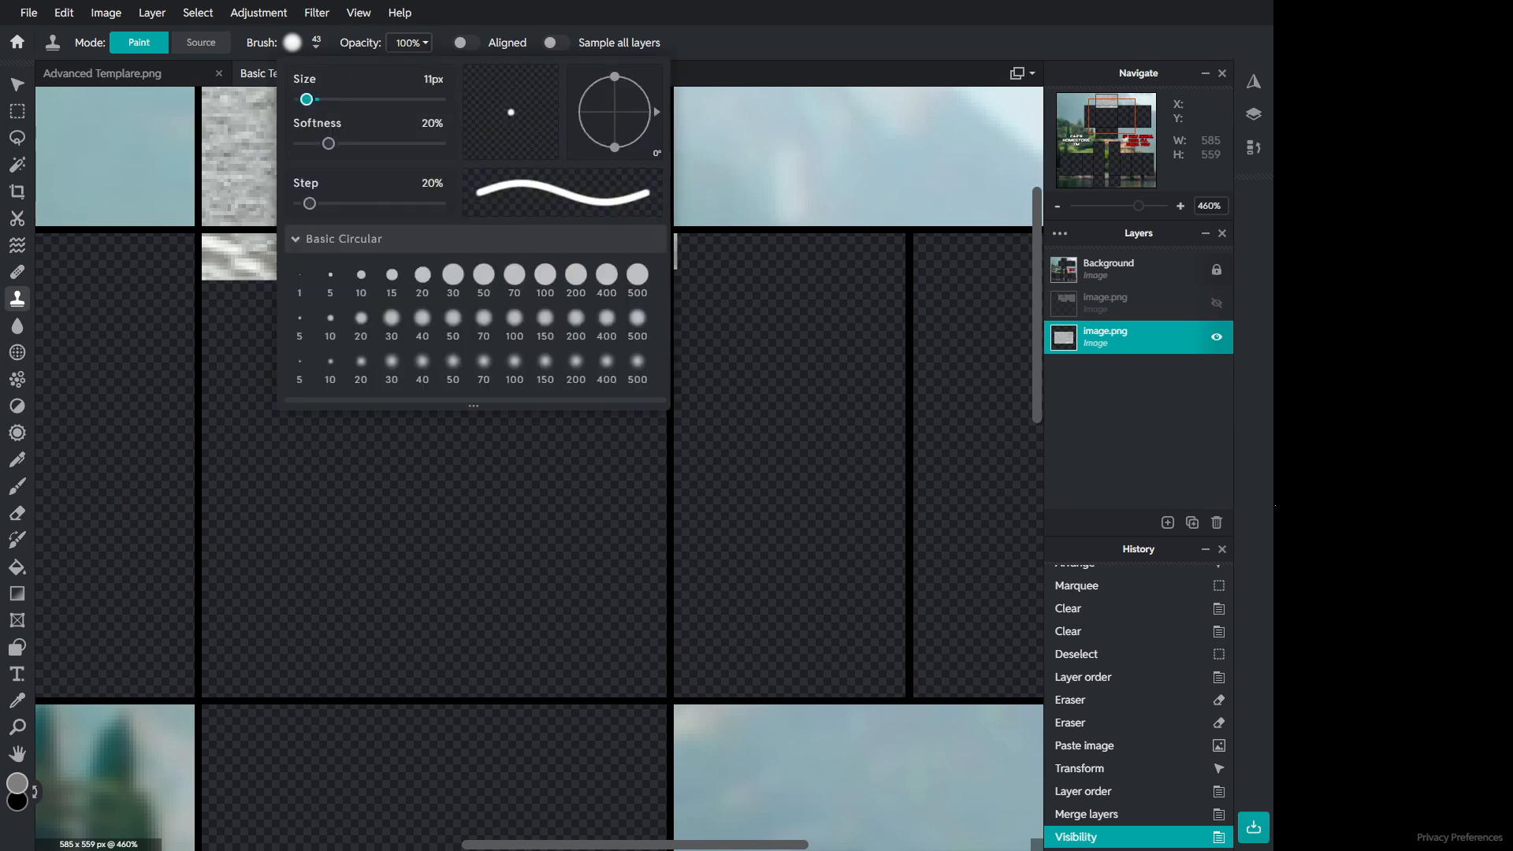
pyautogui.keyDown('alt'); pyautogui.click(549, 266); pyautogui.keyUp('alt')
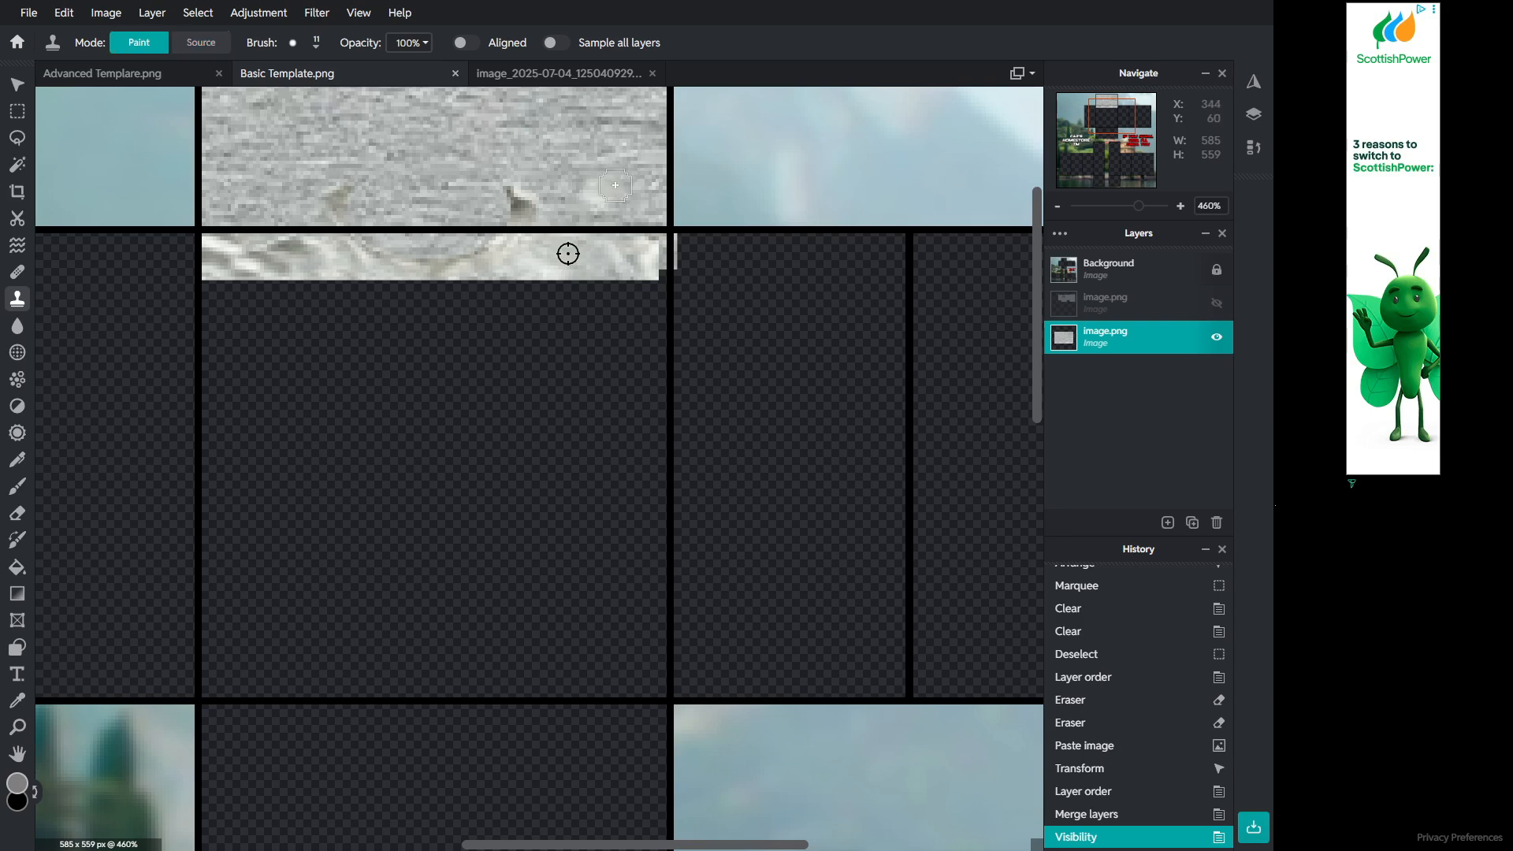
pyautogui.click(548, 265)
pyautogui.scroll(-3, 443, 244)
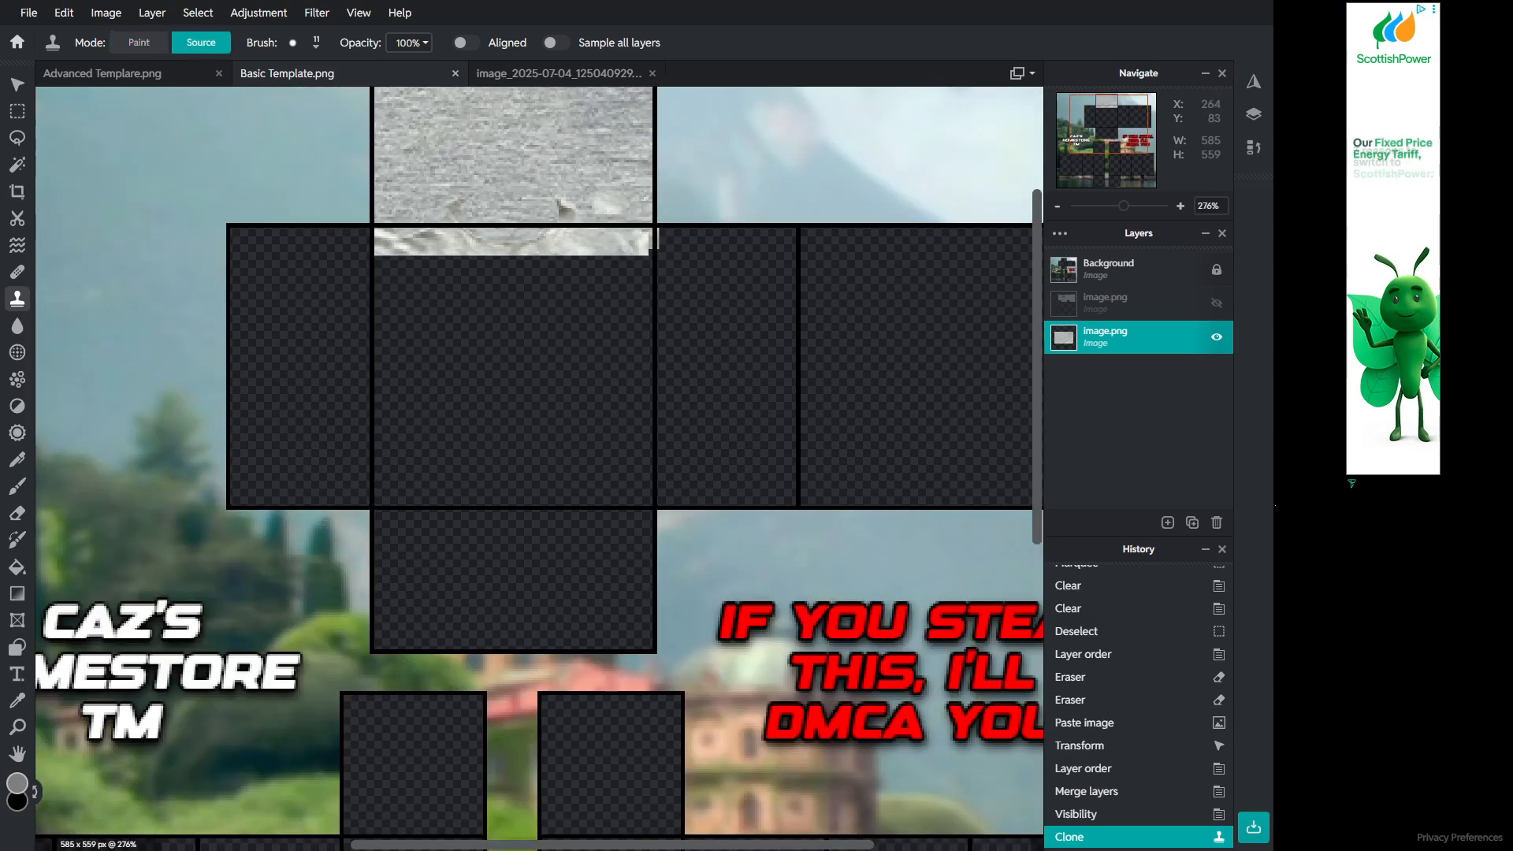
pyautogui.click(443, 243)
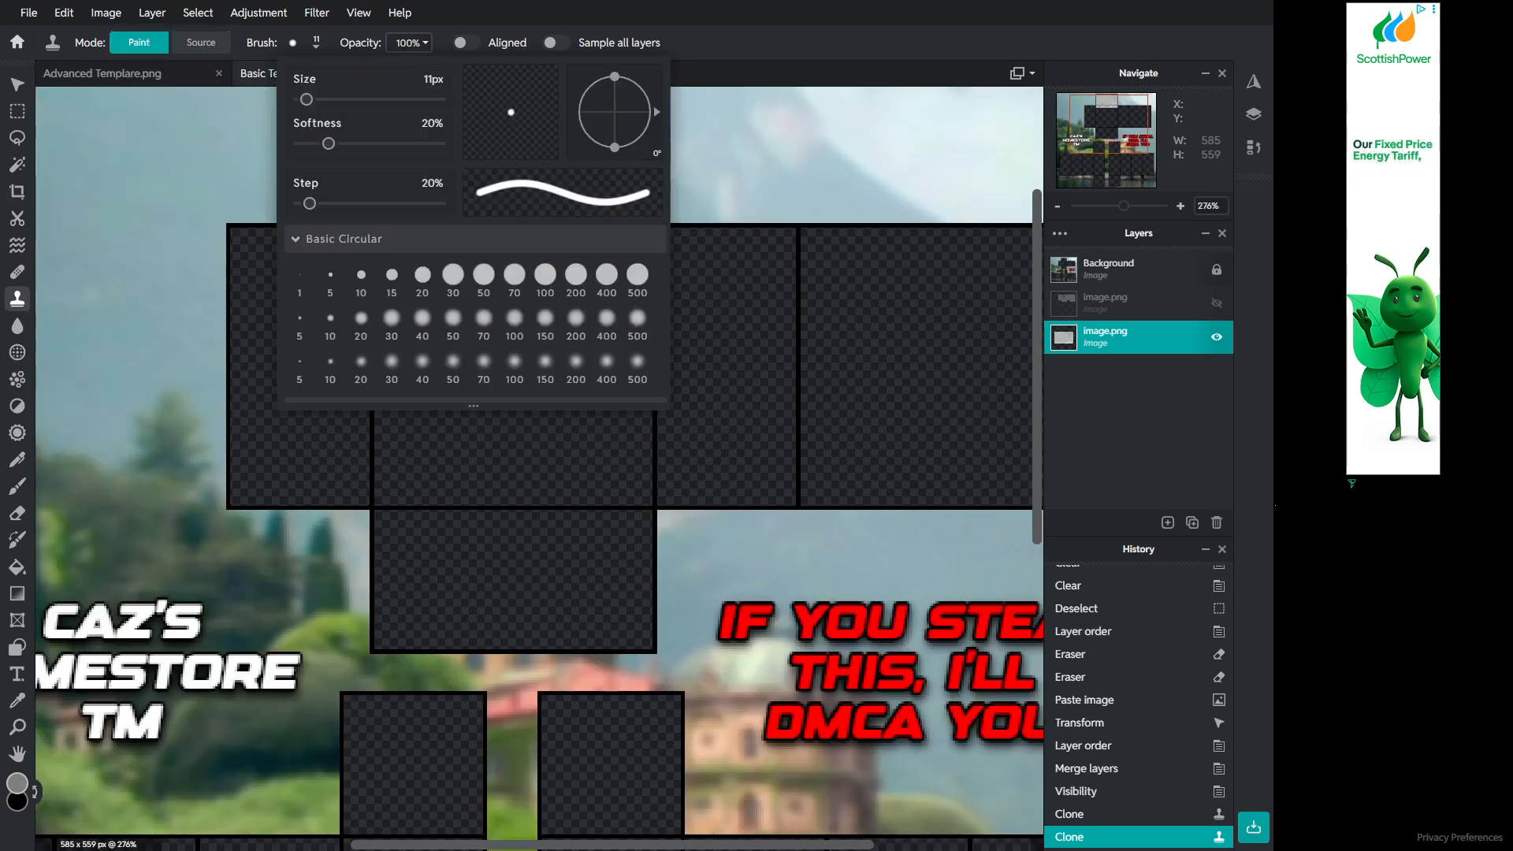
# Step: Enlarge the Clone Stamp brush to 38 px and clone fabric over the marks along the top section's left side
pyautogui.click(292, 43)
pyautogui.moveTo(307, 99); pyautogui.dragTo(319, 99)
pyautogui.click(292, 43)
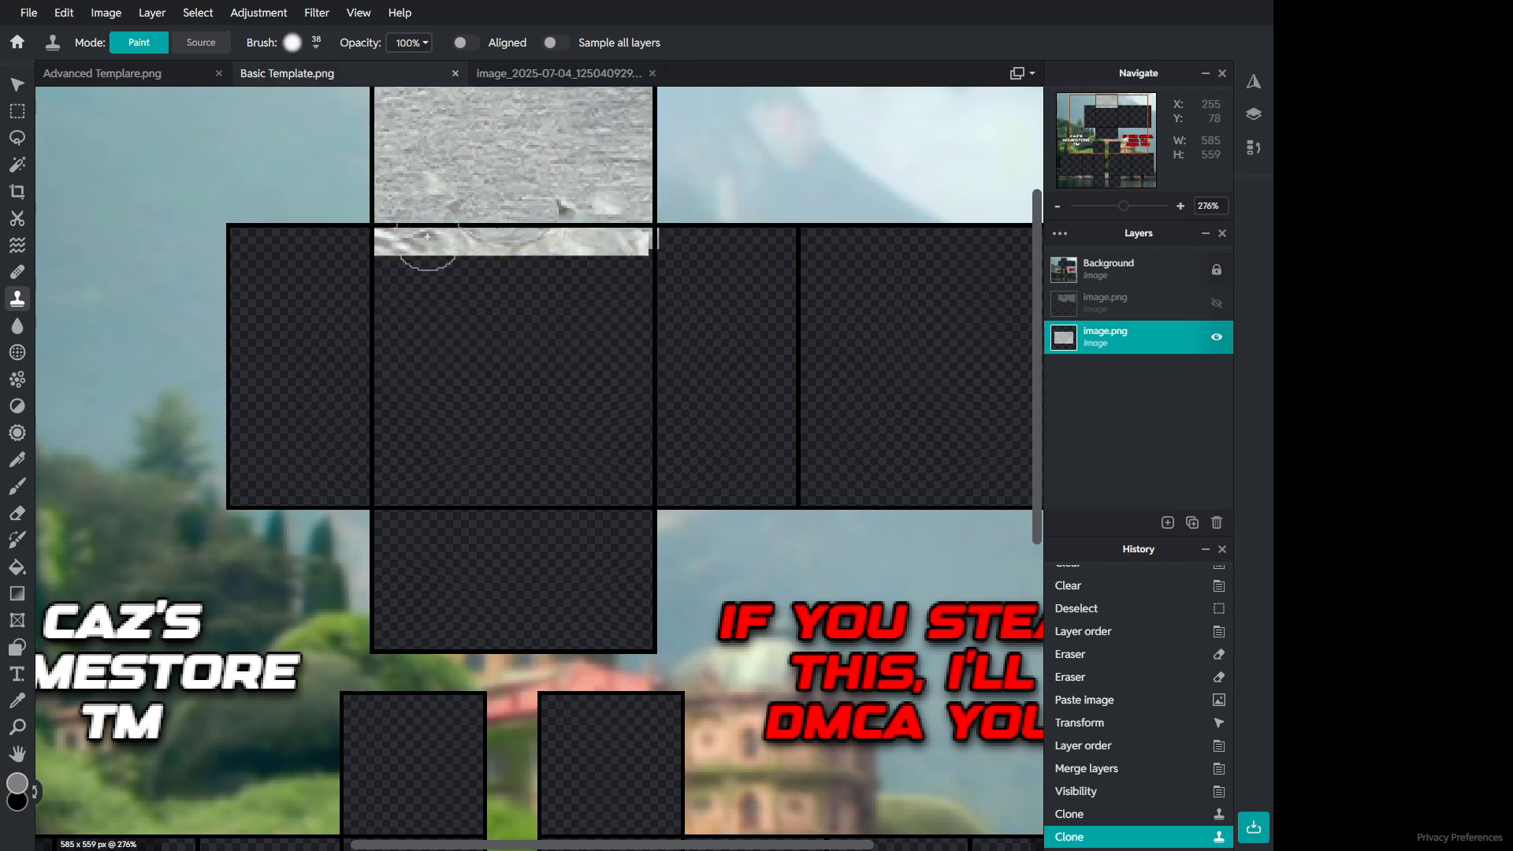
pyautogui.keyDown('alt'); pyautogui.click(406, 205); pyautogui.keyUp('alt')
pyautogui.click(430, 262)
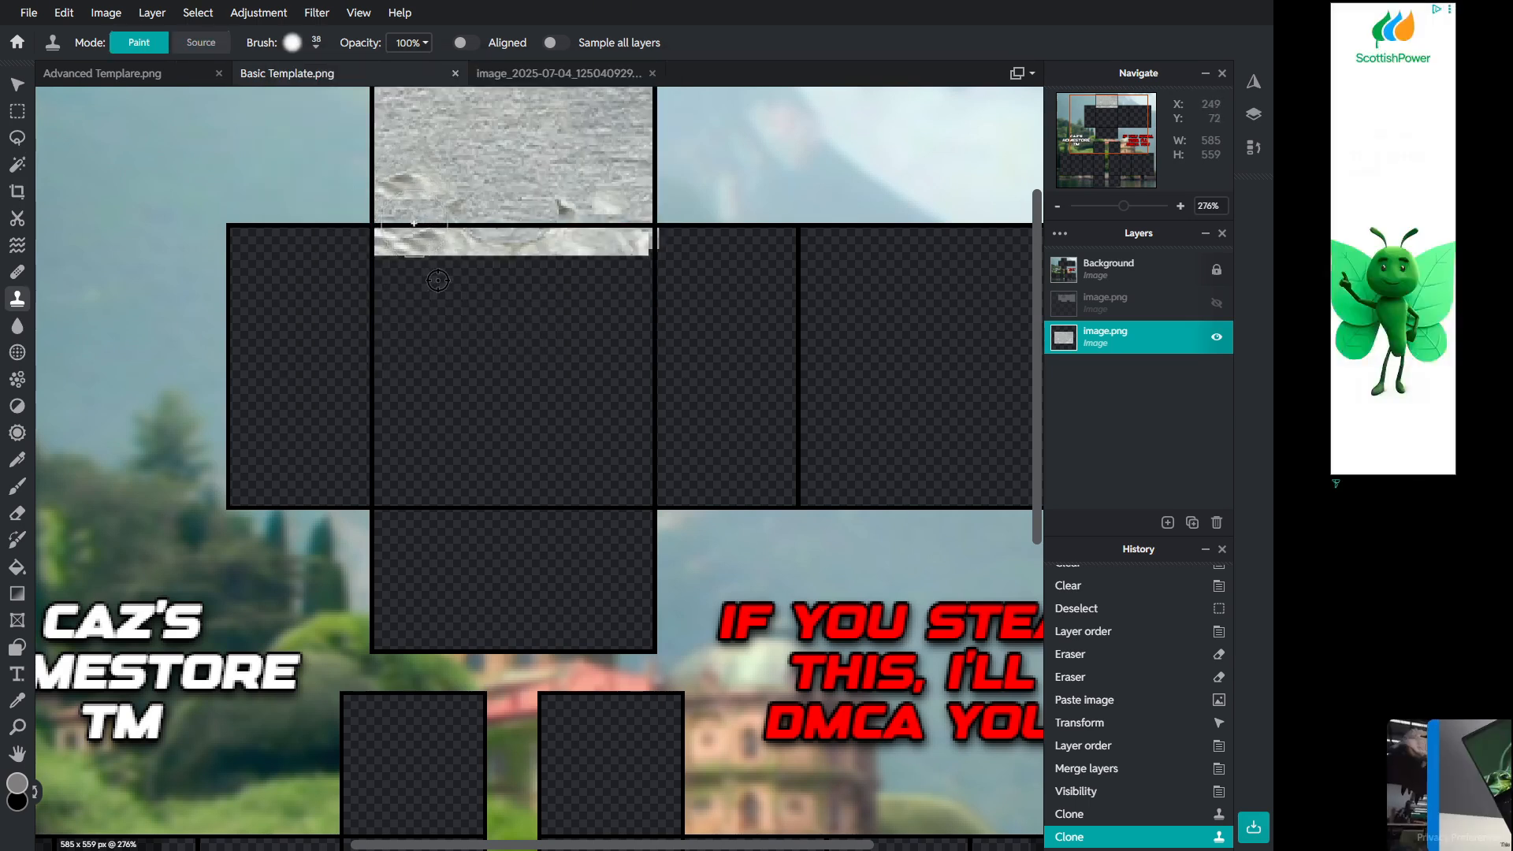
pyautogui.click(441, 237)
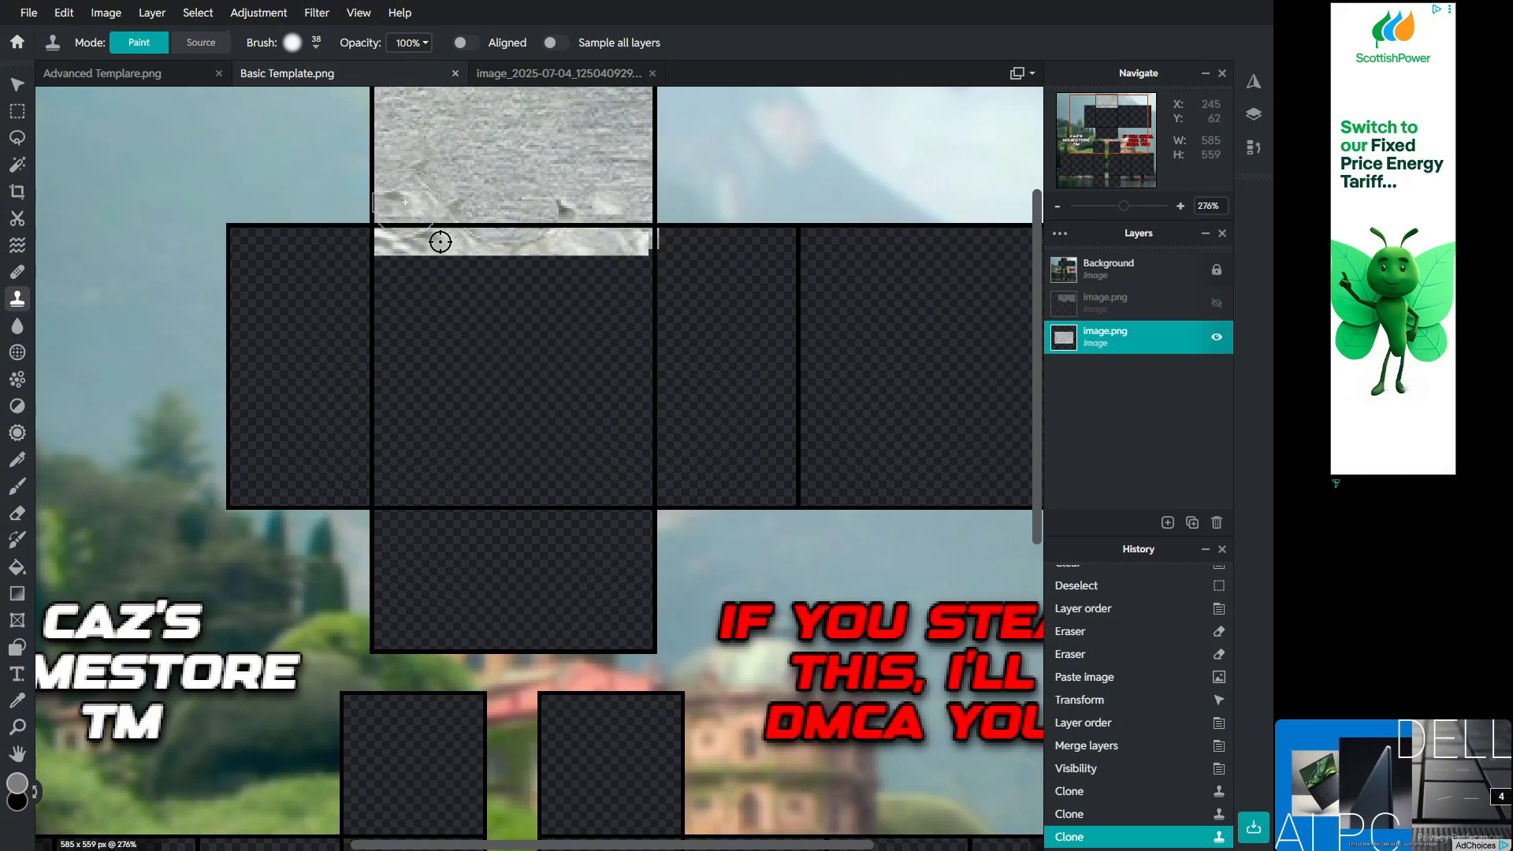
pyautogui.press('alt')
pyautogui.keyDown('alt'); pyautogui.click(415, 179); pyautogui.keyUp('alt')
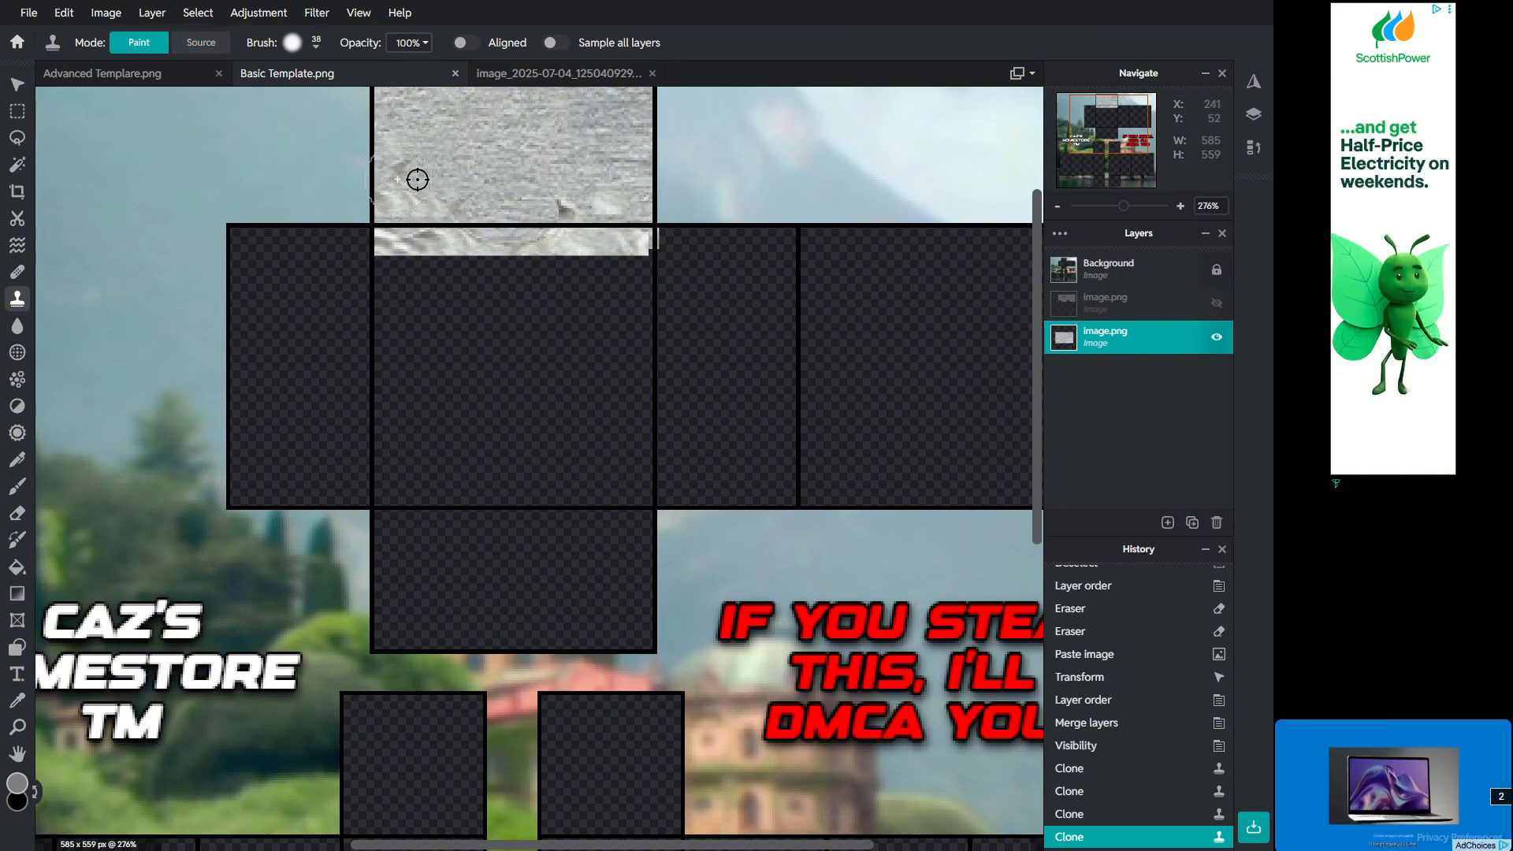
pyautogui.click(388, 164)
# Step: Clone fabric texture over the collar remnants across the top section
pyautogui.scroll(-4, 524, 234)
pyautogui.scroll(5, 556, 237)
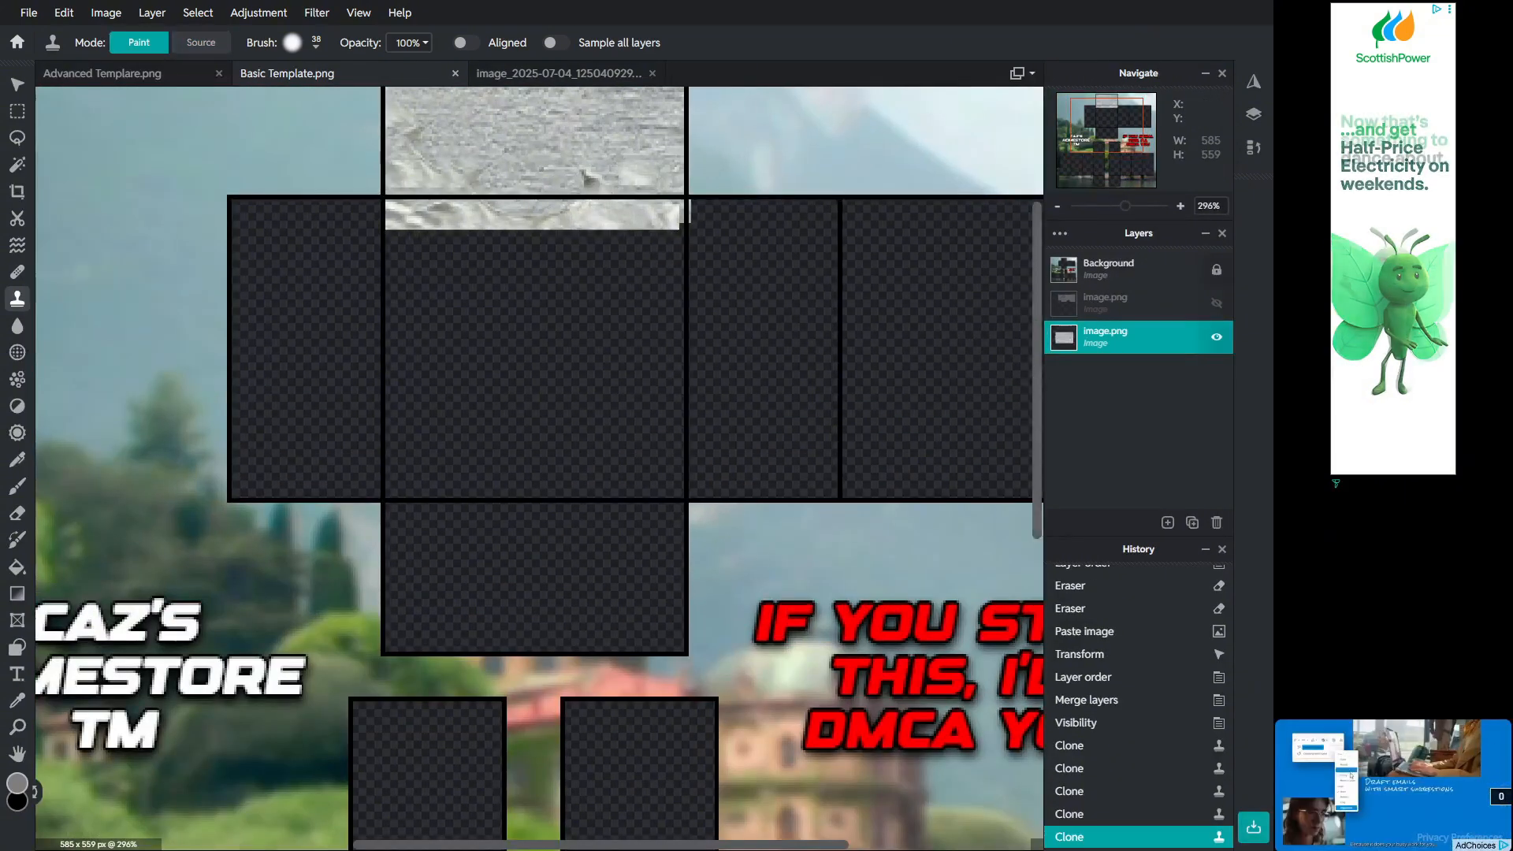
pyautogui.scroll(3, 620, 201)
pyautogui.keyDown('alt'); pyautogui.click(605, 402); pyautogui.keyUp('alt')
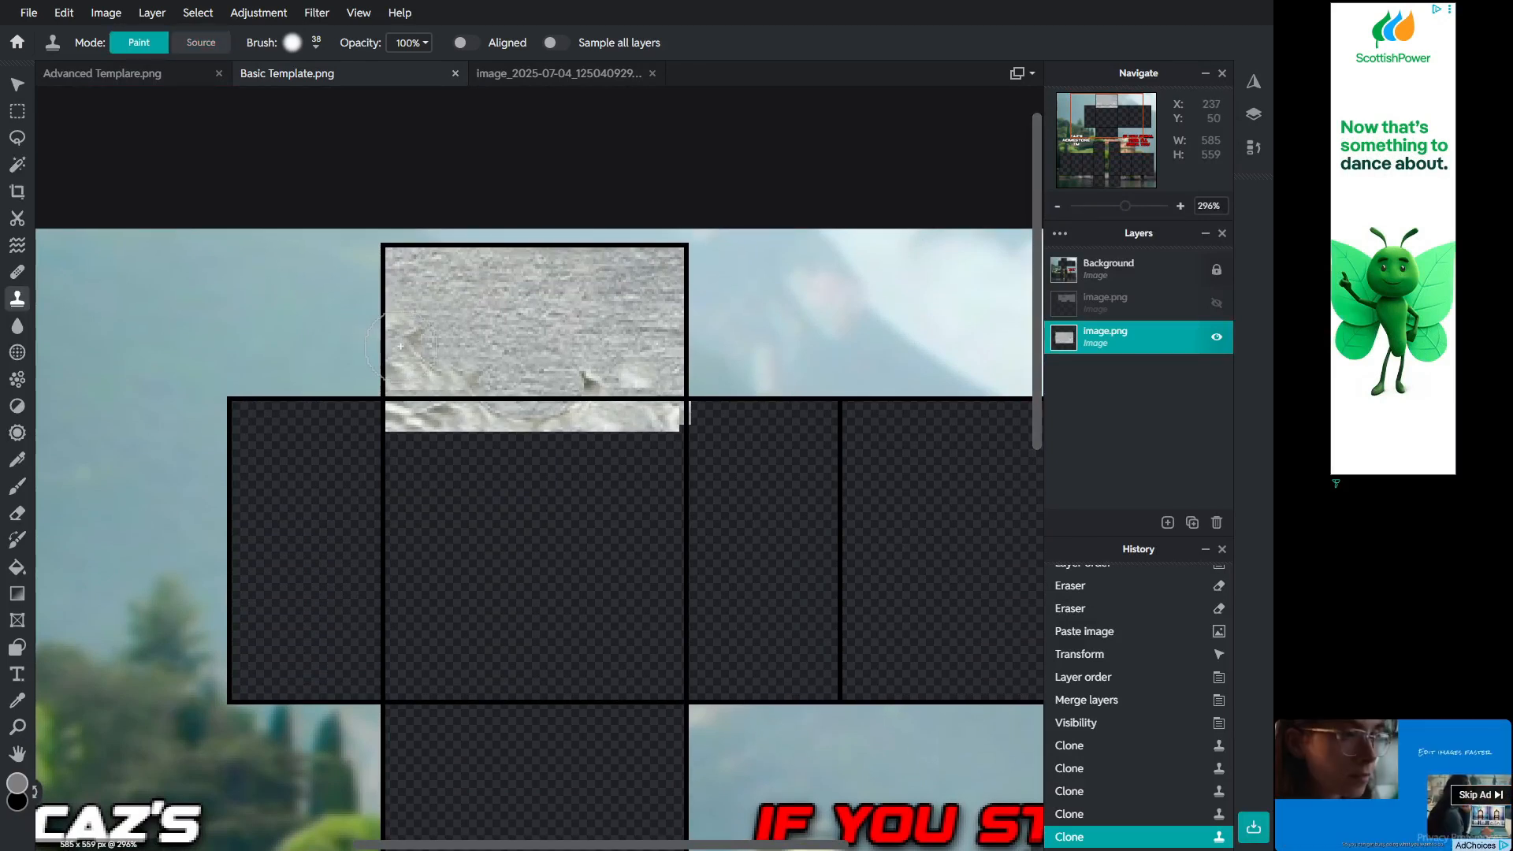
pyautogui.moveTo(396, 338); pyautogui.dragTo(445, 321)
pyautogui.press('alt')
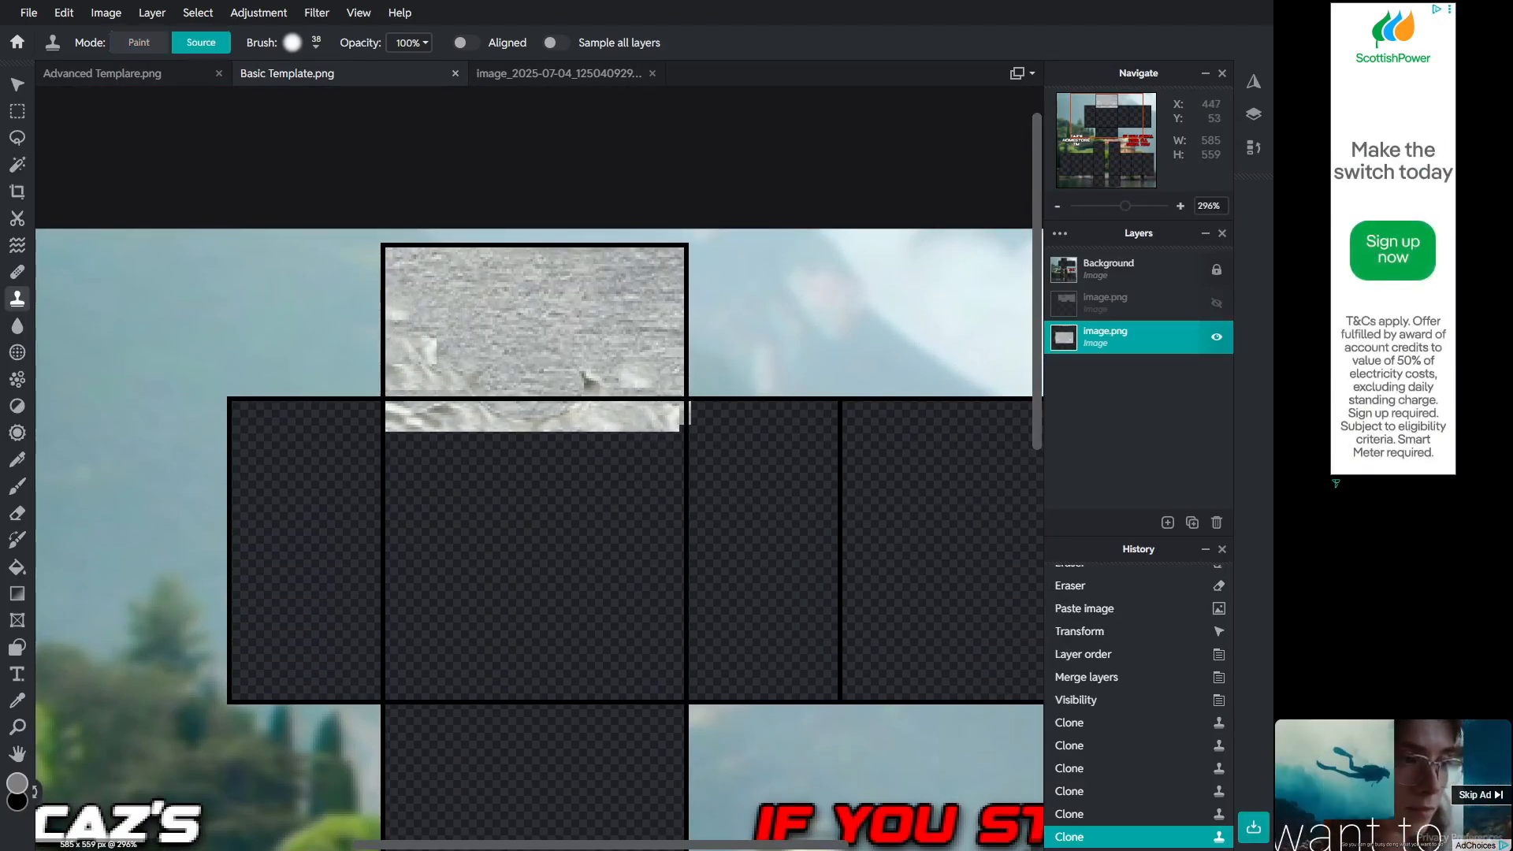
pyautogui.keyDown('alt'); pyautogui.click(637, 398); pyautogui.keyUp('alt')
pyautogui.moveTo(645, 377)
pyautogui.mouseDown()
pyautogui.moveTo(651, 290)
pyautogui.moveTo(585, 282)
pyautogui.mouseUp()
# Step: Resample and keep cloning fabric over the top section's remaining marks, then unhide the design layer
pyautogui.press('alt')
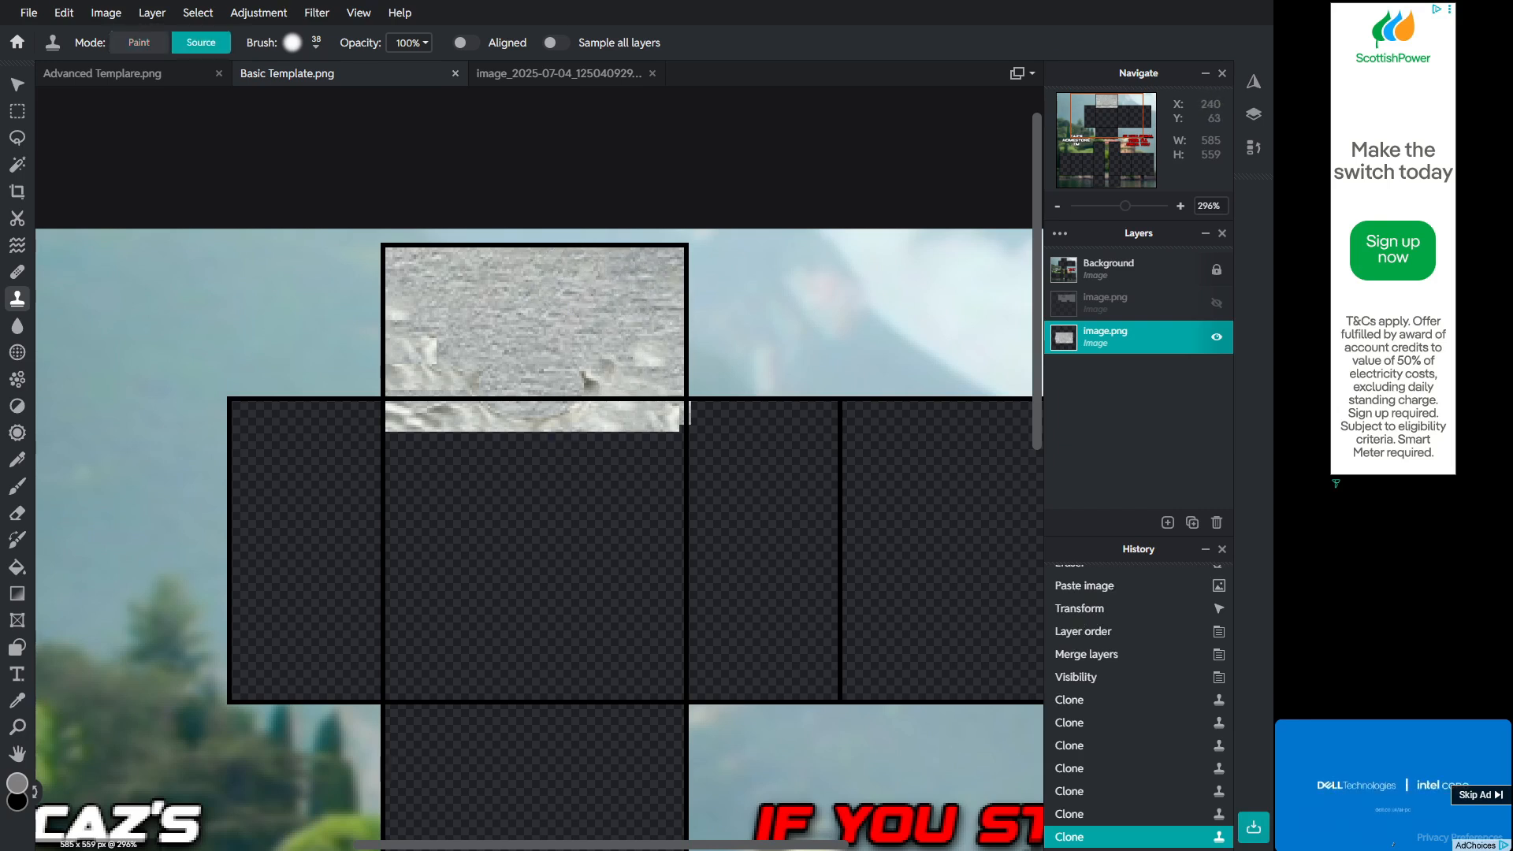
pyautogui.keyDown('alt'); pyautogui.click(408, 377); pyautogui.keyUp('alt')
pyautogui.moveTo(412, 349)
pyautogui.mouseDown()
pyautogui.moveTo(424, 321)
pyautogui.moveTo(409, 284)
pyautogui.moveTo(427, 314)
pyautogui.moveTo(473, 328)
pyautogui.moveTo(410, 341)
pyautogui.mouseUp()
pyautogui.keyDown('alt'); pyautogui.click(575, 298); pyautogui.keyUp('alt')
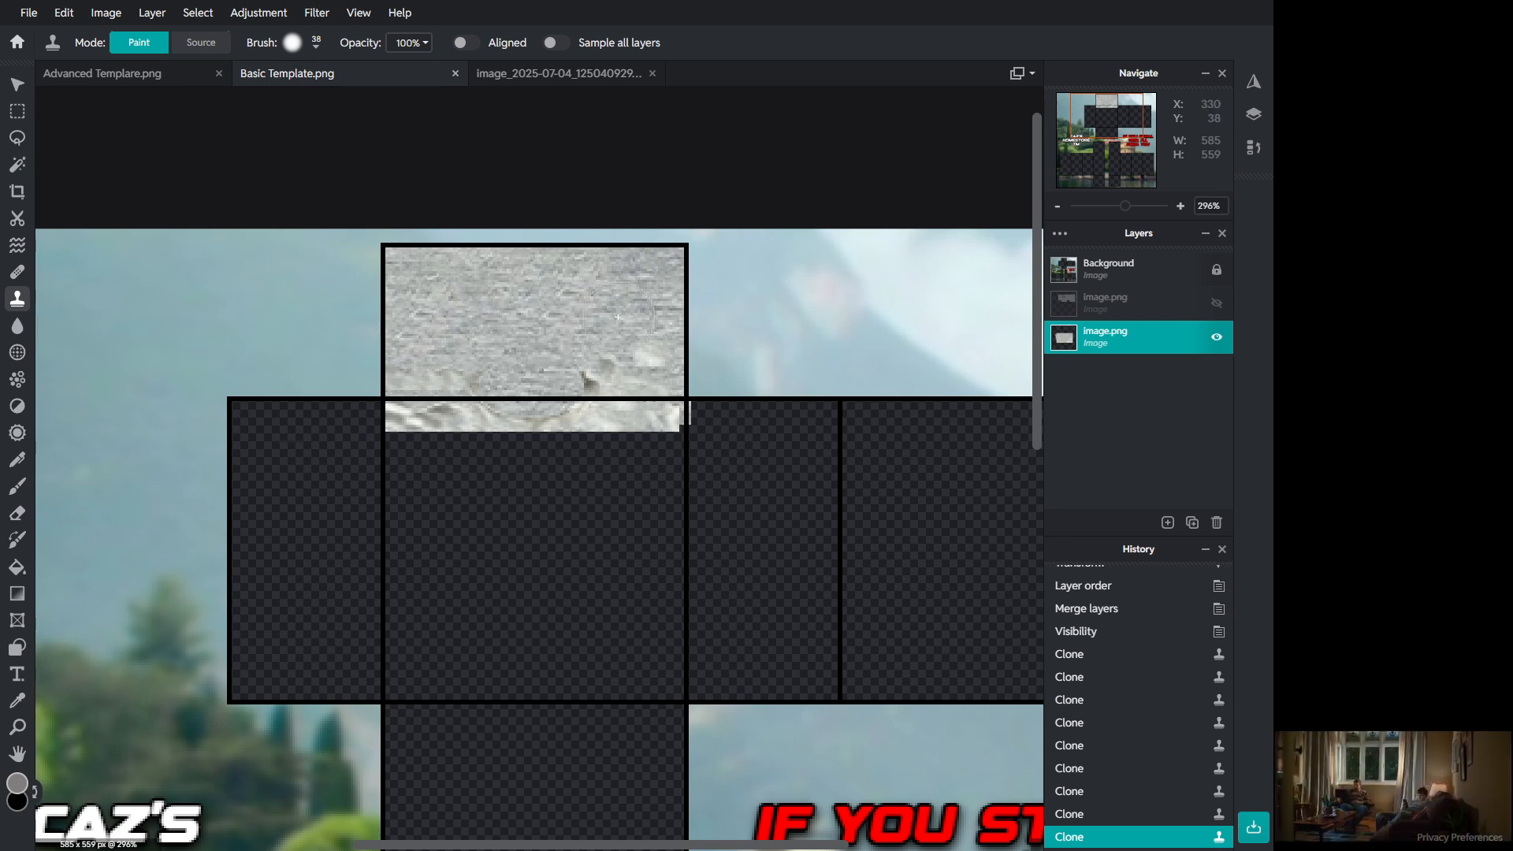
pyautogui.keyDown('alt'); pyautogui.click(521, 282); pyautogui.keyUp('alt')
pyautogui.moveTo(666, 326)
pyautogui.mouseDown()
pyautogui.moveTo(648, 357)
pyautogui.moveTo(627, 354)
pyautogui.mouseUp()
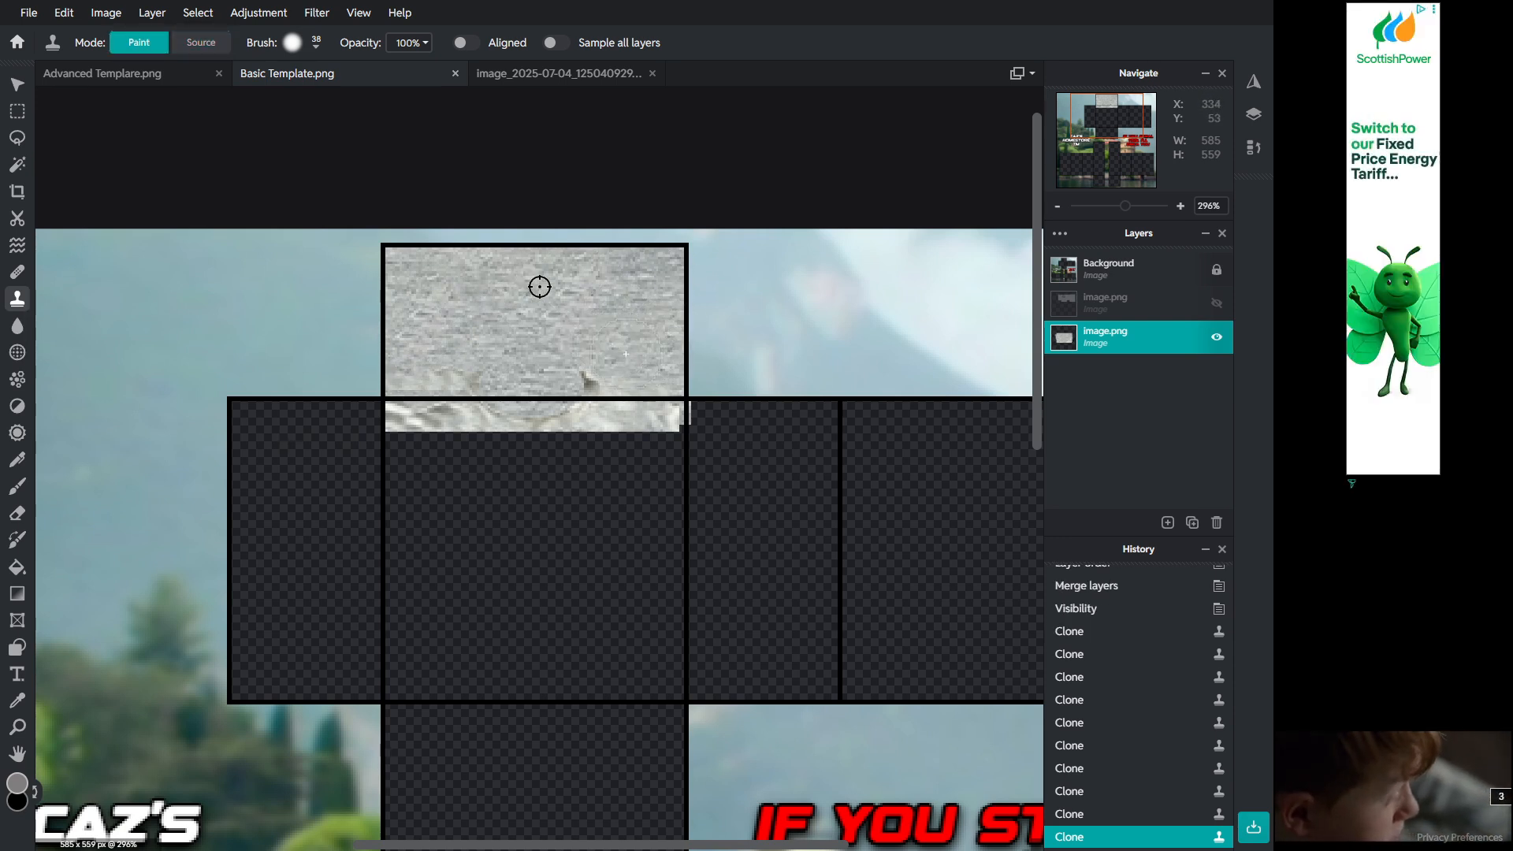
pyautogui.moveTo(540, 287); pyautogui.dragTo(542, 290)
pyautogui.click(1217, 302)
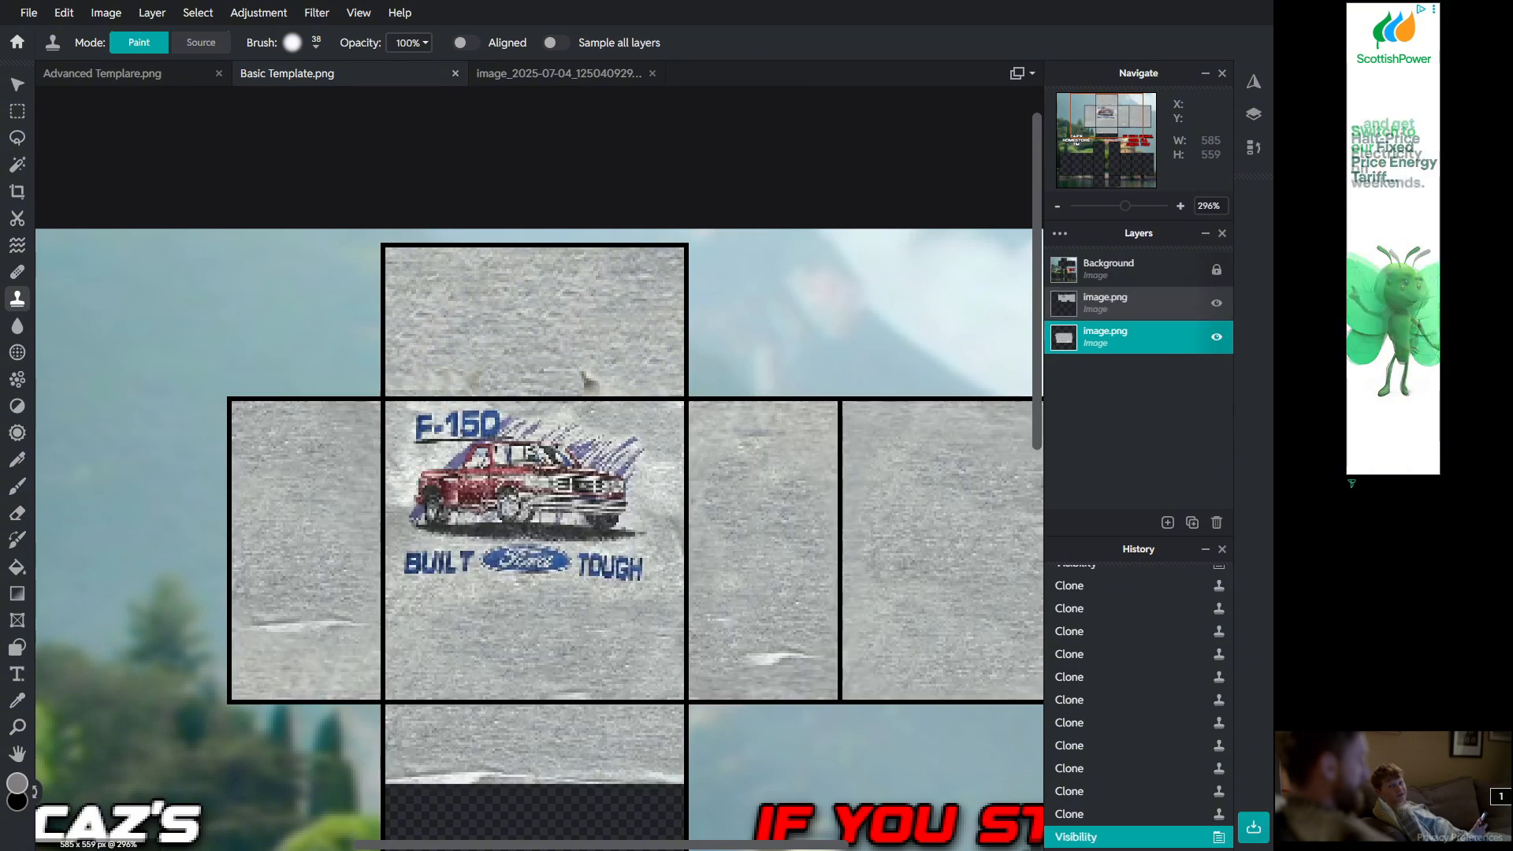
# Step: Select an ellipse at the lower middle of the top section and clear it from the fabric layer to cut a neck opening
pyautogui.click(18, 138)
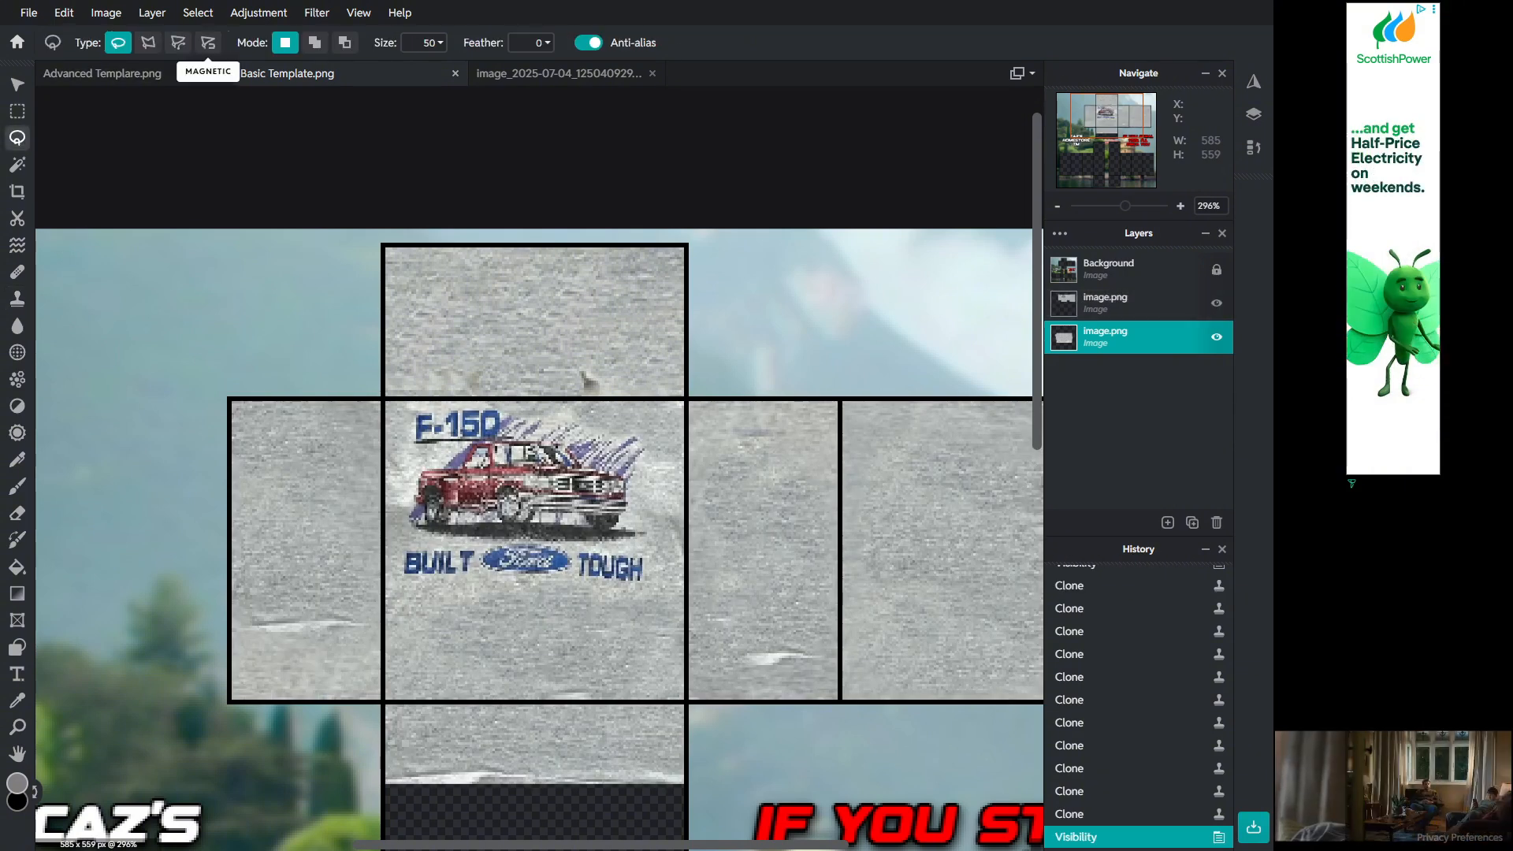
pyautogui.click(17, 111)
pyautogui.click(147, 43)
pyautogui.scroll(3, 564, 712)
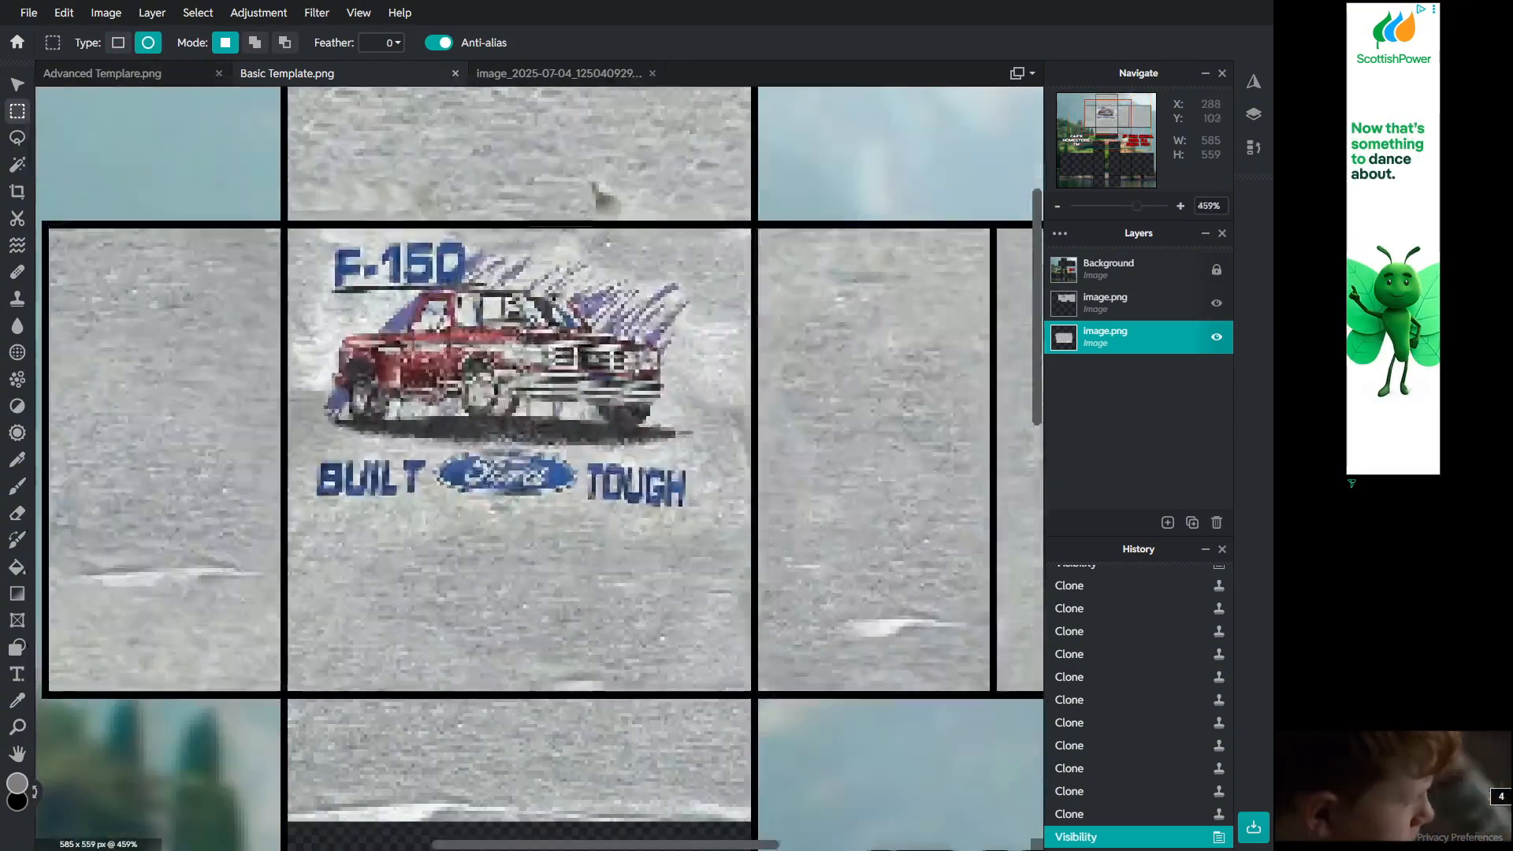
pyautogui.moveTo(436, 159); pyautogui.dragTo(597, 245)
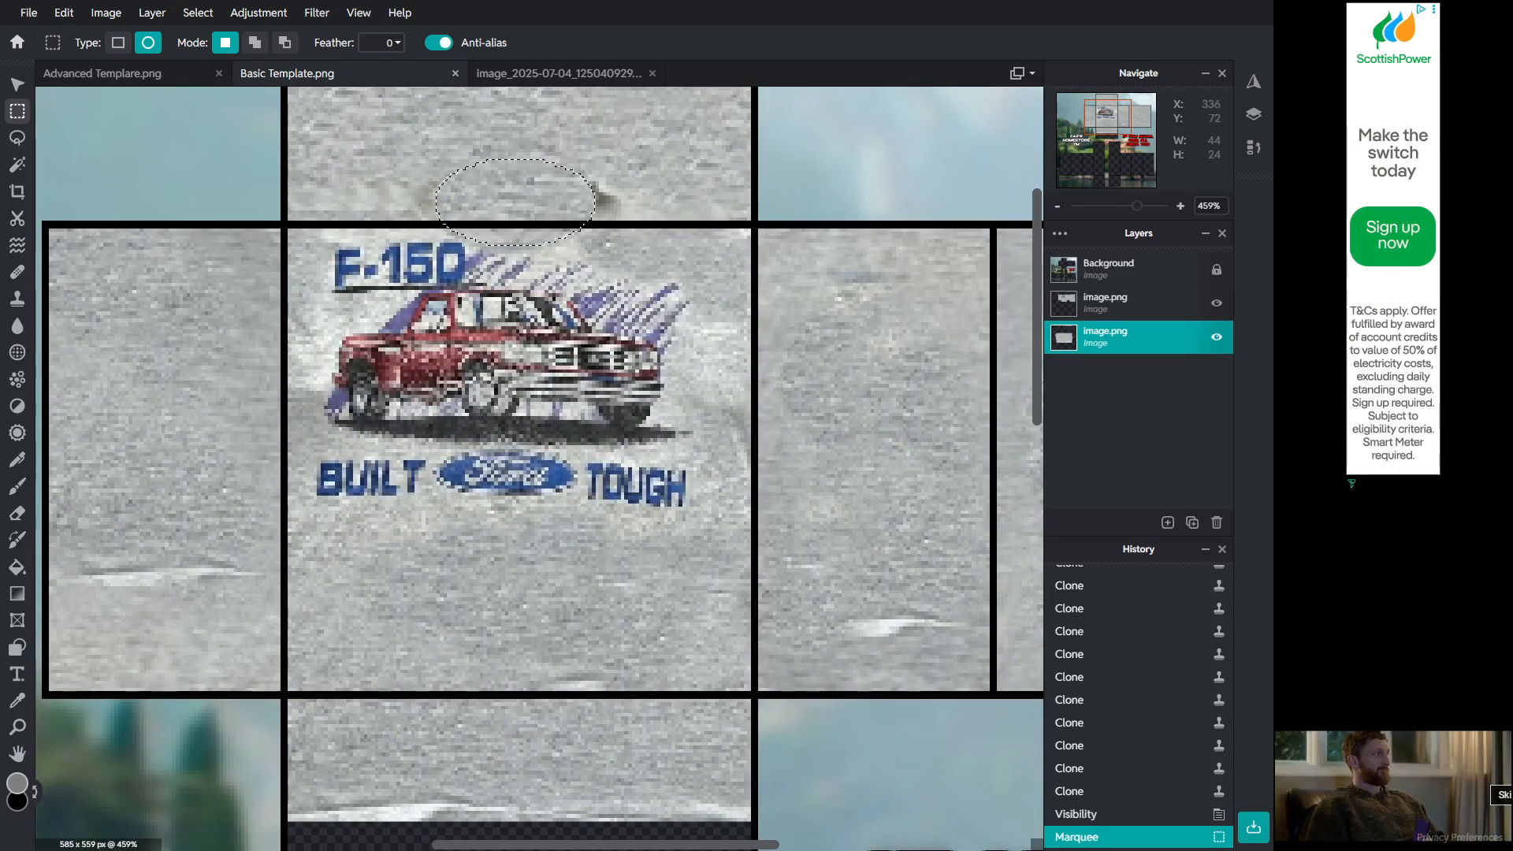
pyautogui.press('Delete')
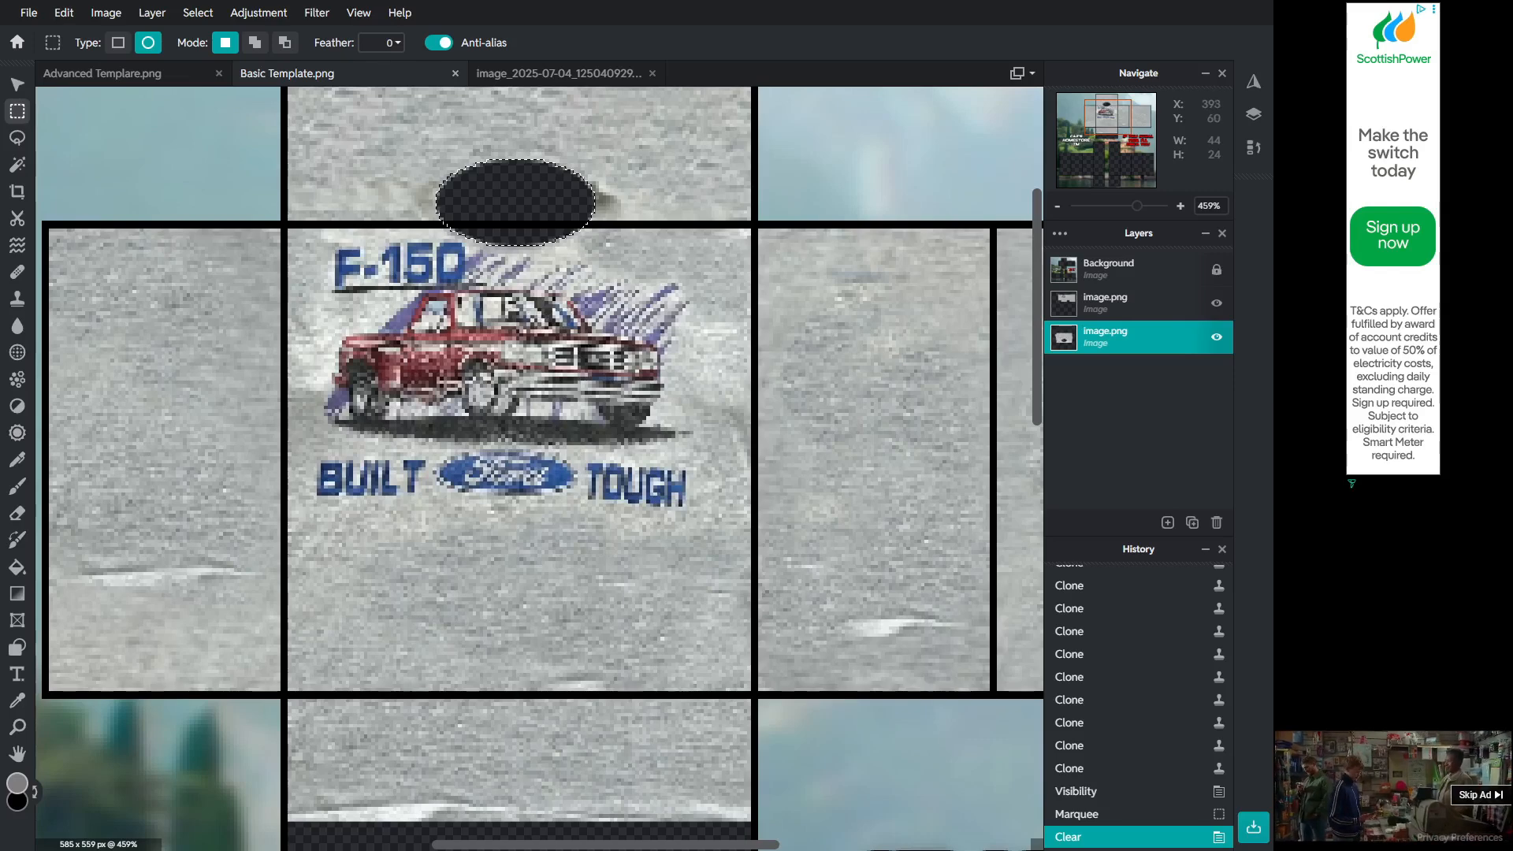
# Step: Copy a rectangular patch of plain fabric from the middle of the blank shirt photo
pyautogui.hotkey('ctrl', 'd')
pyautogui.scroll(-3, 786, 221)
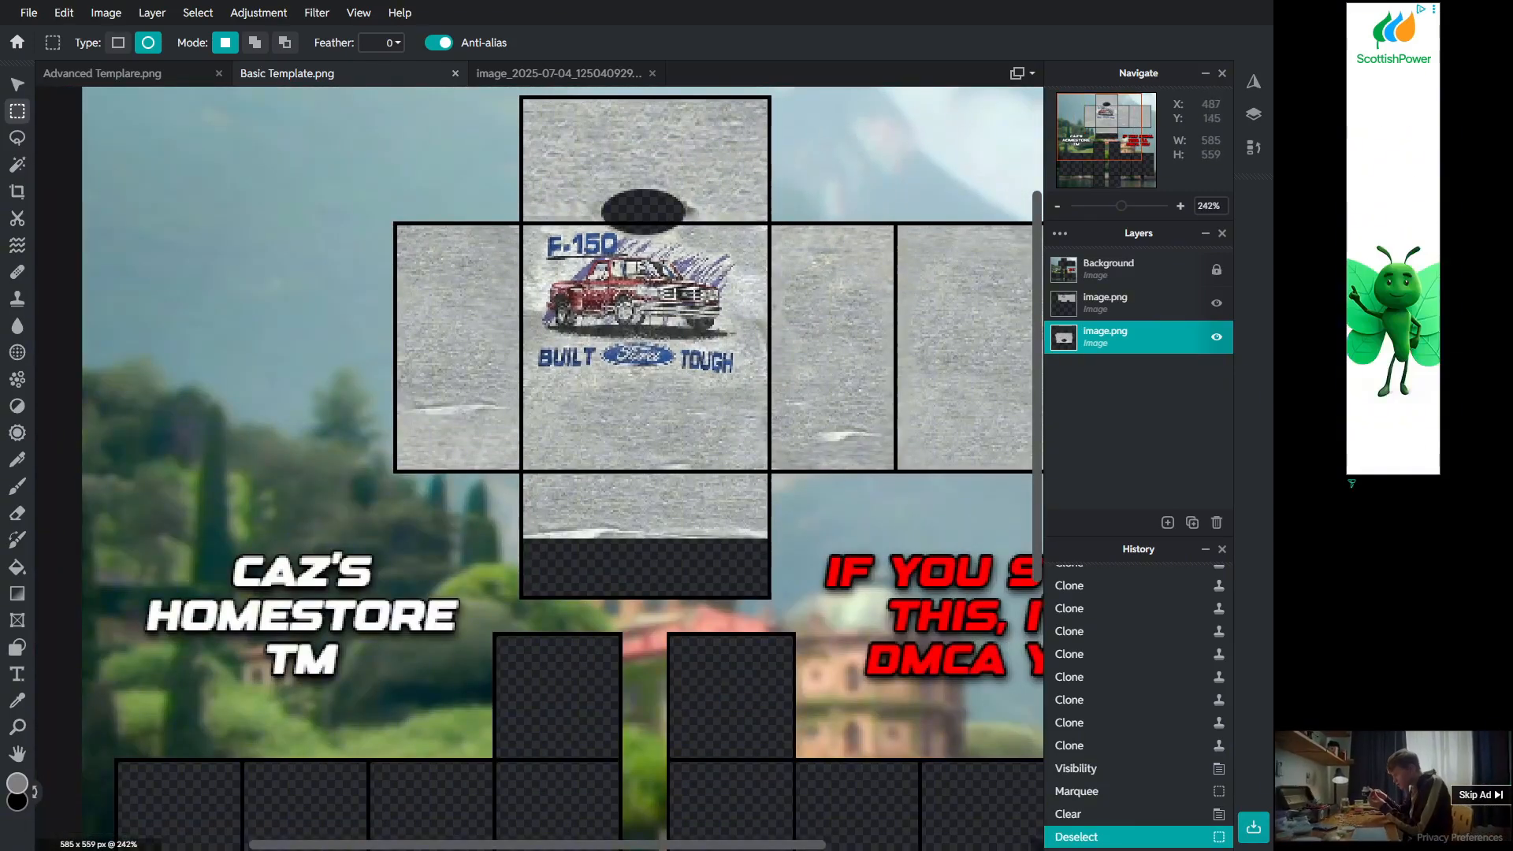
pyautogui.scroll(-2, 687, 240)
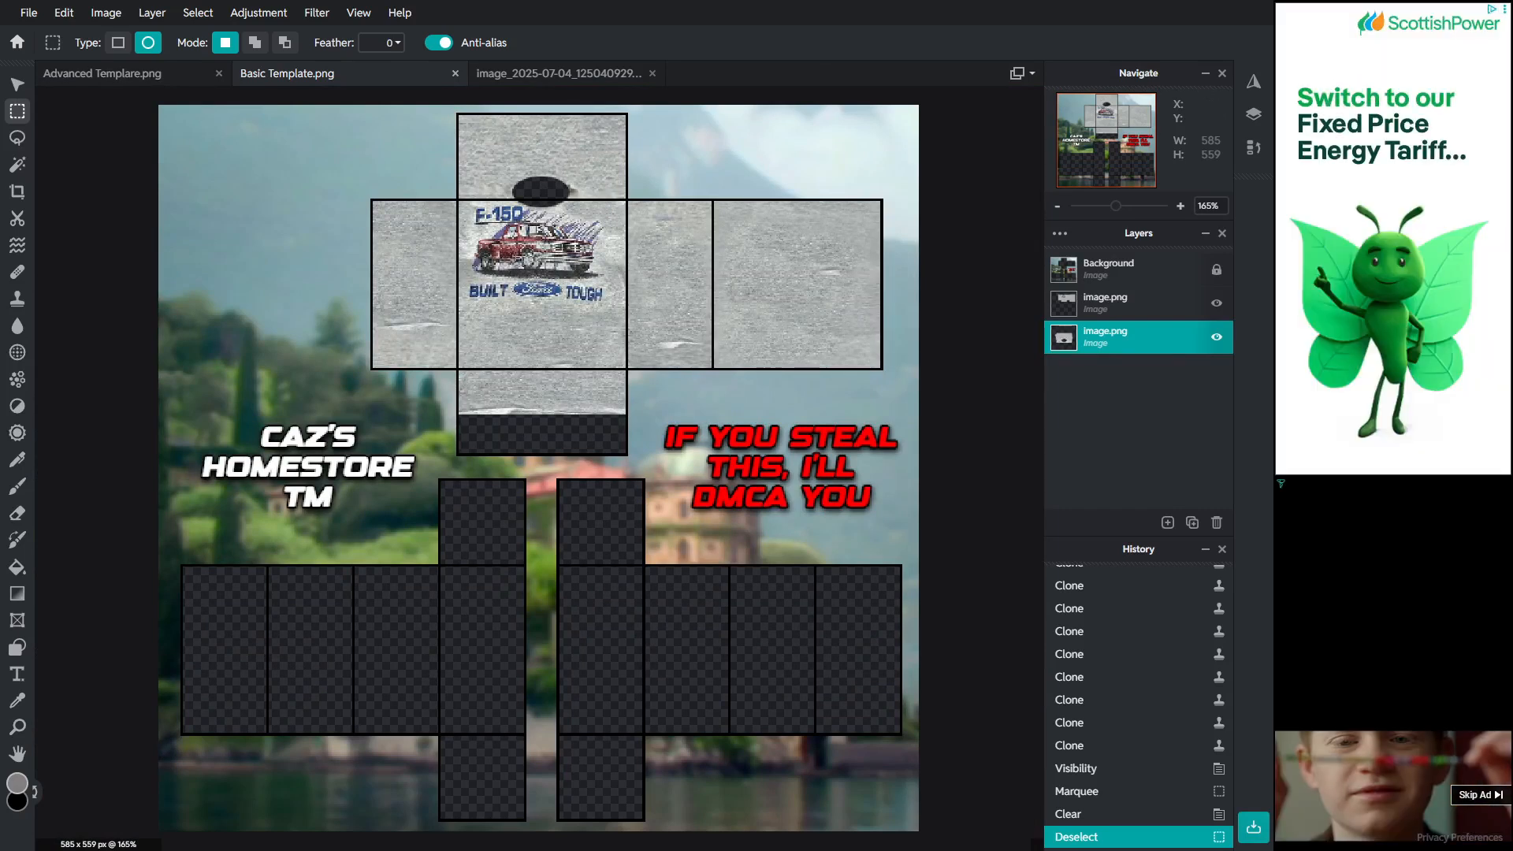
pyautogui.click(17, 84)
pyautogui.click(740, 165)
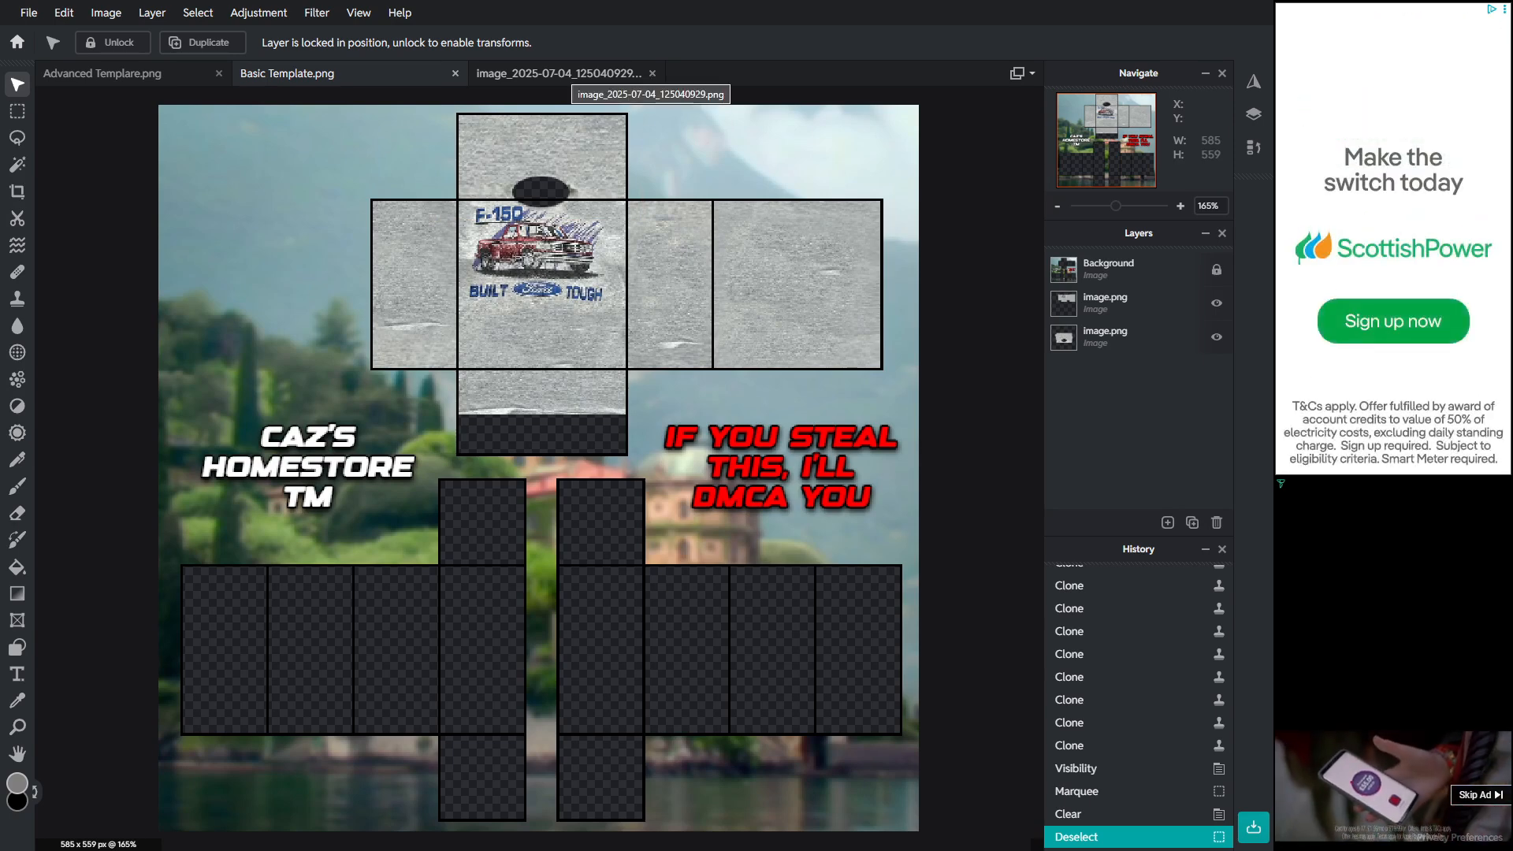
pyautogui.click(560, 73)
pyautogui.moveTo(499, 560); pyautogui.dragTo(498, 560)
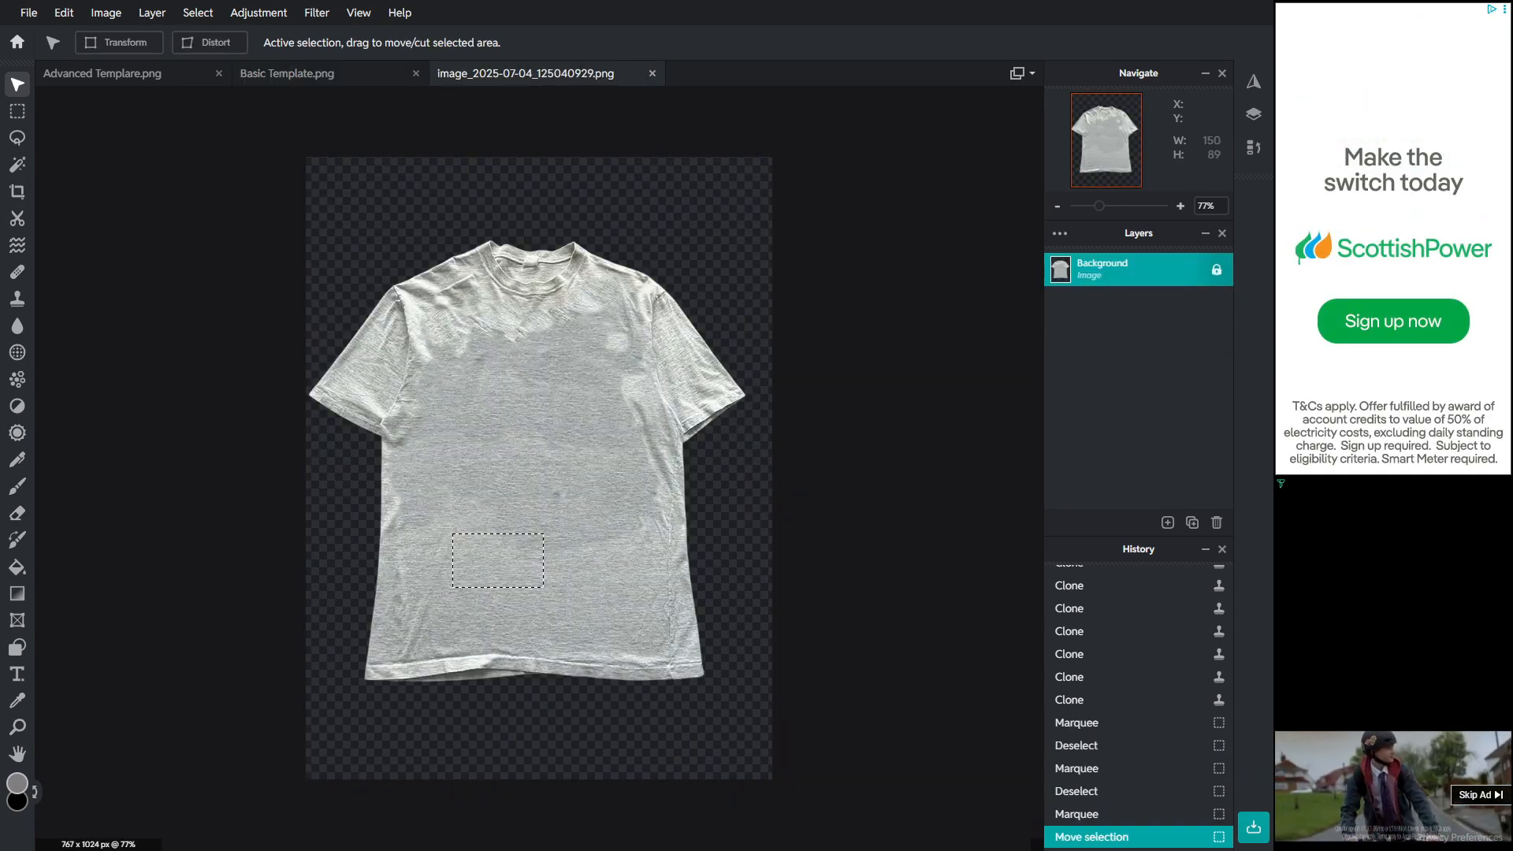
pyautogui.click(17, 111)
pyautogui.hotkey('ctrl', 'd')
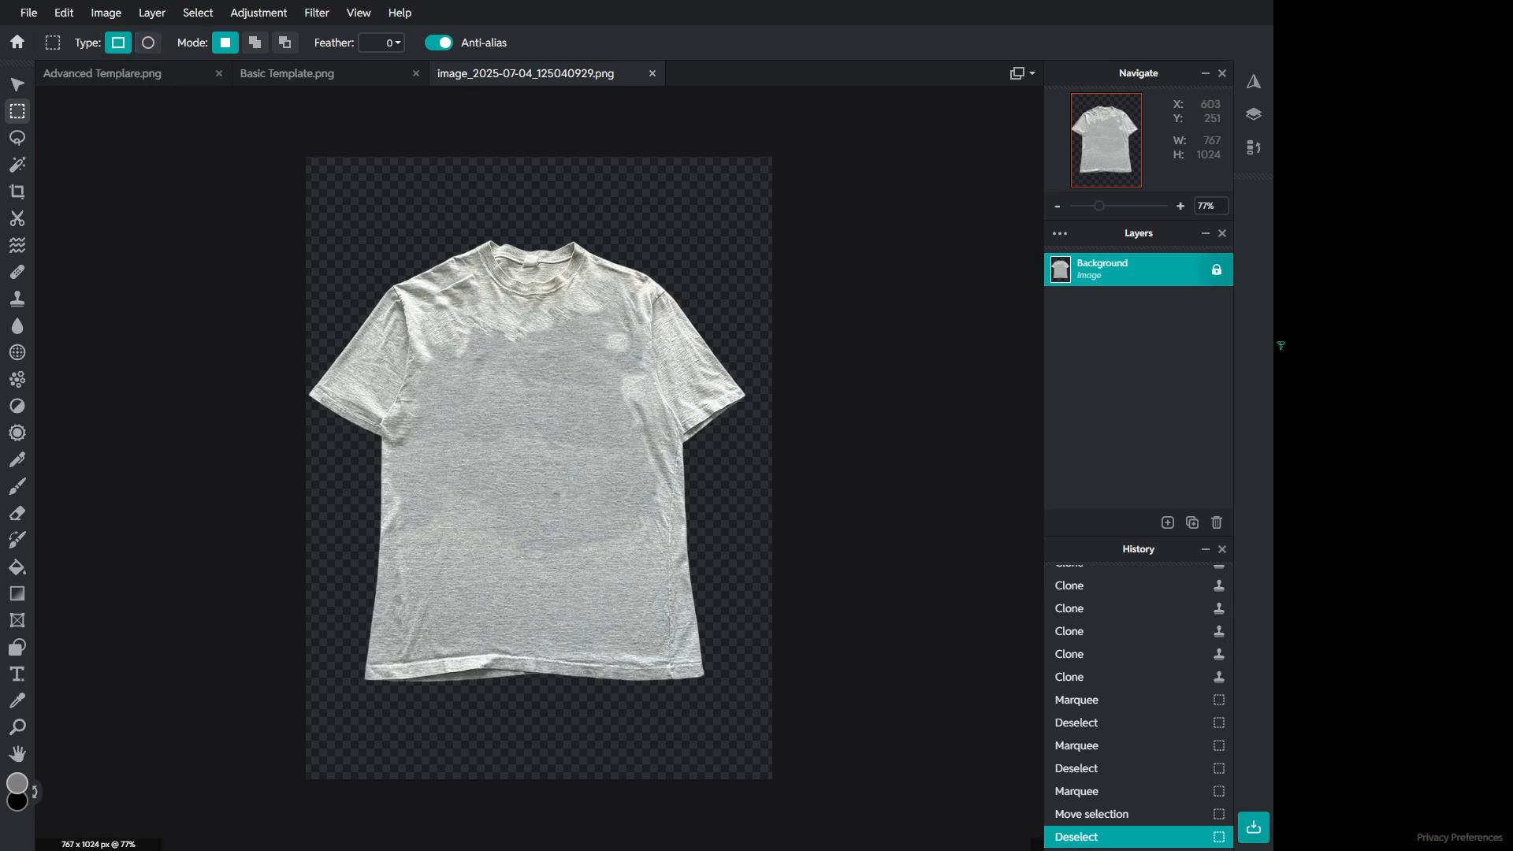
pyautogui.moveTo(579, 492); pyautogui.dragTo(650, 655)
pyautogui.hotkey('ctrl', 'c')
pyautogui.click(316, 73)
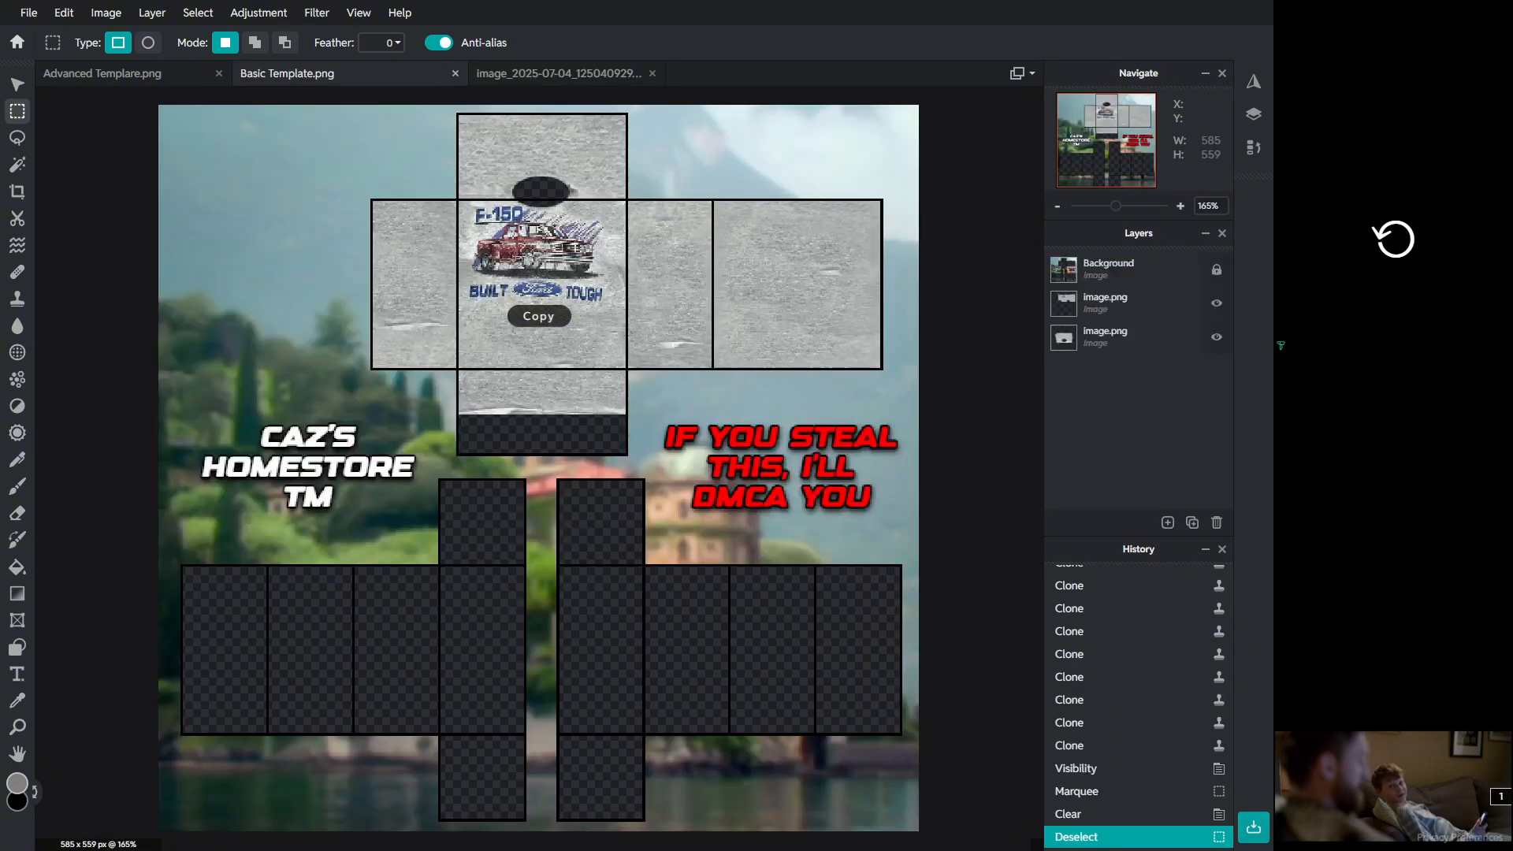
# Step: Paste the fabric patch into the template, move it beneath the outline layer and scale it to fill the leftmost lower panel
pyautogui.press('v')
pyautogui.hotkey('ctrl', 'v')
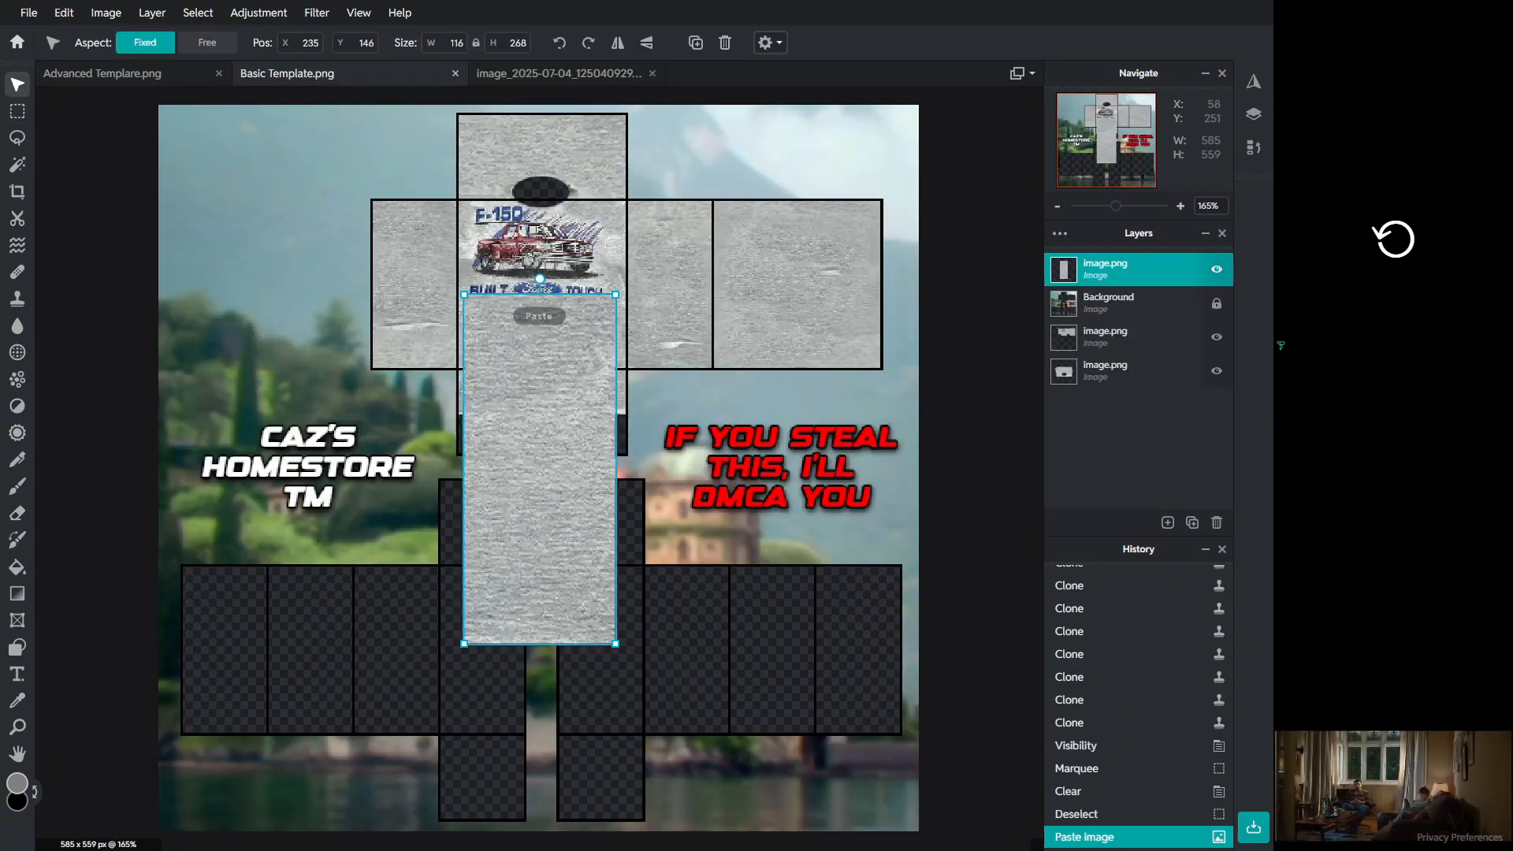
pyautogui.moveTo(593, 380); pyautogui.dragTo(273, 564)
pyautogui.moveTo(1127, 270); pyautogui.dragTo(1127, 298)
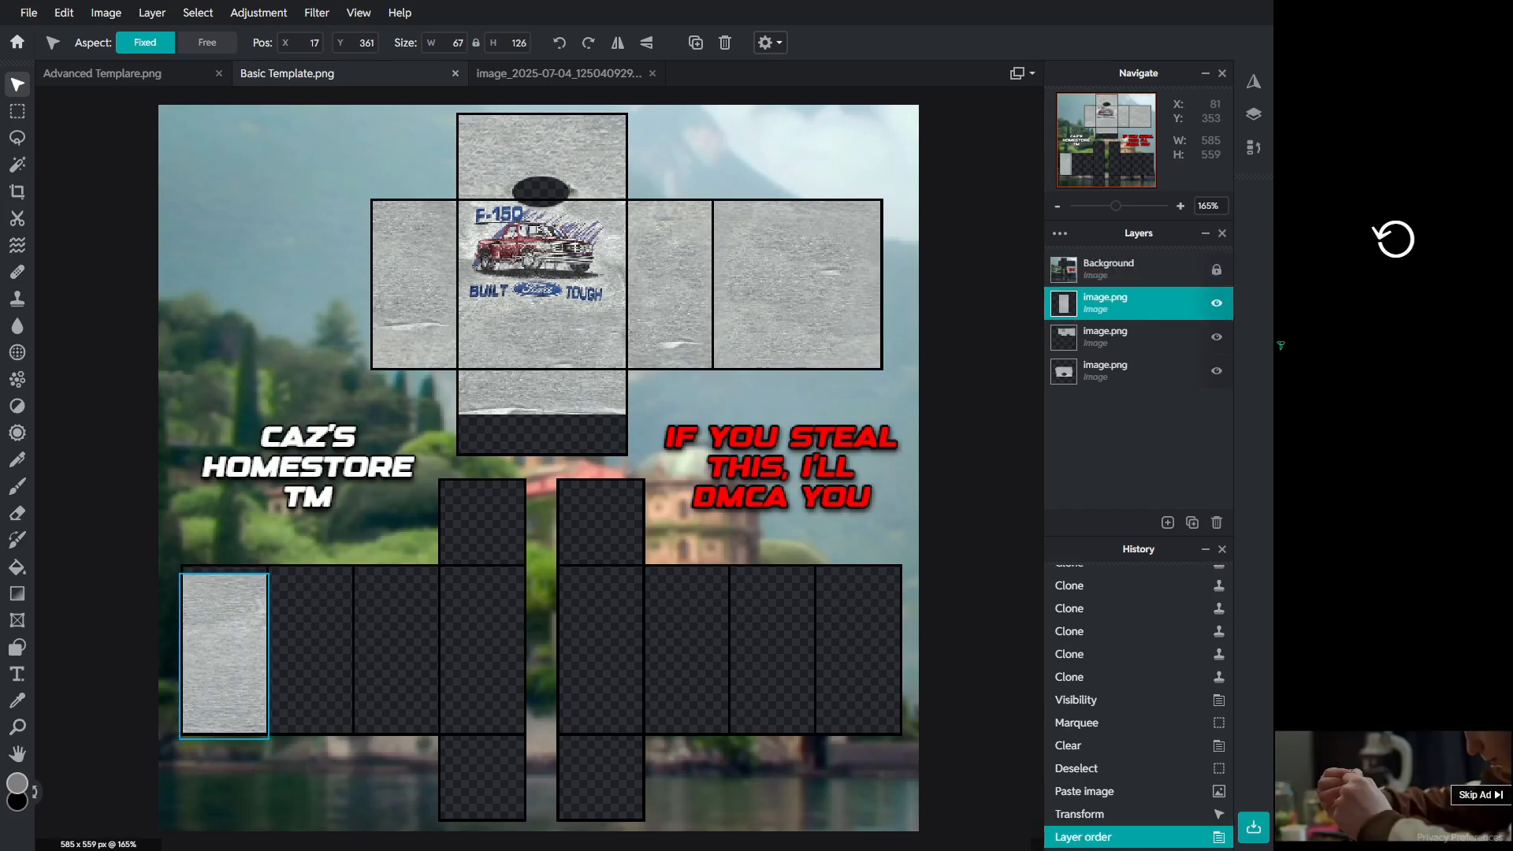
pyautogui.moveTo(273, 564); pyautogui.dragTo(274, 563)
pyautogui.press('shift')
pyautogui.moveTo(271, 740); pyautogui.dragTo(181, 737)
pyautogui.click(171, 745)
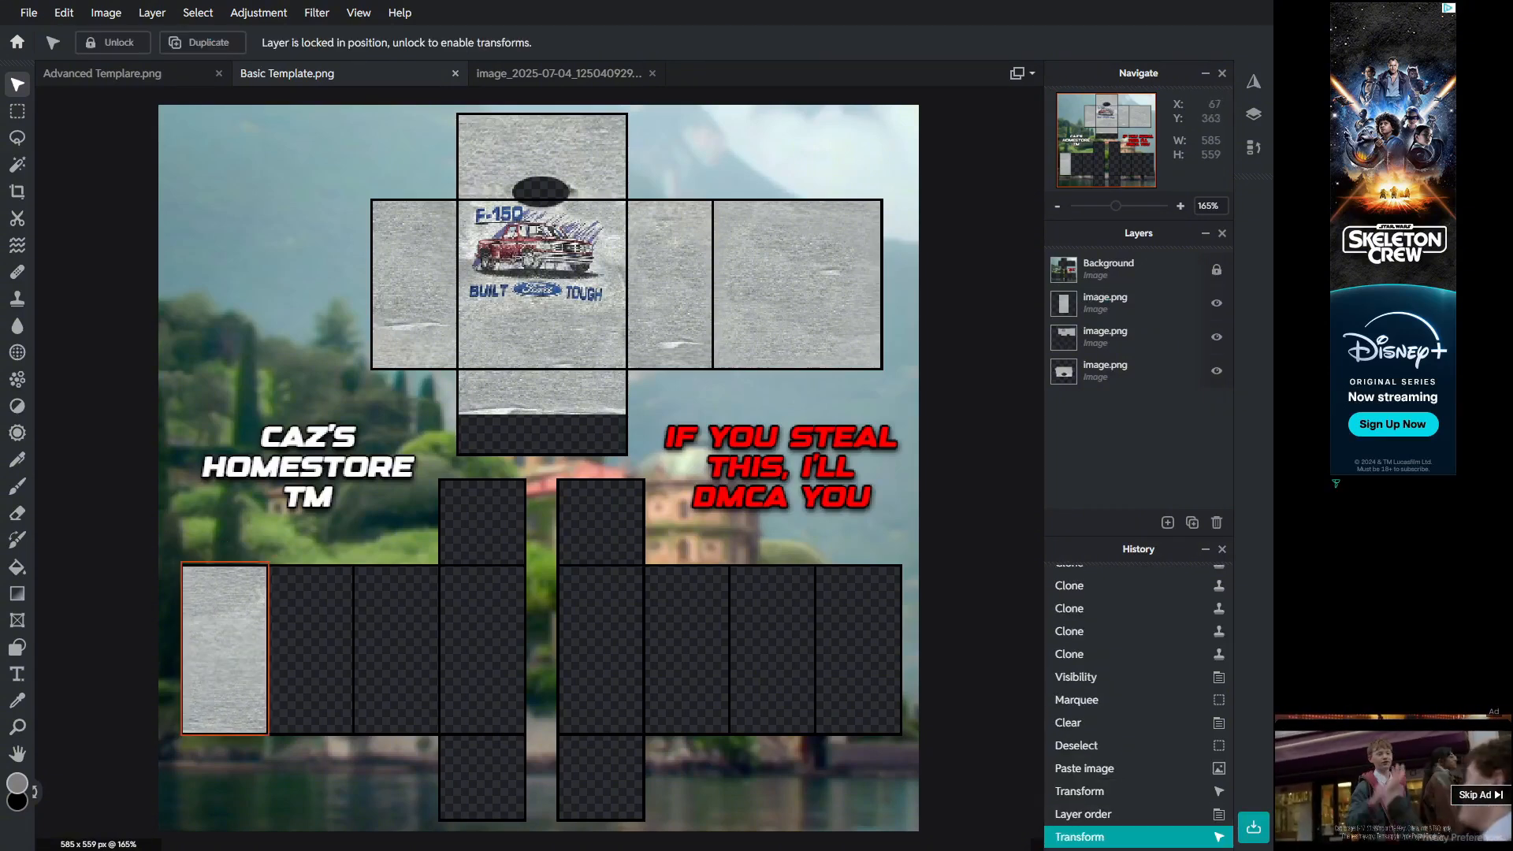
# Step: Select and clear the bottom strip of the fabric patch in the leftmost lower panel
pyautogui.scroll(2, 193, 638)
pyautogui.hscroll(-3, 540, 465)
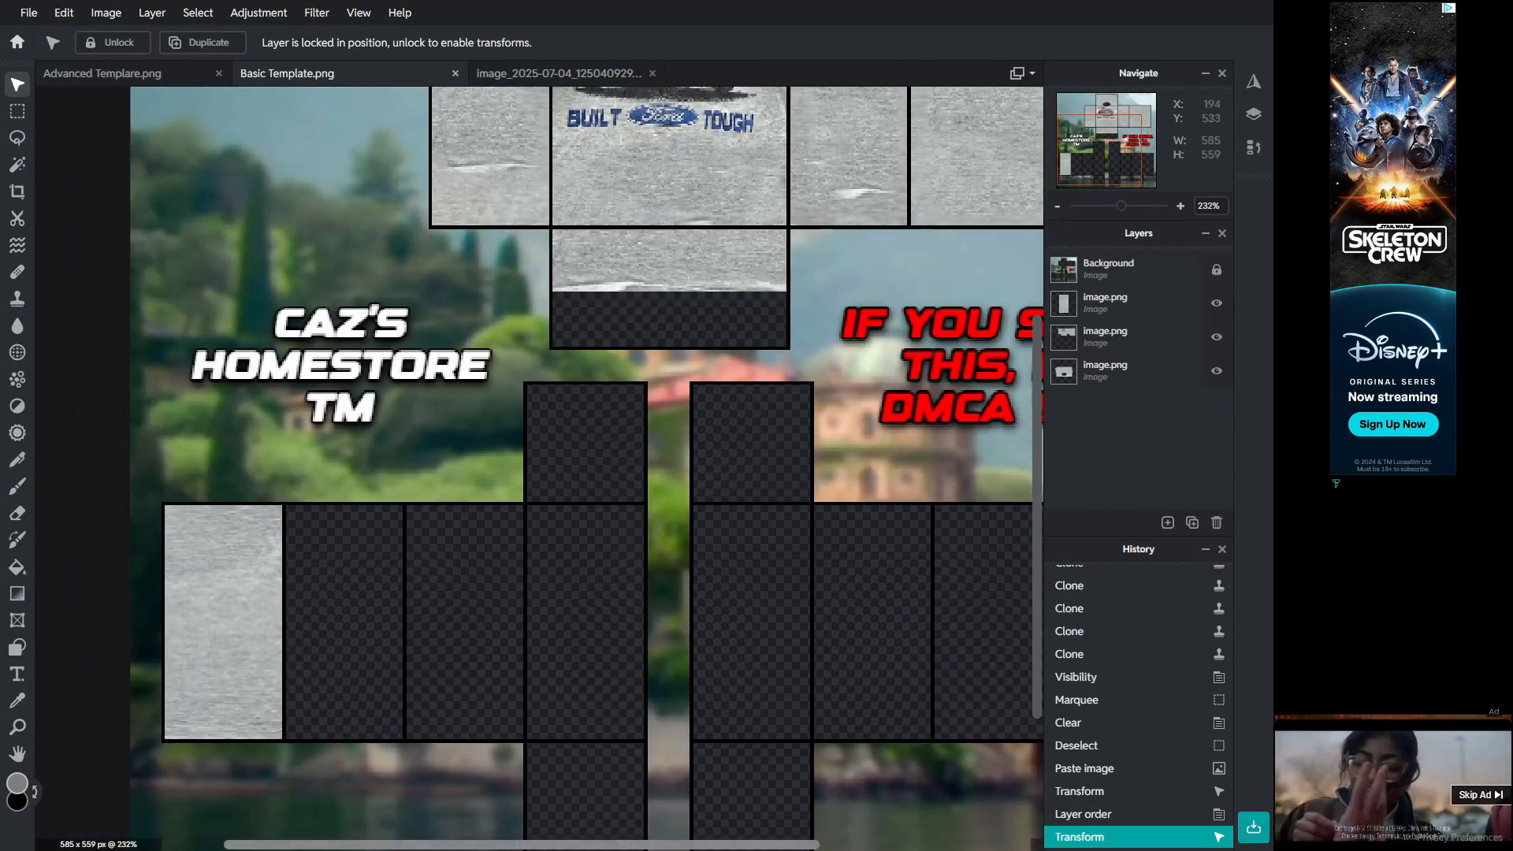
pyautogui.rightClick(271, 596)
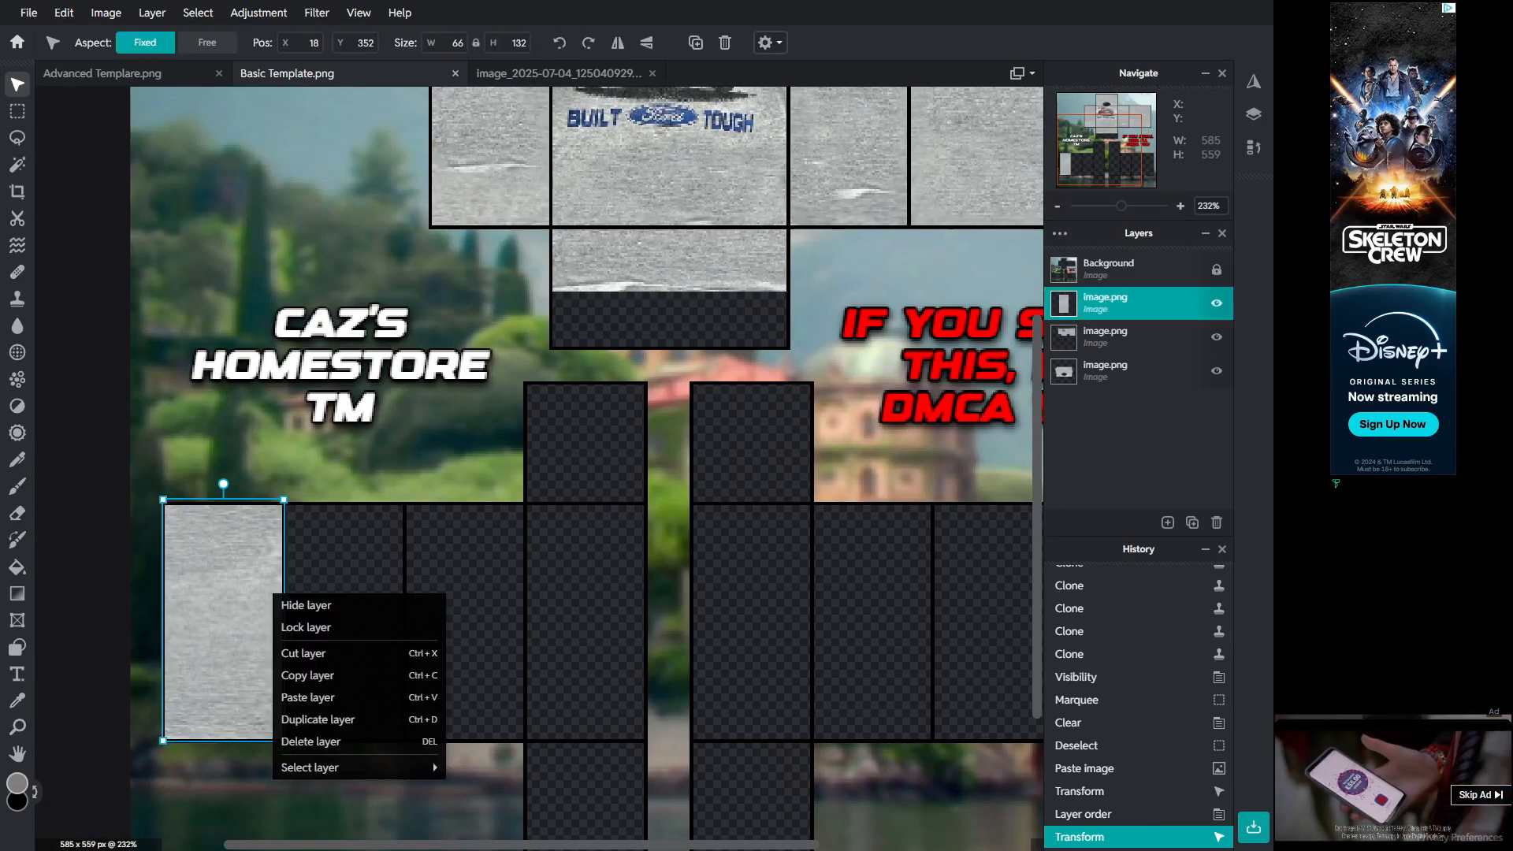
pyautogui.click(347, 345)
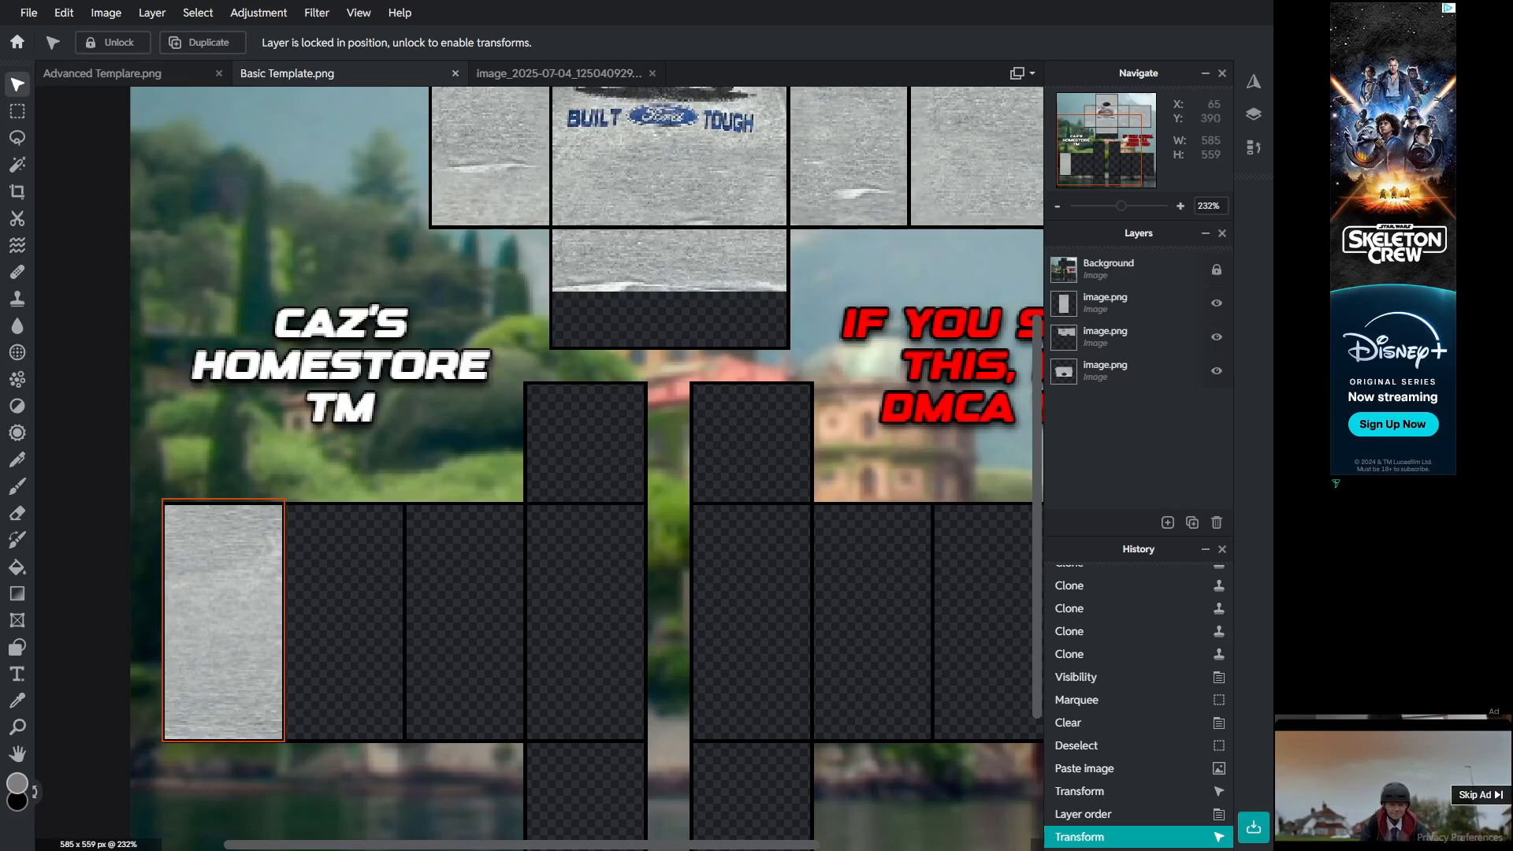
pyautogui.click(249, 566)
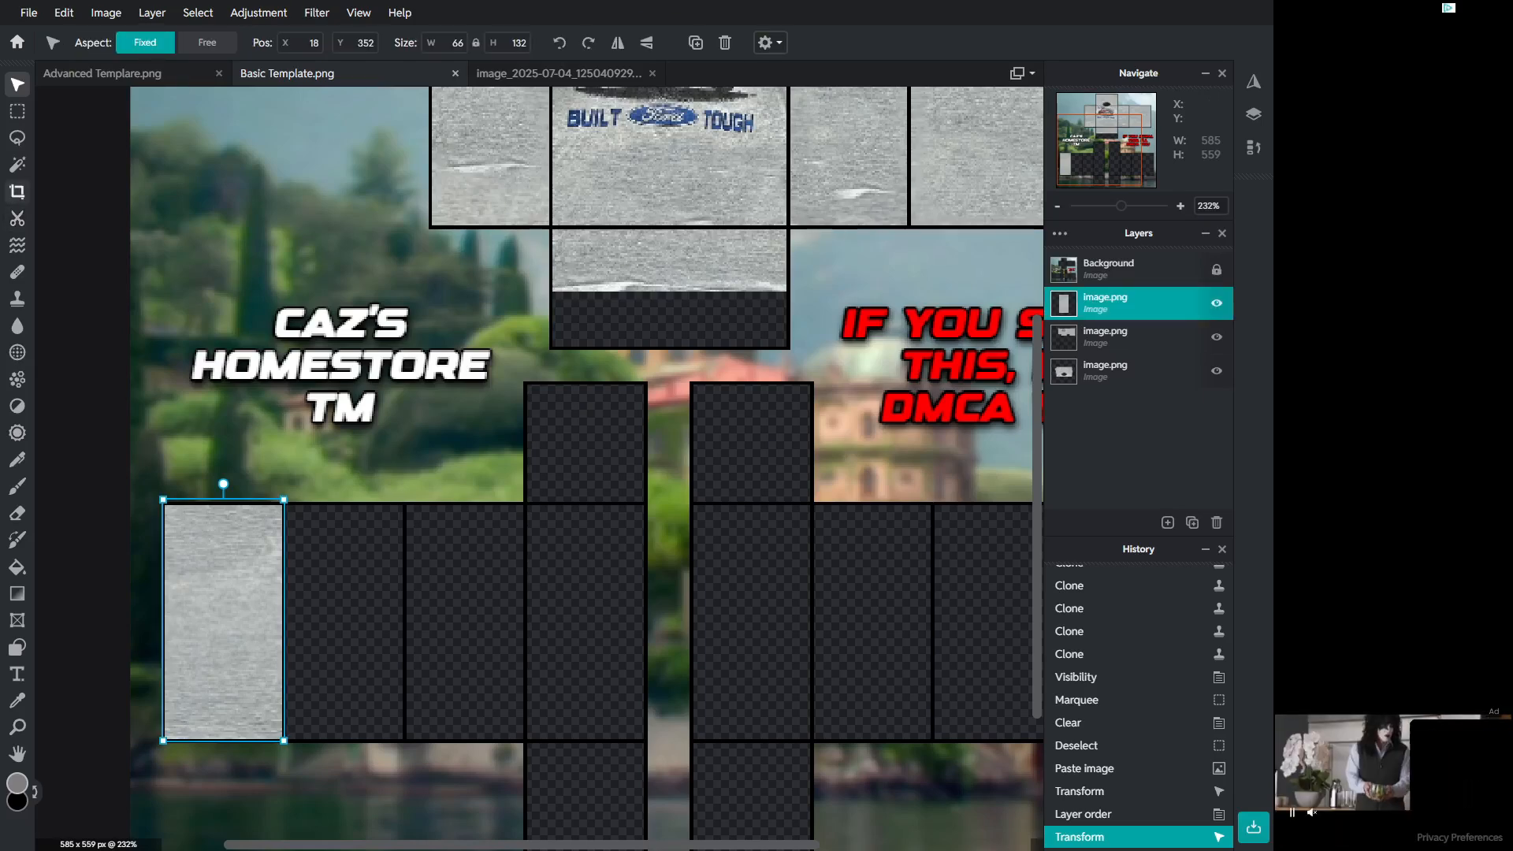
pyautogui.click(18, 111)
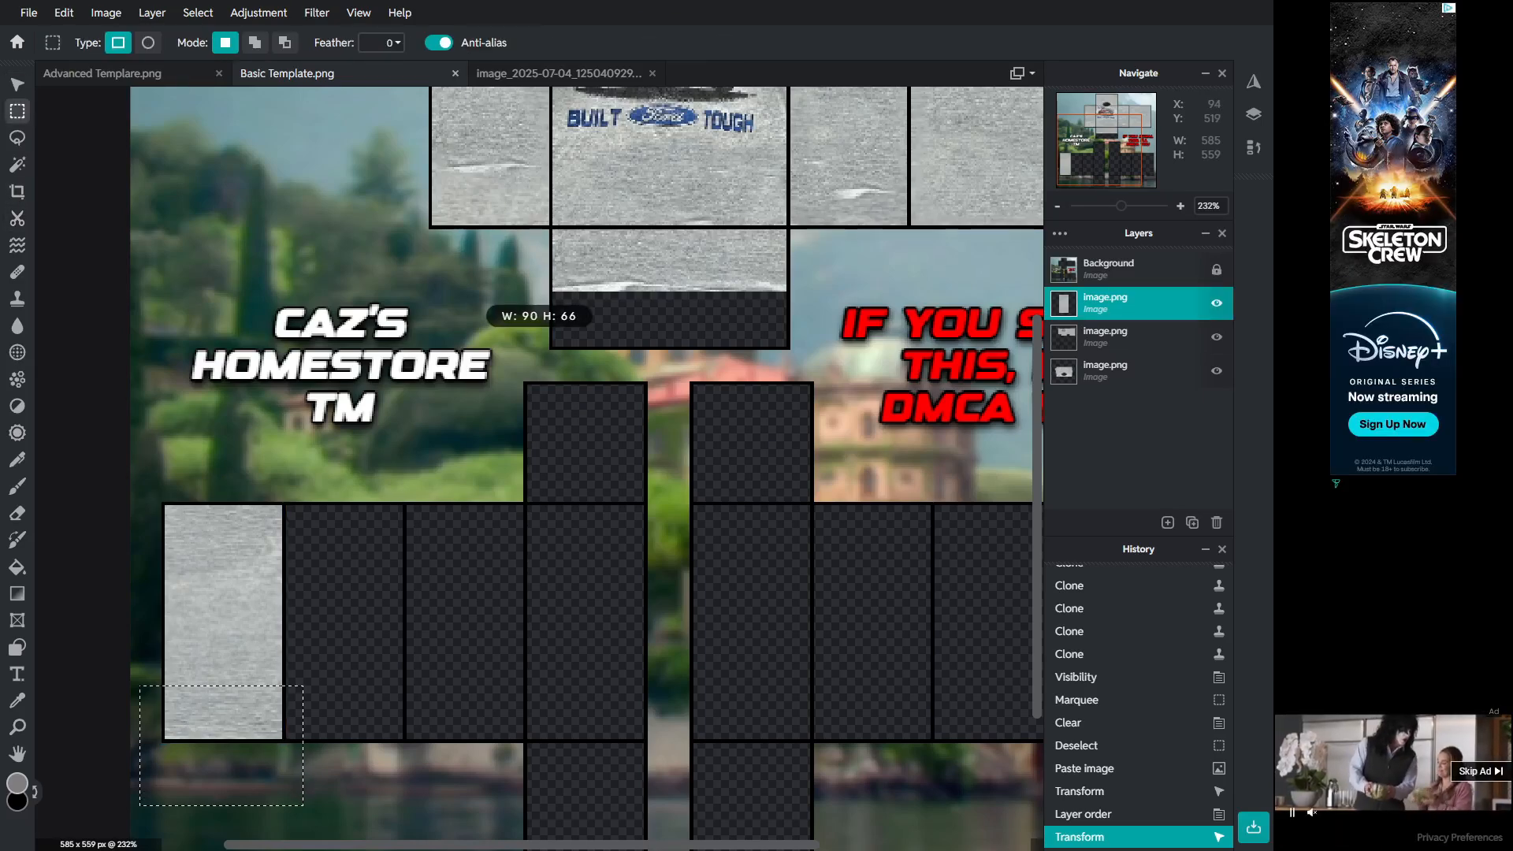
pyautogui.moveTo(303, 806); pyautogui.dragTo(304, 808)
pyautogui.press('Delete')
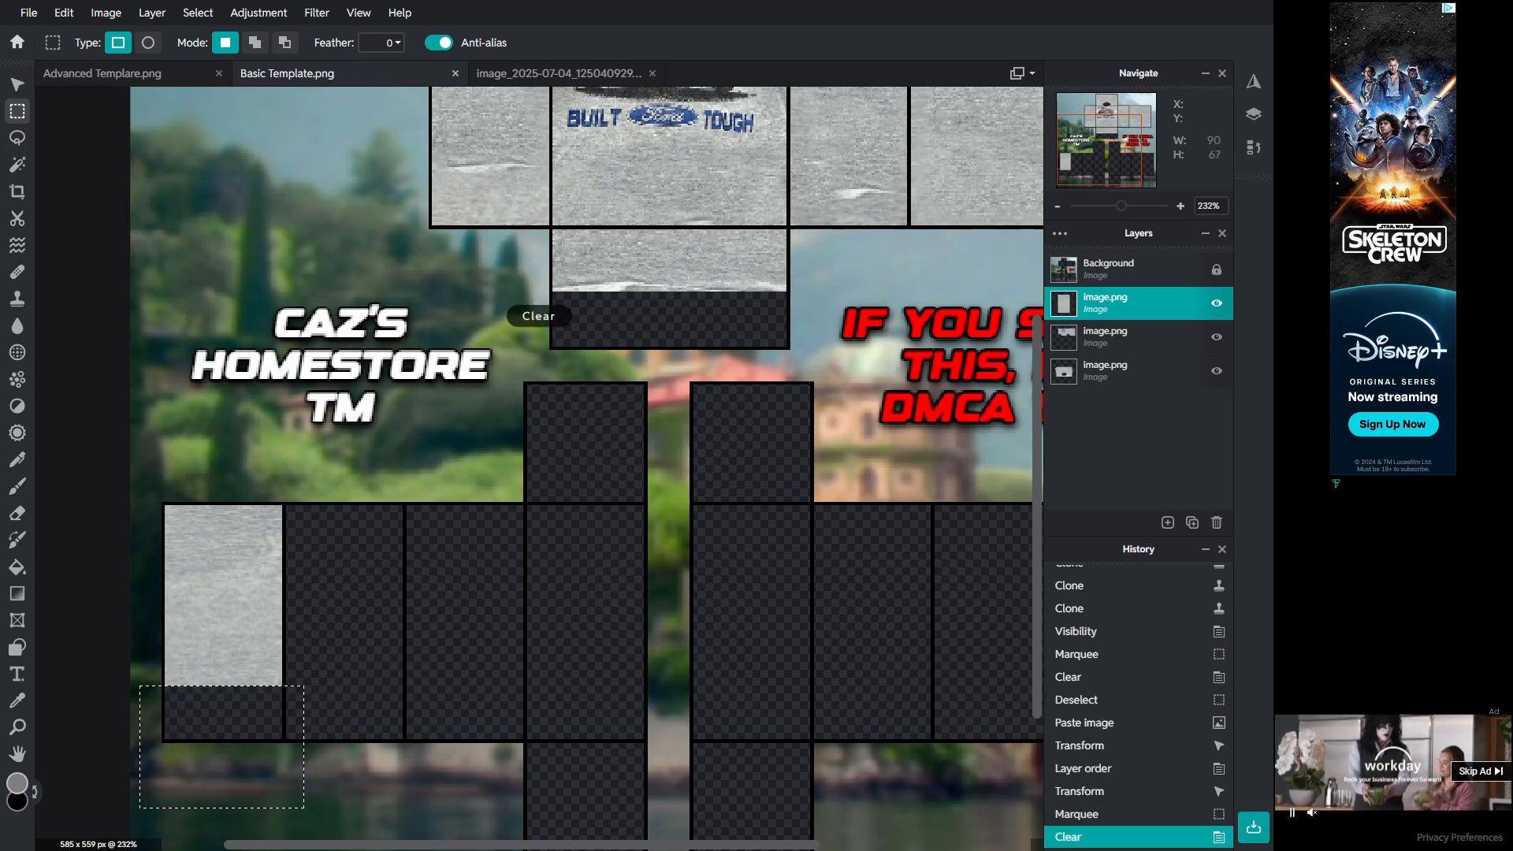
pyautogui.press('v')
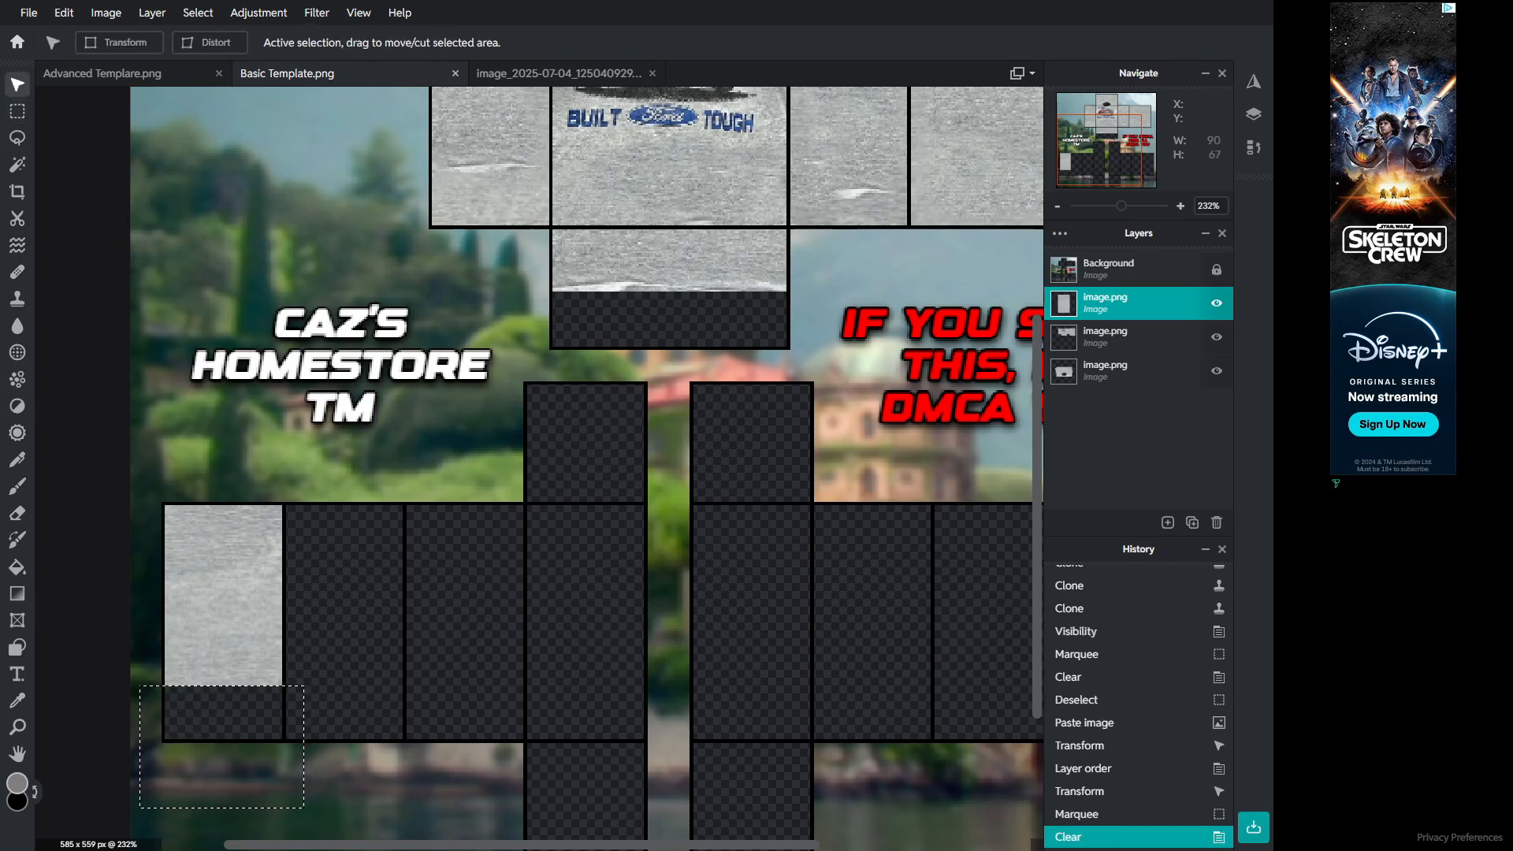
pyautogui.press('m')
pyautogui.hotkey('ctrl', 'd')
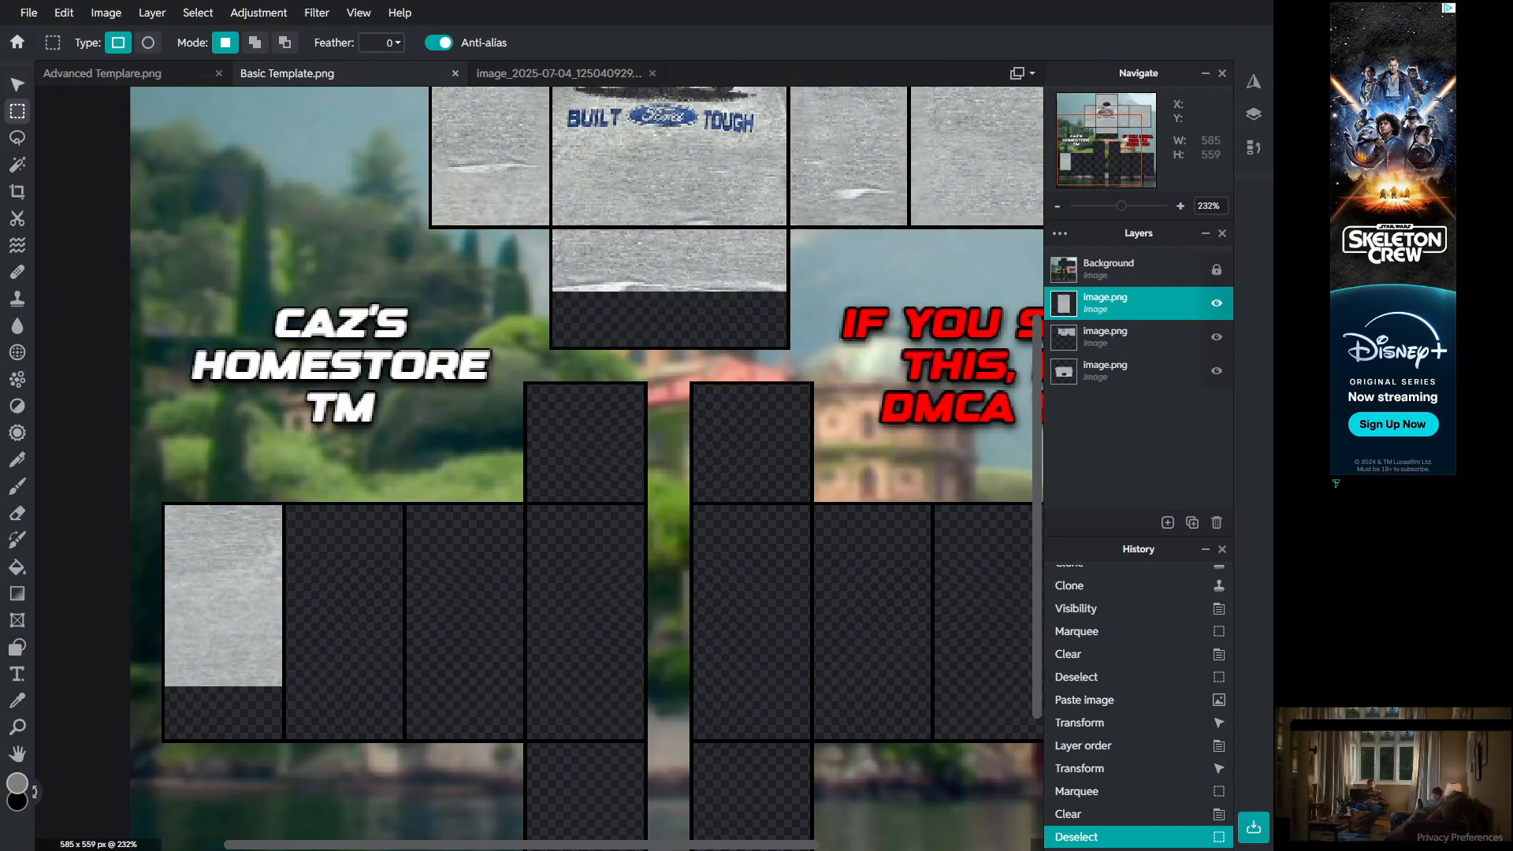
# Step: Paste a copy of the fabric patch and move it into the second lower panel beside the first
pyautogui.press('v')
pyautogui.hotkey('ctrl', 'v')
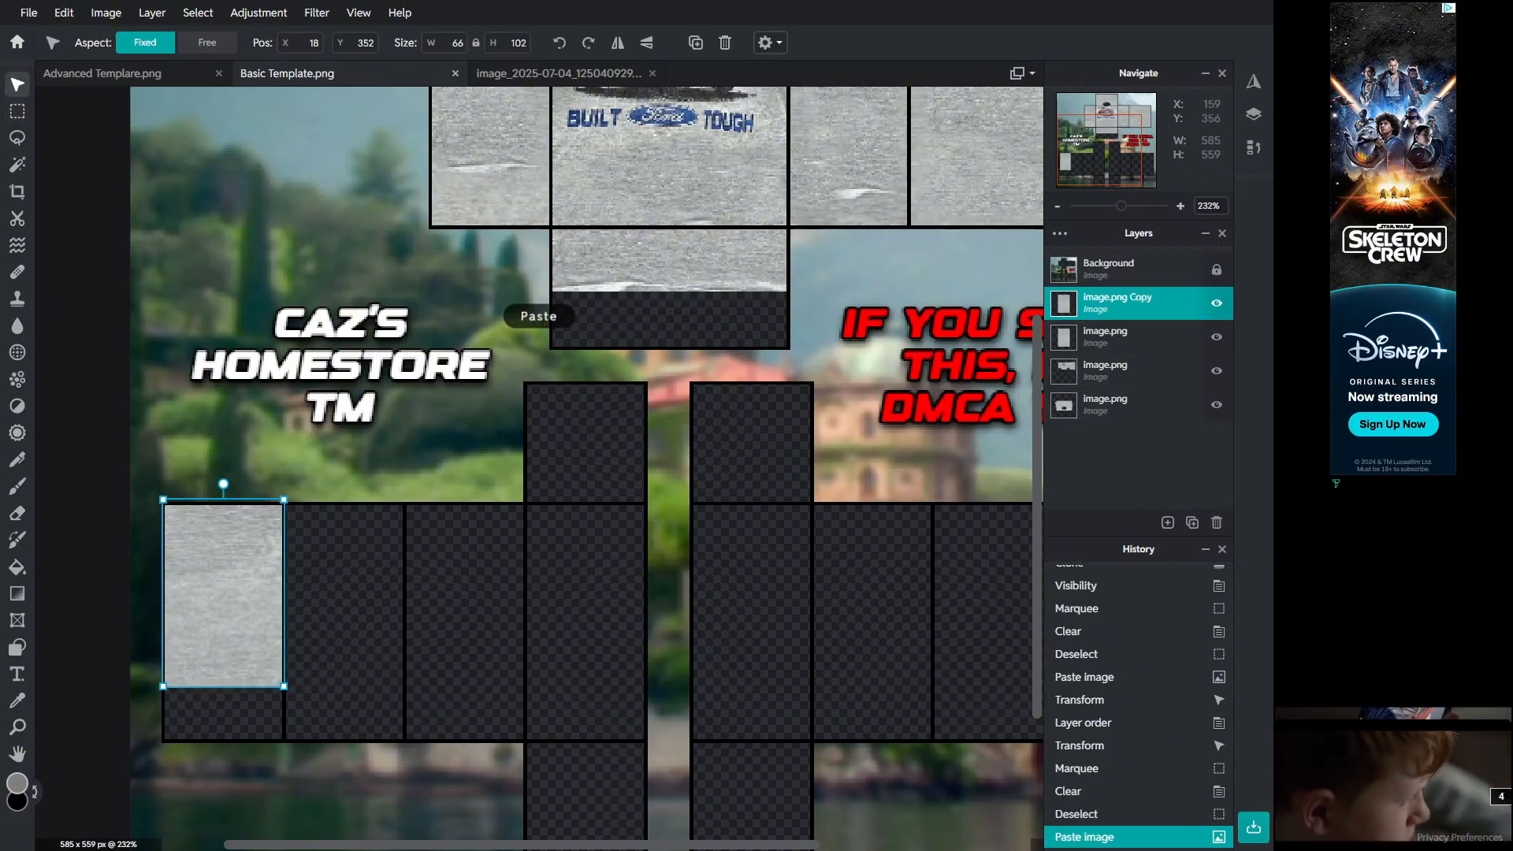
pyautogui.moveTo(222, 573); pyautogui.dragTo(354, 570)
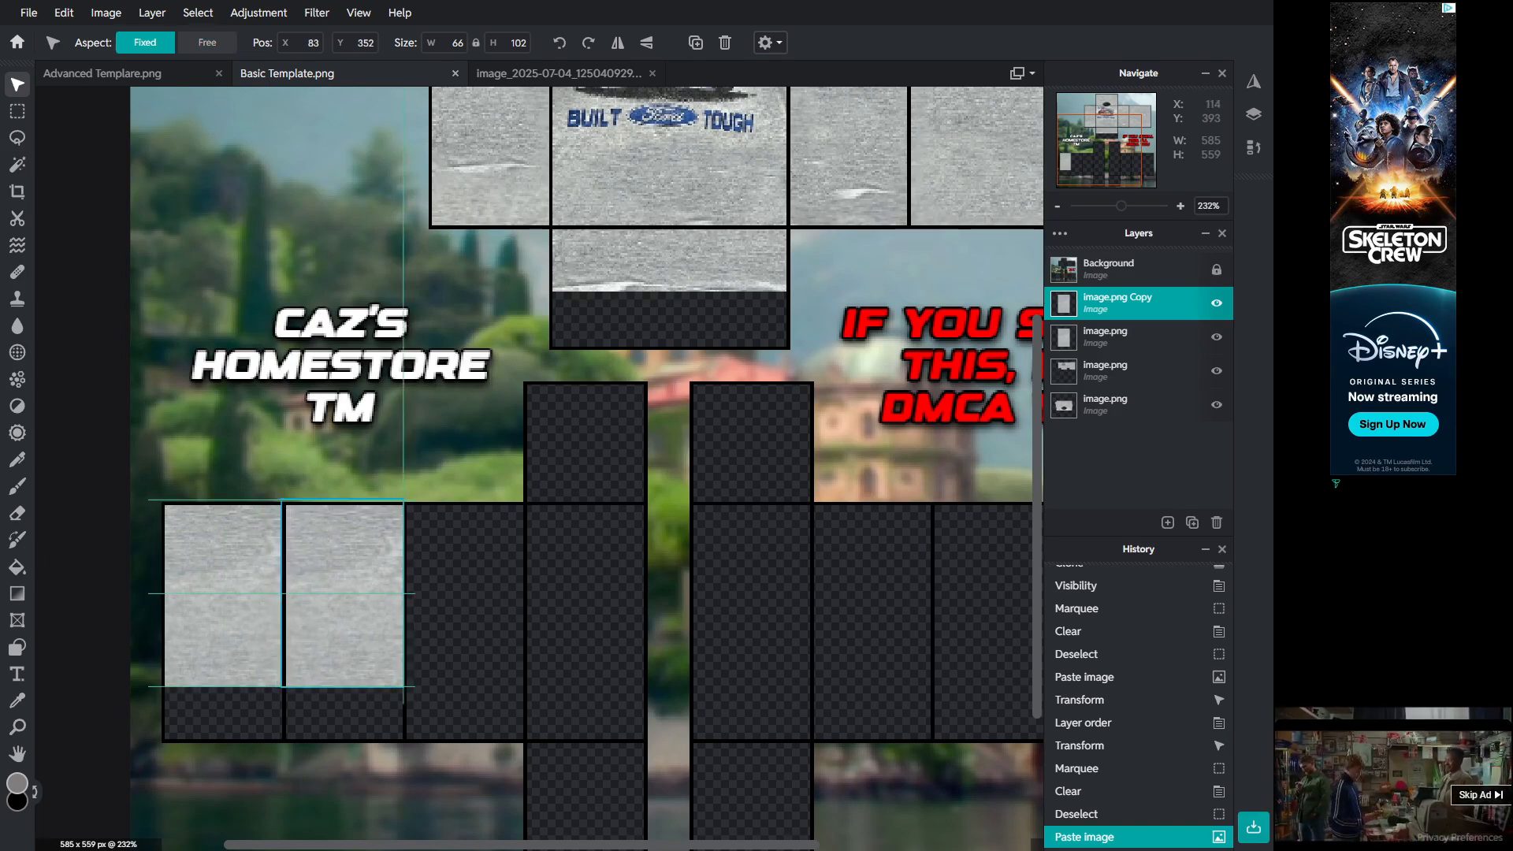
pyautogui.moveTo(339, 574); pyautogui.dragTo(339, 575)
pyautogui.click(608, 572)
pyautogui.scroll(6, 611, 572)
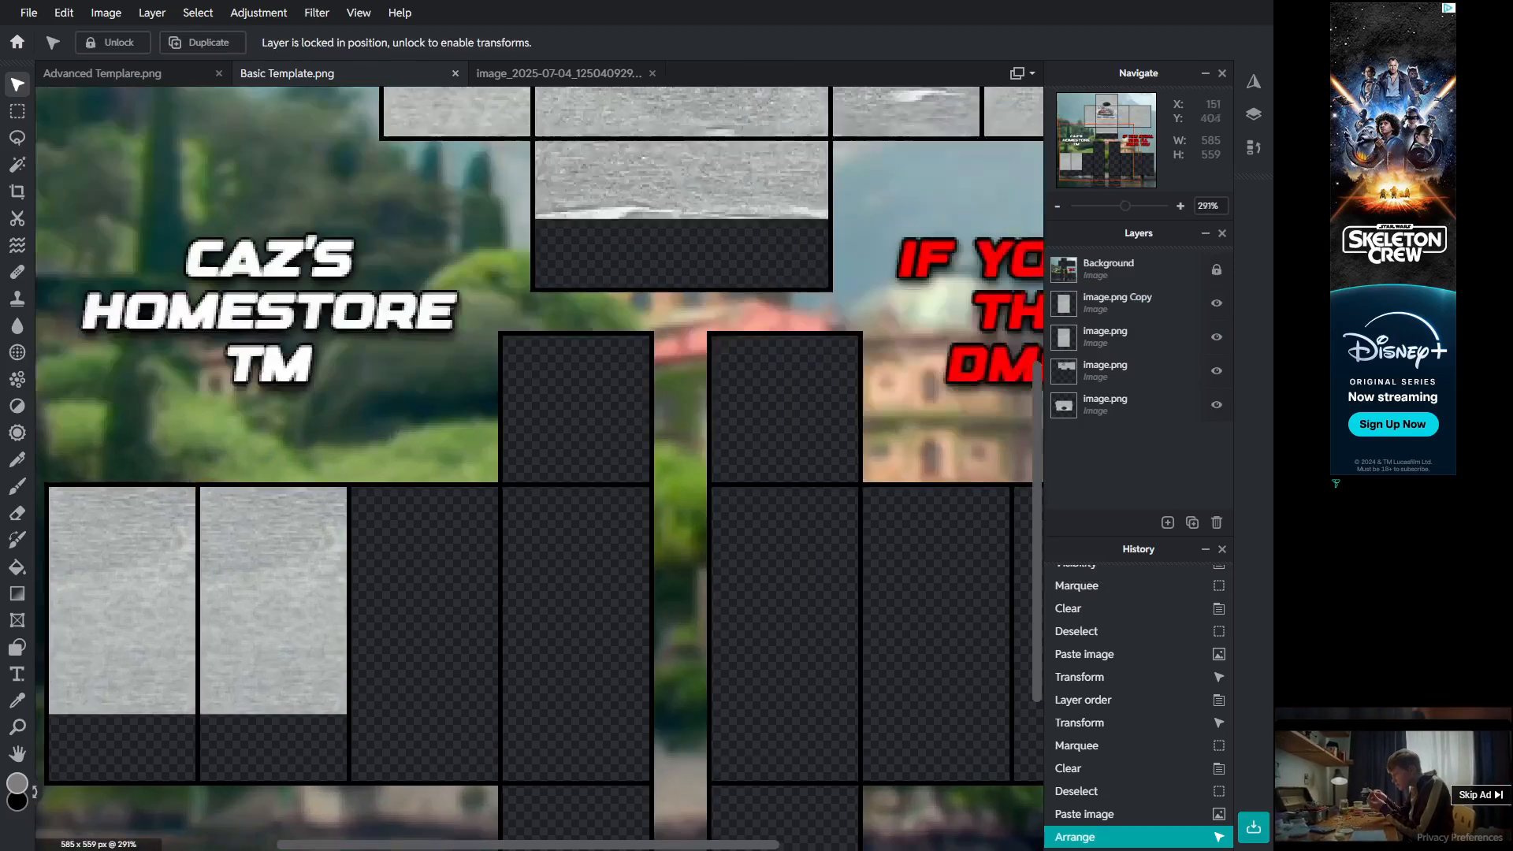
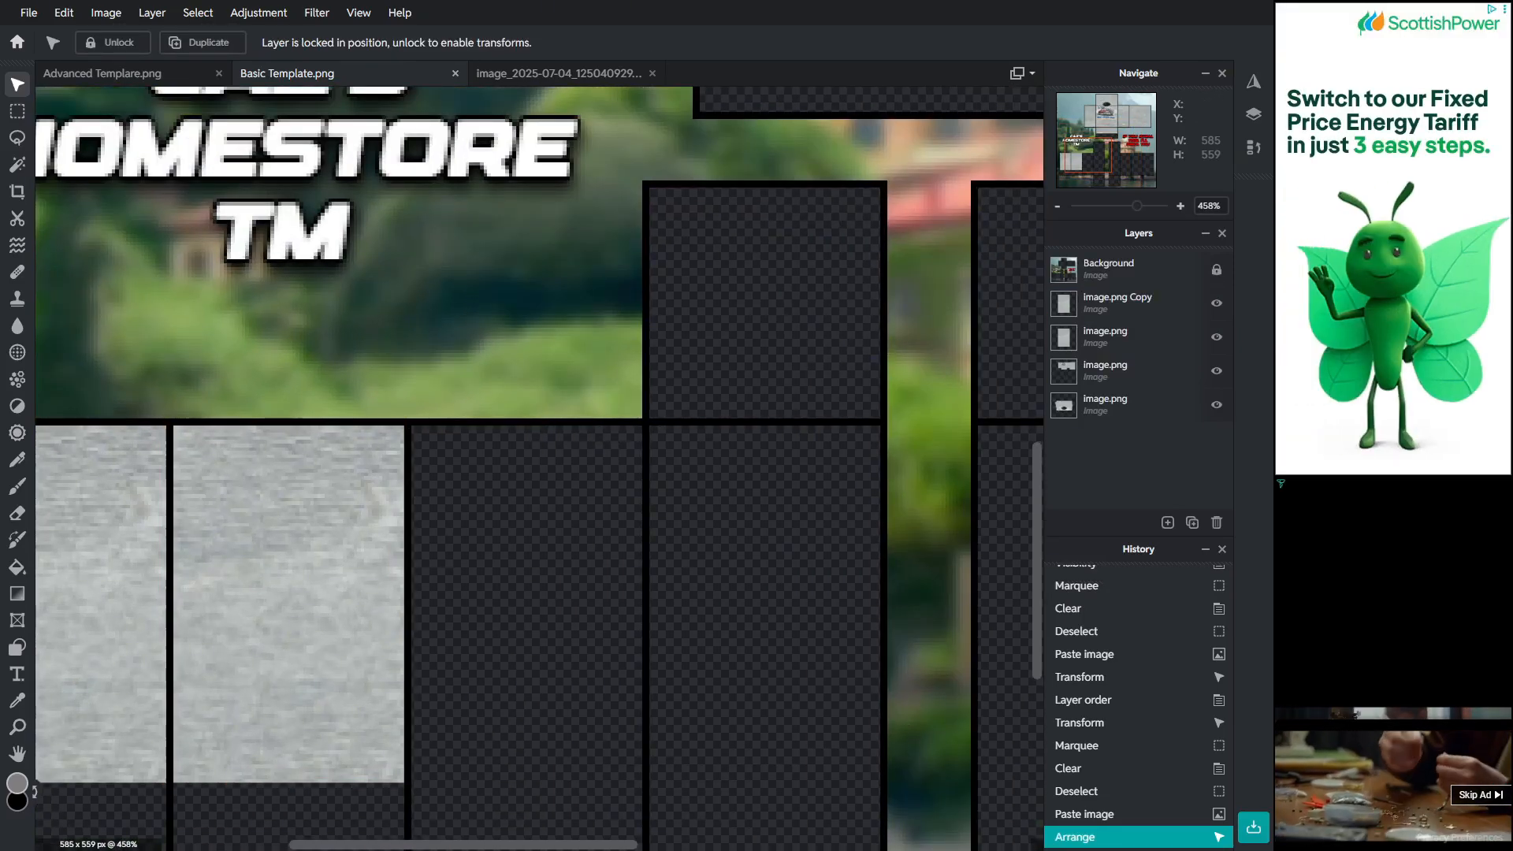
# Step: Nudge the second fabric patch into position within its lower panel
pyautogui.moveTo(457, 845); pyautogui.dragTo(427, 845)
pyautogui.click(374, 543)
pyautogui.moveTo(375, 398); pyautogui.dragTo(374, 758)
pyautogui.click(450, 353)
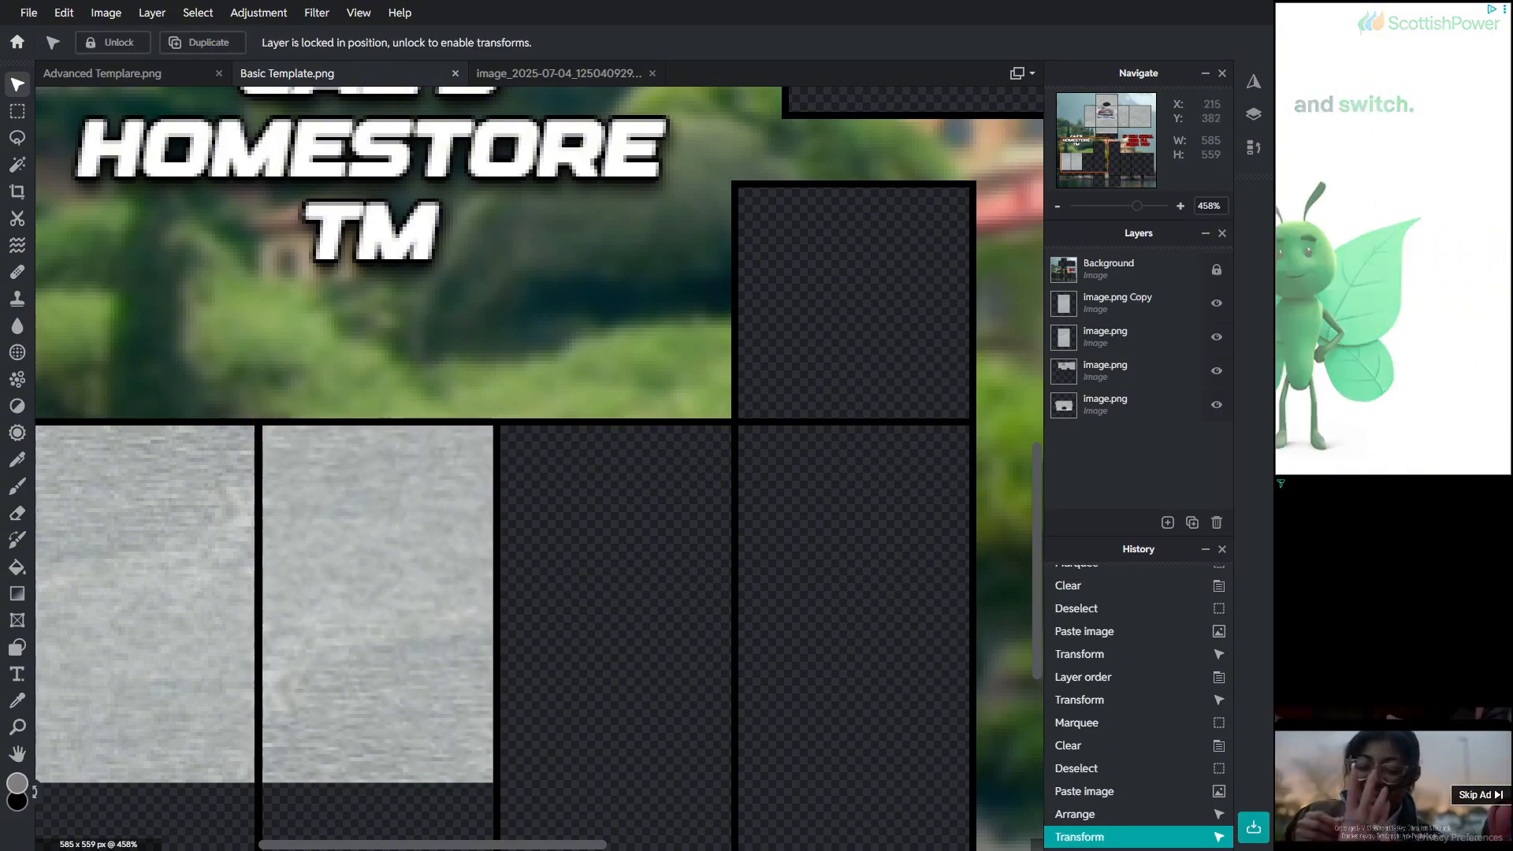
pyautogui.scroll(-4, 341, 661)
pyautogui.click(375, 612)
pyautogui.hotkey('ctrl', 'z')
pyautogui.hotkey('ctrl', 'z')
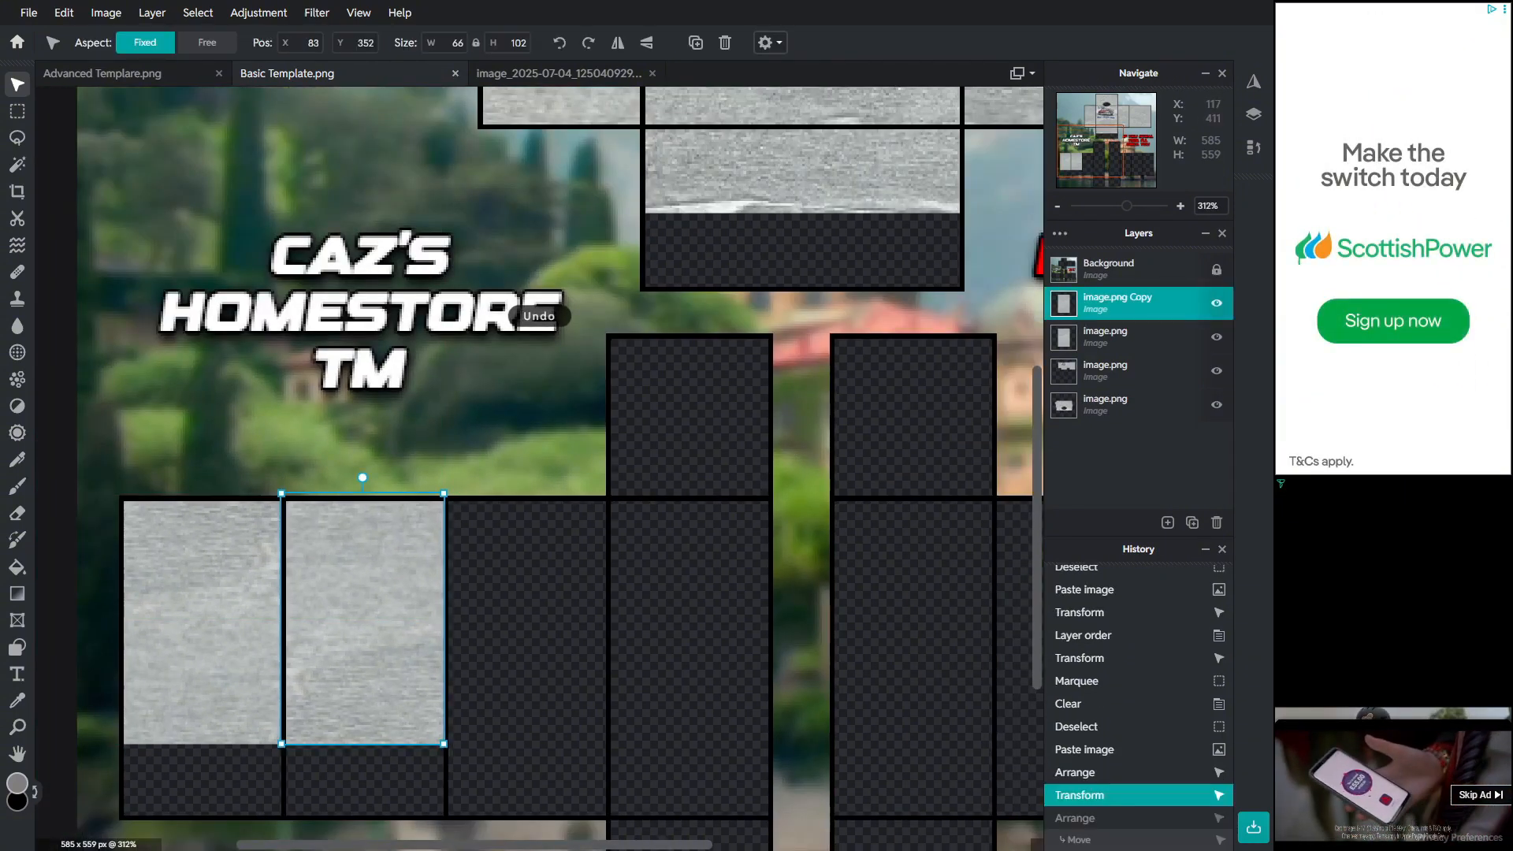
# Step: Paste another copy of the fabric patch and move it into the third lower panel
pyautogui.hotkey('ctrl', 'c')
pyautogui.hotkey('ctrl', 'v')
pyautogui.moveTo(365, 631); pyautogui.dragTo(536, 651)
pyautogui.hotkey('ctrl', 'z')
pyautogui.hotkey('ctrl', 'z')
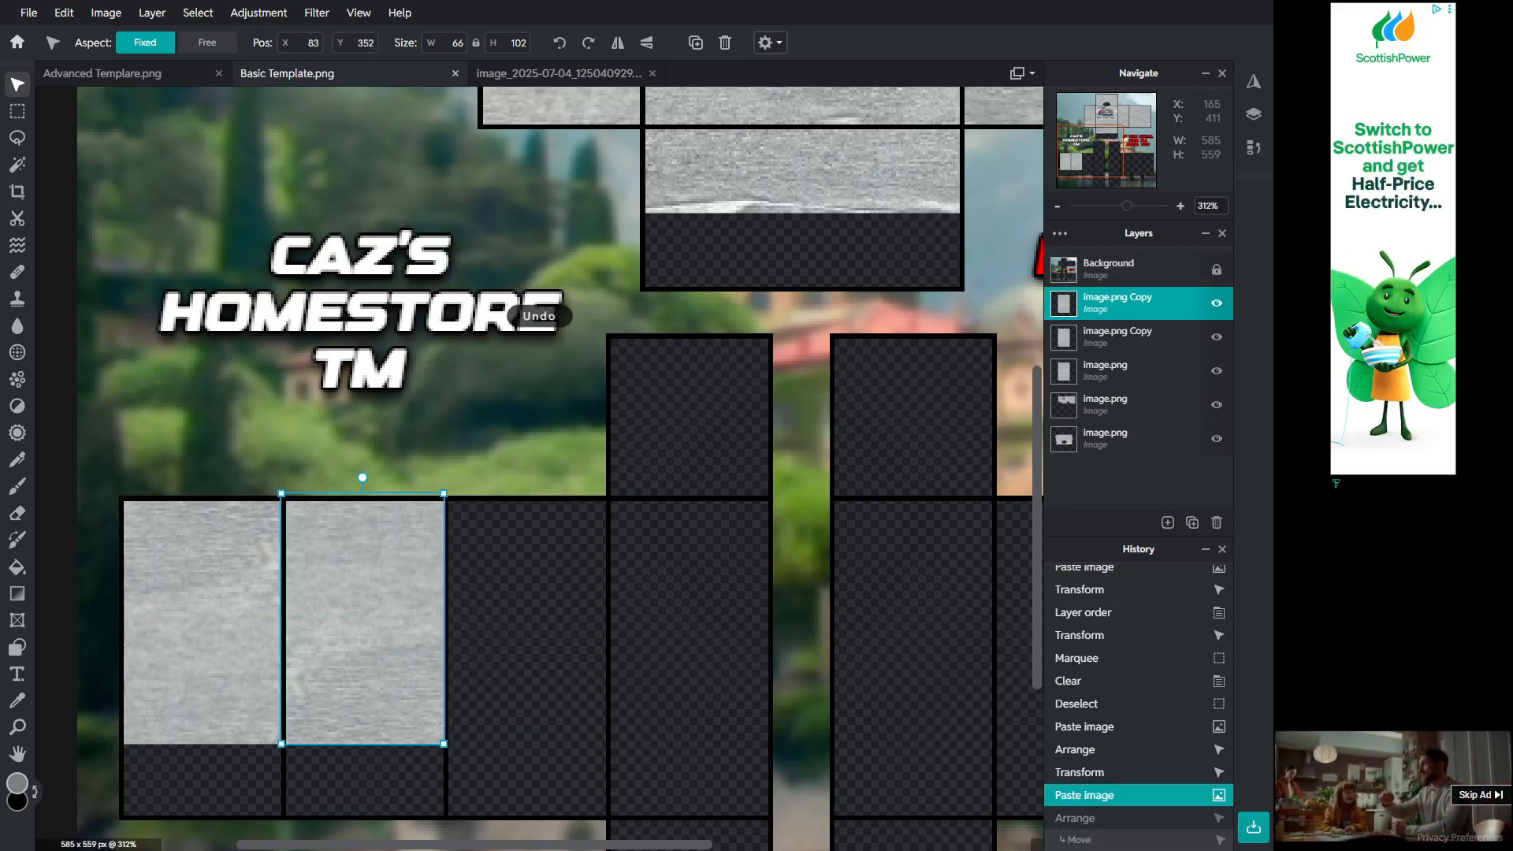
pyautogui.moveTo(407, 640); pyautogui.dragTo(573, 641)
pyautogui.scroll(3, 524, 472)
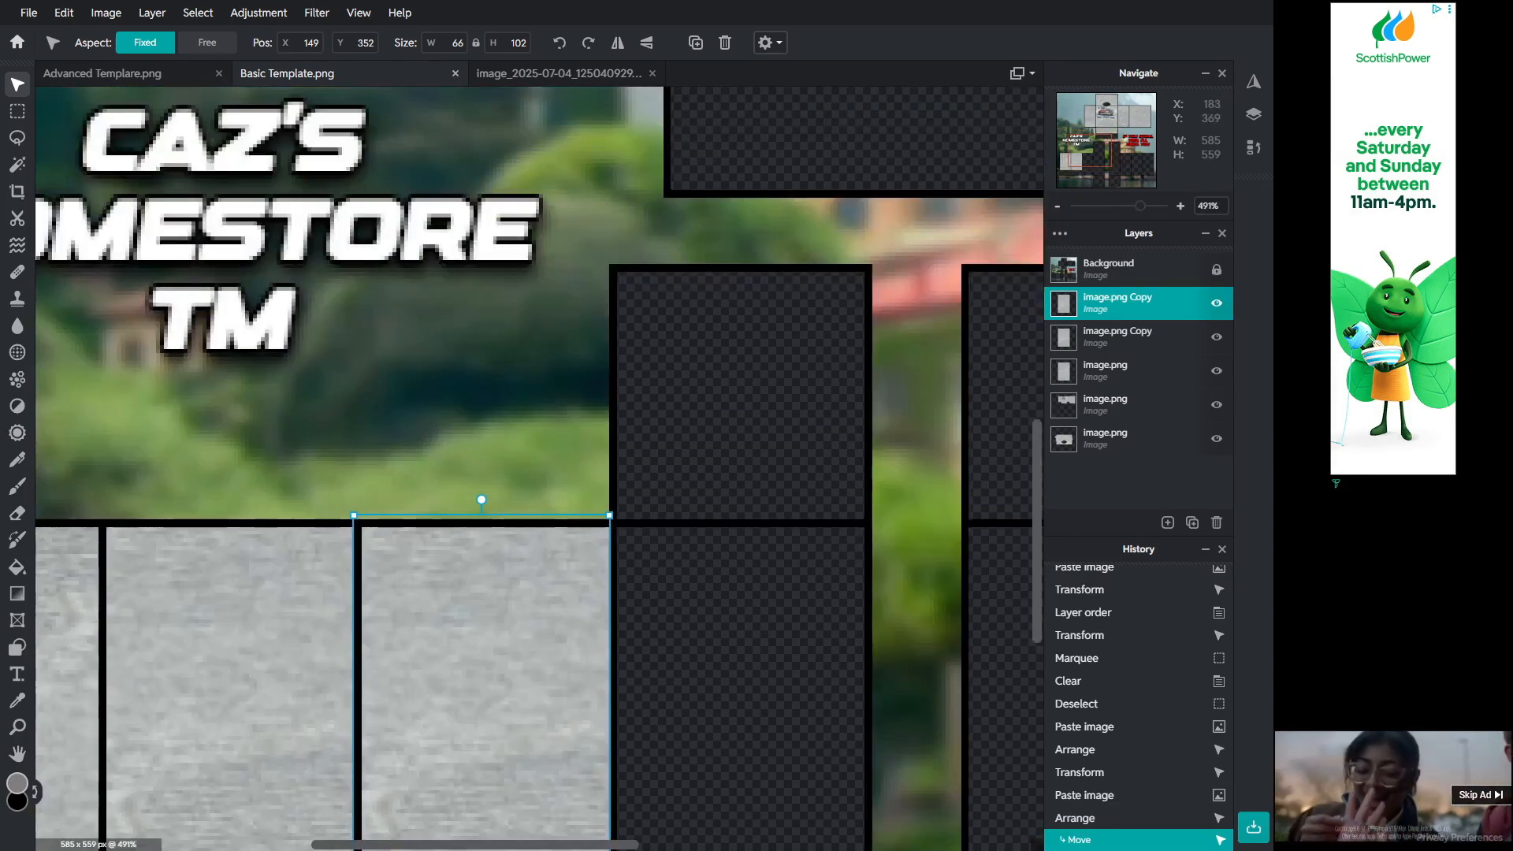
pyautogui.rightClick(489, 582)
pyautogui.click(487, 585)
pyautogui.rightClick(501, 603)
pyautogui.click(477, 605)
pyautogui.scroll(-3, 469, 605)
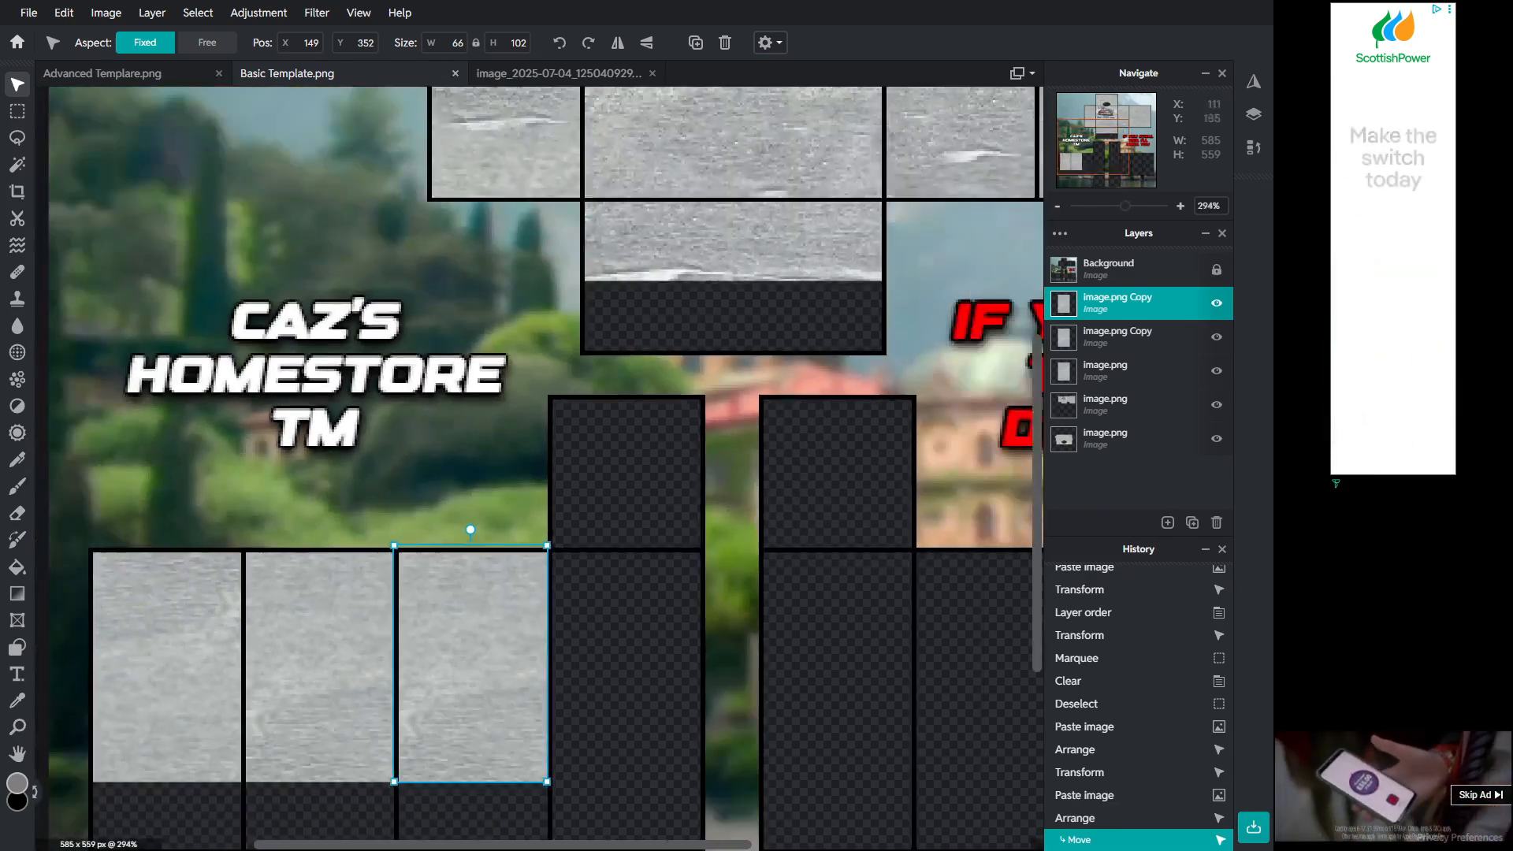
# Step: Try inverting the colours of the third fabric patch
pyautogui.click(258, 12)
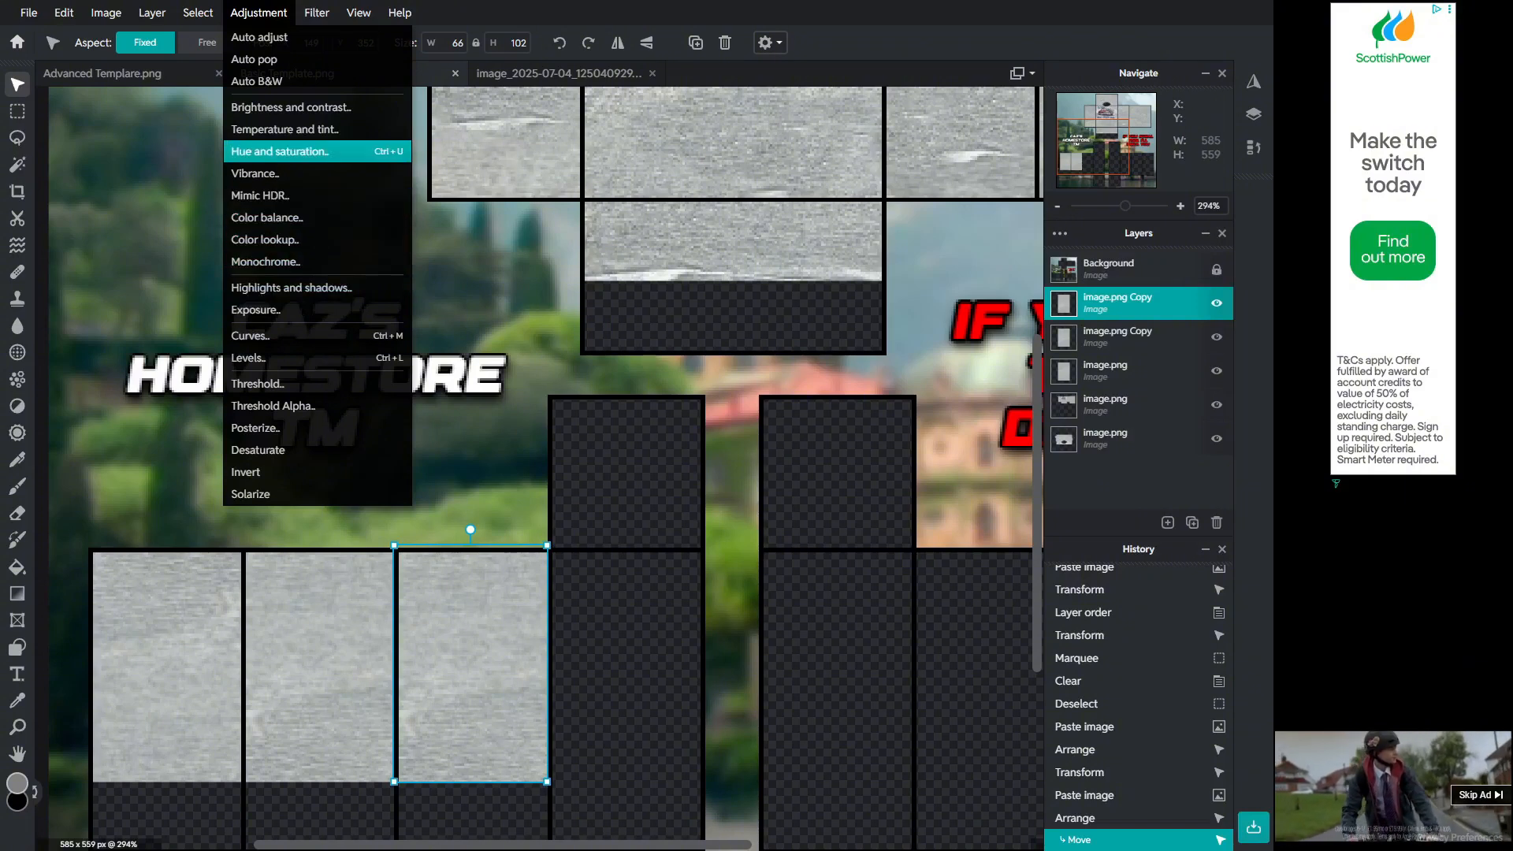
pyautogui.moveTo(152, 13)
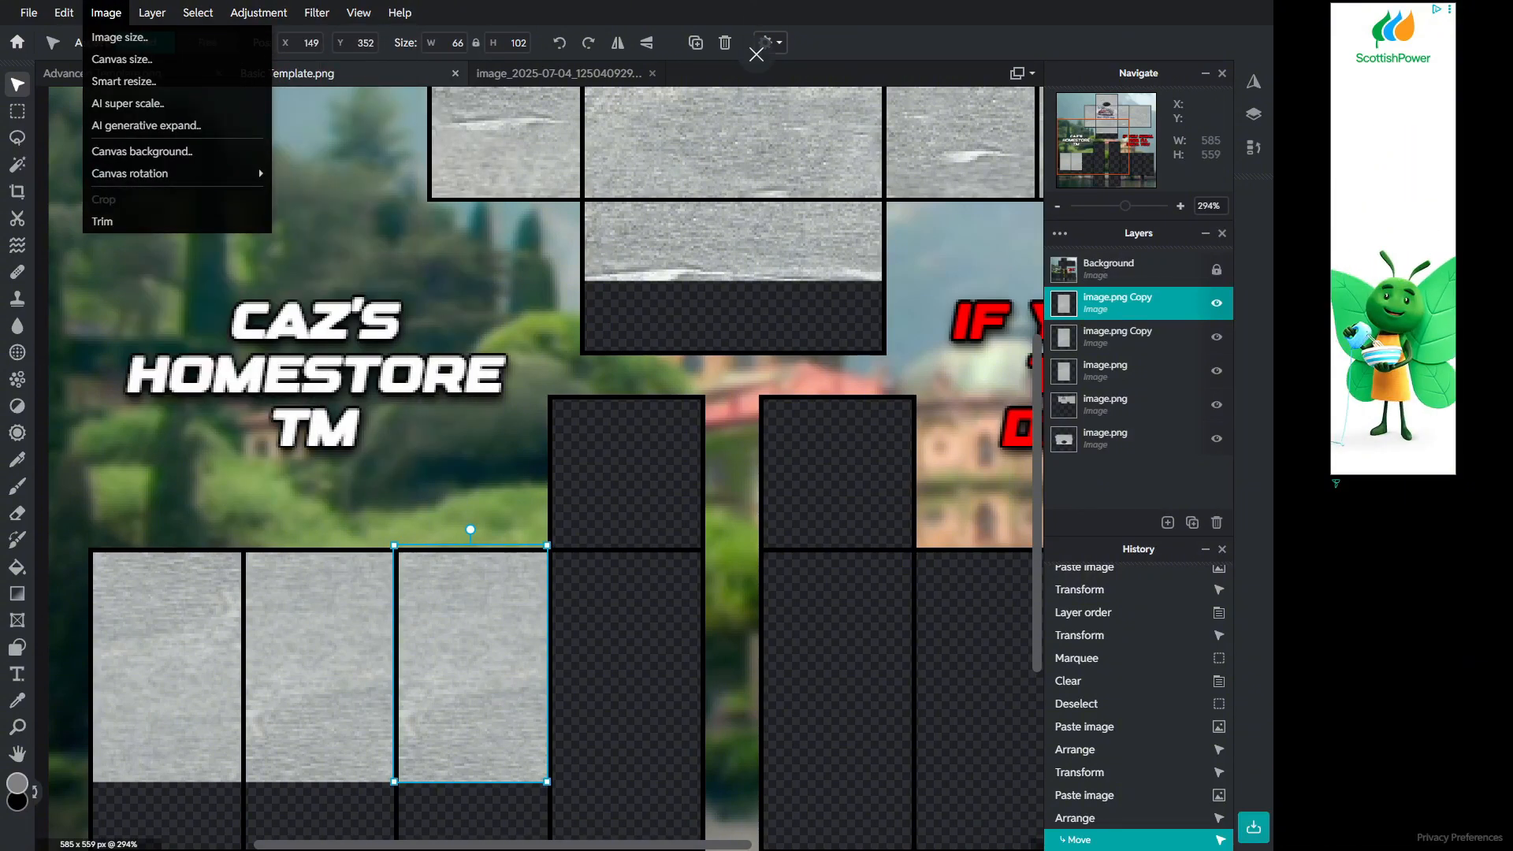
pyautogui.moveTo(259, 12)
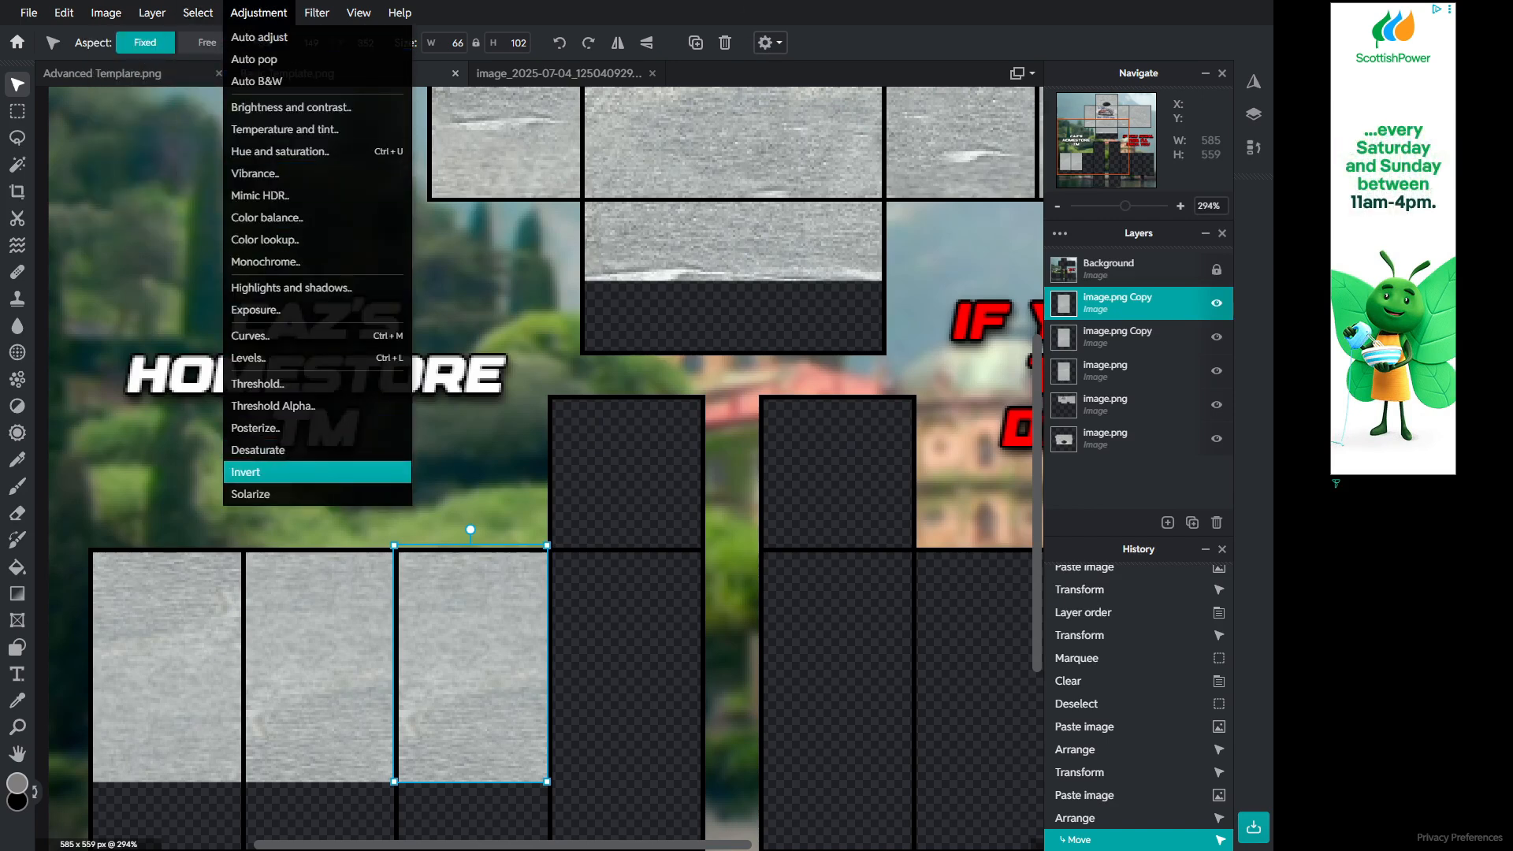
pyautogui.click(252, 472)
pyautogui.hotkey('ctrl', 'z')
# Step: Cut the third fabric patch and paste it back into the template
pyautogui.hotkey('ctrl', 'x')
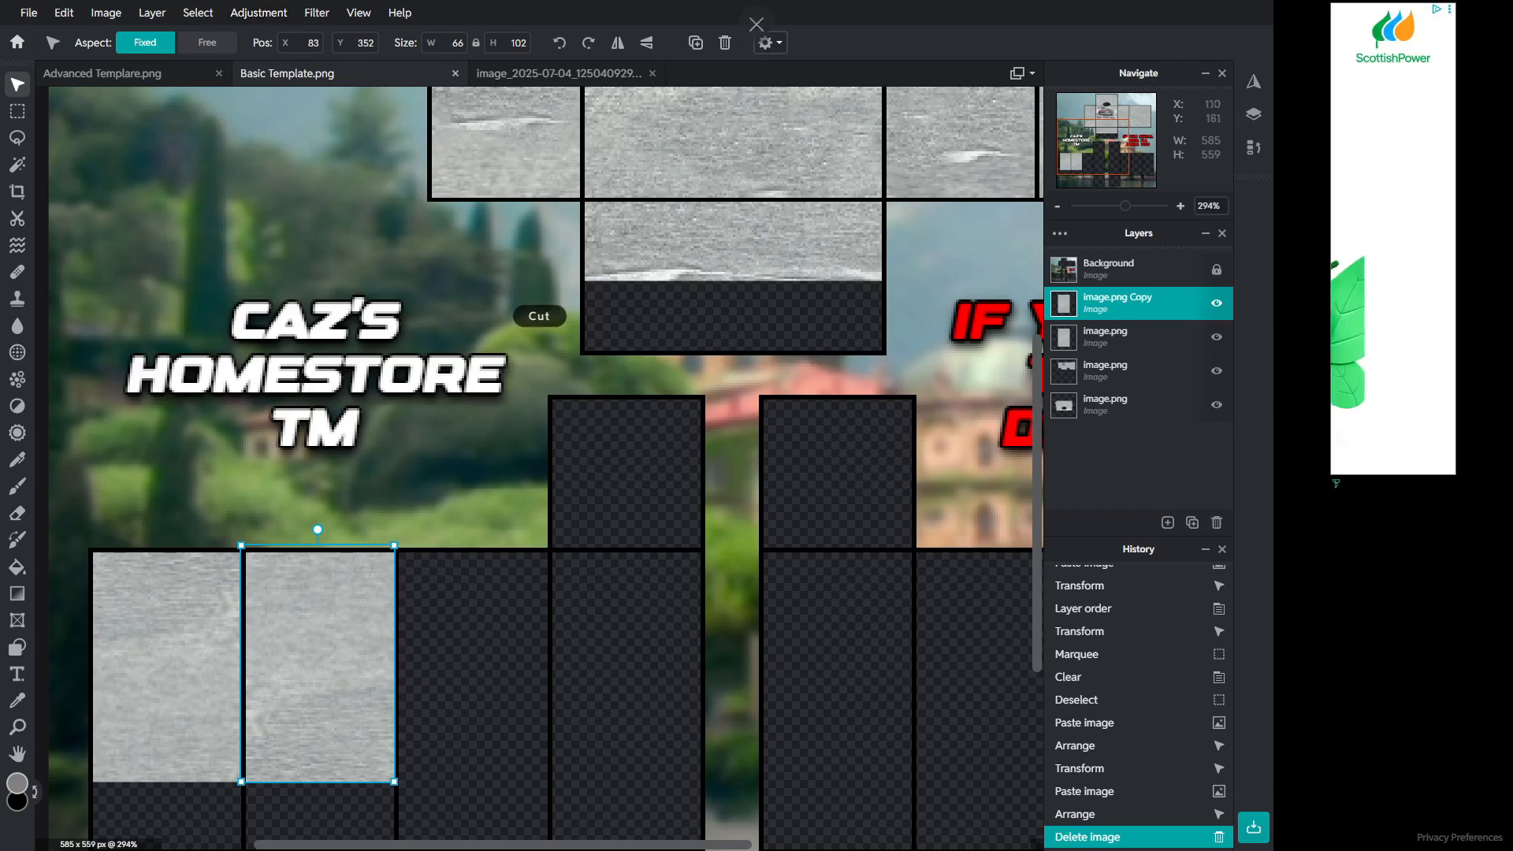
pyautogui.moveTo(317, 605); pyautogui.dragTo(457, 601)
pyautogui.hotkey('ctrl', 'z')
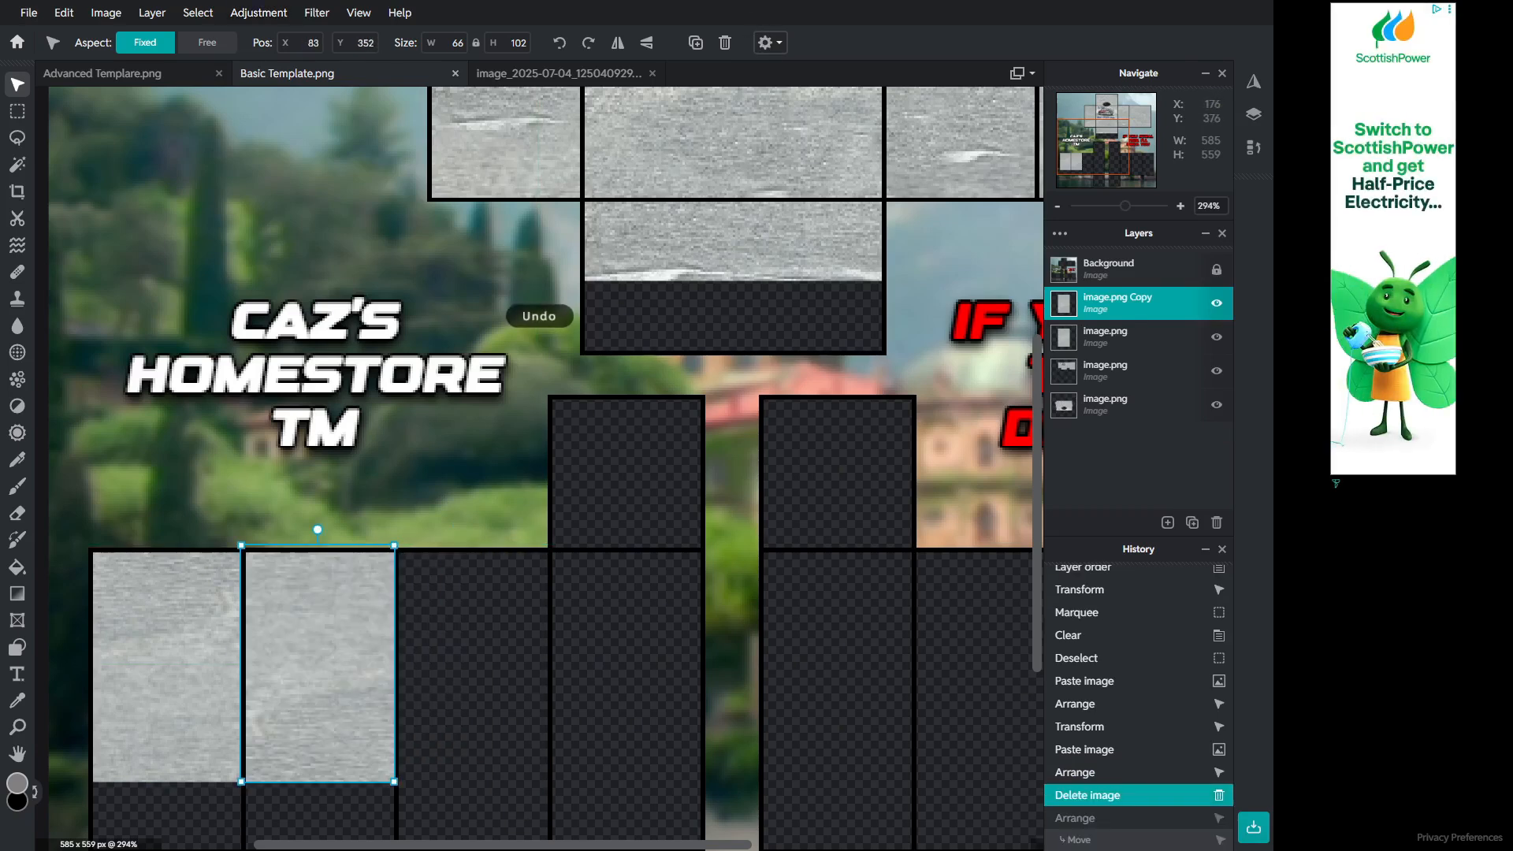
pyautogui.hotkey('ctrl', 'v')
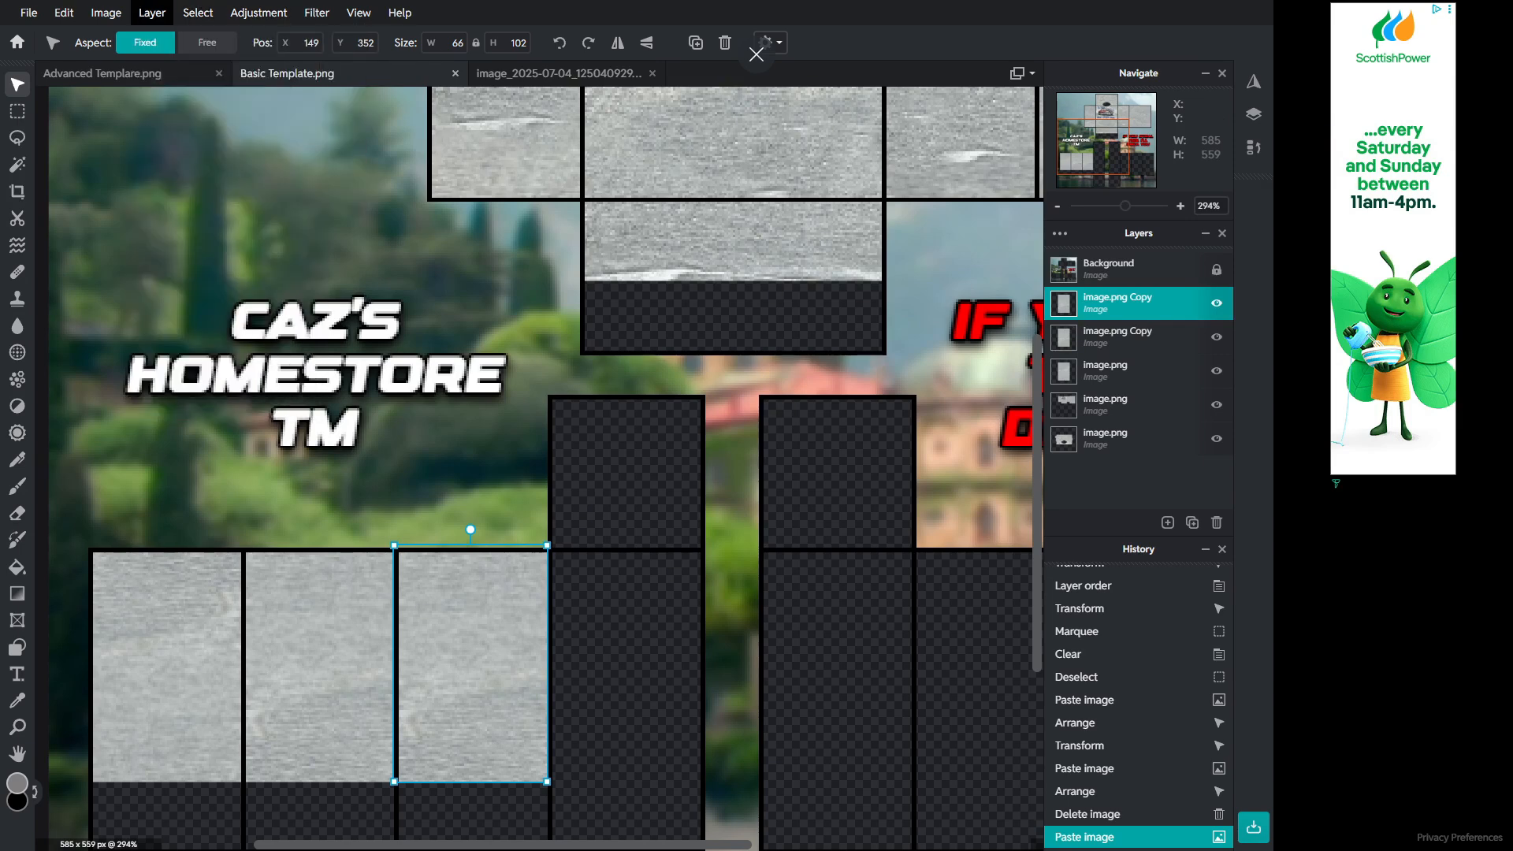
pyautogui.click(152, 13)
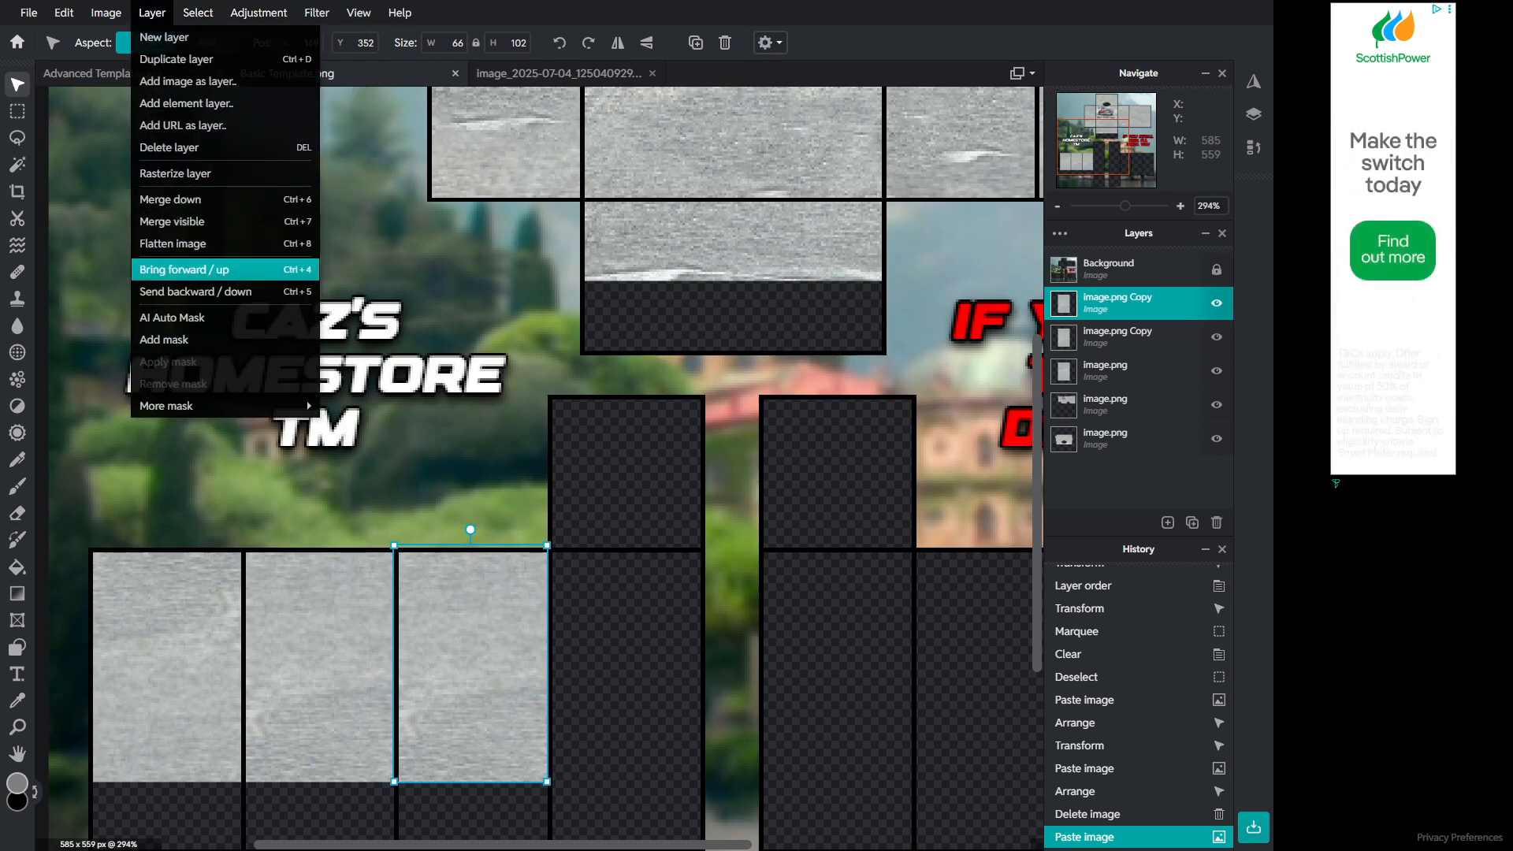
pyautogui.click(258, 13)
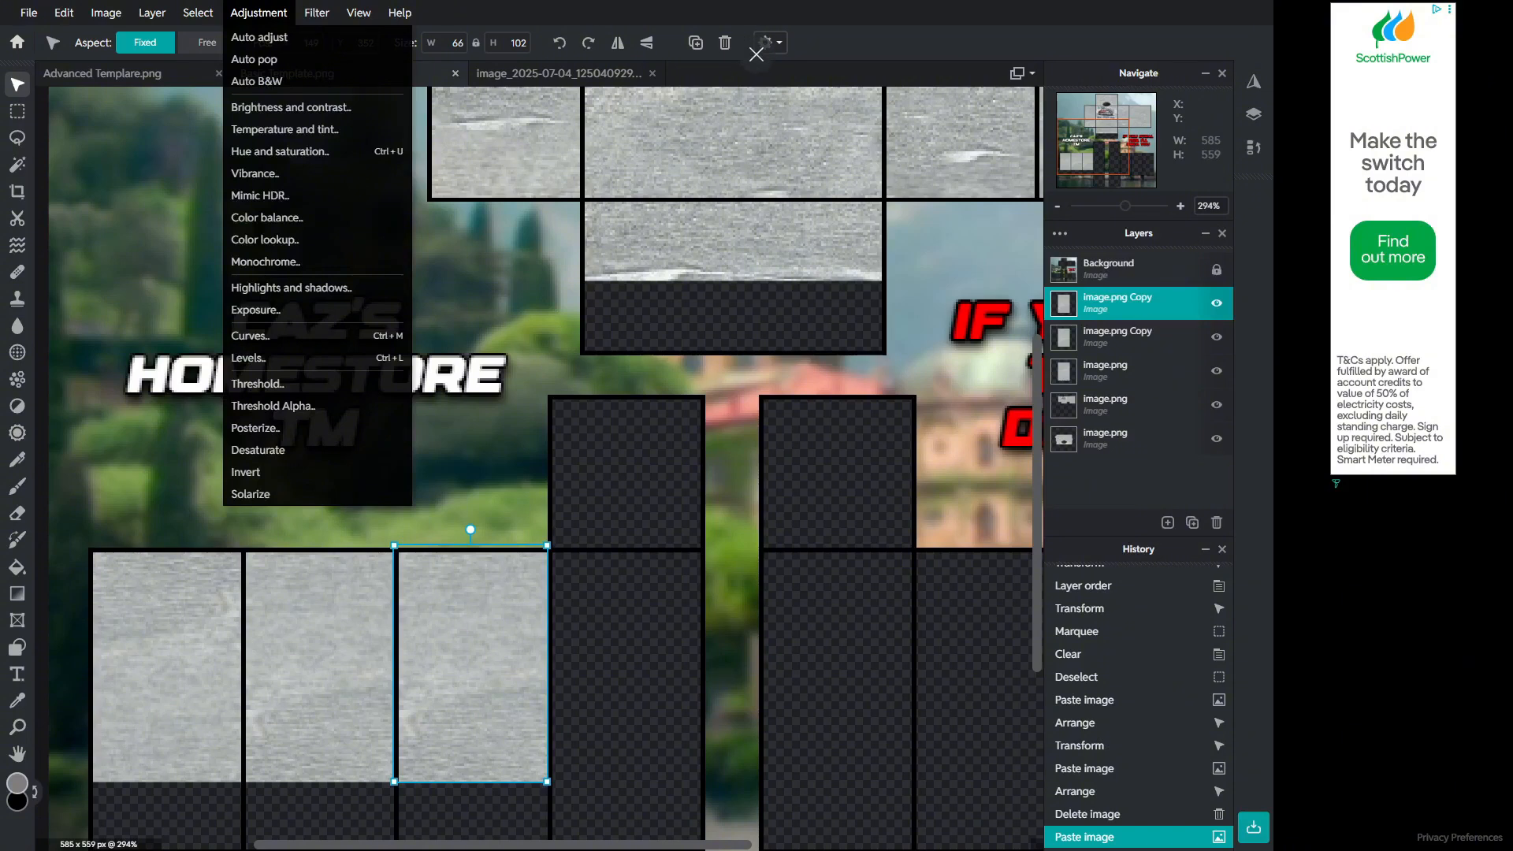
pyautogui.click(1060, 233)
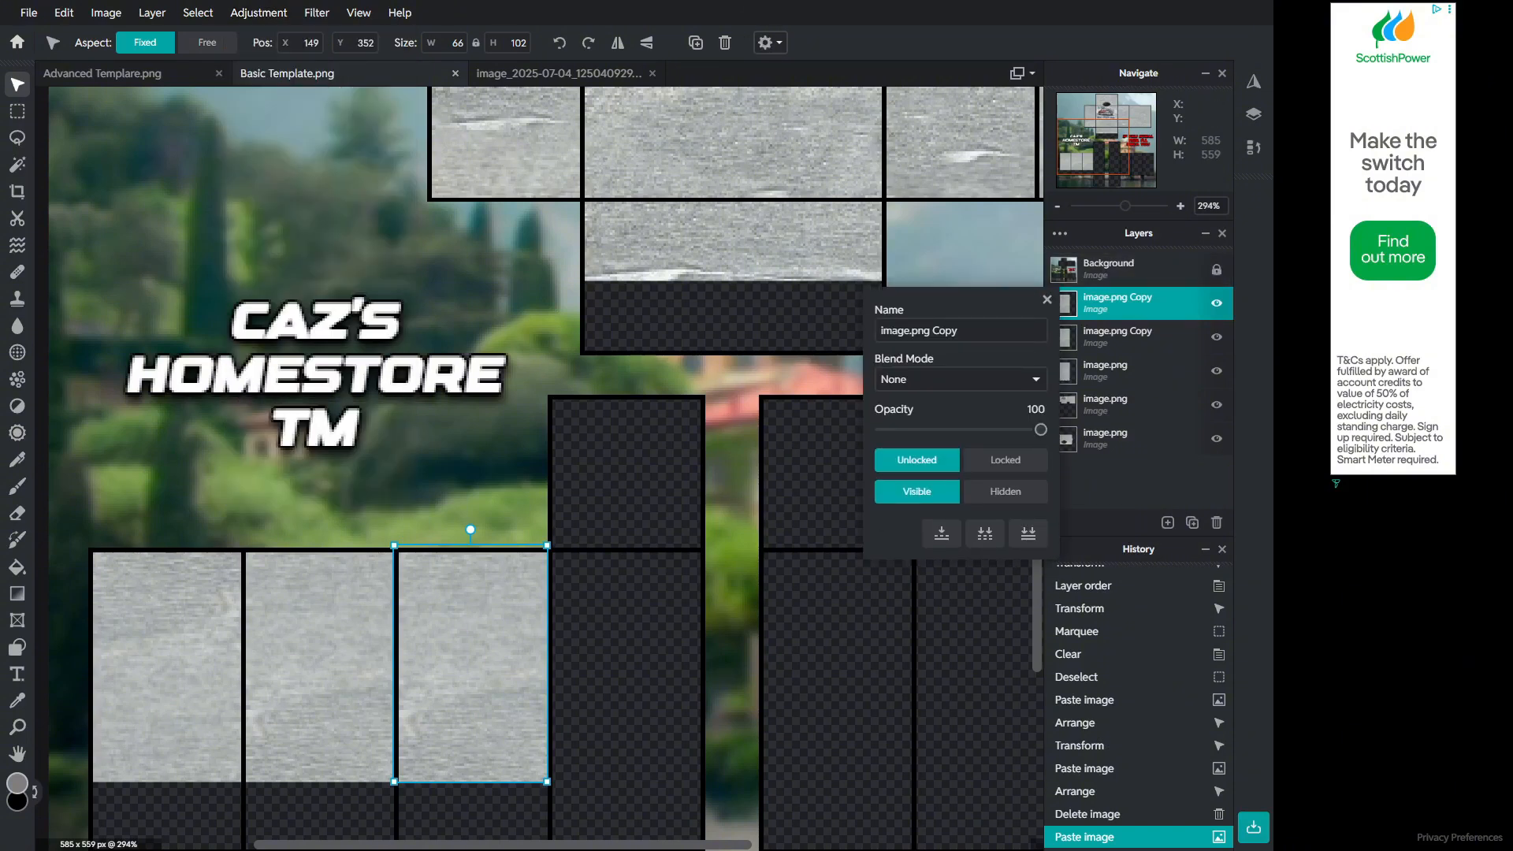
pyautogui.click(1048, 299)
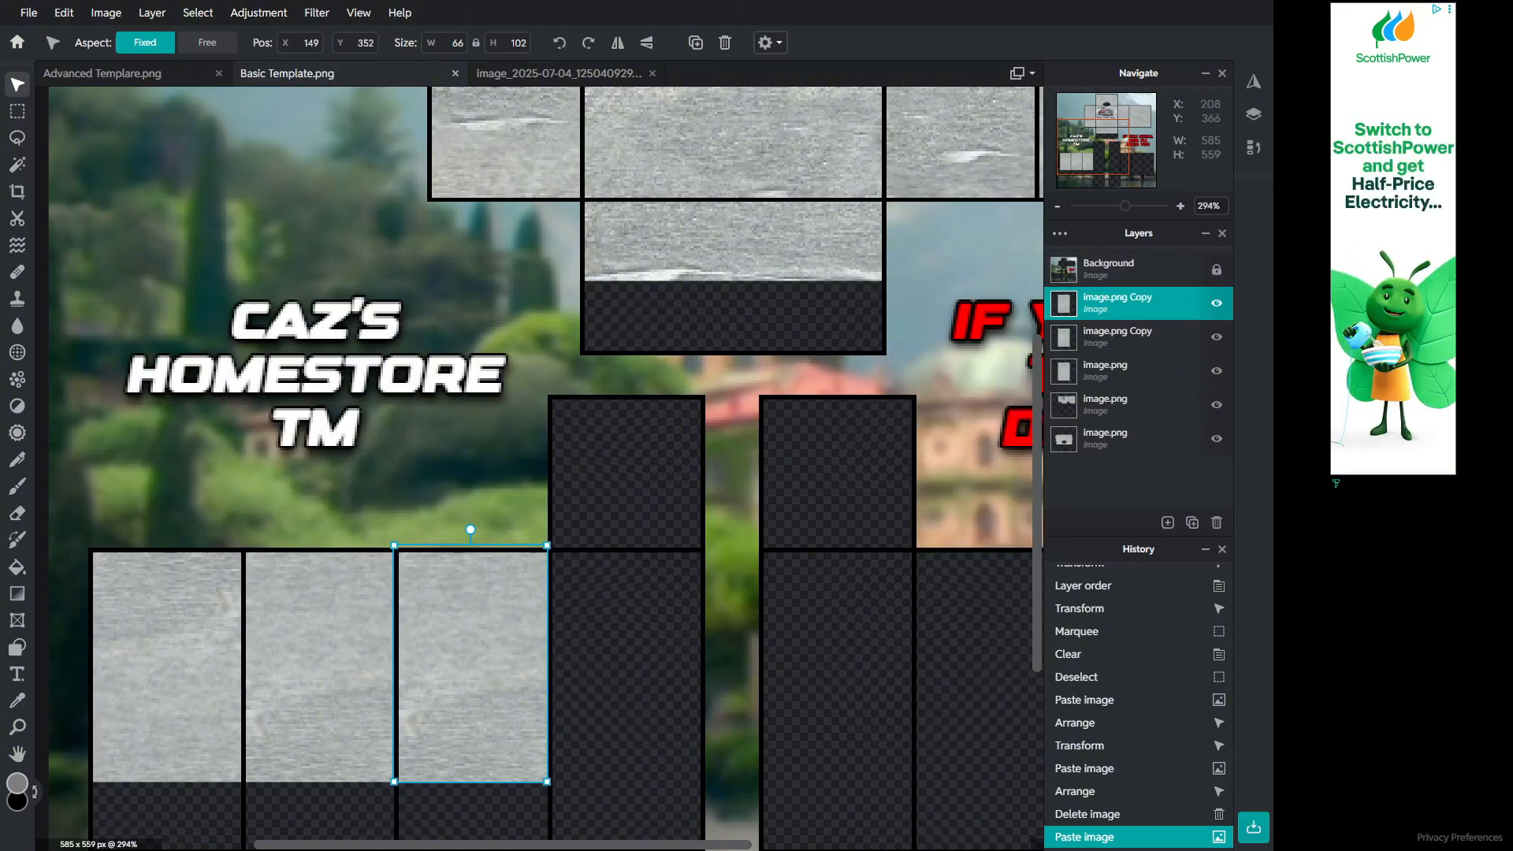
# Step: Try resizing the third fabric patch from its corner
pyautogui.moveTo(547, 545); pyautogui.dragTo(337, 511)
pyautogui.hotkey('ctrl', 'z')
pyautogui.press('shift')
pyautogui.hotkey('ctrl', 'z')
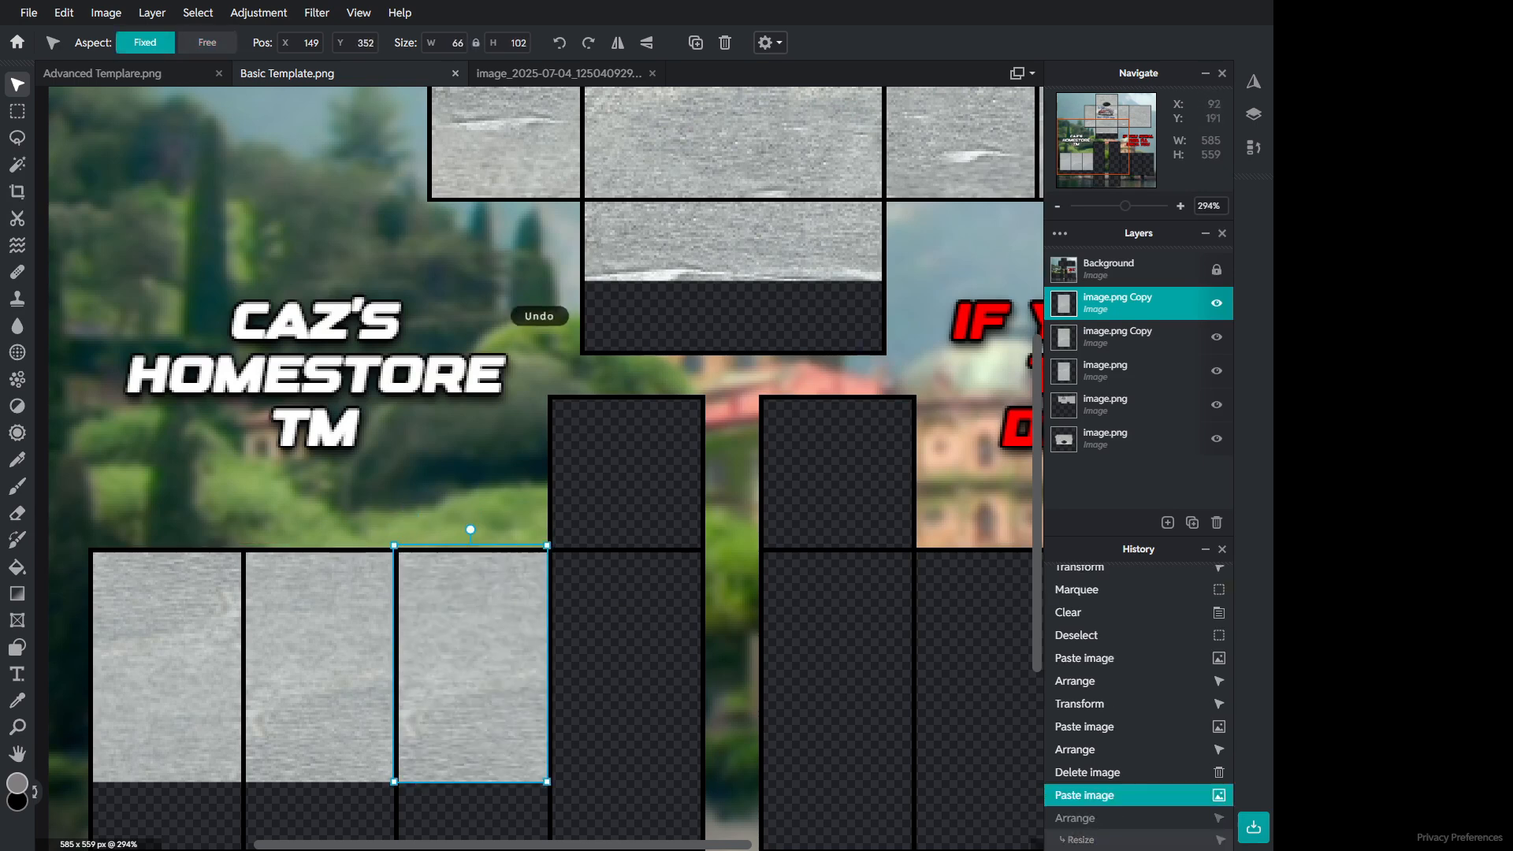
pyautogui.click(359, 13)
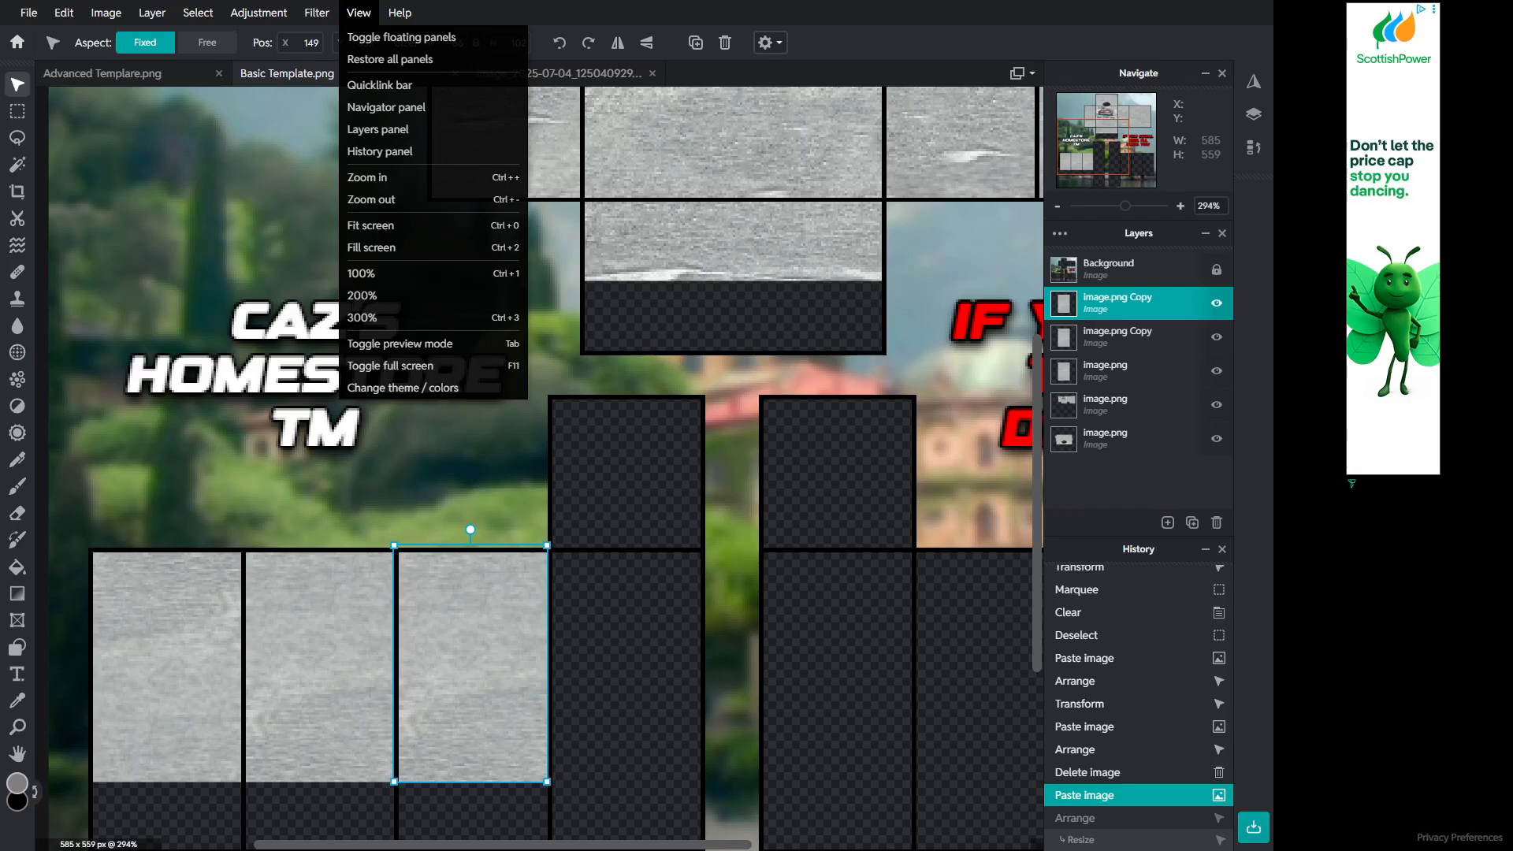
pyautogui.click(317, 13)
pyautogui.moveTo(259, 12)
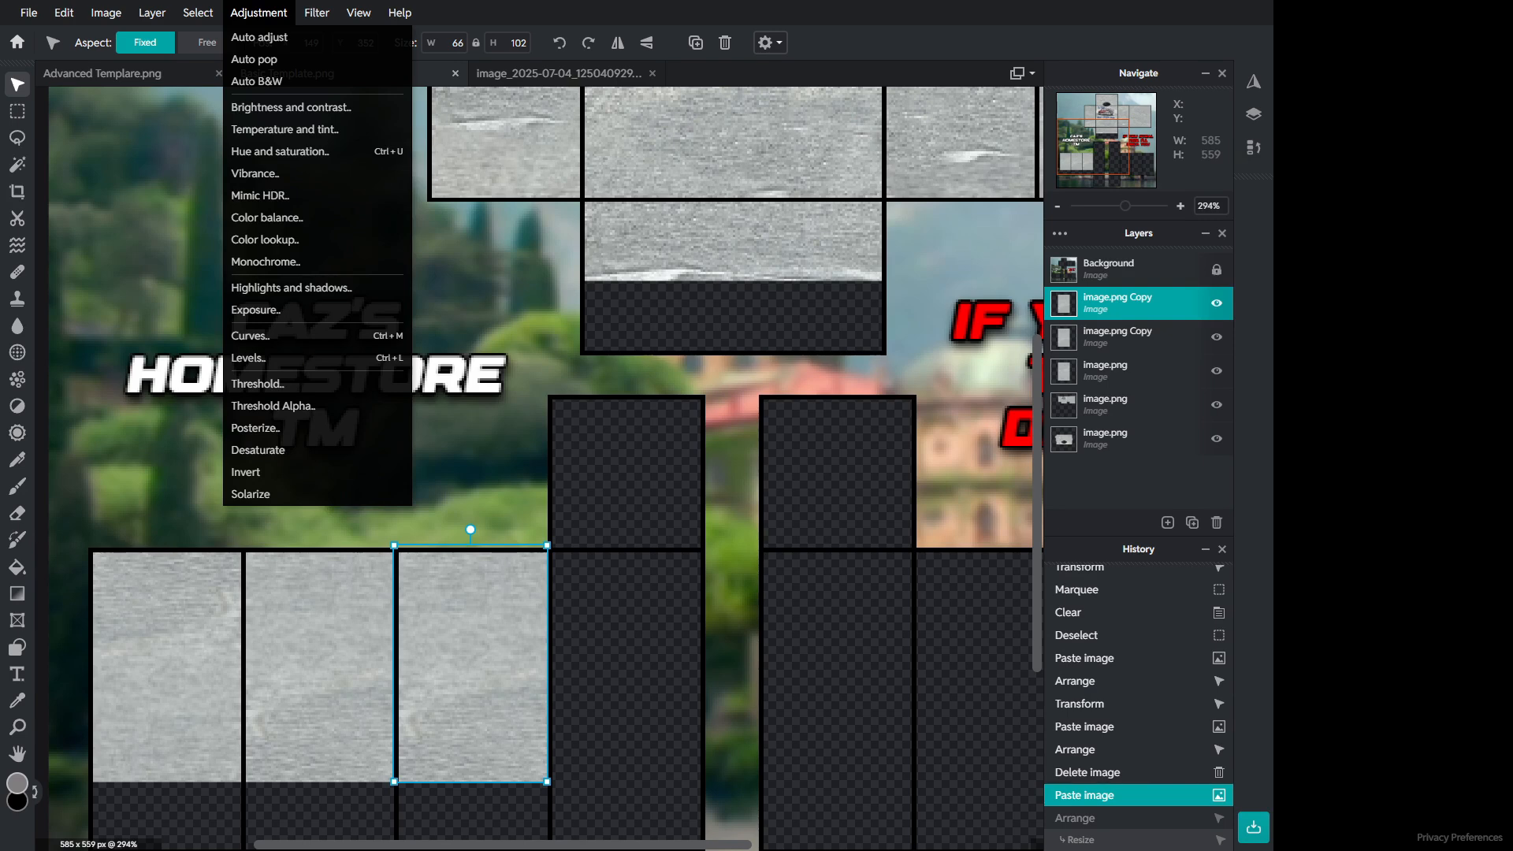
pyautogui.moveTo(152, 13)
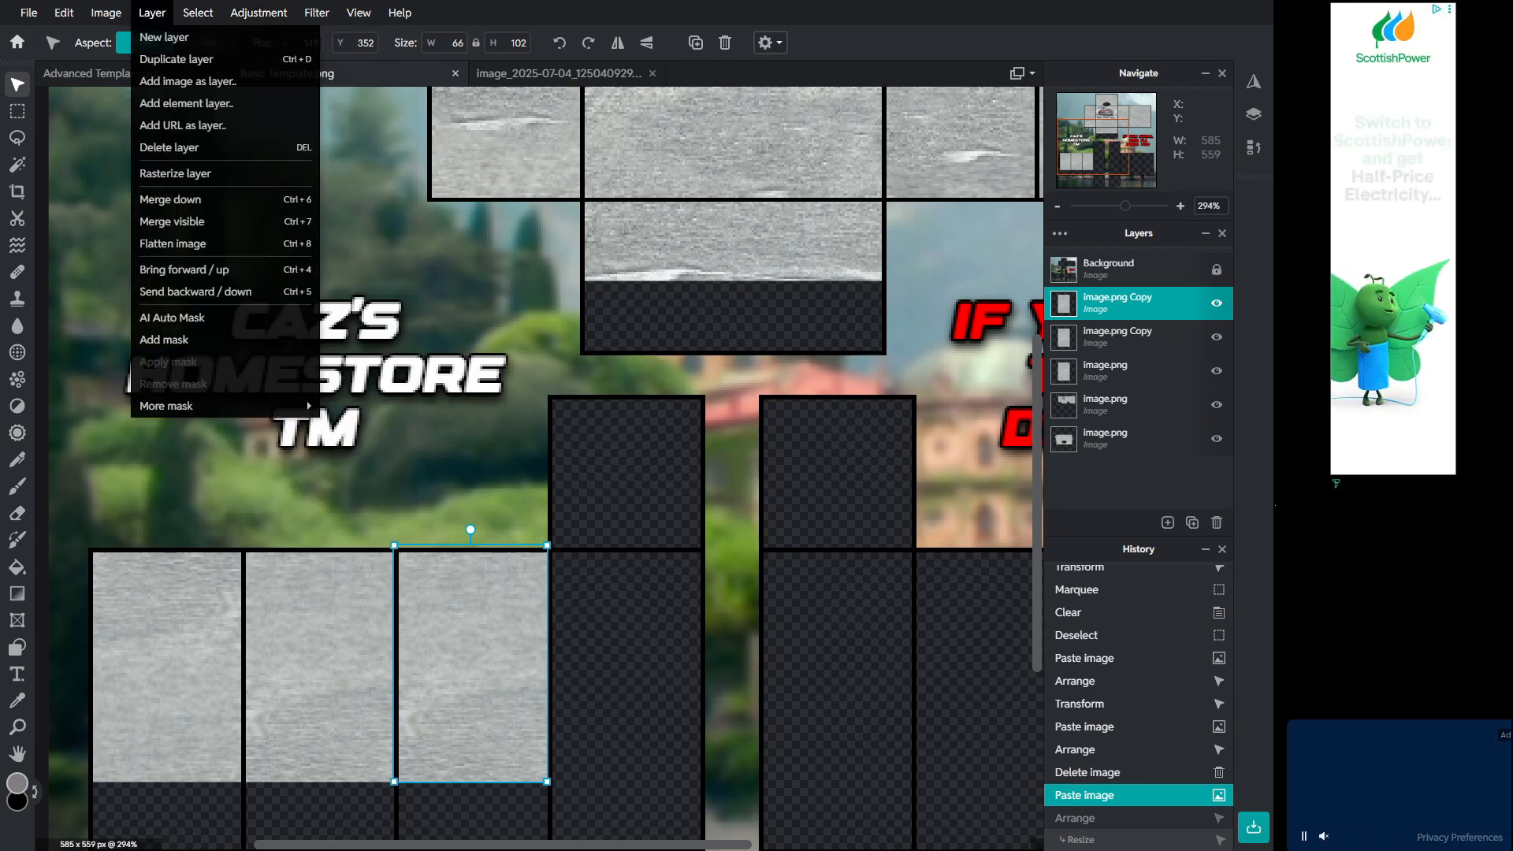
pyautogui.click(311, 364)
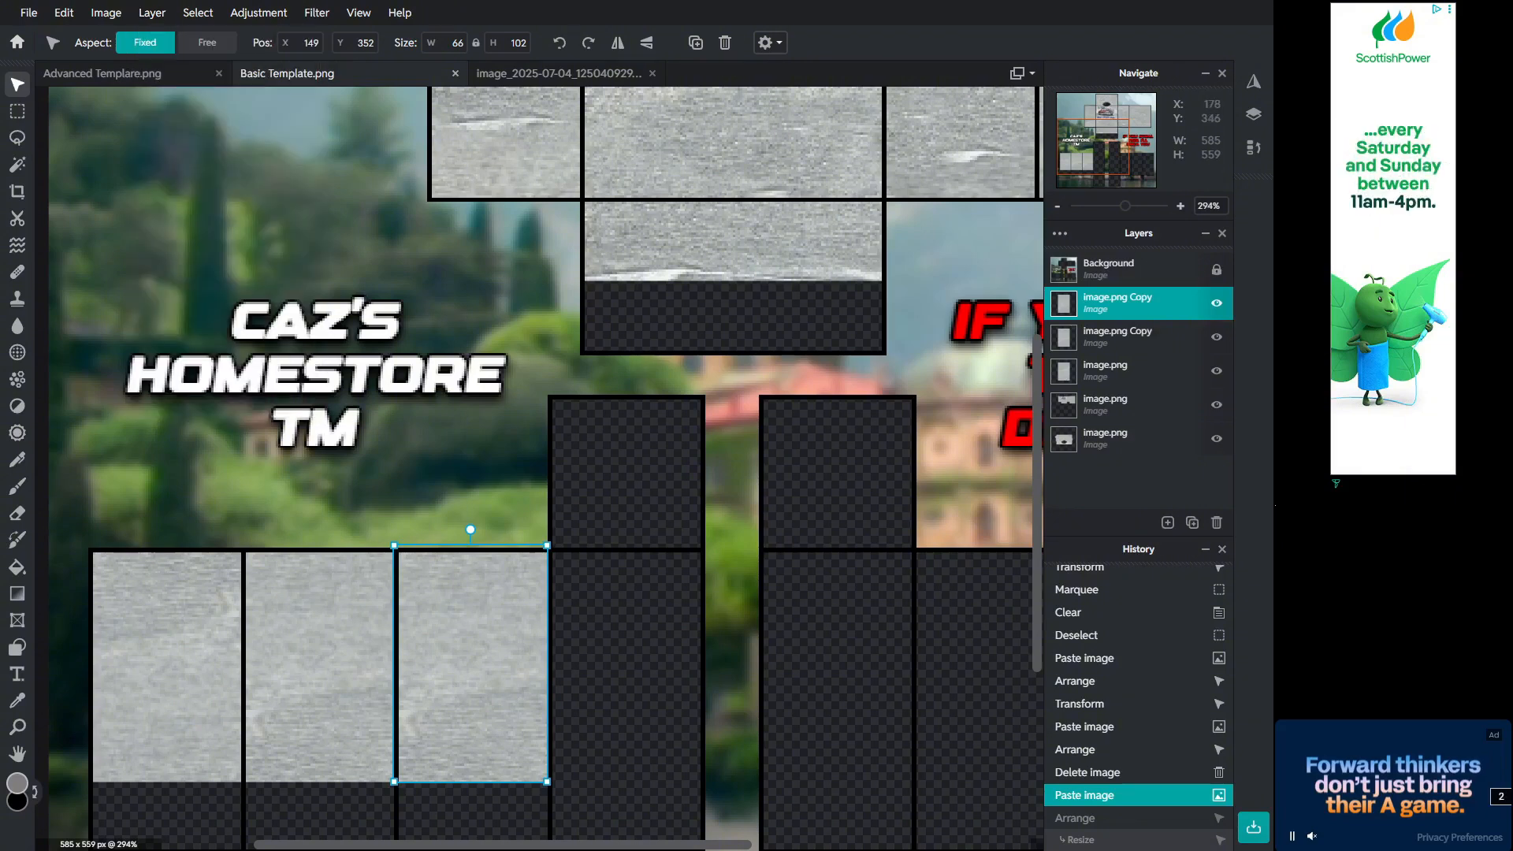
pyautogui.scroll(-1, 420, 545)
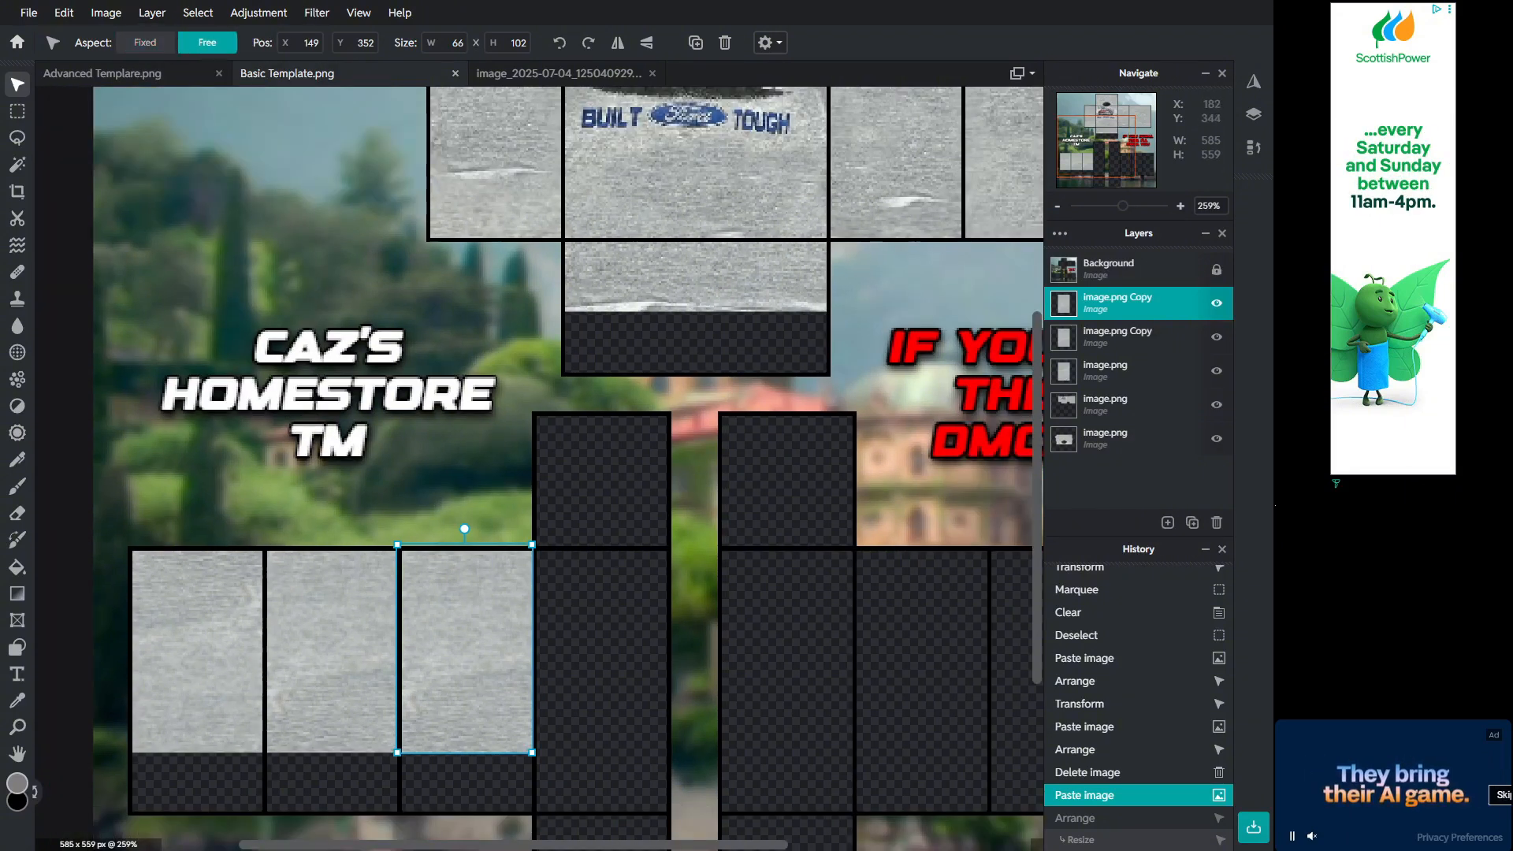
# Step: Rotate the third fabric patch a quarter turn and resize it to fill the third lower panel
pyautogui.press('shift')
pyautogui.moveTo(464, 529); pyautogui.dragTo(344, 648)
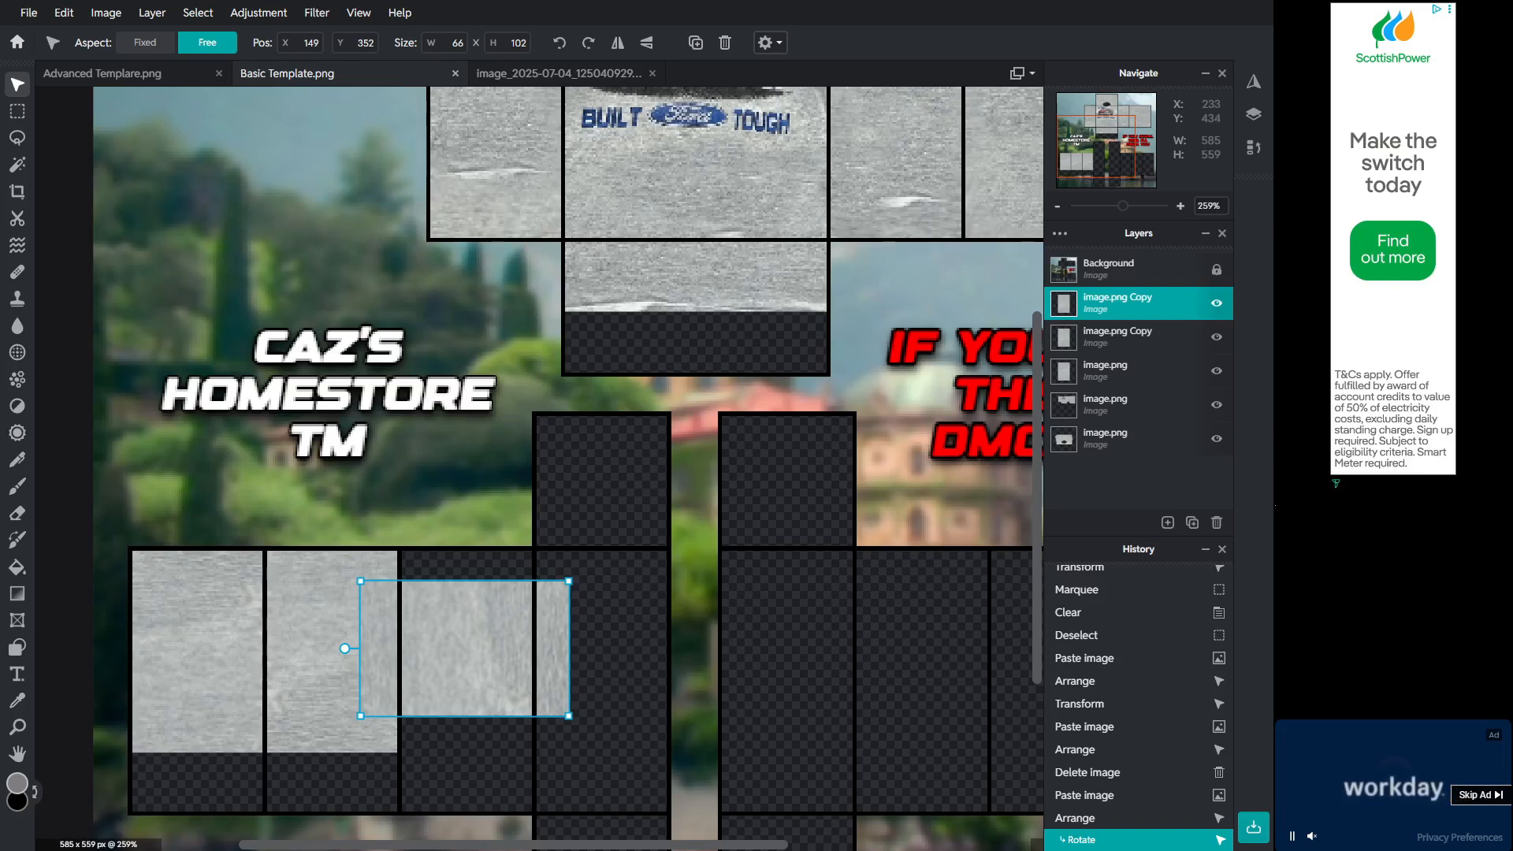
pyautogui.moveTo(569, 715); pyautogui.dragTo(536, 716)
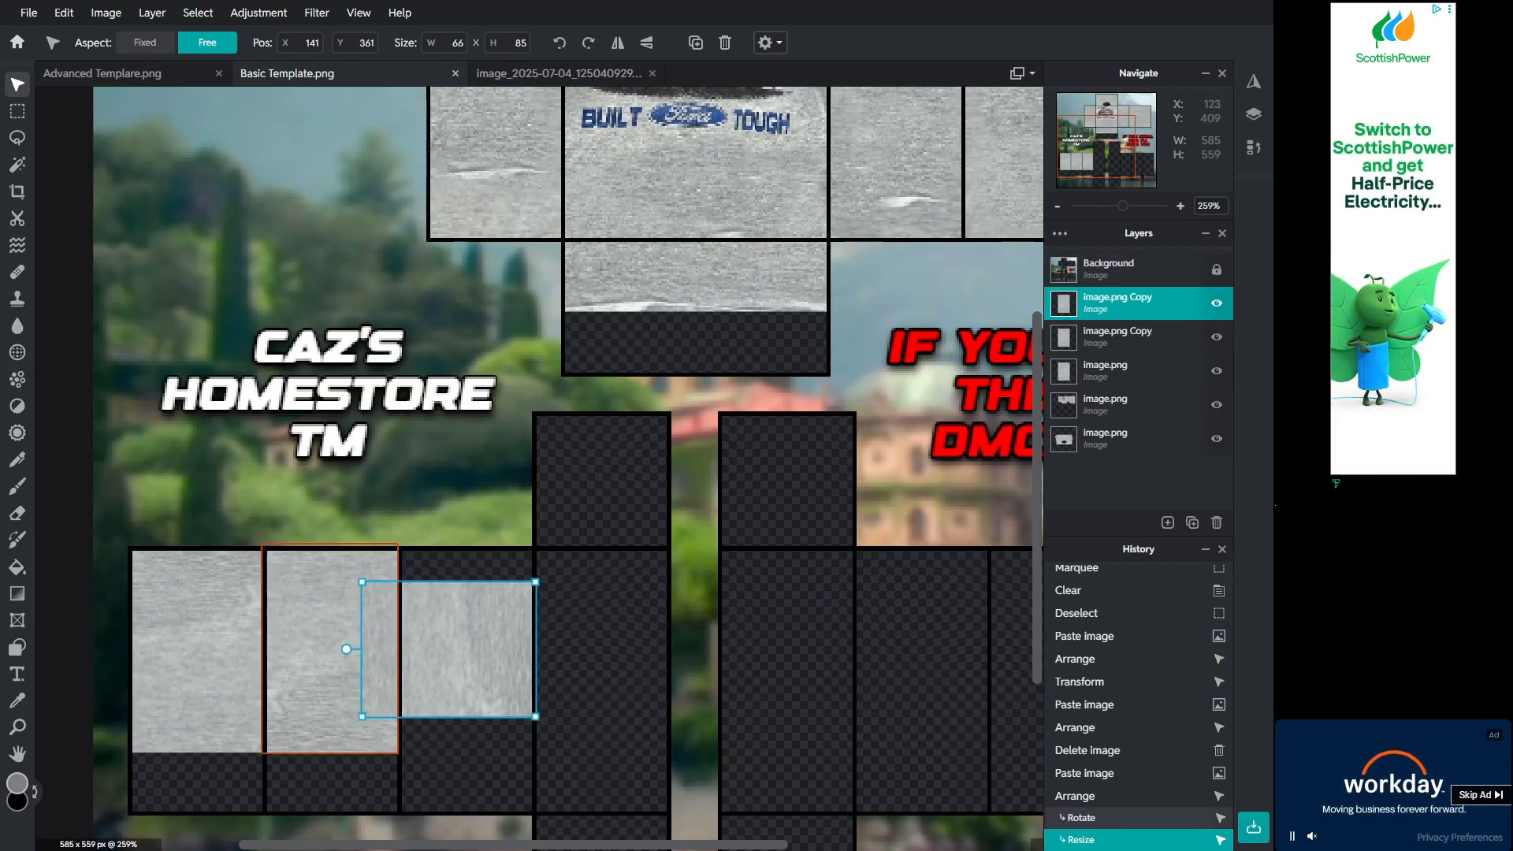
pyautogui.moveTo(362, 716); pyautogui.dragTo(403, 712)
pyautogui.moveTo(536, 584); pyautogui.dragTo(533, 548)
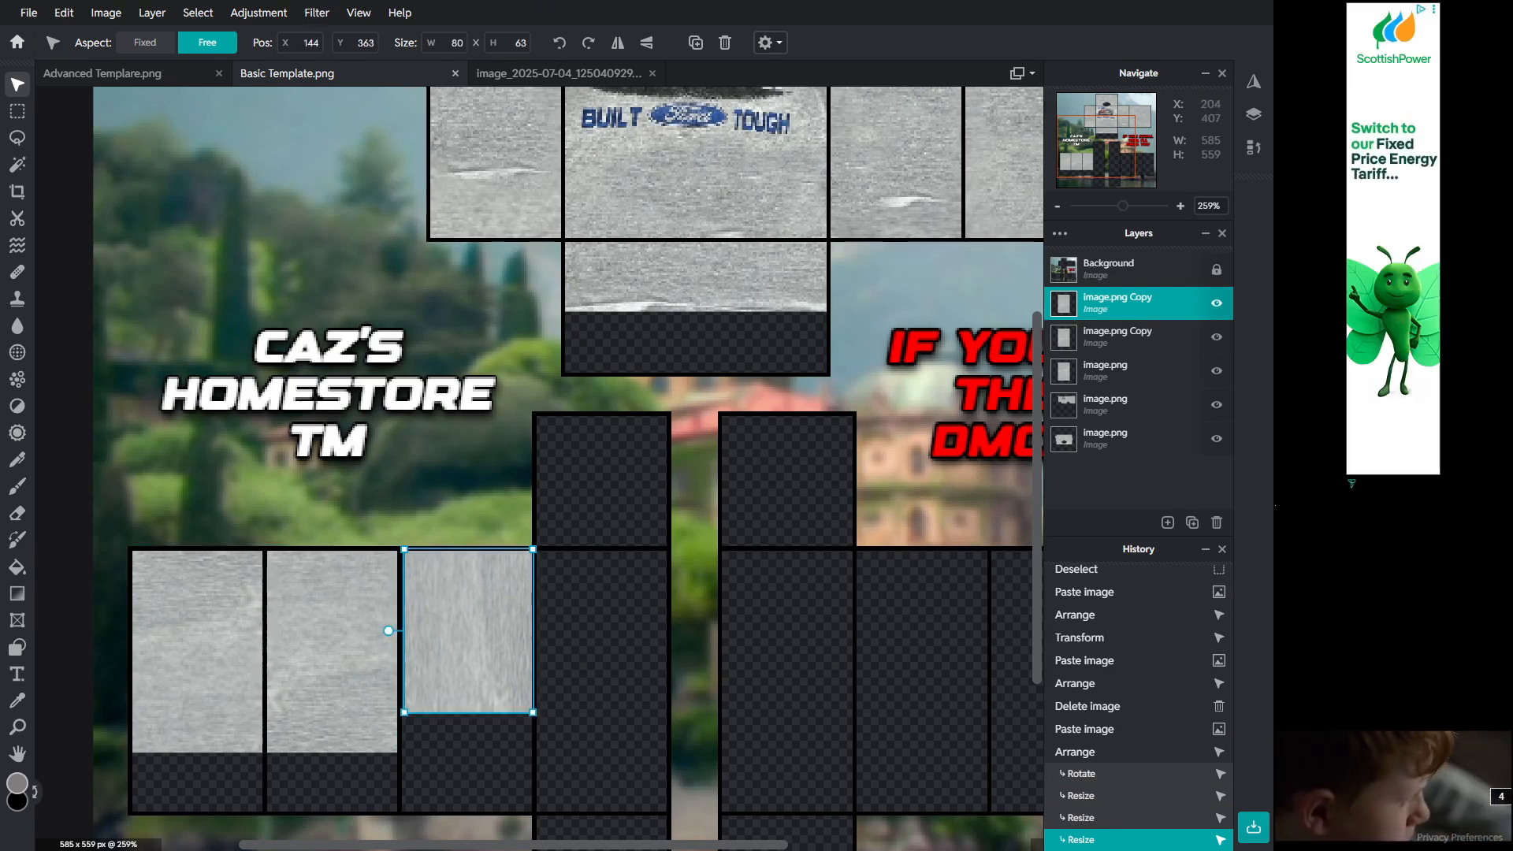
pyautogui.moveTo(532, 712)
pyautogui.mouseDown()
pyautogui.moveTo(530, 754)
pyautogui.moveTo(508, 699)
pyautogui.mouseUp()
pyautogui.click(510, 770)
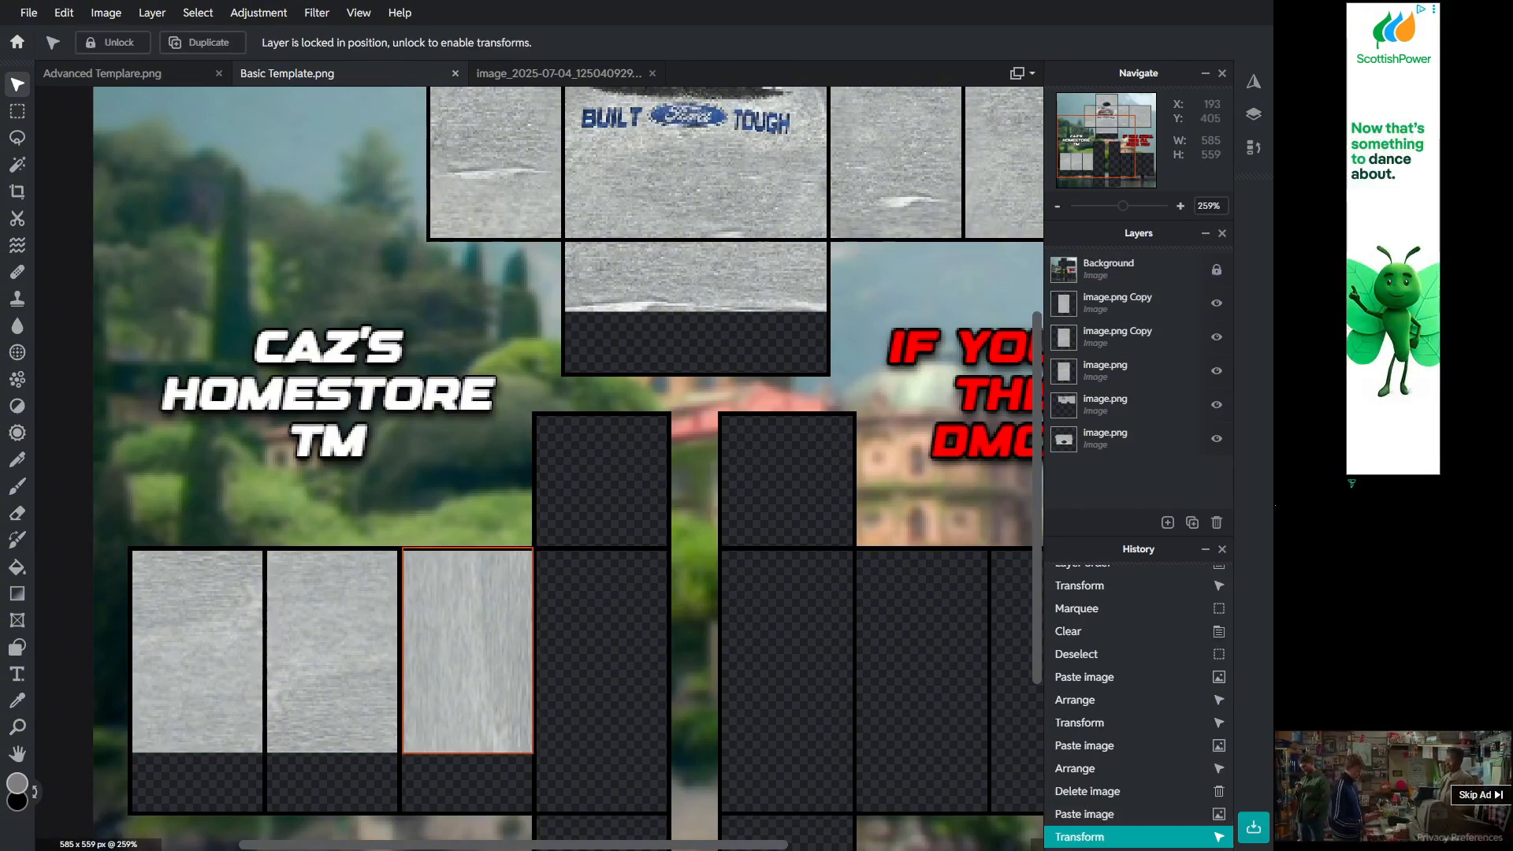
pyautogui.scroll(2, 510, 753)
pyautogui.hotkey('ctrl', 'z')
pyautogui.hotkey('ctrl', 'z')
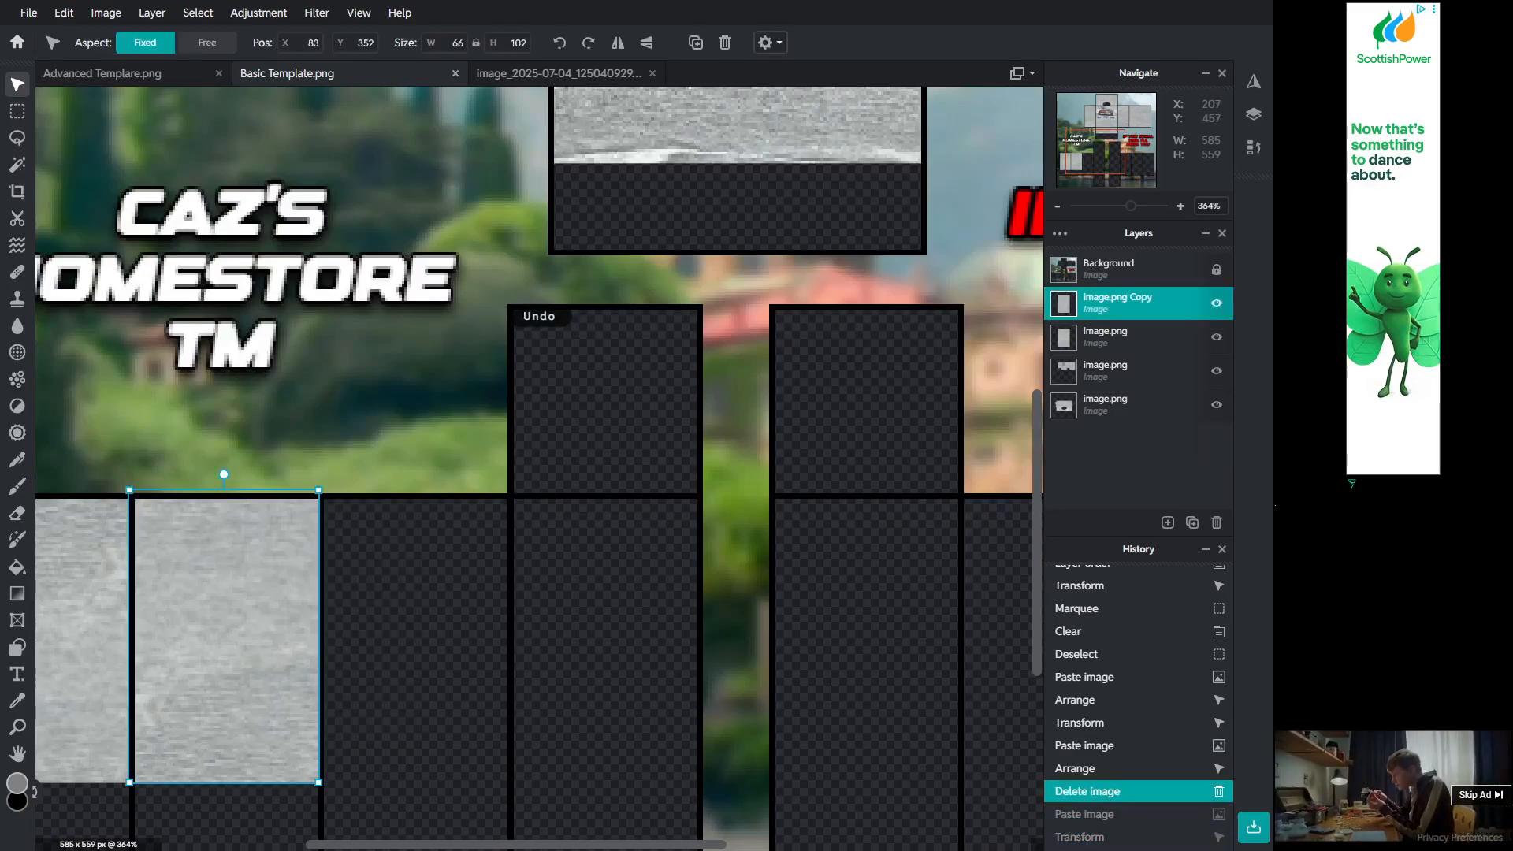
# Step: Paste a fresh copy of the fabric patch into the third lower panel and rotate it 180 degrees
pyautogui.moveTo(260, 703)
pyautogui.mouseDown()
pyautogui.moveTo(292, 701)
pyautogui.moveTo(270, 702)
pyautogui.mouseUp()
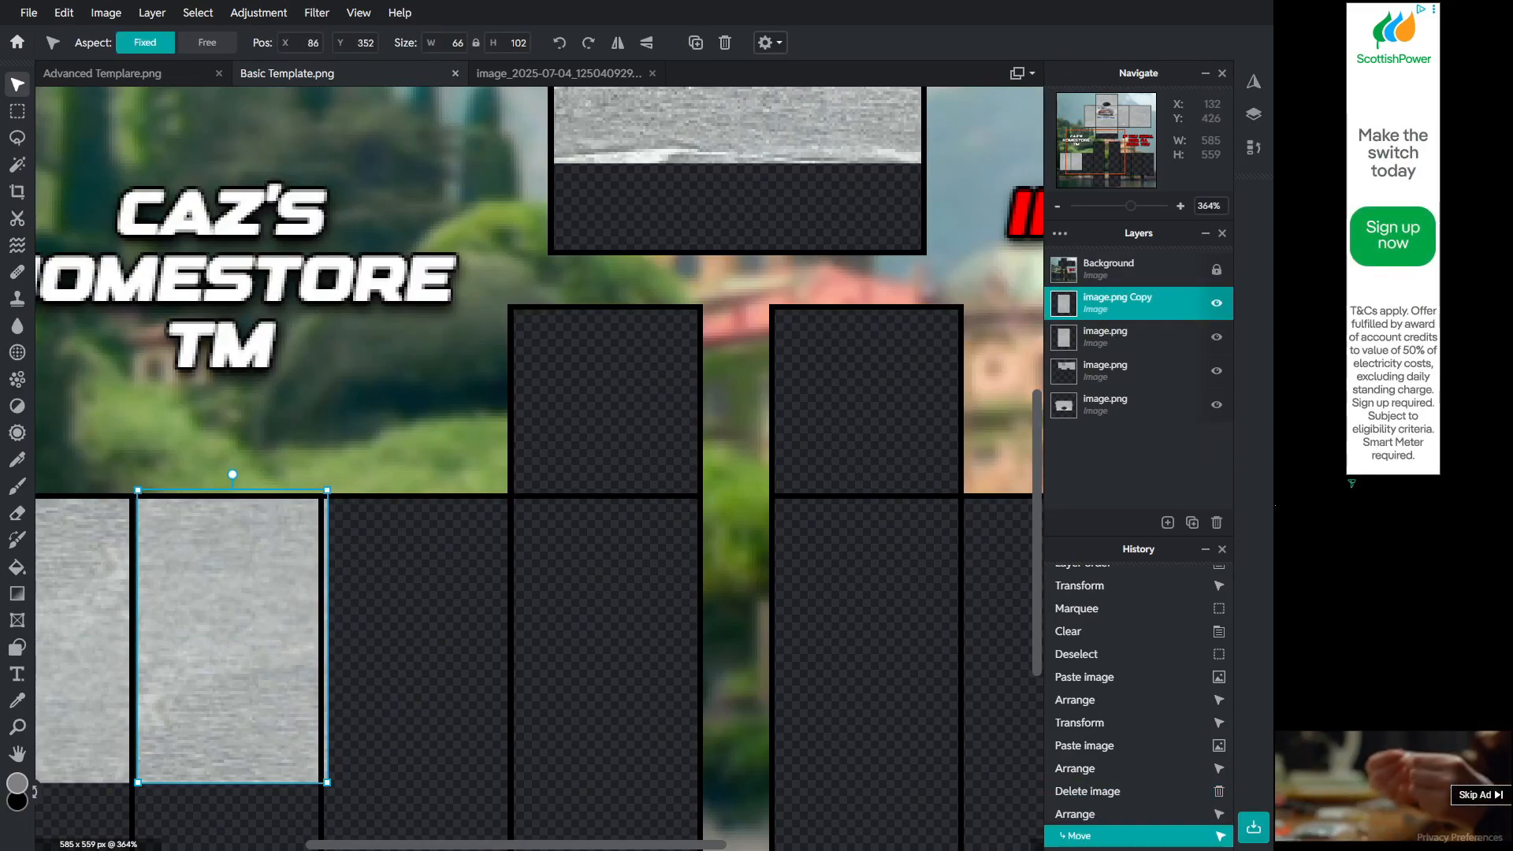
pyautogui.hotkey('ctrl', 'z')
pyautogui.hotkey('ctrl', 'z')
pyautogui.hotkey('ctrl', 'v')
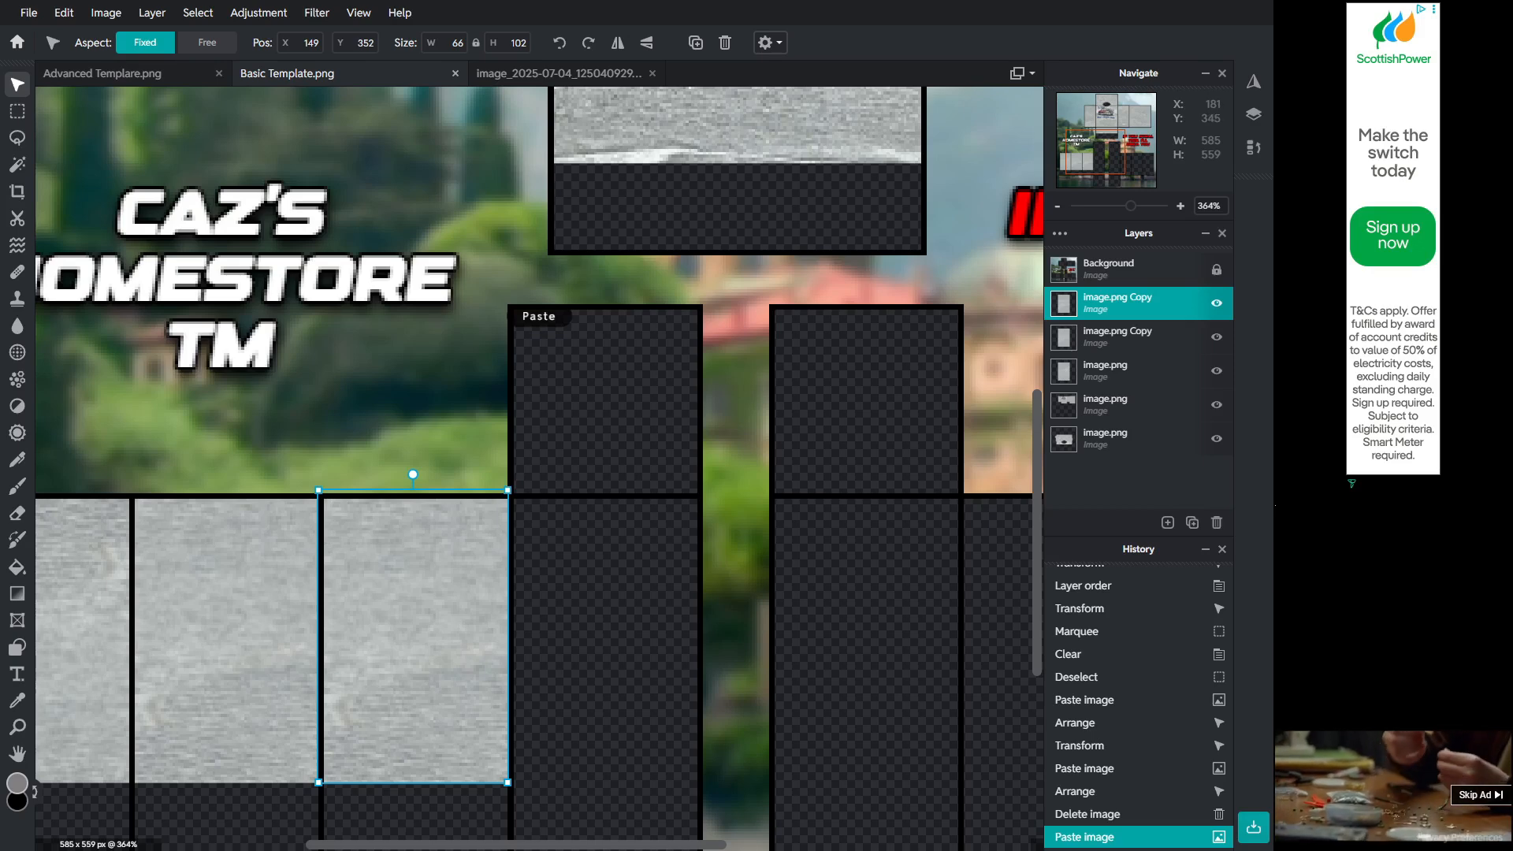
pyautogui.moveTo(413, 474); pyautogui.dragTo(413, 800)
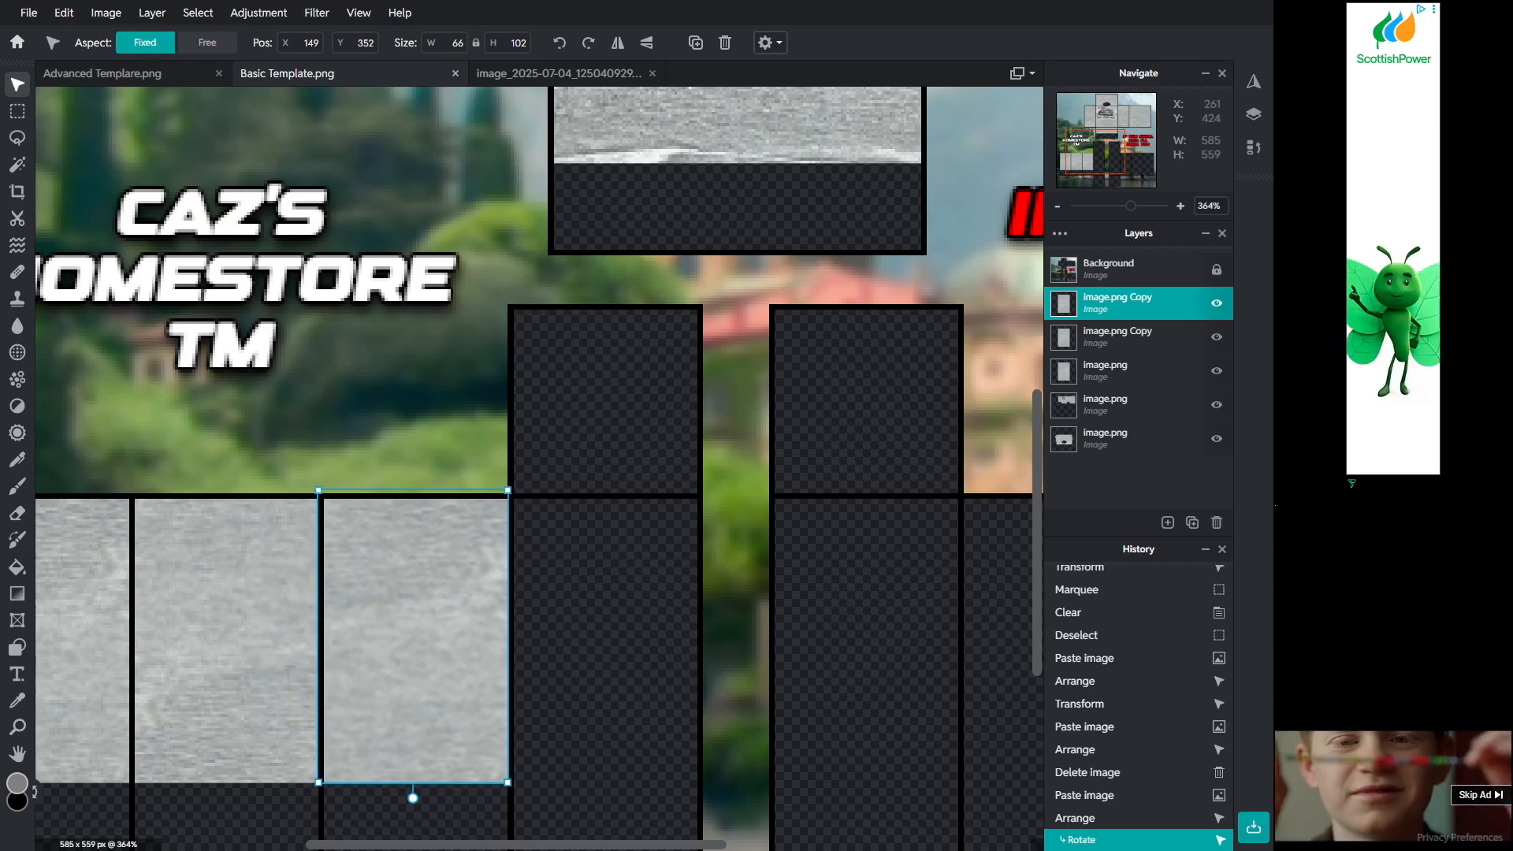
pyautogui.click(619, 692)
pyautogui.scroll(-4, 566, 682)
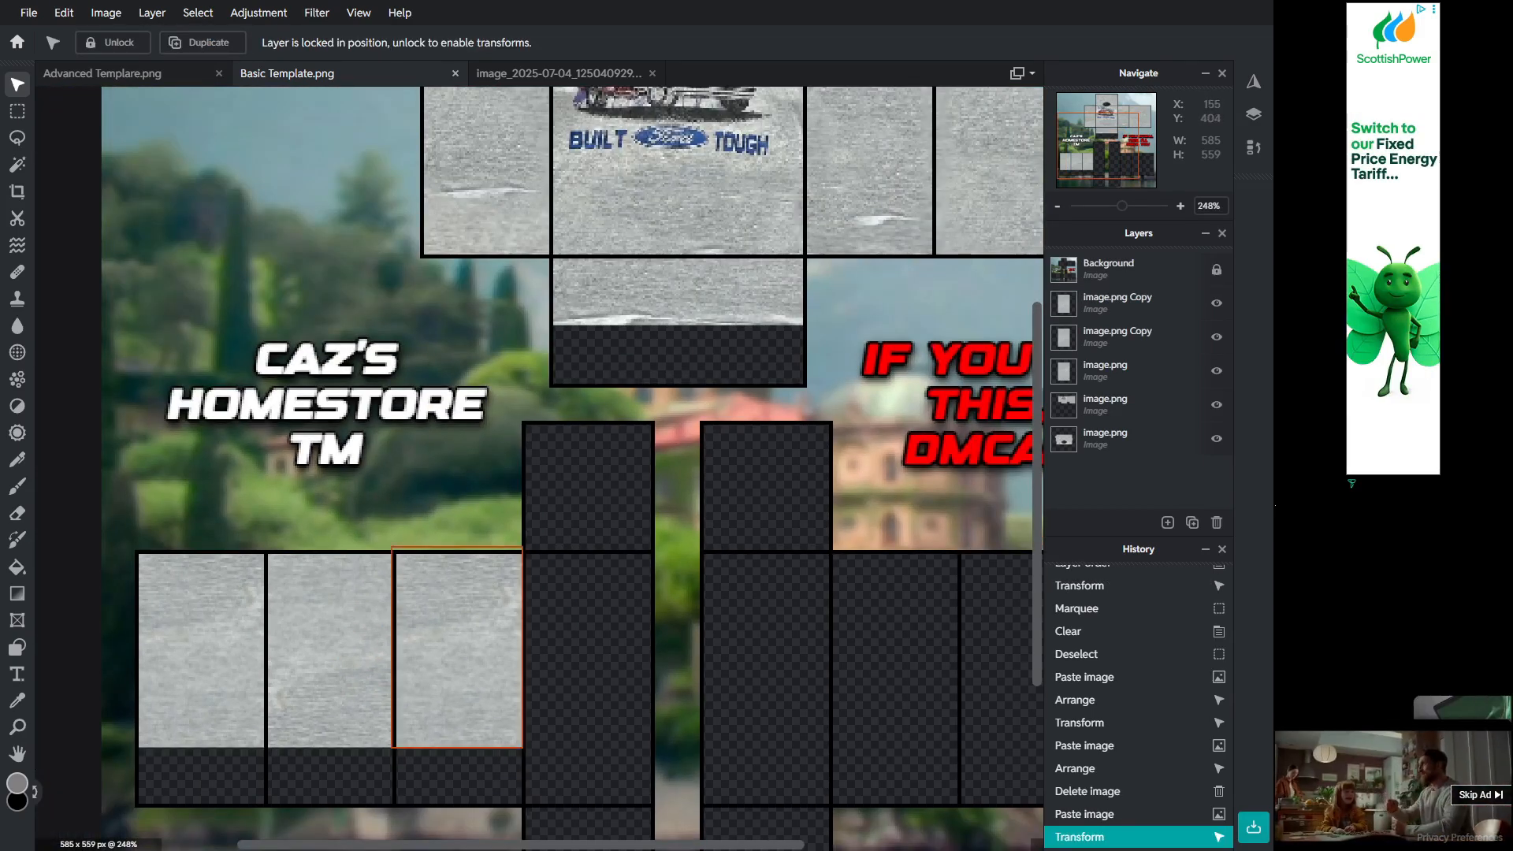
# Step: Paste another copy of the fabric patch and move it into the fourth lower panel
pyautogui.hotkey('ctrl', 'v')
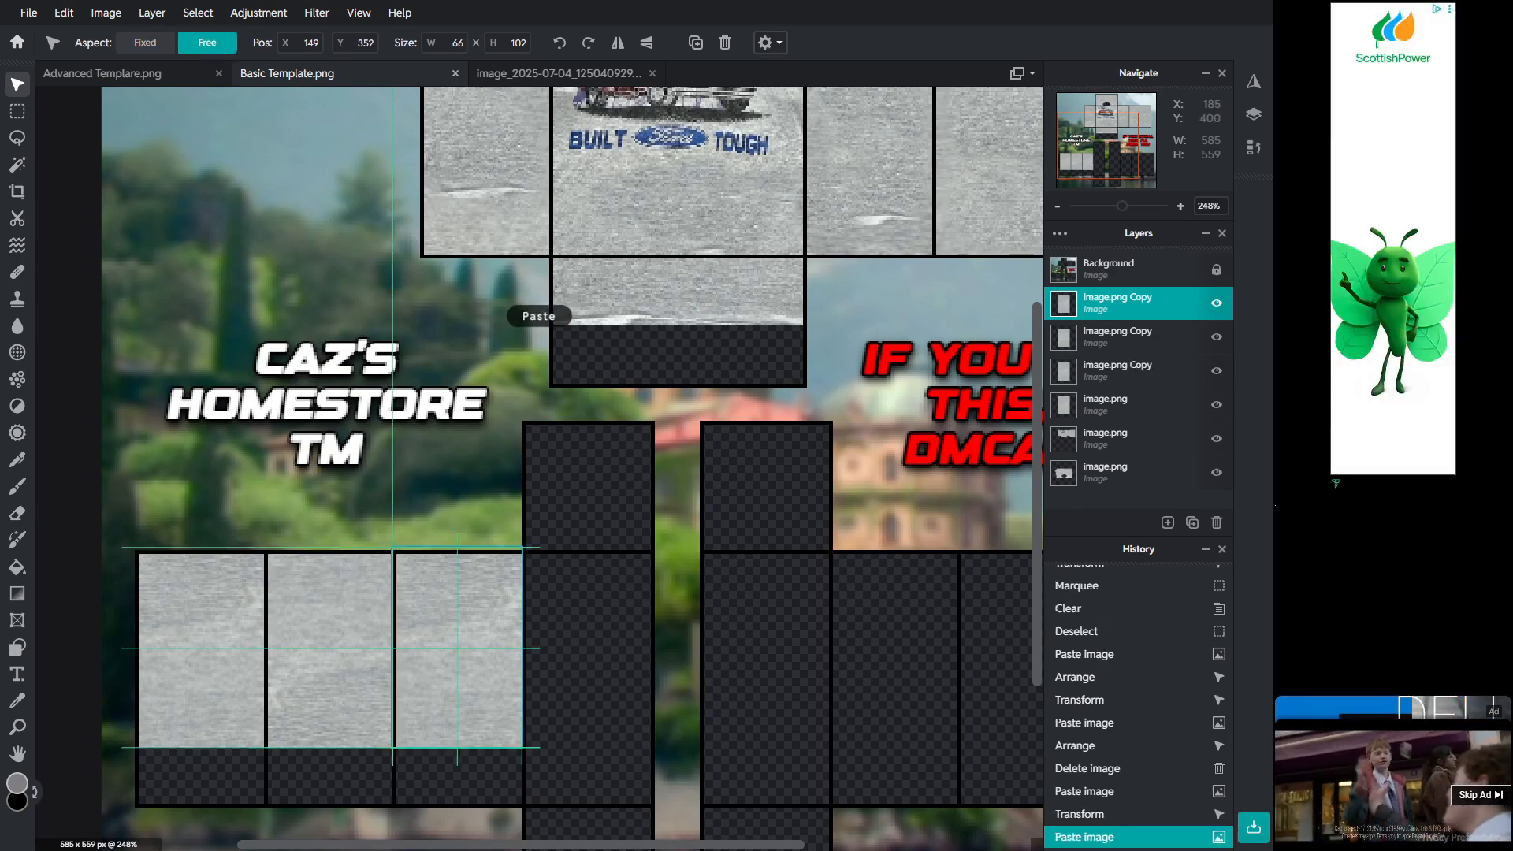
pyautogui.moveTo(464, 642); pyautogui.dragTo(593, 650)
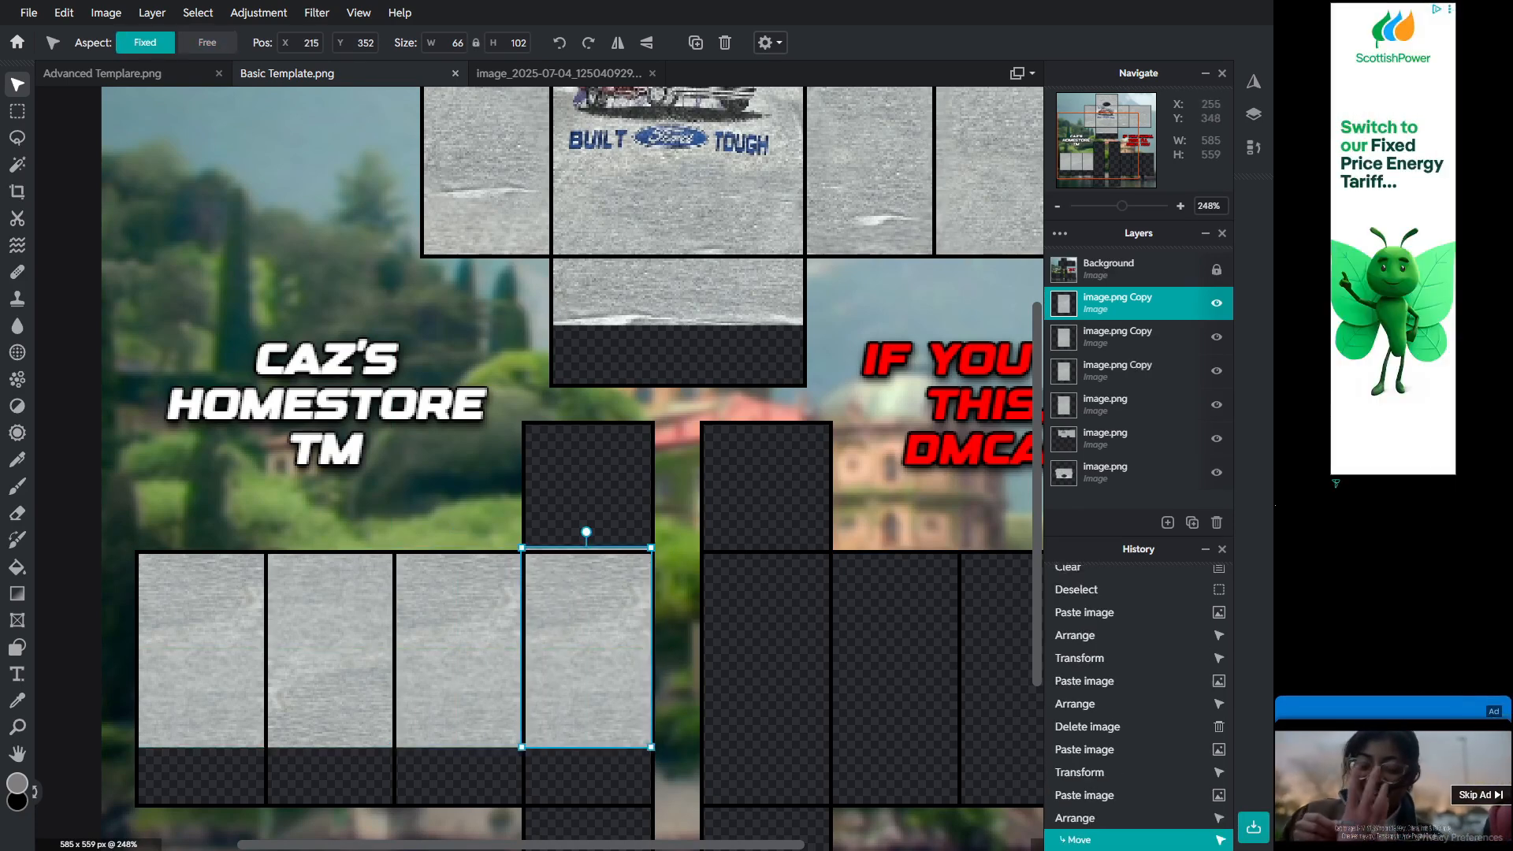
pyautogui.moveTo(651, 547); pyautogui.dragTo(651, 503)
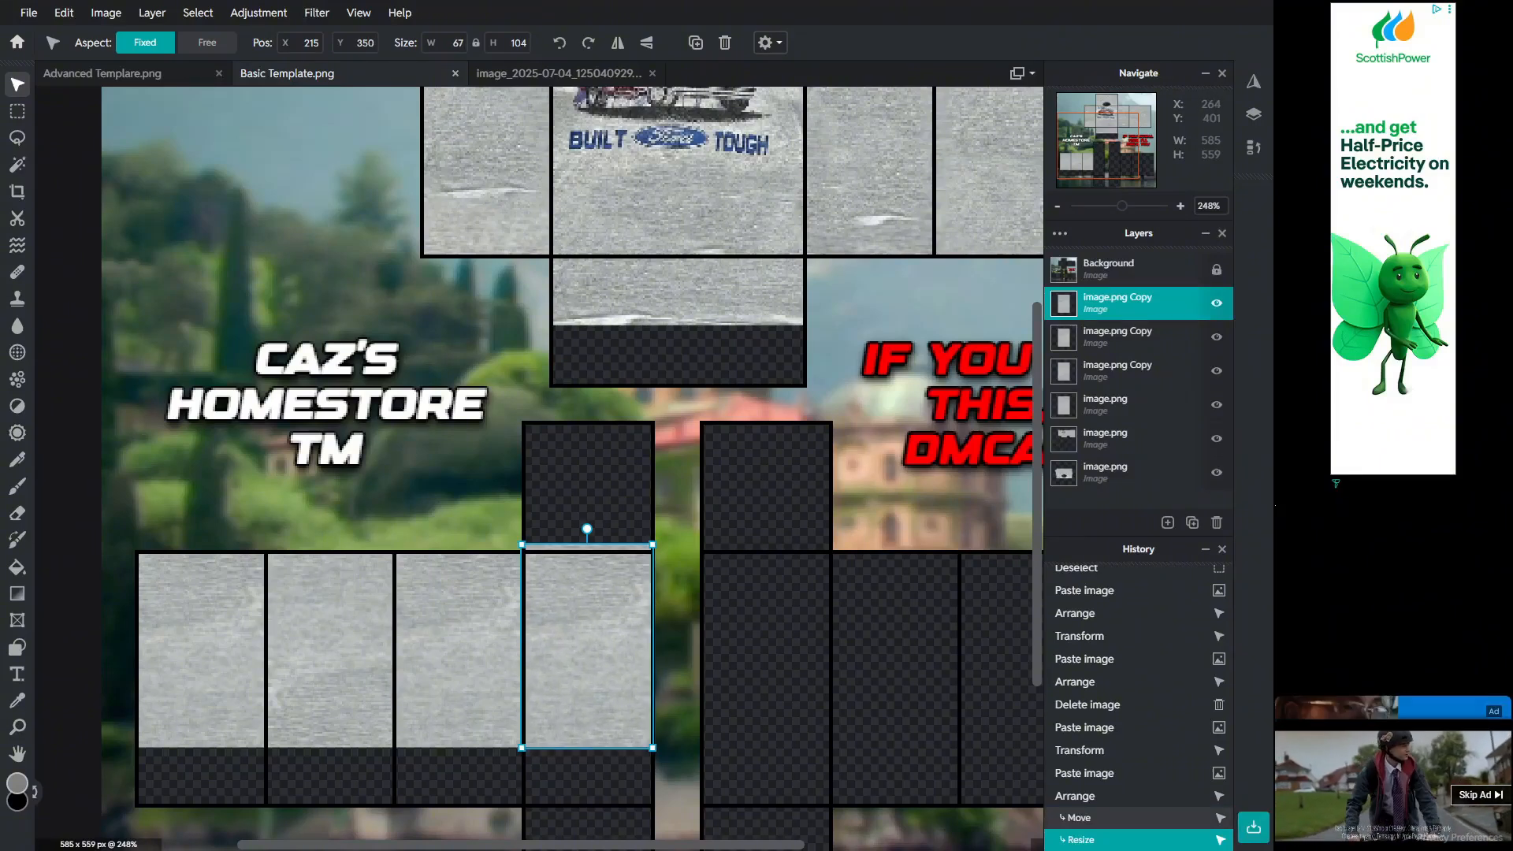
pyautogui.click(688, 607)
pyautogui.hotkey('ctrl', 'z')
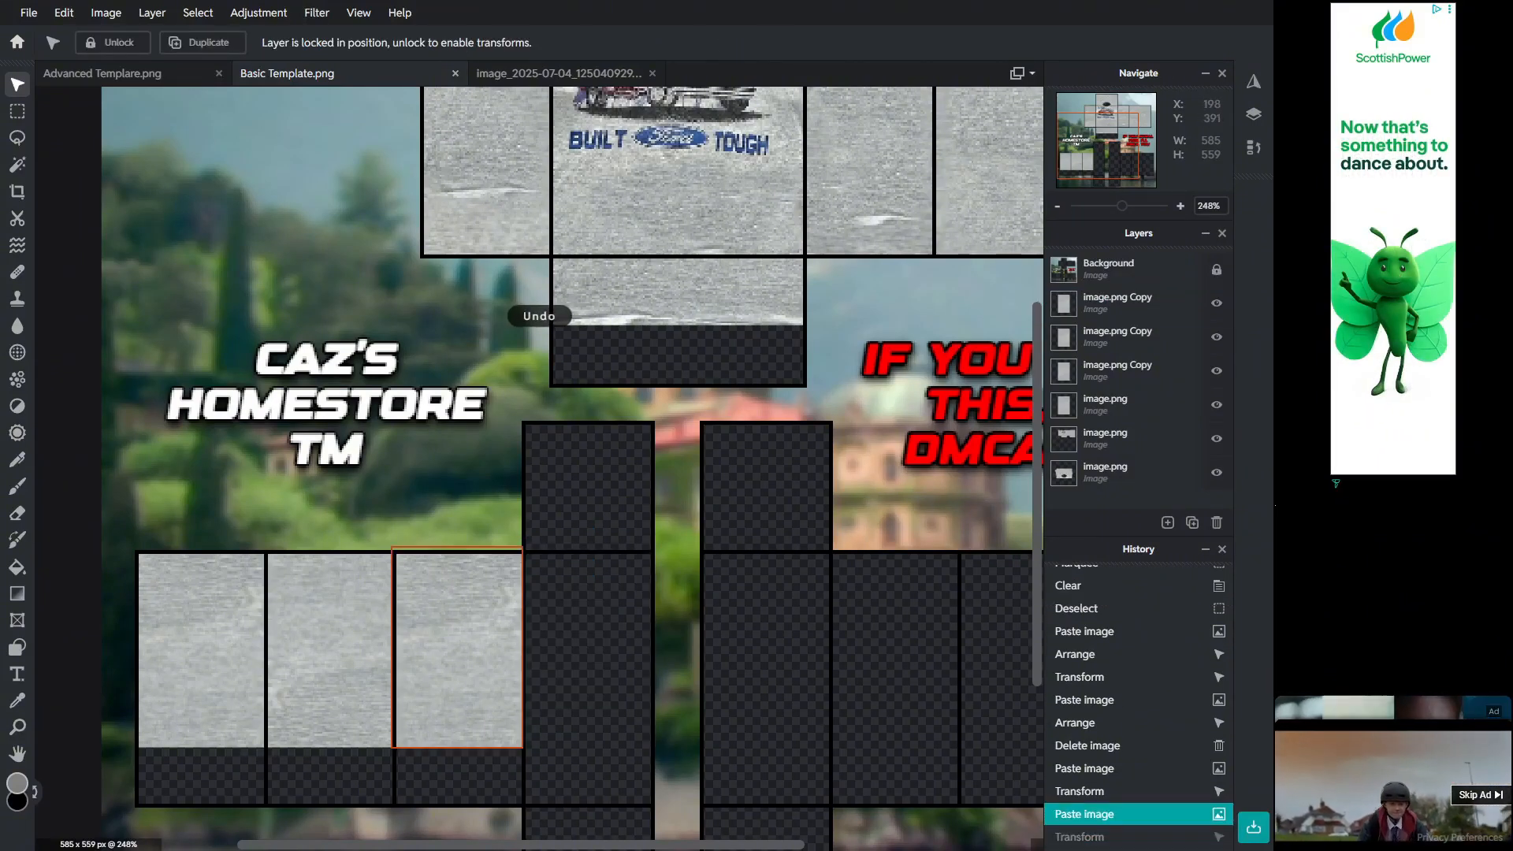
pyautogui.moveTo(521, 744); pyautogui.dragTo(643, 744)
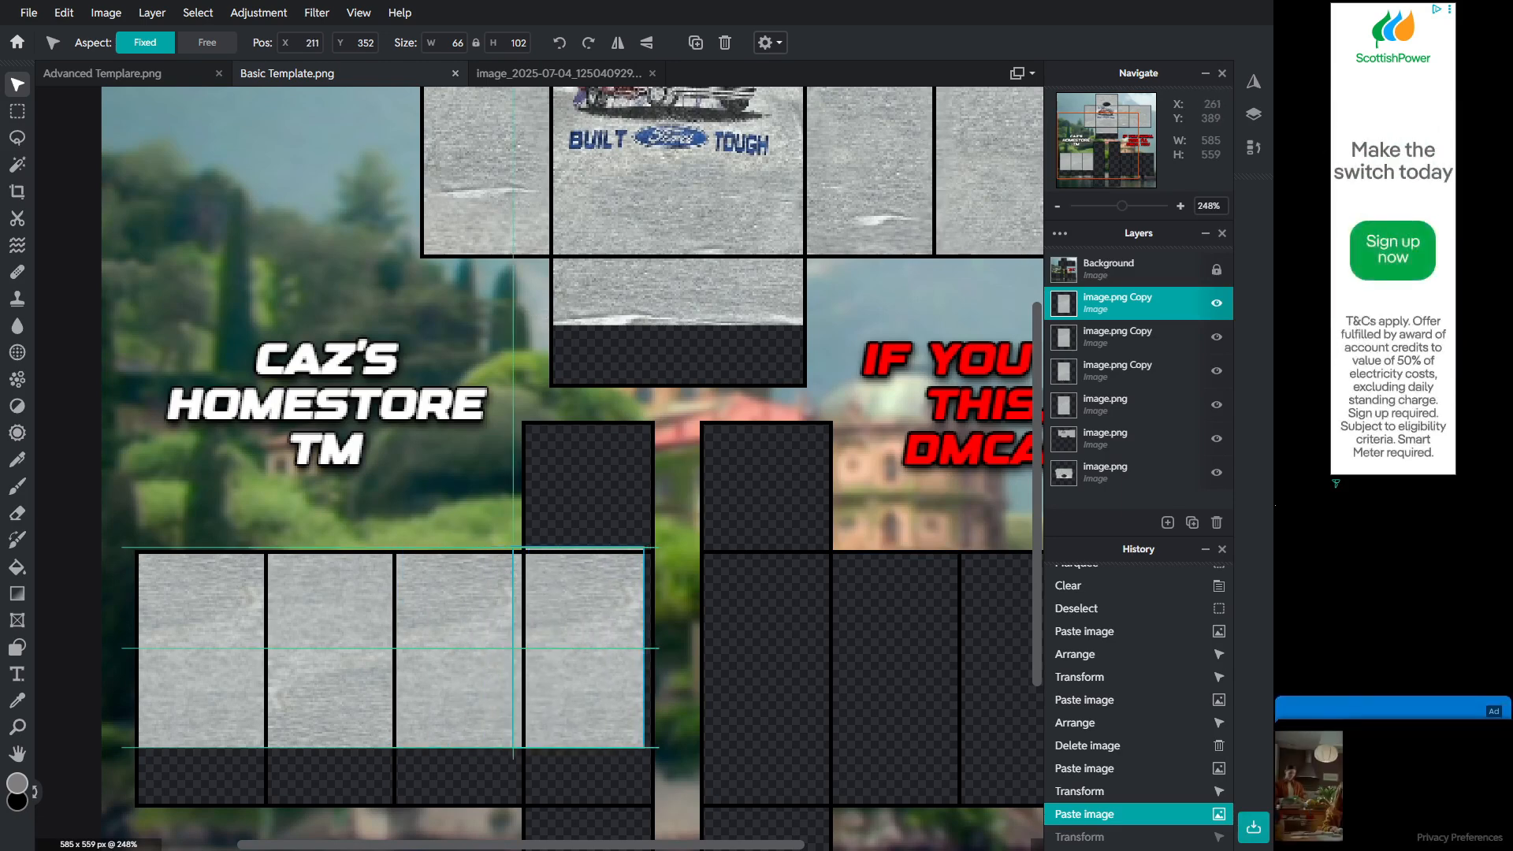
# Step: Paste another copy of the fabric patch and move it into the fifth lower panel
pyautogui.moveTo(611, 620); pyautogui.dragTo(620, 620)
pyautogui.click(611, 488)
pyautogui.click(627, 647)
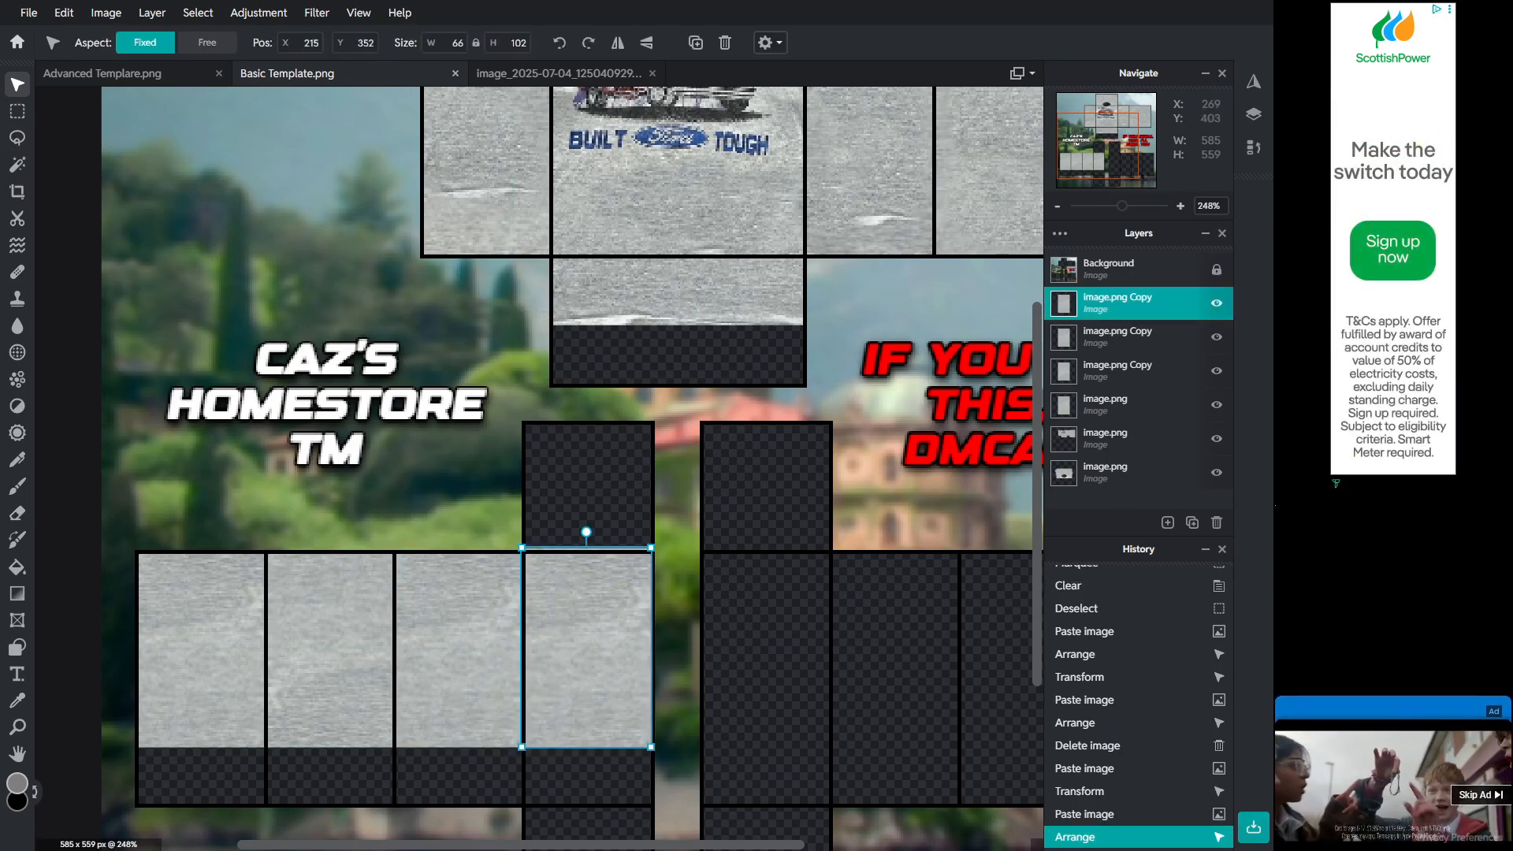
pyautogui.hotkey('ctrl', 'v')
pyautogui.moveTo(610, 646); pyautogui.dragTo(786, 644)
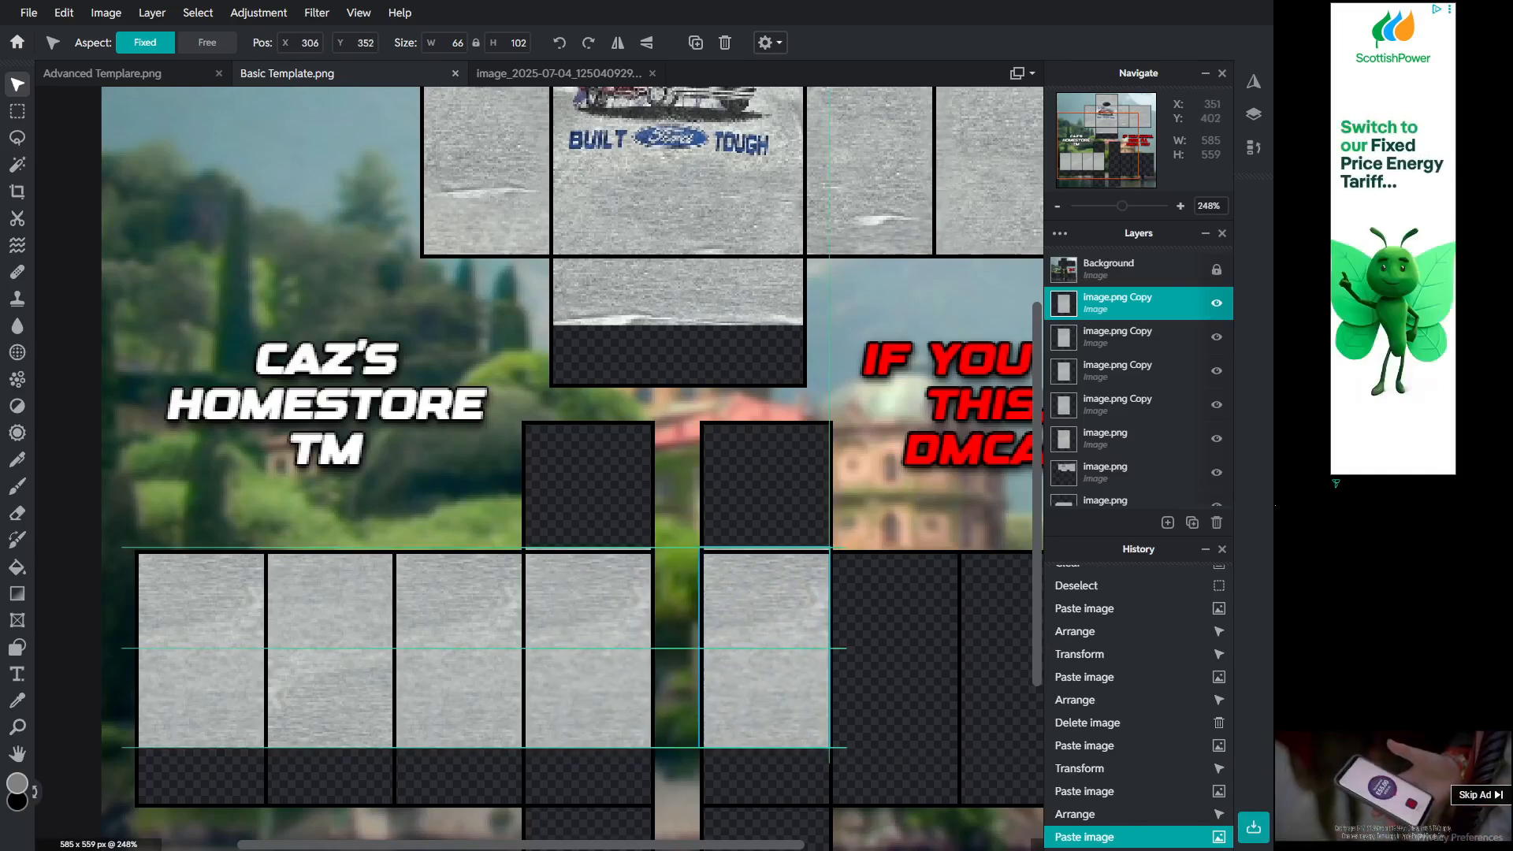
# Step: Paste more fabric patch copies and move them into the remaining lower panels on the right side
pyautogui.hotkey('ctrl', 'v')
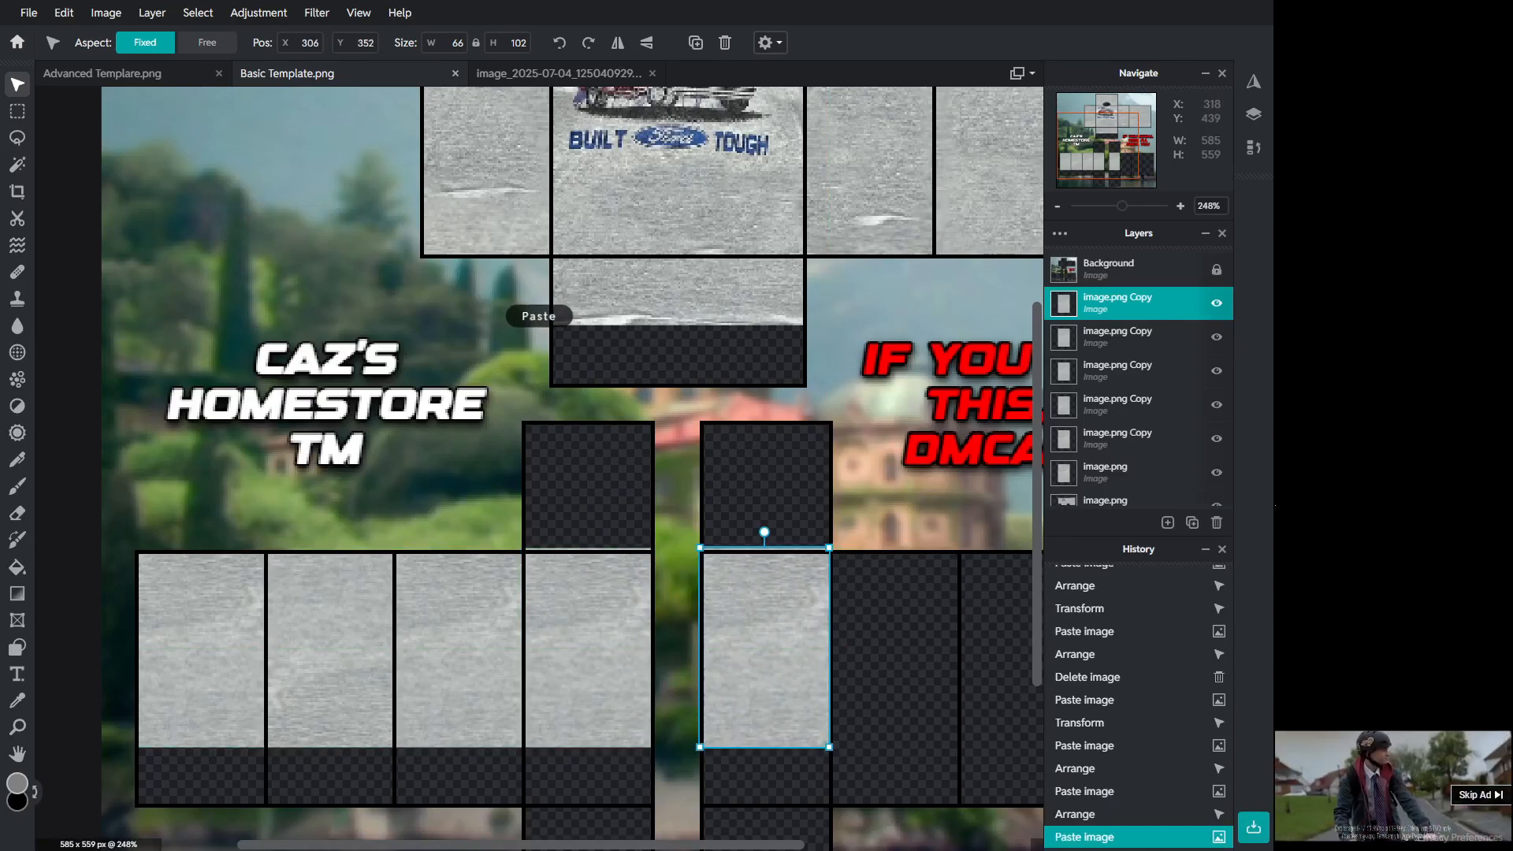
pyautogui.hscroll(4, 540, 465)
pyautogui.moveTo(505, 645); pyautogui.dragTo(634, 645)
pyautogui.moveTo(665, 695); pyautogui.dragTo(665, 695)
pyautogui.moveTo(523, 688); pyautogui.dragTo(890, 690)
pyautogui.hotkey('ctrl', 'c')
pyautogui.hotkey('ctrl', 'v')
pyautogui.rightClick(876, 598)
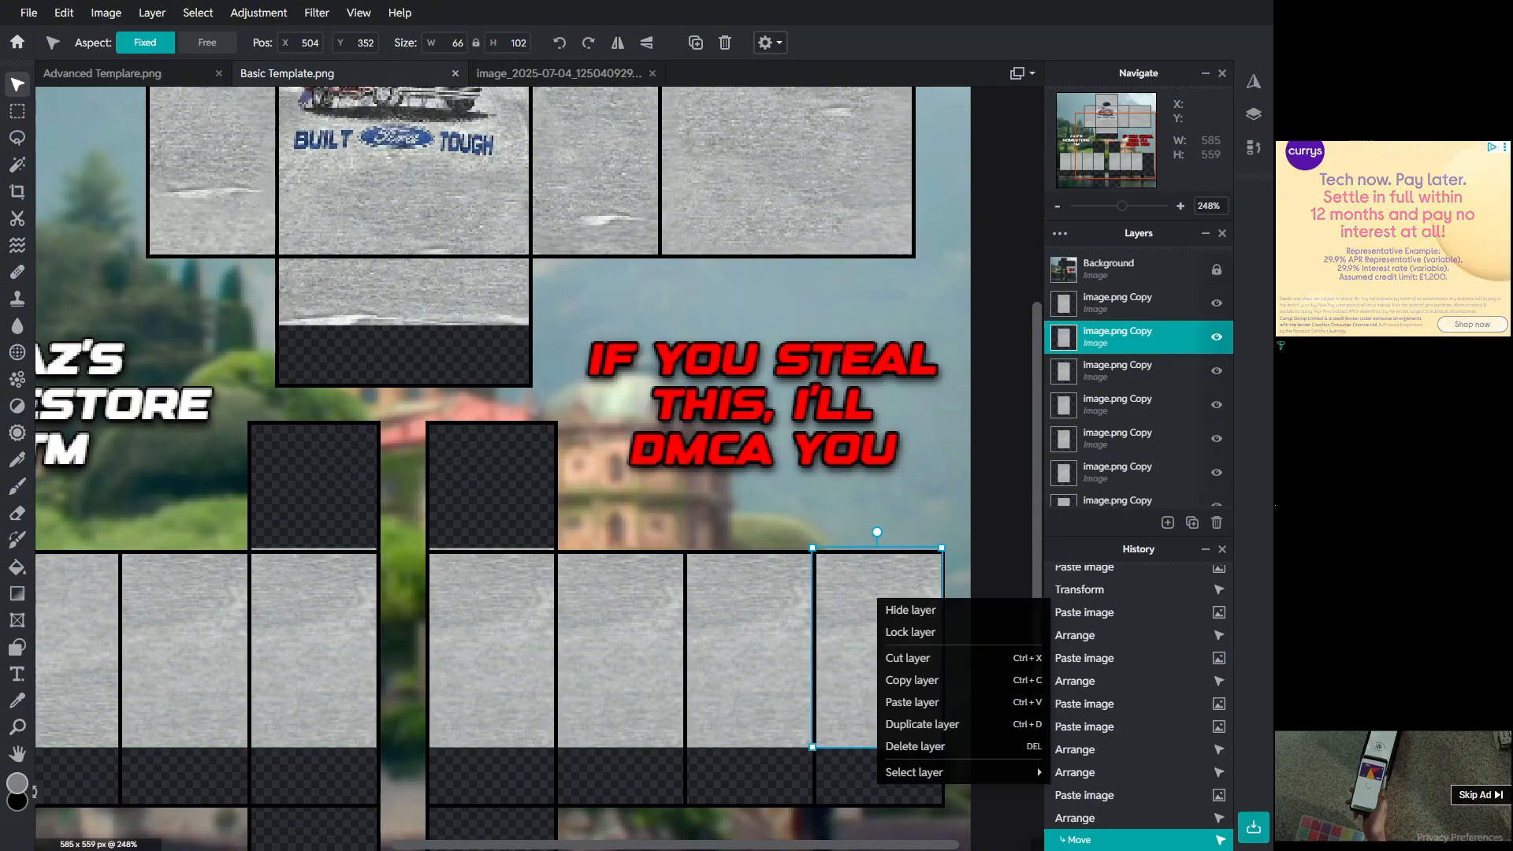
pyautogui.click(867, 622)
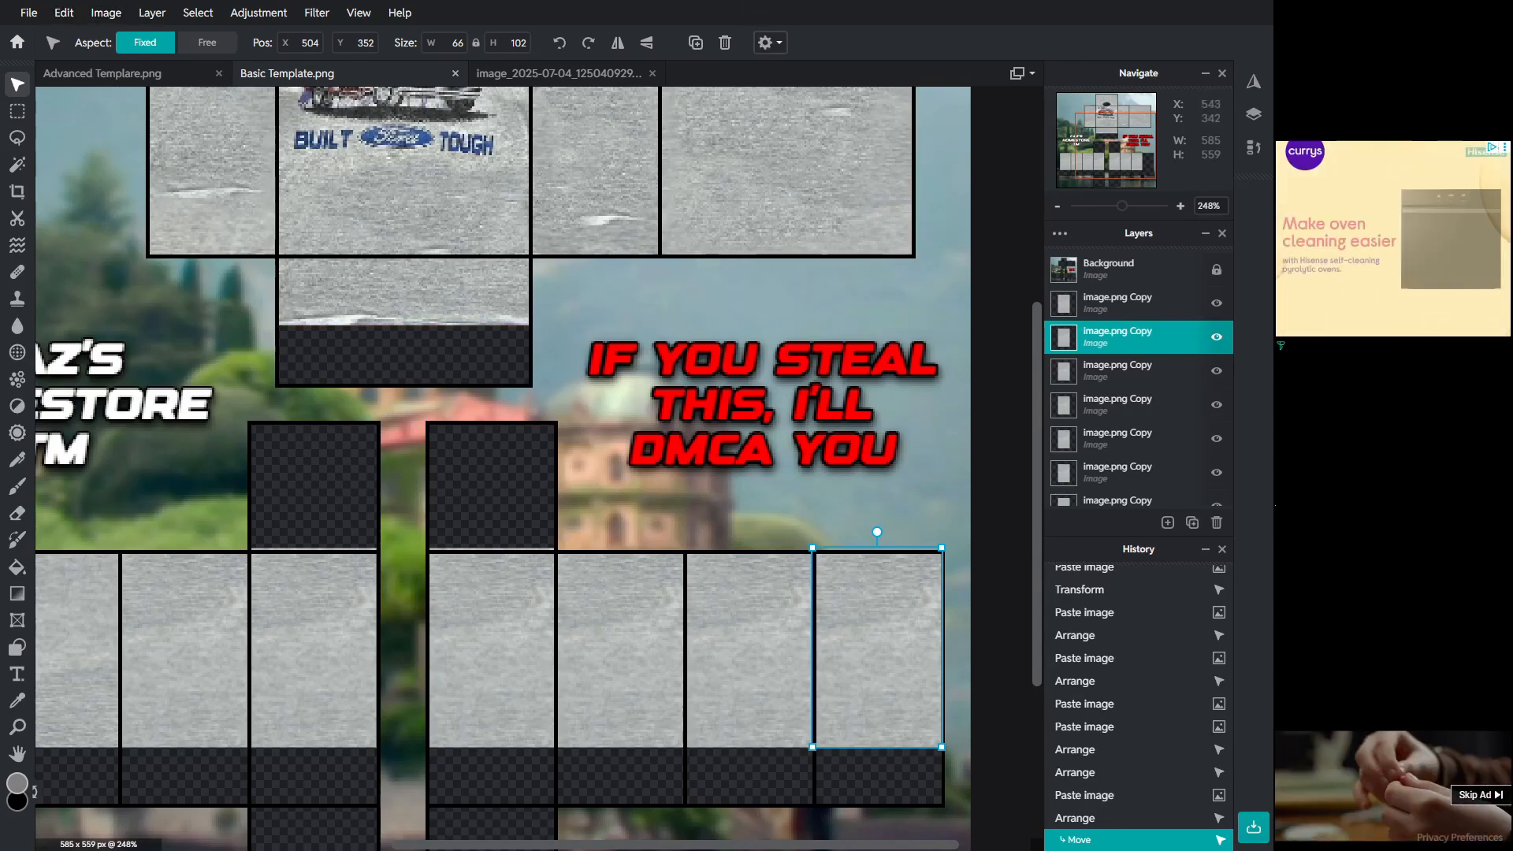
# Step: Rotate the fabric patches in the sixth and eighth lower panels 180 degrees
pyautogui.moveTo(878, 532); pyautogui.dragTo(878, 762)
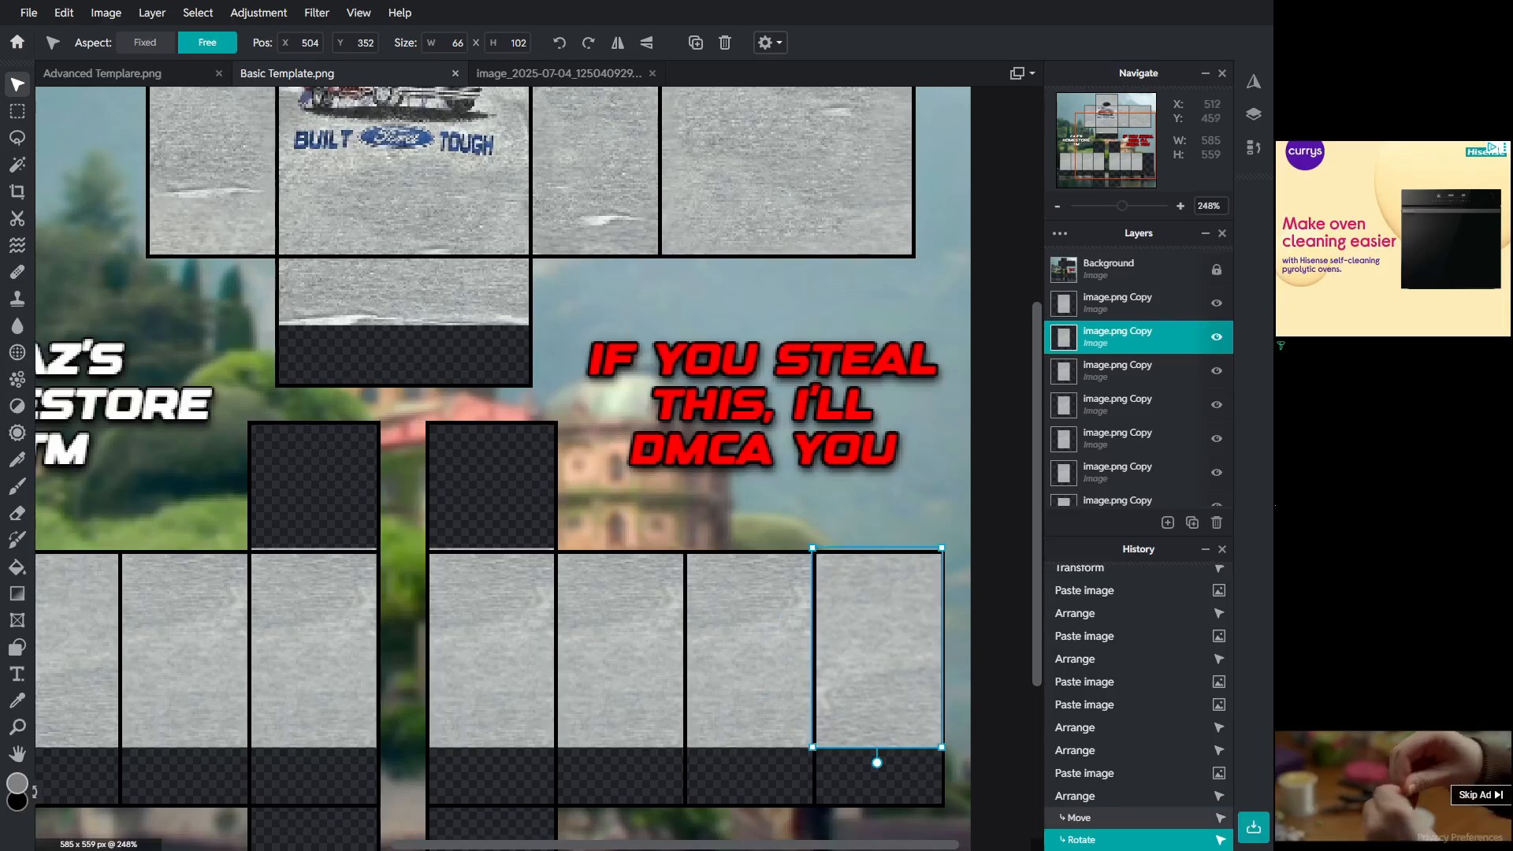
pyautogui.keyDown('shift'); pyautogui.click(751, 662); pyautogui.keyUp('shift')
pyautogui.keyDown('shift'); pyautogui.click(636, 618); pyautogui.keyUp('shift')
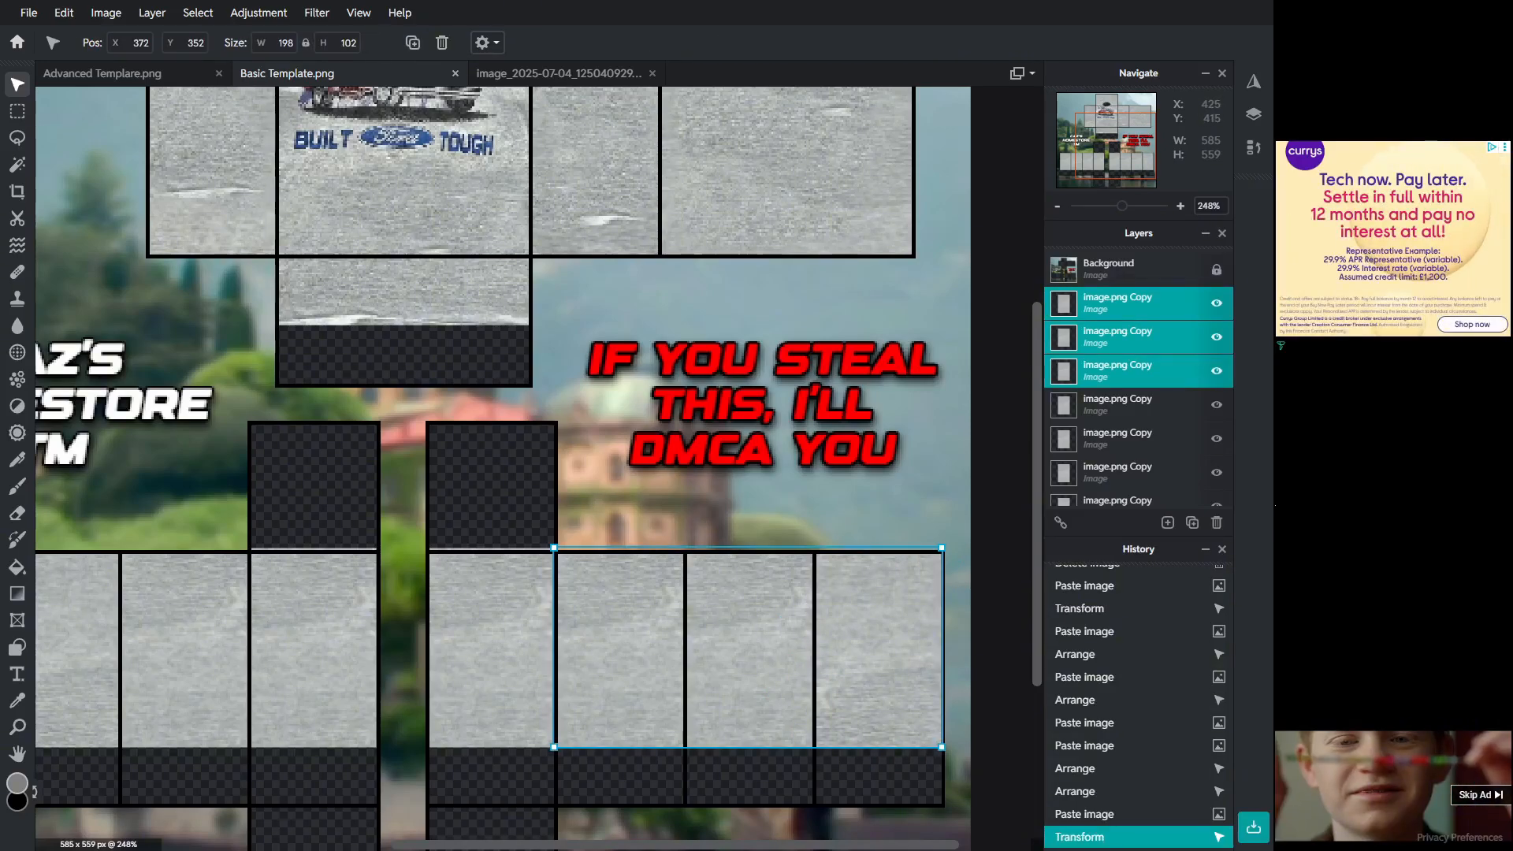
pyautogui.click(619, 774)
pyautogui.moveTo(614, 698); pyautogui.dragTo(614, 691)
pyautogui.hotkey('ctrl', 'z')
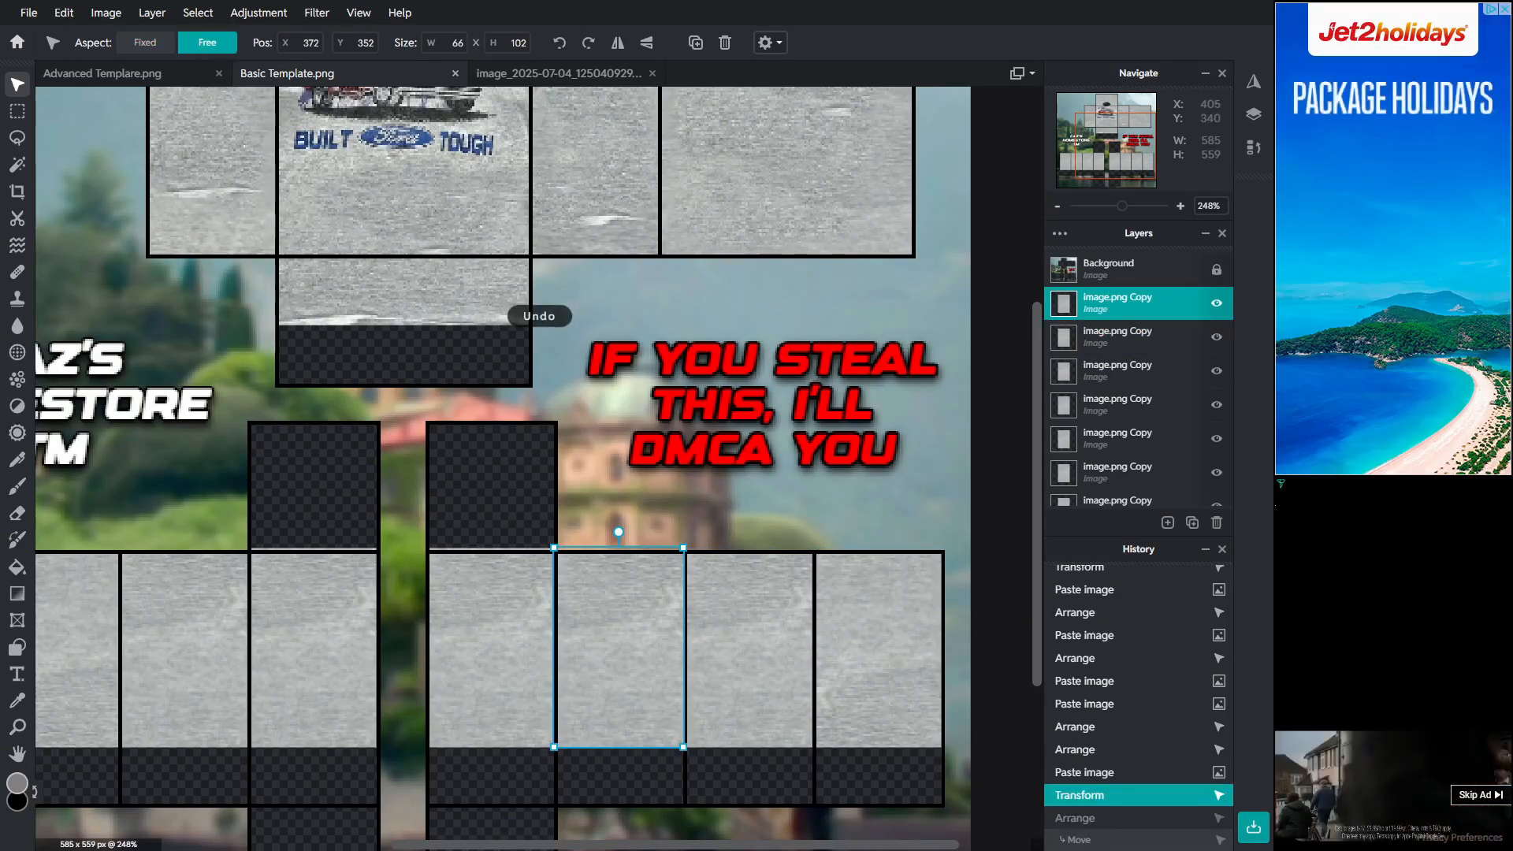
pyautogui.moveTo(618, 531); pyautogui.dragTo(619, 763)
# Step: Review the filled lower panels of the shirt template at different zoom levels
pyautogui.click(748, 651)
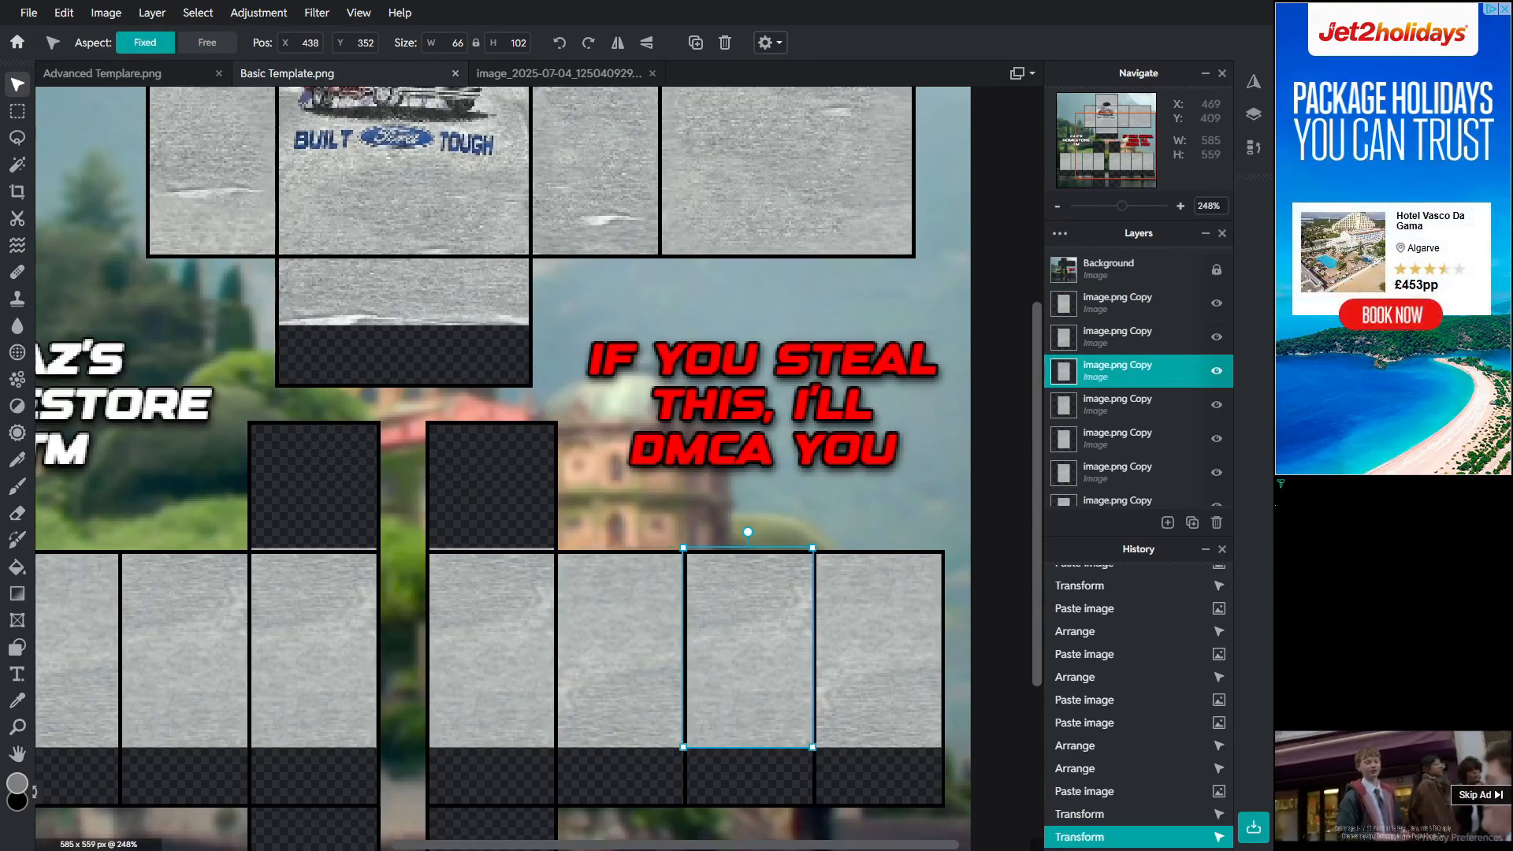
pyautogui.moveTo(796, 845); pyautogui.dragTo(712, 845)
pyautogui.scroll(-4, 772, 777)
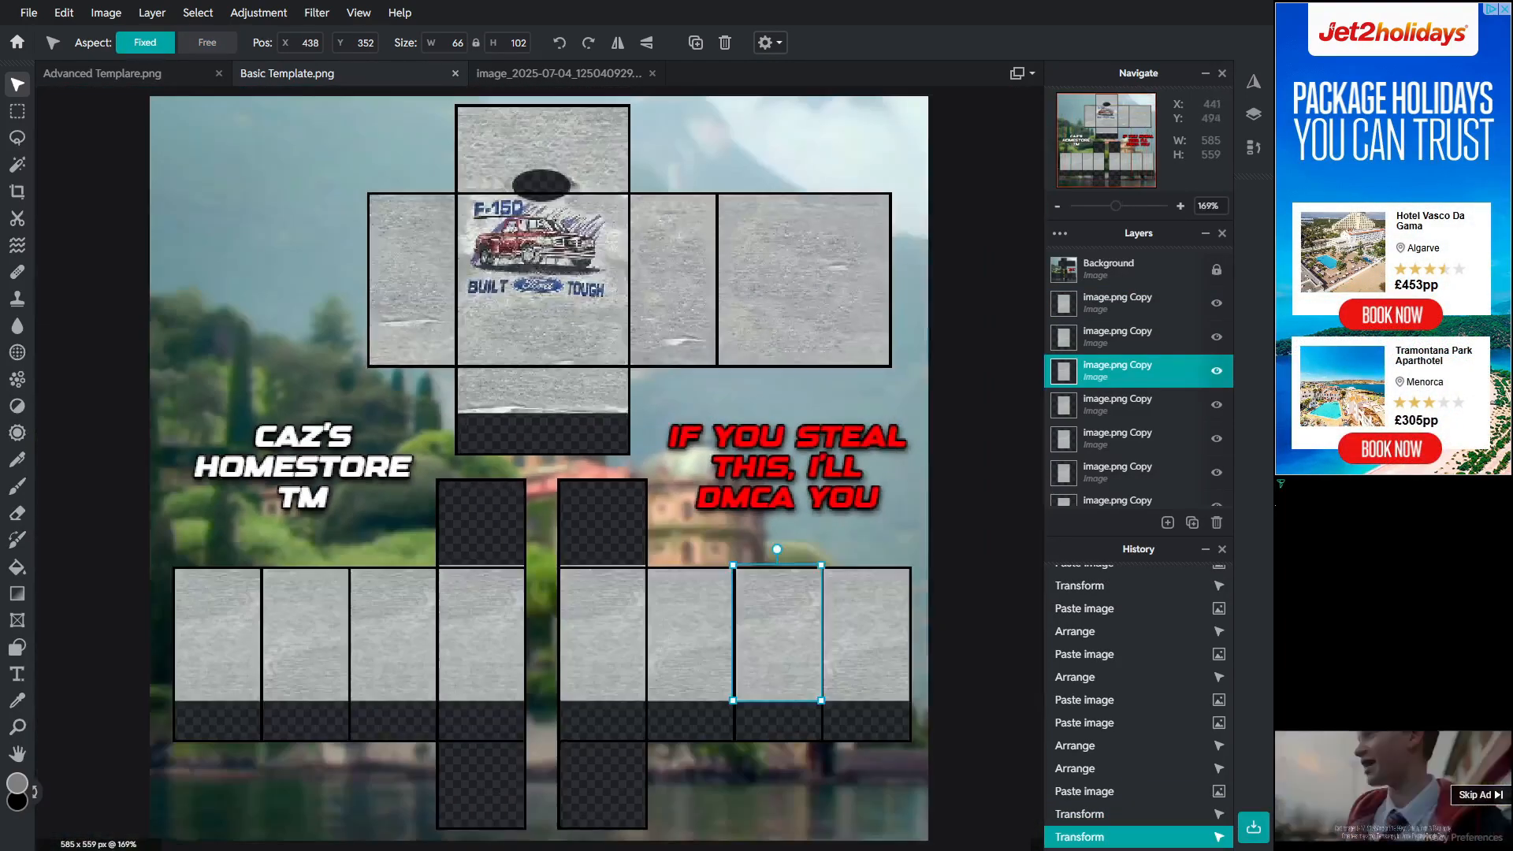
pyautogui.click(778, 784)
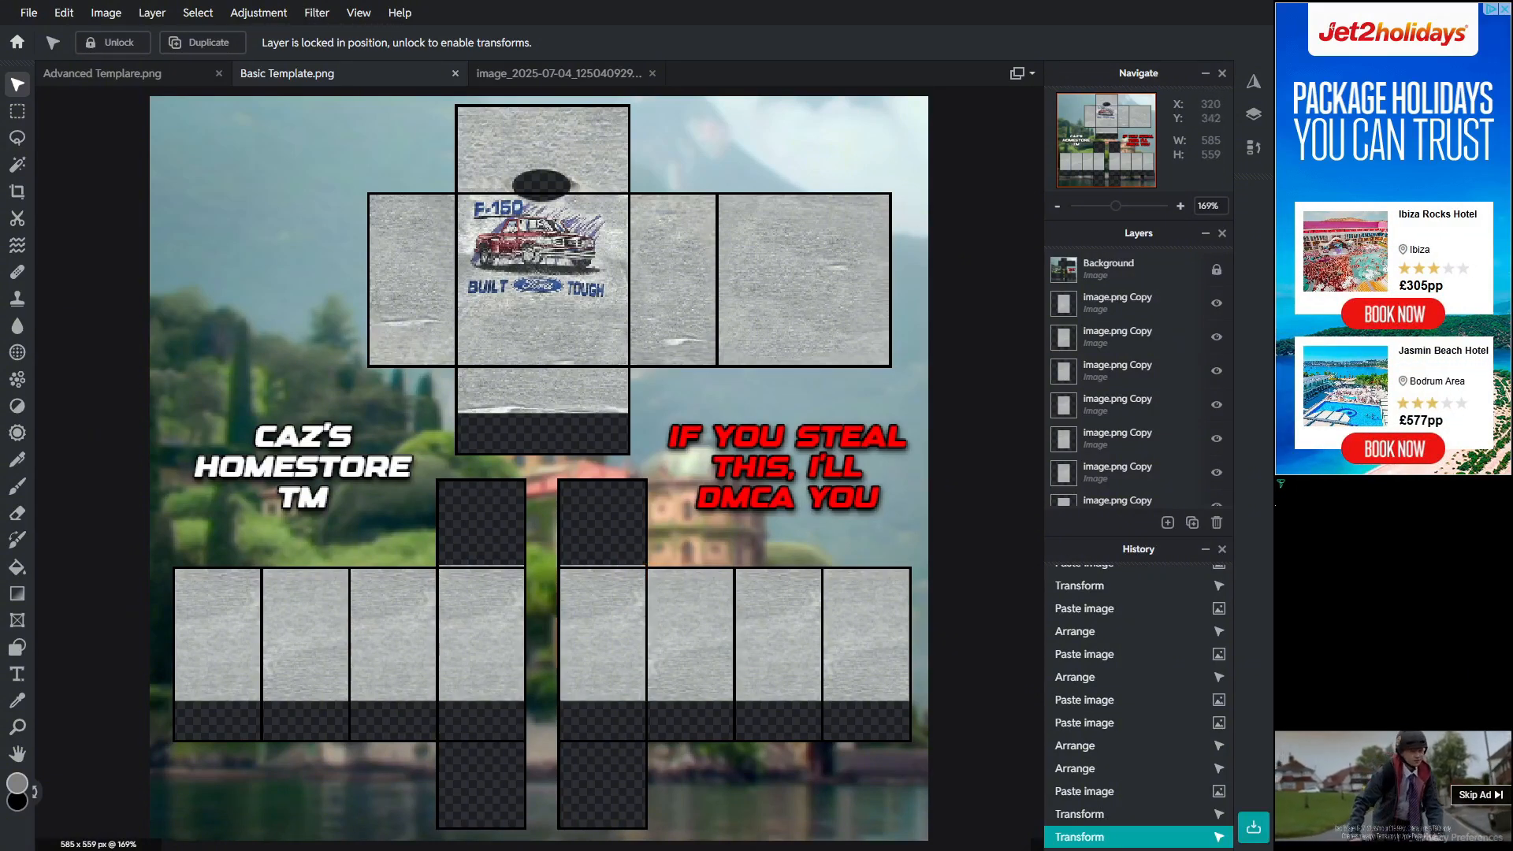
pyautogui.scroll(2, 583, 591)
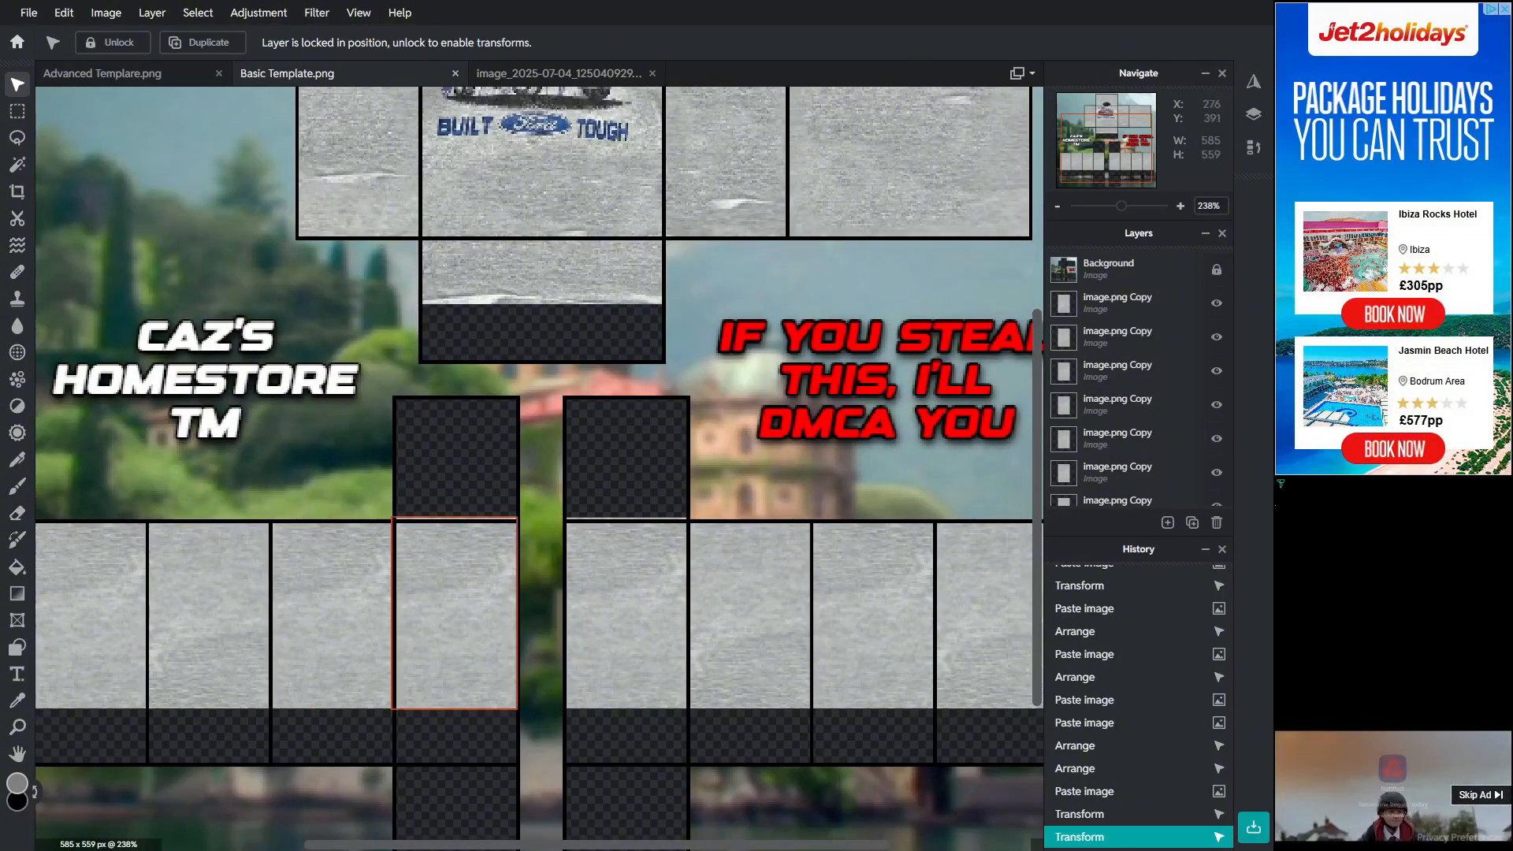
pyautogui.click(508, 591)
pyautogui.click(241, 148)
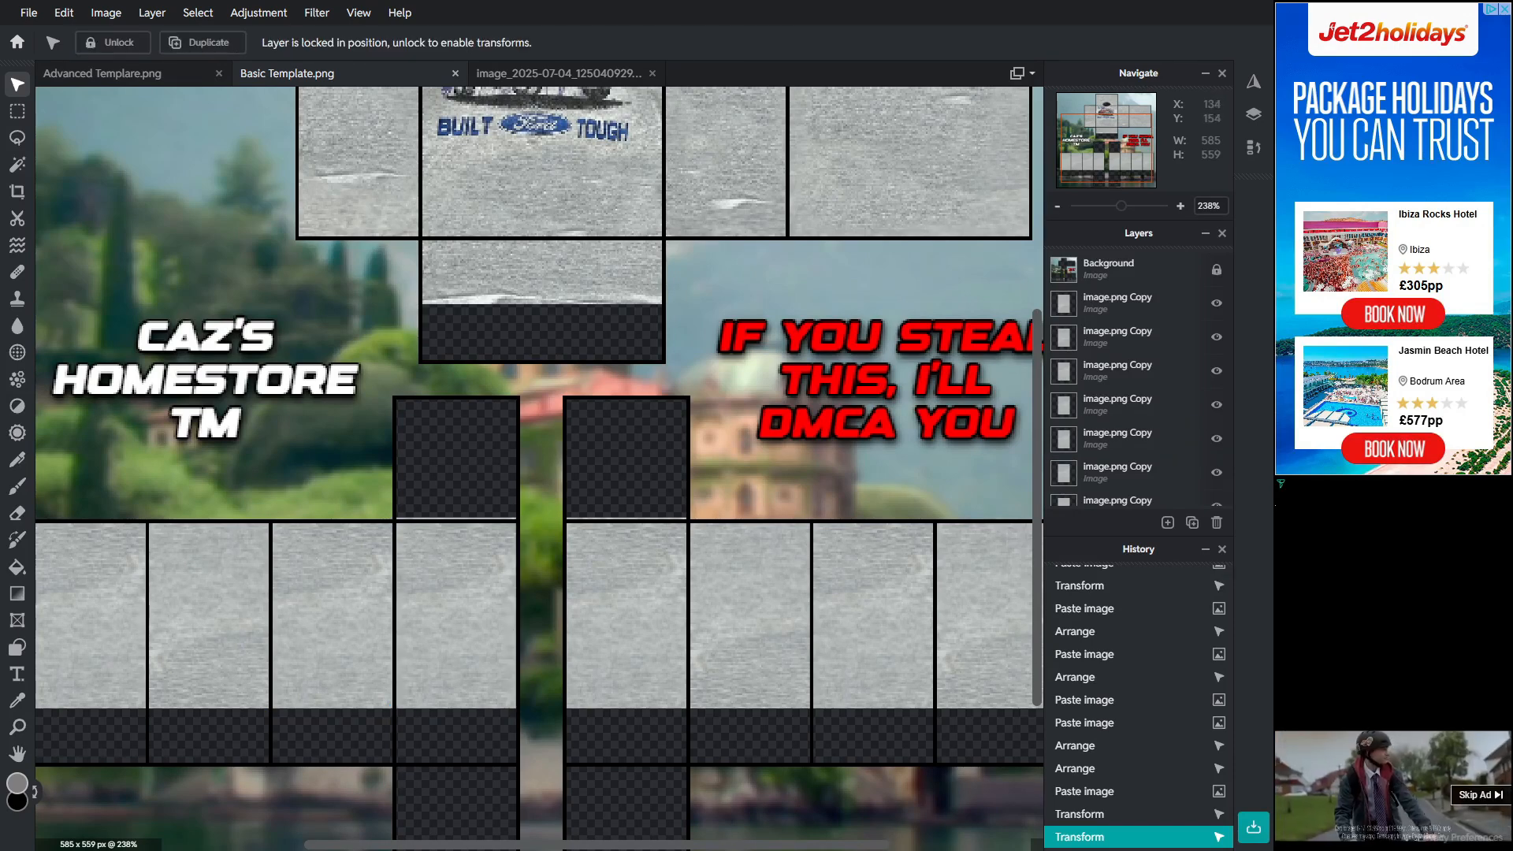
# Step: On the tee photo, select a small square patch of blank fabric and copy it
pyautogui.click(558, 73)
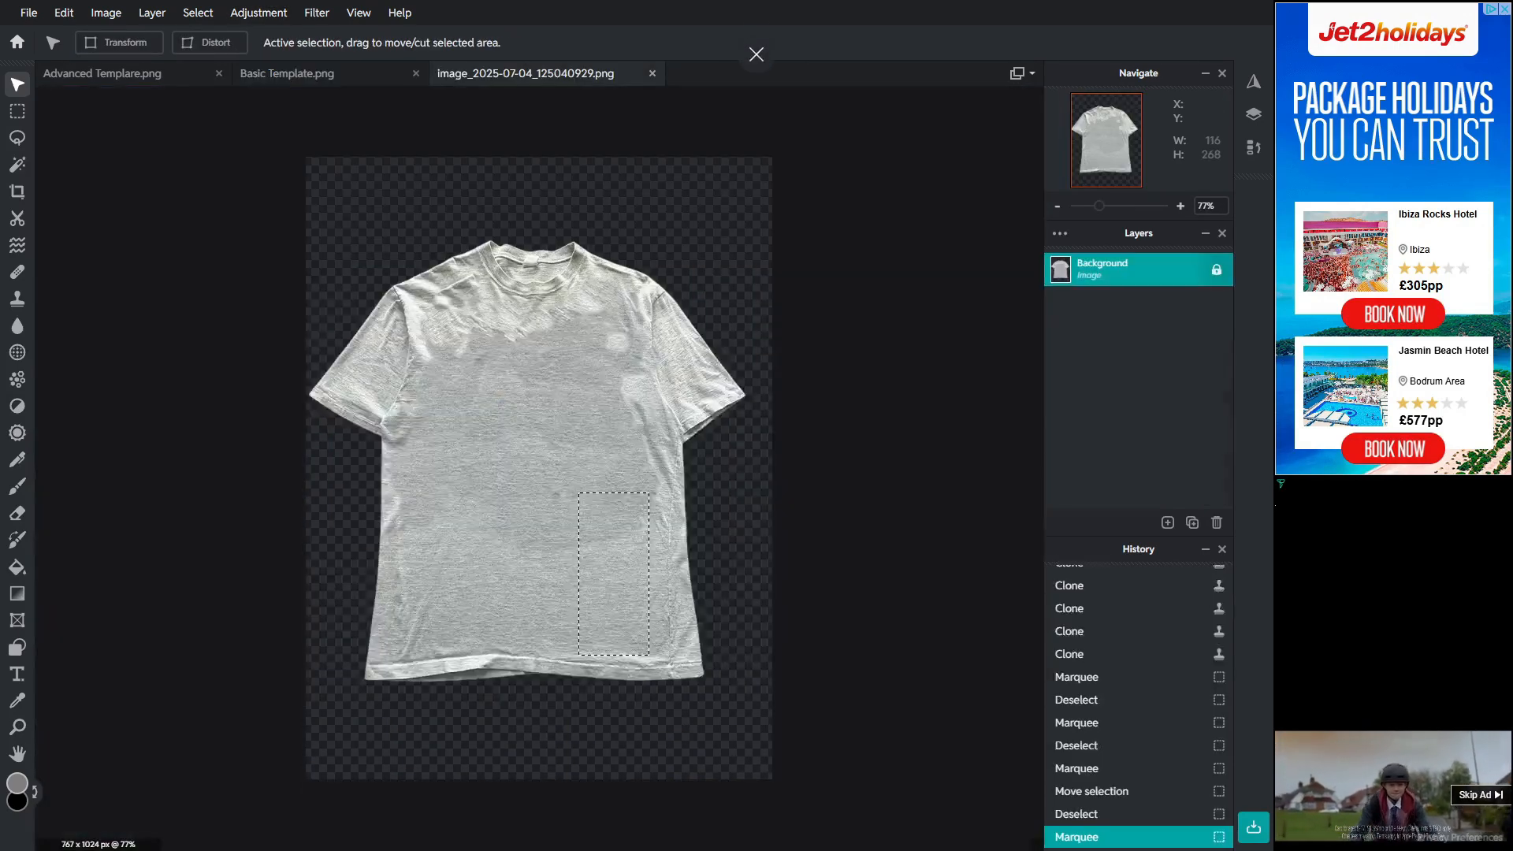
pyautogui.scroll(-2, 539, 468)
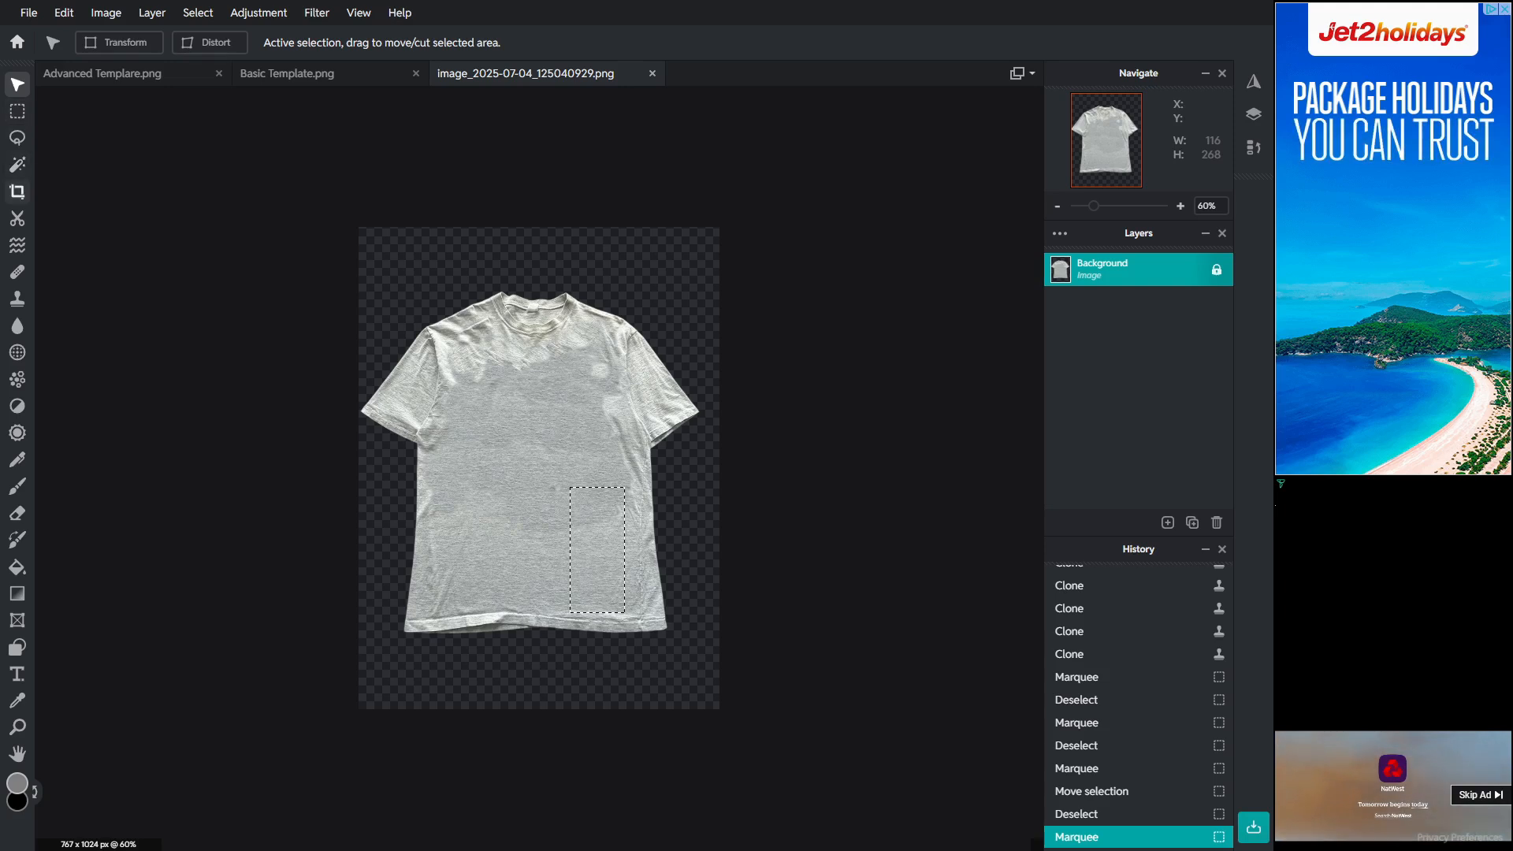
pyautogui.click(17, 111)
pyautogui.click(464, 513)
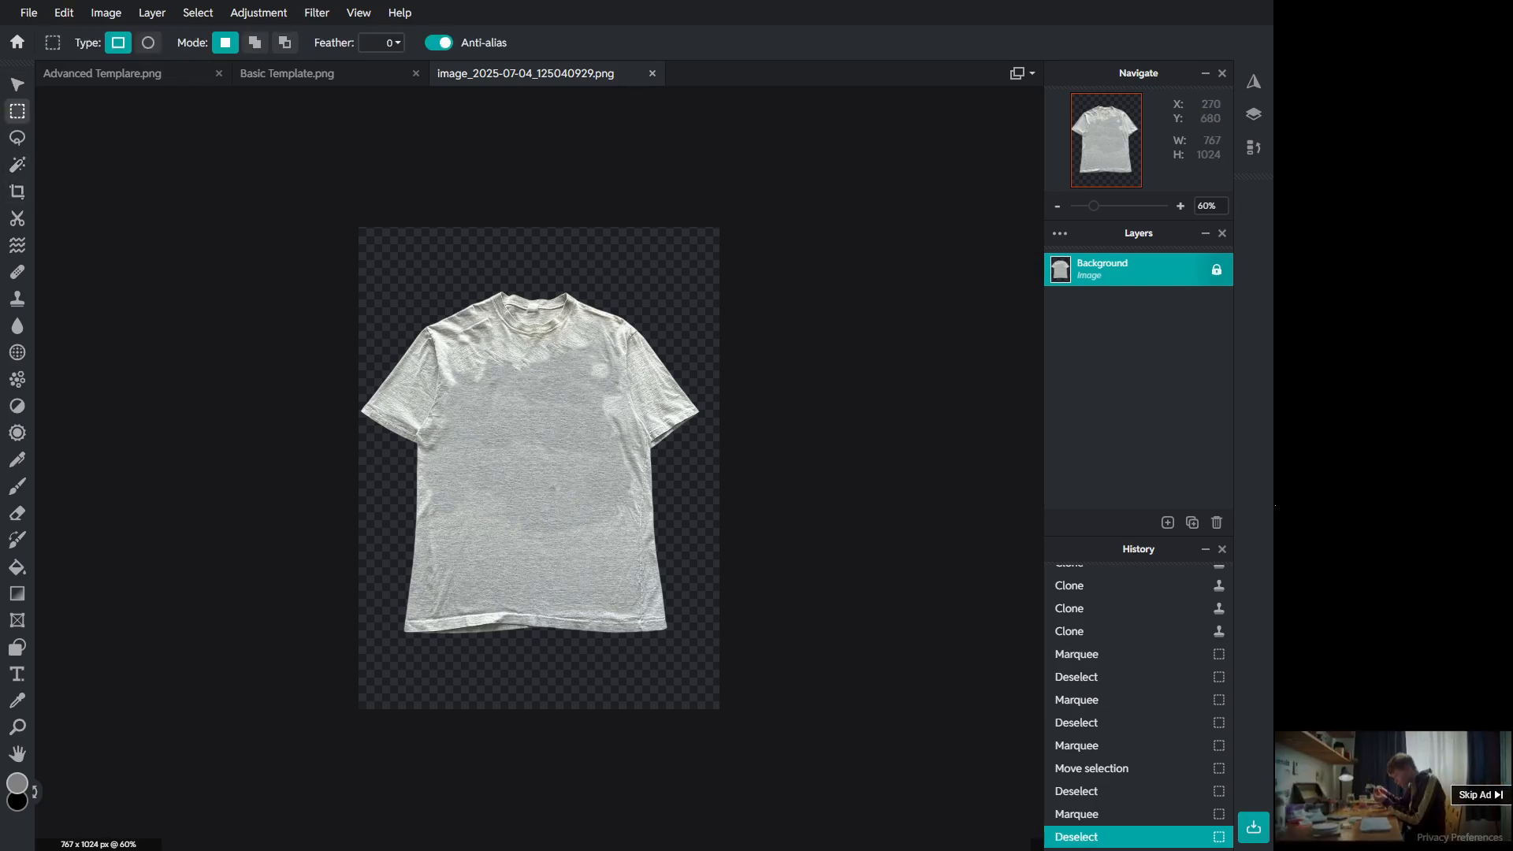
pyautogui.moveTo(523, 585); pyautogui.dragTo(529, 587)
pyautogui.hotkey('ctrl', 'c')
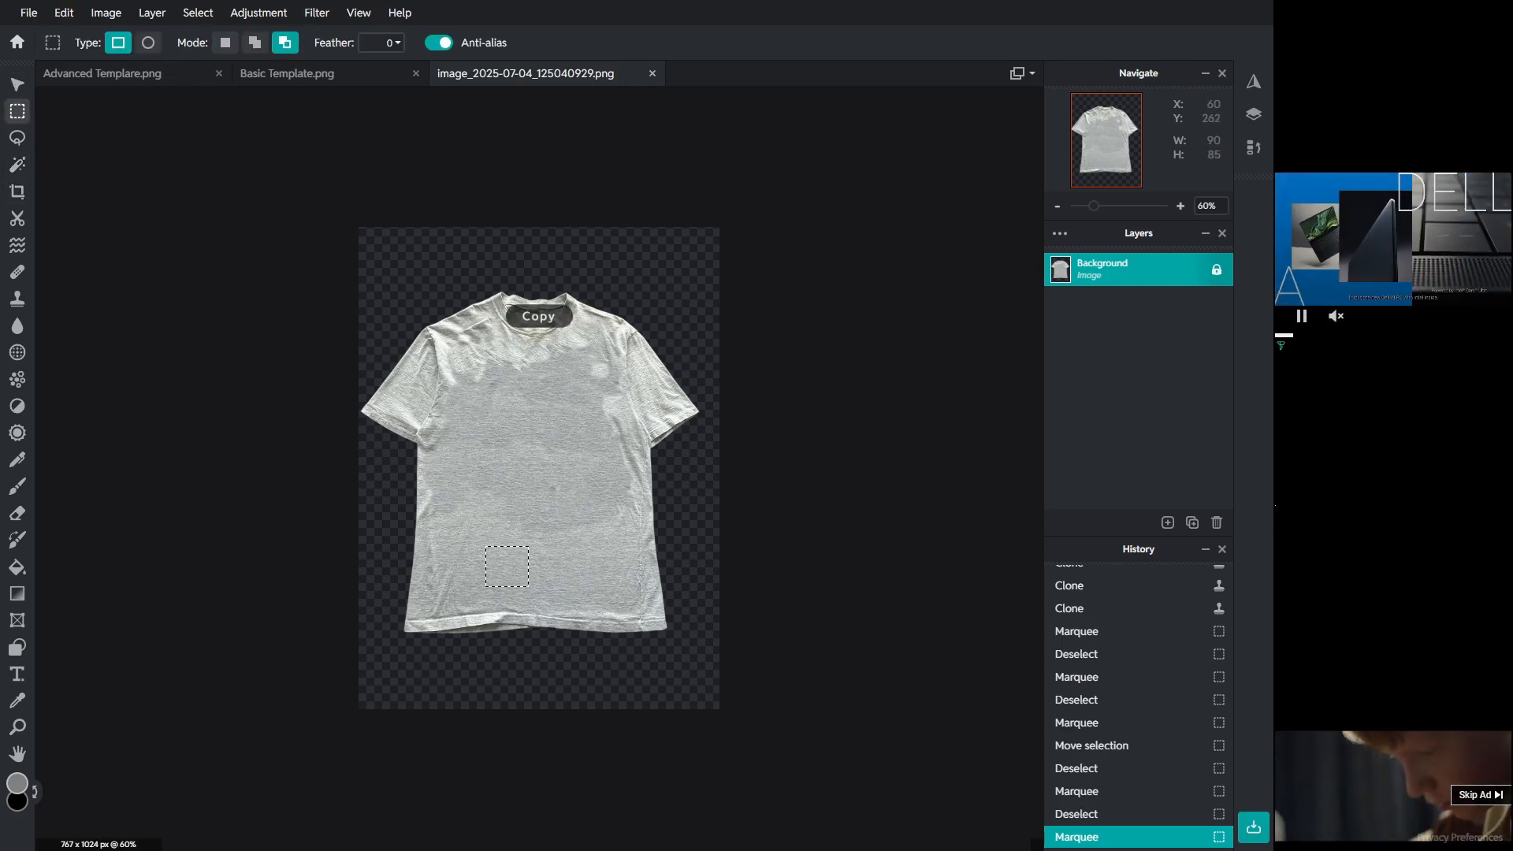
# Step: Paste the square fabric patch into Basic Template, reorder its layer, and move it over the left small upper panel
pyautogui.click(118, 74)
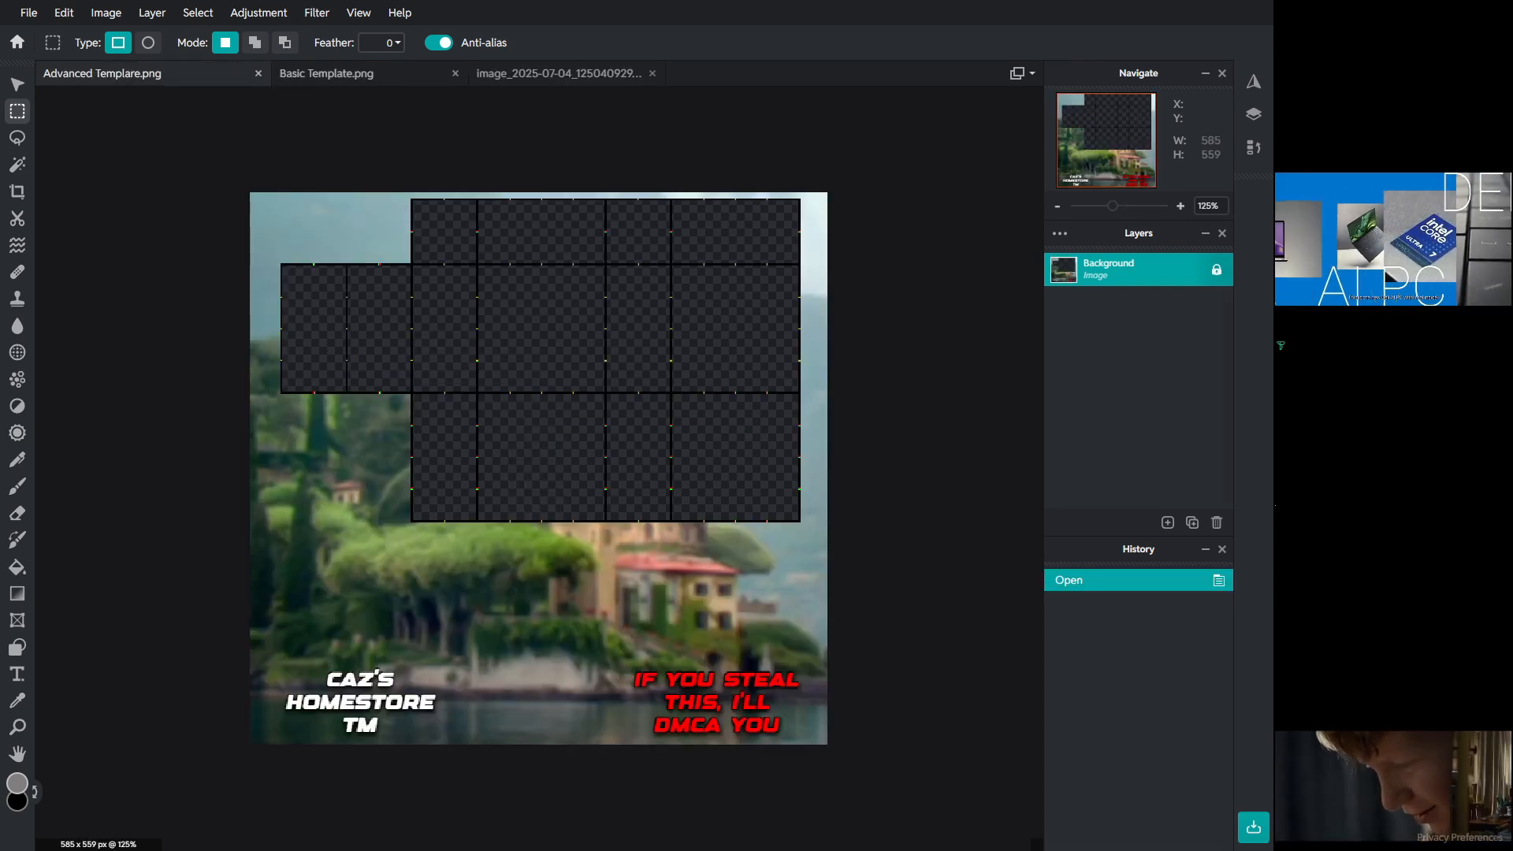
pyautogui.click(327, 73)
pyautogui.hotkey('ctrl', 'v')
pyautogui.hotkey('ctrl', 'v')
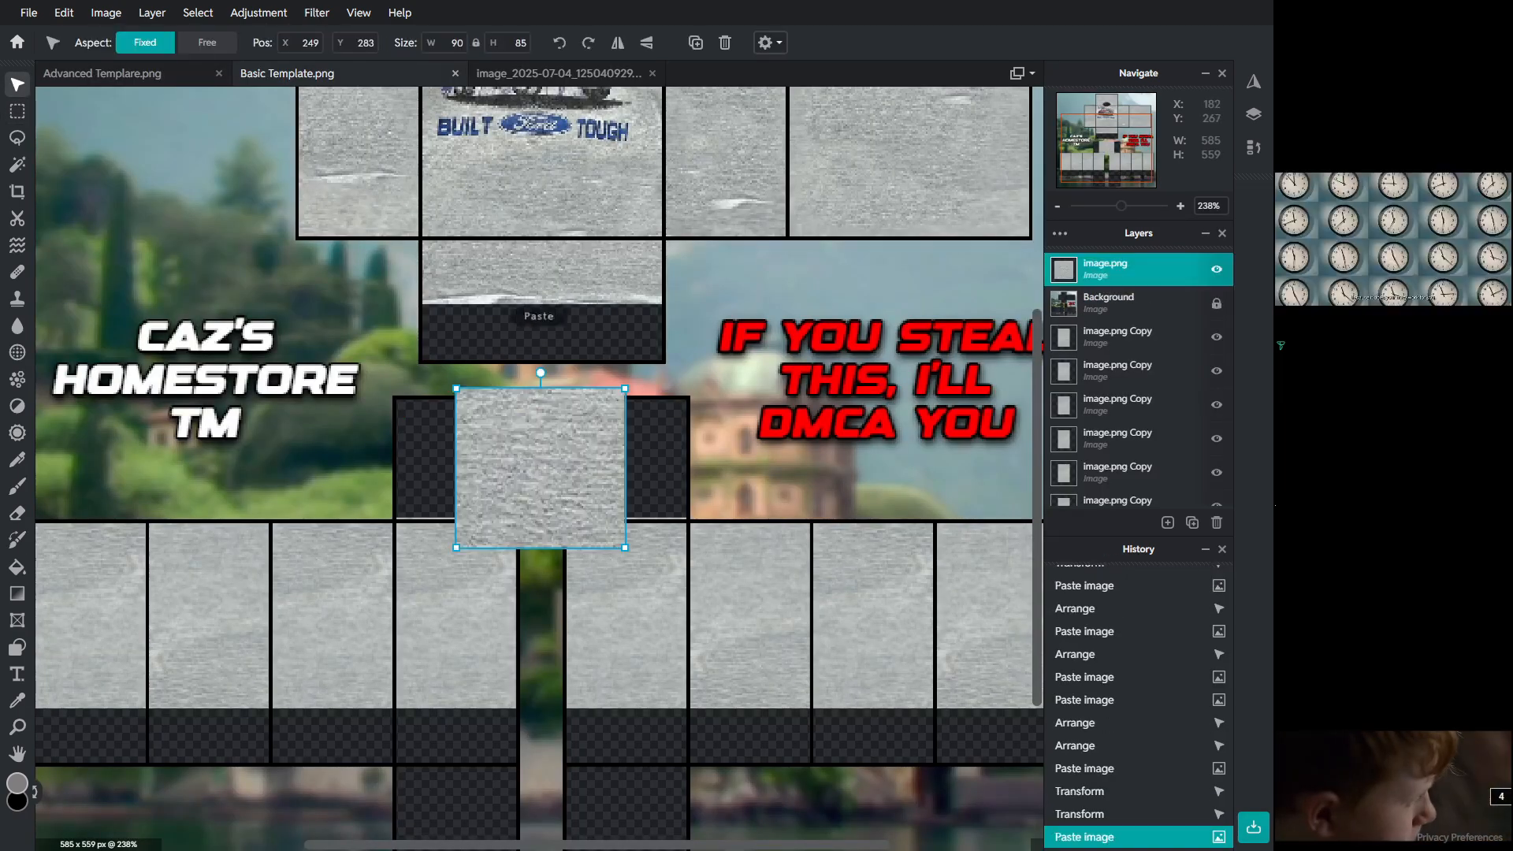
pyautogui.moveTo(471, 418); pyautogui.dragTo(385, 398)
pyautogui.moveTo(1131, 272); pyautogui.dragTo(1131, 306)
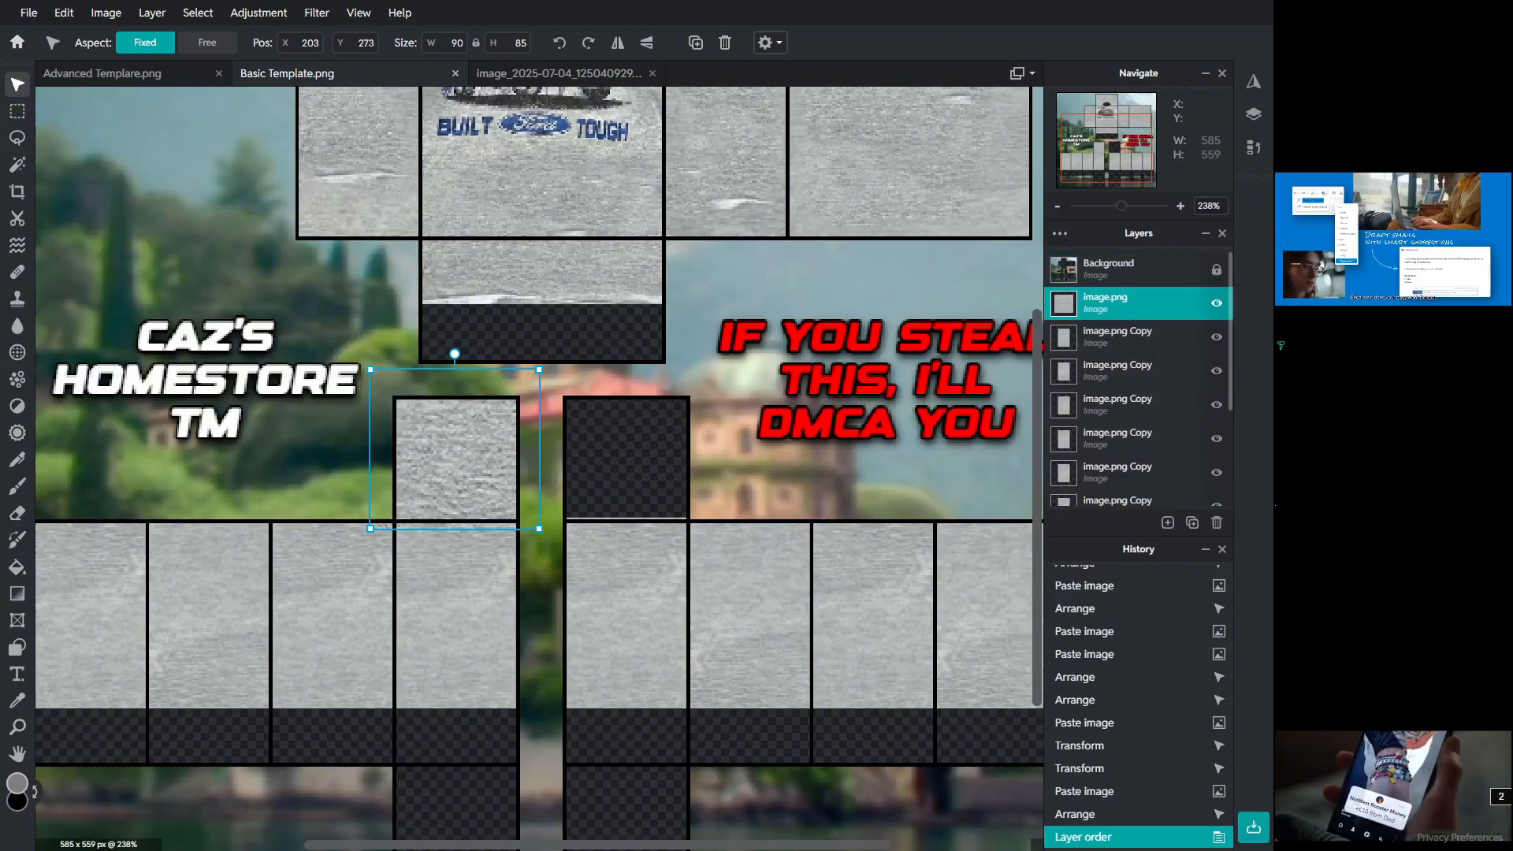
pyautogui.moveTo(480, 453); pyautogui.dragTo(485, 447)
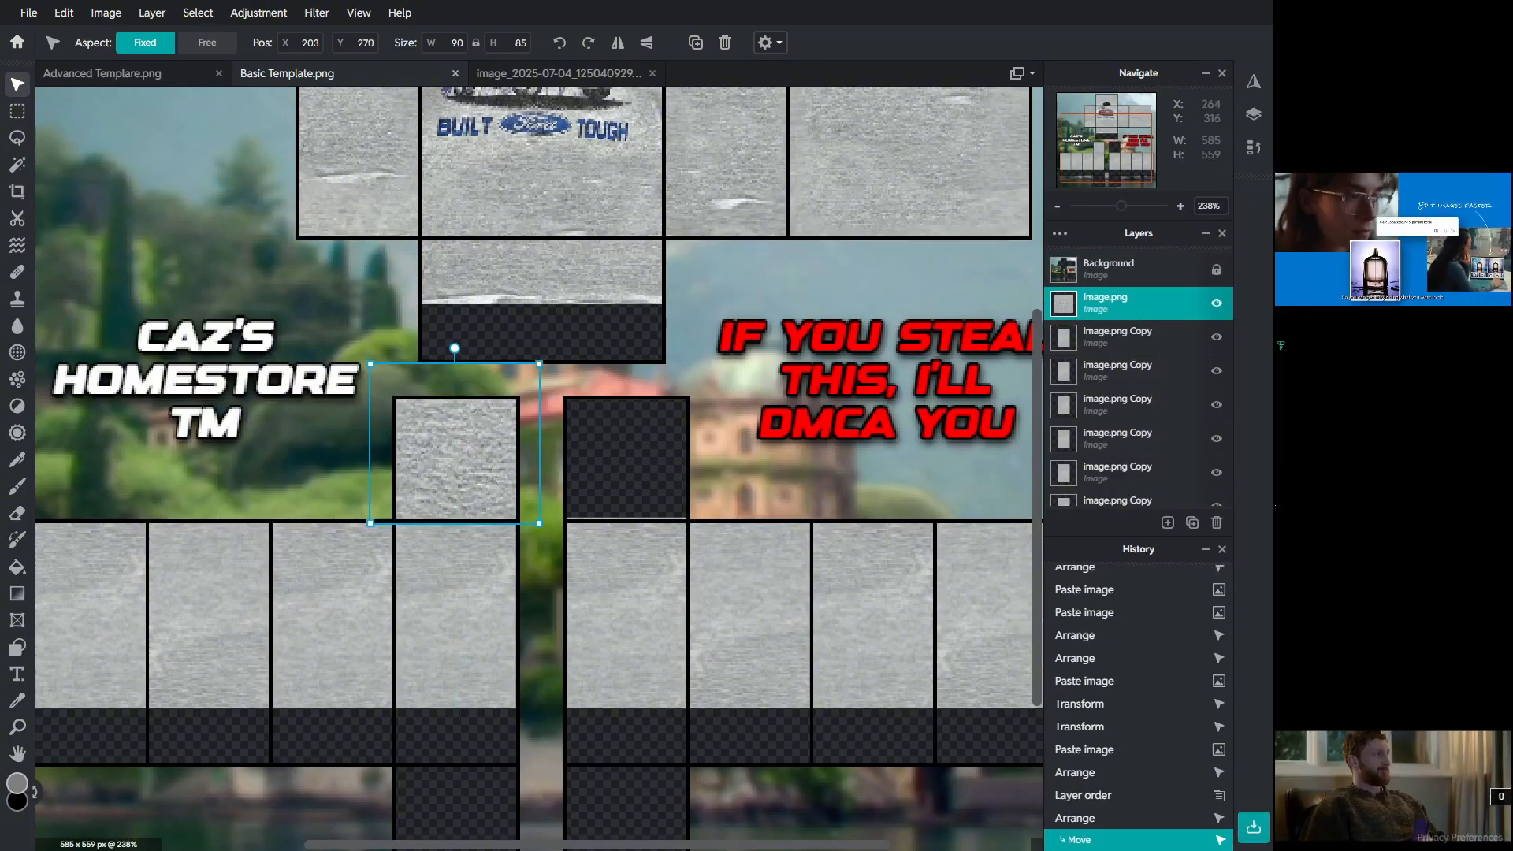
# Step: Resize the square patch to fill the left small upper panel, about 85 x 69 px
pyautogui.moveTo(539, 363); pyautogui.dragTo(517, 383)
pyautogui.moveTo(495, 397); pyautogui.dragTo(525, 401)
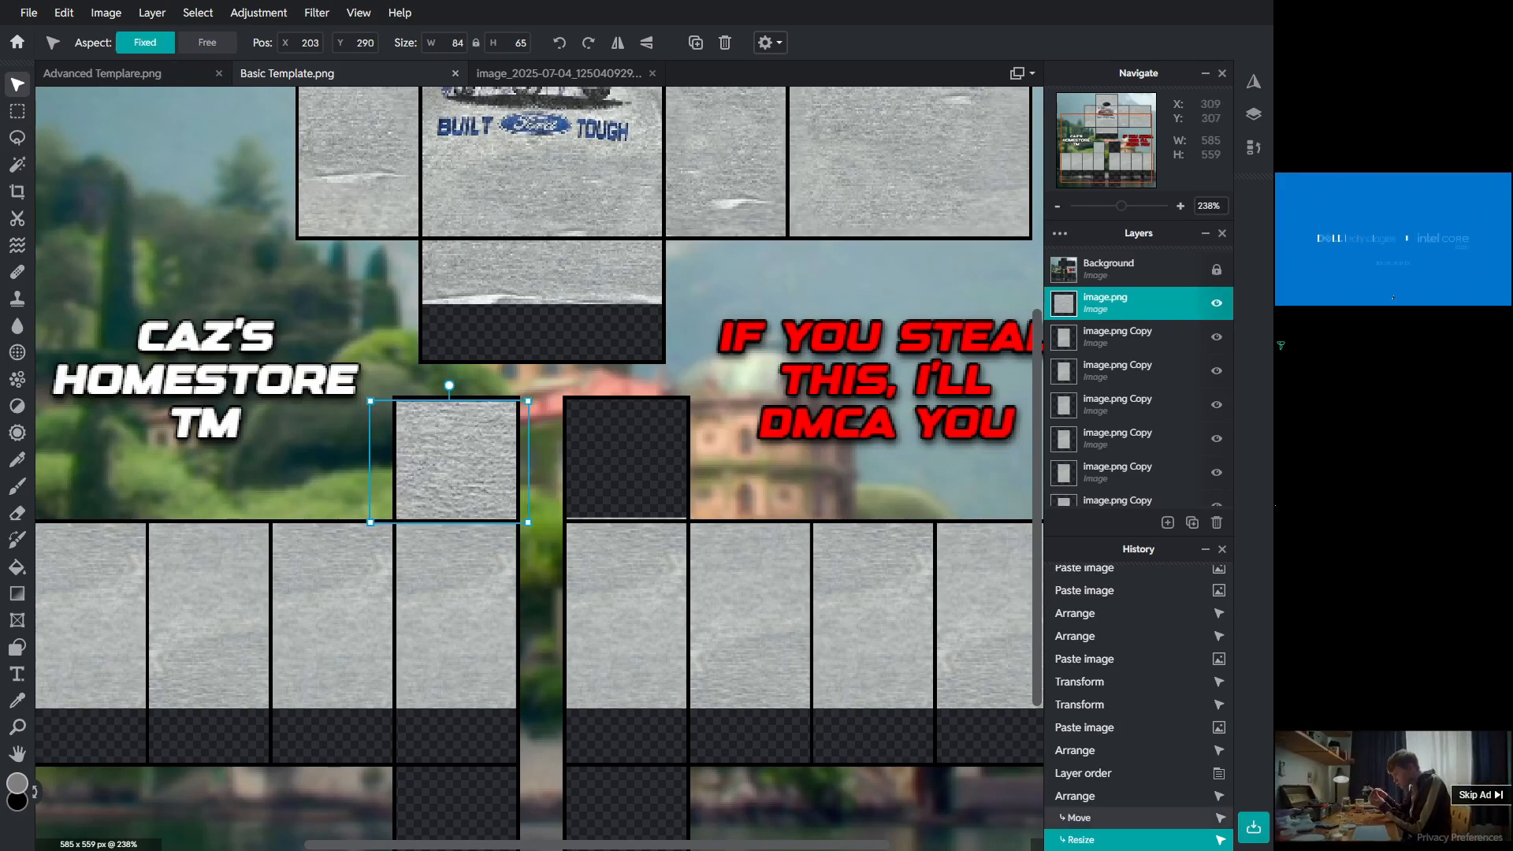
pyautogui.click(546, 436)
pyautogui.click(469, 435)
pyautogui.click(535, 397)
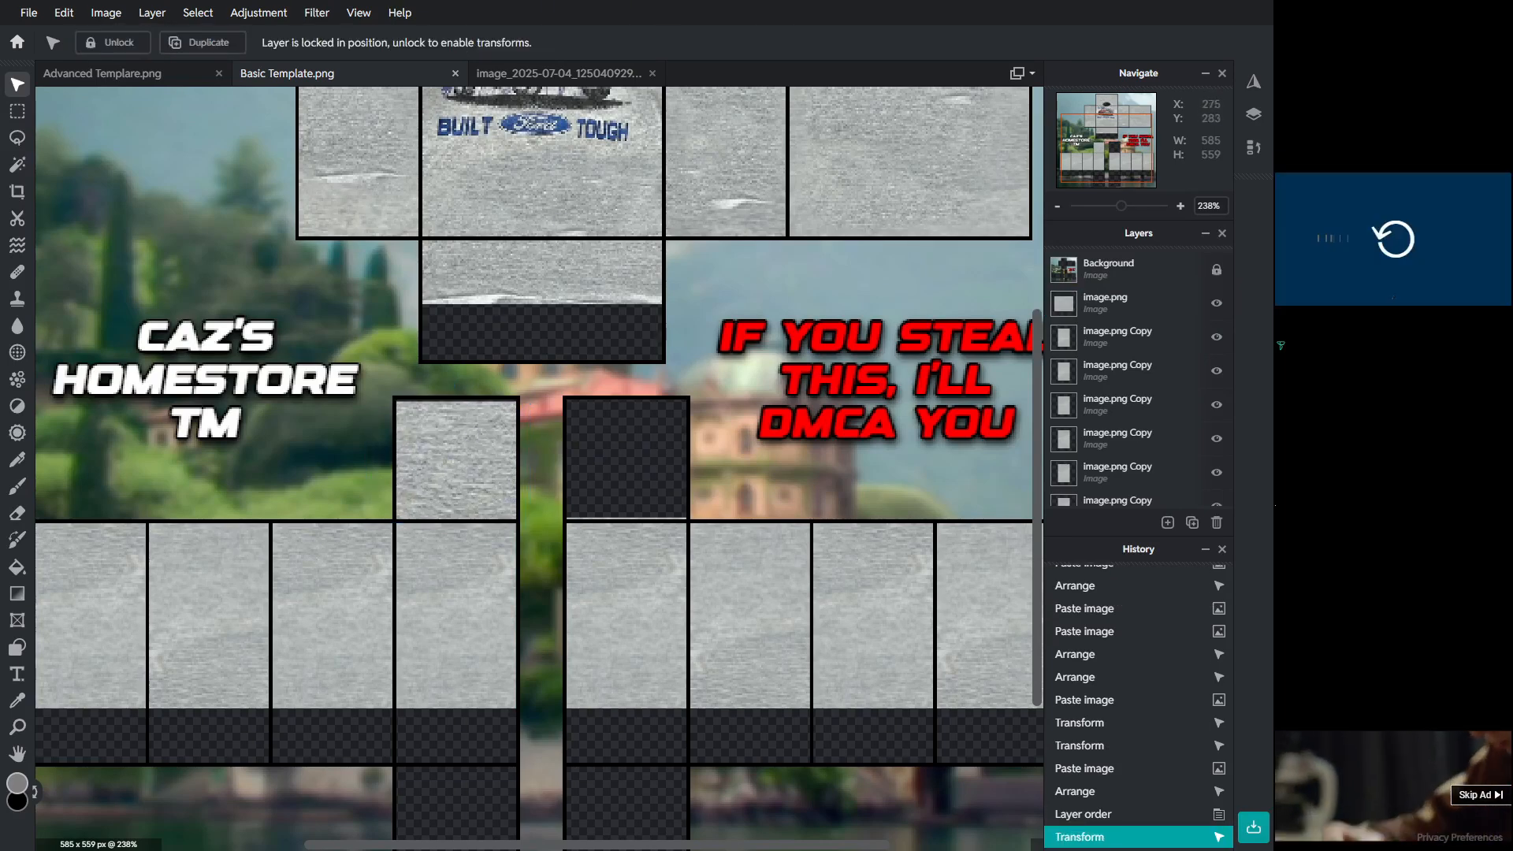
pyautogui.click(497, 429)
pyautogui.moveTo(528, 399); pyautogui.dragTo(530, 393)
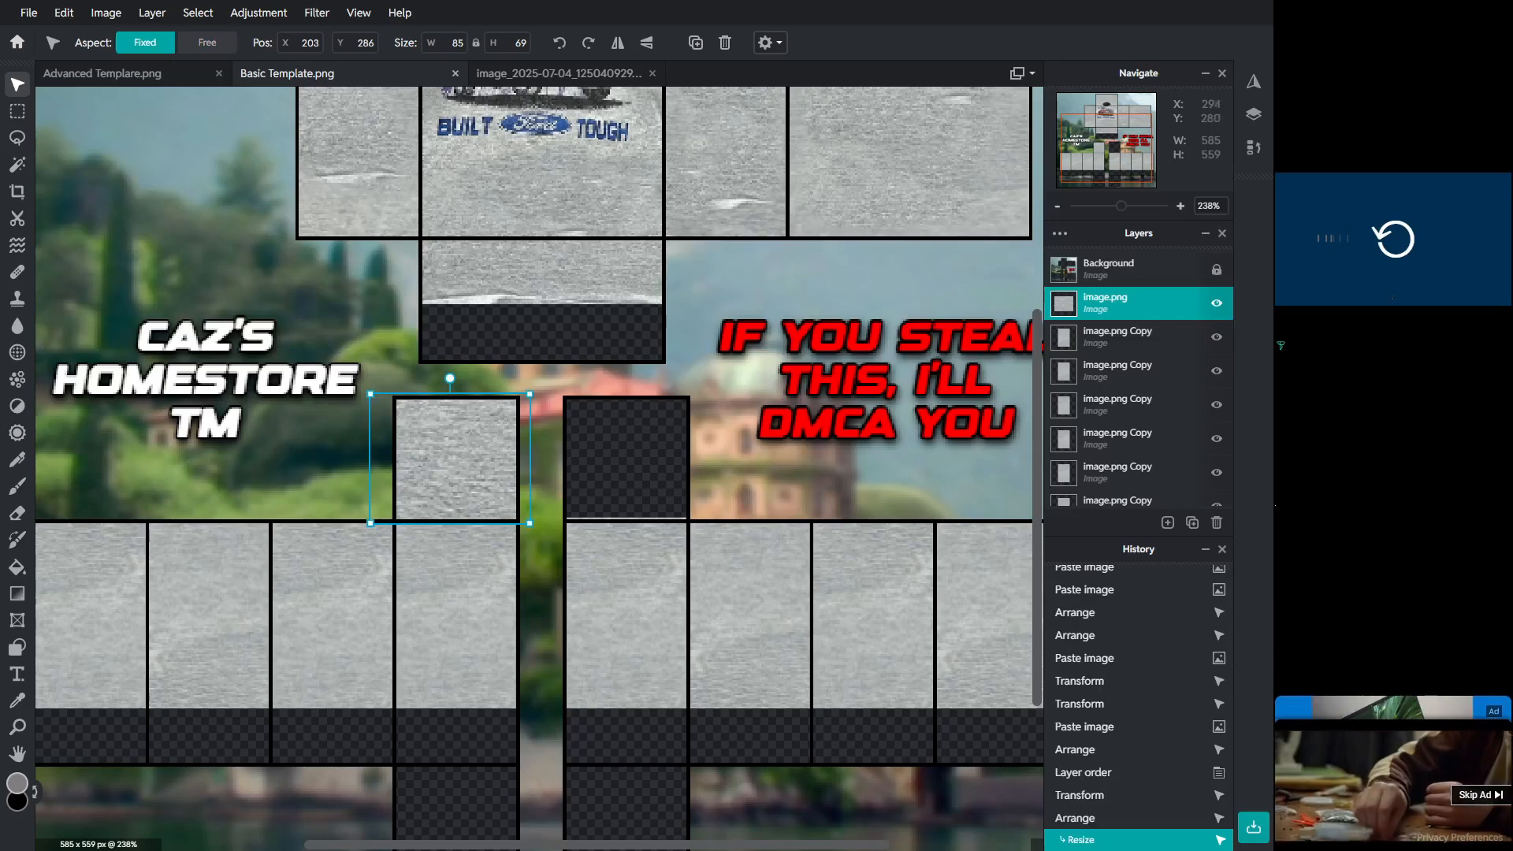
# Step: Paste a copy of the square patch into the right small upper panel and rotate it 180 degrees
pyautogui.hotkey('ctrl', 'c')
pyautogui.hotkey('ctrl', 'v')
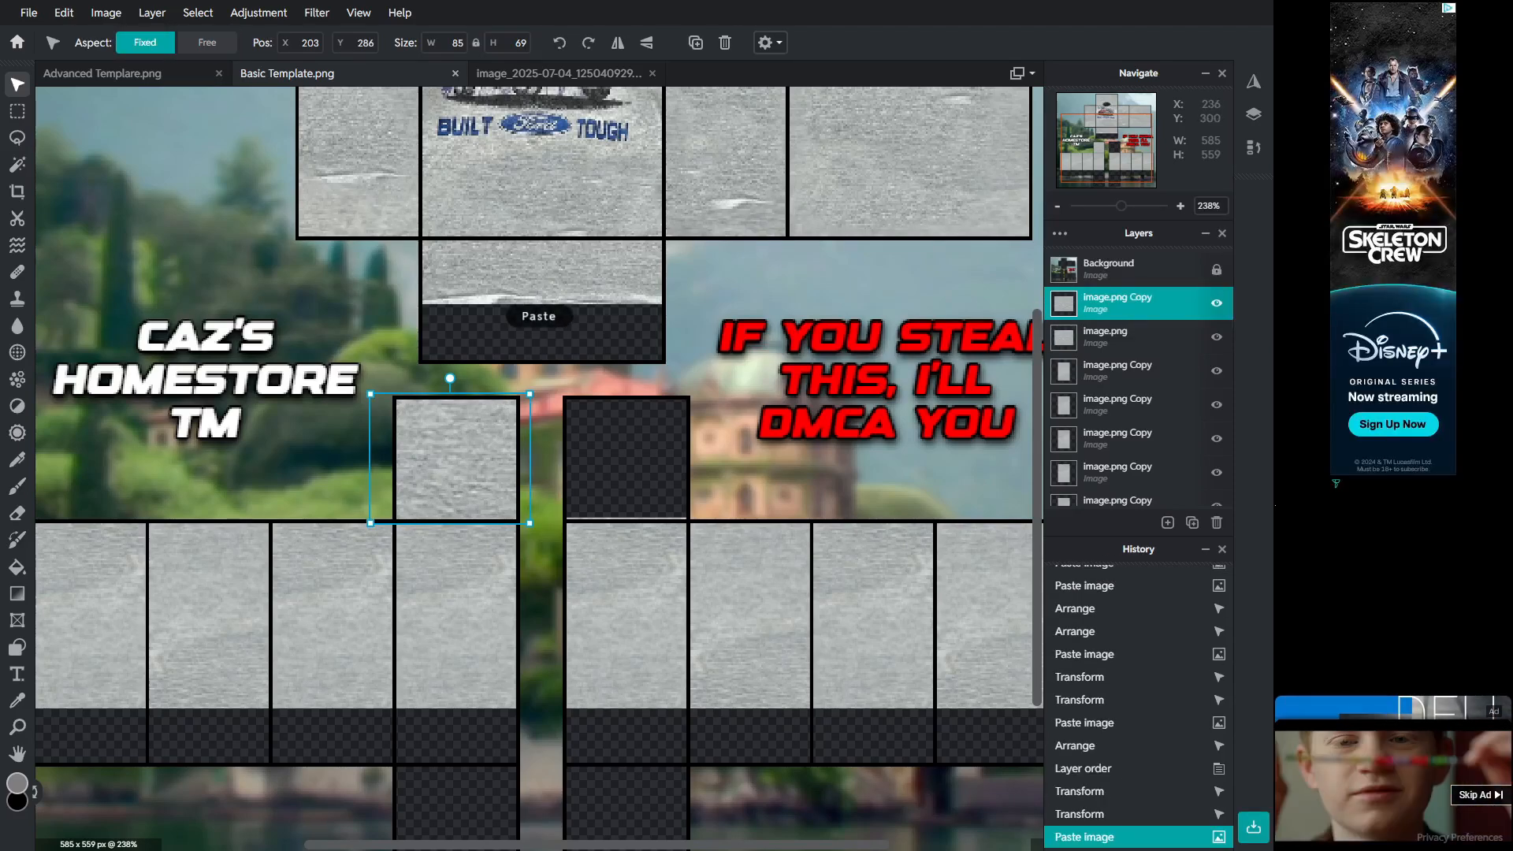
pyautogui.moveTo(450, 458); pyautogui.dragTo(606, 433)
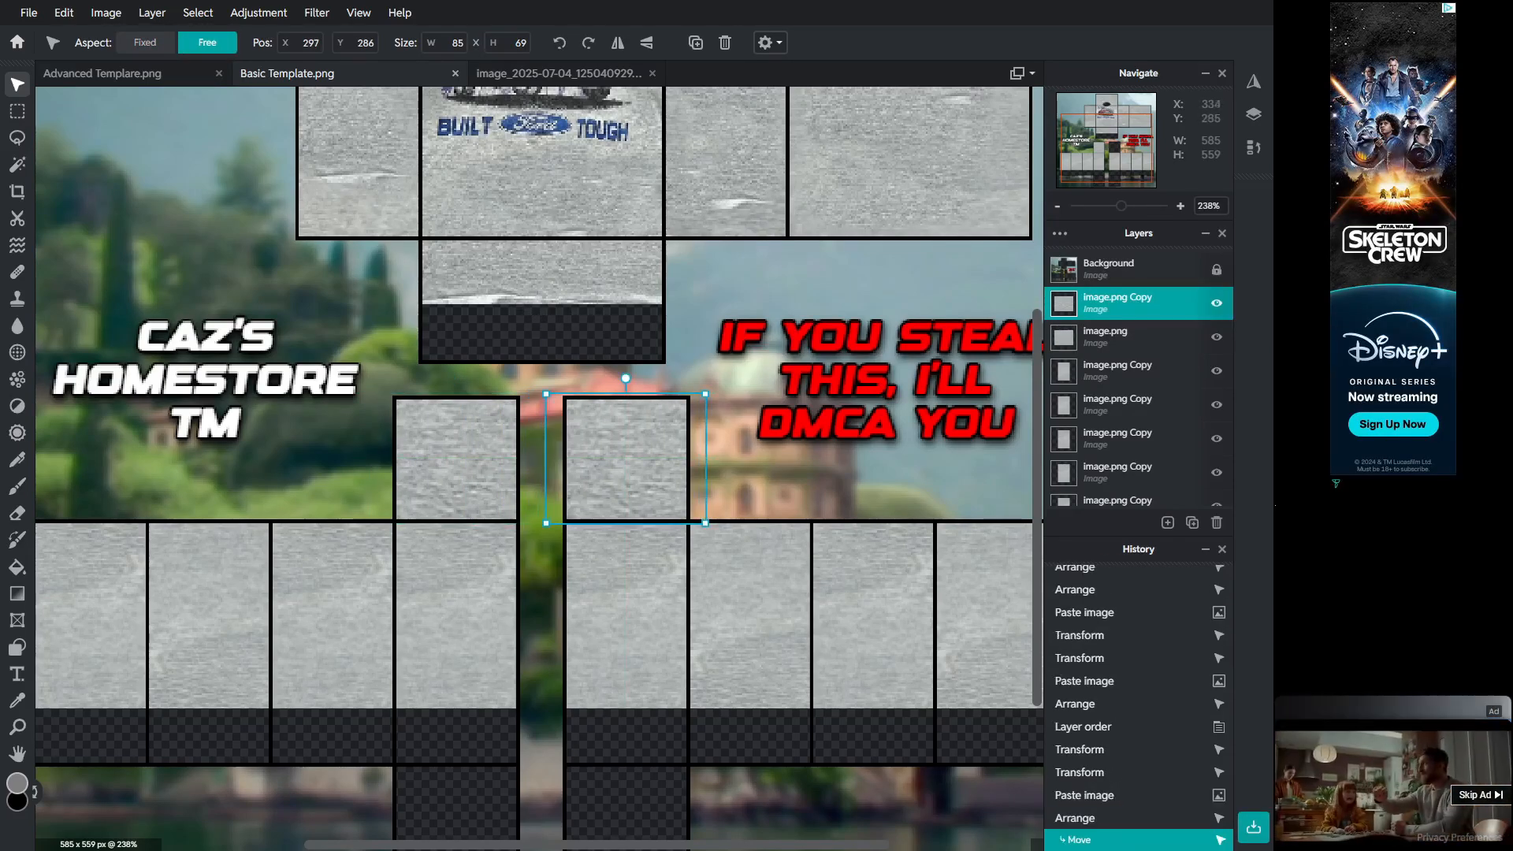
pyautogui.moveTo(626, 378); pyautogui.dragTo(628, 538)
pyautogui.click(749, 483)
pyautogui.scroll(-3, 749, 483)
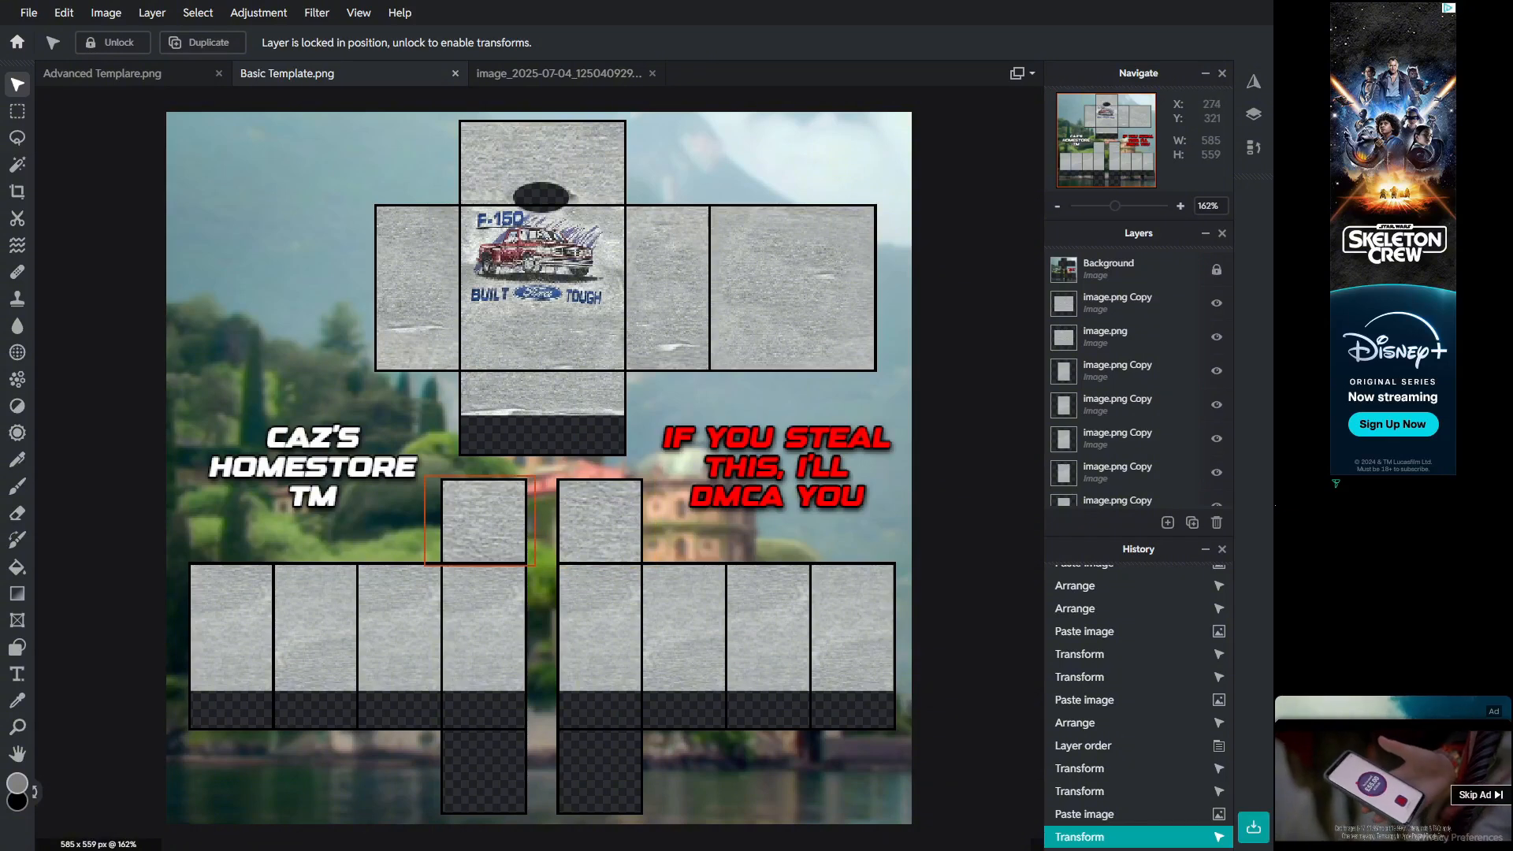
pyautogui.moveTo(505, 523); pyautogui.dragTo(498, 531)
pyautogui.hotkey('ctrl', 'z')
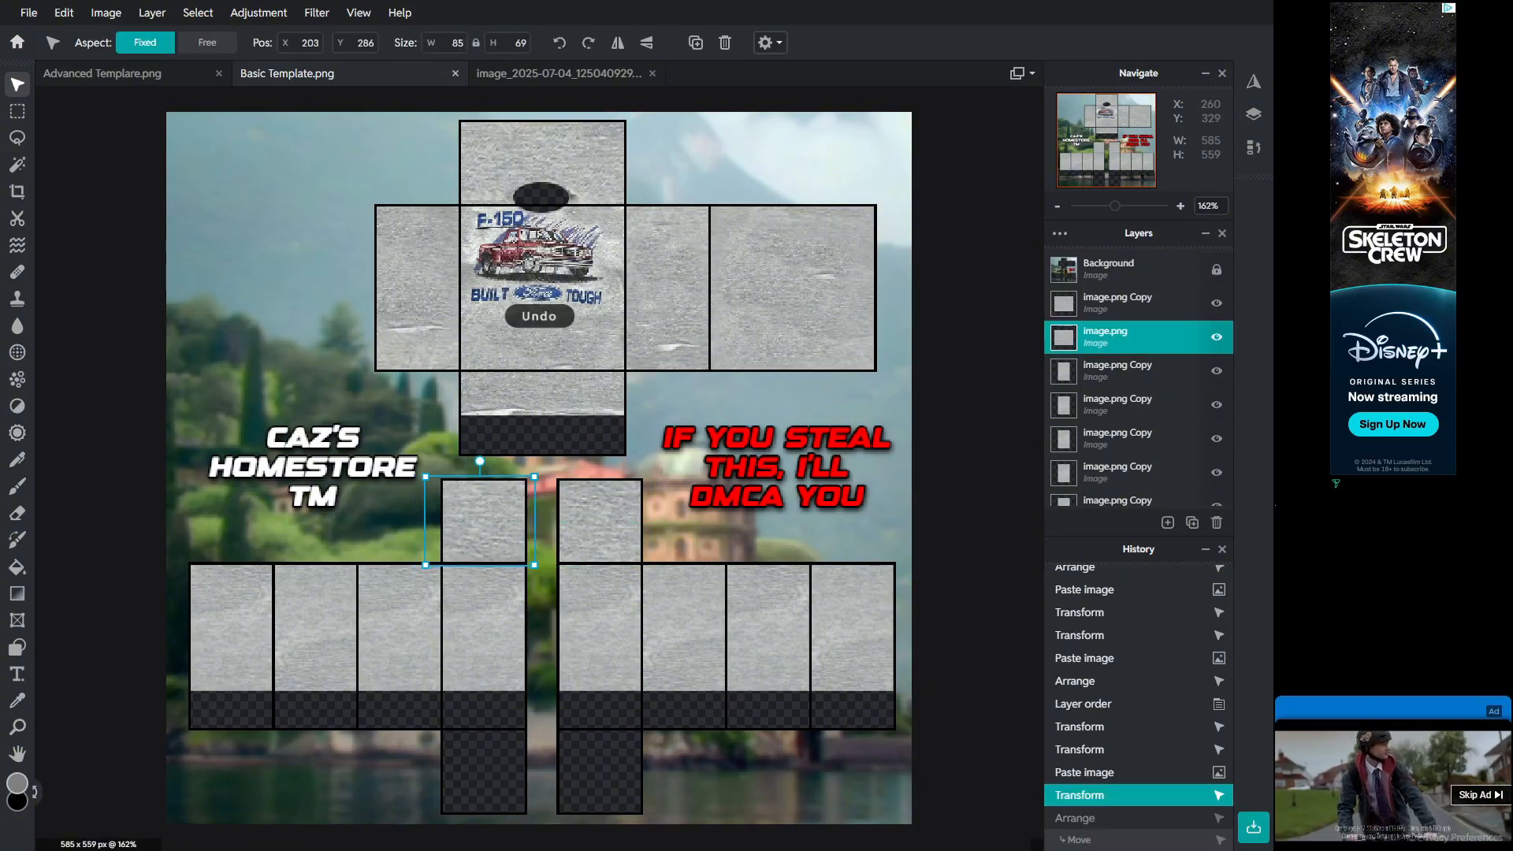
# Step: Merge the stacked fabric patch layers of the sleeve and lower panels down into one layer
pyautogui.click(1134, 303)
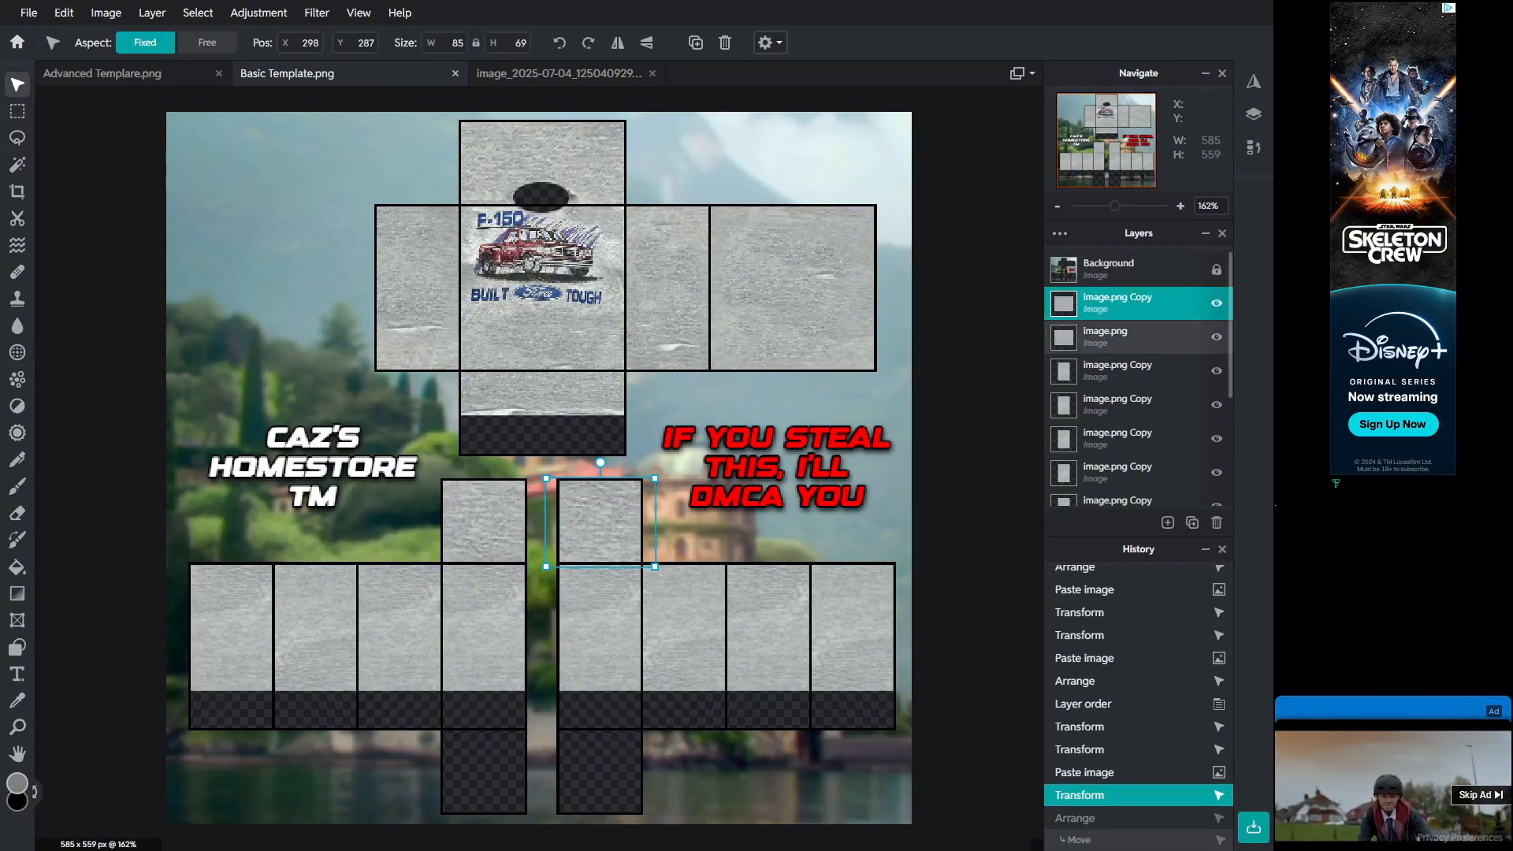
pyautogui.rightClick(1127, 304)
pyautogui.click(942, 534)
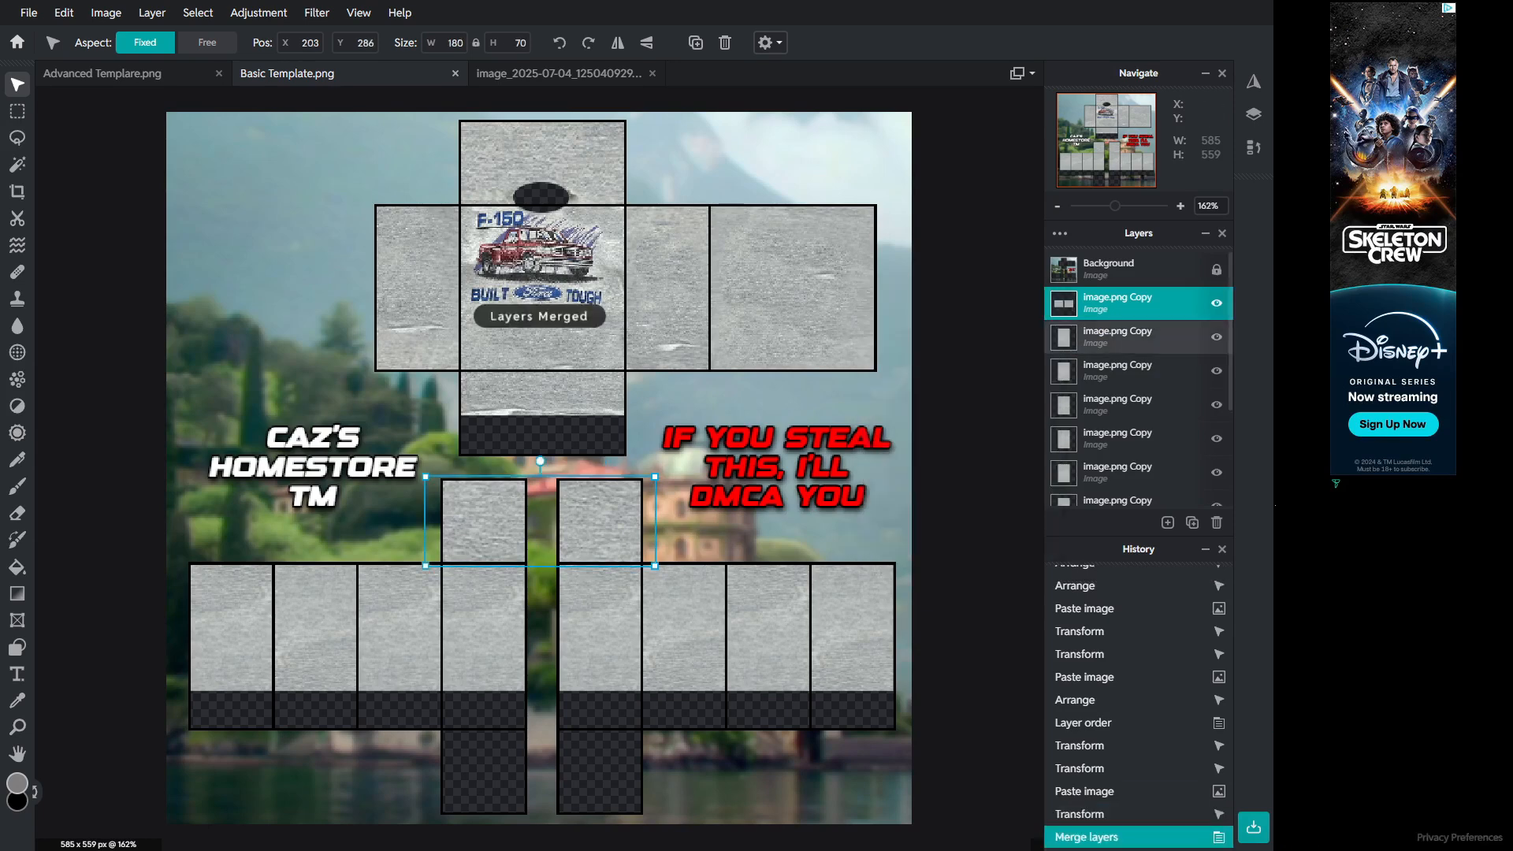
pyautogui.rightClick(1127, 337)
pyautogui.rightClick(1127, 305)
pyautogui.click(941, 533)
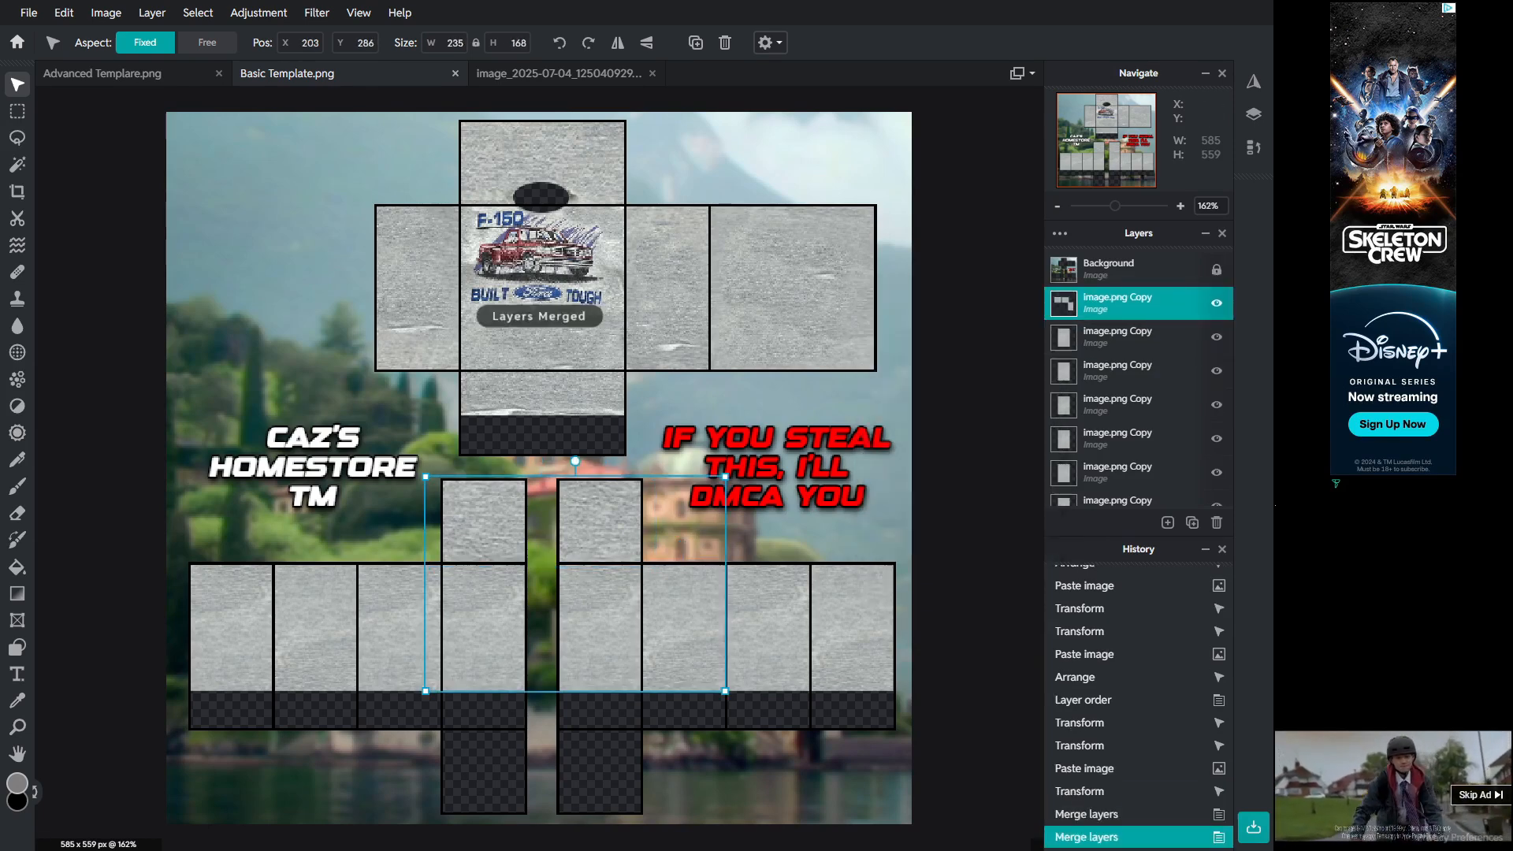
pyautogui.rightClick(1127, 309)
pyautogui.click(942, 533)
pyautogui.rightClick(1127, 305)
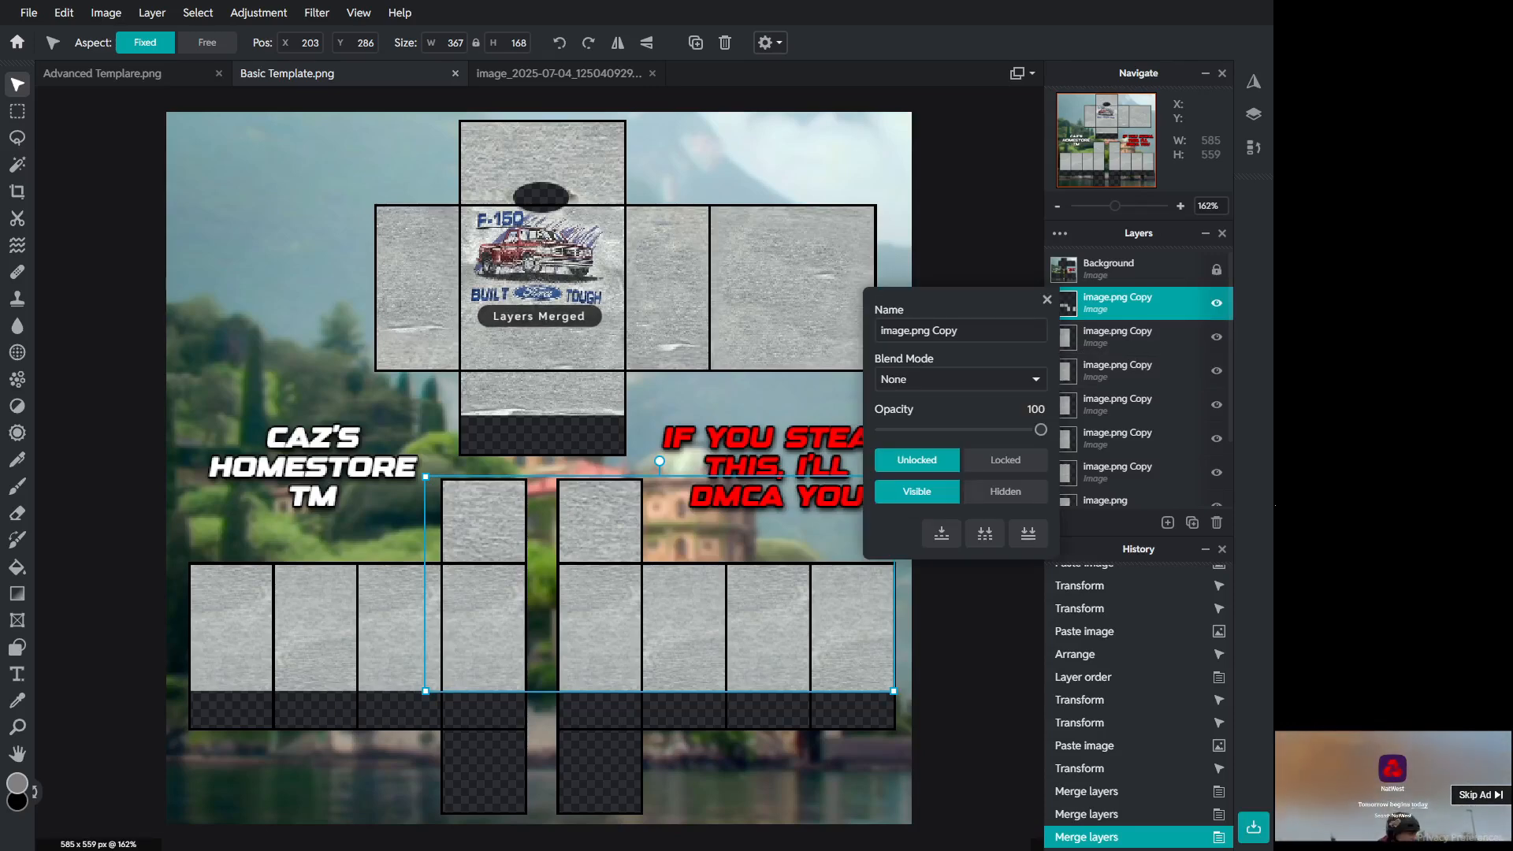
pyautogui.click(942, 533)
pyautogui.rightClick(1127, 305)
pyautogui.click(942, 534)
pyautogui.rightClick(1127, 305)
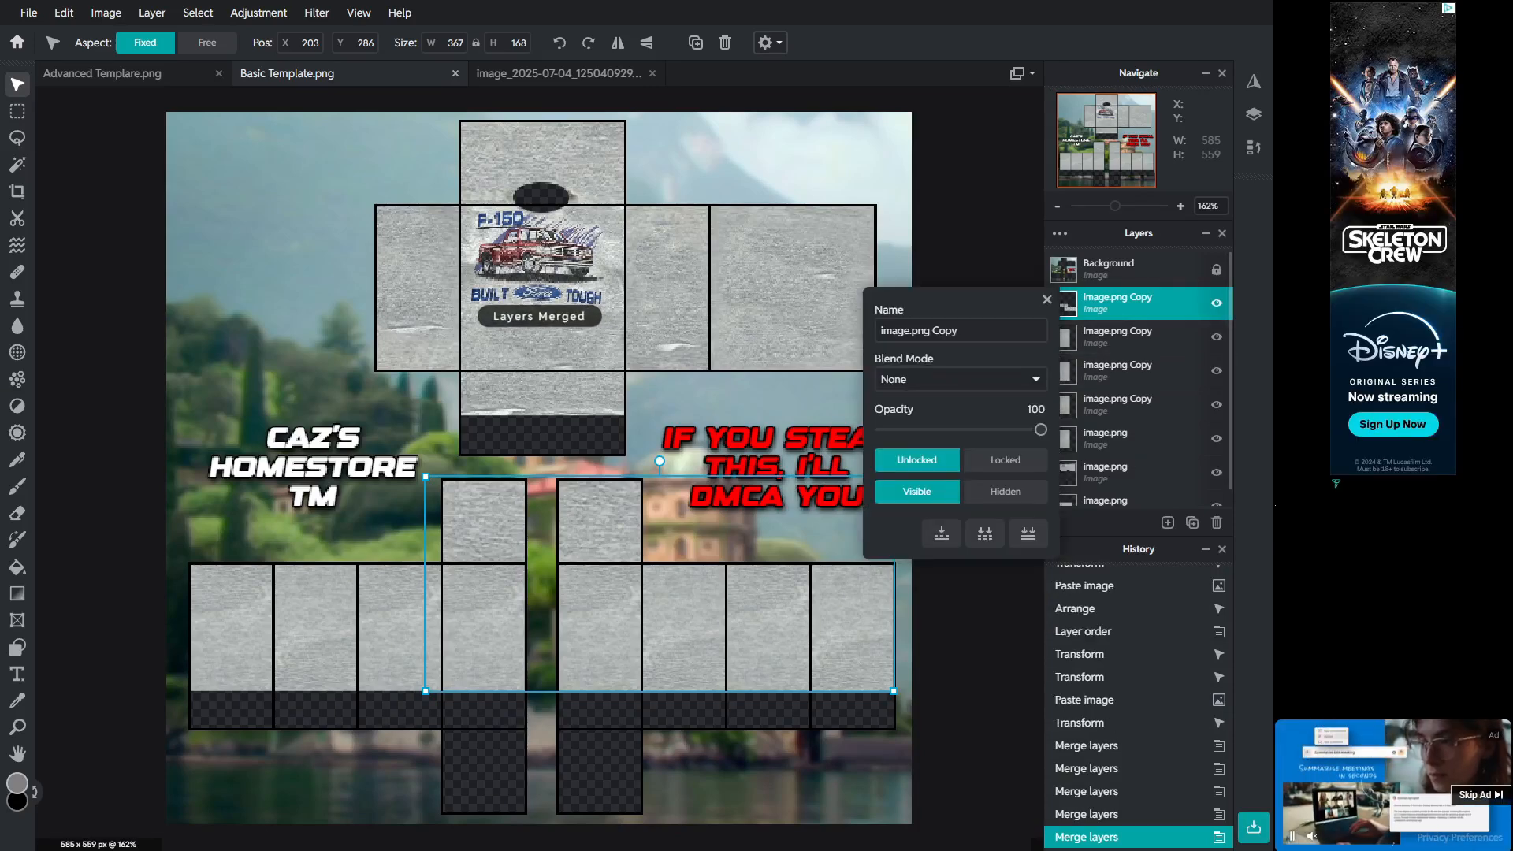
pyautogui.click(942, 533)
pyautogui.rightClick(1127, 305)
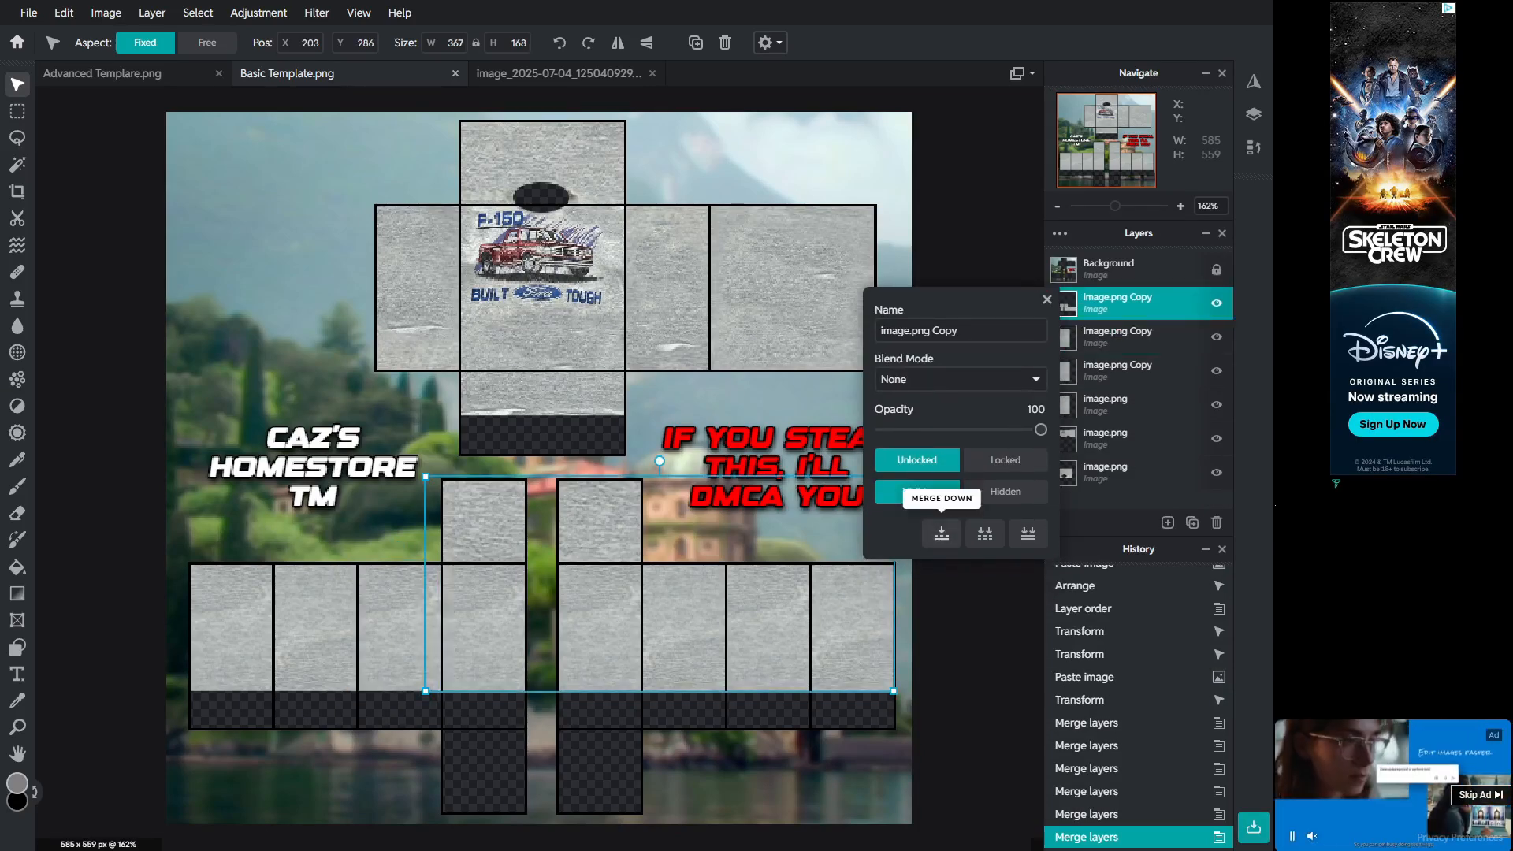
pyautogui.click(941, 498)
pyautogui.rightClick(1127, 305)
pyautogui.click(942, 534)
pyautogui.rightClick(1127, 305)
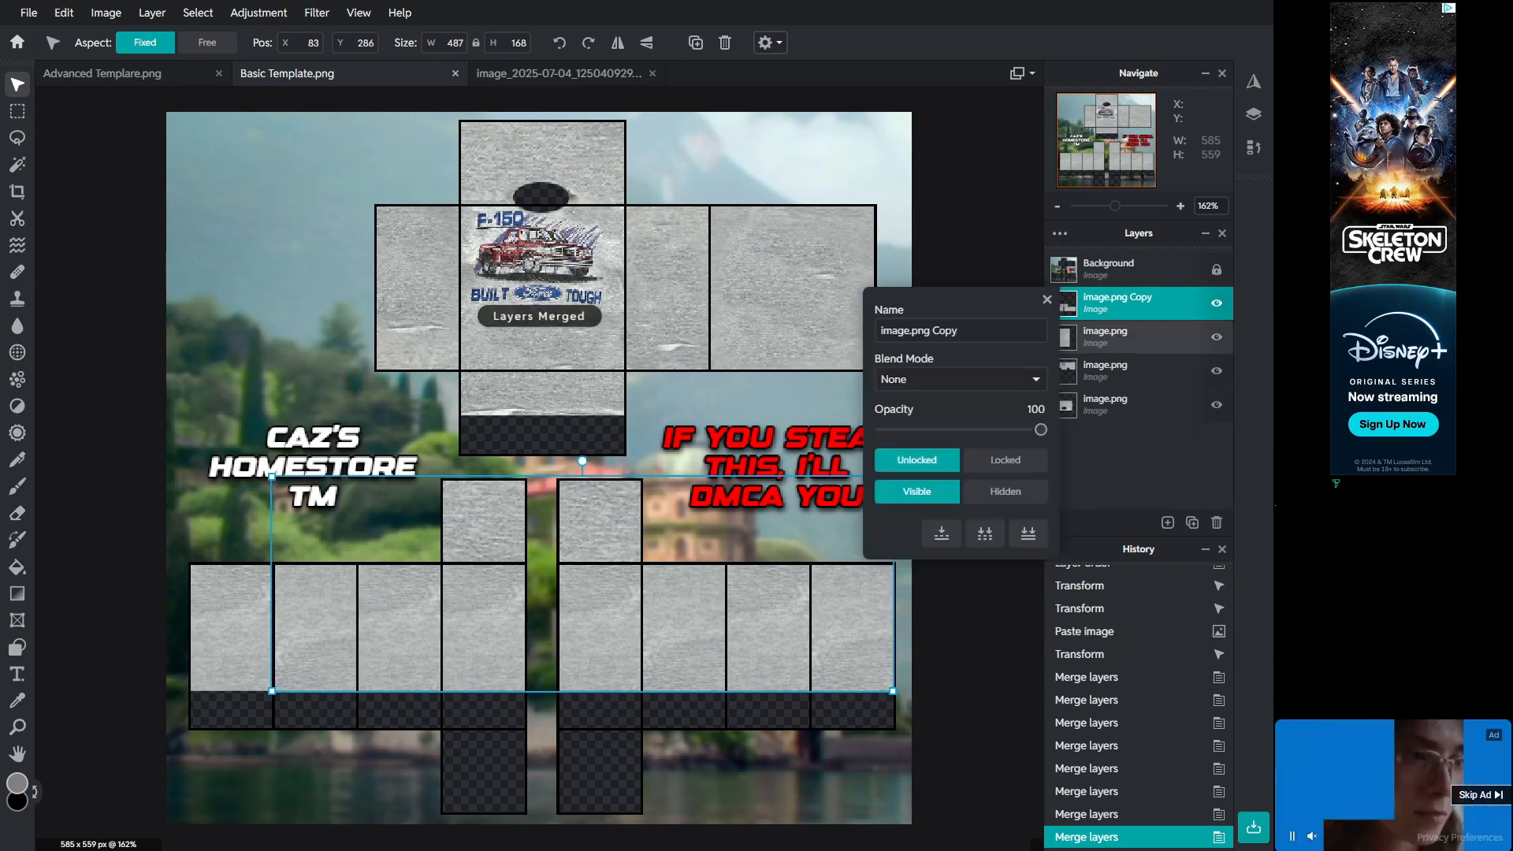
pyautogui.click(942, 533)
pyautogui.rightClick(1127, 305)
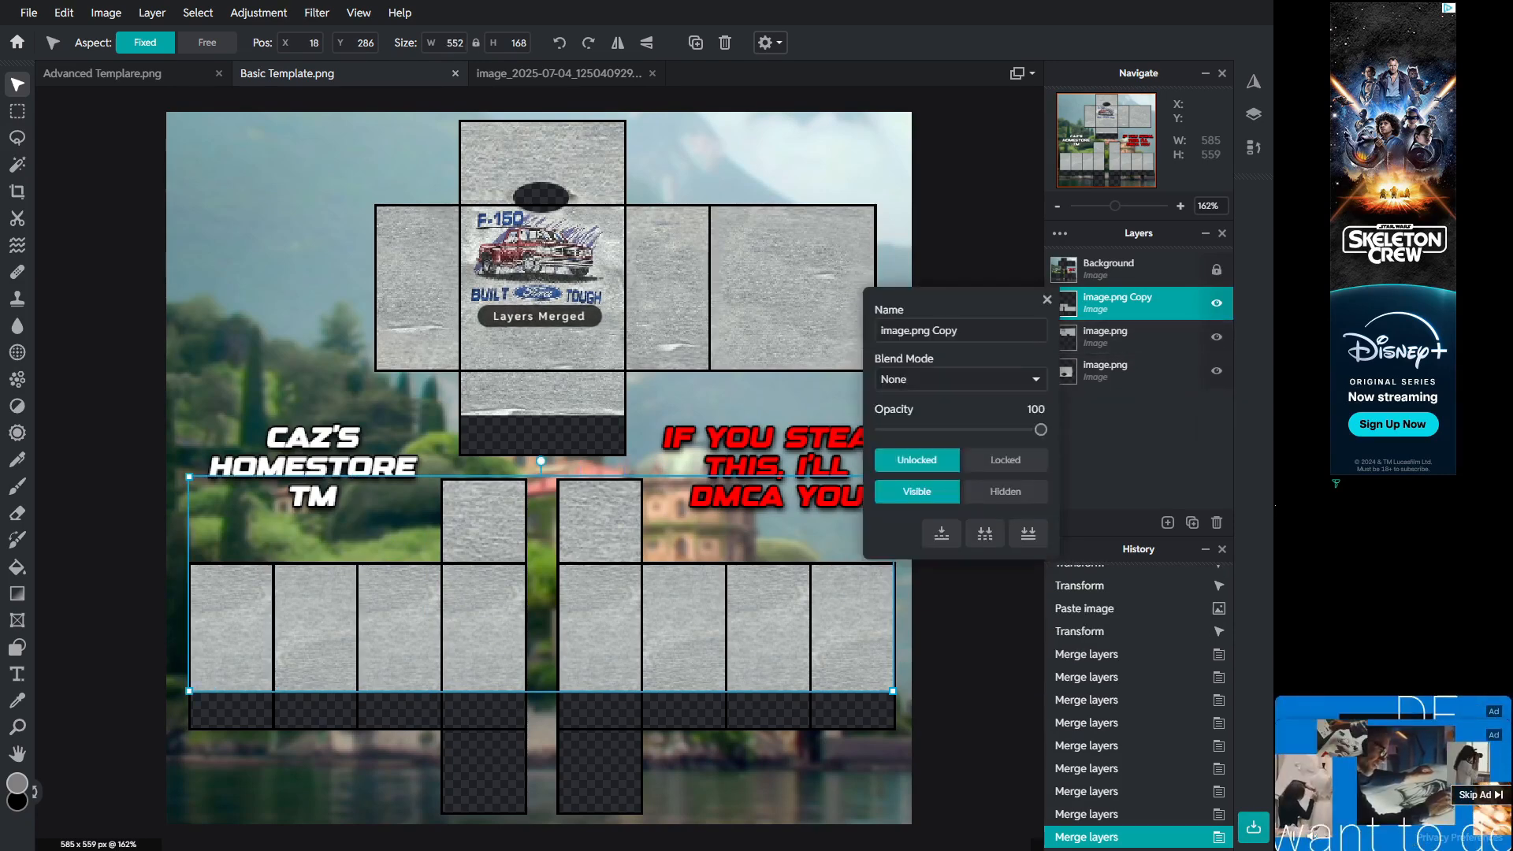
pyautogui.click(942, 533)
pyautogui.rightClick(1127, 305)
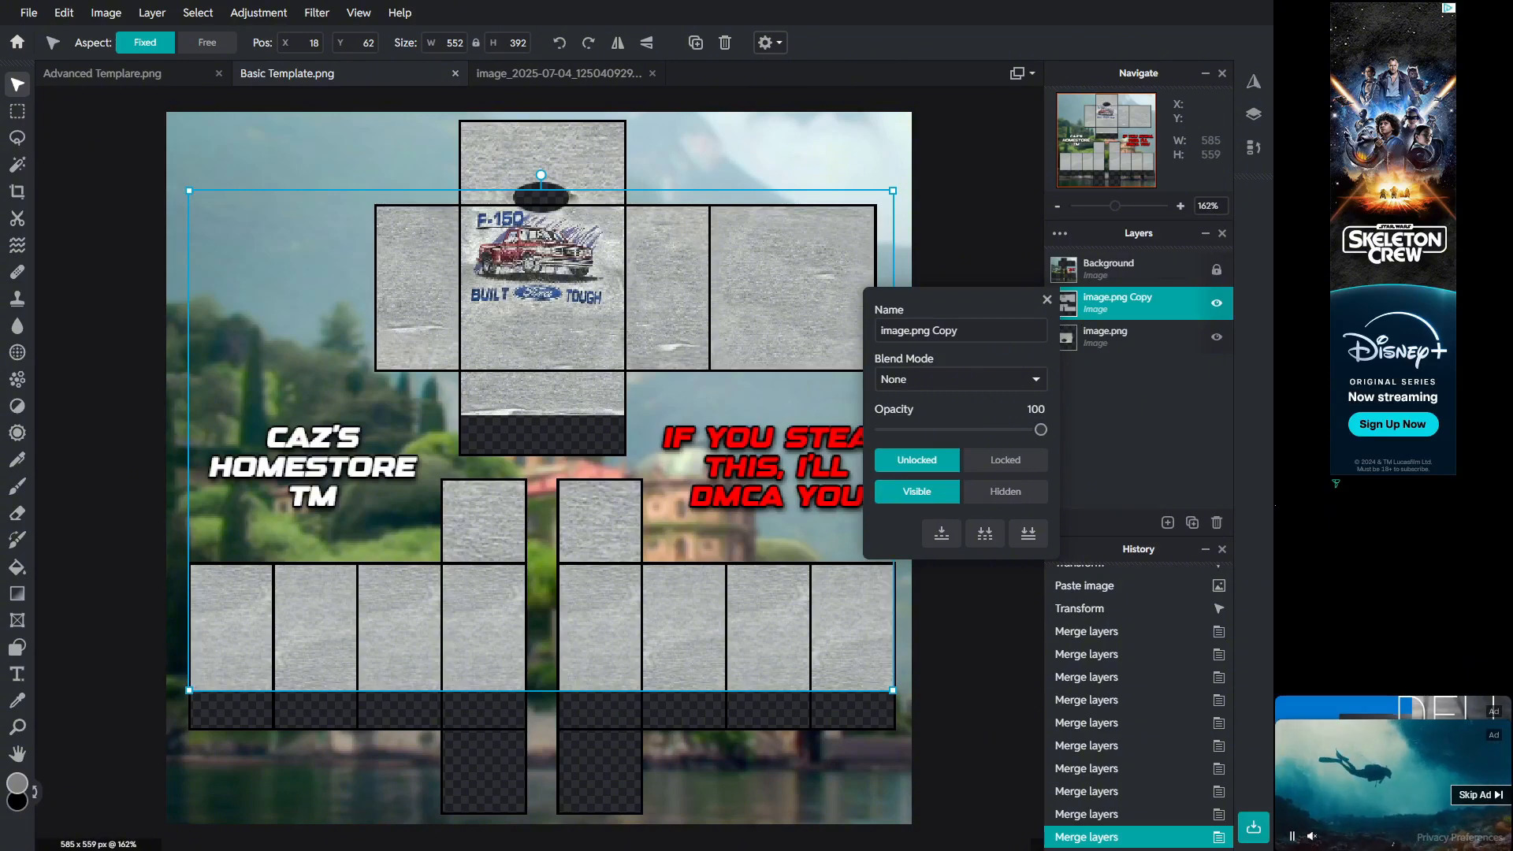
pyautogui.click(1047, 300)
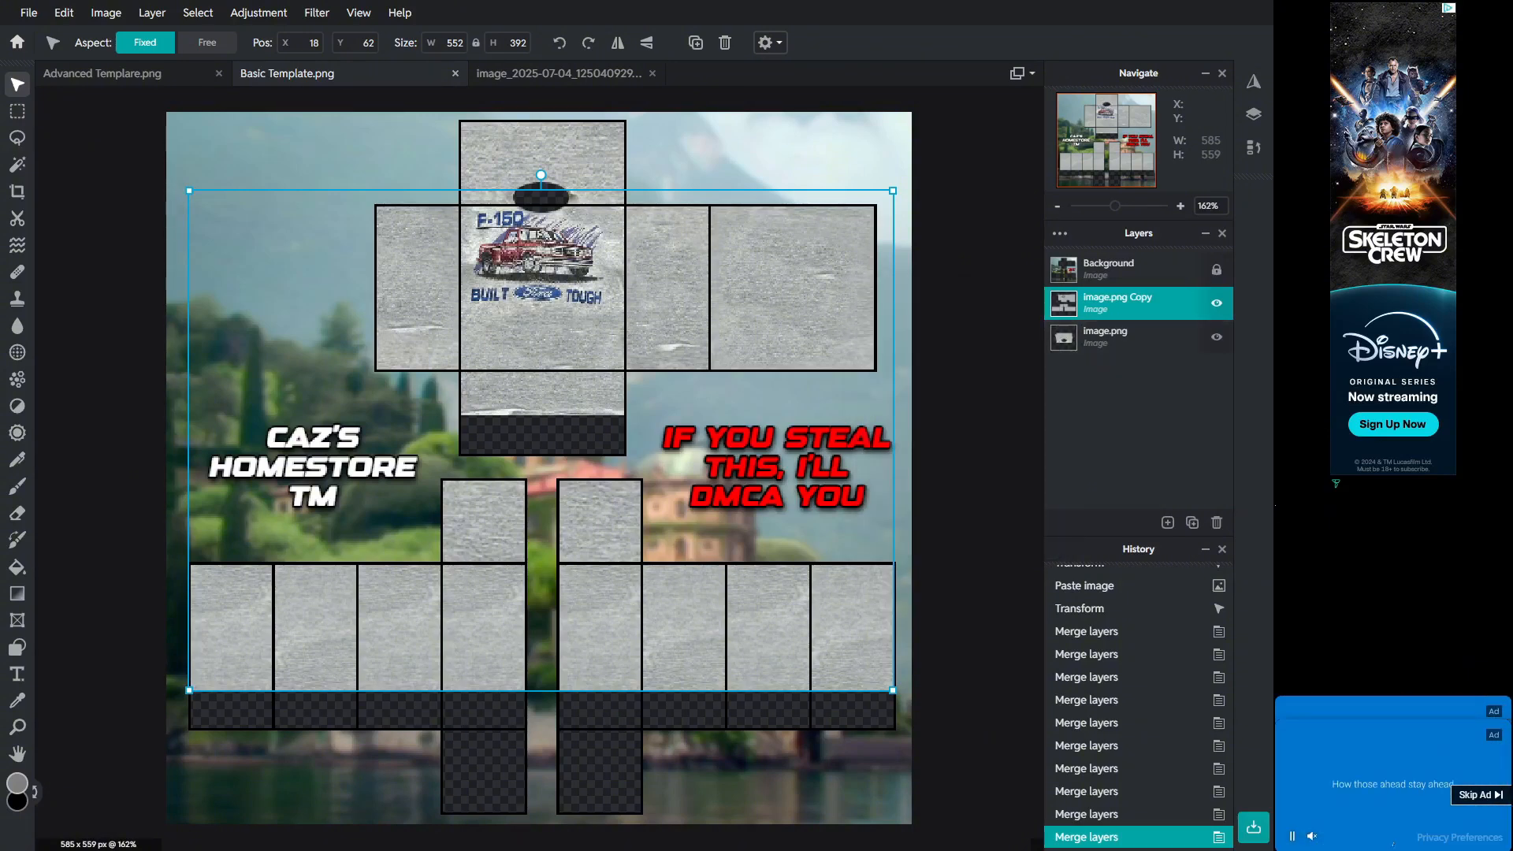
pyautogui.hotkey('ctrl', 'z')
pyautogui.click(1127, 305)
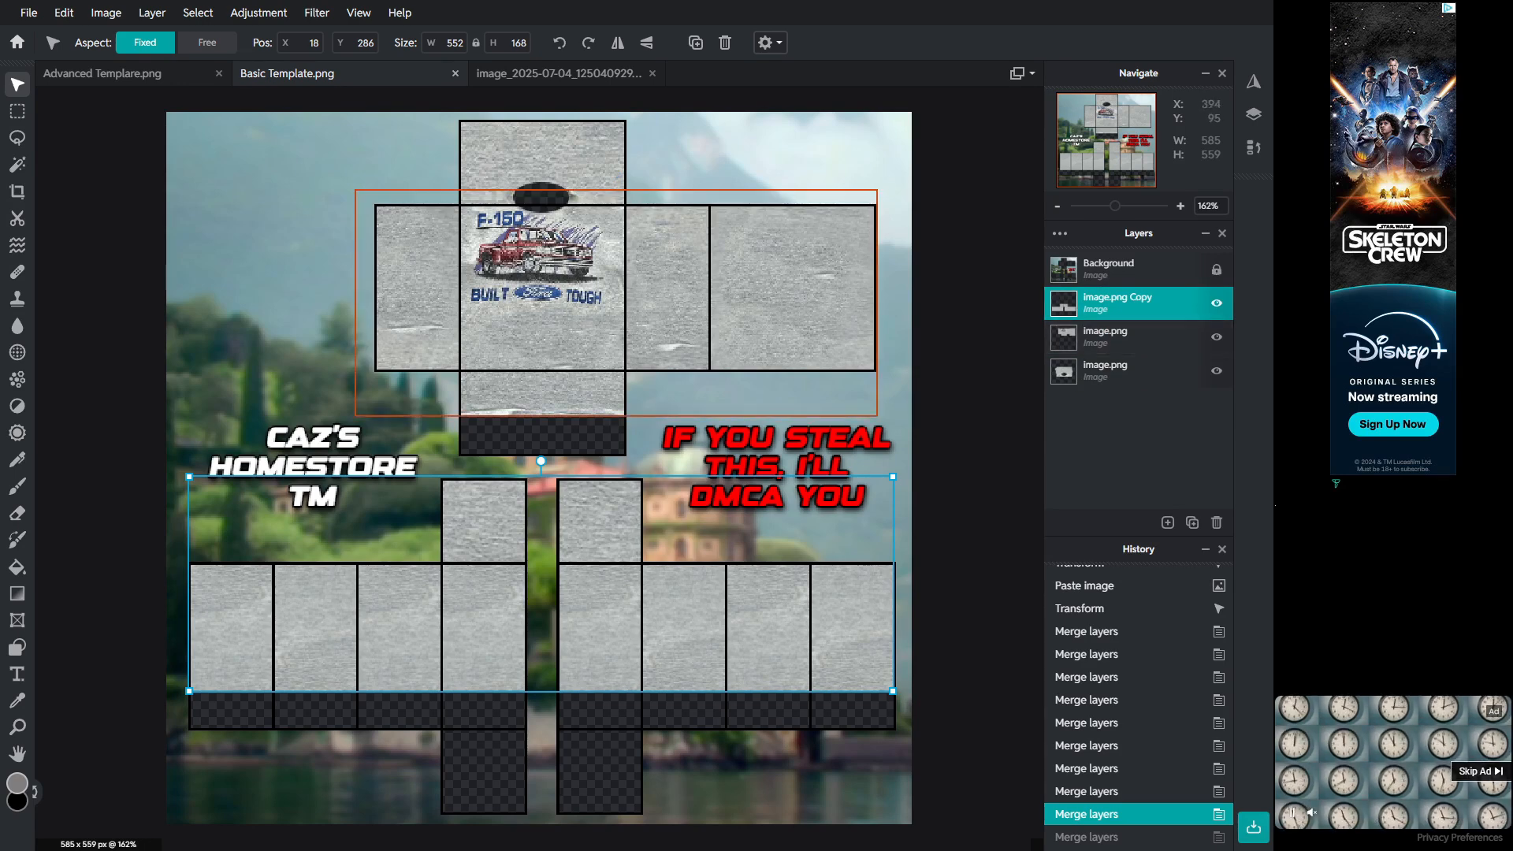
# Step: Merge the combined patch layer down into the torso layer beneath it
pyautogui.scroll(2, 539, 443)
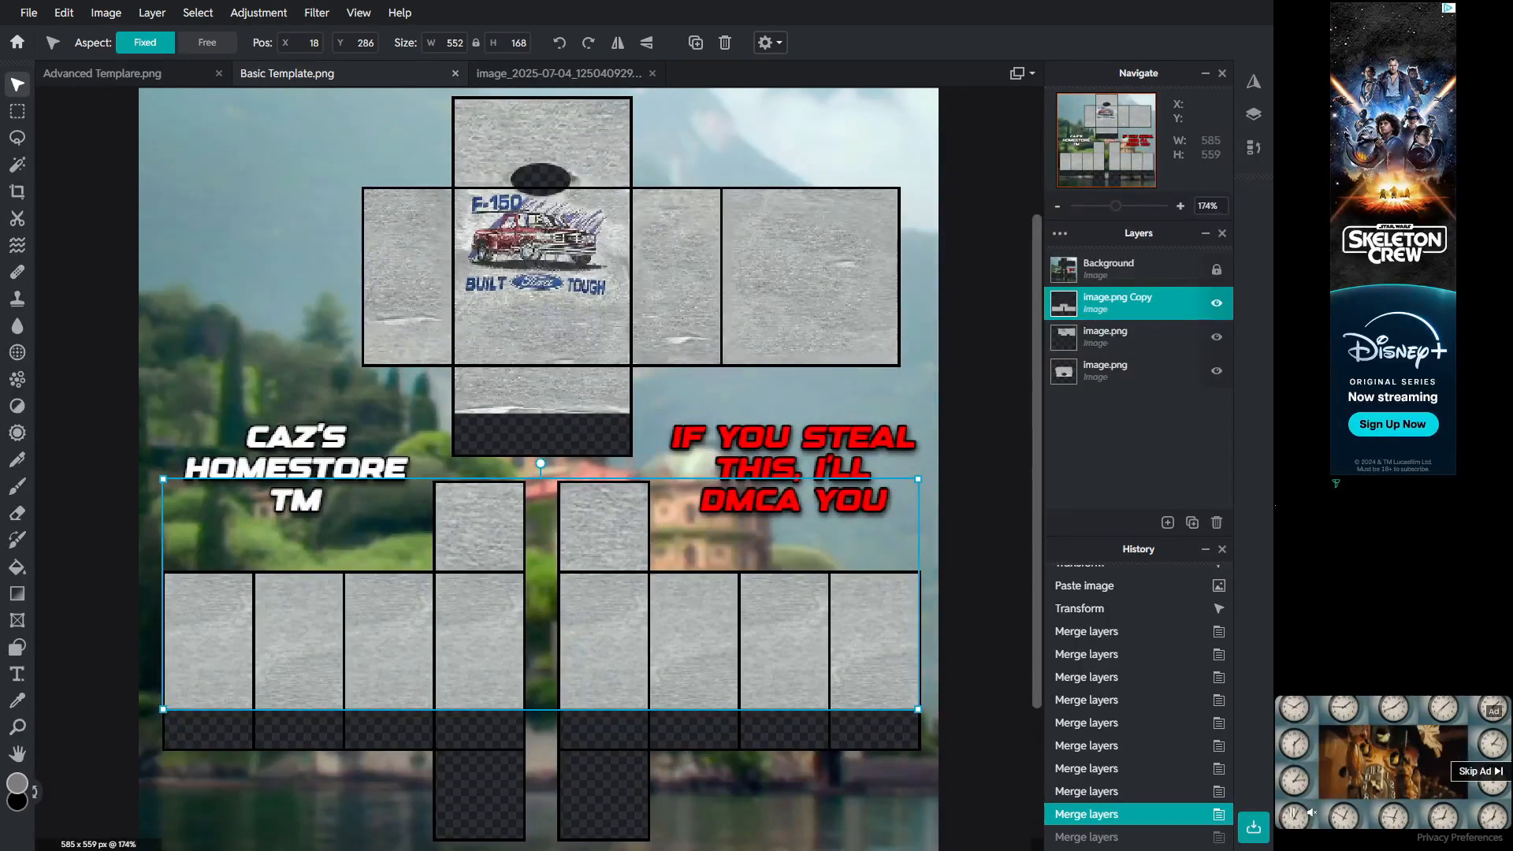
pyautogui.scroll(-2, 539, 444)
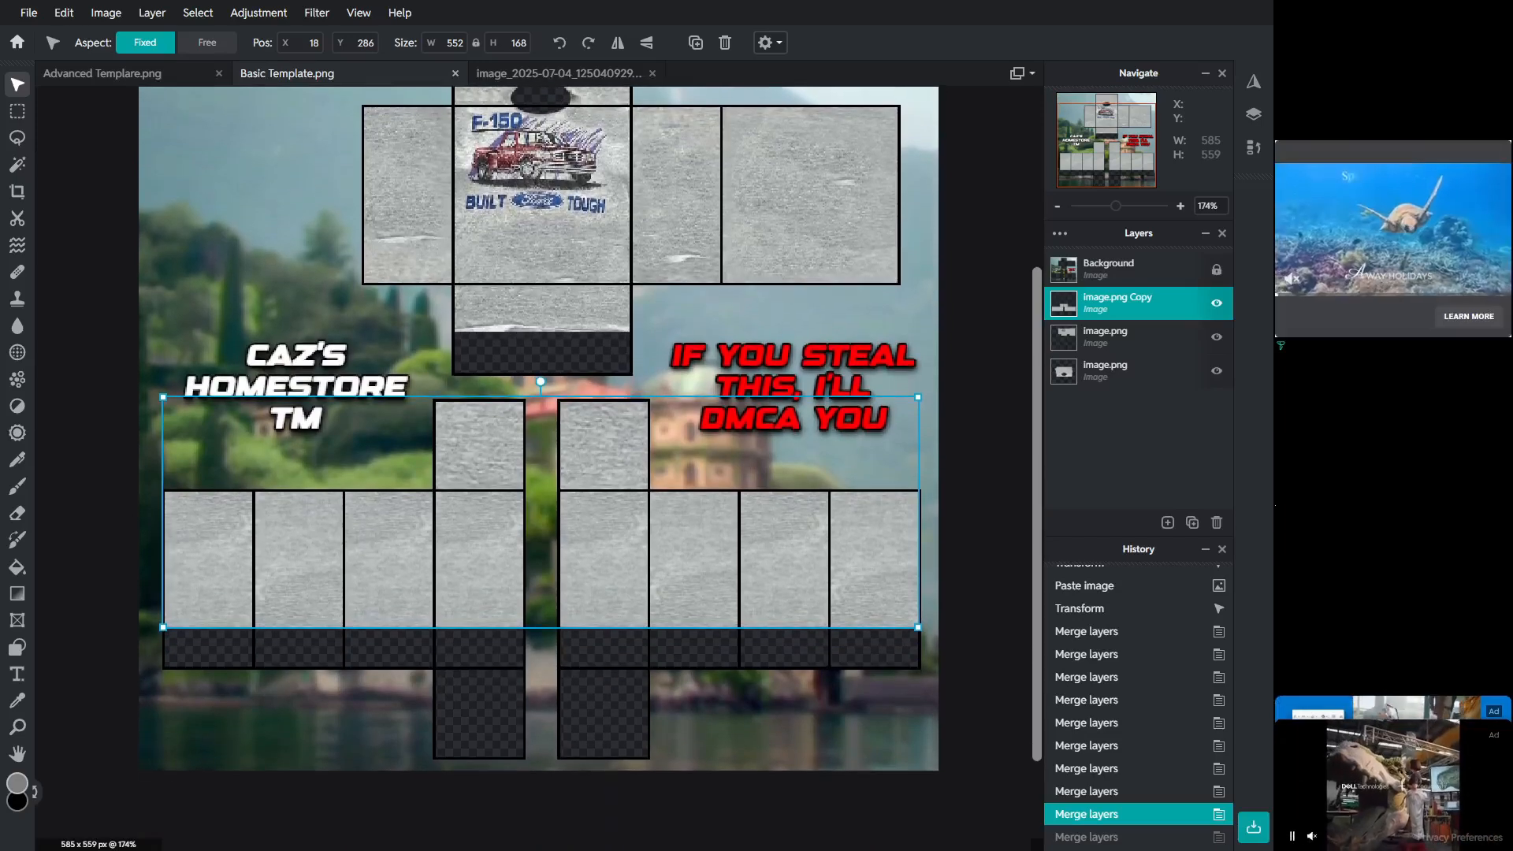
pyautogui.scroll(2, 539, 444)
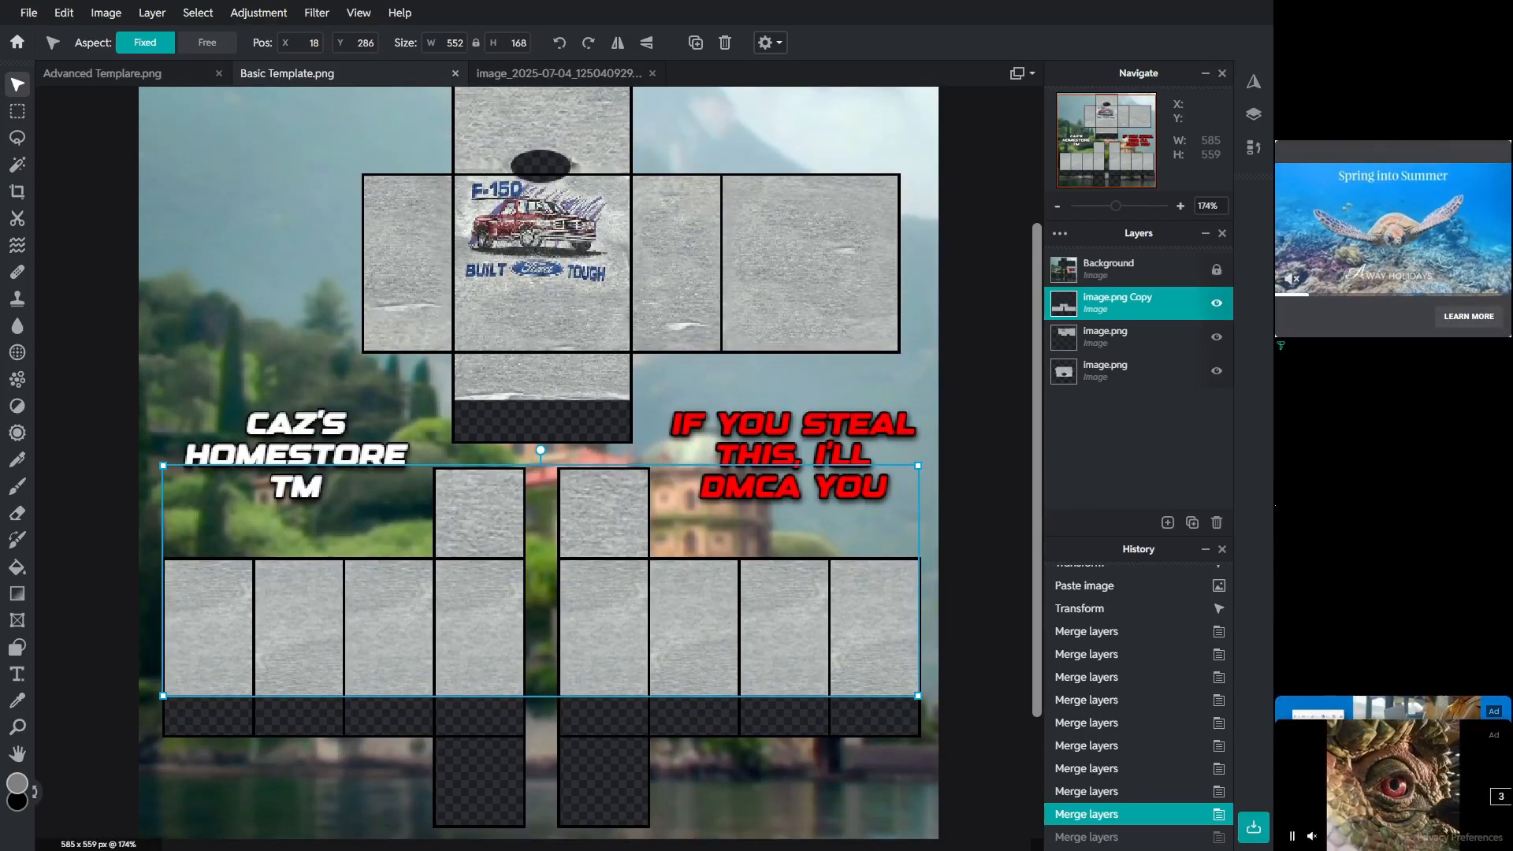
pyautogui.moveTo(1037, 337); pyautogui.dragTo(1037, 340)
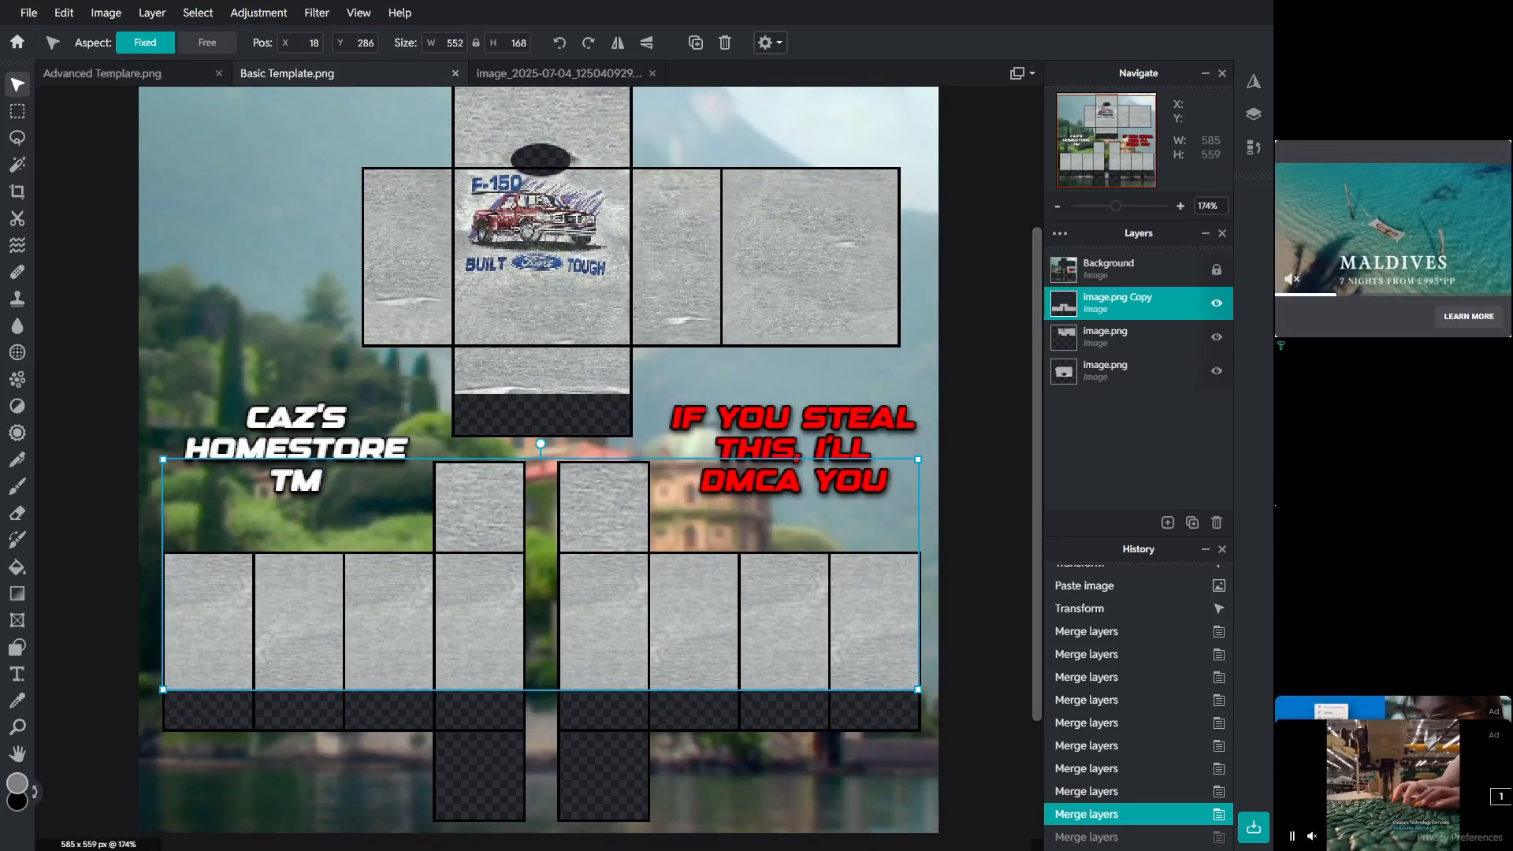
pyautogui.click(1060, 234)
pyautogui.click(942, 533)
pyautogui.click(969, 528)
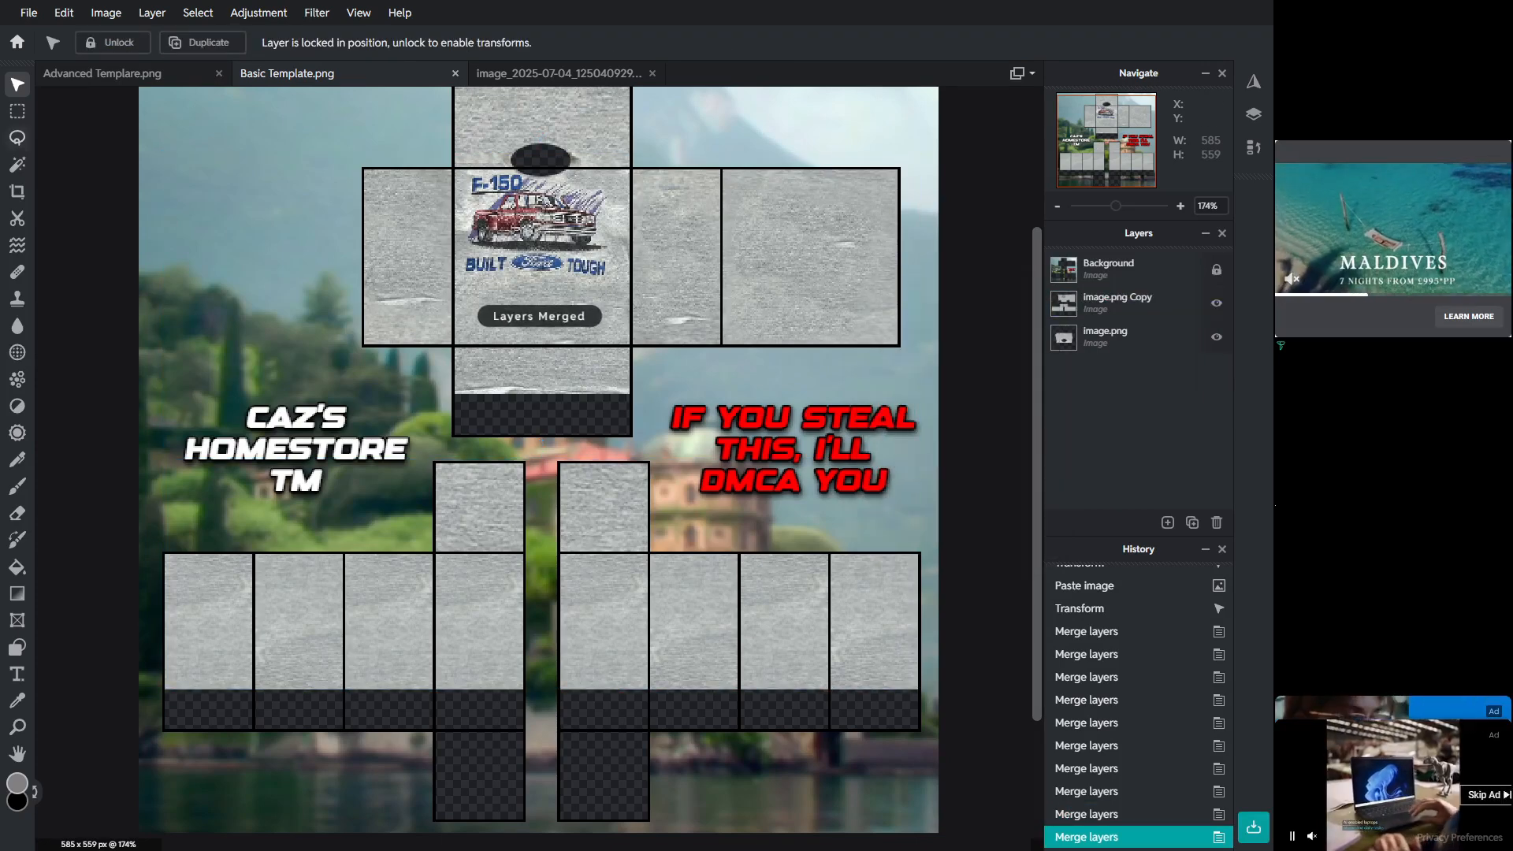
# Step: With the Clone Stamp, sample blank fabric and paint over the marks on the torso panels
pyautogui.press('s')
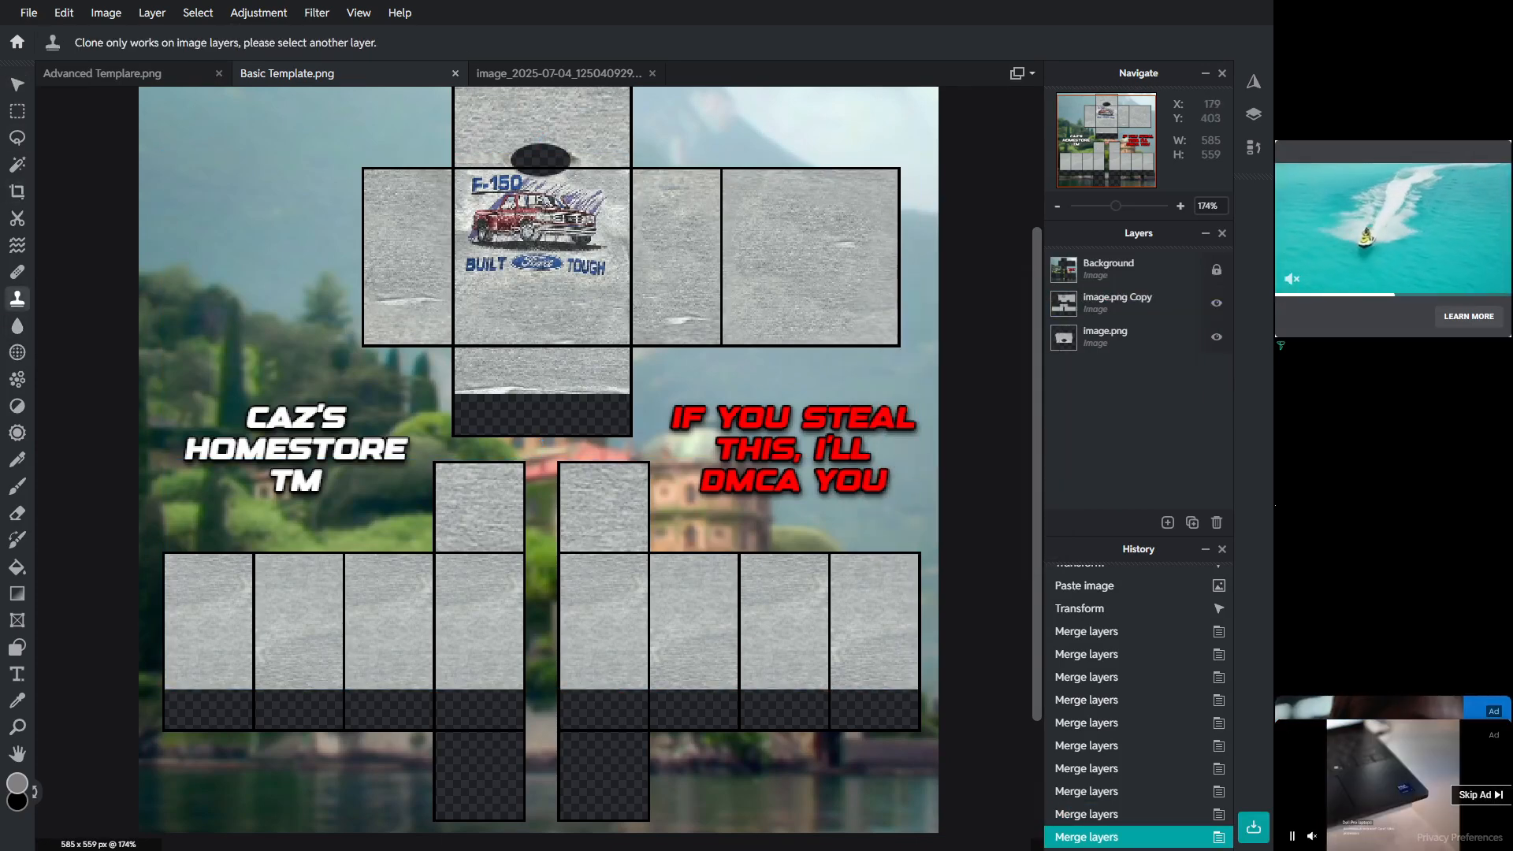
pyautogui.click(1127, 303)
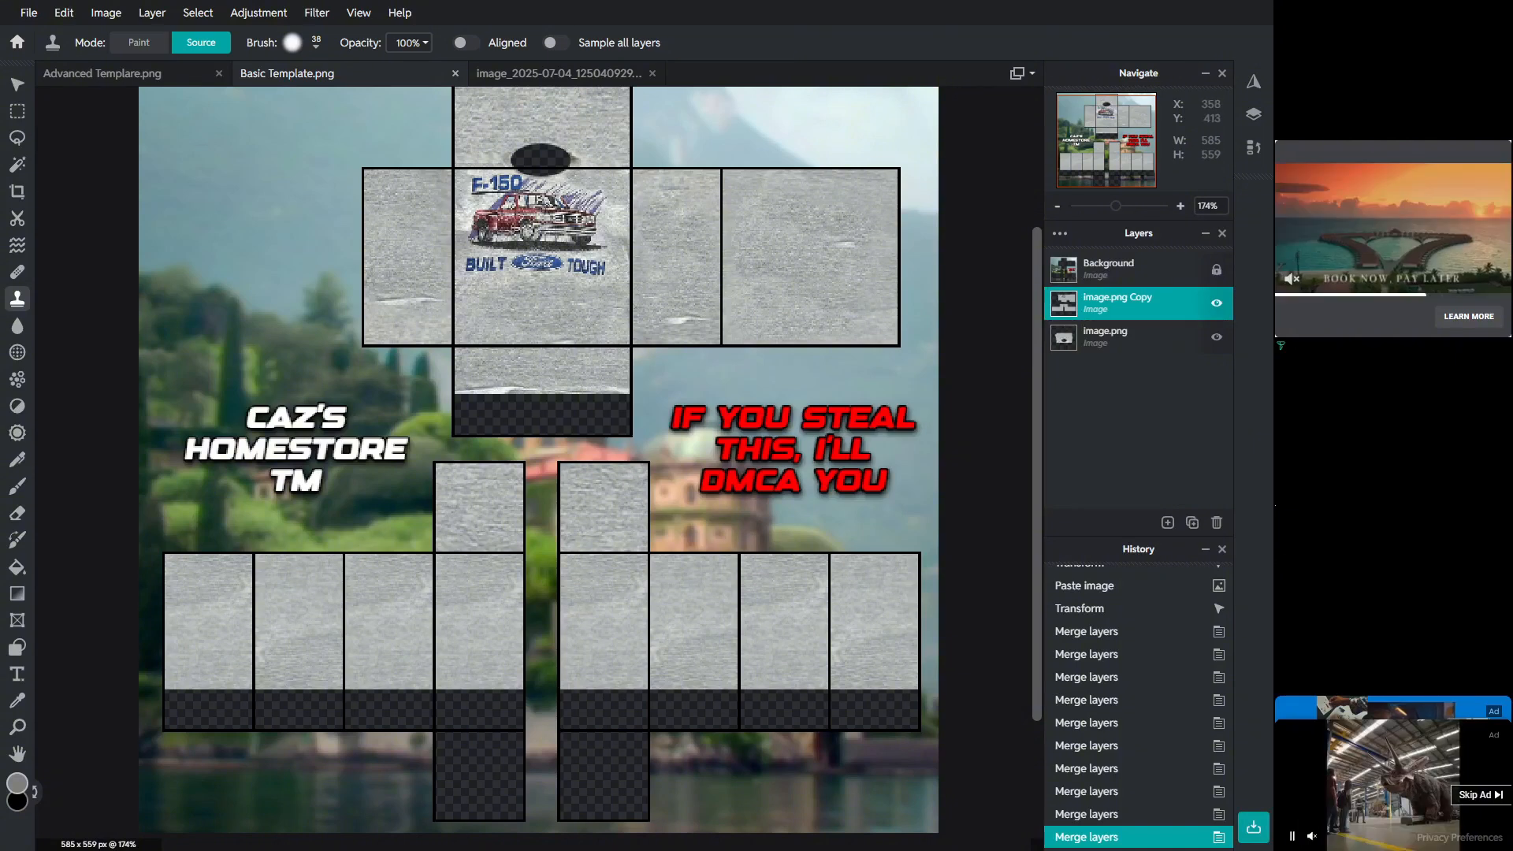
pyautogui.click(659, 624)
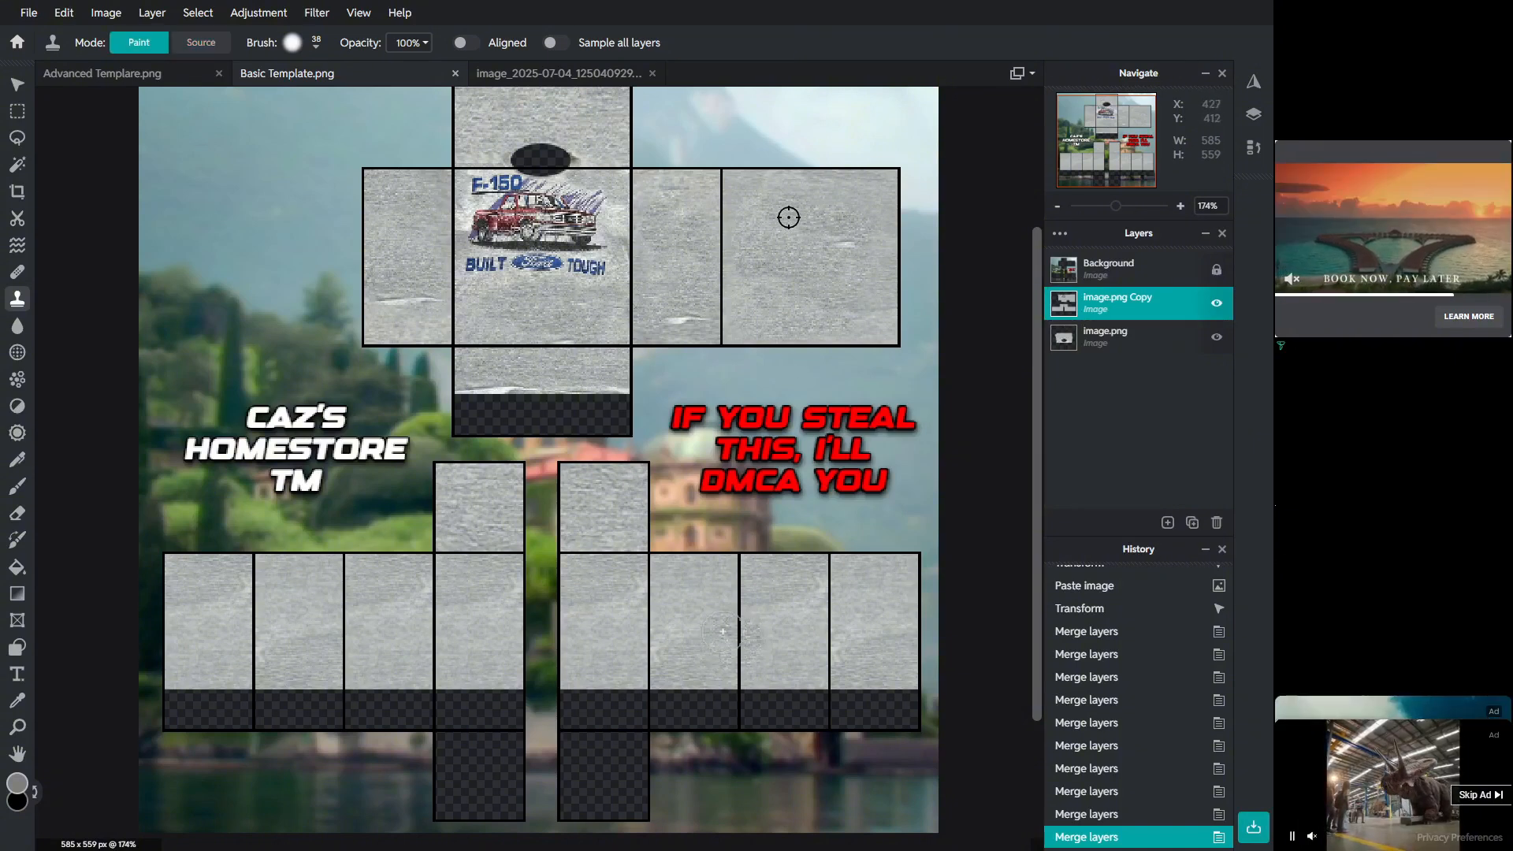
pyautogui.moveTo(658, 625); pyautogui.dragTo(638, 604)
pyautogui.click(201, 43)
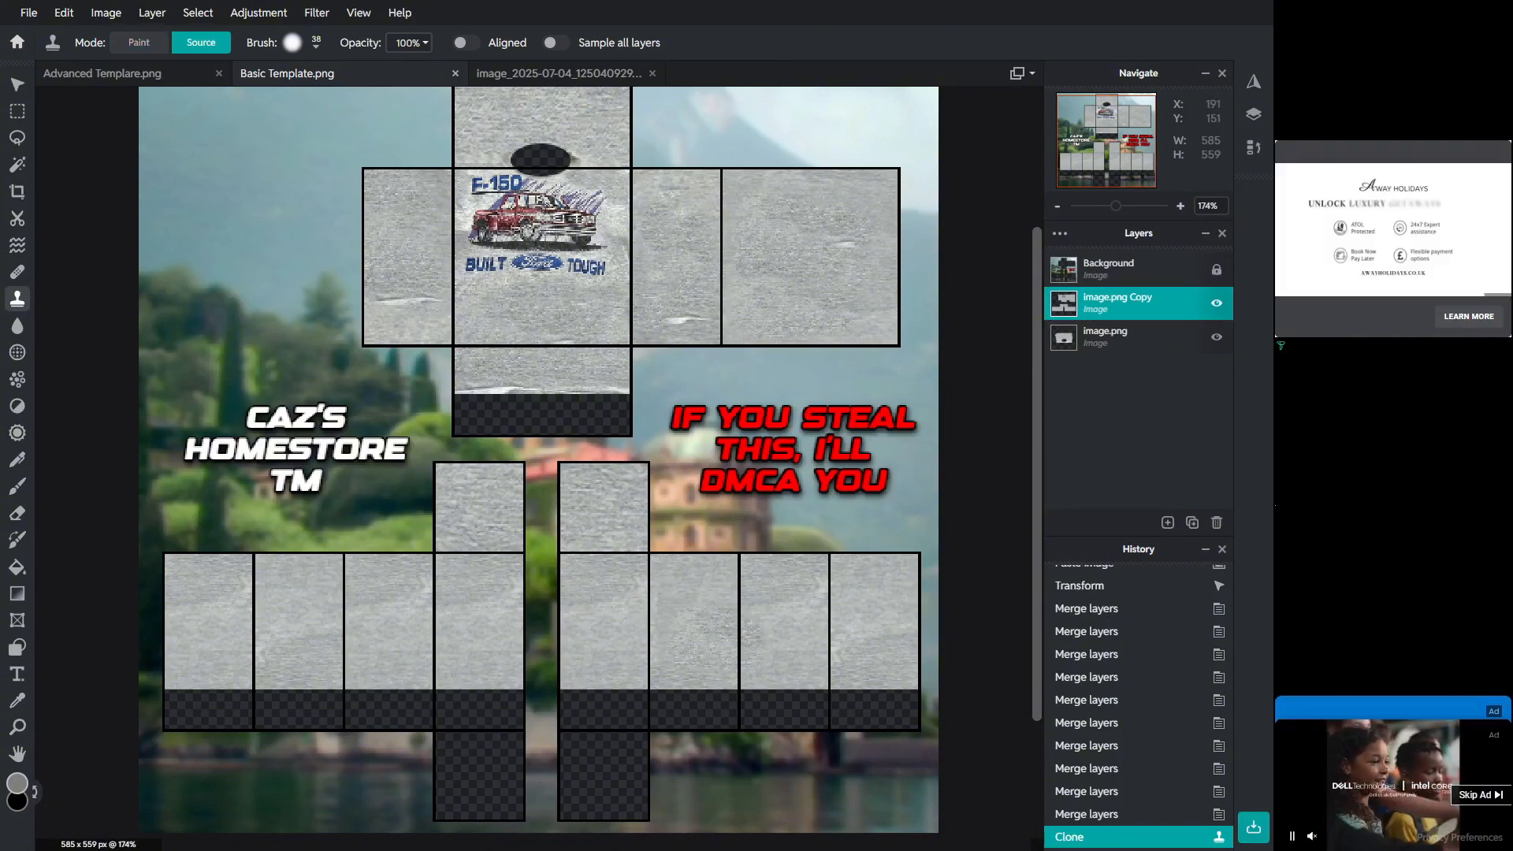
pyautogui.click(413, 619)
pyautogui.click(400, 228)
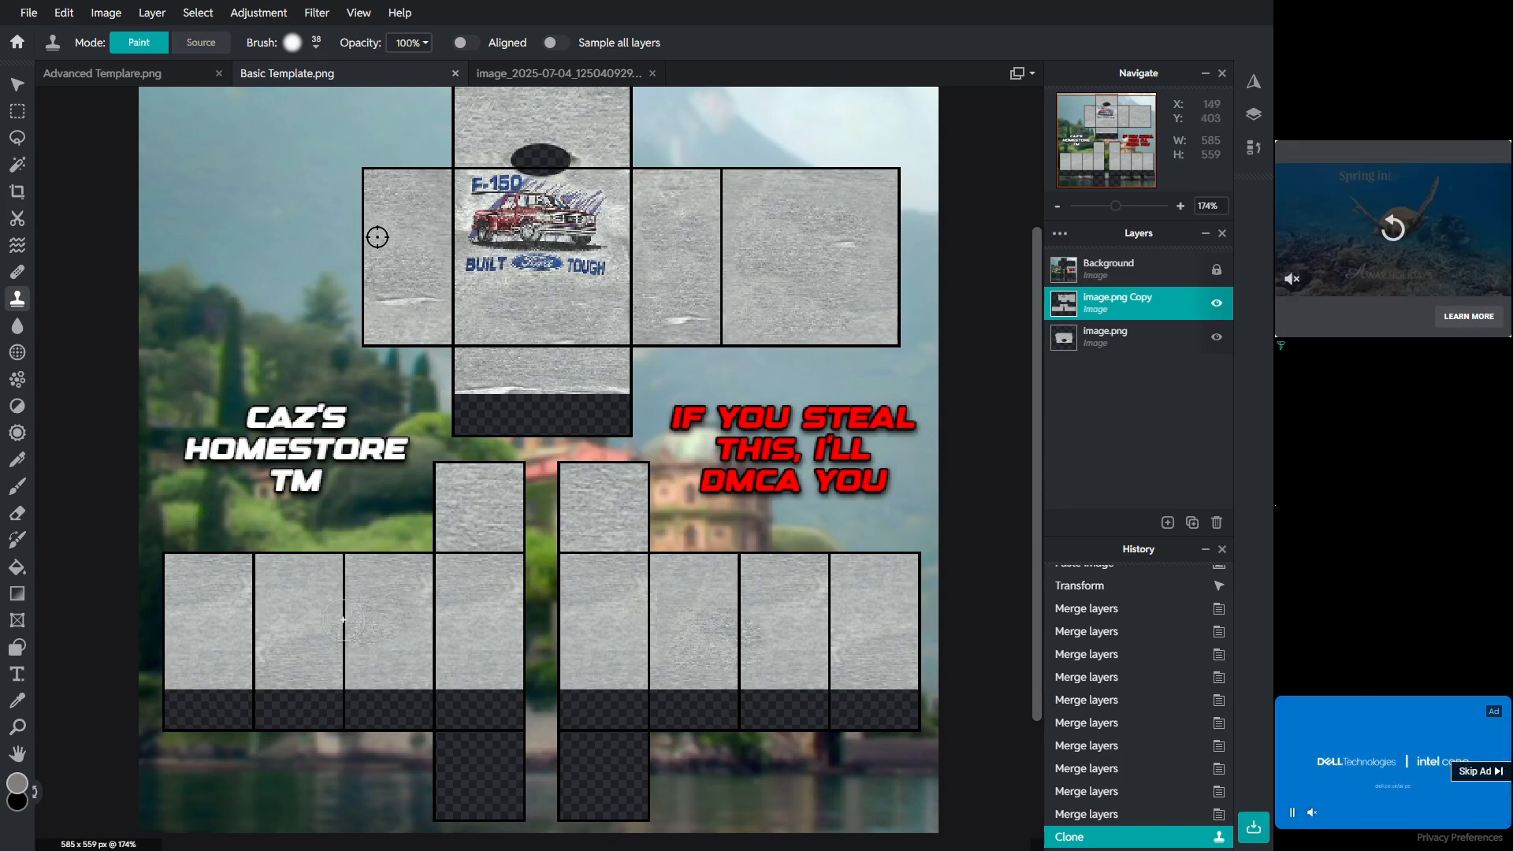
pyautogui.click(201, 42)
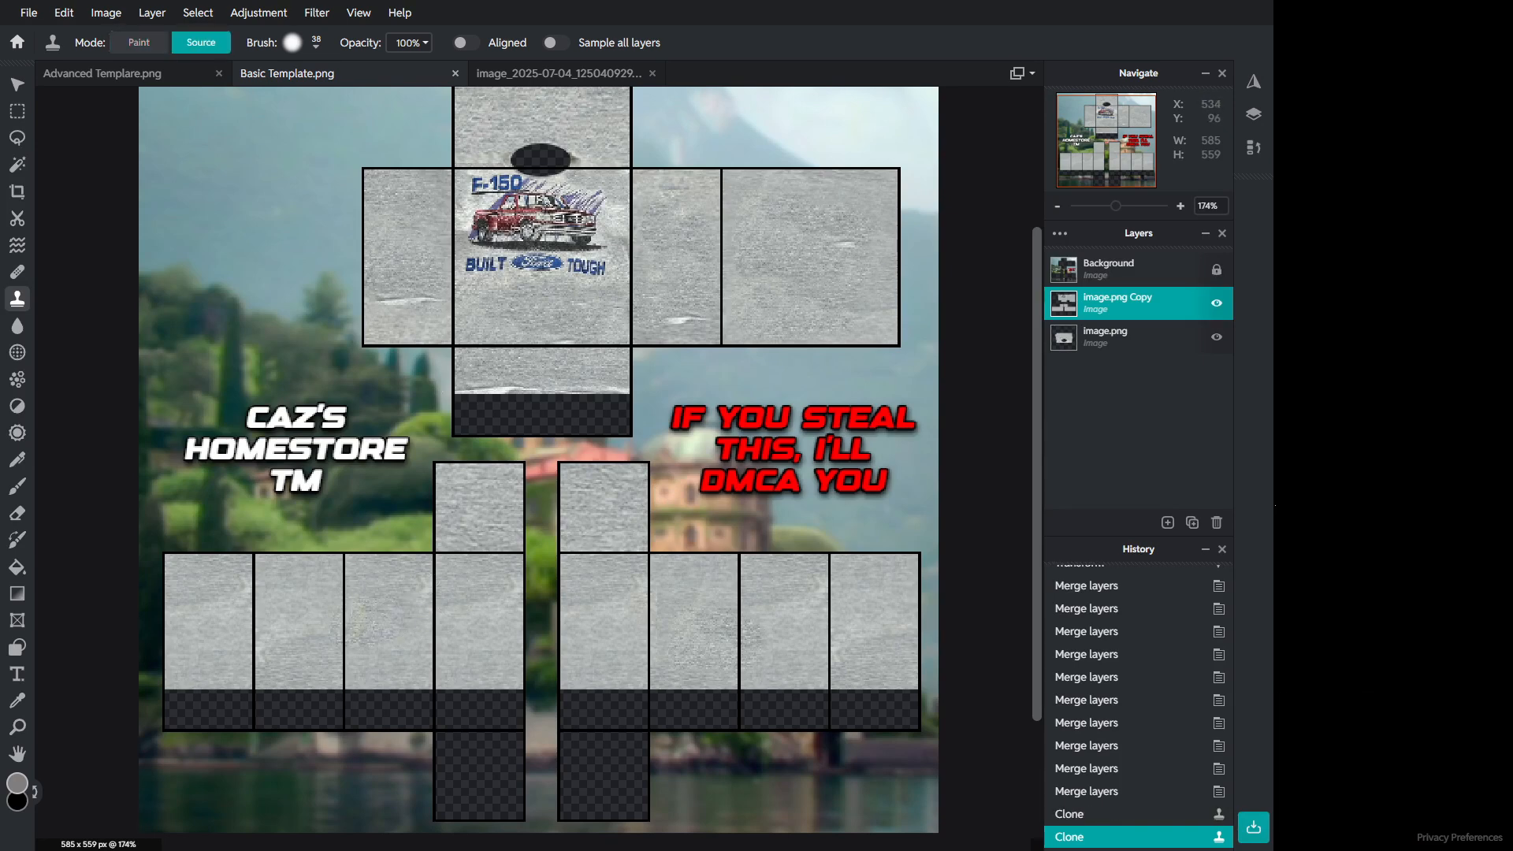
pyautogui.click(667, 648)
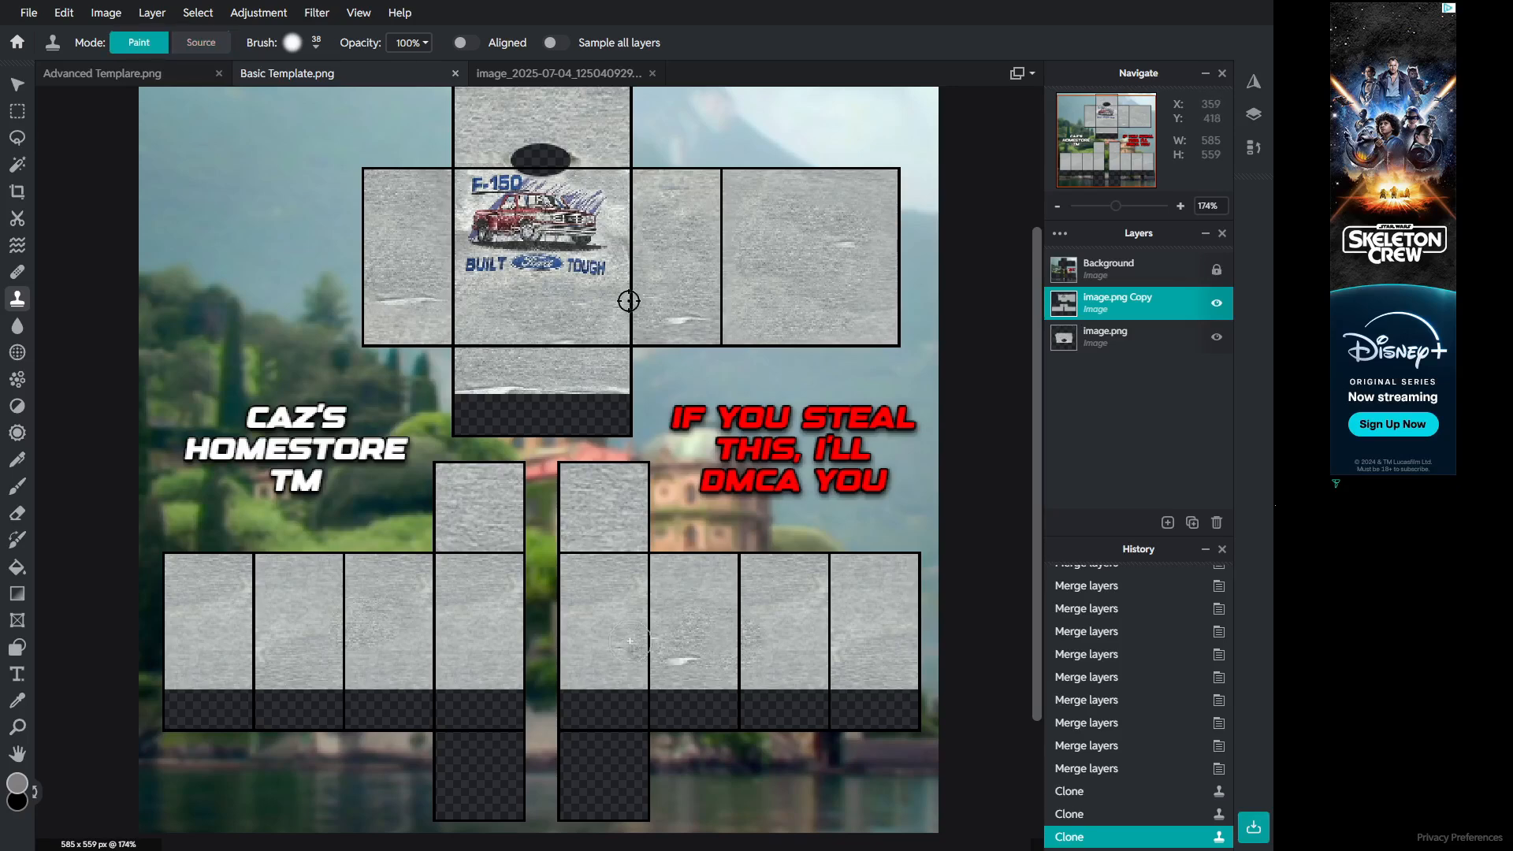
pyautogui.click(629, 301)
# Step: Clone-stamp nearby blank fabric over the remaining spots and creases on the back and sleeve panels
pyautogui.click(201, 42)
pyautogui.click(834, 629)
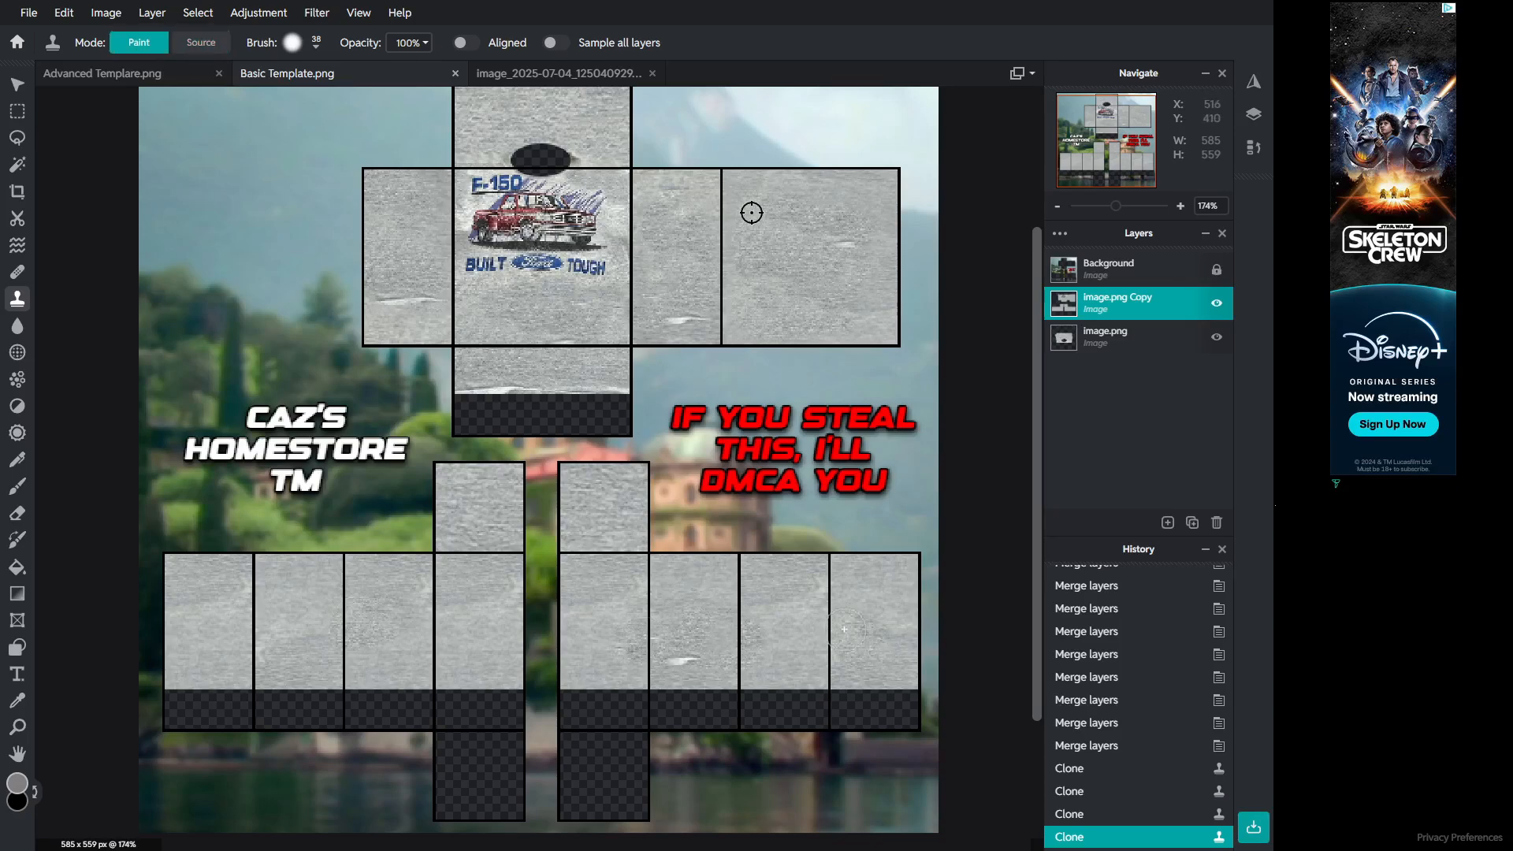
pyautogui.click(779, 629)
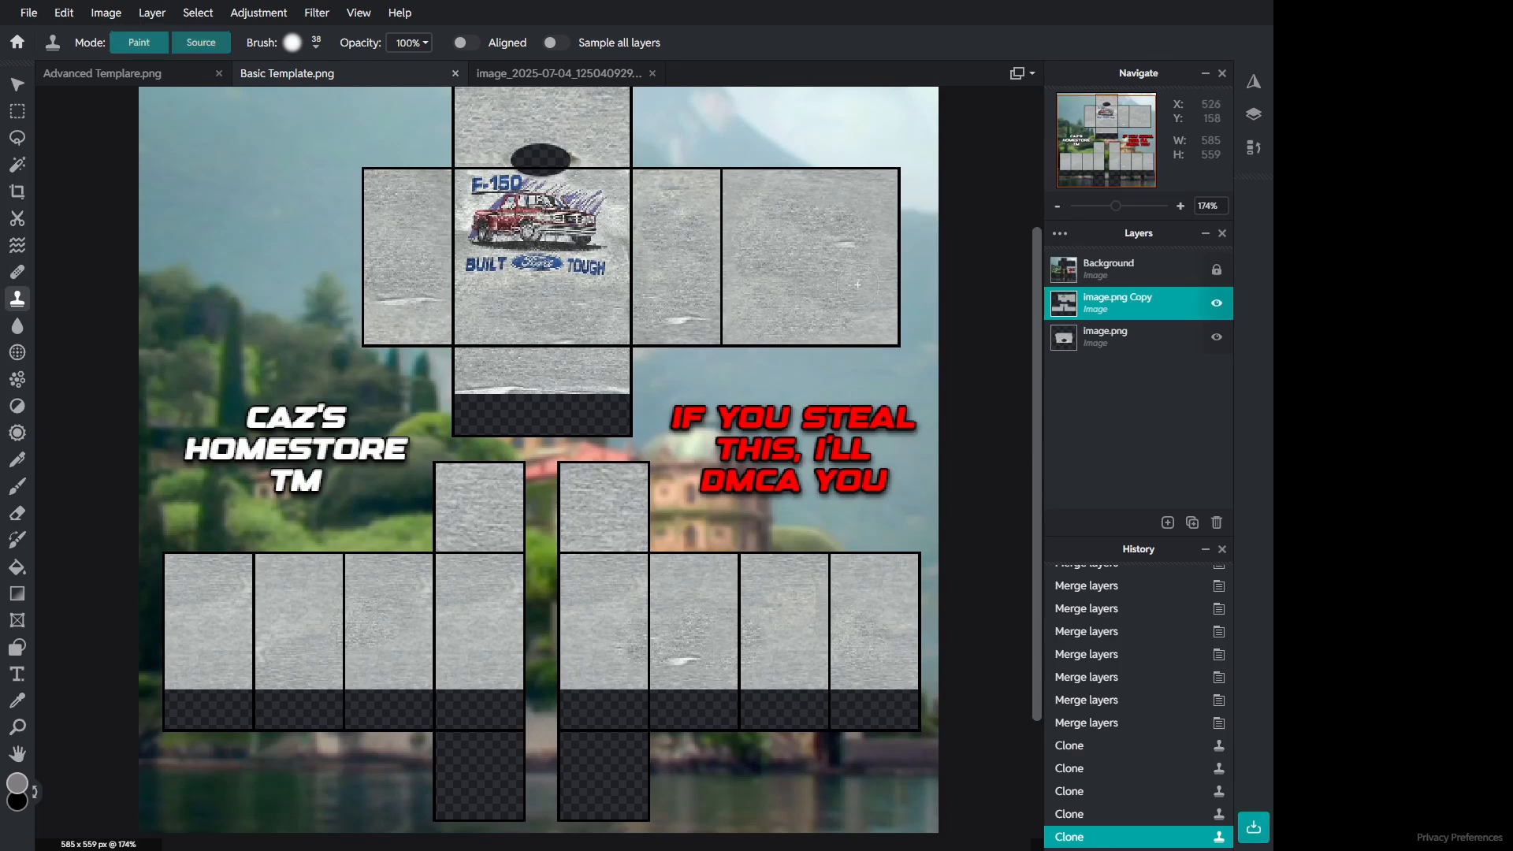
pyautogui.click(201, 42)
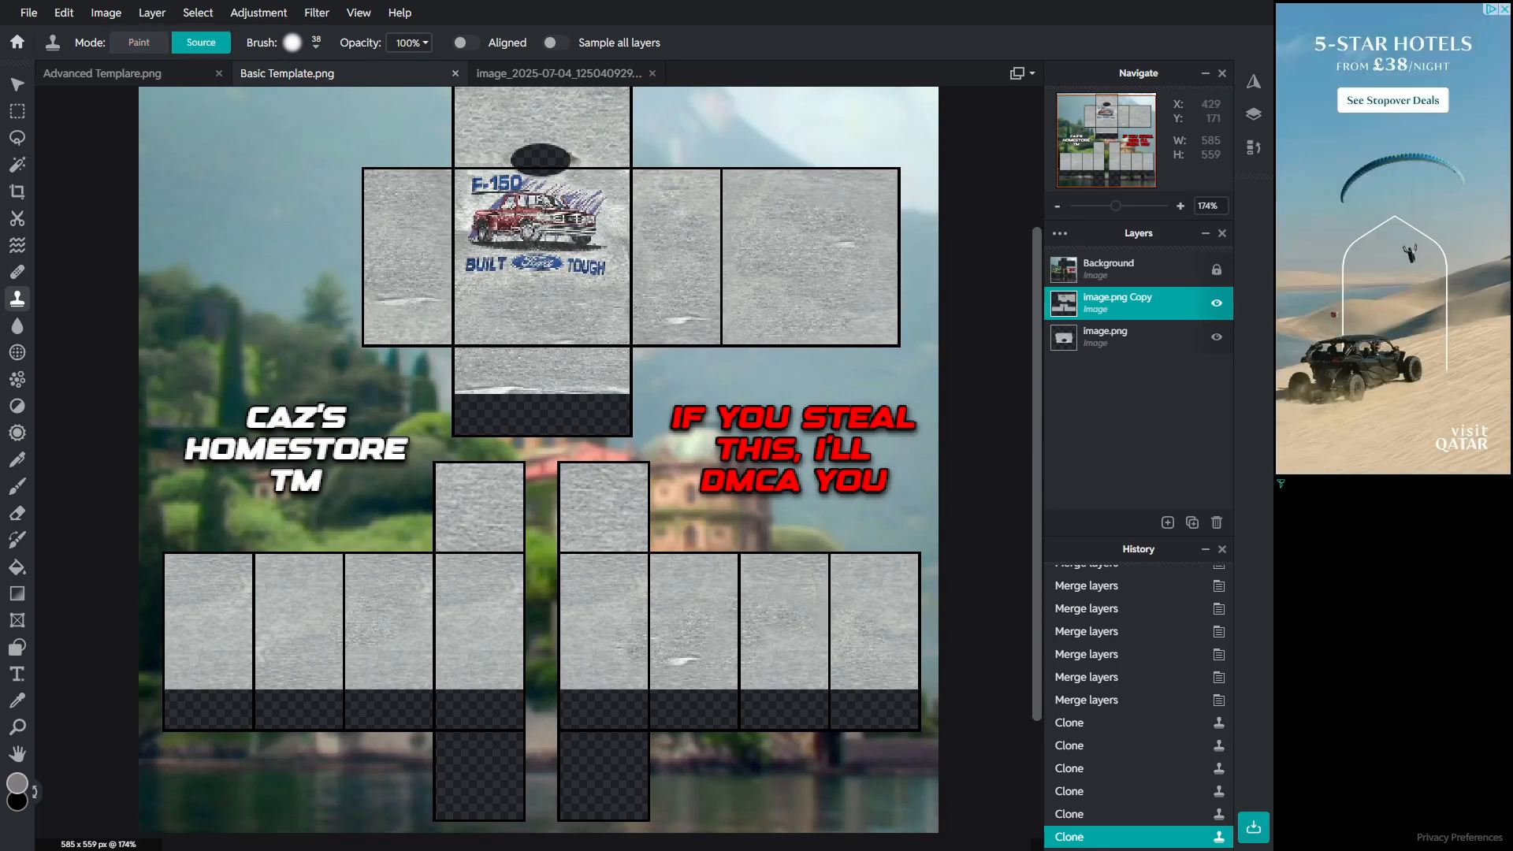
pyautogui.click(493, 327)
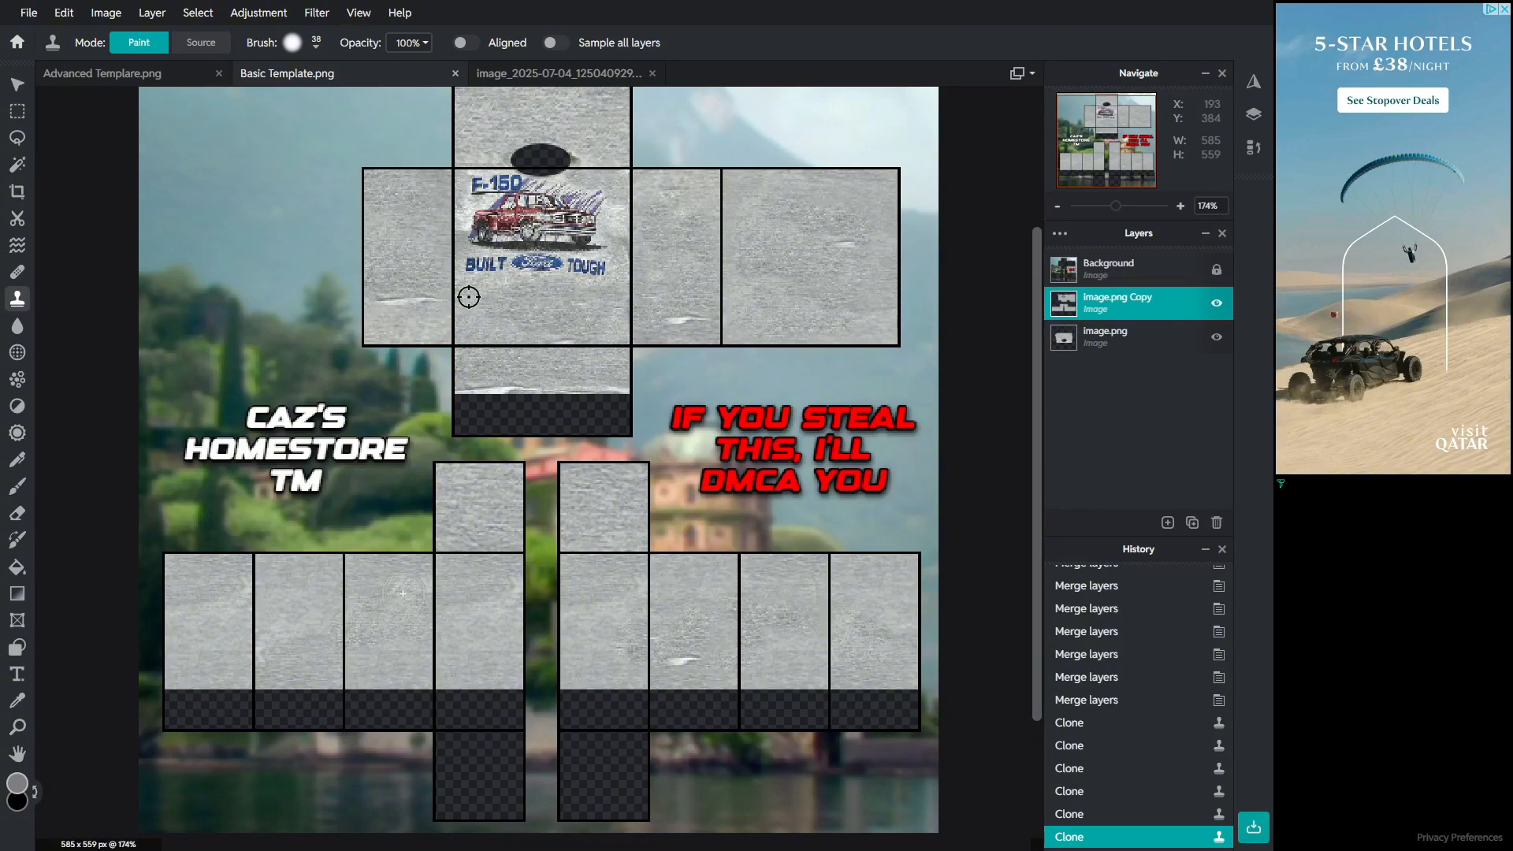
pyautogui.keyDown('alt'); pyautogui.click(789, 290); pyautogui.keyUp('alt')
pyautogui.moveTo(285, 618); pyautogui.dragTo(294, 605)
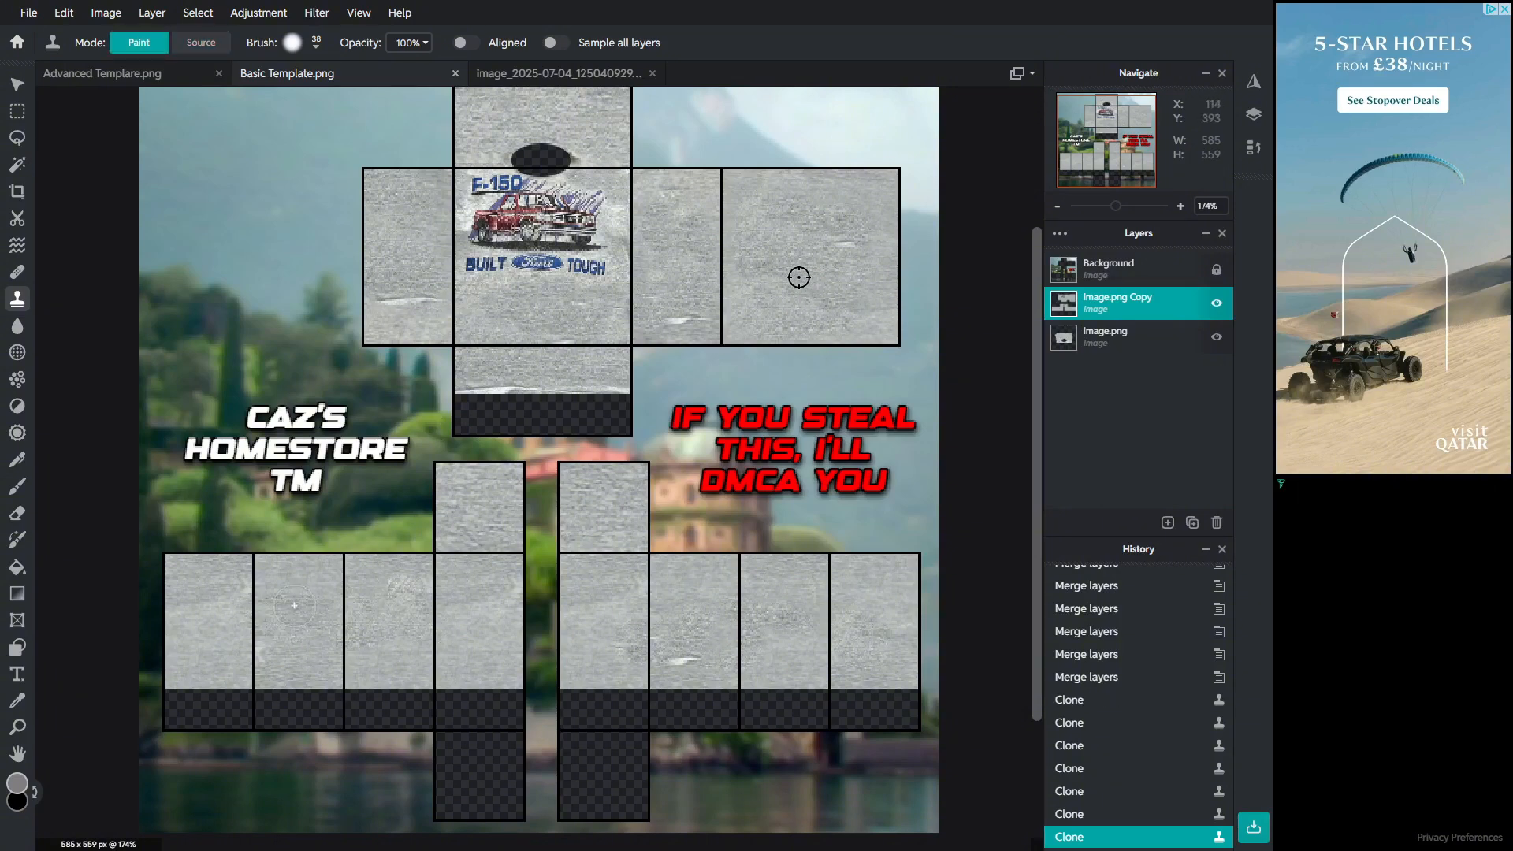
pyautogui.keyDown('alt'); pyautogui.click(752, 264); pyautogui.keyUp('alt')
pyautogui.click(343, 551)
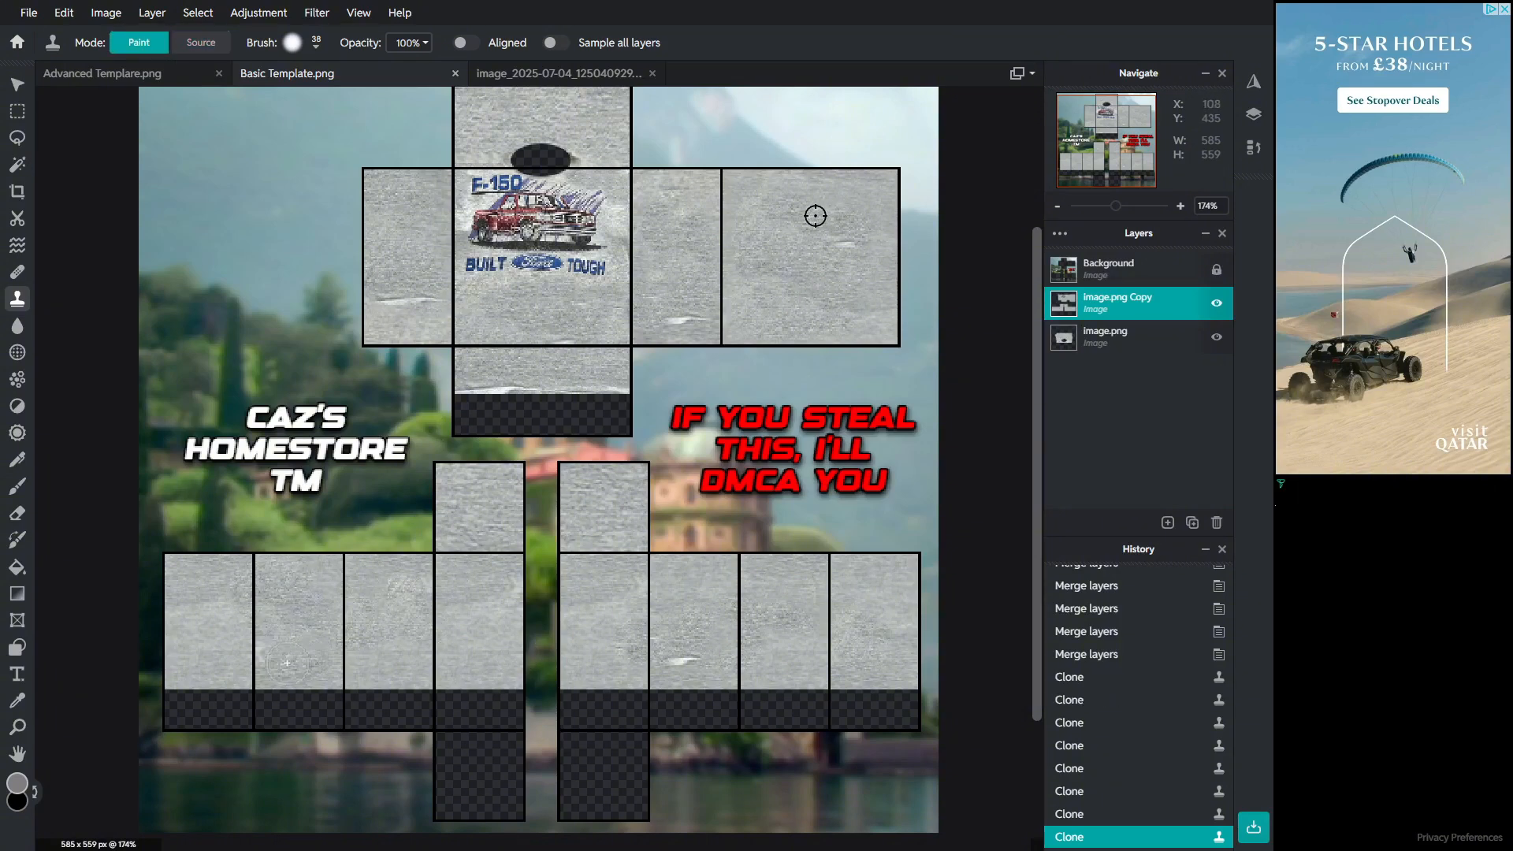
pyautogui.moveTo(287, 664)
pyautogui.mouseDown()
pyautogui.moveTo(248, 627)
pyautogui.moveTo(213, 645)
pyautogui.moveTo(217, 603)
pyautogui.moveTo(190, 573)
pyautogui.mouseUp()
pyautogui.keyDown('alt'); pyautogui.click(840, 229); pyautogui.keyUp('alt')
pyautogui.keyDown('alt'); pyautogui.click(788, 264); pyautogui.keyUp('alt')
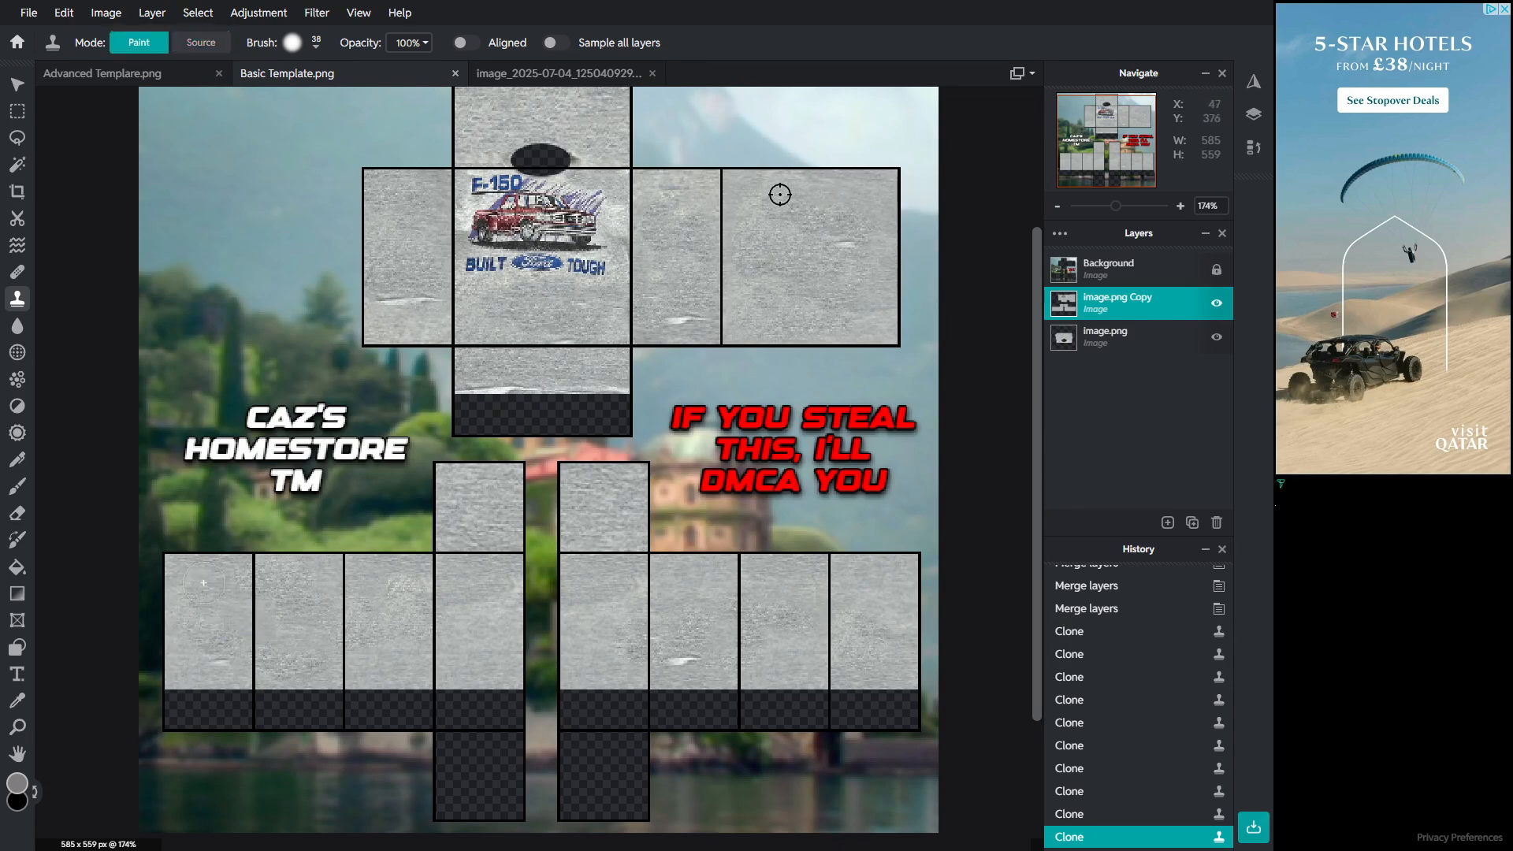
pyautogui.keyDown('alt'); pyautogui.click(745, 313); pyautogui.keyUp('alt')
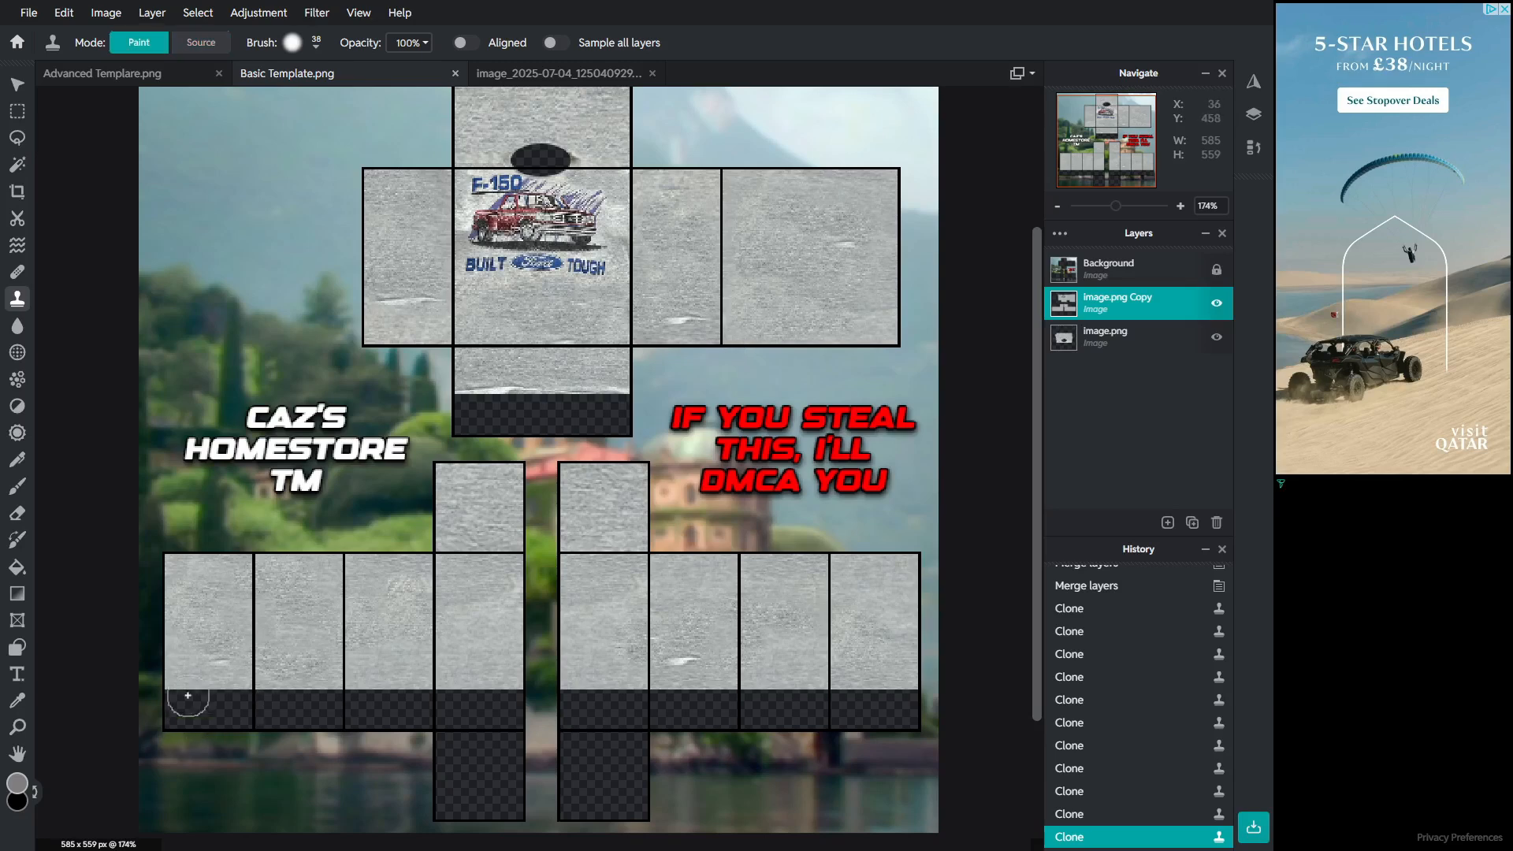
pyautogui.click(188, 695)
pyautogui.hotkey('ctrl', 'x')
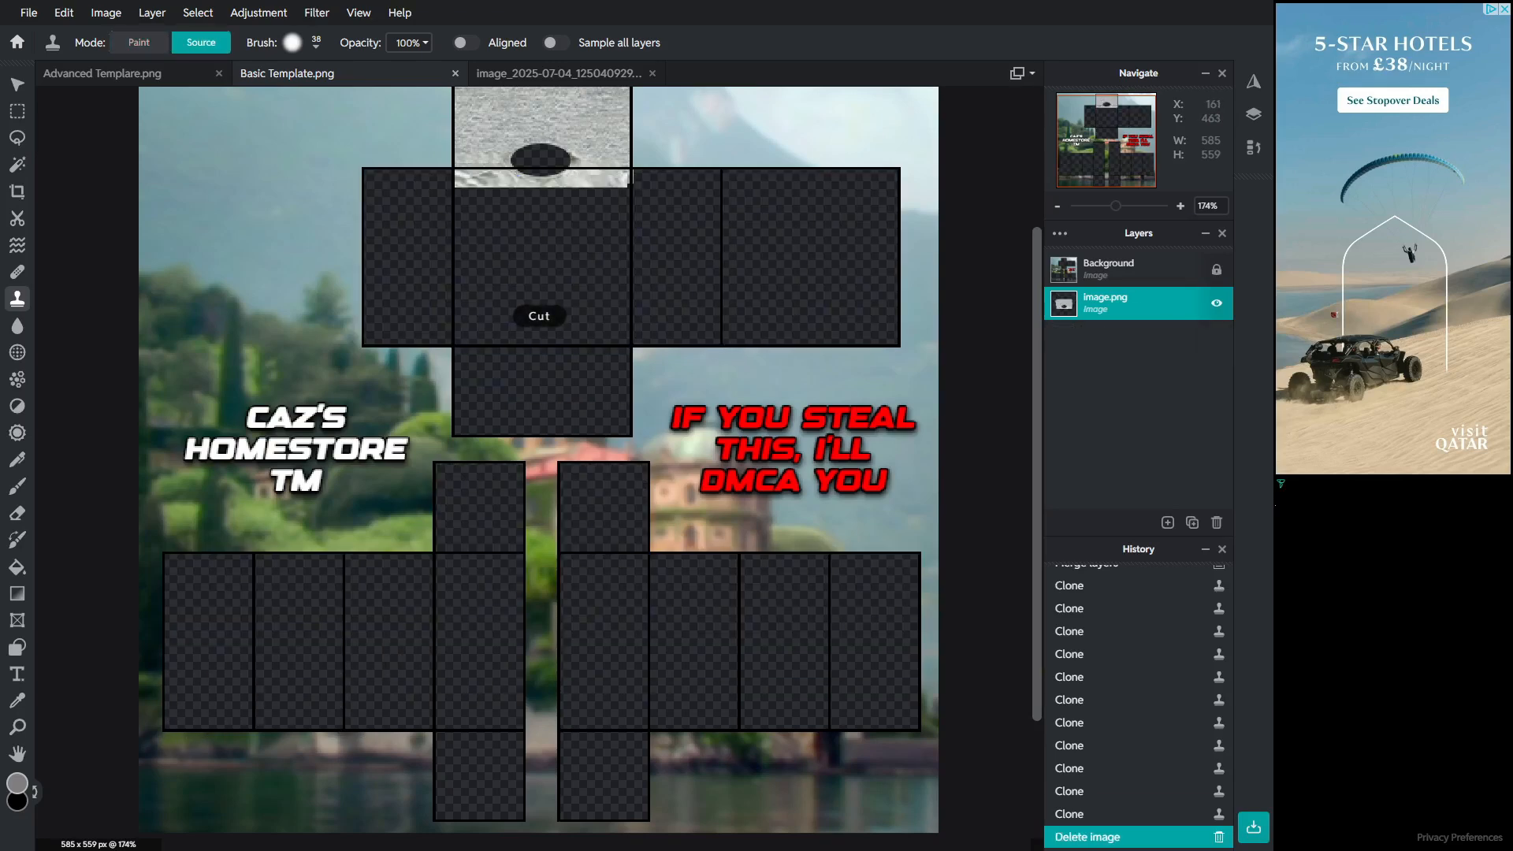
pyautogui.click(106, 13)
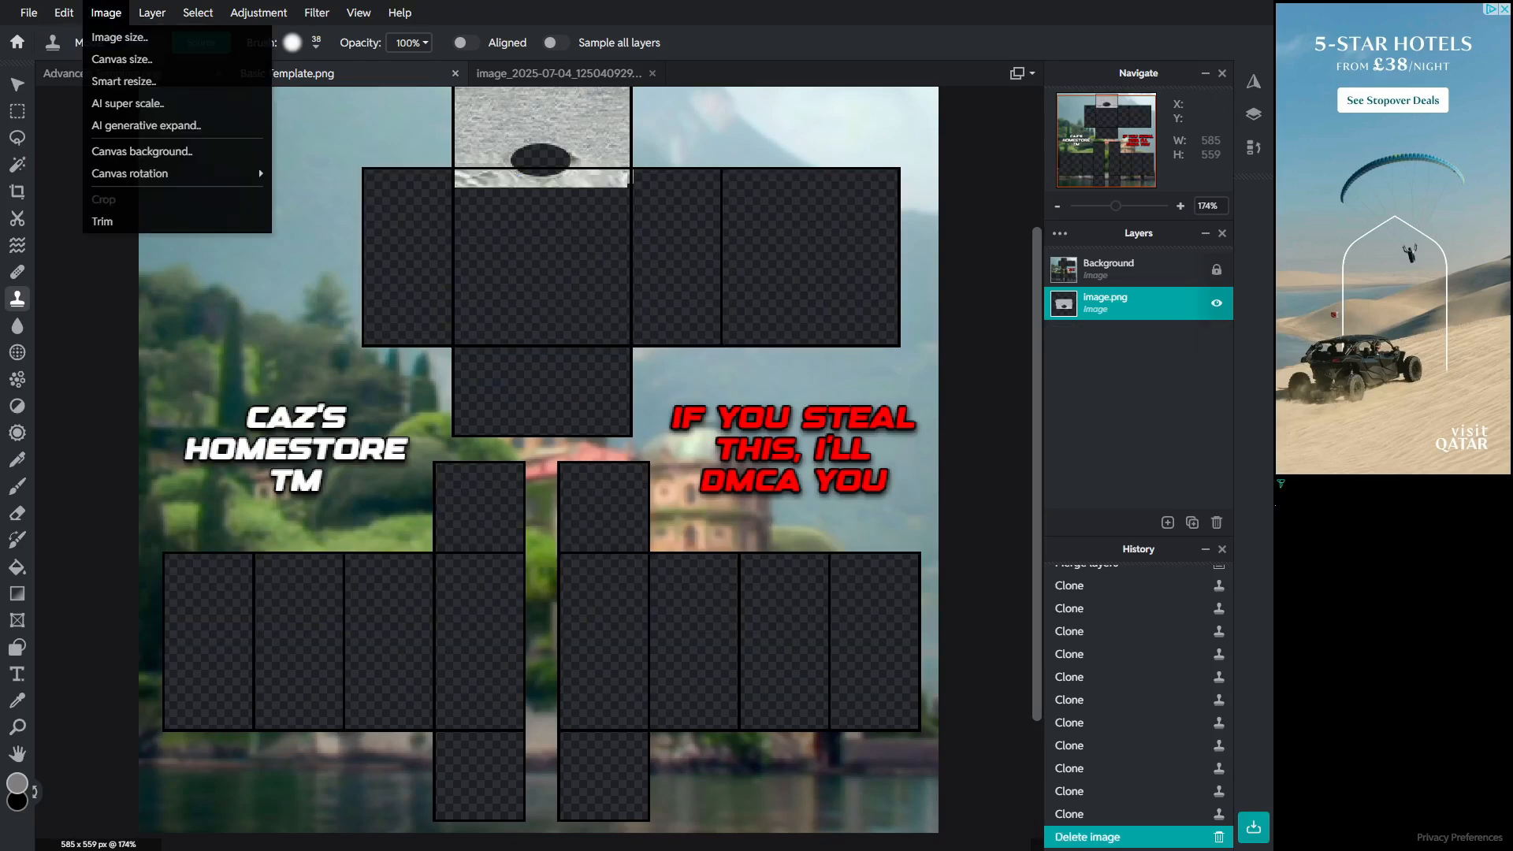
pyautogui.moveTo(64, 13)
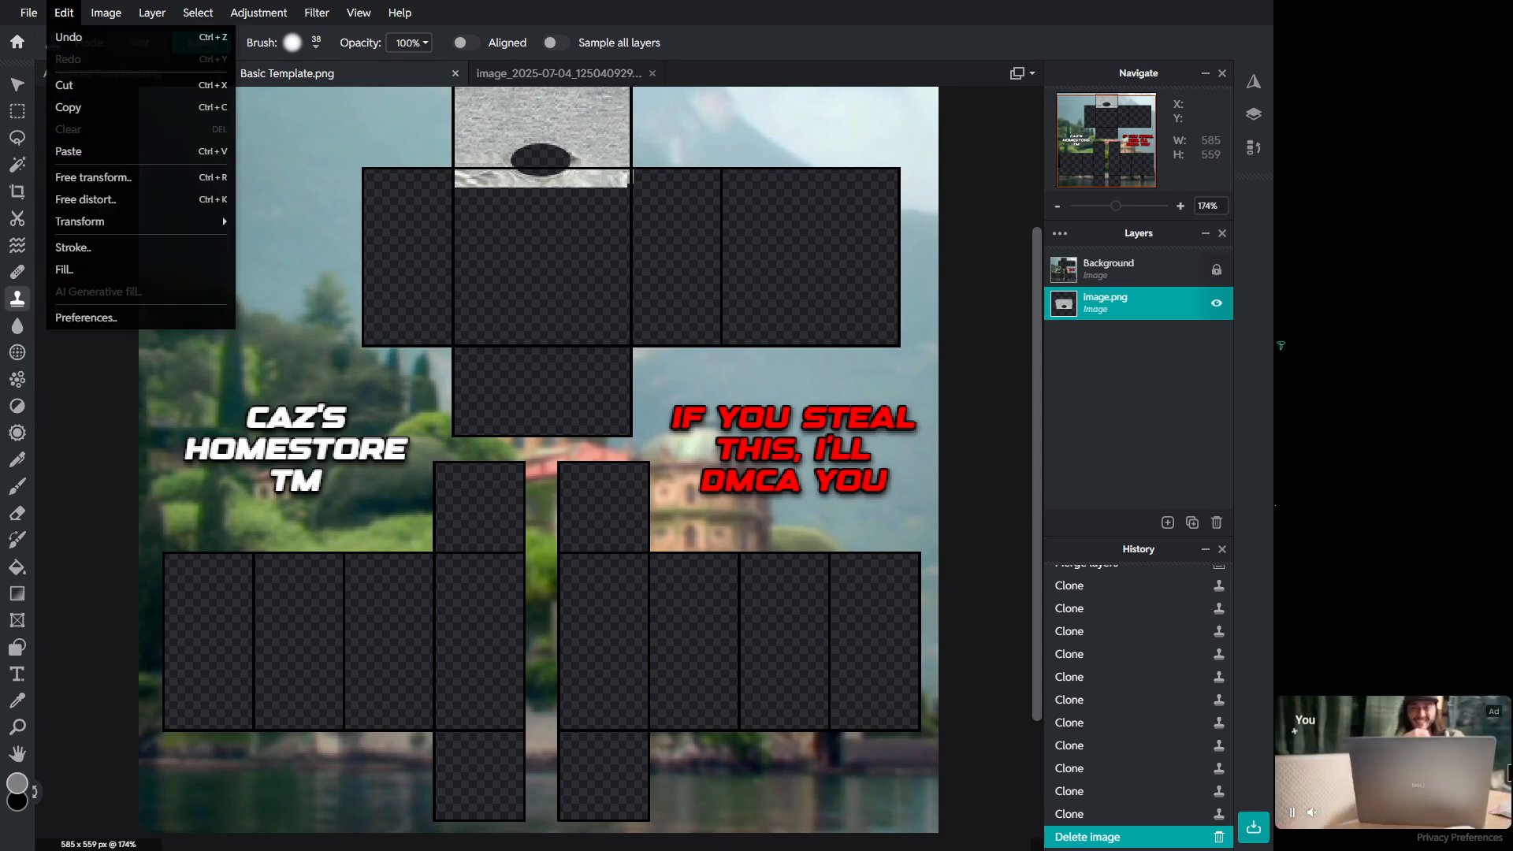
pyautogui.click(64, 12)
pyautogui.click(64, 13)
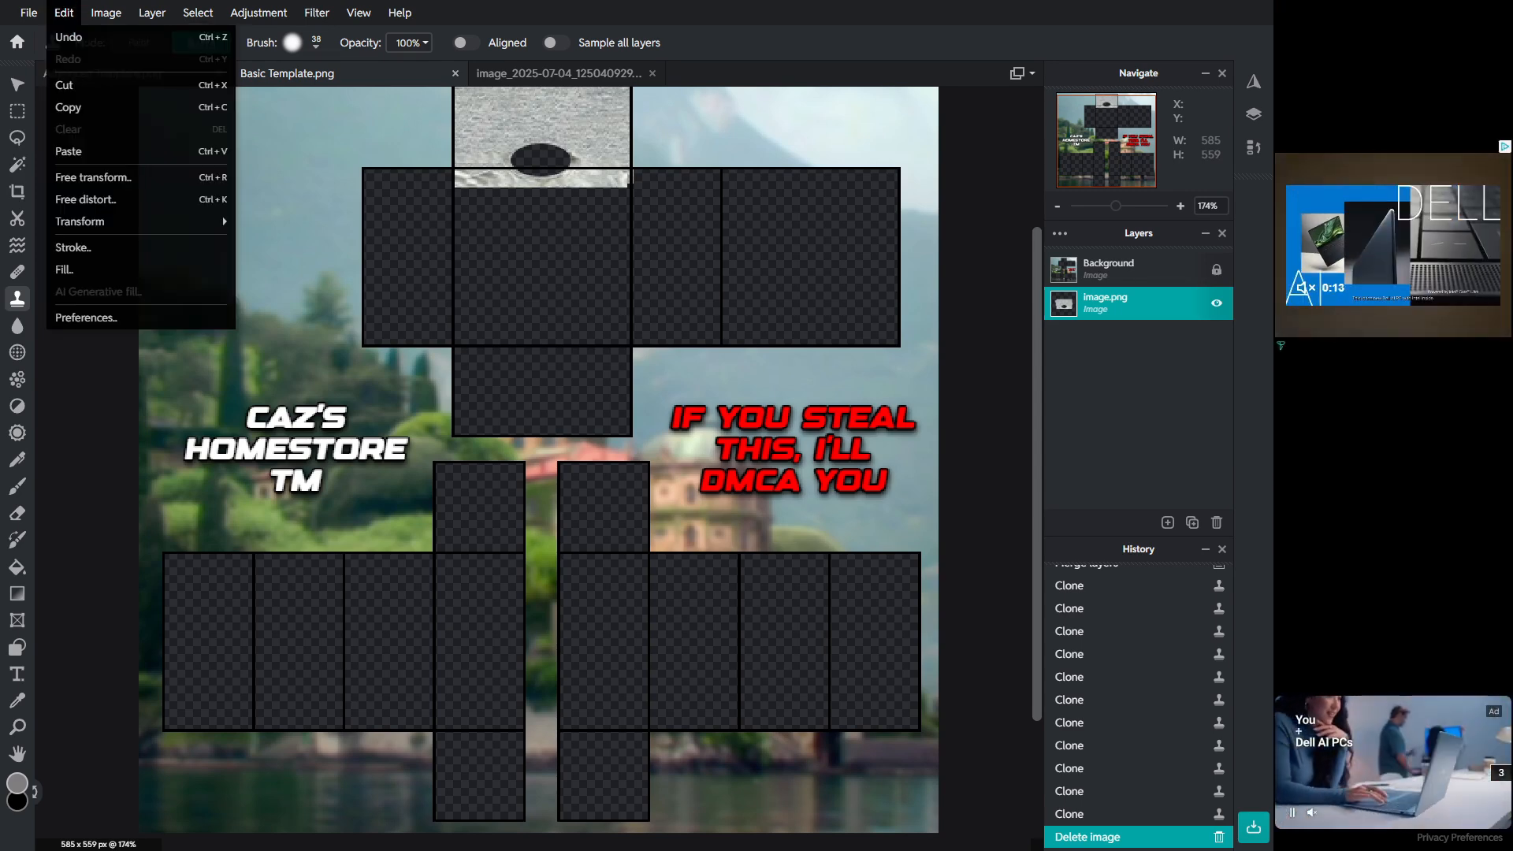
pyautogui.click(69, 37)
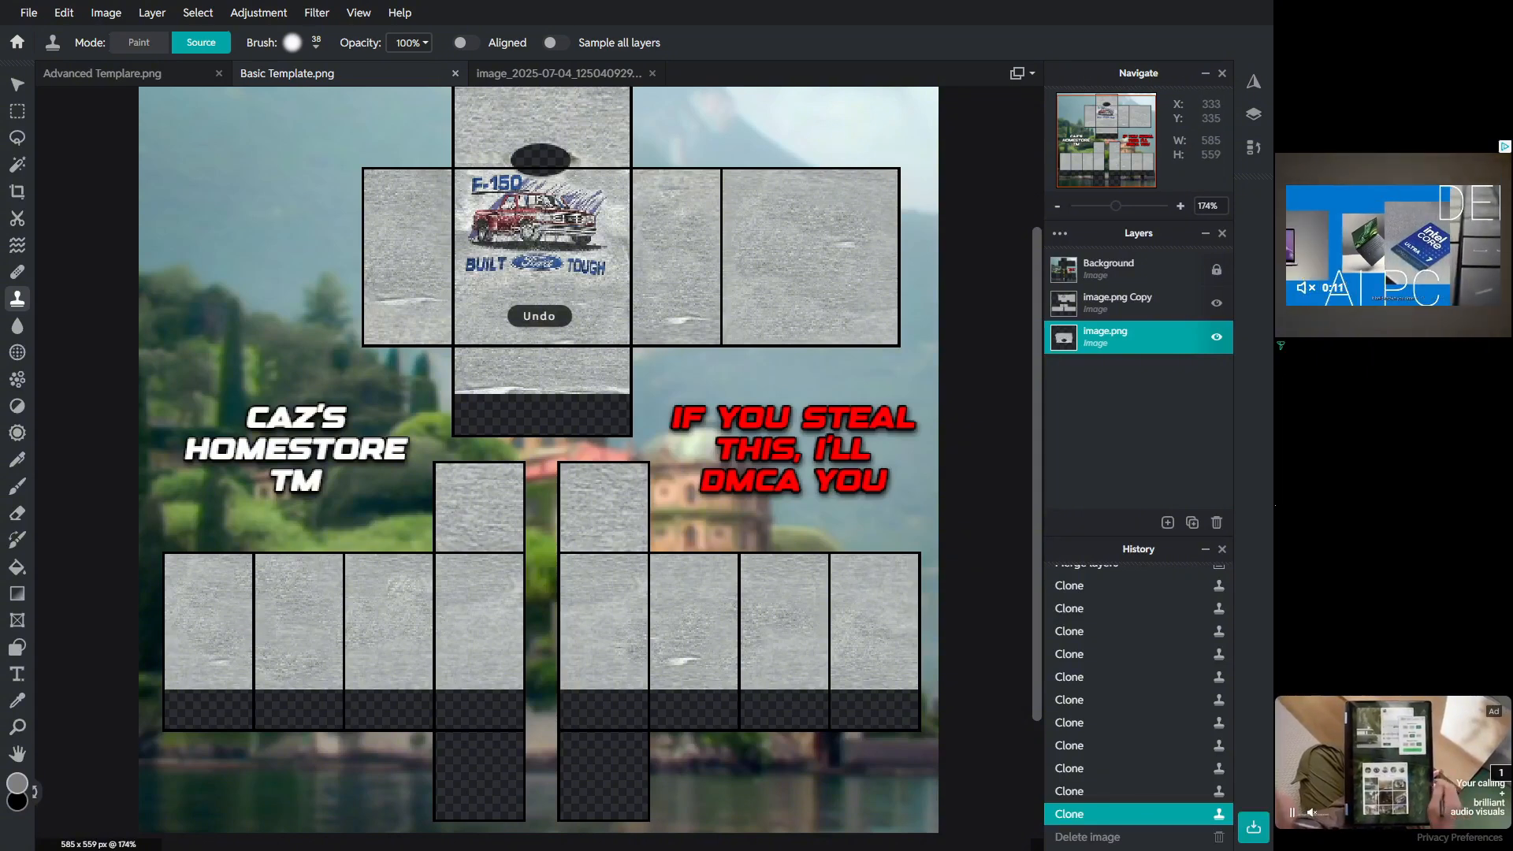
# Step: Clone-stamp blank fabric over the remaining marks on the back torso panel, working on the image copy layer
pyautogui.click(780, 241)
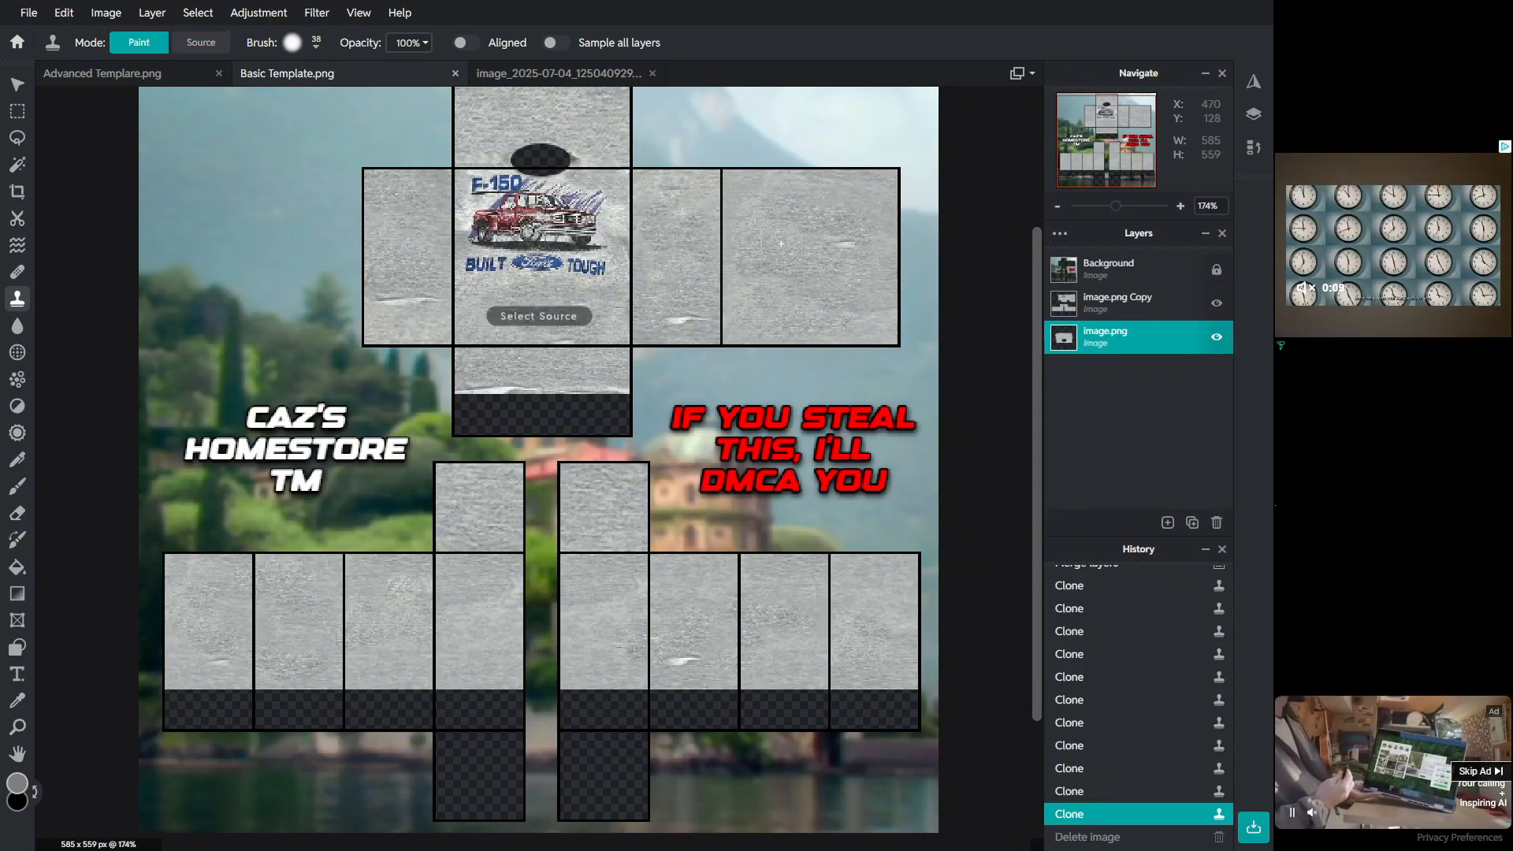
pyautogui.click(782, 259)
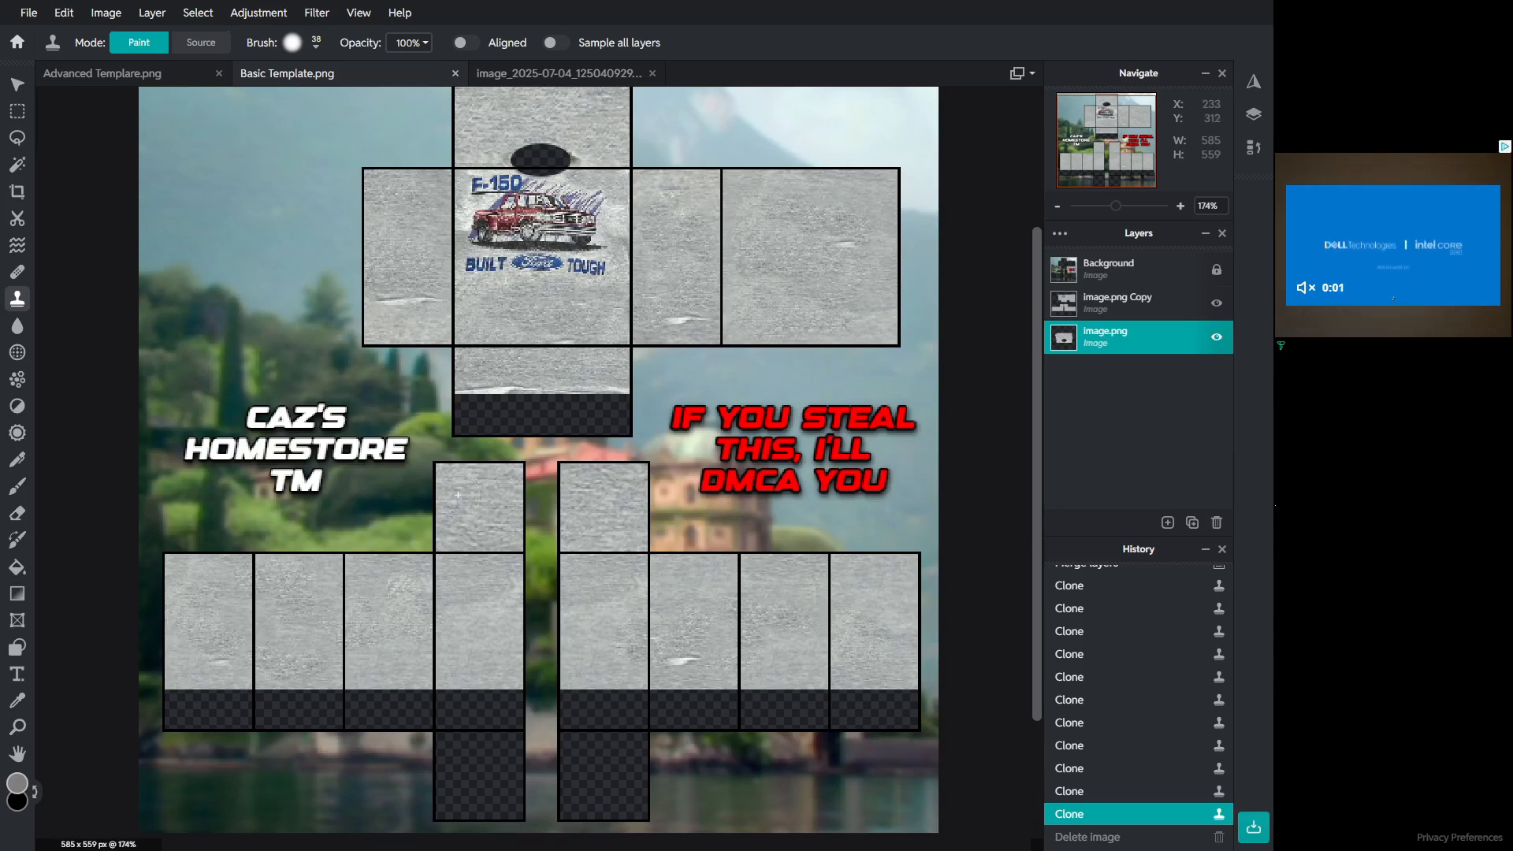
pyautogui.click(1119, 302)
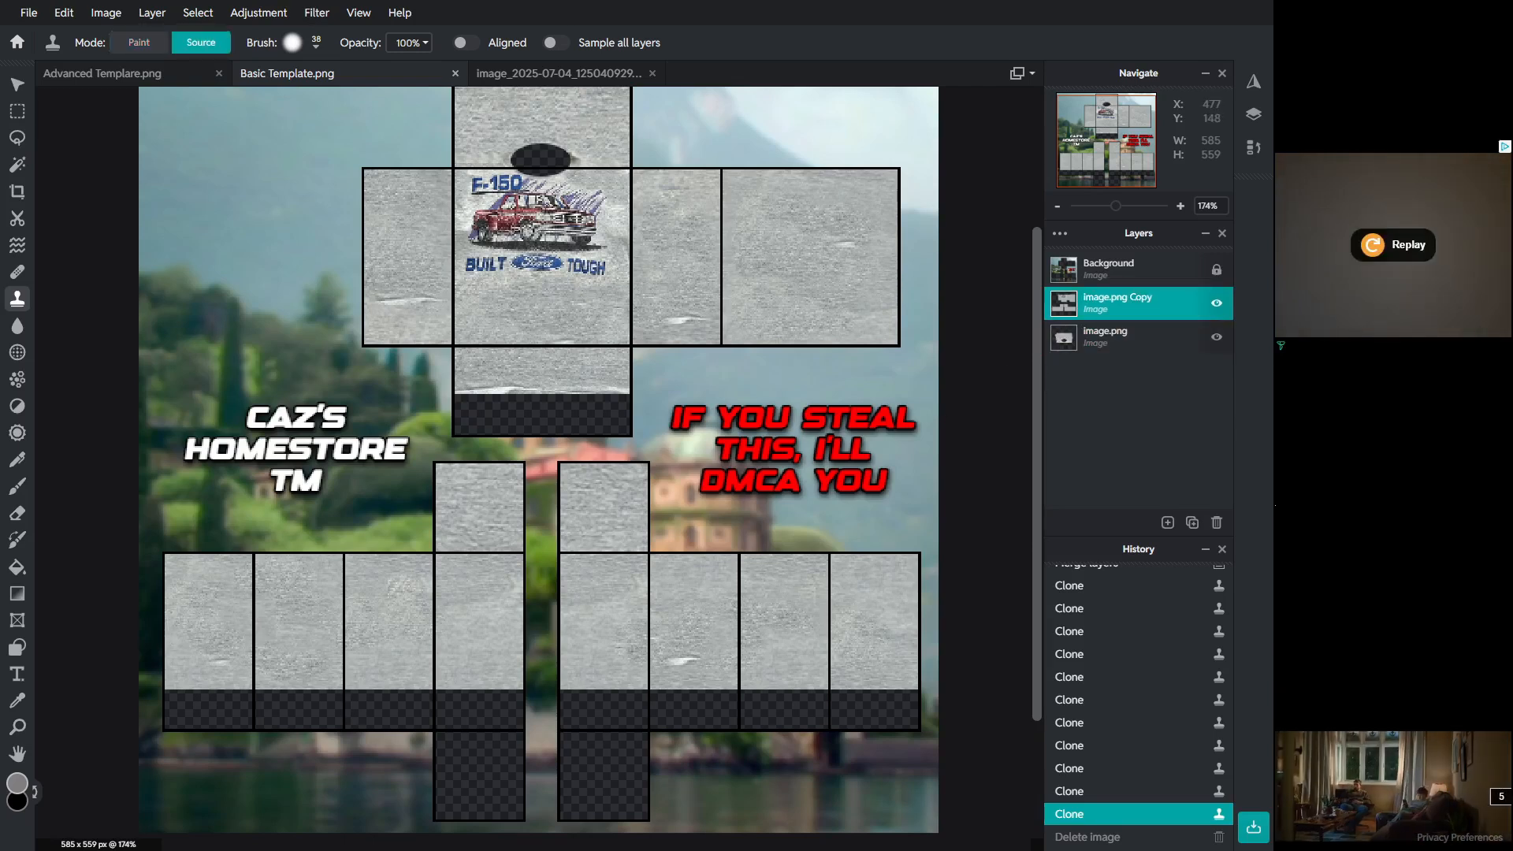
pyautogui.click(328, 466)
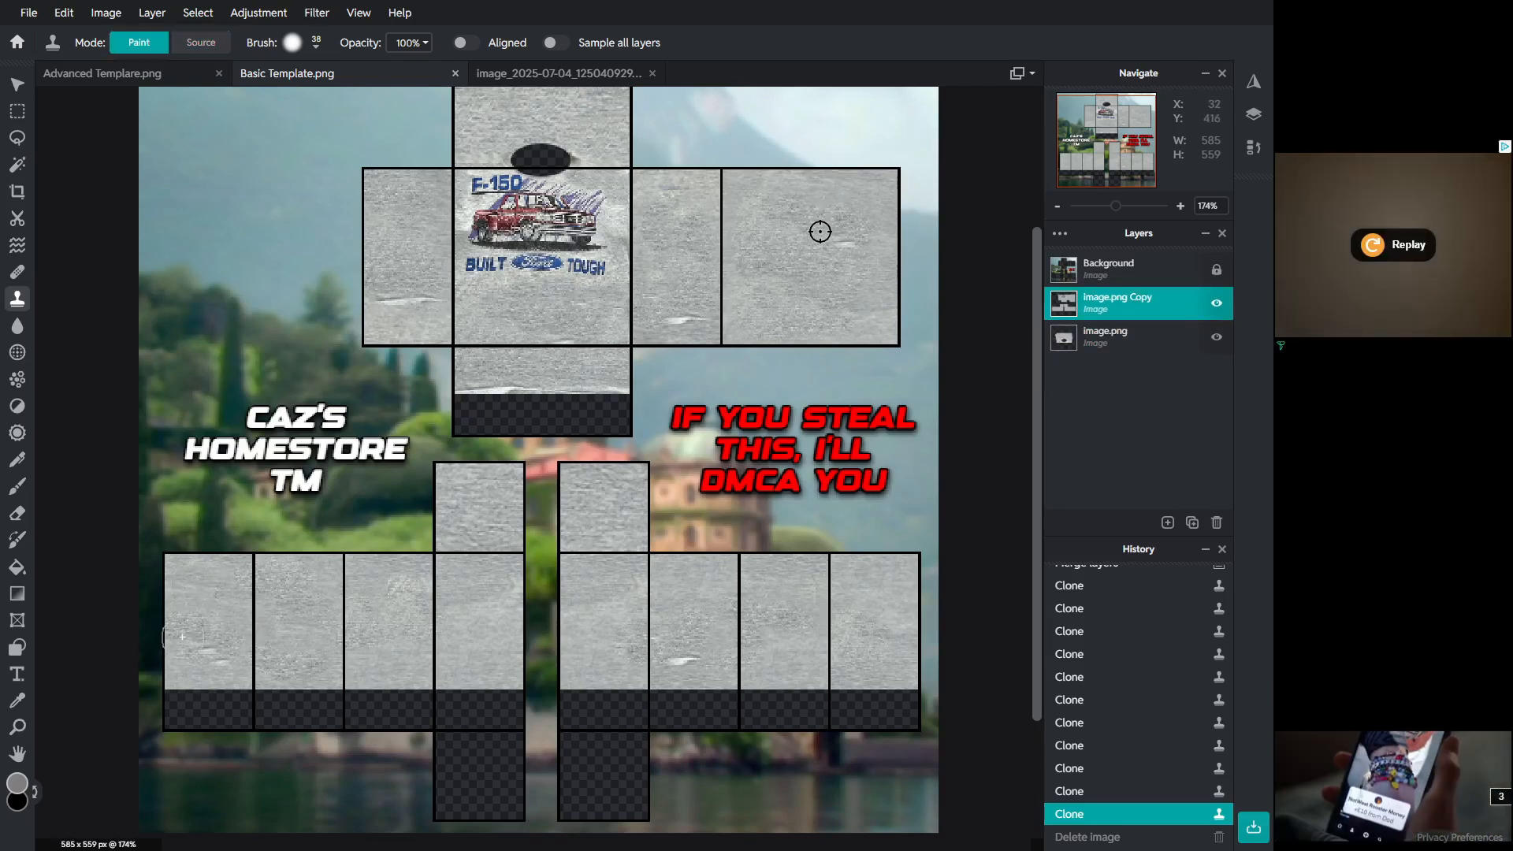
pyautogui.click(839, 235)
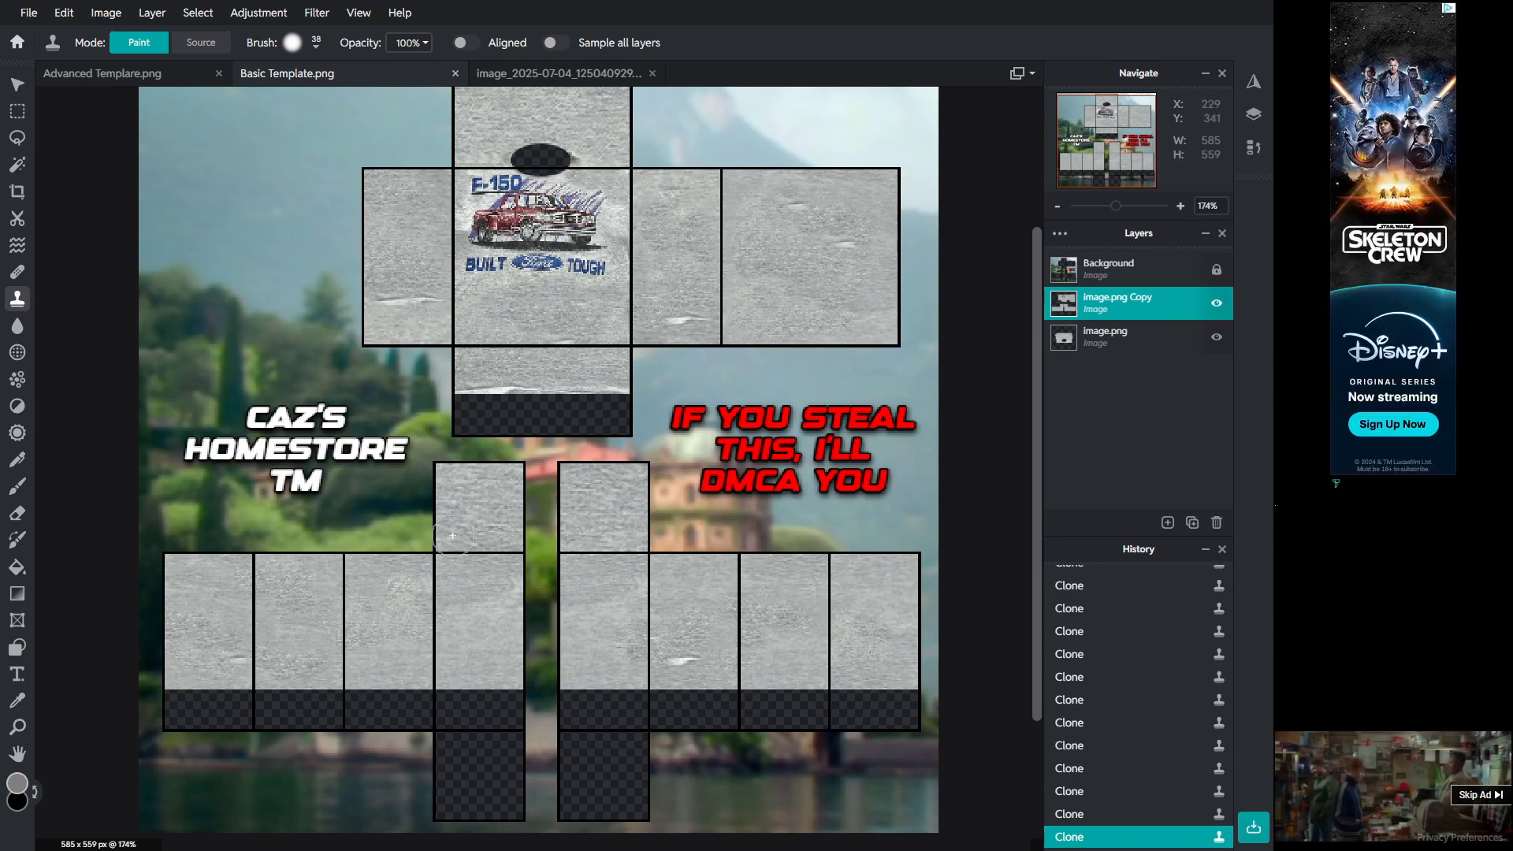
pyautogui.press('alt')
pyautogui.keyDown('alt'); pyautogui.click(751, 205); pyautogui.keyUp('alt')
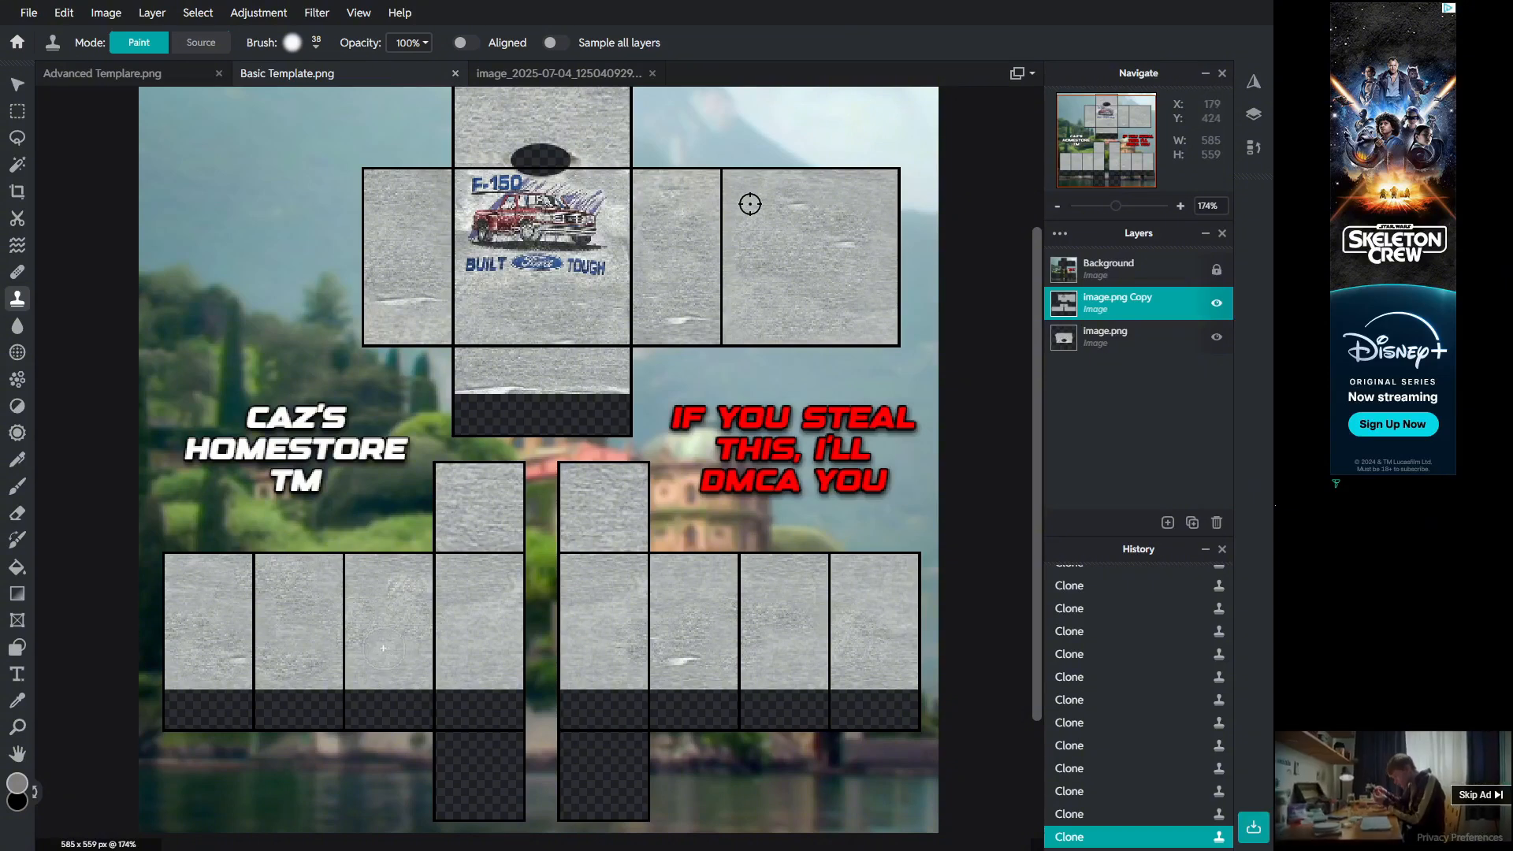
pyautogui.press('alt')
pyautogui.keyDown('alt'); pyautogui.click(753, 192); pyautogui.keyUp('alt')
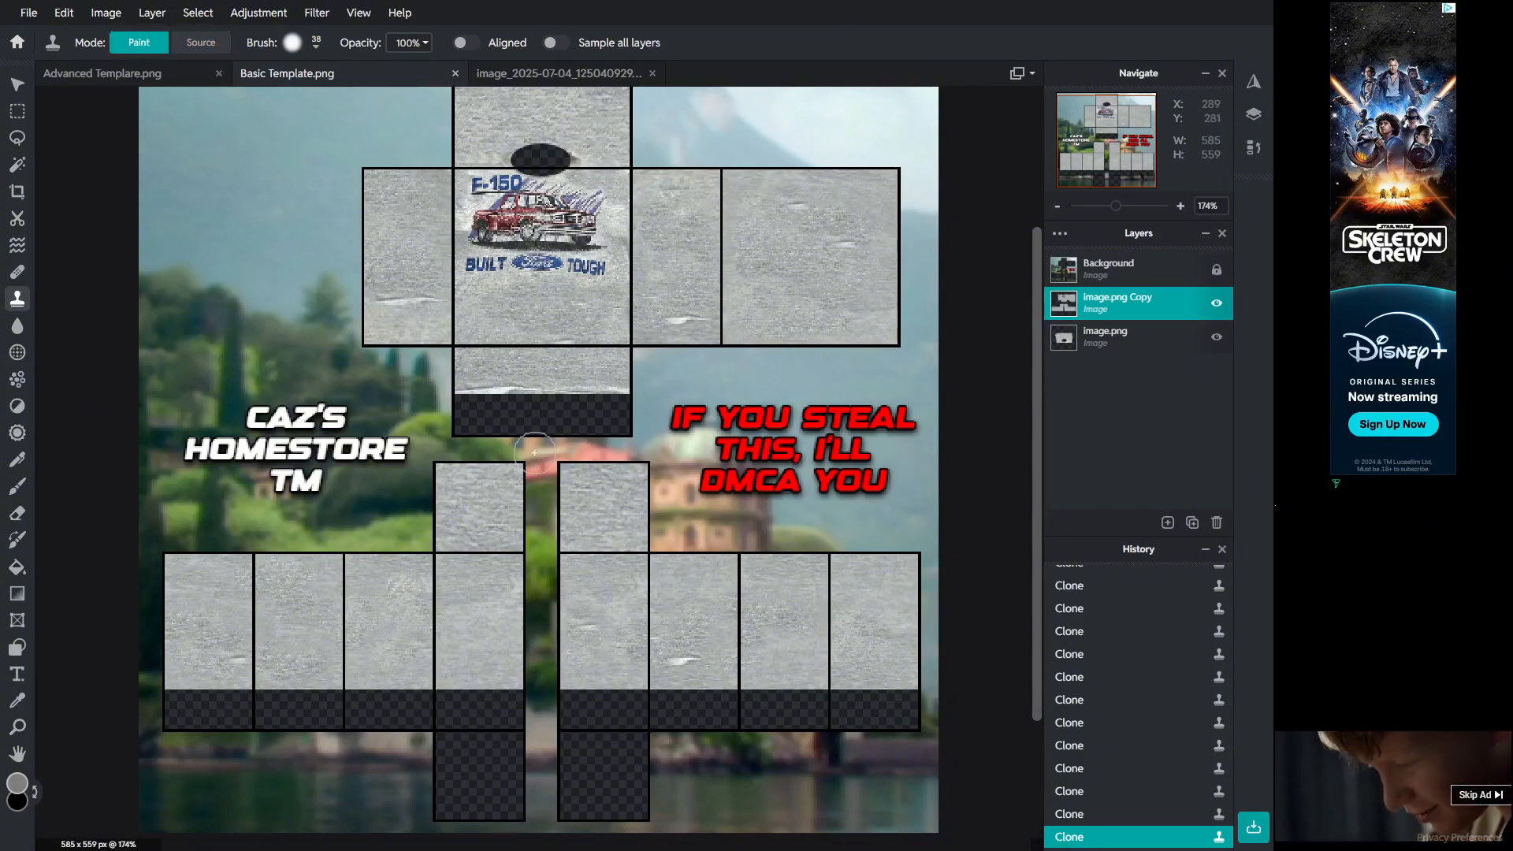
pyautogui.keyDown('alt'); pyautogui.click(834, 281); pyautogui.keyUp('alt')
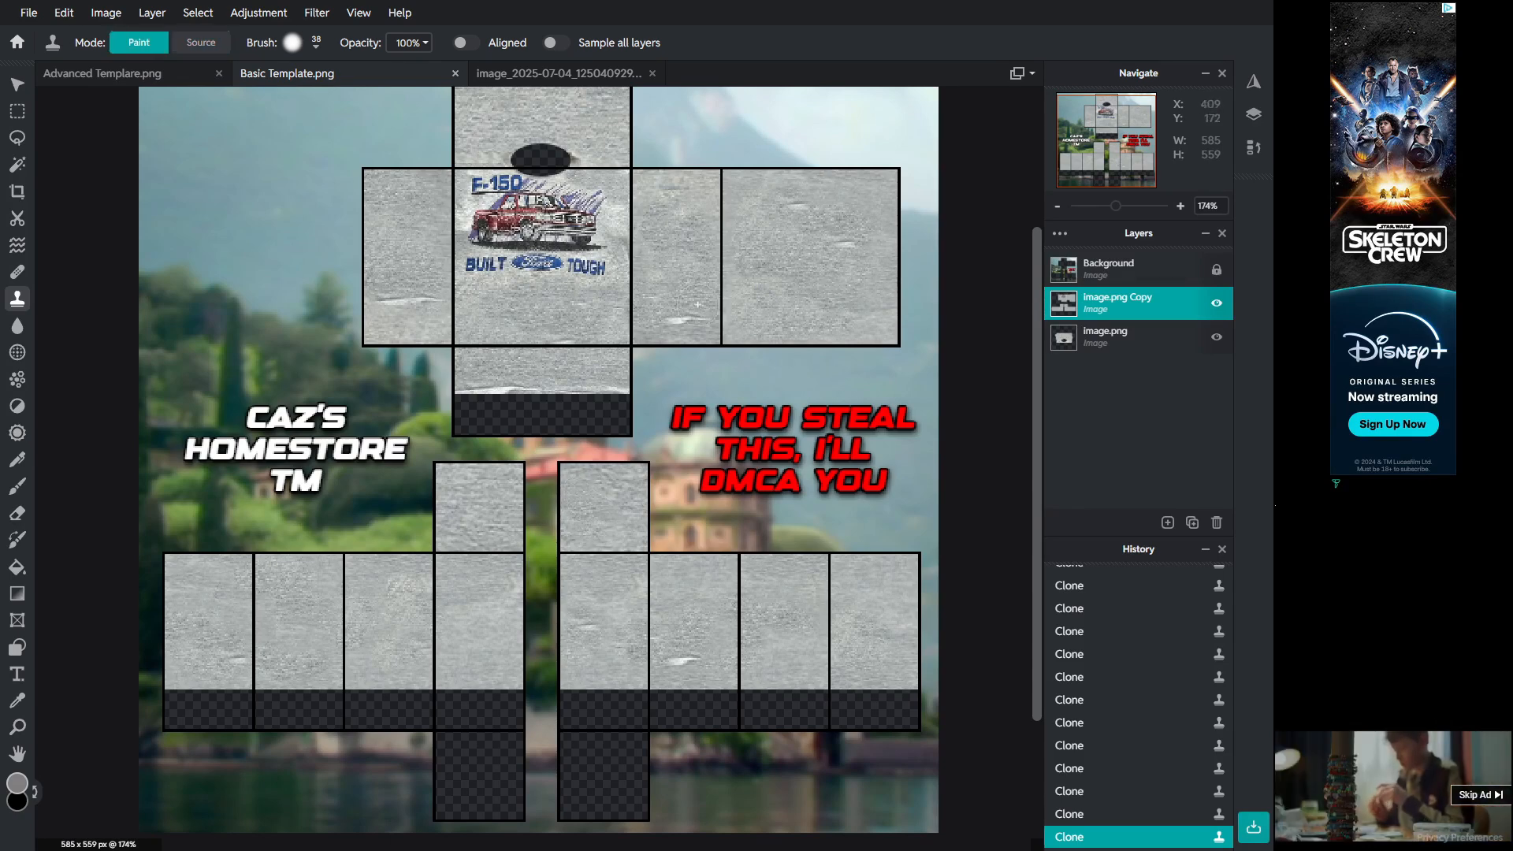
pyautogui.press('alt')
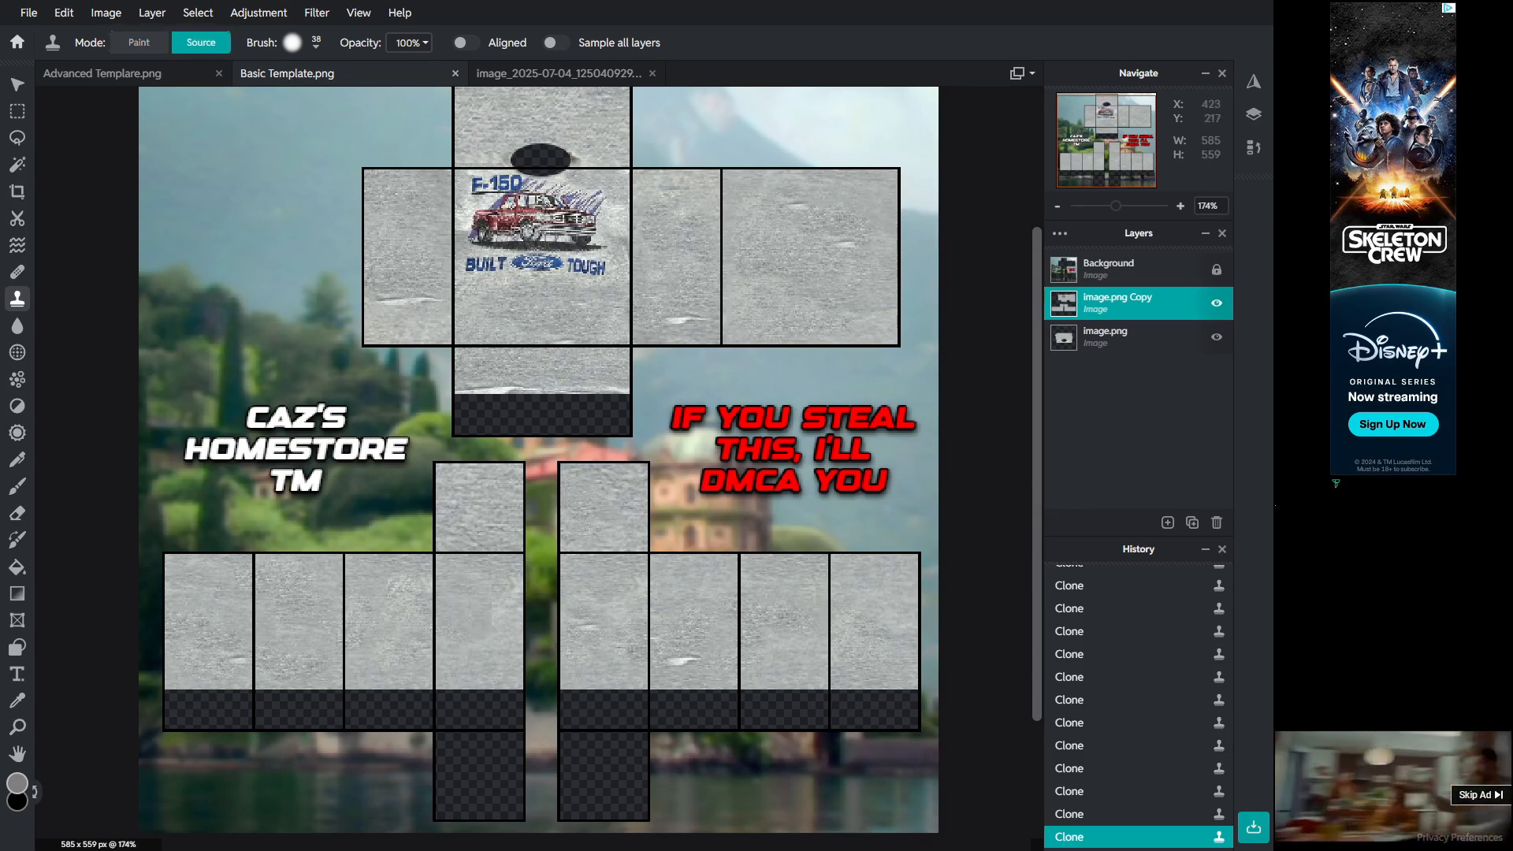
pyautogui.keyDown('alt'); pyautogui.click(853, 312); pyautogui.keyUp('alt')
# Step: Undo the last clone stroke
pyautogui.scroll(-3, 471, 509)
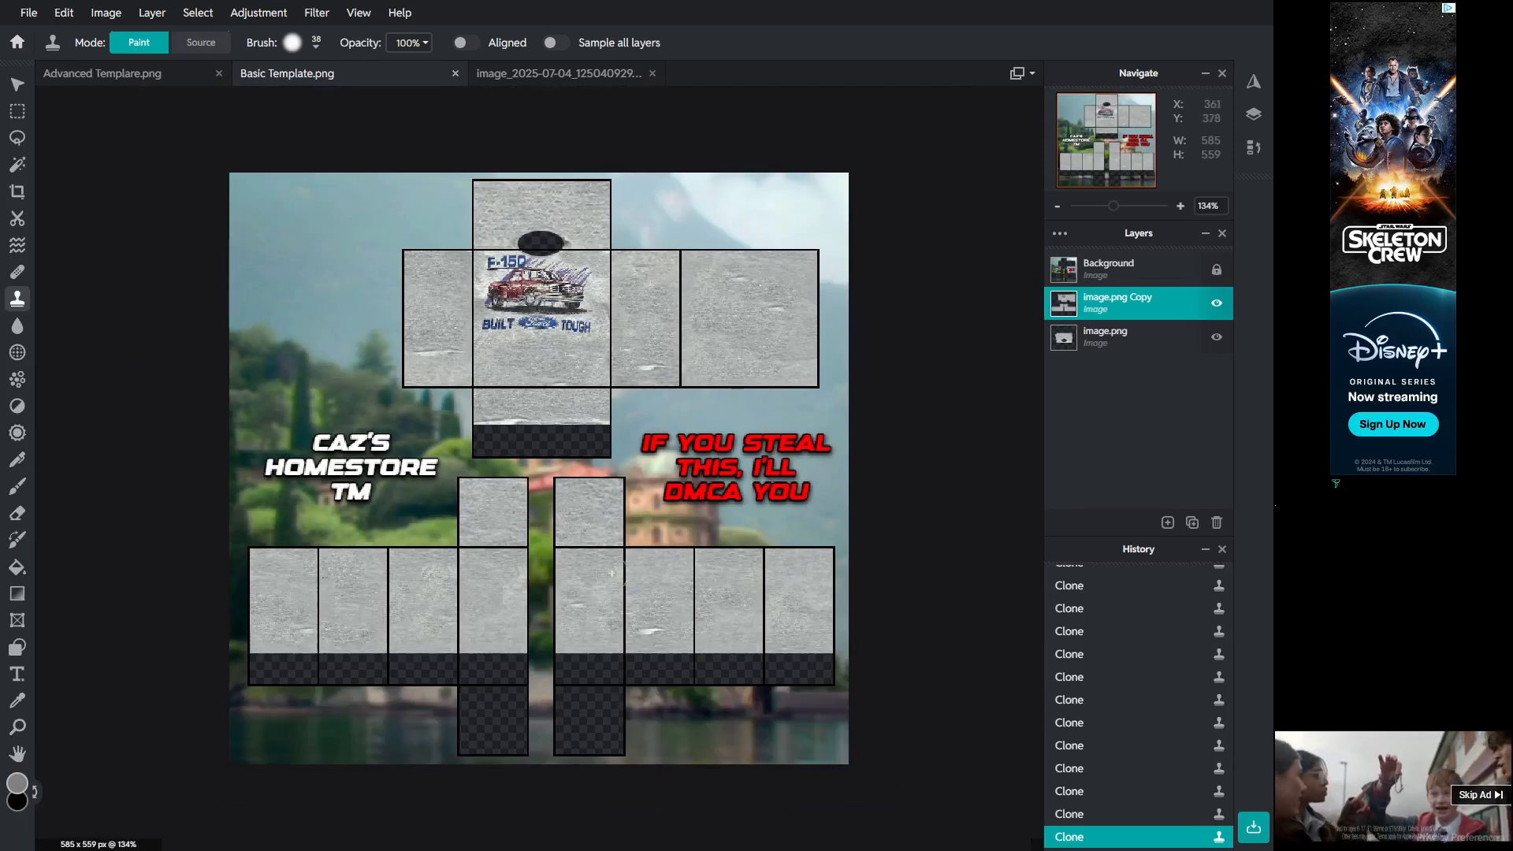
pyautogui.scroll(4, 686, 673)
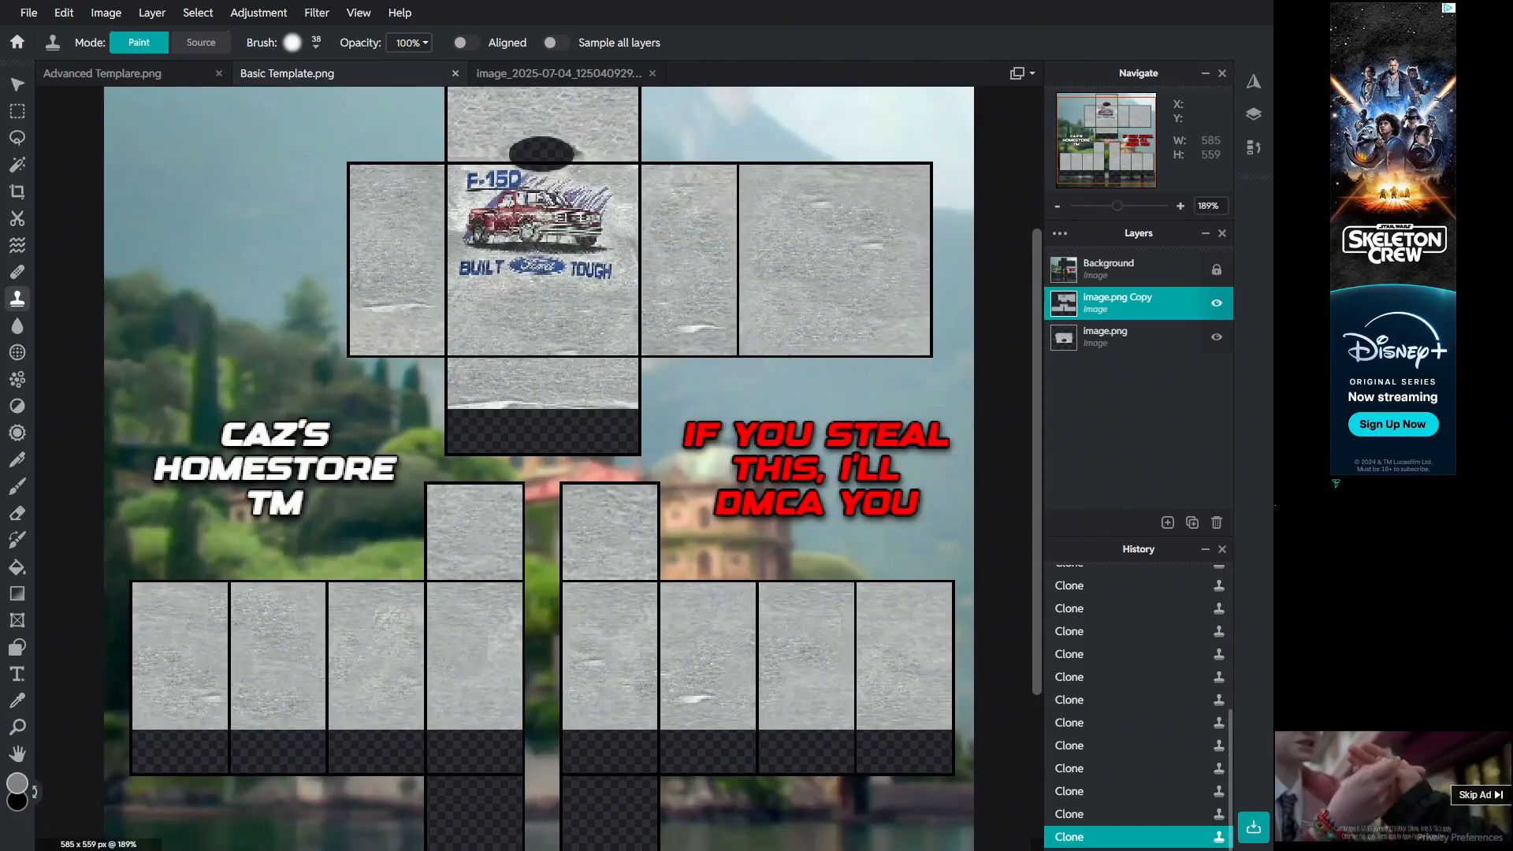
pyautogui.scroll(5, 599, 705)
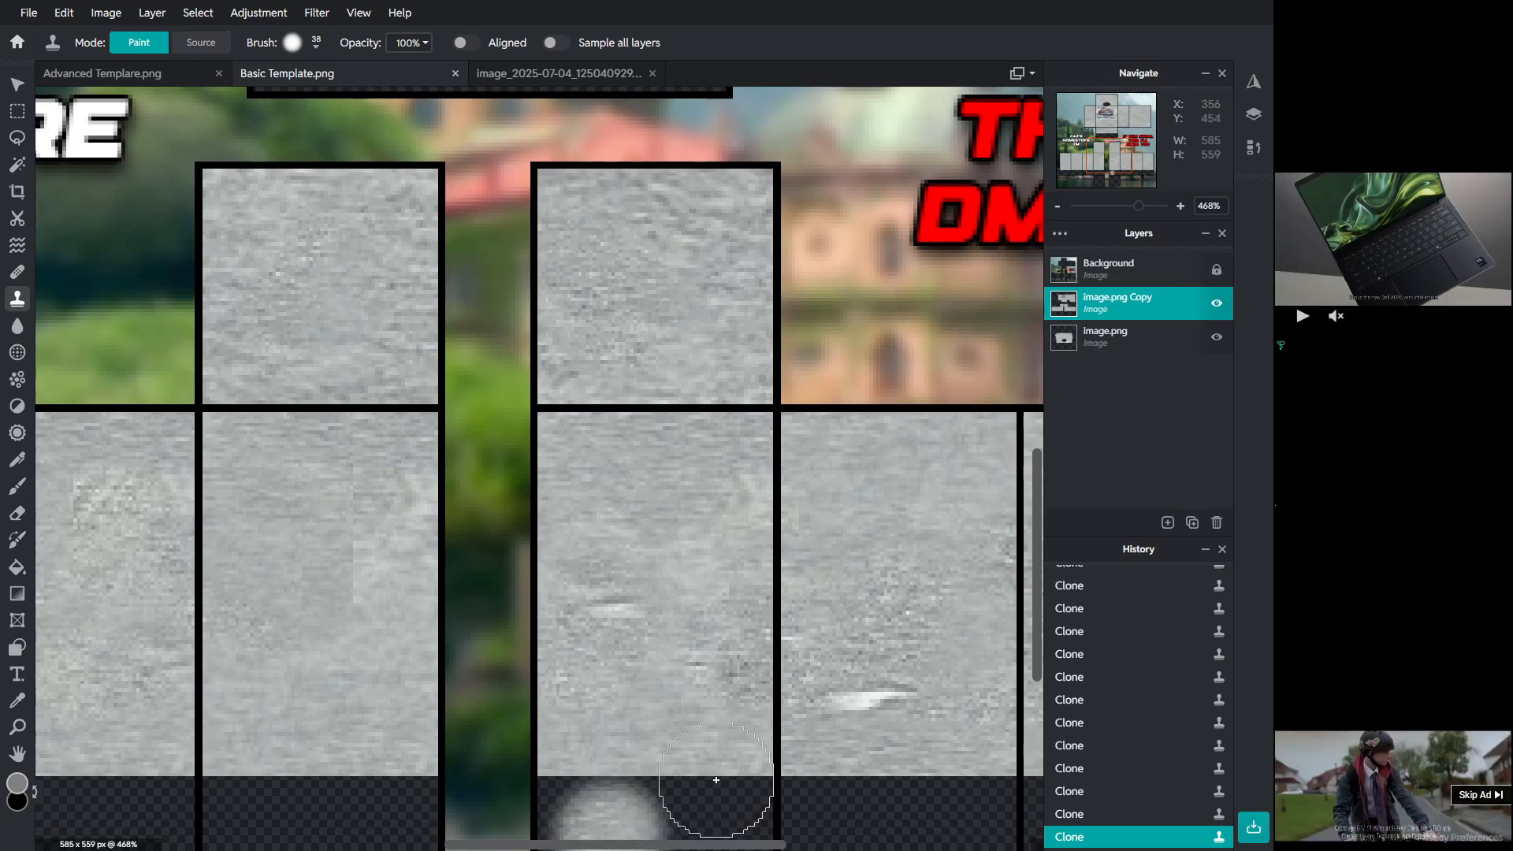
pyautogui.hotkey('ctrl', 'z')
# Step: Inspect the torso and sleeve panels up close for remaining marks and creases
pyautogui.hscroll(3, 530, 314)
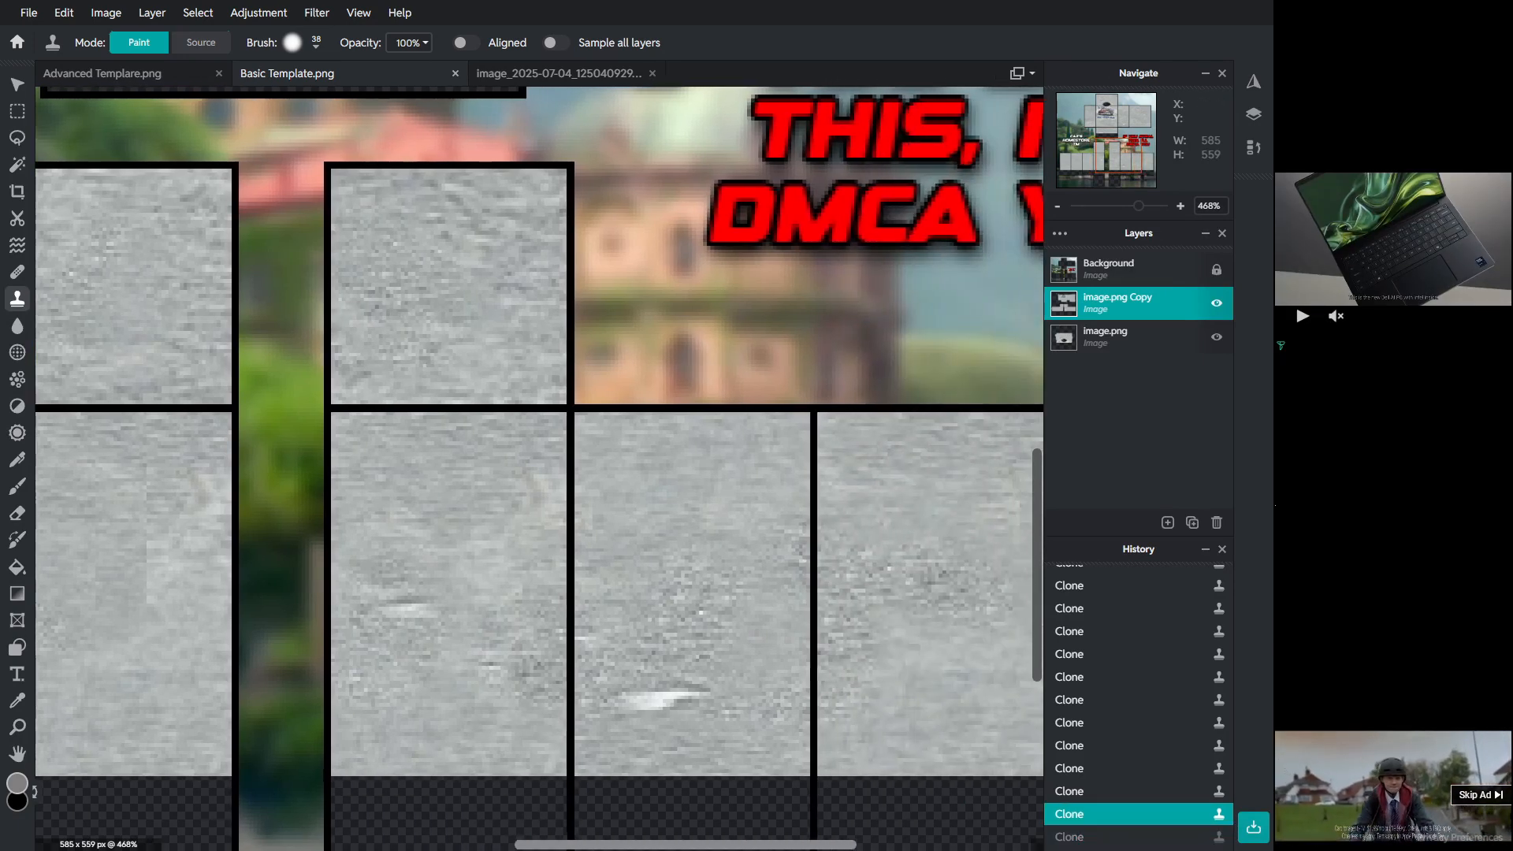
pyautogui.hscroll(5, 530, 314)
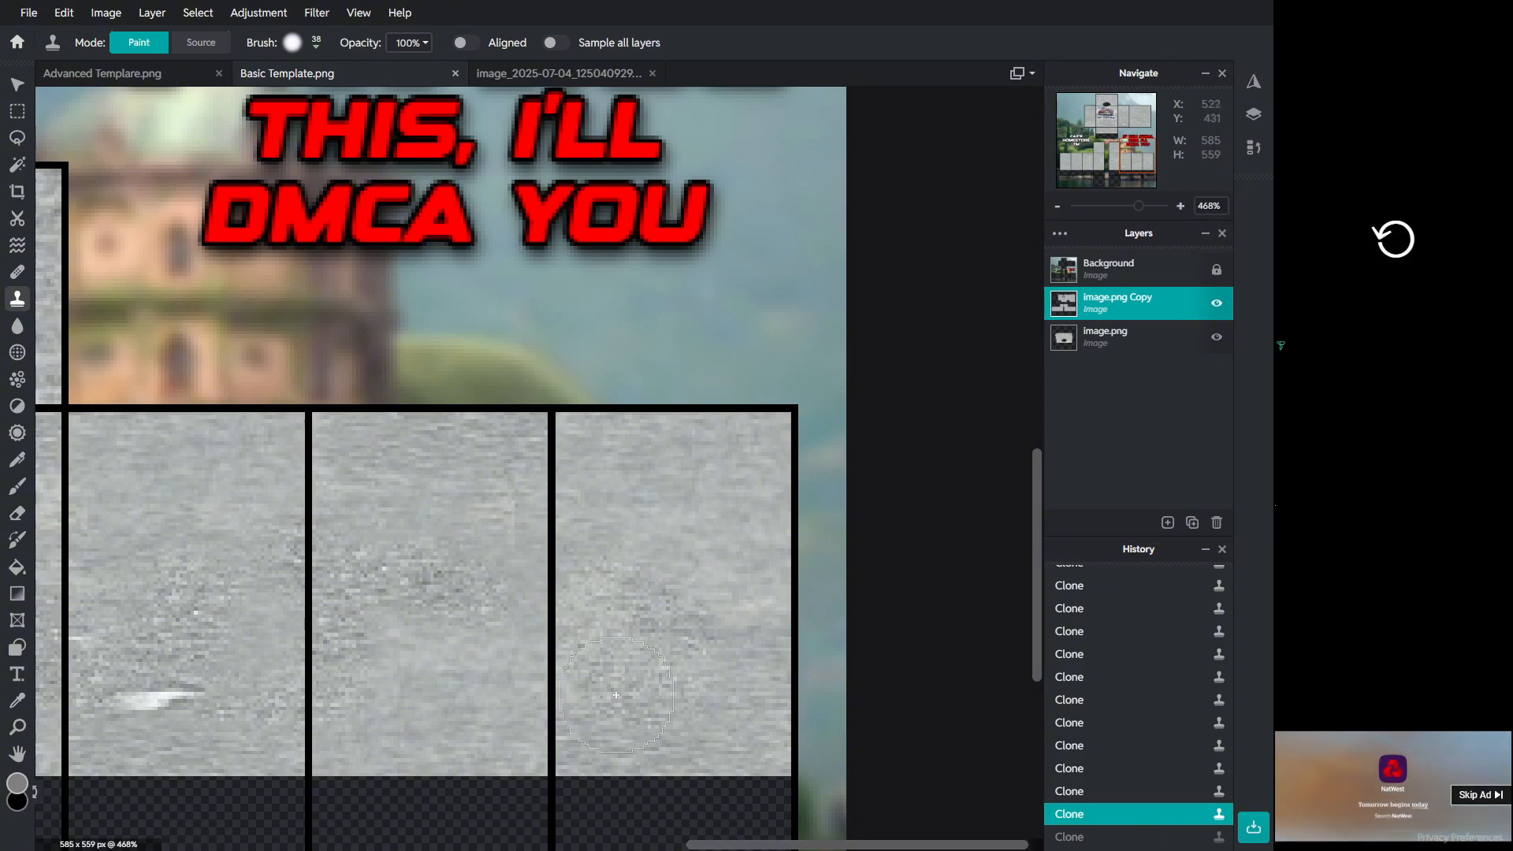
pyautogui.hscroll(-8, 651, 800)
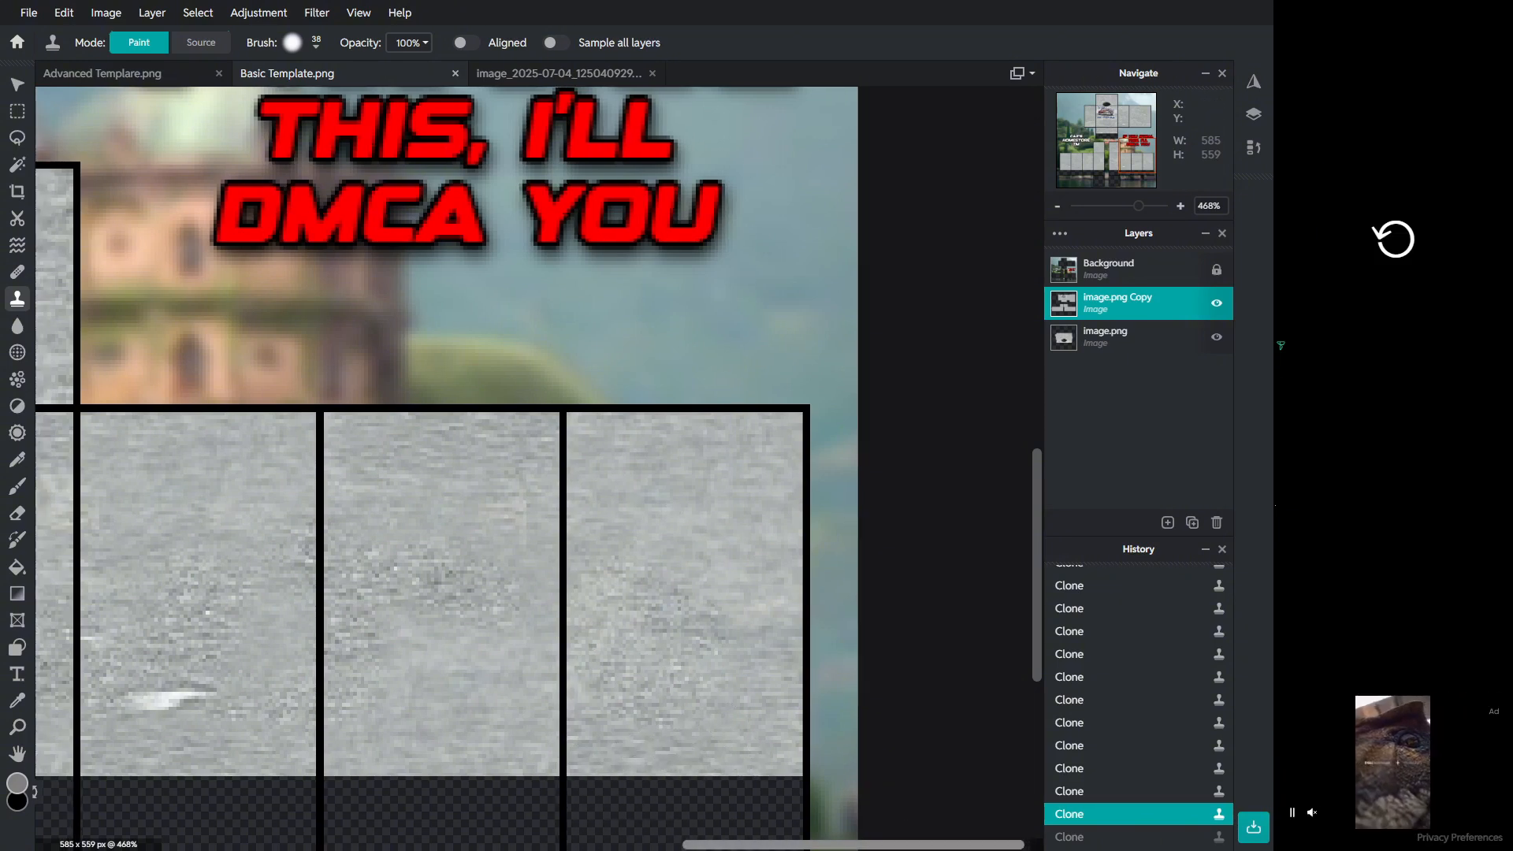
pyautogui.hscroll(-1, 651, 800)
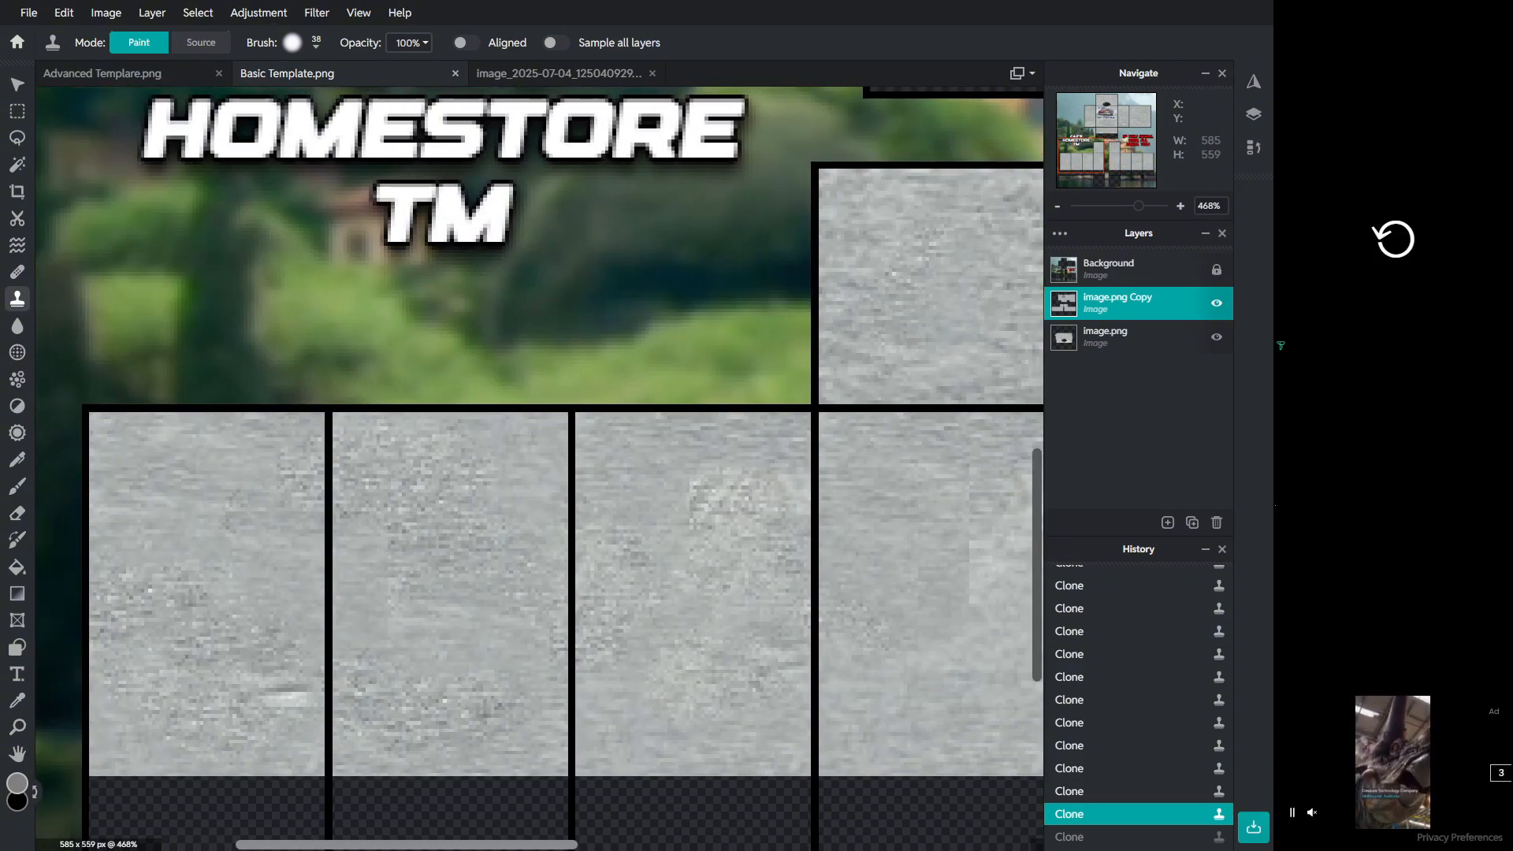
pyautogui.moveTo(407, 844); pyautogui.dragTo(568, 844)
pyautogui.scroll(3, 735, 595)
pyautogui.scroll(-4, 735, 595)
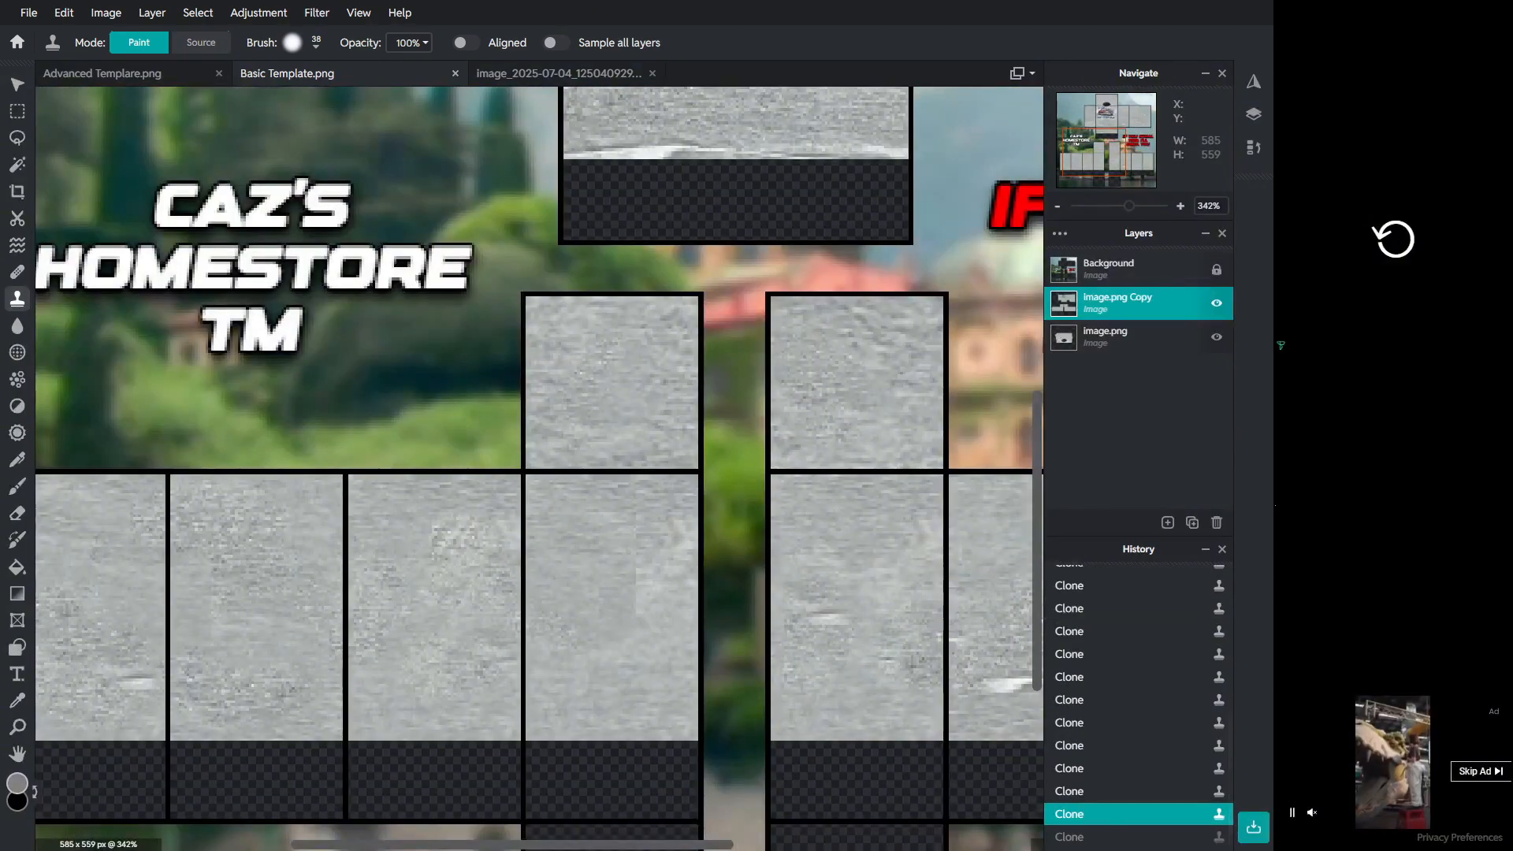
pyautogui.scroll(3, 583, 418)
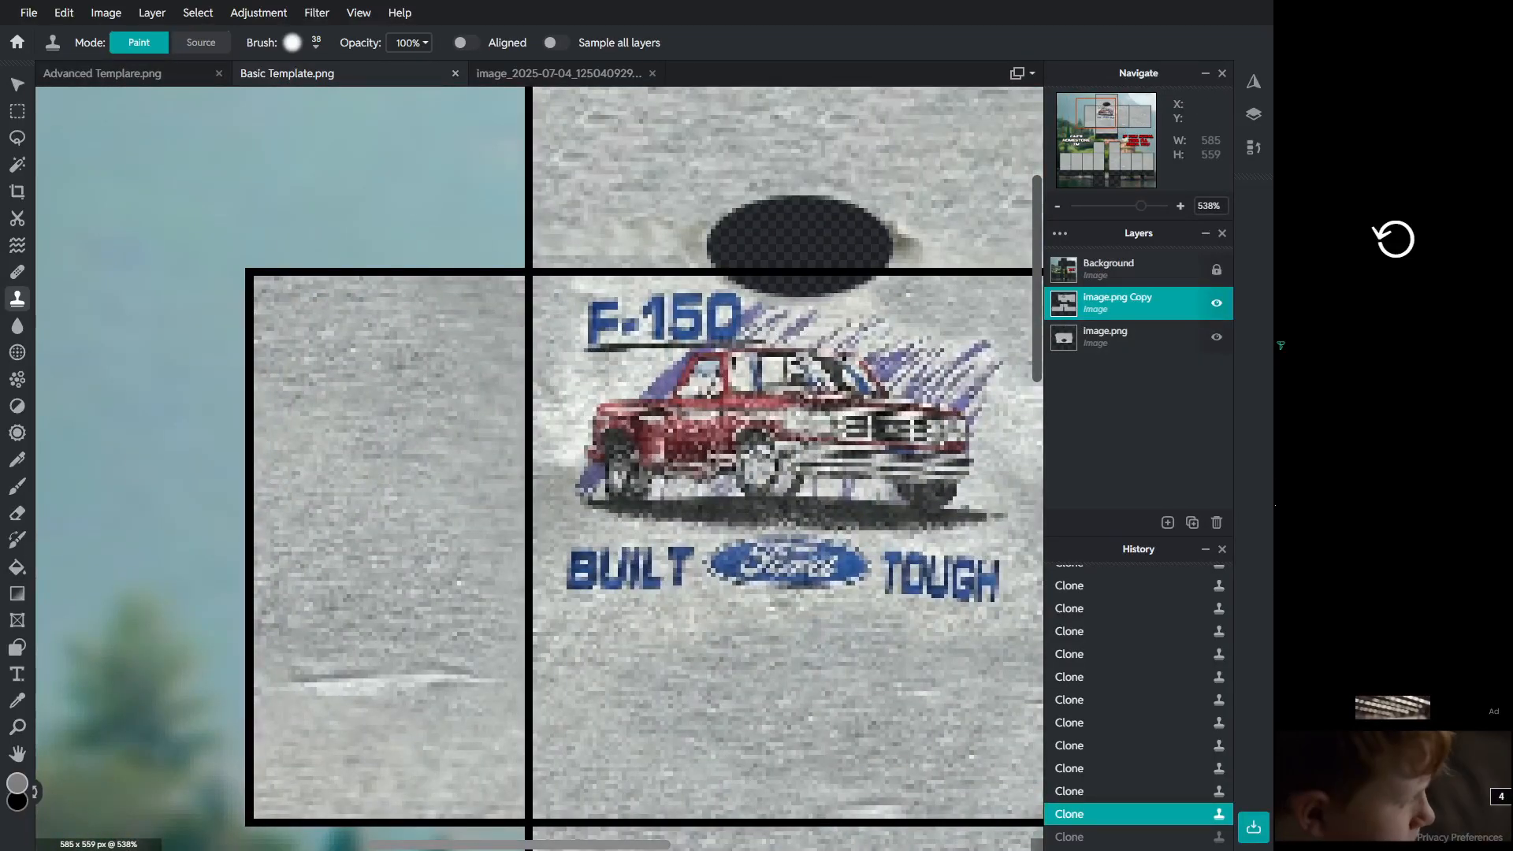
pyautogui.moveTo(551, 845); pyautogui.dragTo(910, 845)
pyautogui.scroll(-4, 945, 504)
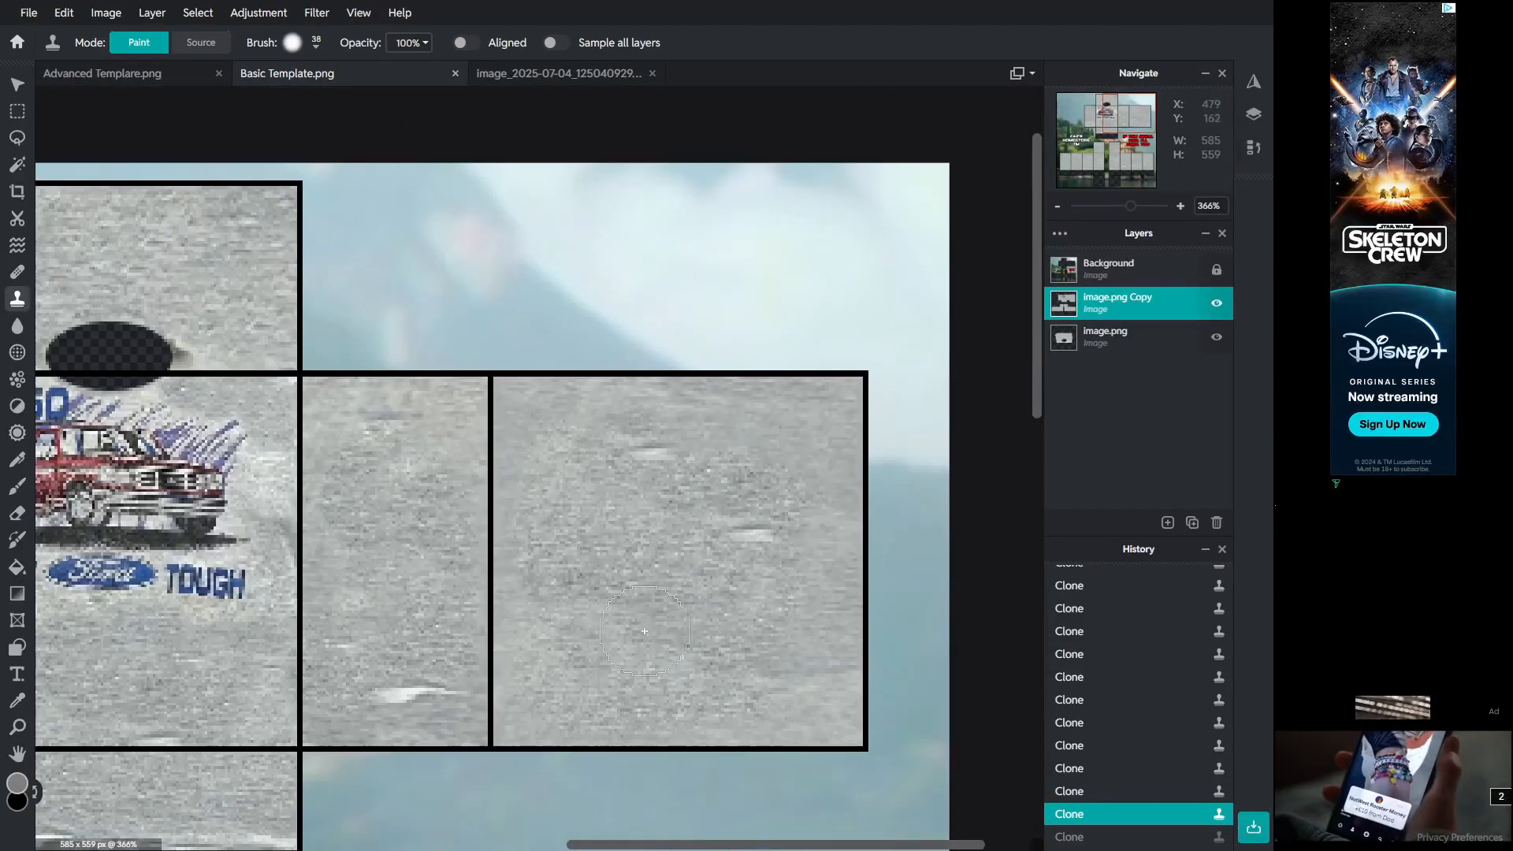
pyautogui.moveTo(1037, 347); pyautogui.dragTo(1037, 601)
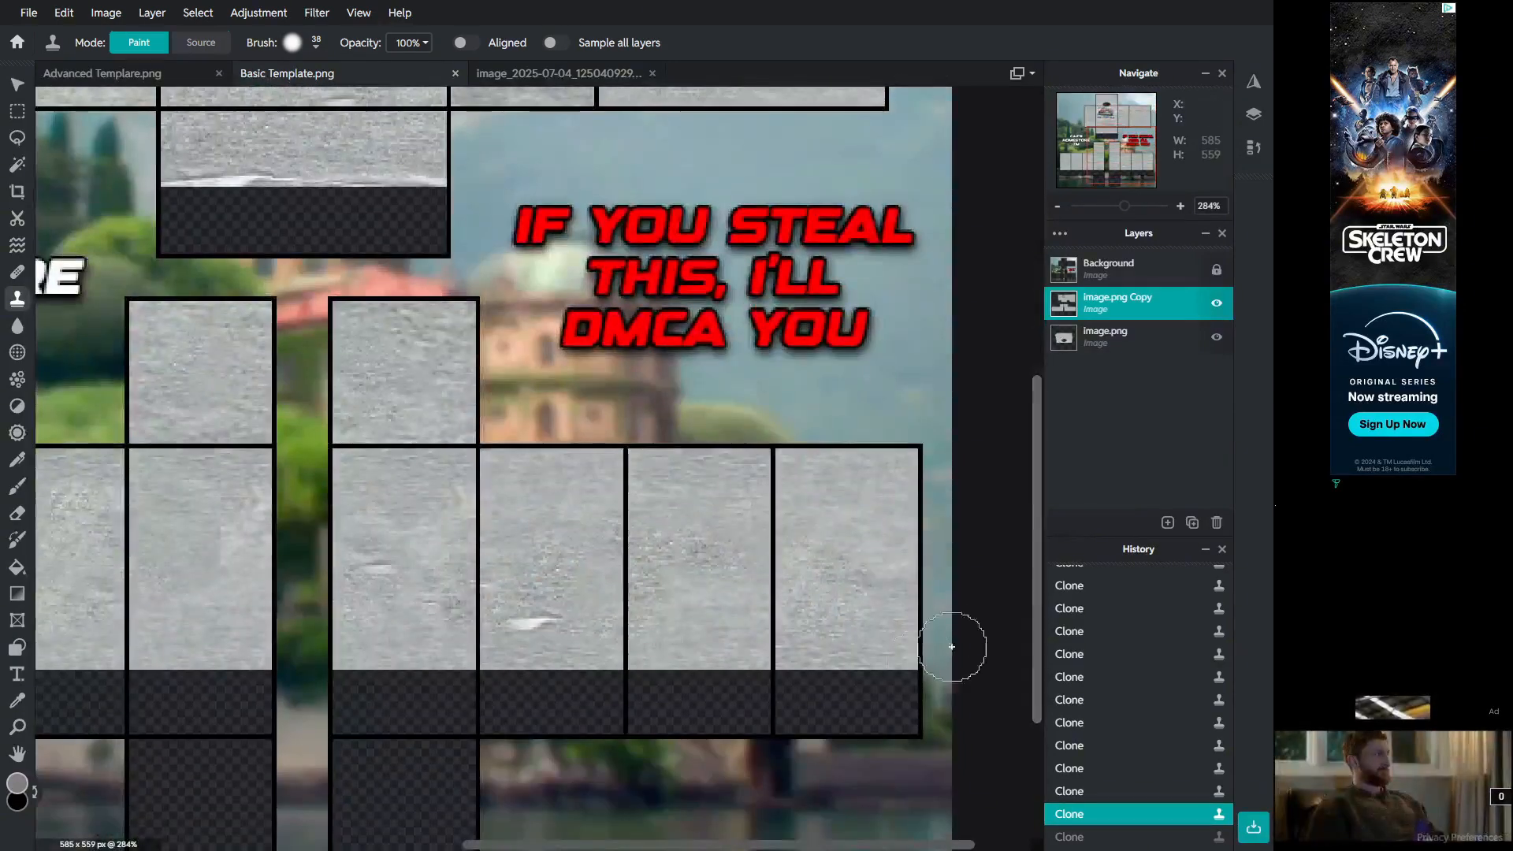
pyautogui.moveTo(709, 845); pyautogui.dragTo(560, 845)
pyautogui.scroll(-3, 524, 726)
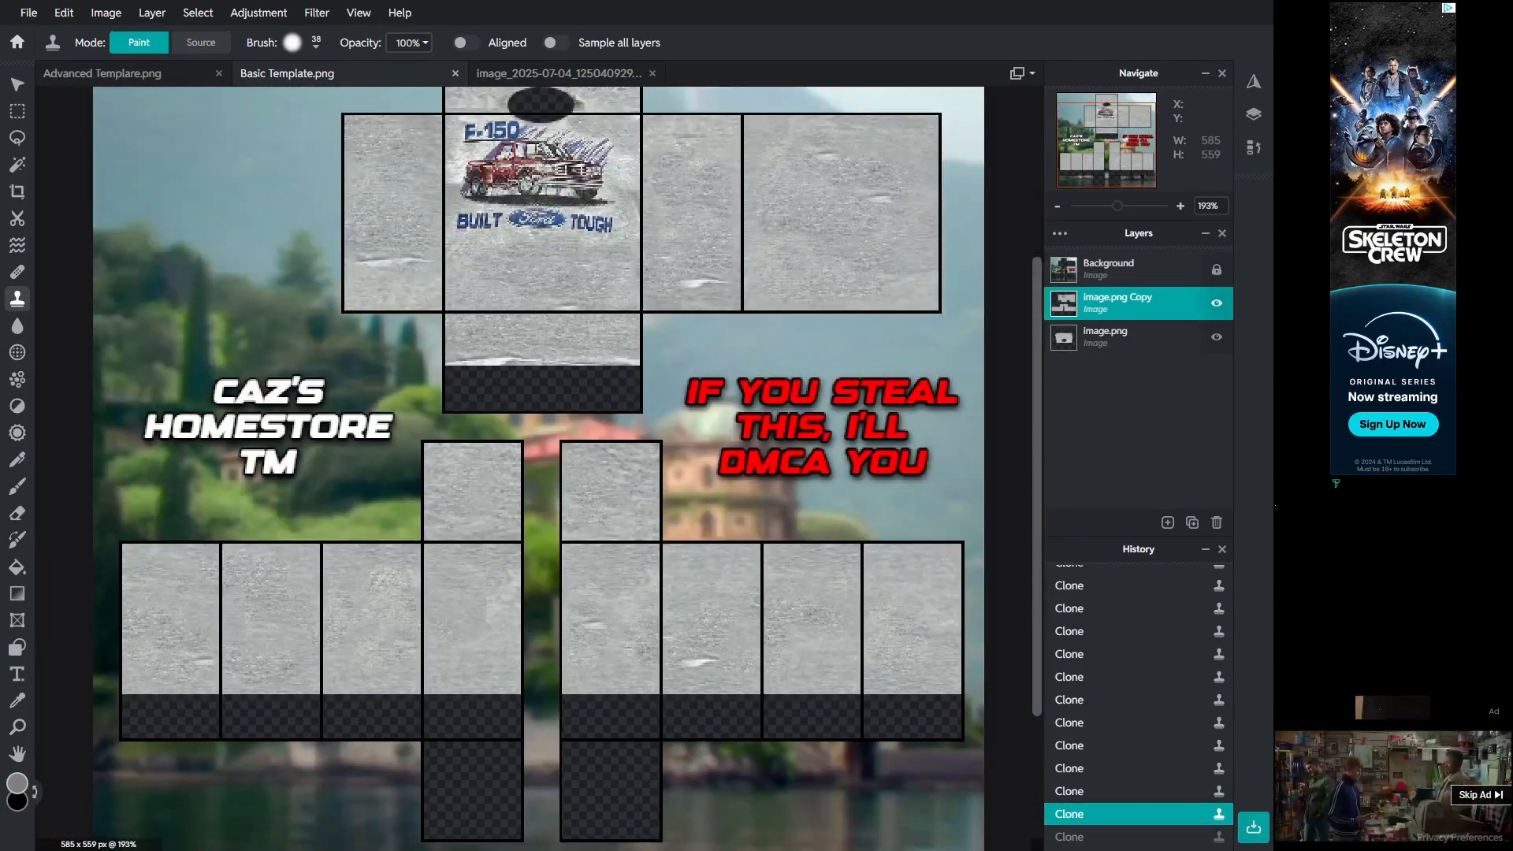
# Step: Merge the image copy layer down into the fabric layer beneath it
pyautogui.rightClick(1135, 336)
pyautogui.click(937, 496)
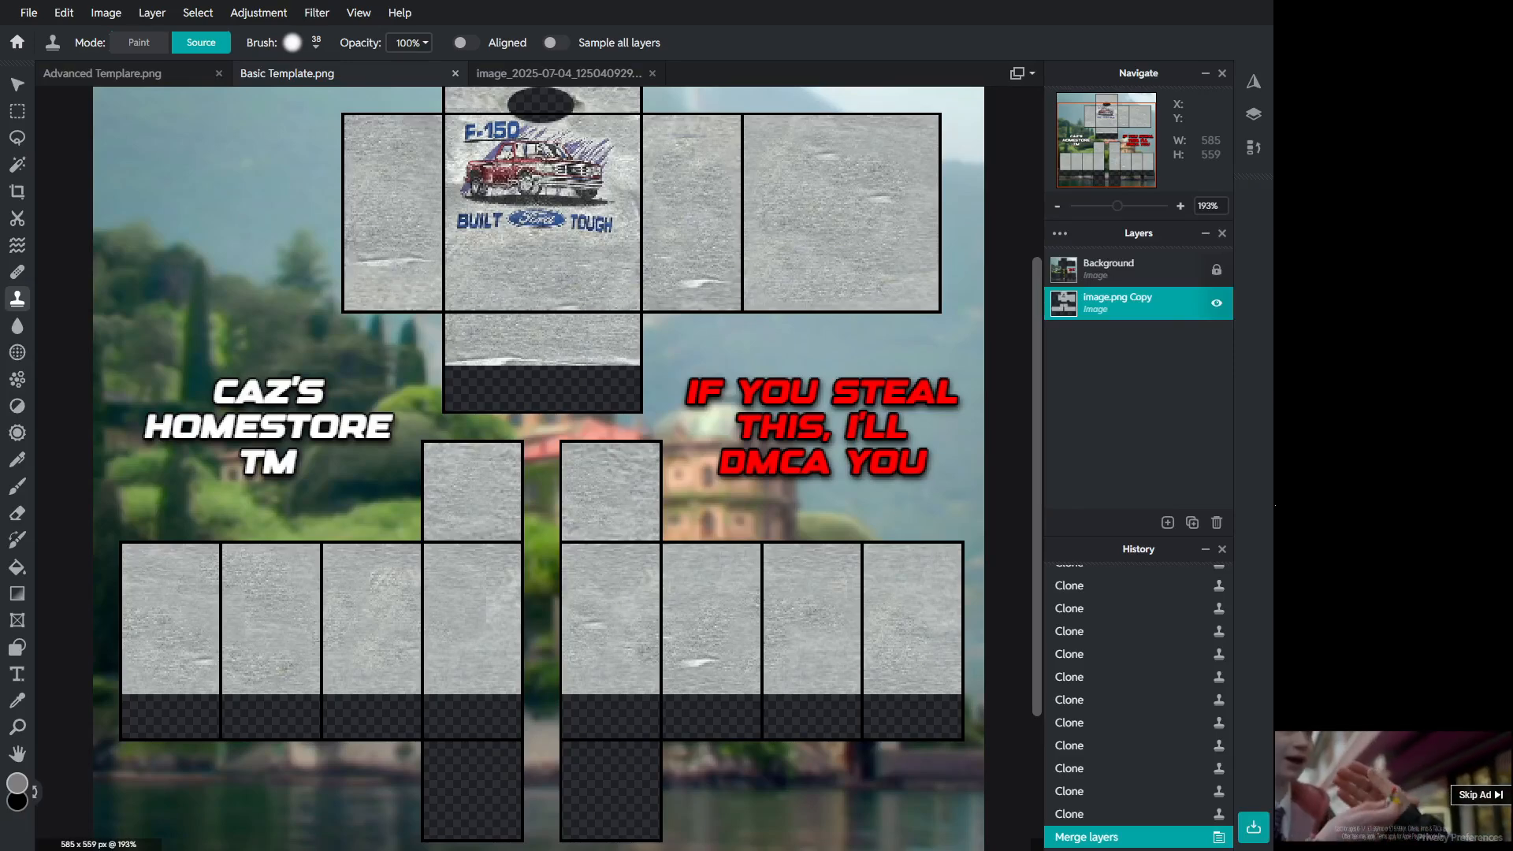
# Step: Drop the Shading5.png overlay into the template as a new layer and move it to position 0, 0
pyautogui.moveTo(1512, 425); pyautogui.dragTo(851, 419)
pyautogui.click(838, 418)
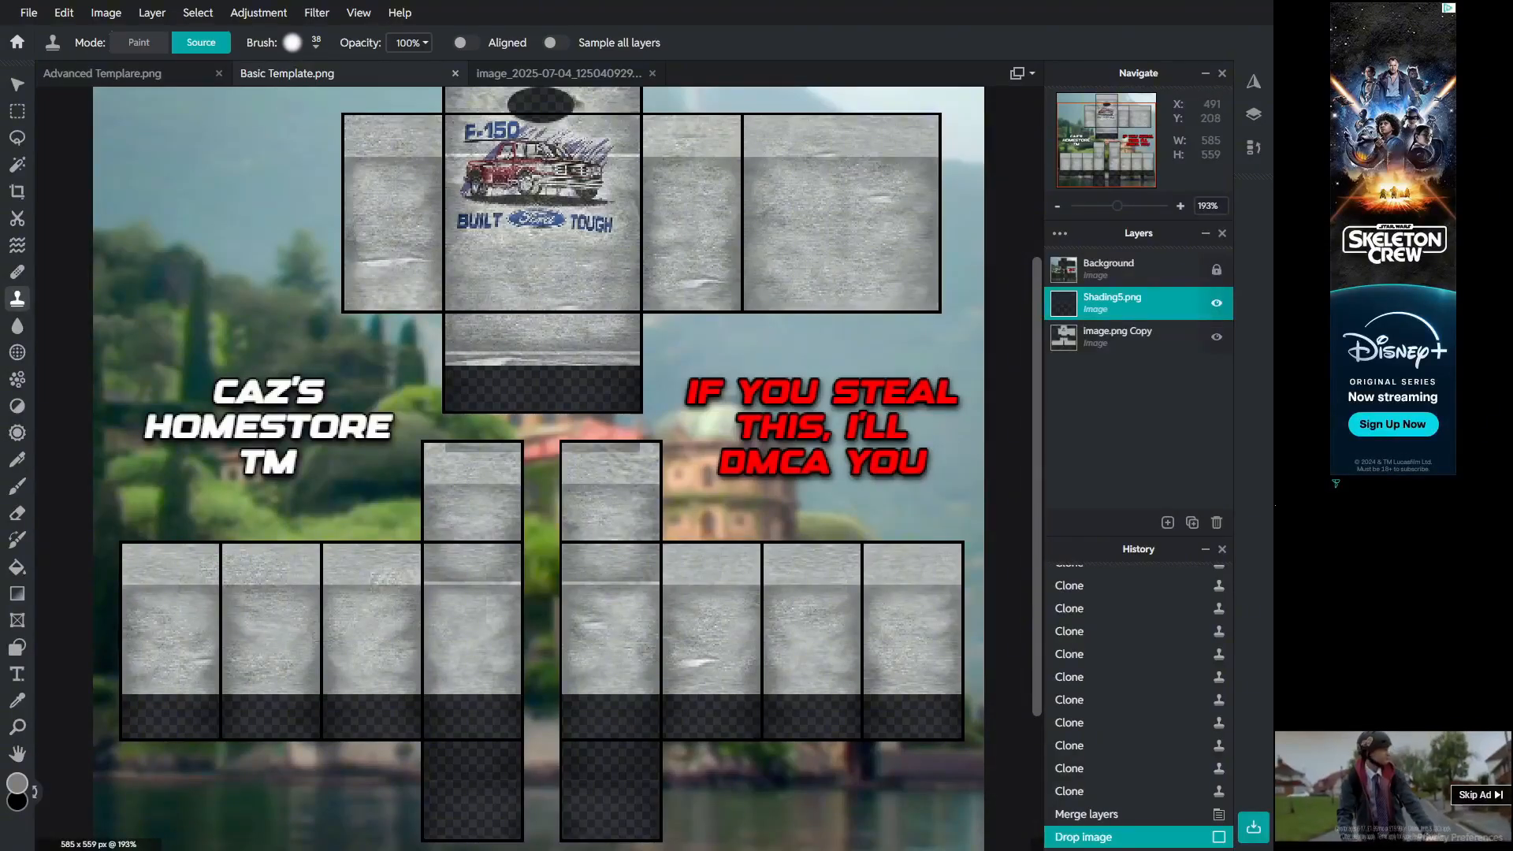
pyautogui.scroll(-3, 840, 320)
pyautogui.click(1135, 337)
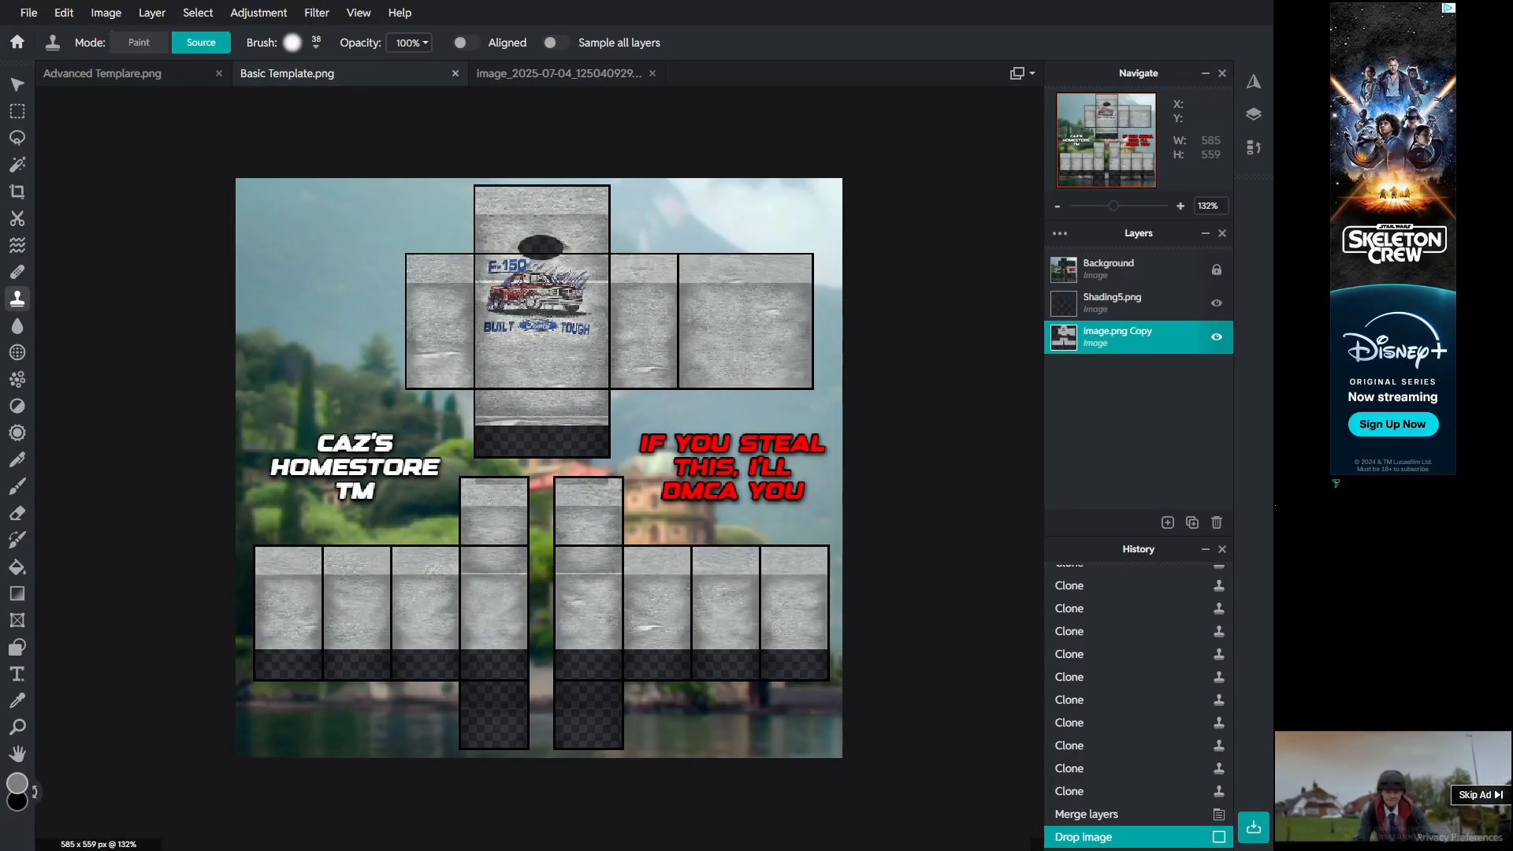
pyautogui.click(1134, 305)
pyautogui.press('v')
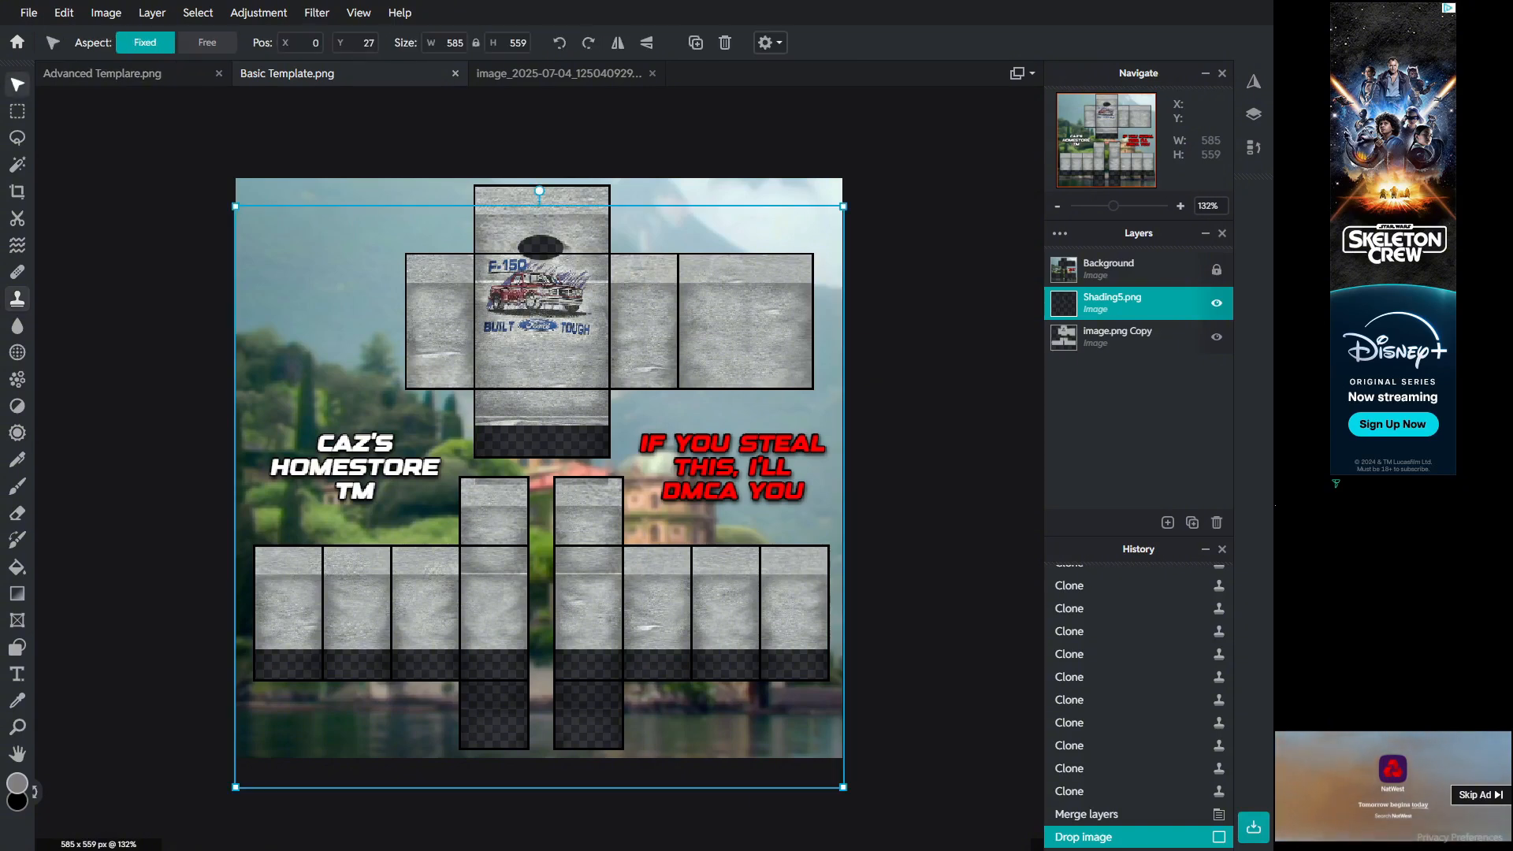
pyautogui.moveTo(819, 305); pyautogui.dragTo(812, 205)
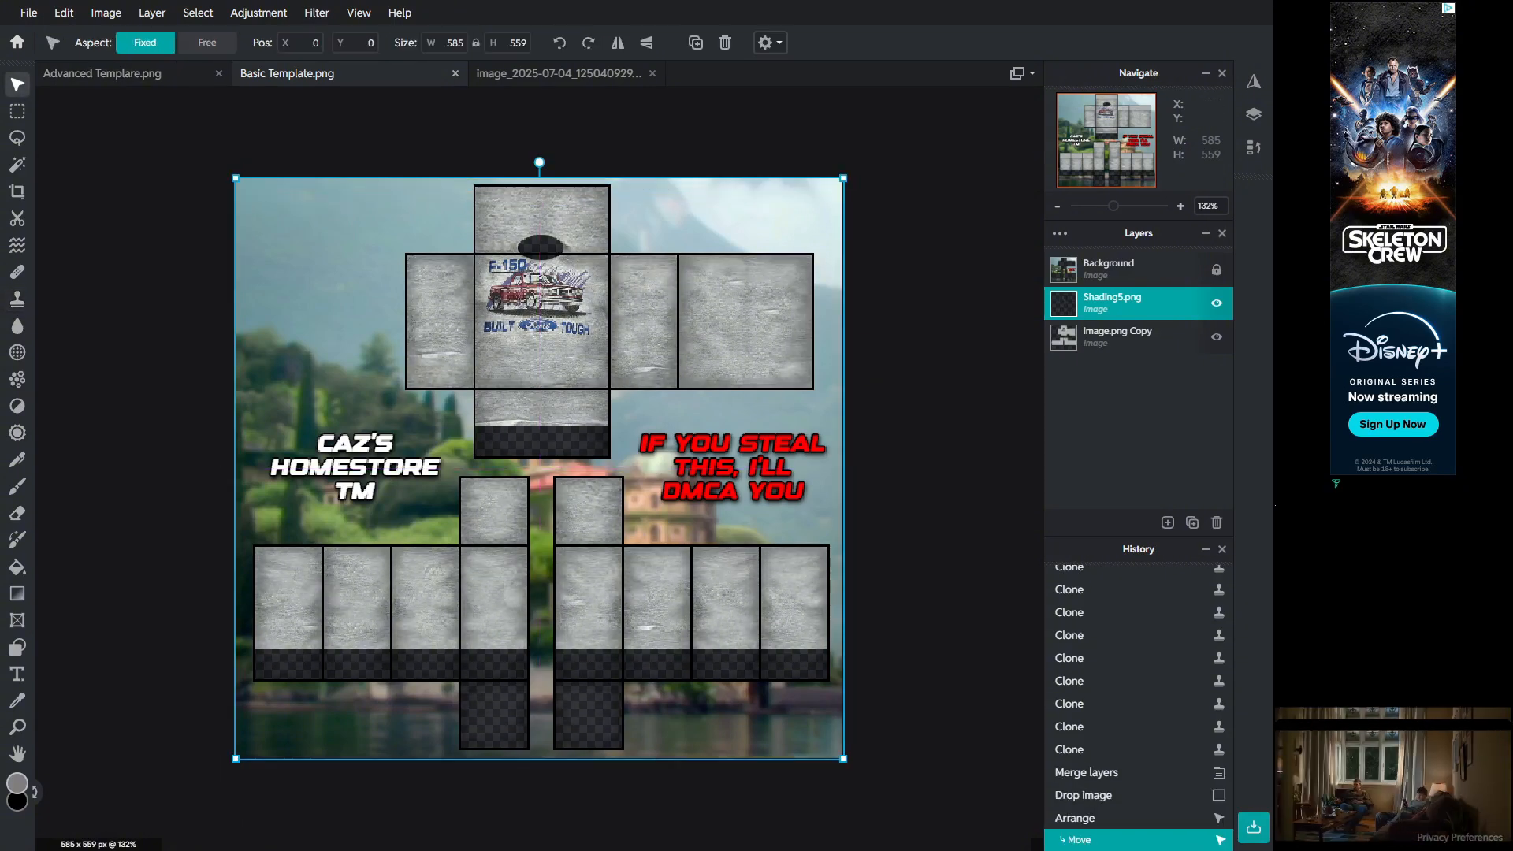
# Step: Check the shading layer's properties and paste a duplicate shading layer above Shading5.png
pyautogui.scroll(5, 796, 260)
pyautogui.scroll(-4, 796, 260)
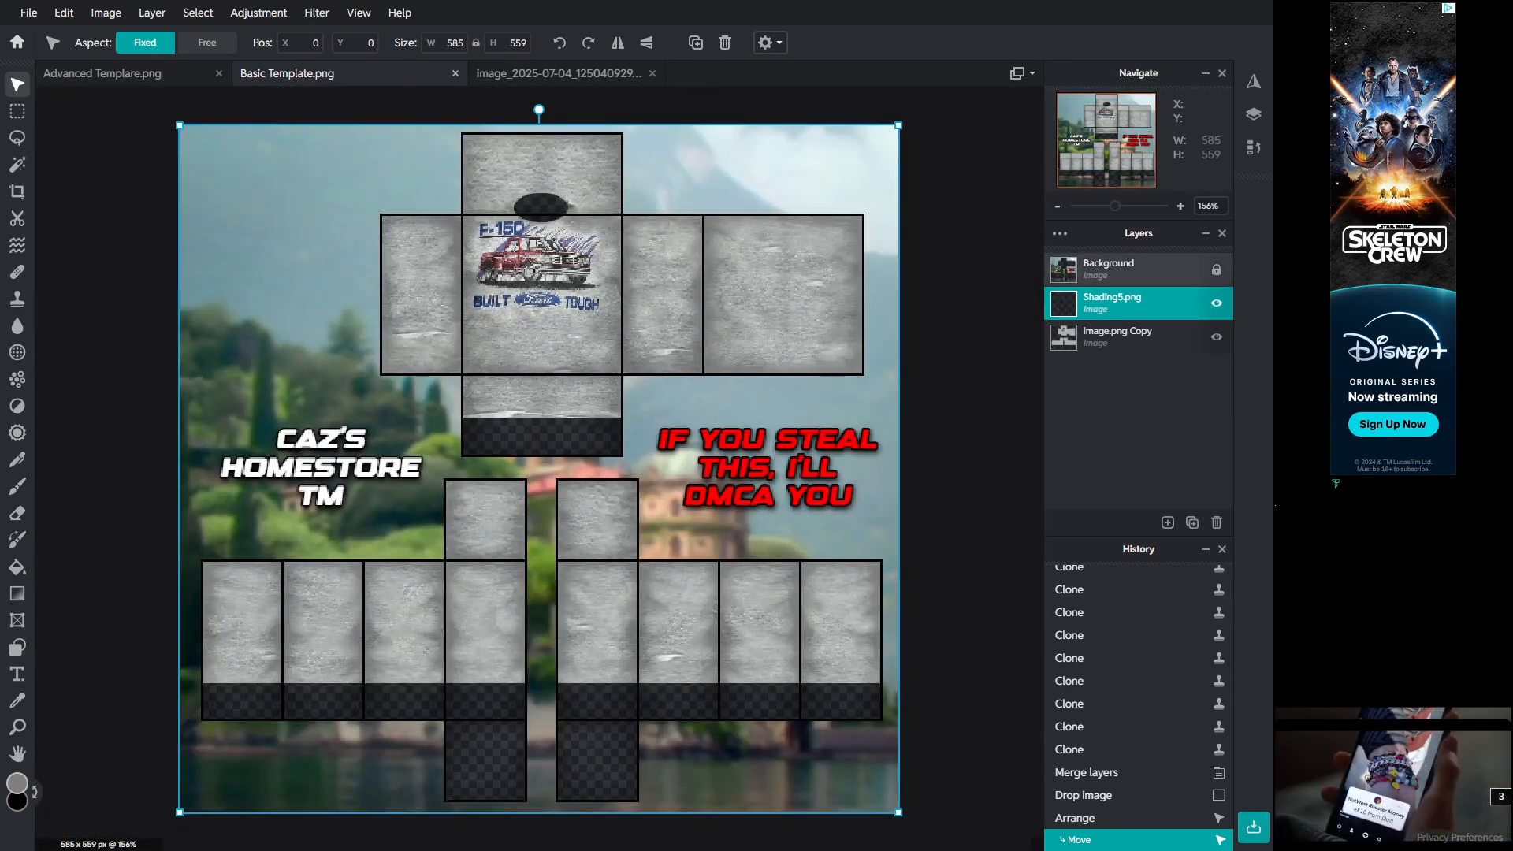
pyautogui.doubleClick(1127, 303)
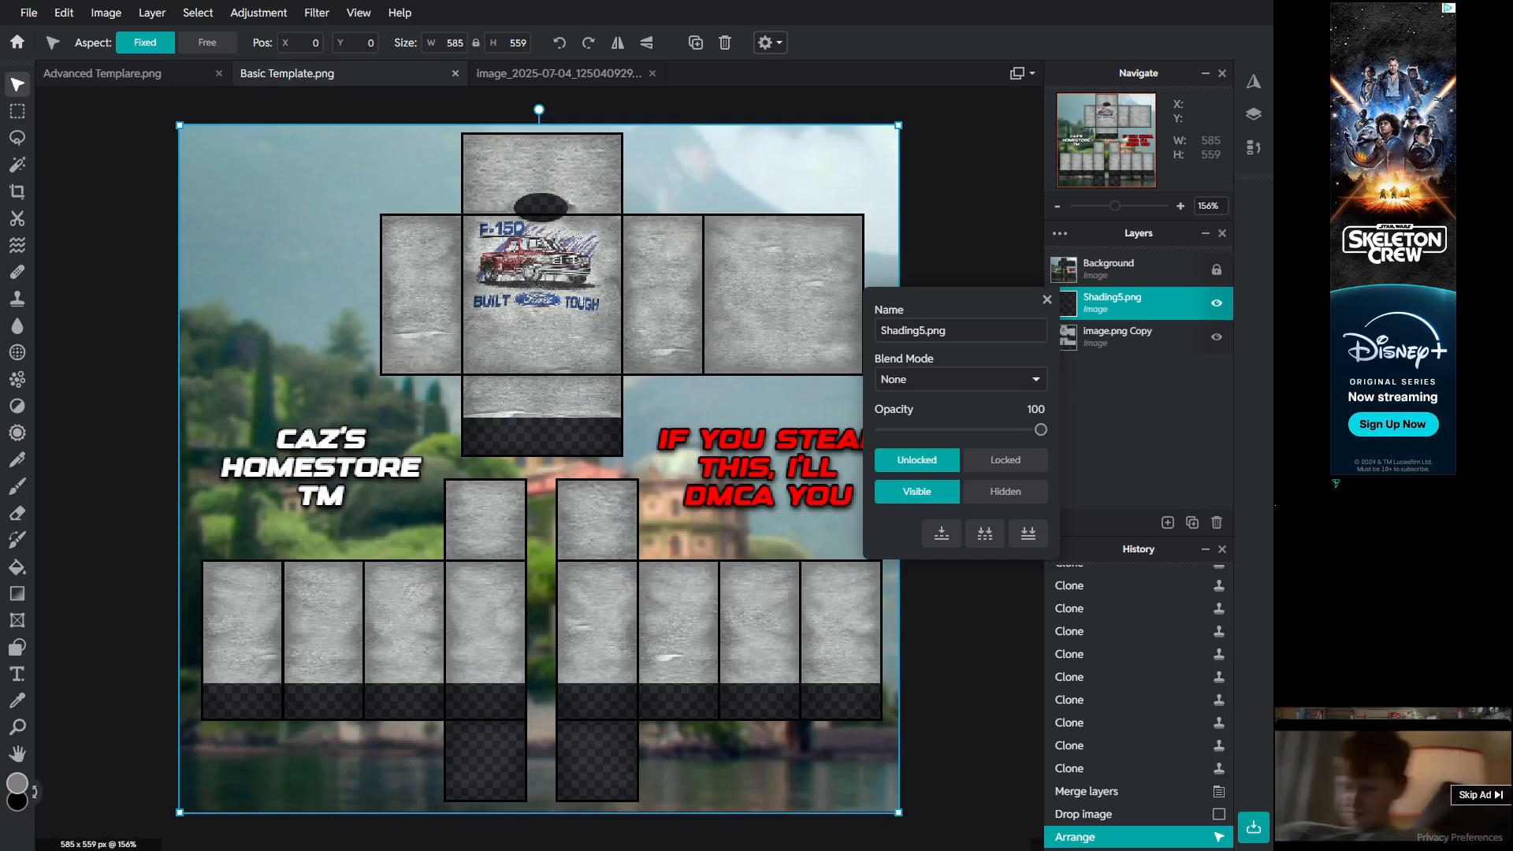
pyautogui.click(1047, 300)
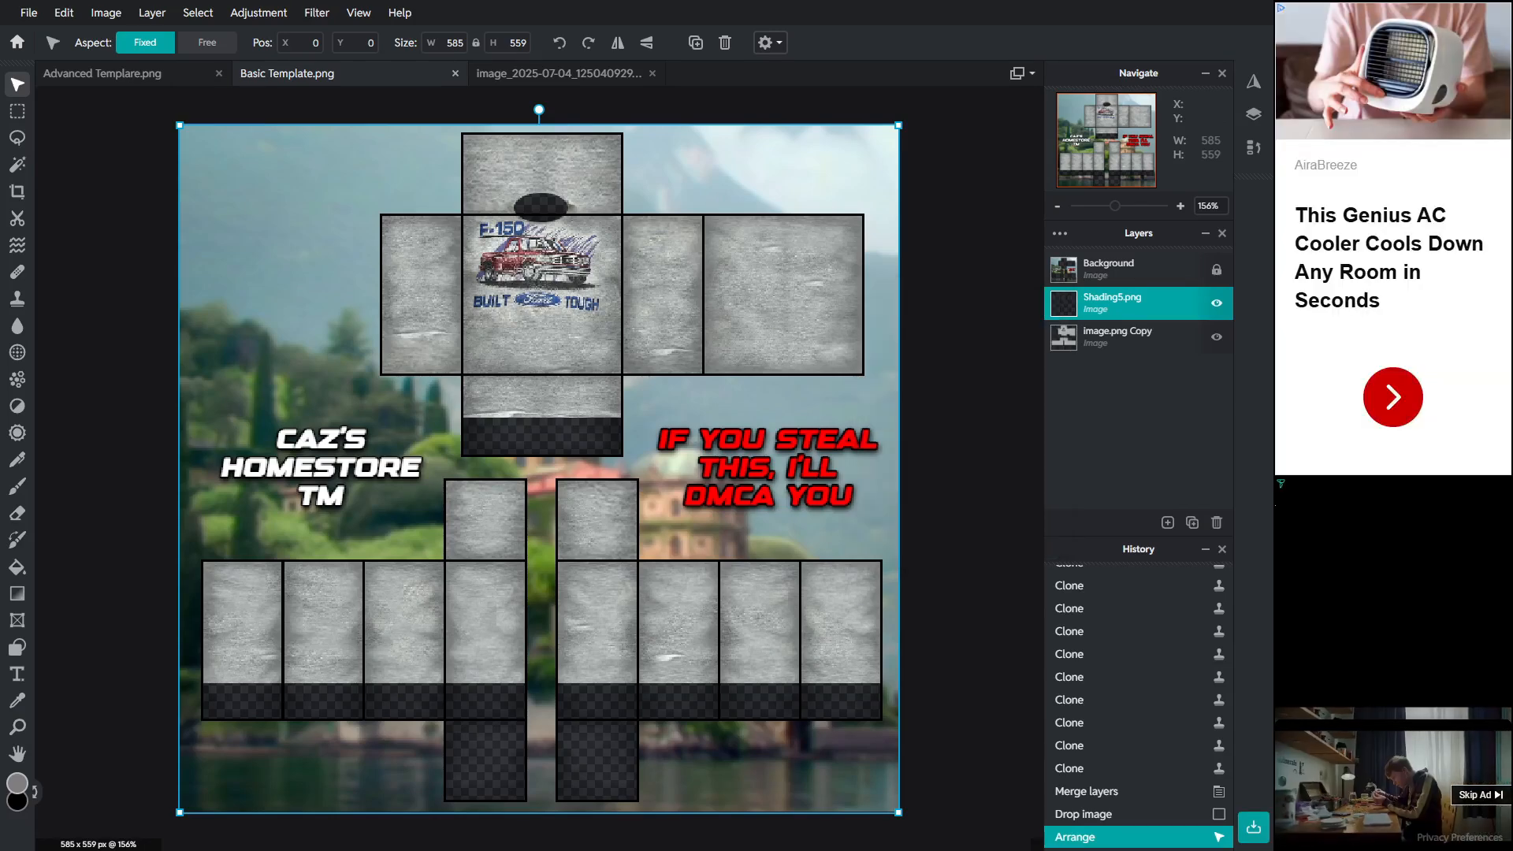
pyautogui.hotkey('ctrl', 'v')
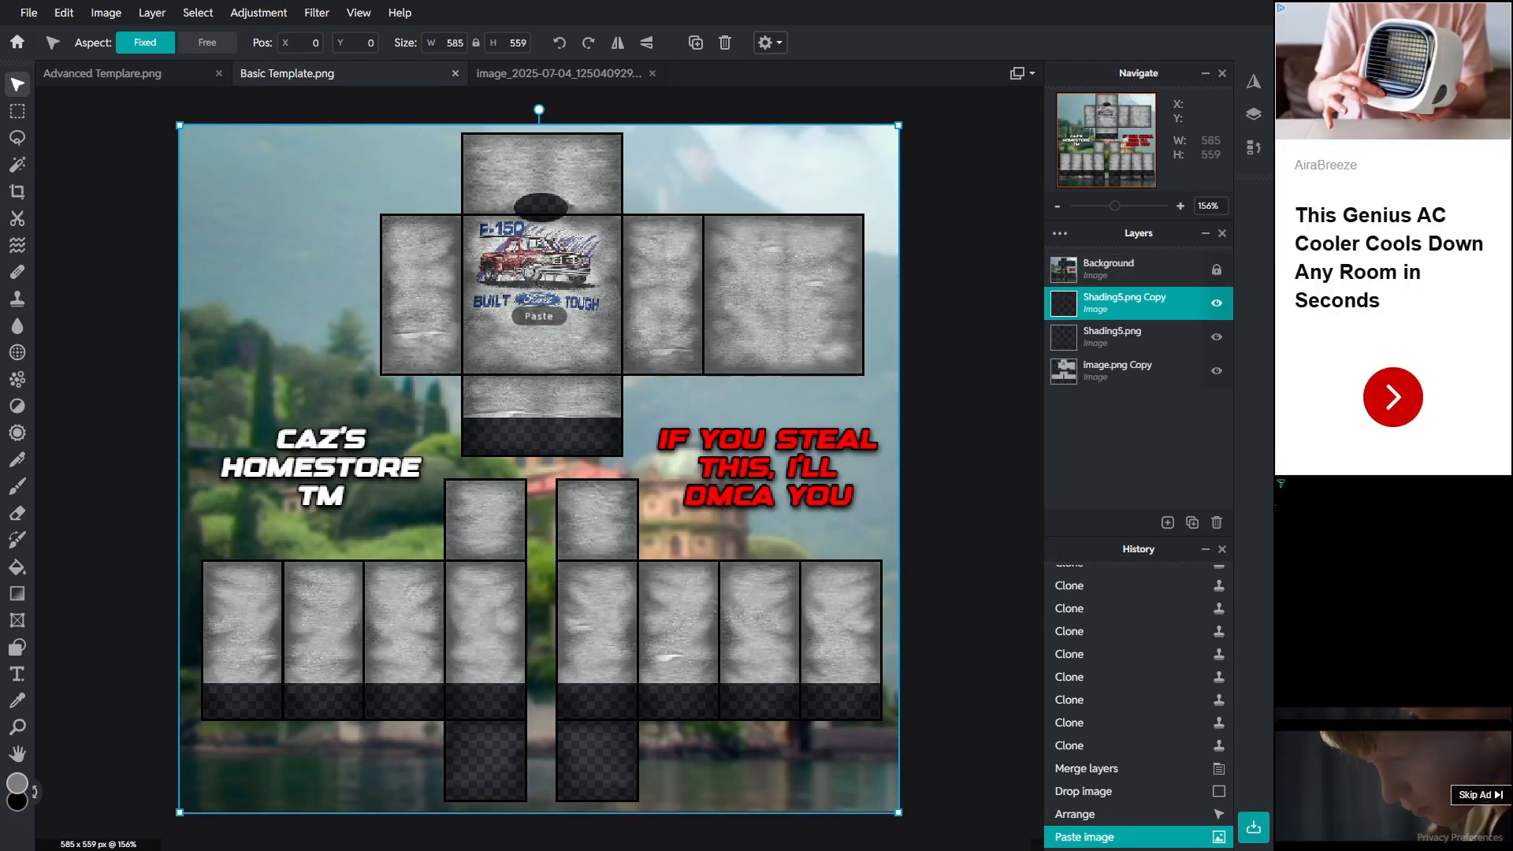
# Step: Lower the opacity of the duplicate shading layer
pyautogui.click(1060, 233)
pyautogui.moveTo(1040, 430); pyautogui.dragTo(922, 430)
pyautogui.click(968, 614)
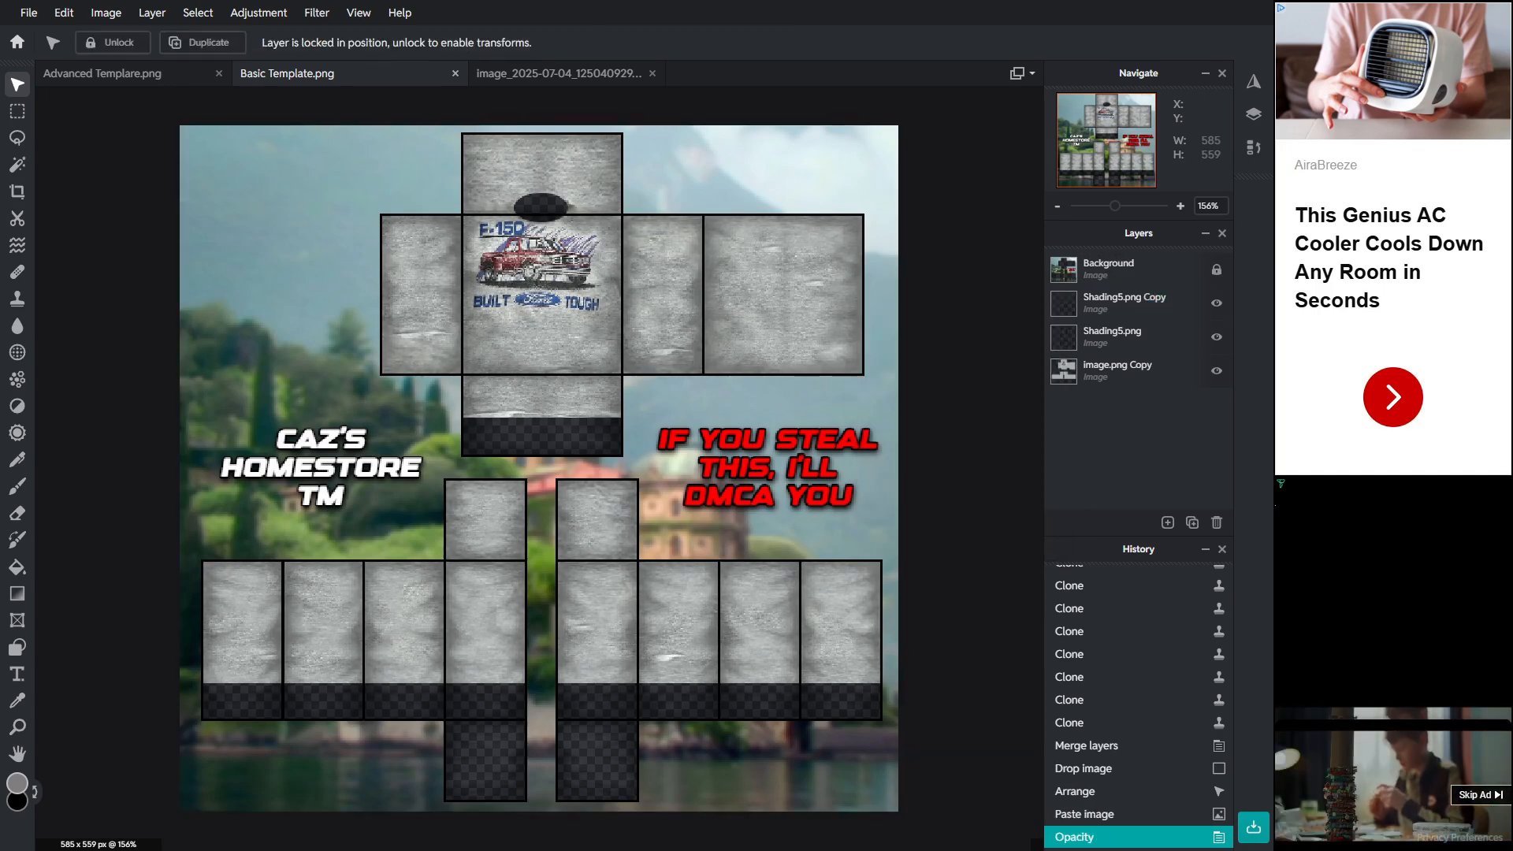
# Step: Merge the duplicate shading layer down into Shading5.png
pyautogui.click(17, 138)
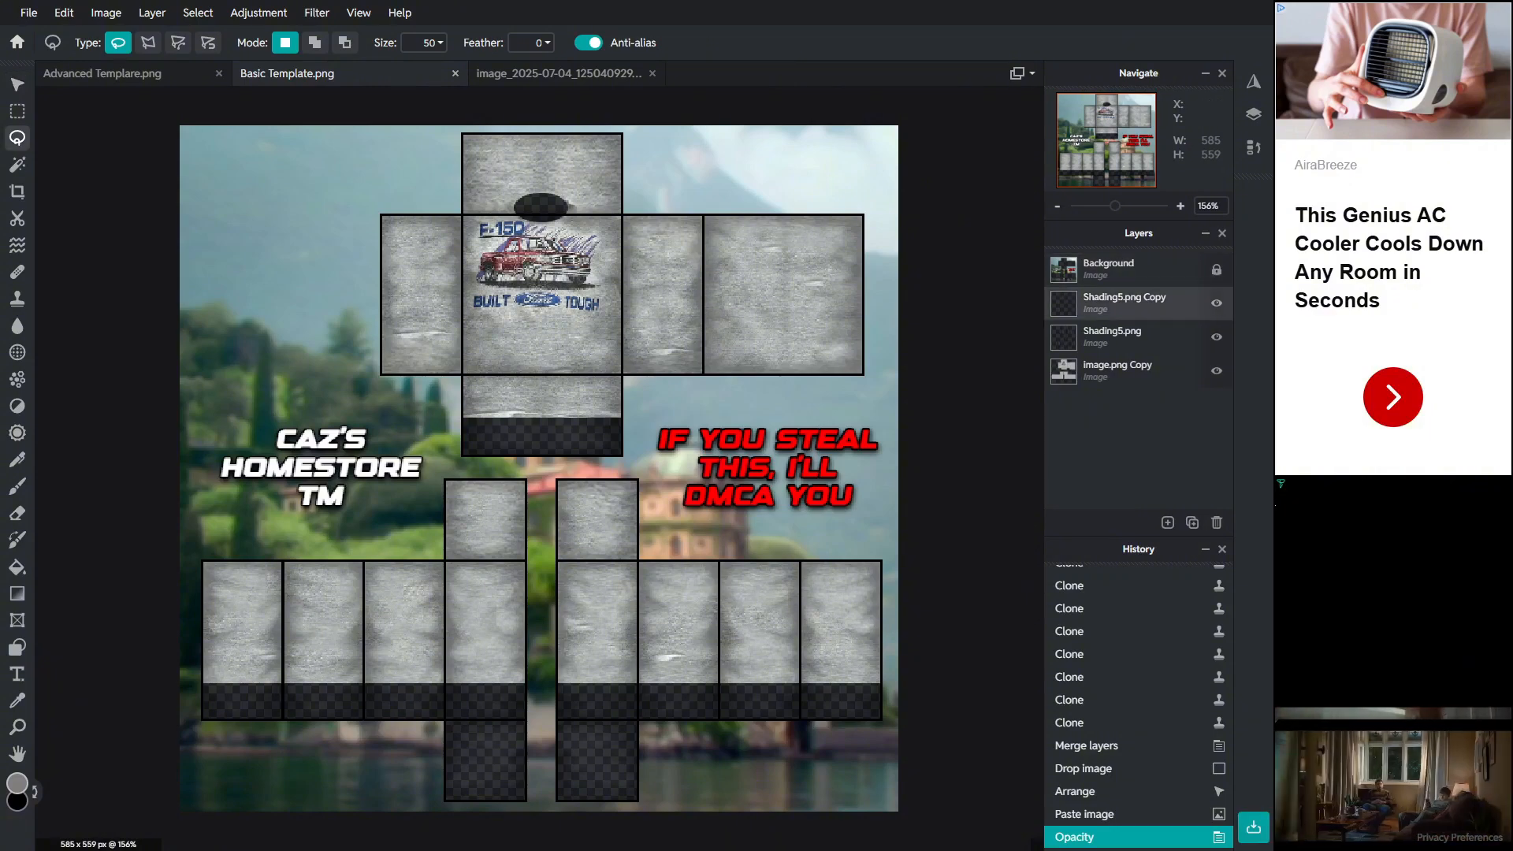
pyautogui.click(1124, 303)
pyautogui.click(1060, 234)
pyautogui.click(942, 534)
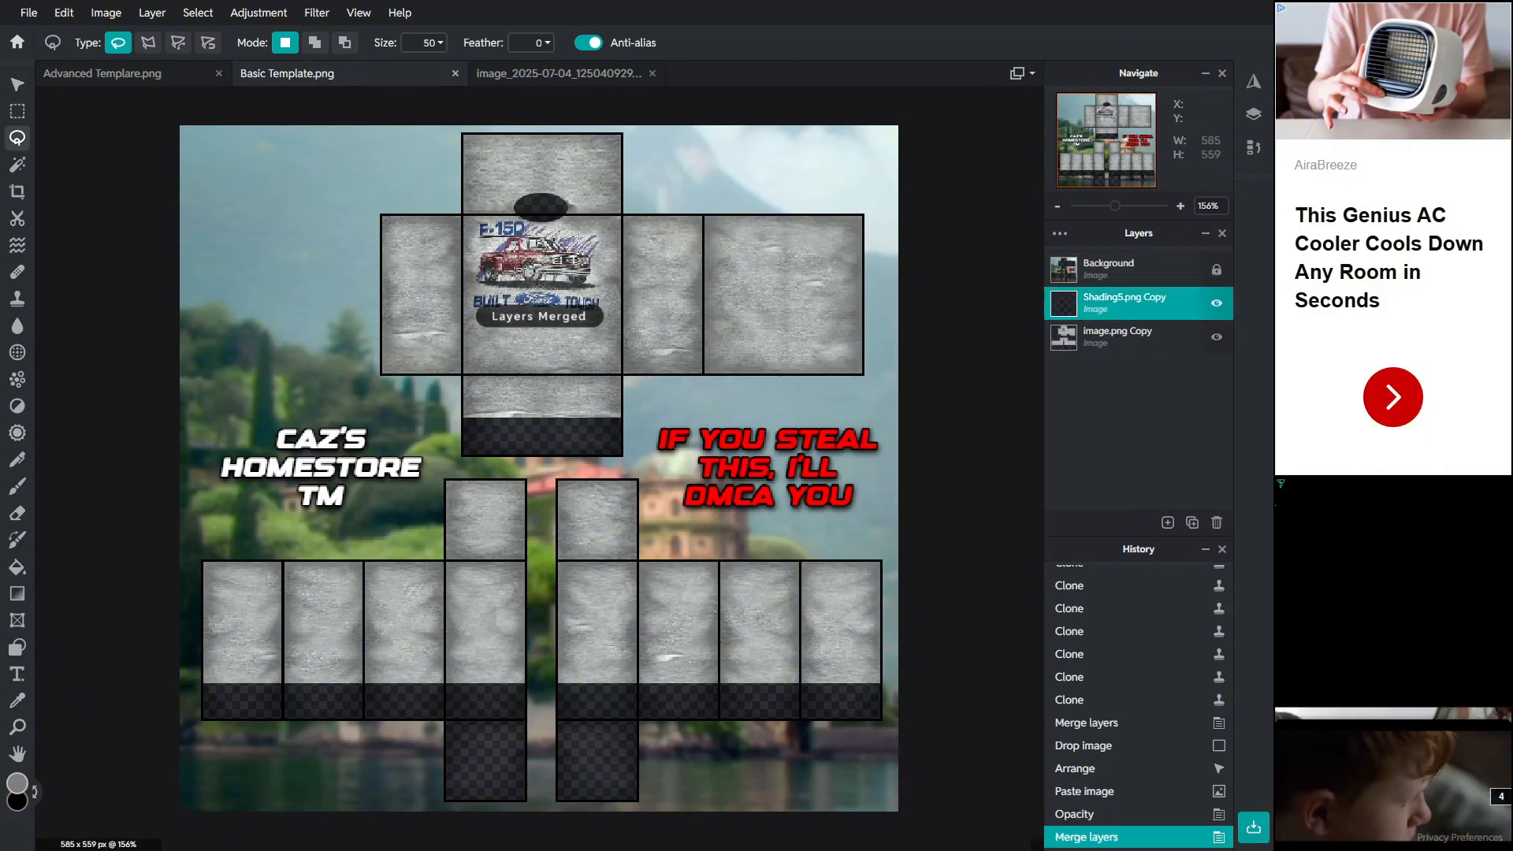
# Step: Erase an elliptical area over the neck hole from the shading layer
pyautogui.scroll(5, 522, 214)
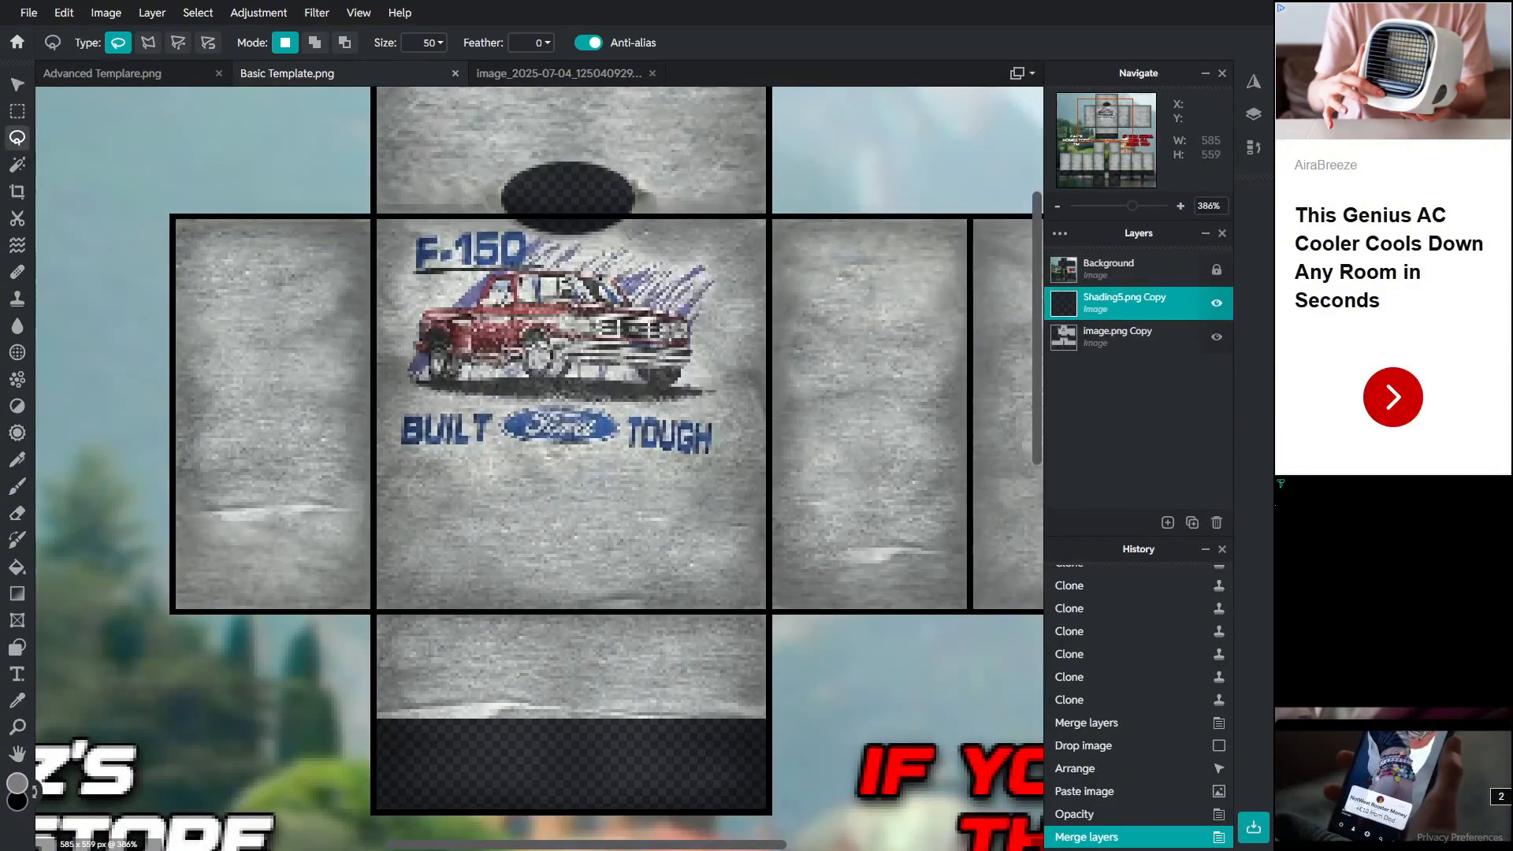
pyautogui.click(16, 111)
pyautogui.click(147, 43)
pyautogui.moveTo(503, 159); pyautogui.dragTo(634, 235)
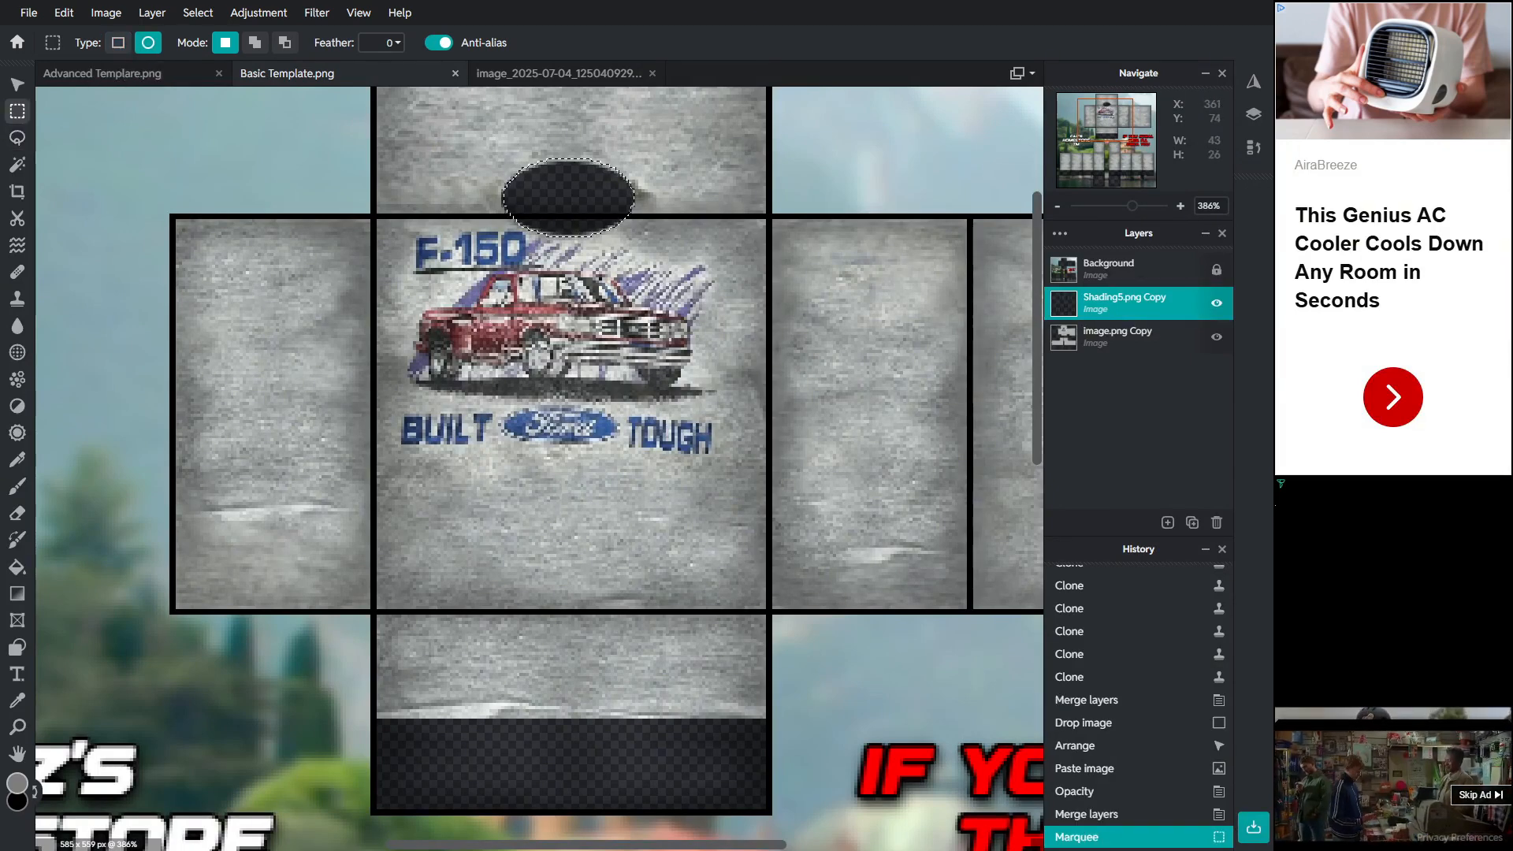
pyautogui.press('Delete')
pyautogui.scroll(-2, 755, 250)
pyautogui.scroll(-3, 539, 315)
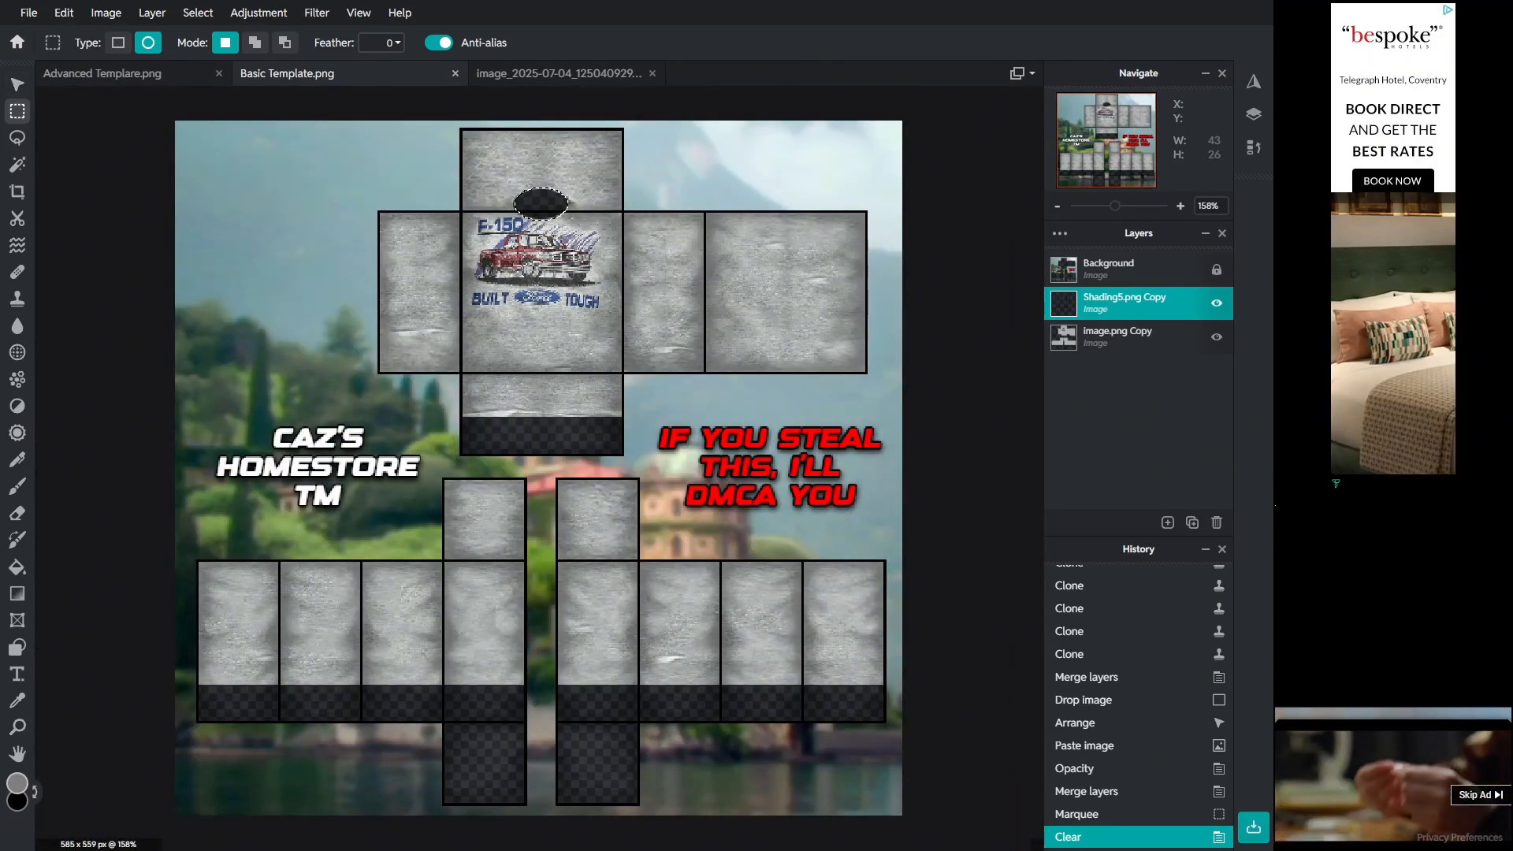
# Step: Clear a rectangular strip across the bottom of all the arm panels from the shading layer
pyautogui.click(119, 42)
pyautogui.hotkey('ctrl', '0')
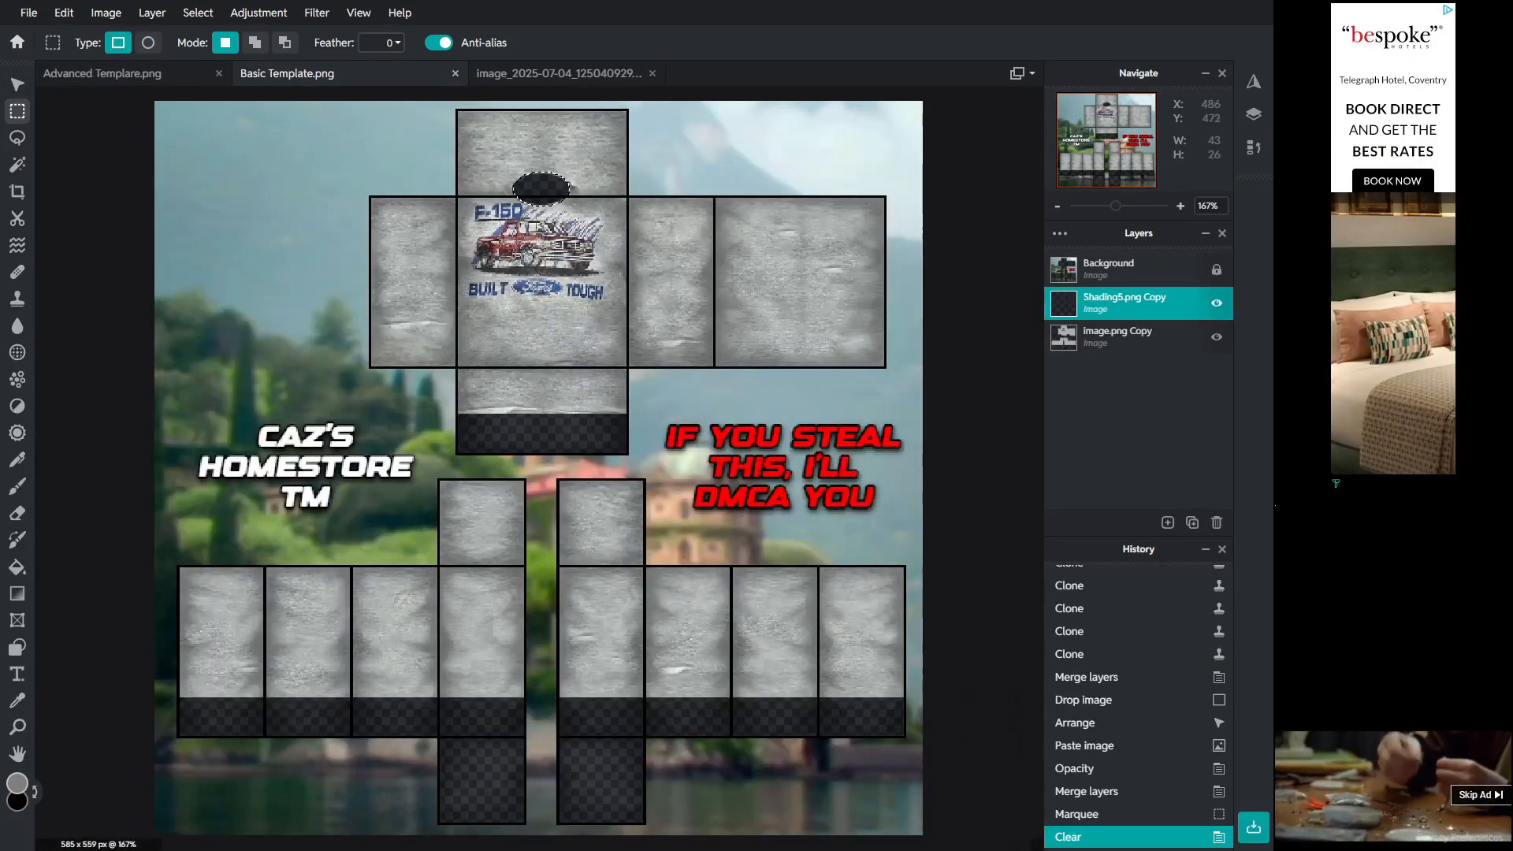
pyautogui.scroll(1, 542, 691)
pyautogui.scroll(-2, 539, 418)
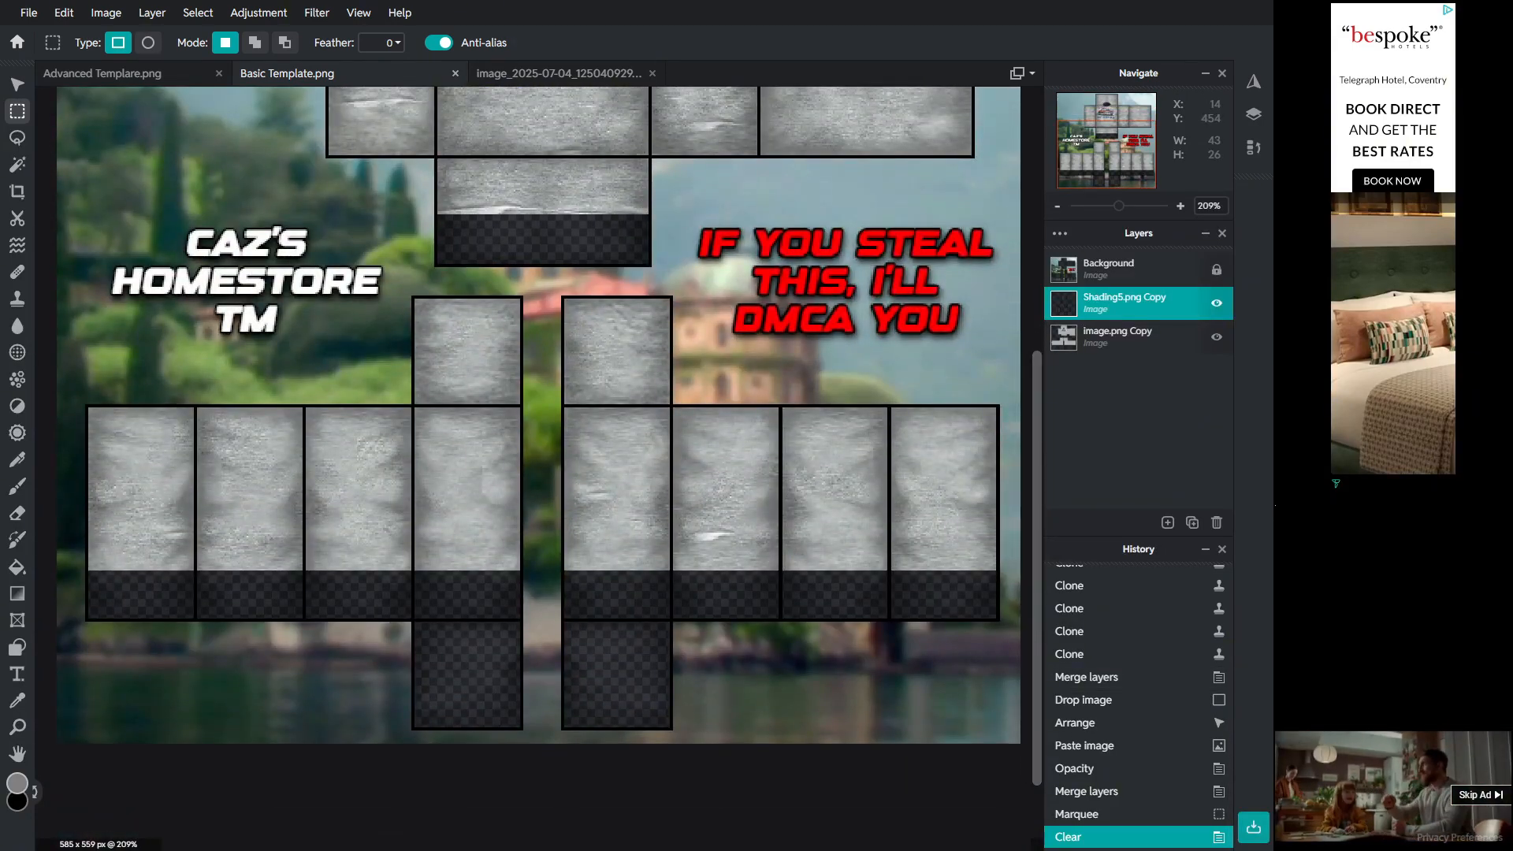
pyautogui.moveTo(79, 570); pyautogui.dragTo(1008, 748)
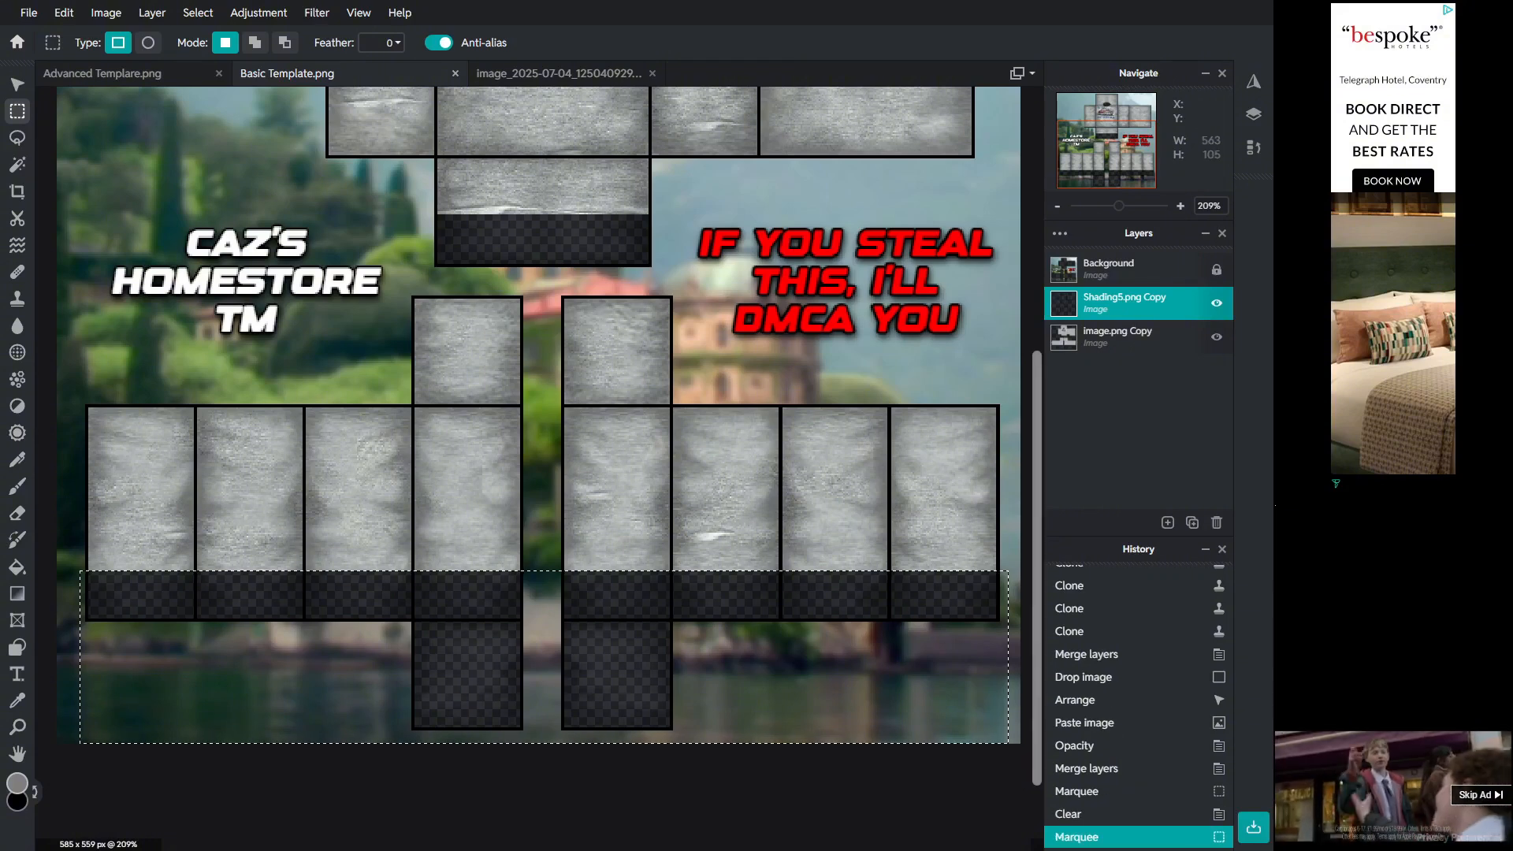
pyautogui.press('Delete')
# Step: Merge the shading layer down into the fabric layer and deselect
pyautogui.click(1120, 303)
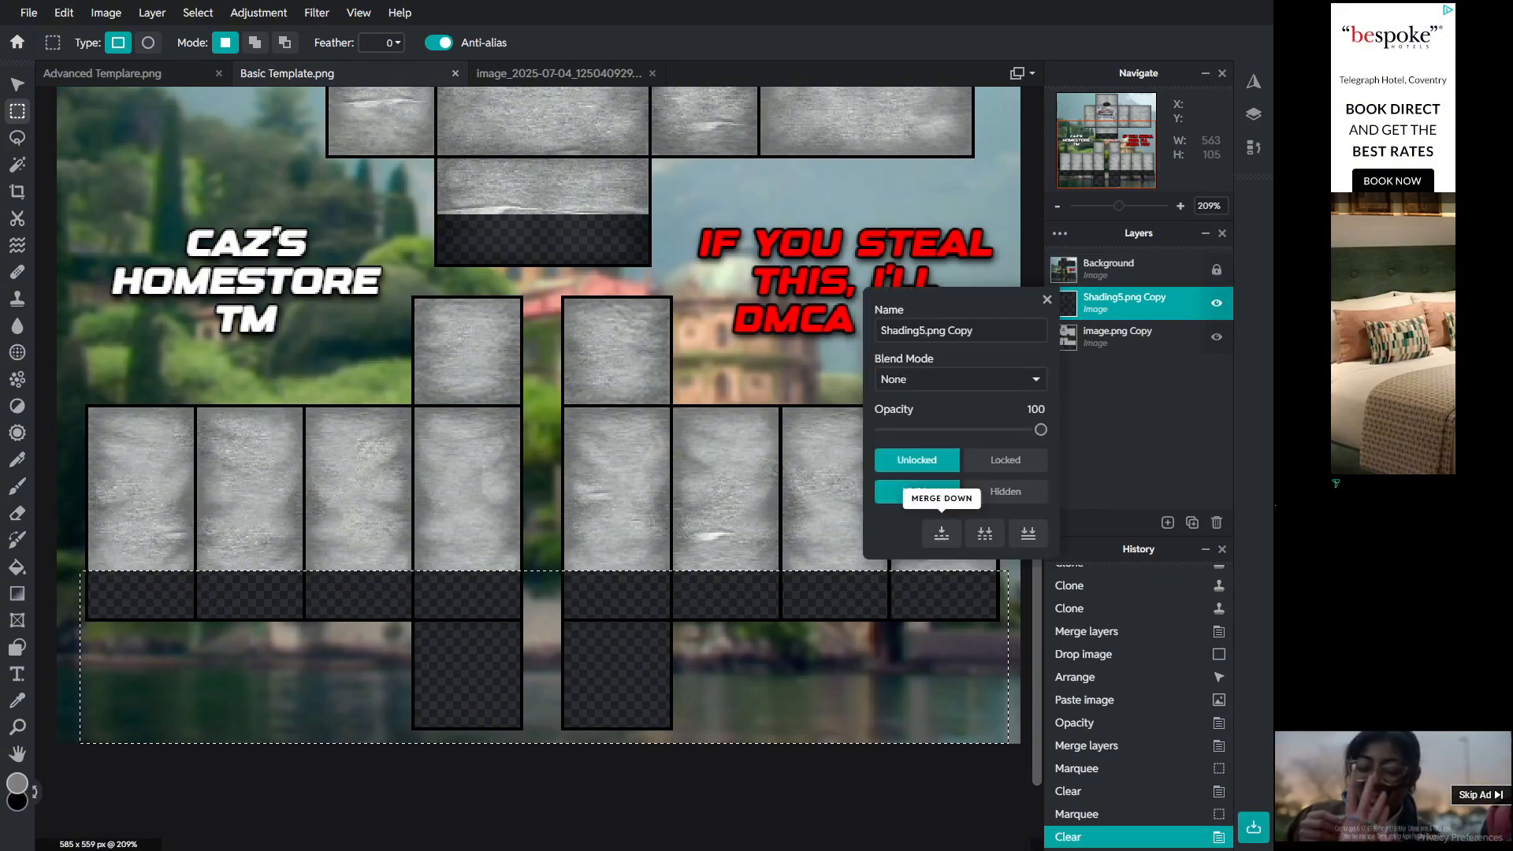
pyautogui.click(942, 533)
pyautogui.hotkey('ctrl', 'd')
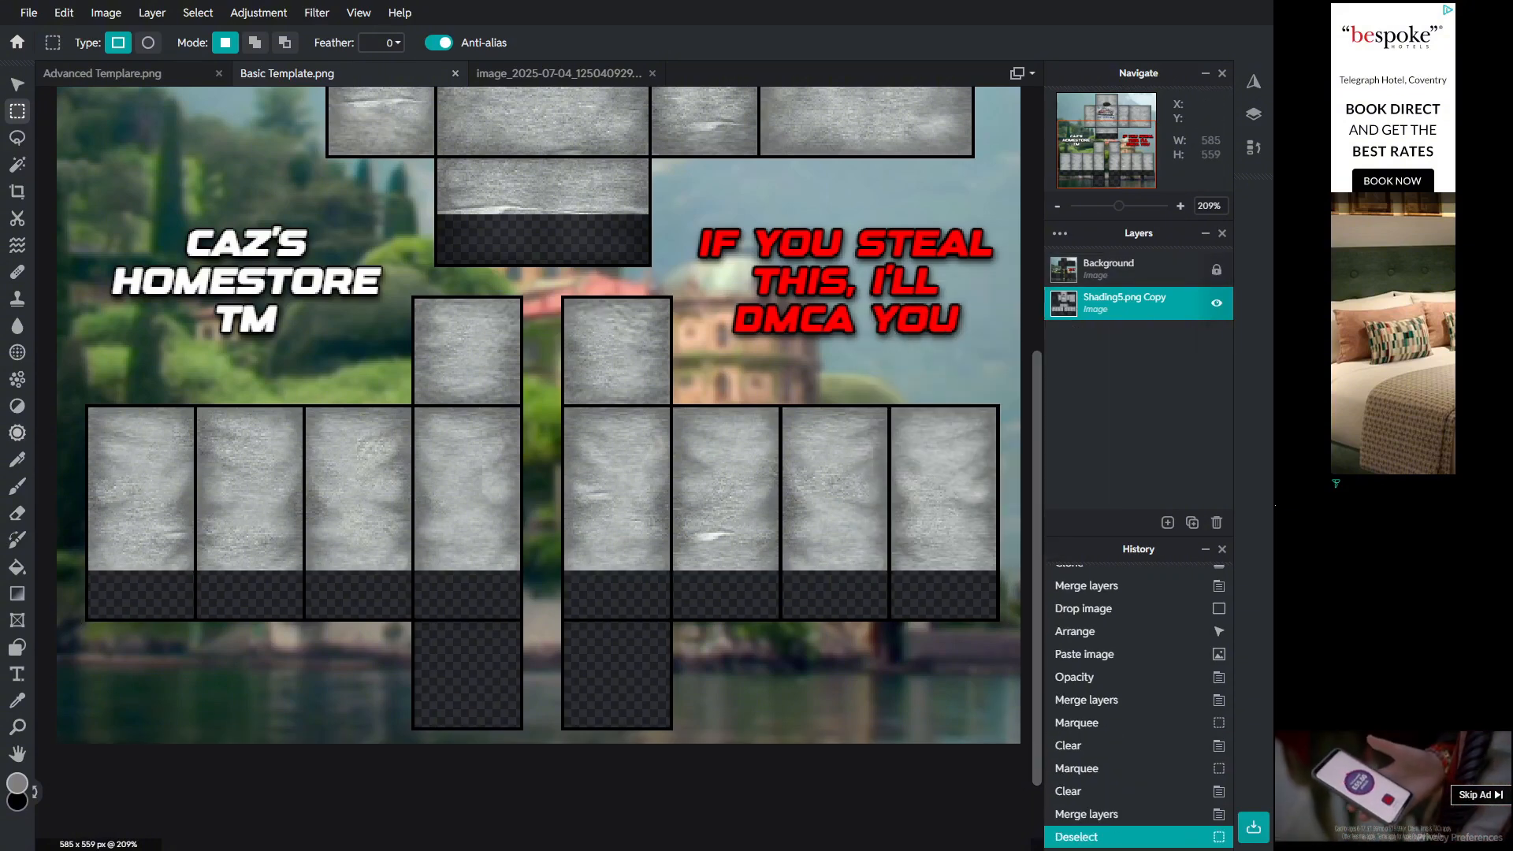
pyautogui.click(17, 245)
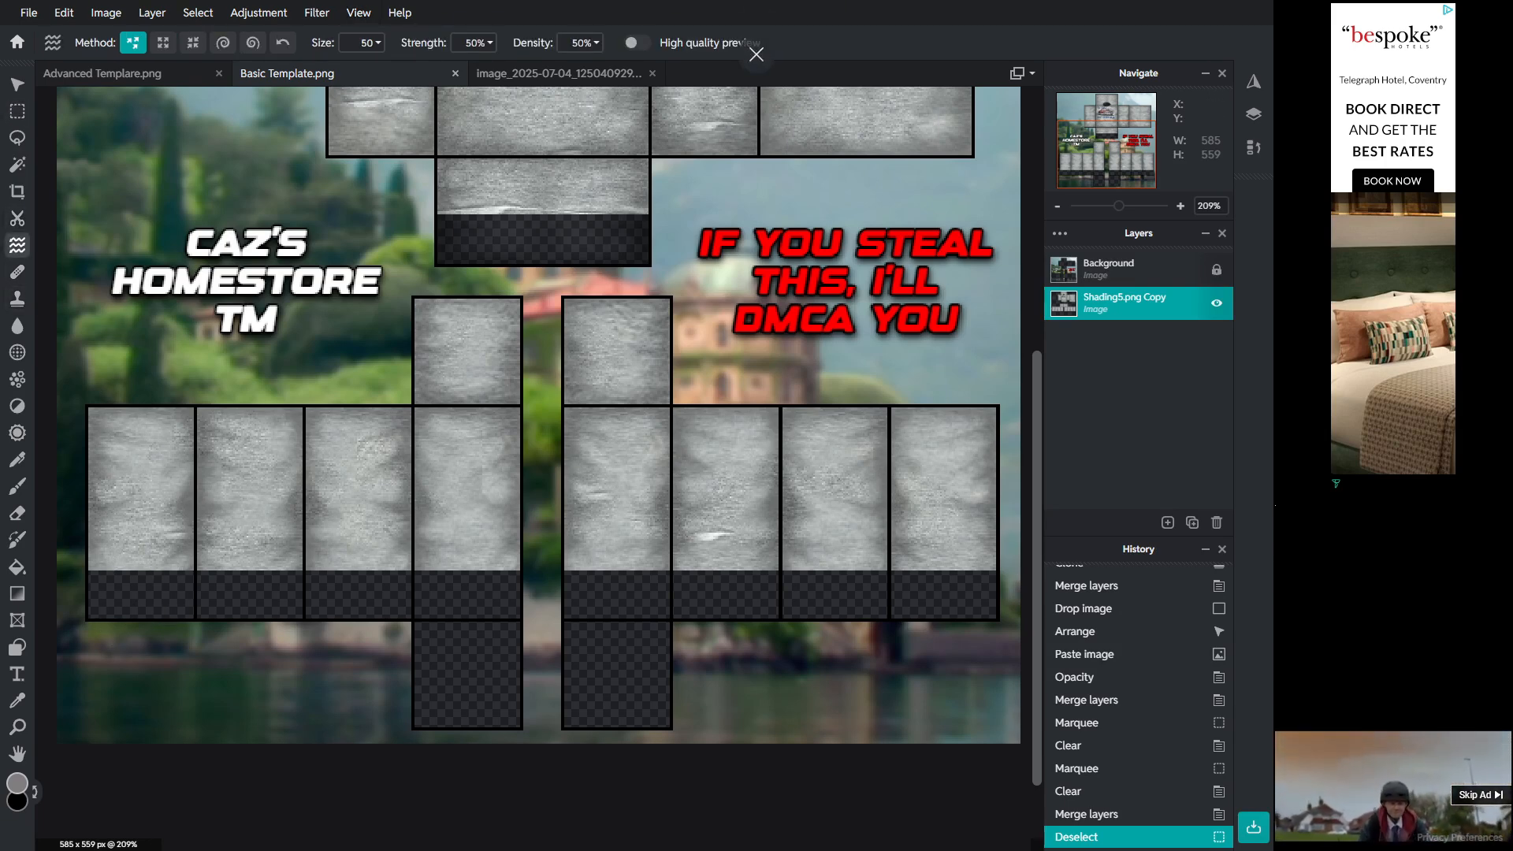
pyautogui.click(371, 44)
pyautogui.moveTo(248, 75); pyautogui.dragTo(241, 75)
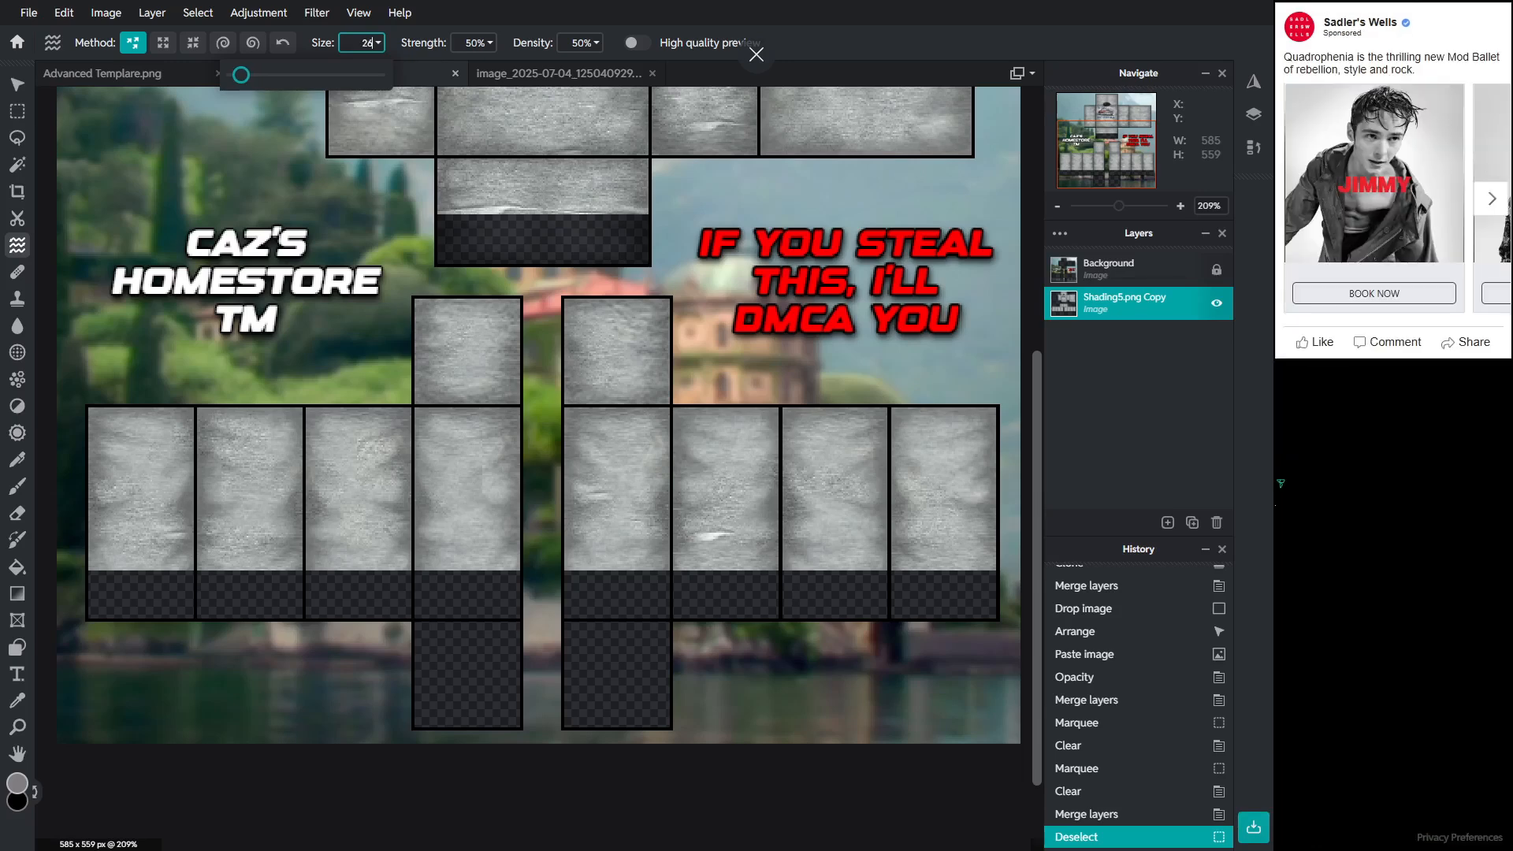
pyautogui.click(245, 587)
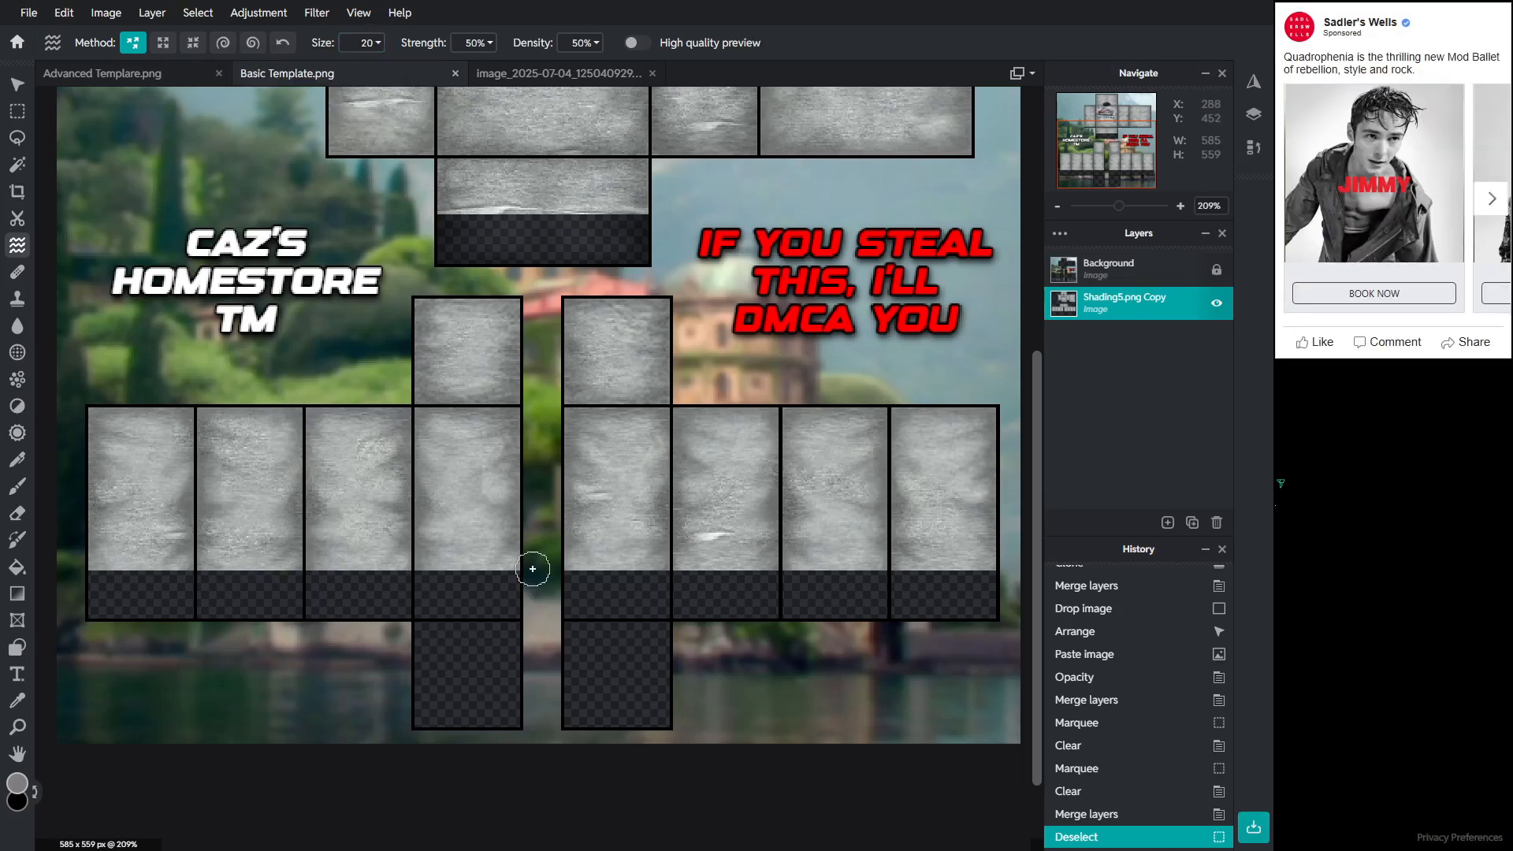
pyautogui.moveTo(116, 567)
pyautogui.mouseDown()
pyautogui.moveTo(150, 586)
pyautogui.moveTo(132, 561)
pyautogui.moveTo(140, 584)
pyautogui.moveTo(177, 564)
pyautogui.mouseUp()
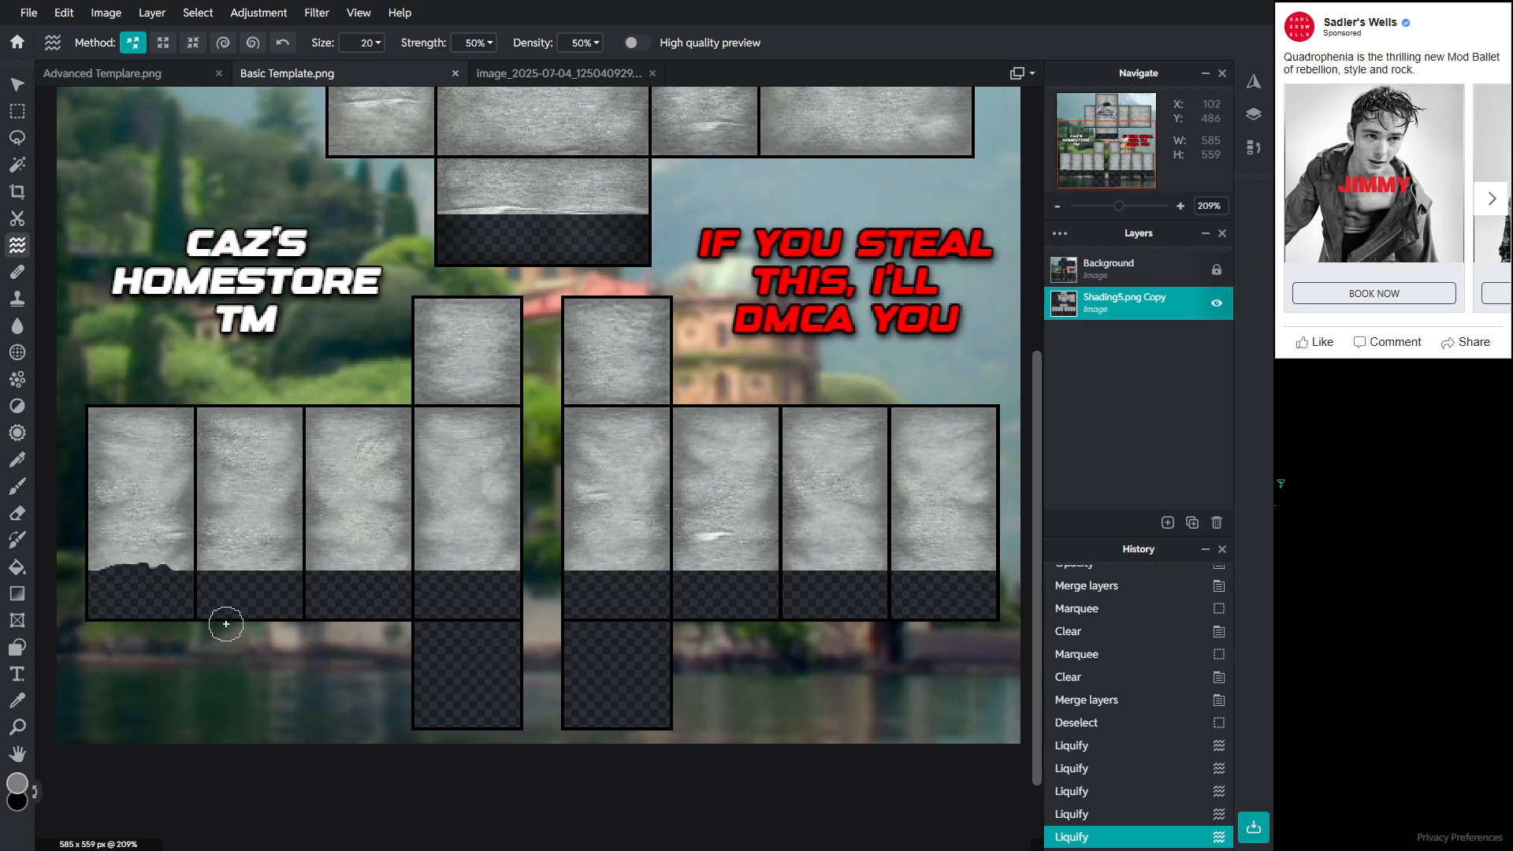
pyautogui.hotkey('ctrl', 'z')
pyautogui.hotkey('ctrl', 'z')
pyautogui.hotkey('ctrl', 'z')
pyautogui.hotkey('ctrl', 'z')
pyautogui.hotkey('ctrl', 'z')
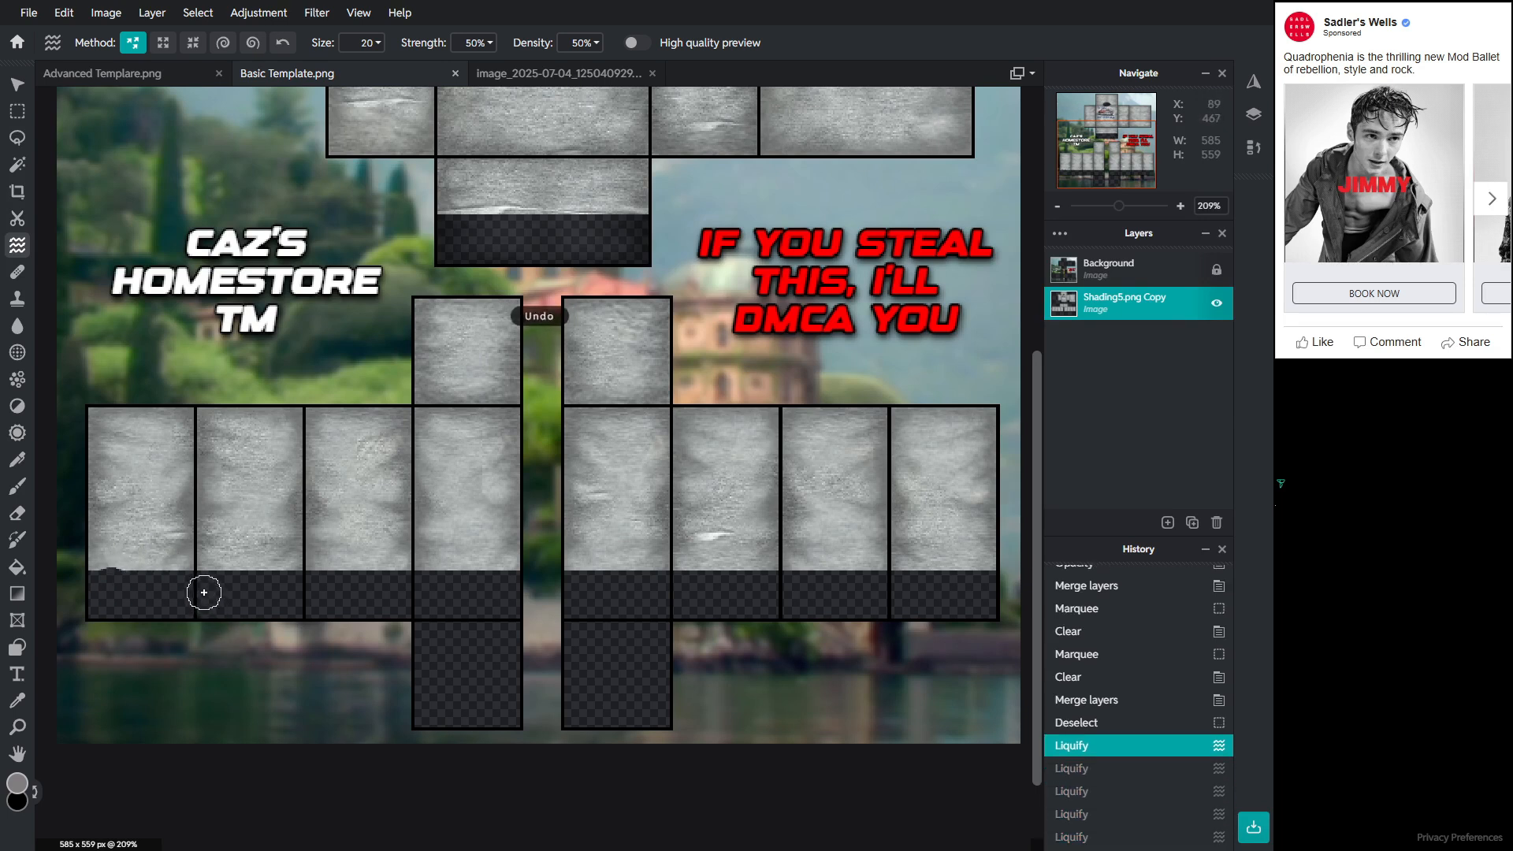
# Step: Set Liquify to size 48 and strength 26%, then push the fabric's lower edges on the arm panels into waves
pyautogui.click(474, 42)
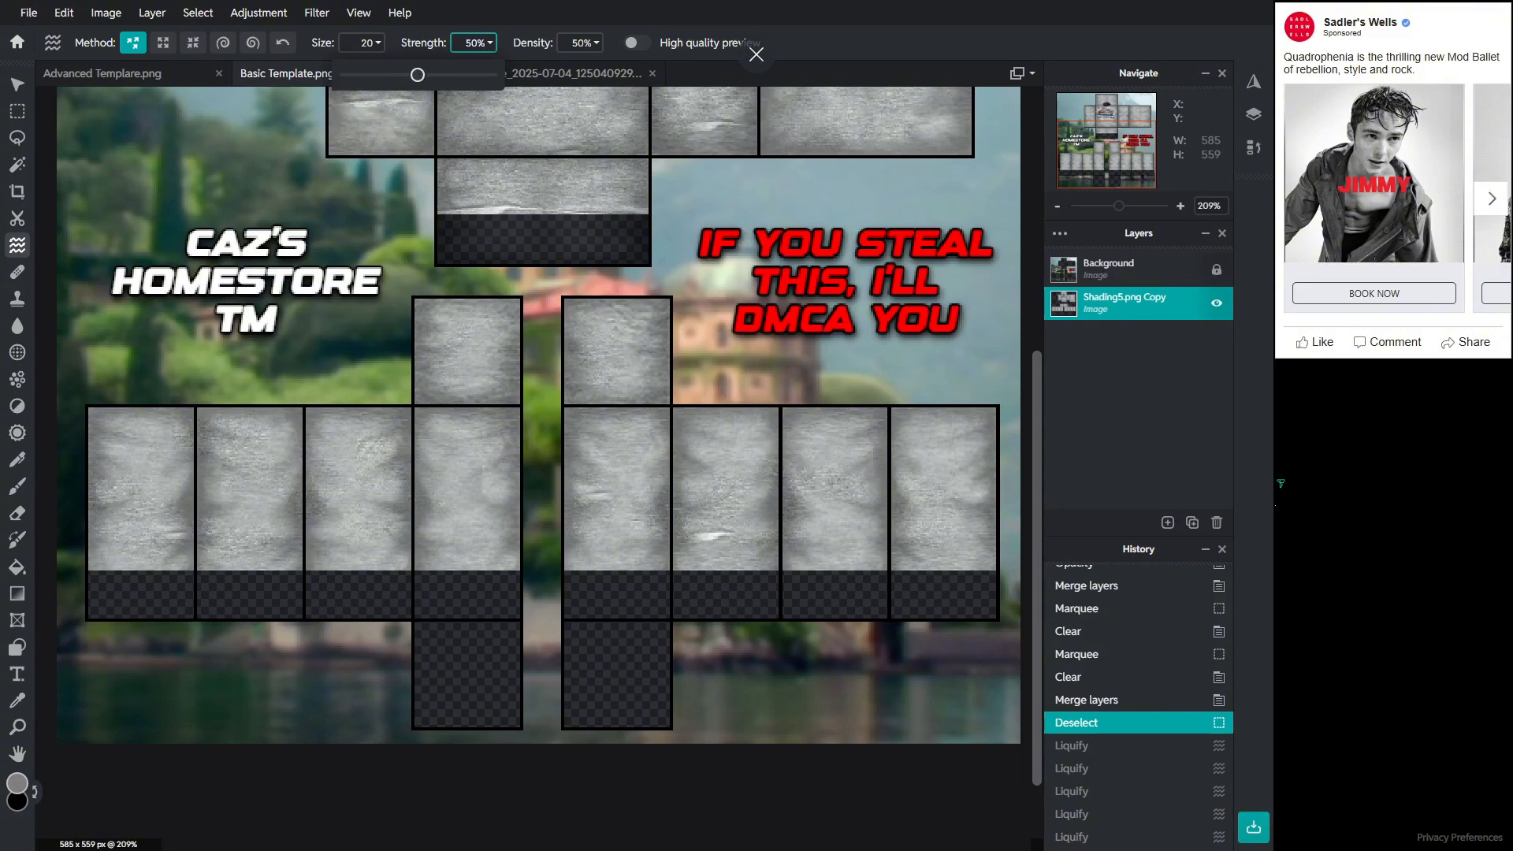
pyautogui.click(365, 43)
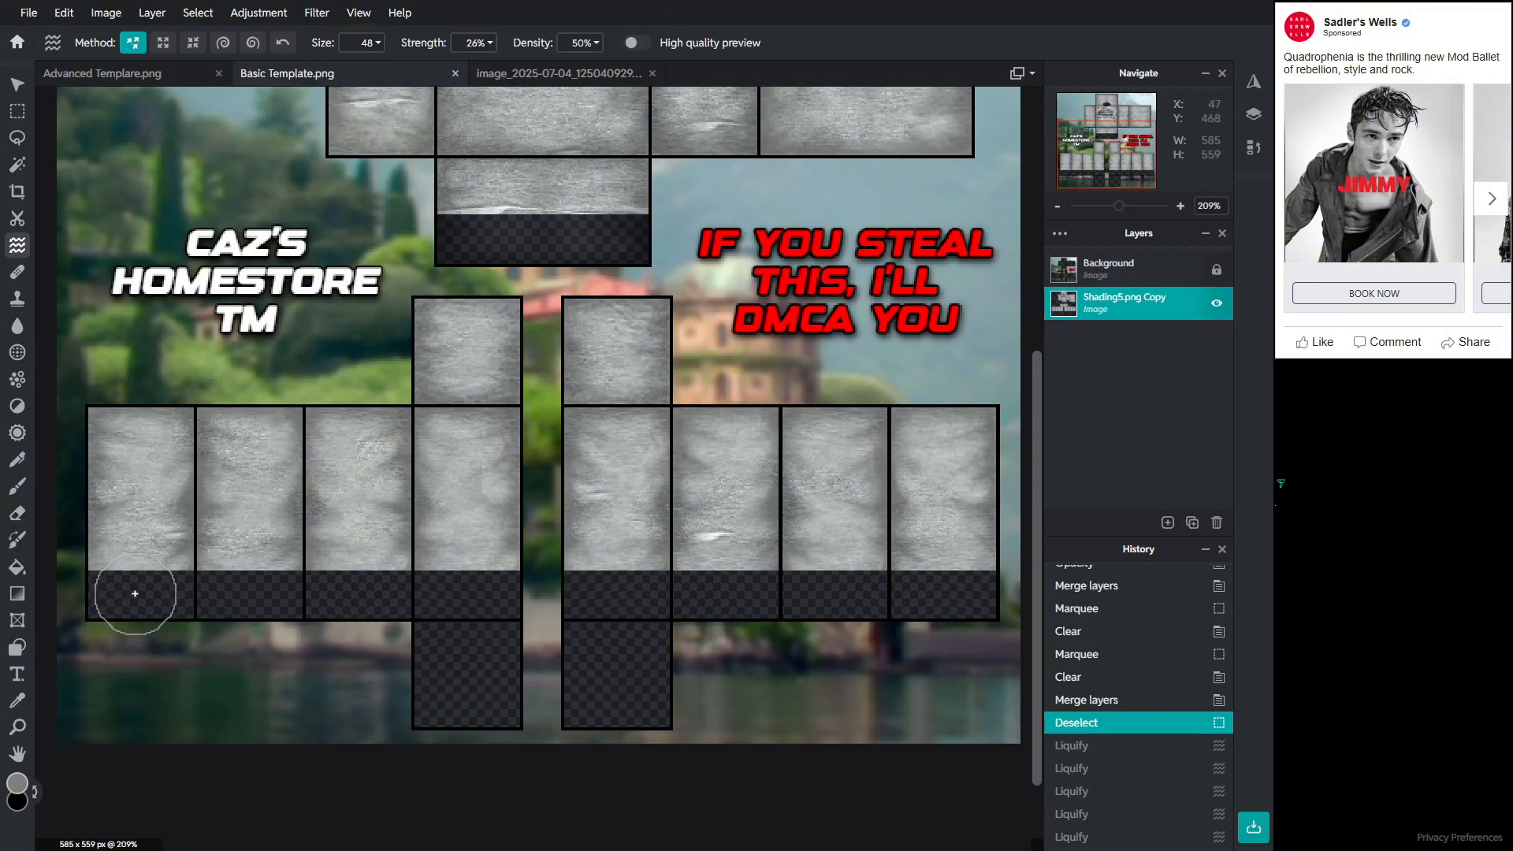
pyautogui.moveTo(135, 591)
pyautogui.mouseDown()
pyautogui.moveTo(102, 586)
pyautogui.moveTo(151, 583)
pyautogui.moveTo(105, 572)
pyautogui.moveTo(151, 565)
pyautogui.moveTo(164, 568)
pyautogui.moveTo(153, 579)
pyautogui.moveTo(249, 565)
pyautogui.moveTo(273, 581)
pyautogui.moveTo(268, 551)
pyautogui.moveTo(251, 577)
pyautogui.moveTo(238, 560)
pyautogui.moveTo(333, 592)
pyautogui.moveTo(237, 573)
pyautogui.moveTo(329, 585)
pyautogui.moveTo(348, 580)
pyautogui.moveTo(345, 563)
pyautogui.moveTo(376, 575)
pyautogui.moveTo(358, 576)
pyautogui.moveTo(365, 557)
pyautogui.moveTo(371, 574)
pyautogui.moveTo(381, 565)
pyautogui.moveTo(338, 572)
pyautogui.moveTo(475, 567)
pyautogui.moveTo(432, 606)
pyautogui.moveTo(360, 552)
pyautogui.mouseUp()
pyautogui.hotkey('ctrl', 'z')
pyautogui.moveTo(284, 593)
pyautogui.mouseDown()
pyautogui.moveTo(322, 555)
pyautogui.moveTo(243, 551)
pyautogui.moveTo(324, 560)
pyautogui.mouseUp()
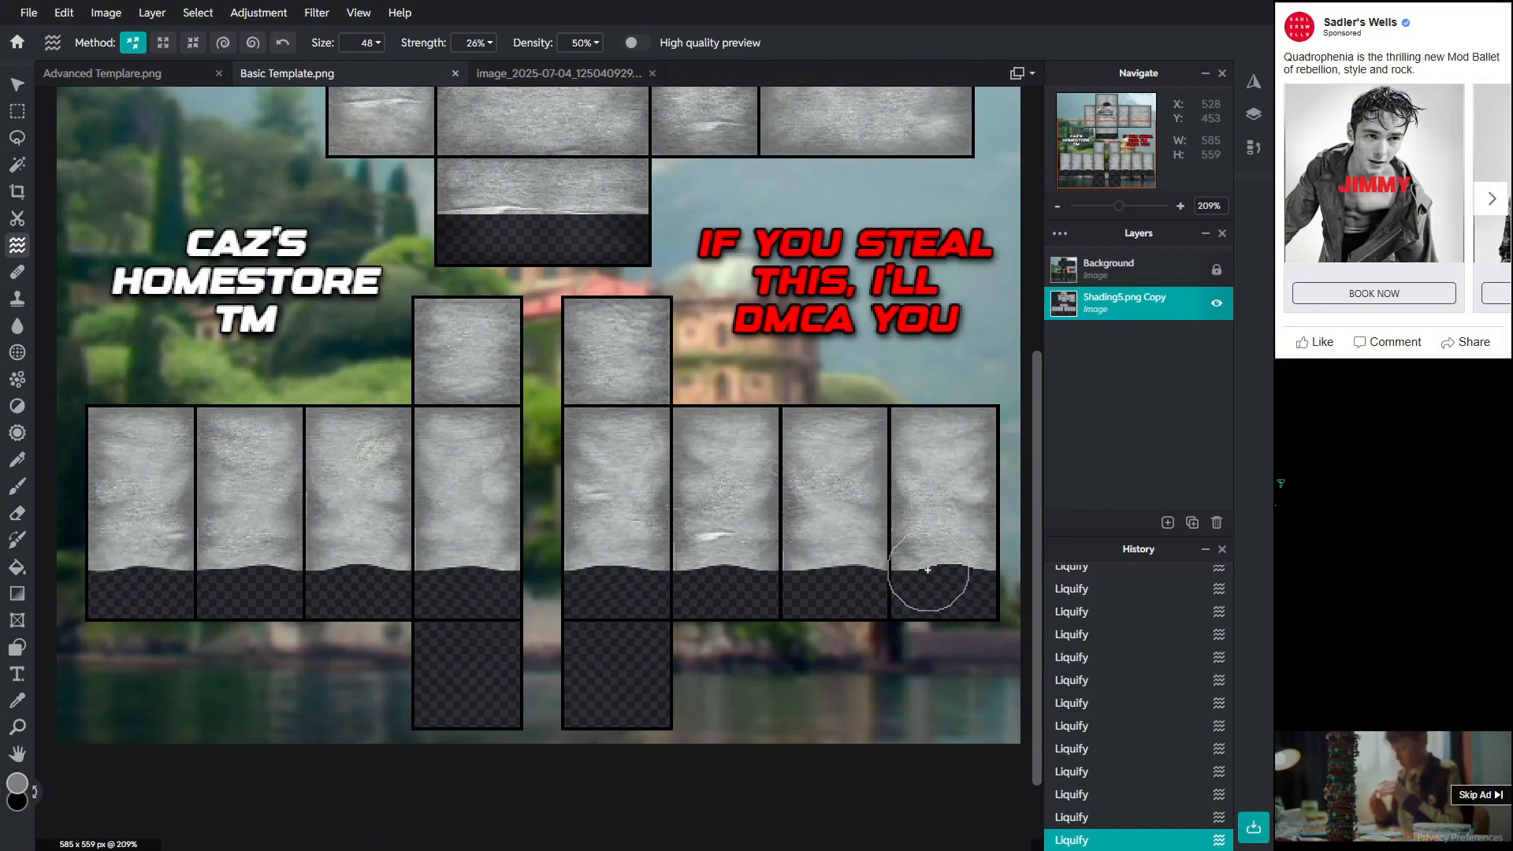
# Step: Inspect the liquified arm panels and the whole template up close
pyautogui.scroll(-2, 965, 518)
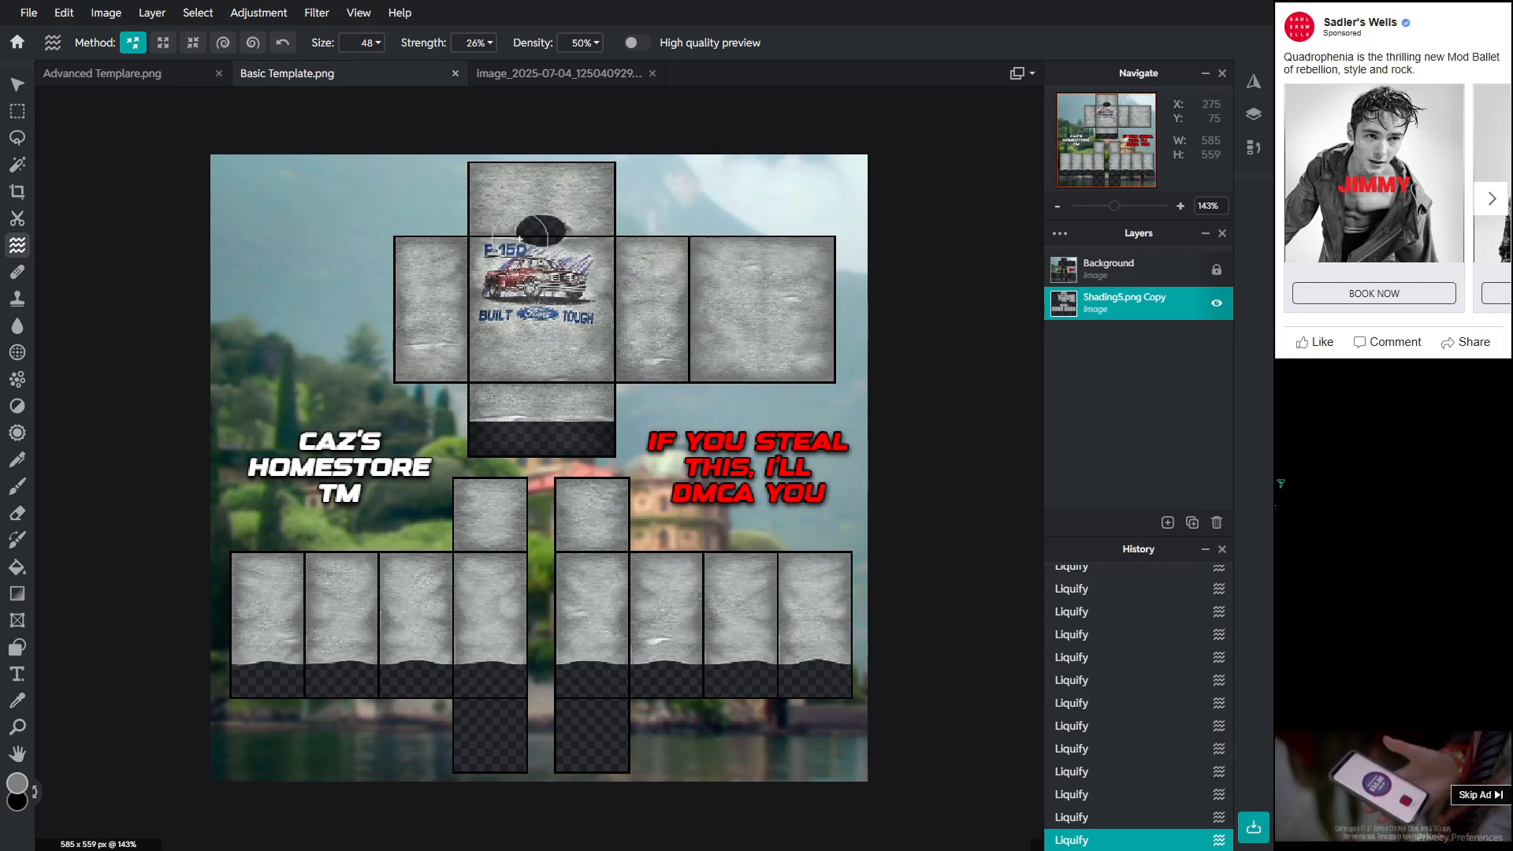
pyautogui.scroll(1, 637, 300)
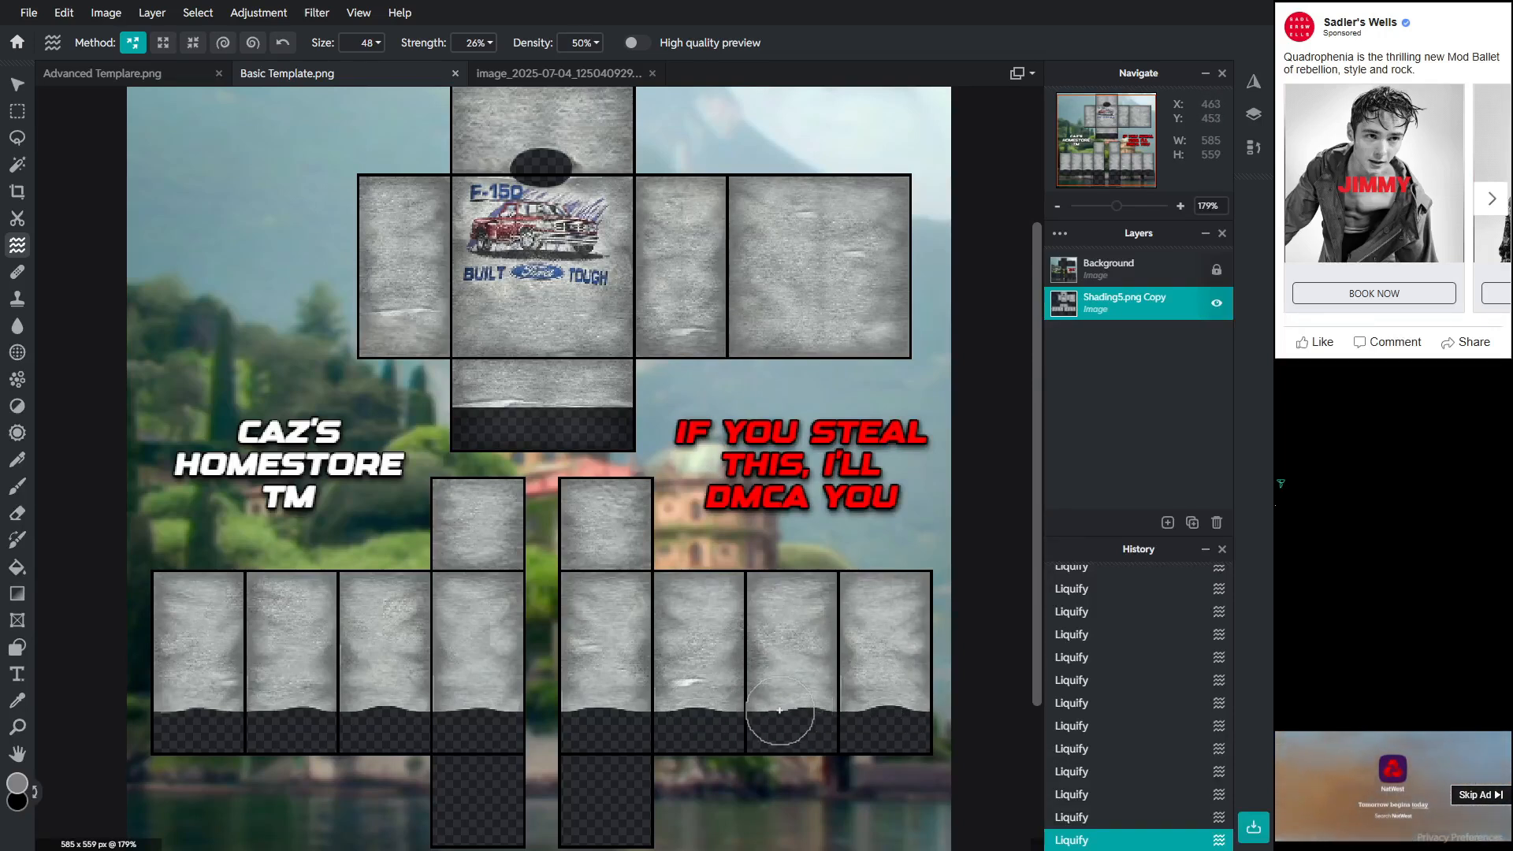
pyautogui.hotkey('ctrl', '-')
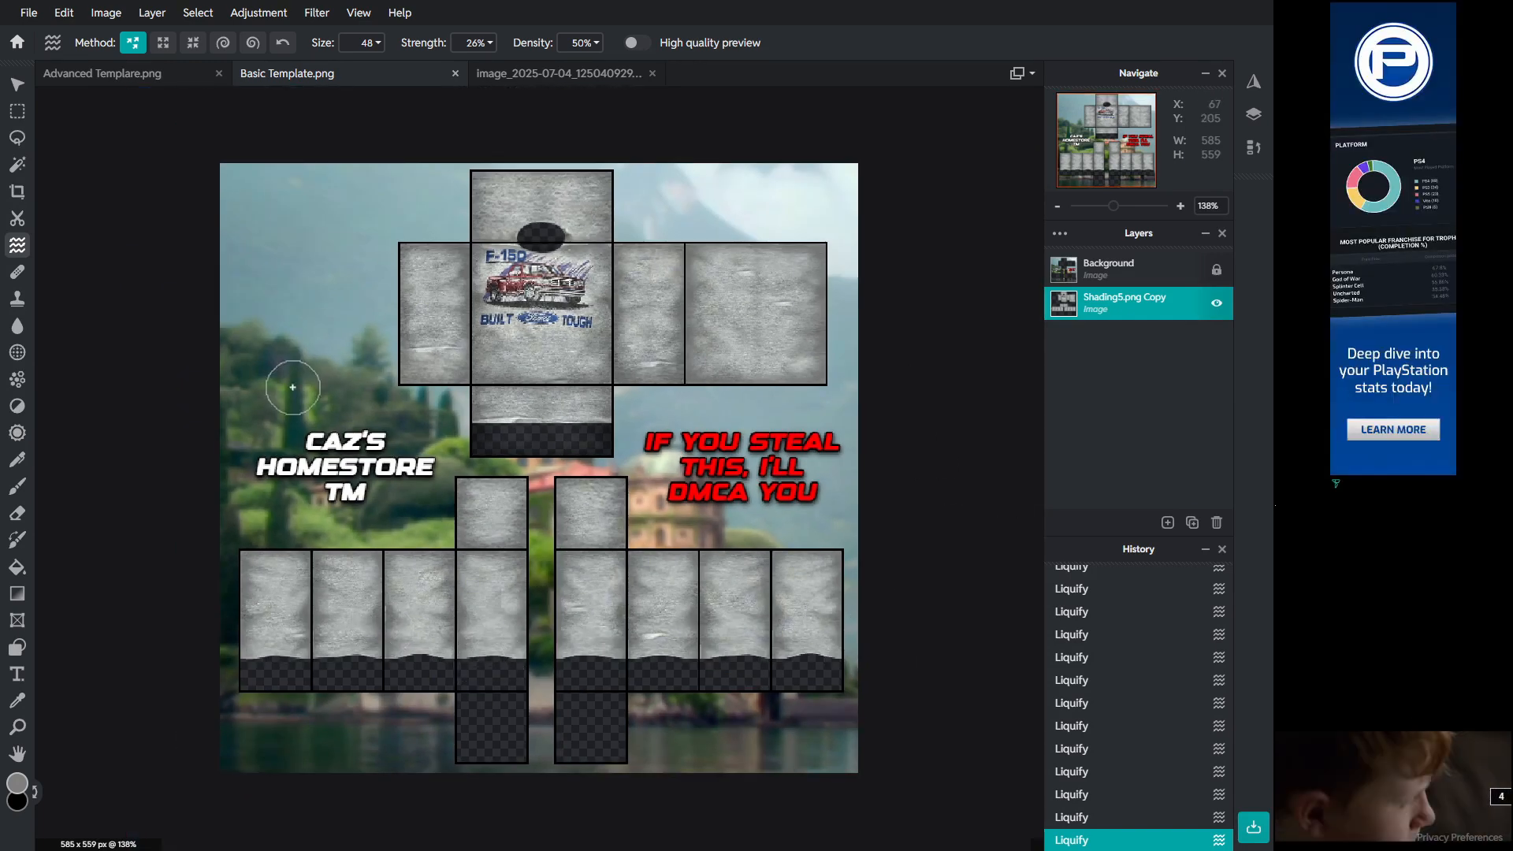
pyautogui.press('v')
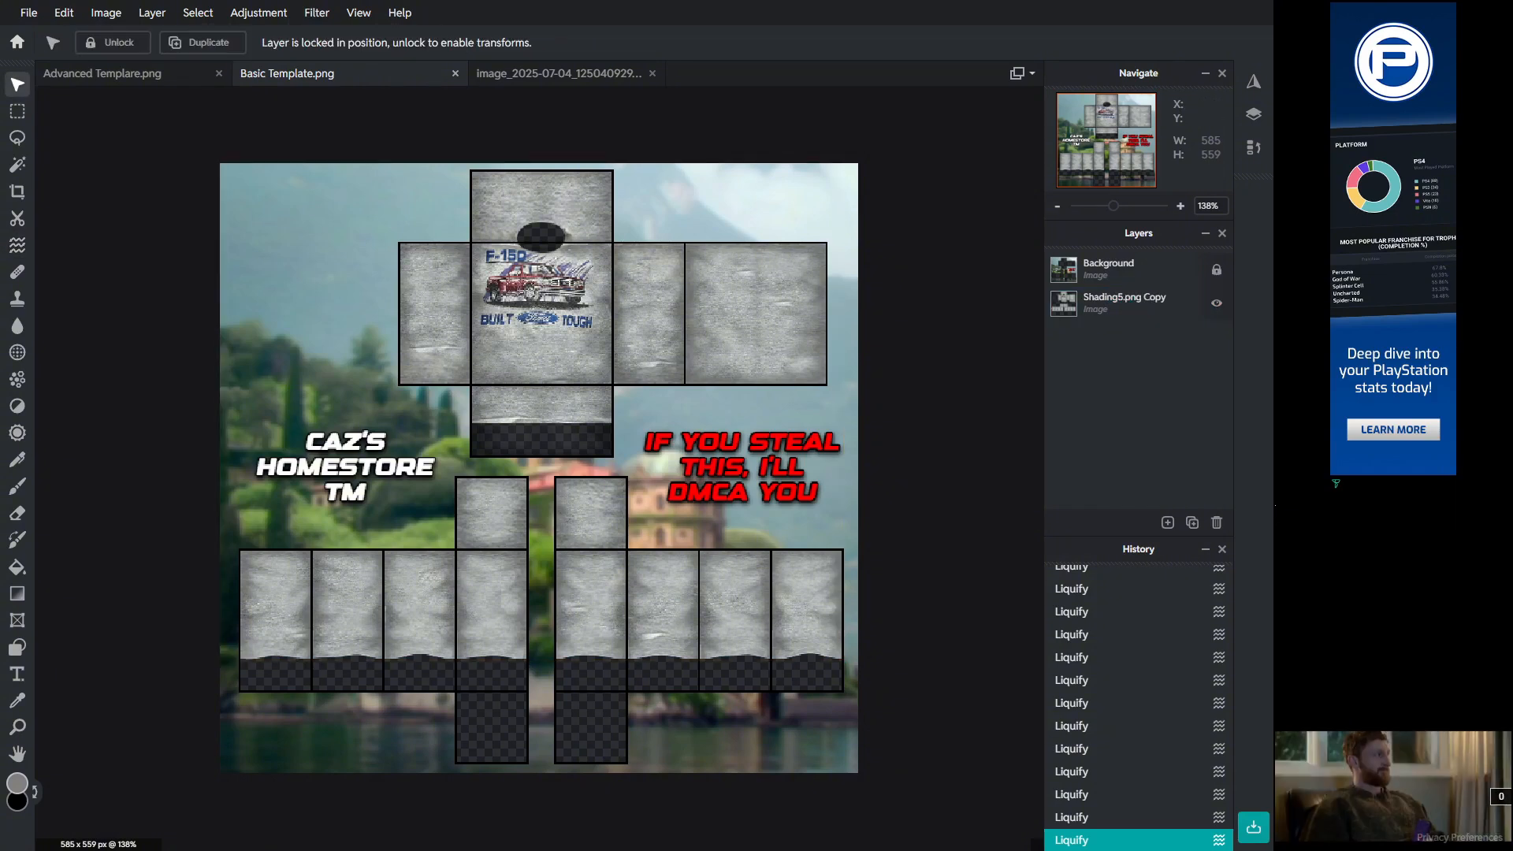
pyautogui.scroll(2, 537, 533)
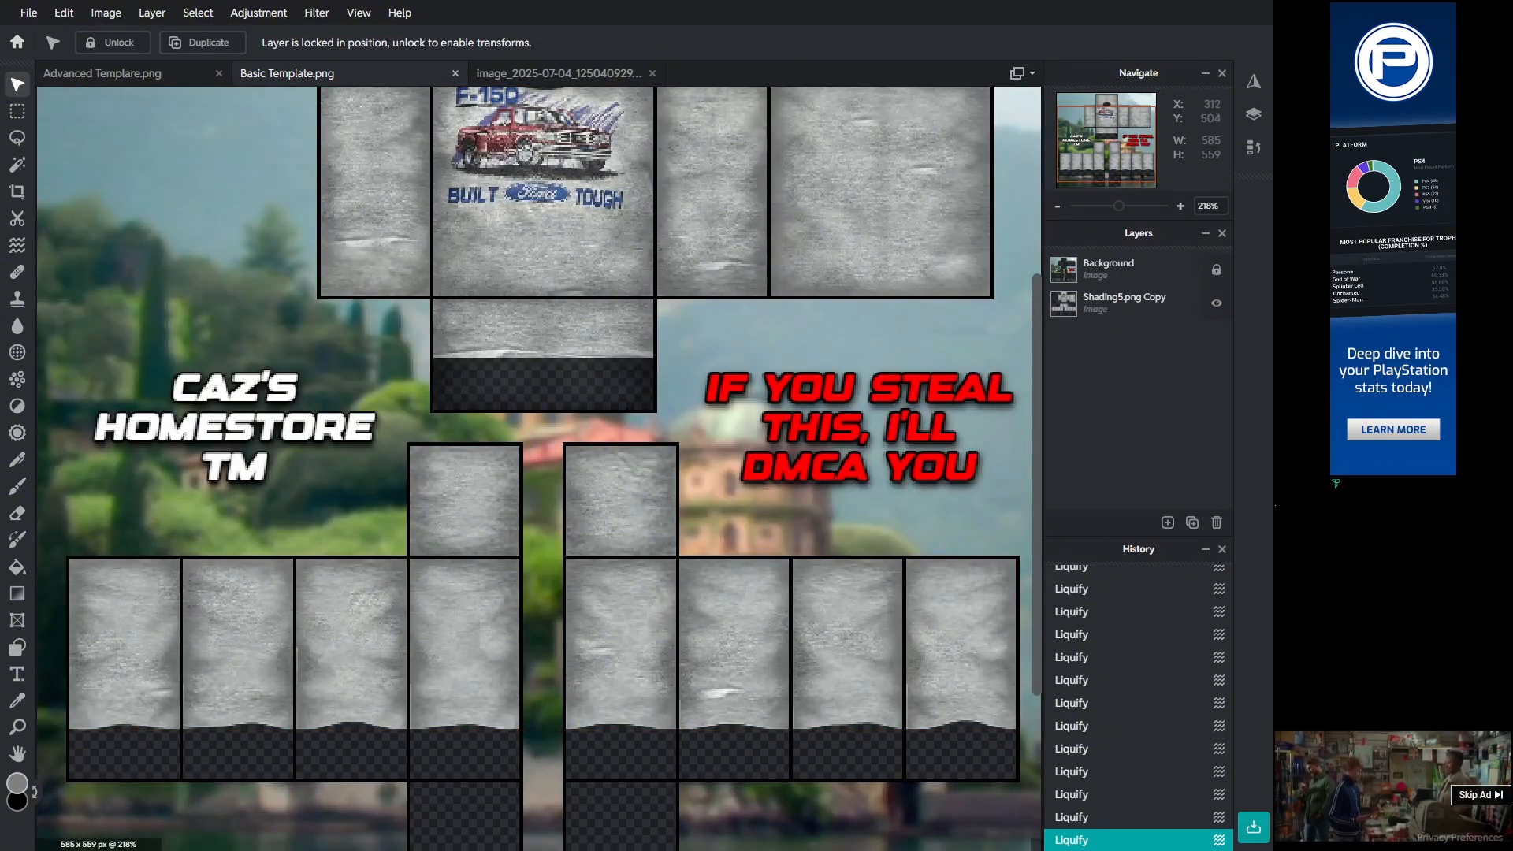
pyautogui.scroll(2, 427, 755)
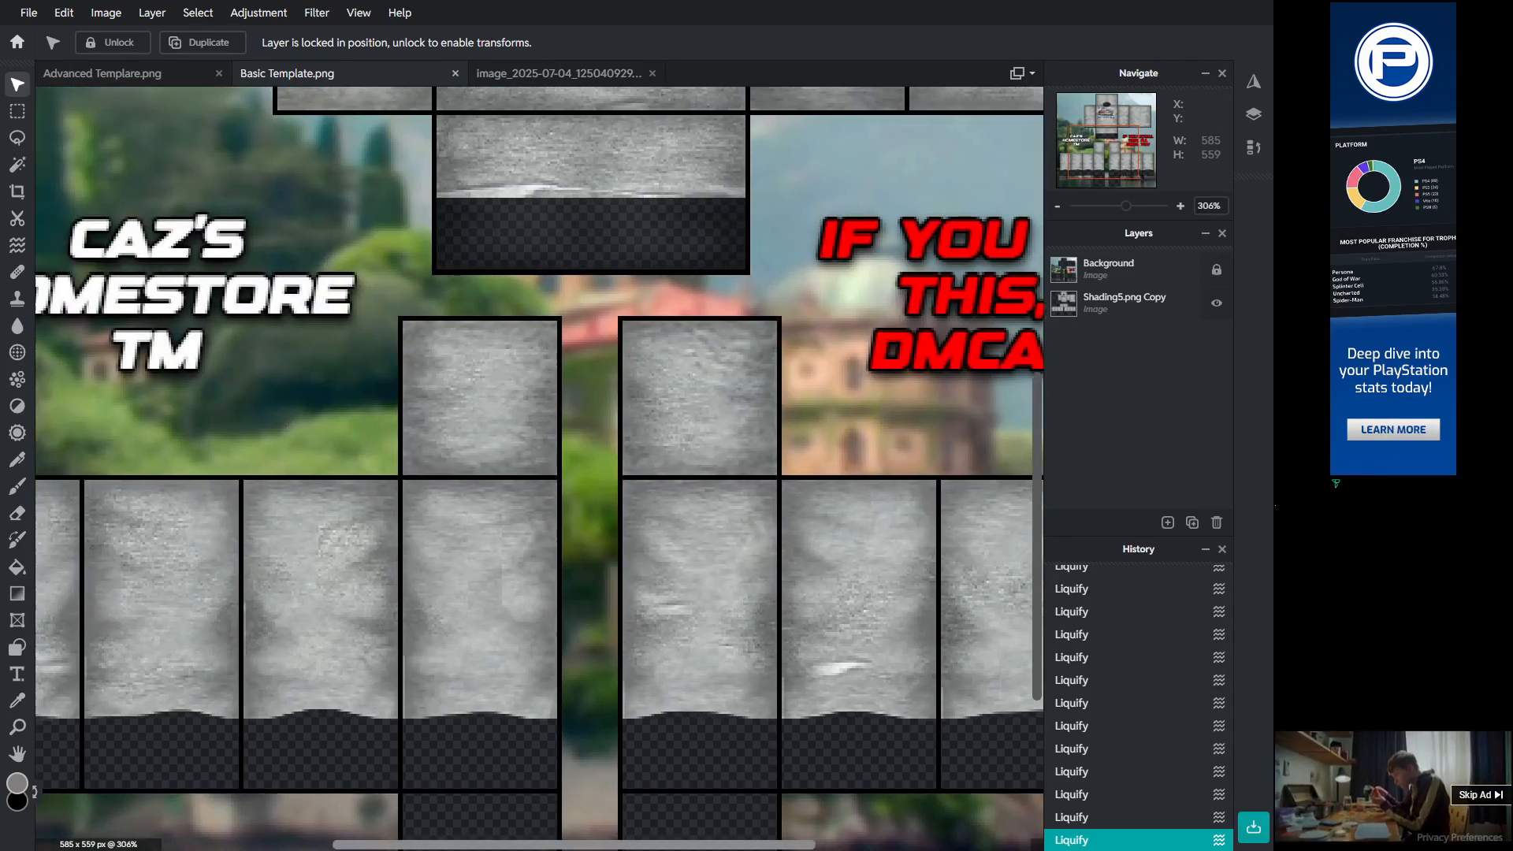
pyautogui.moveTo(504, 845); pyautogui.dragTo(716, 845)
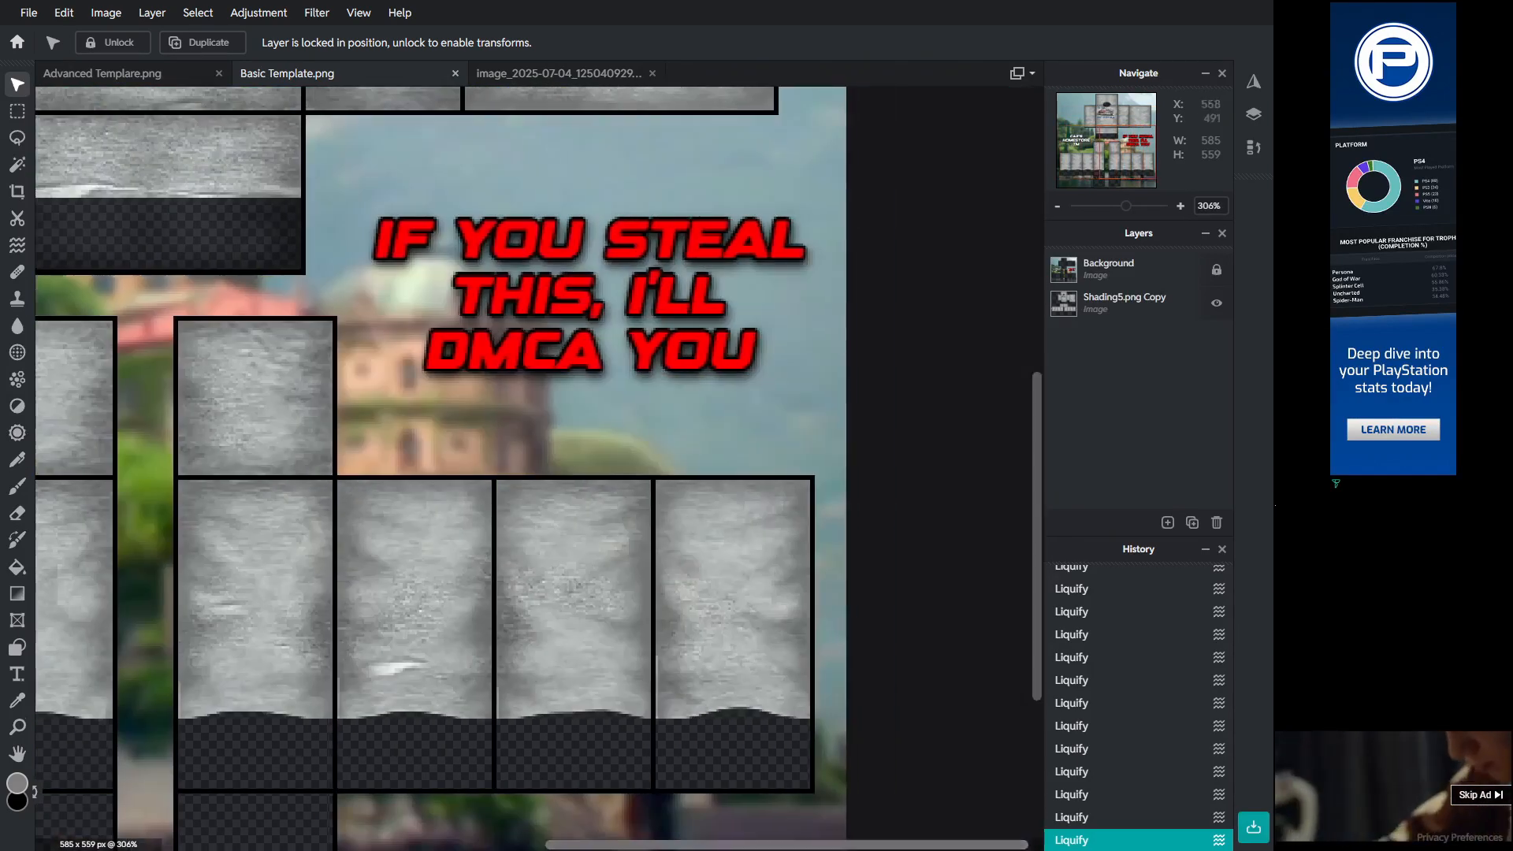
pyautogui.scroll(-3, 599, 615)
# Step: Save the shirt texture as a transparent PNG
pyautogui.click(28, 13)
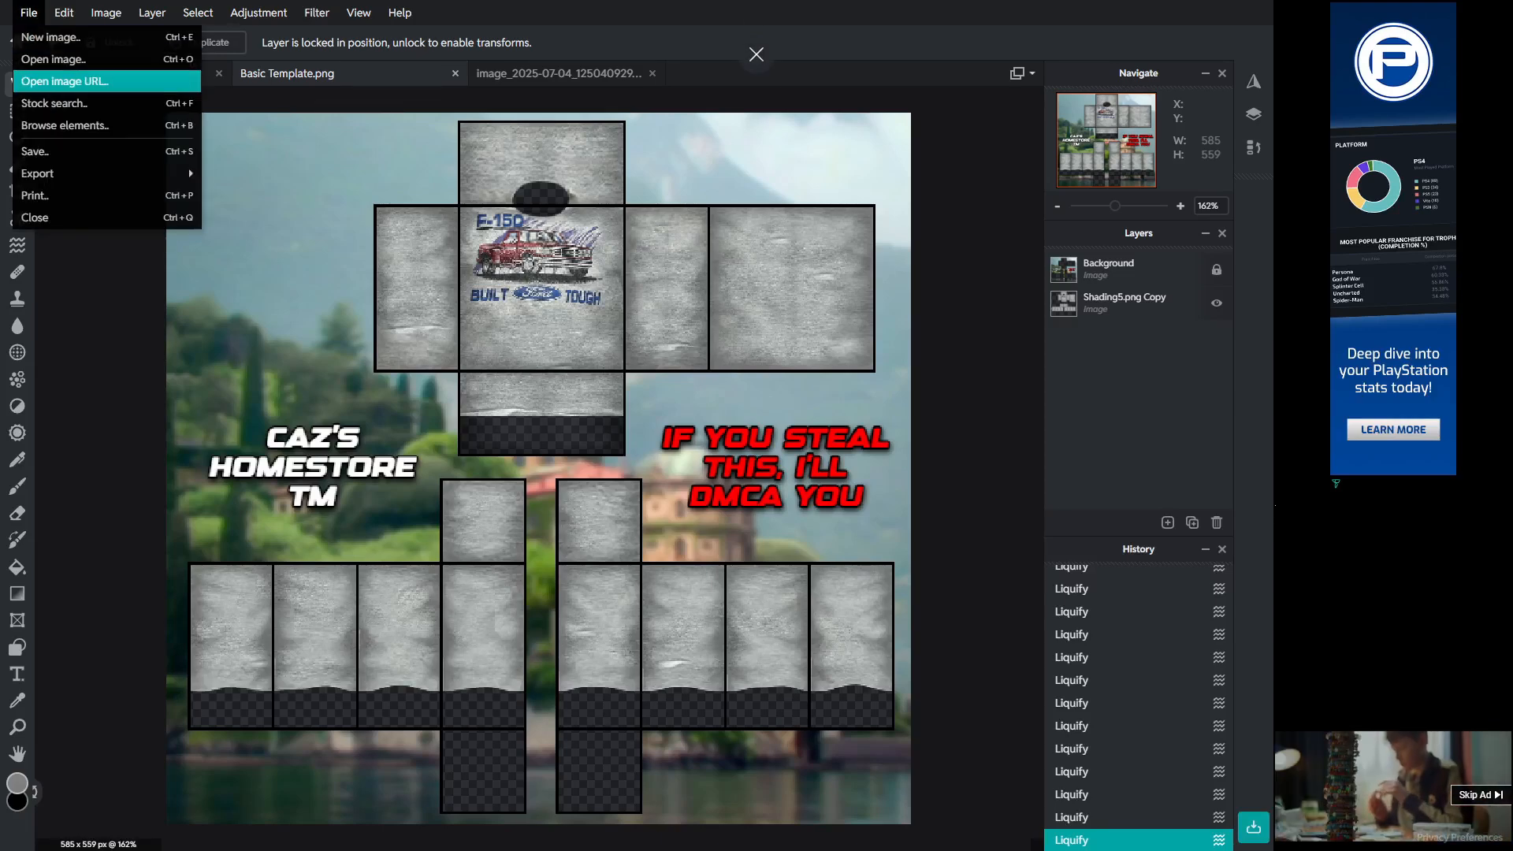
pyautogui.click(35, 152)
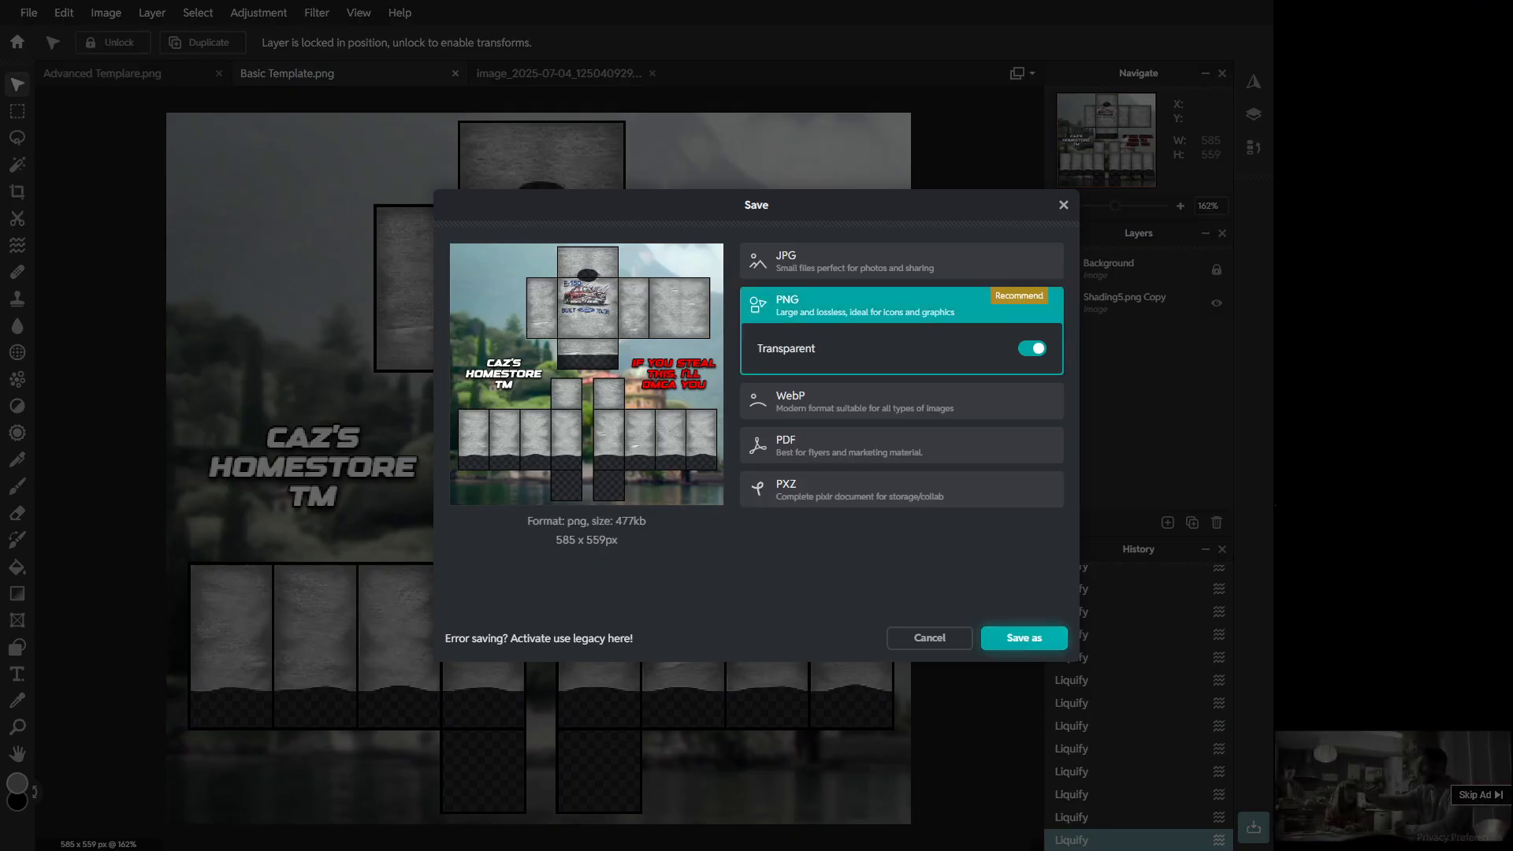
pyautogui.click(1024, 637)
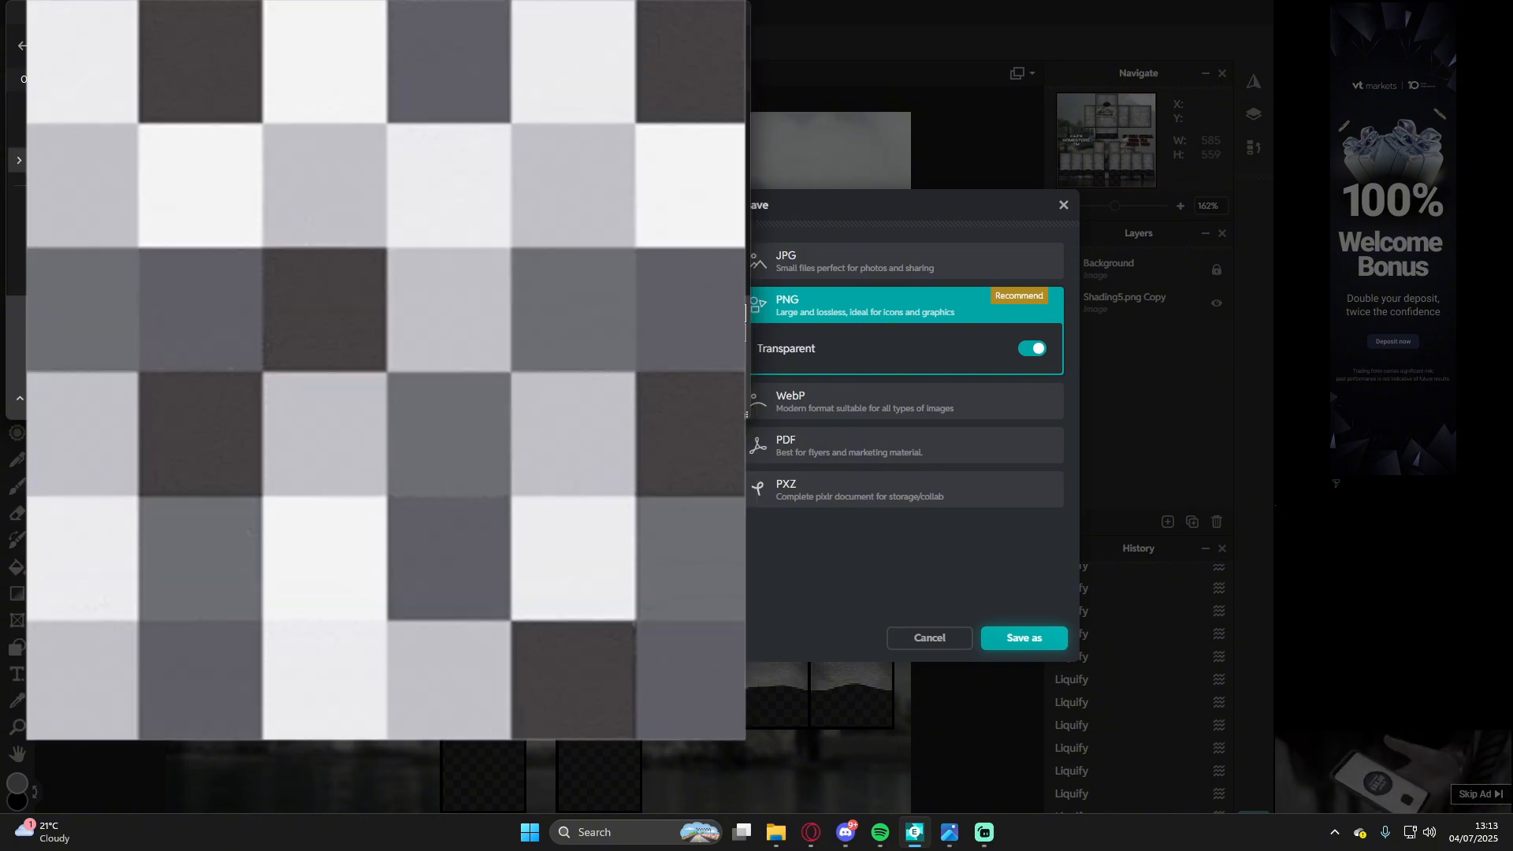
pyautogui.press('Return')
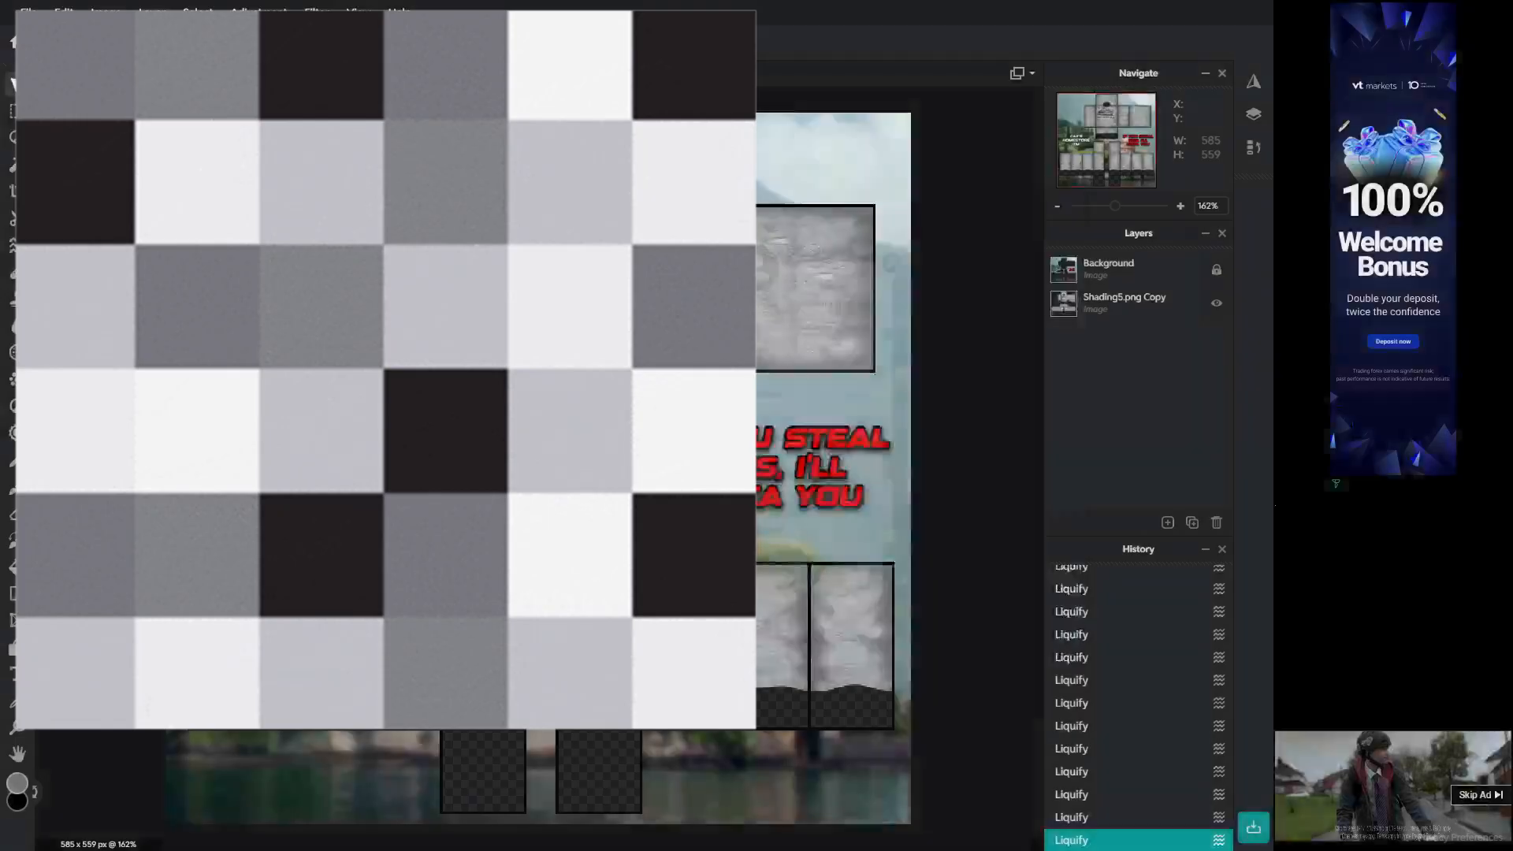
# Step: Switch to the web browser and open the Customuse Roblox Previewer
pyautogui.click(920, 227)
pyautogui.press('super')
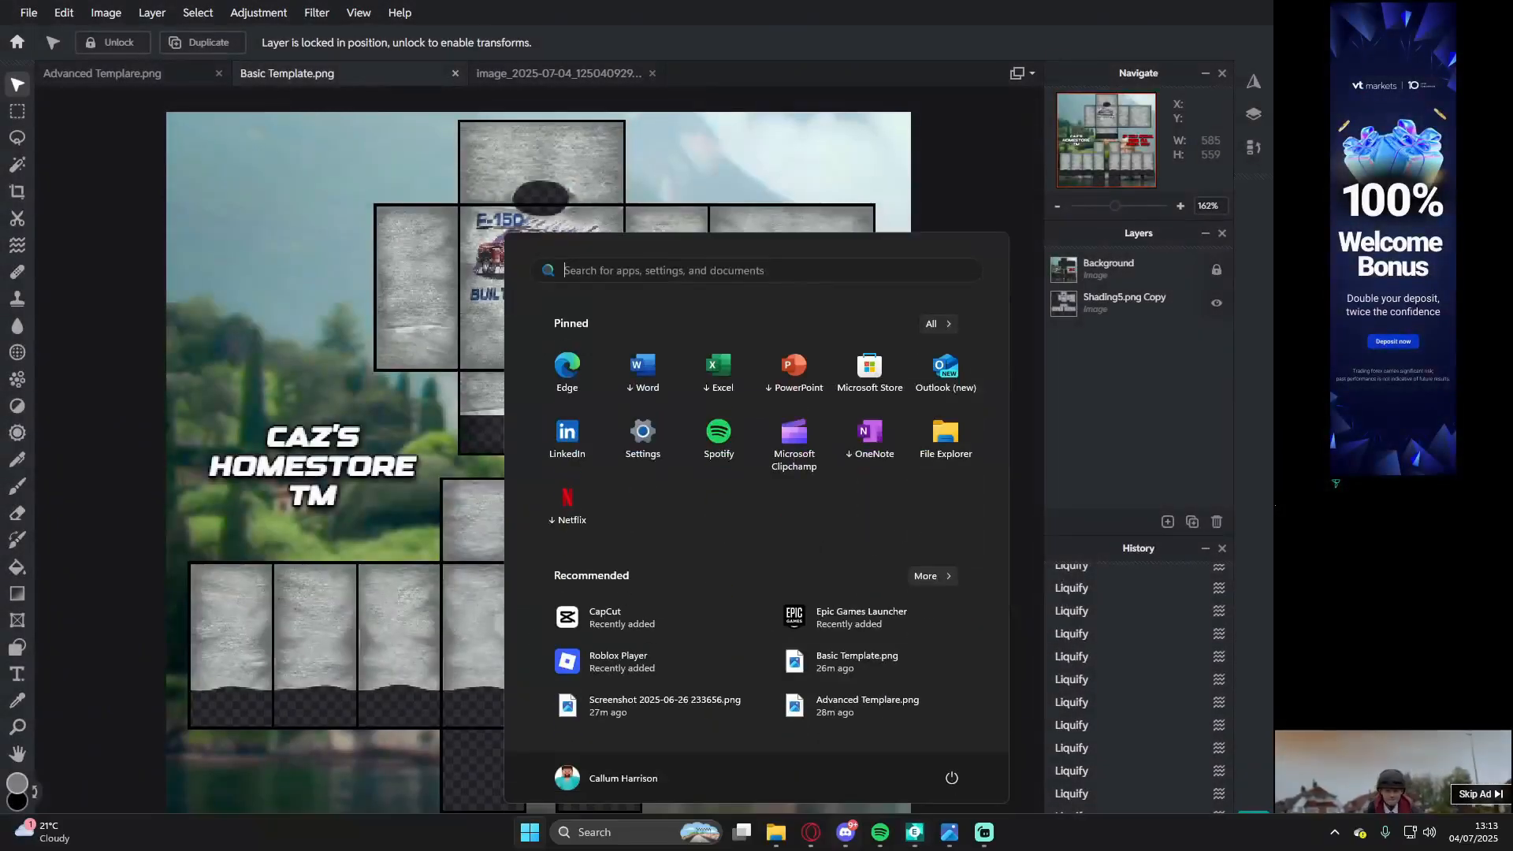
pyautogui.click(811, 832)
pyautogui.click(825, 18)
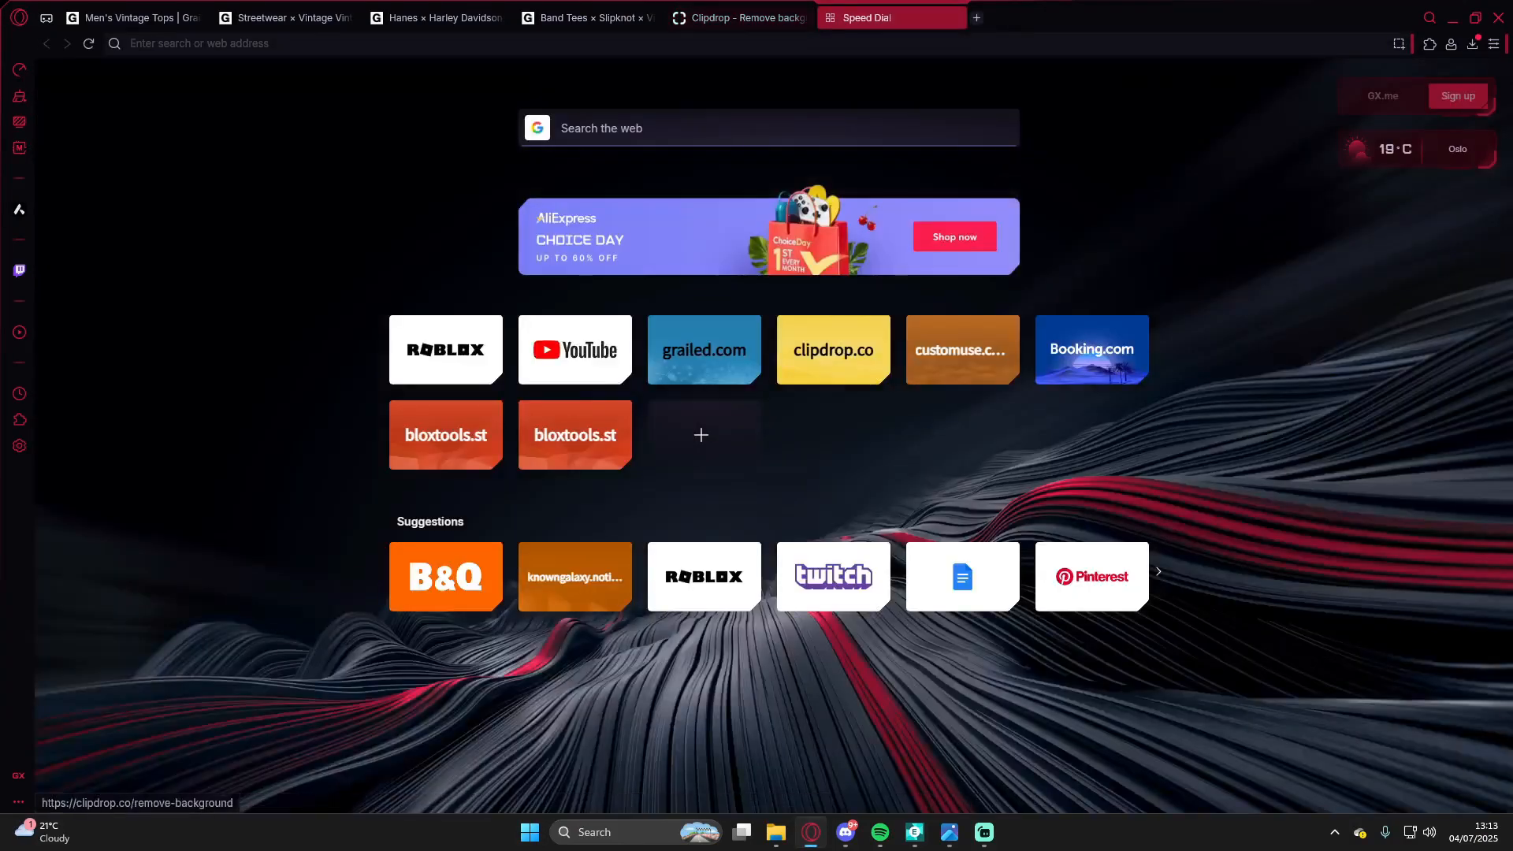
pyautogui.click(962, 350)
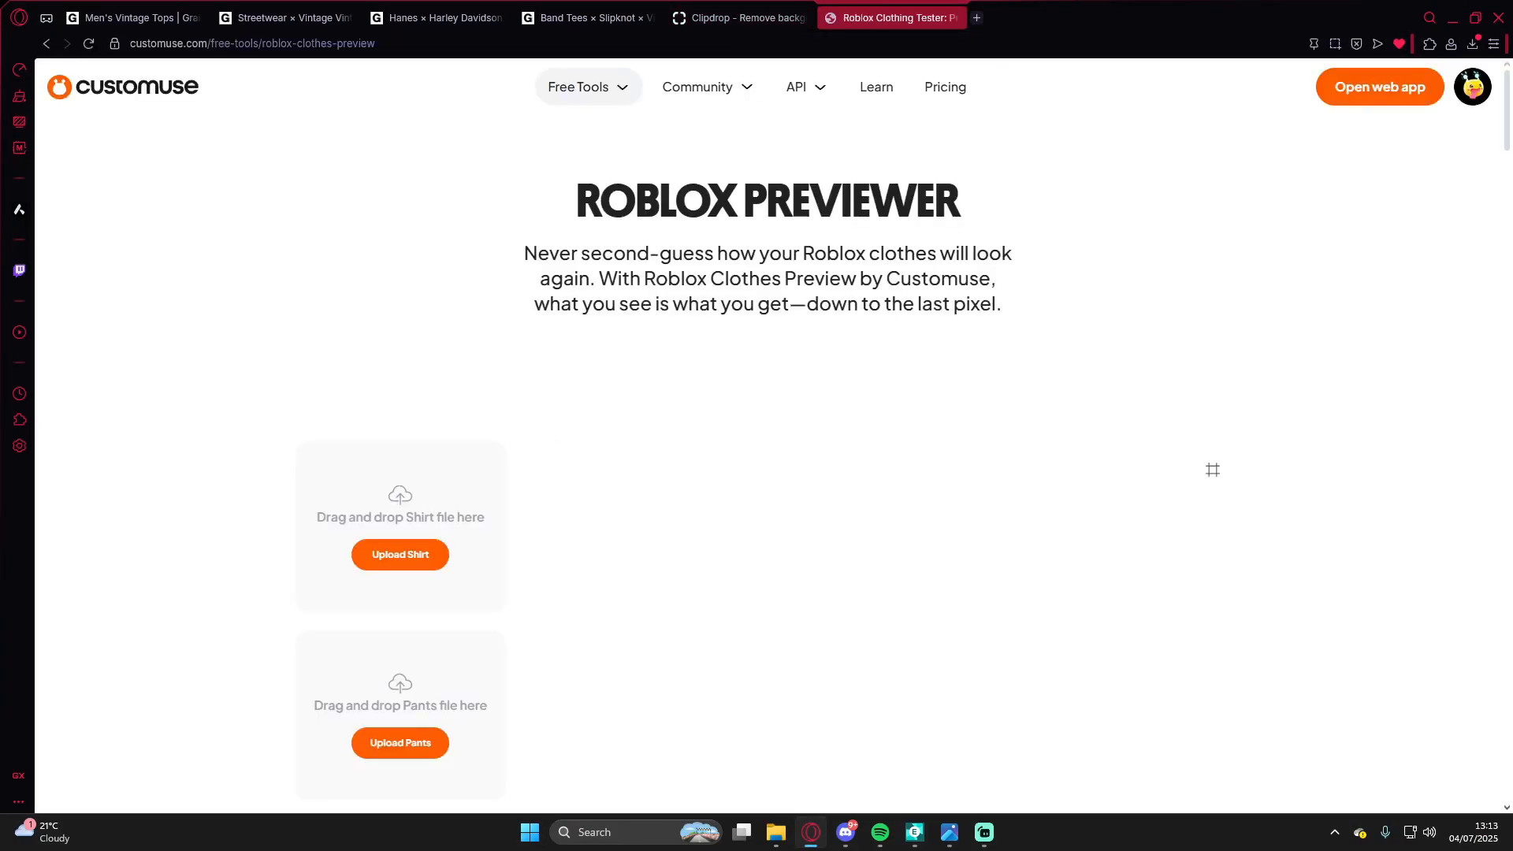
# Step: Upload the saved shirt texture into the previewer's shirt slot
pyautogui.click(400, 554)
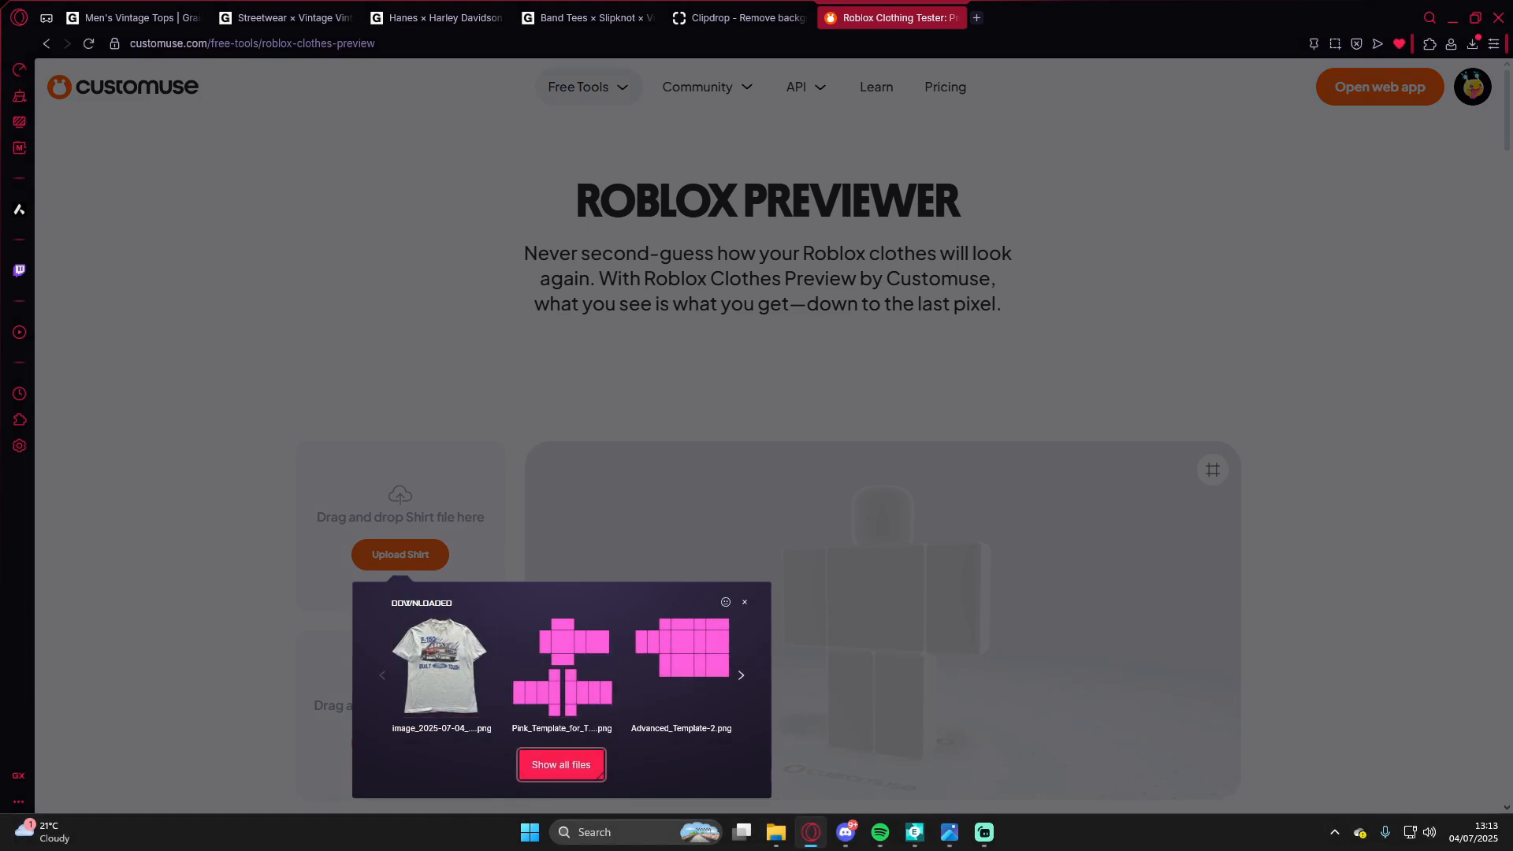
pyautogui.click(561, 765)
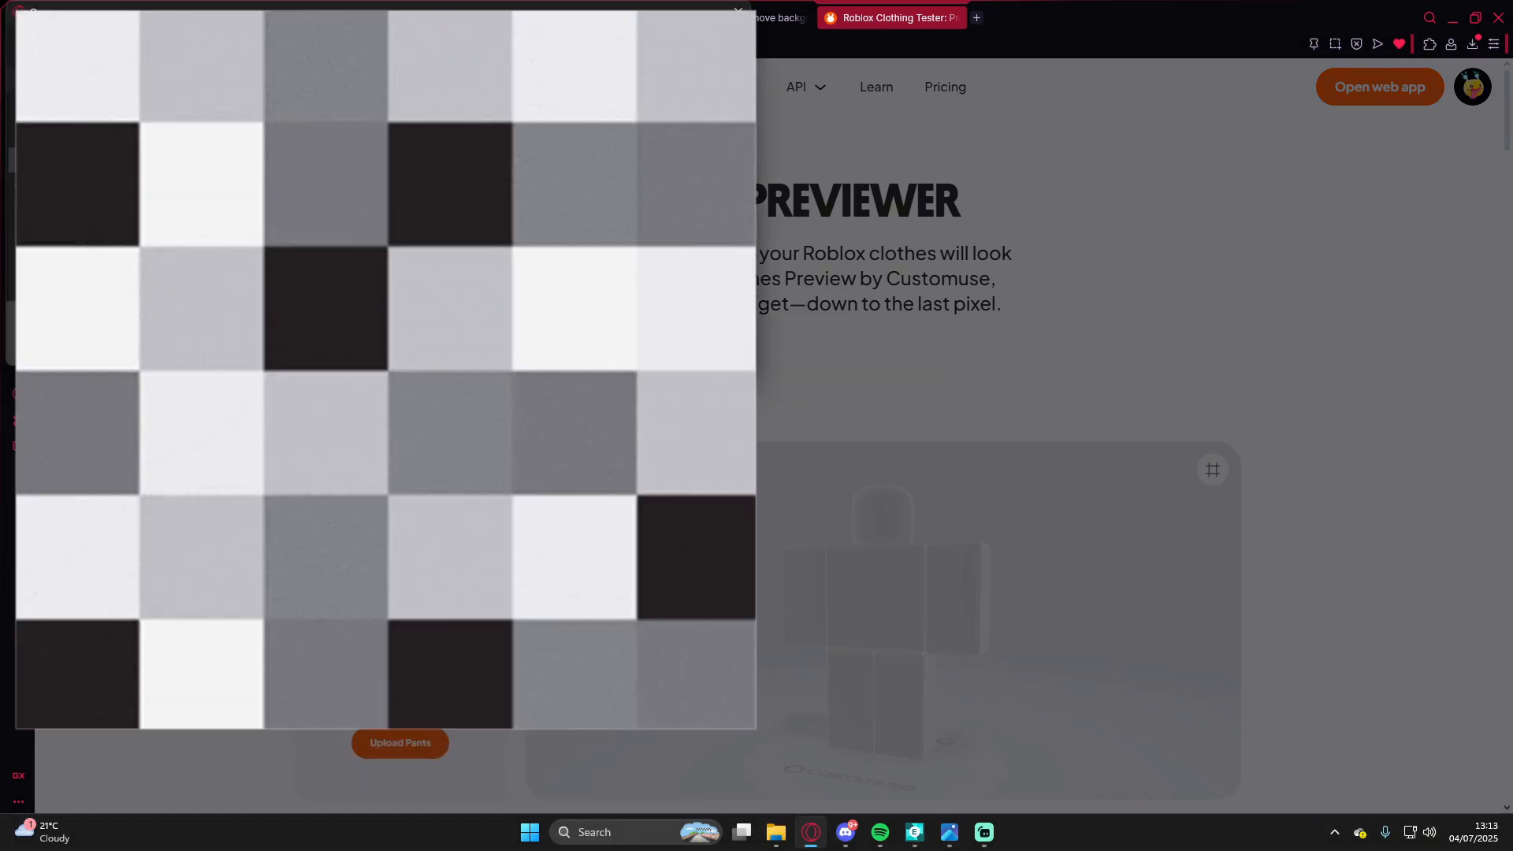
pyautogui.doubleClick(587, 95)
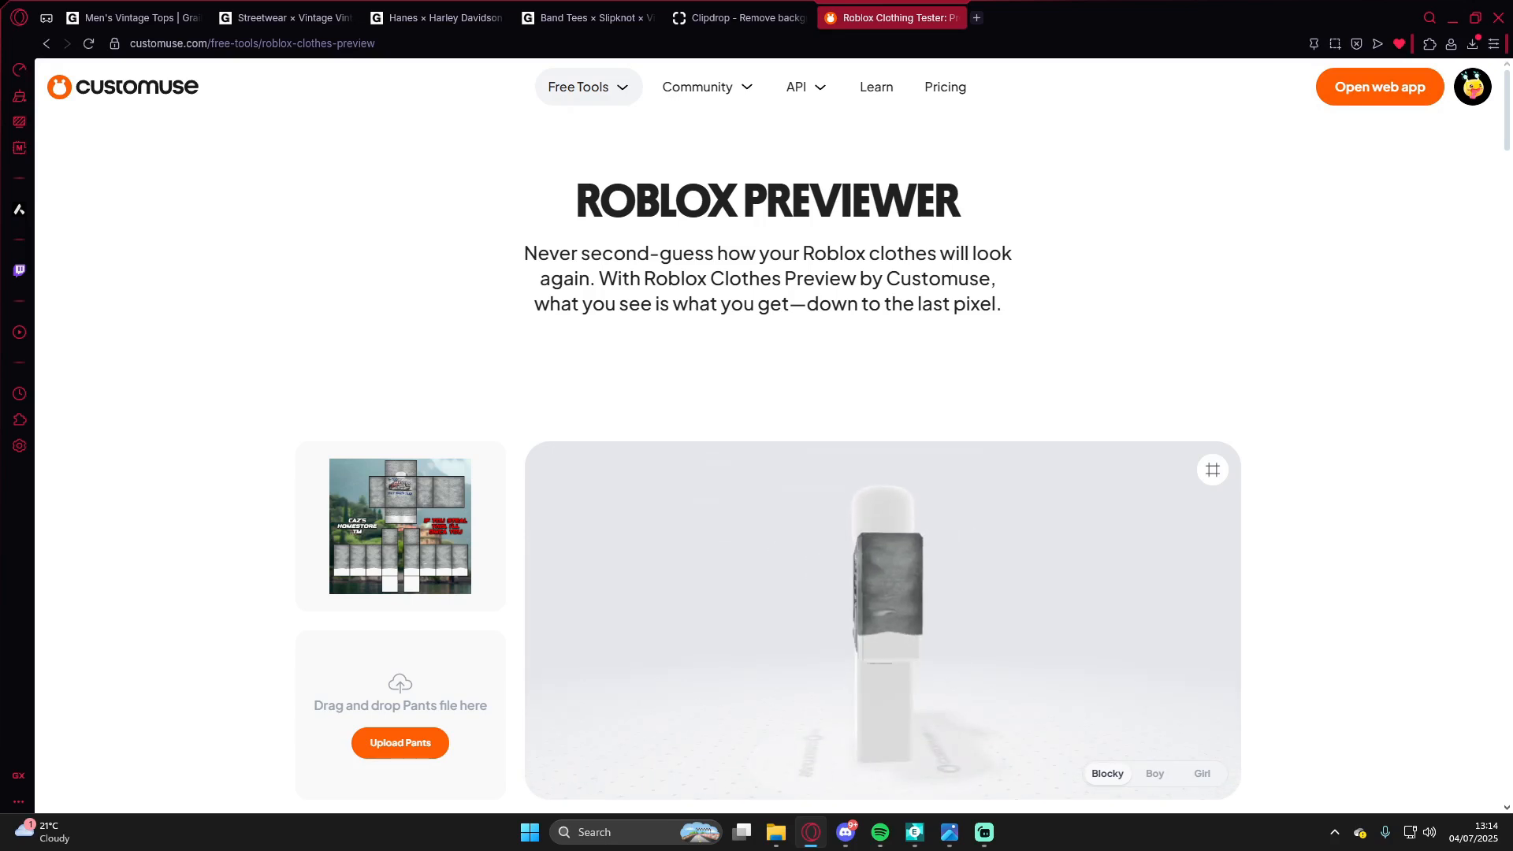
# Step: Rotate and zoom the 3D avatar to examine the shirt preview
pyautogui.scroll(5, 883, 620)
pyautogui.moveTo(883, 620); pyautogui.dragTo(894, 652)
pyautogui.scroll(-5, 882, 620)
pyautogui.scroll(4, 883, 620)
pyautogui.scroll(-4, 883, 620)
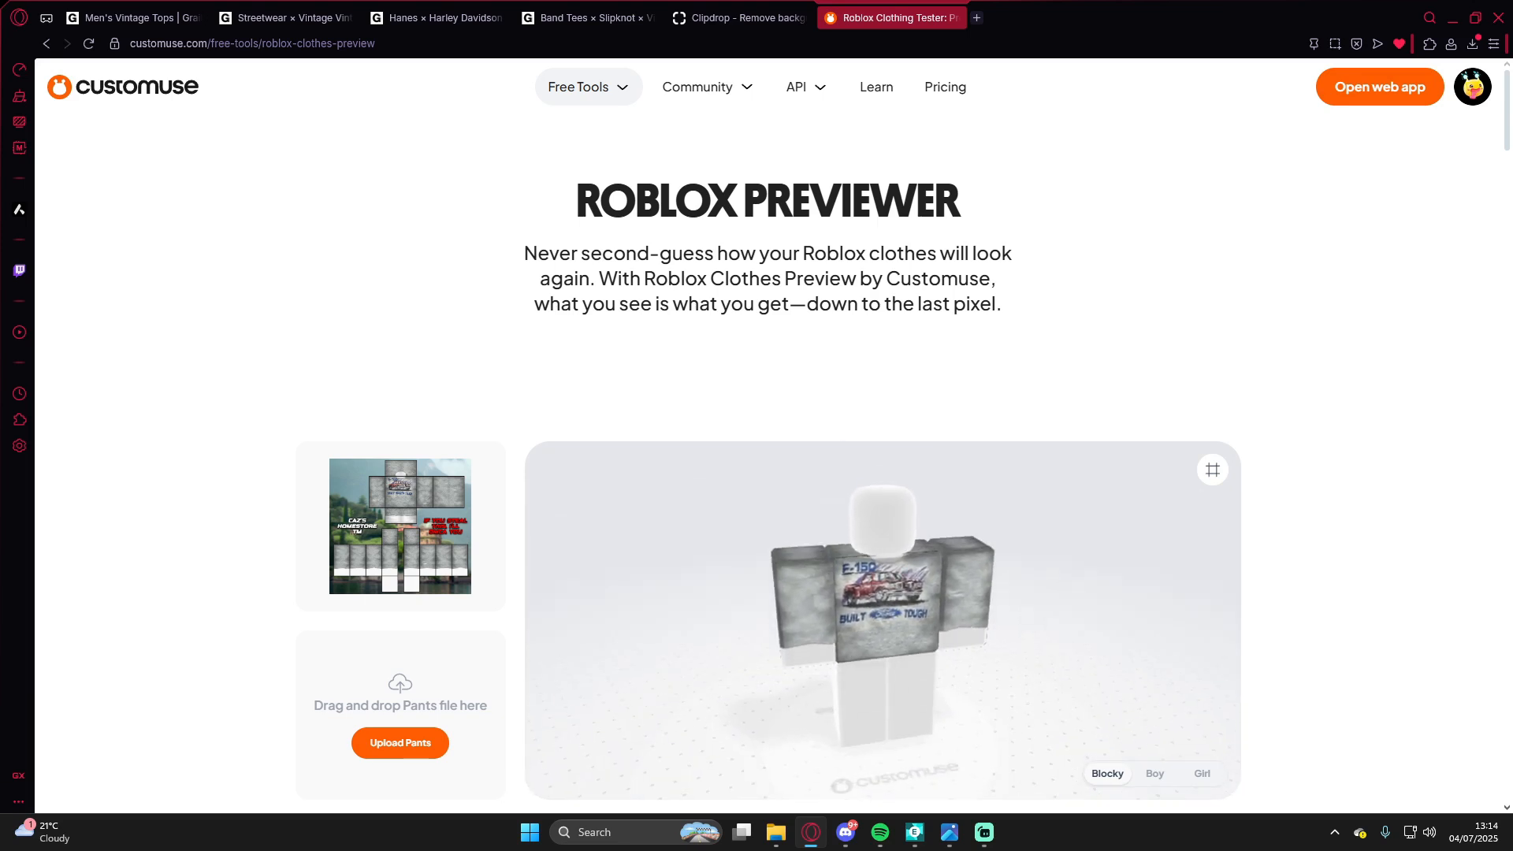